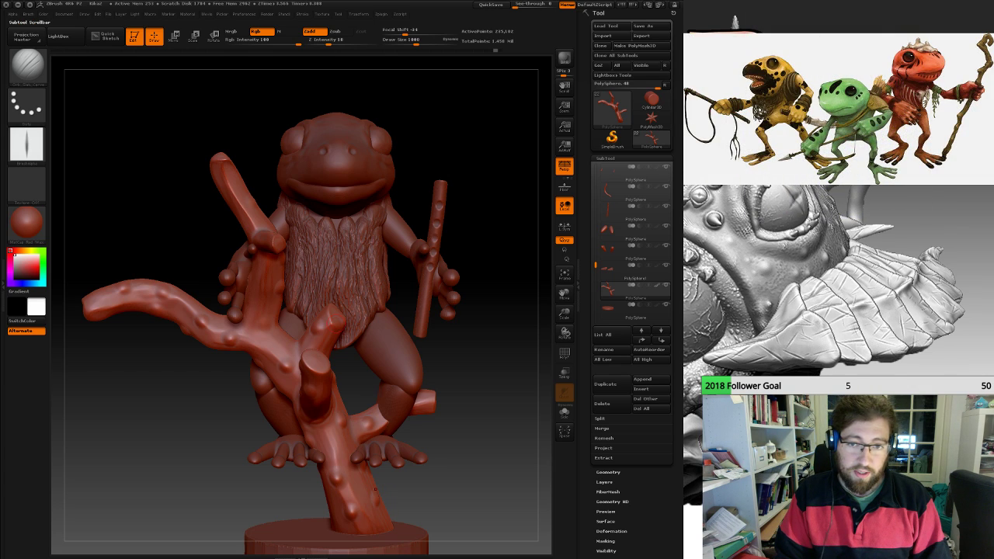
# Preview the bird headpiece on the frog's head from an angled view and hide it again.
pyautogui.moveTo(595, 265); pyautogui.dragTo(596, 172)
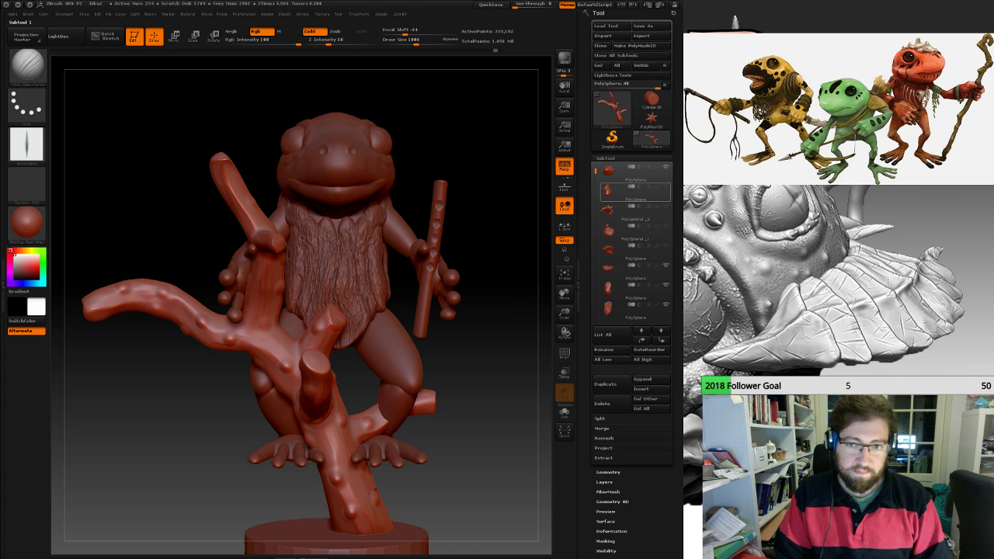
pyautogui.click(666, 187)
pyautogui.moveTo(487, 163); pyautogui.dragTo(412, 185)
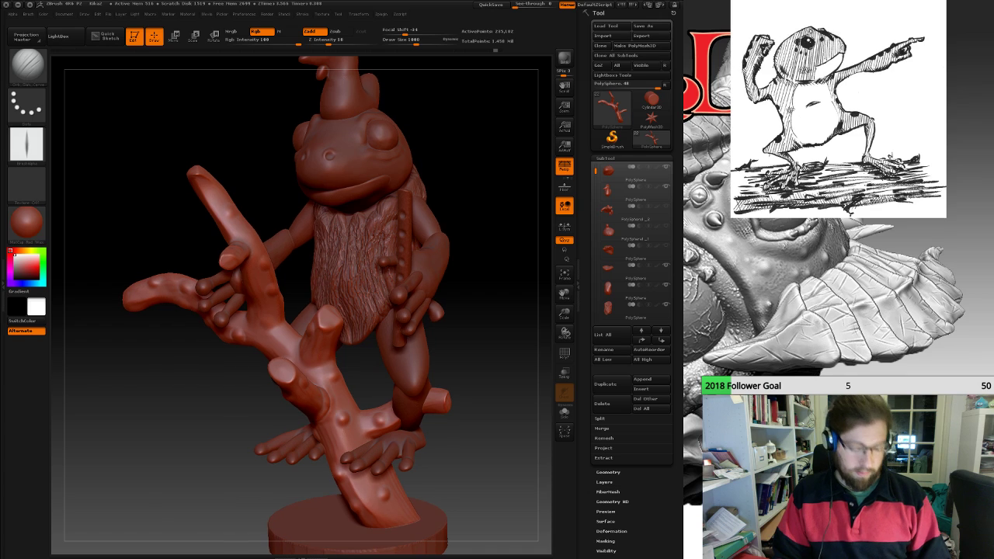
pyautogui.keyDown('alt'); pyautogui.moveTo(477, 172); pyautogui.dragTo(476, 209); pyautogui.keyUp('alt')
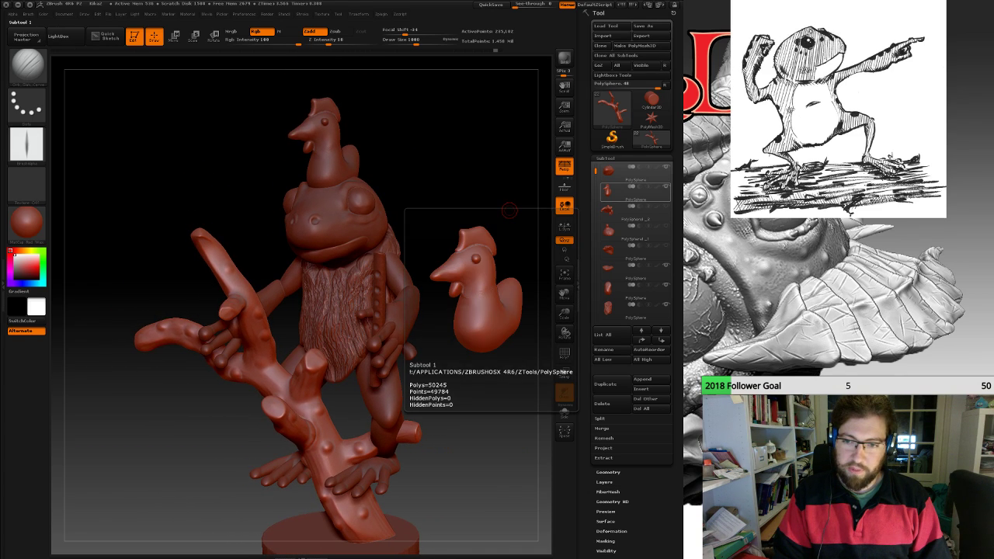
pyautogui.click(666, 187)
# Preview the small-frog headpiece and the acorn cap on the head one at a time, hiding each again.
pyautogui.click(666, 206)
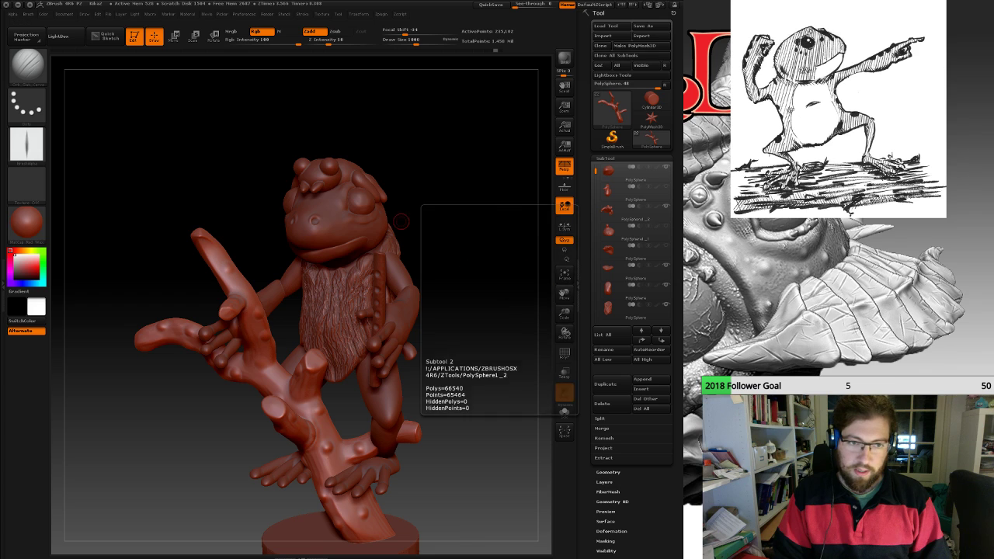
pyautogui.moveTo(497, 233)
pyautogui.mouseDown()
pyautogui.moveTo(428, 237)
pyautogui.moveTo(489, 234)
pyautogui.mouseUp()
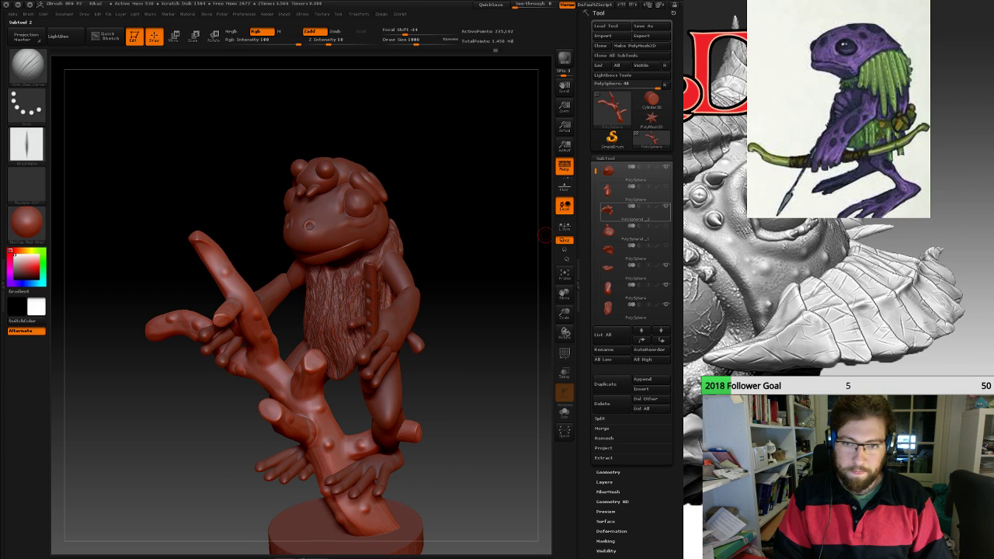
pyautogui.click(666, 207)
pyautogui.click(665, 225)
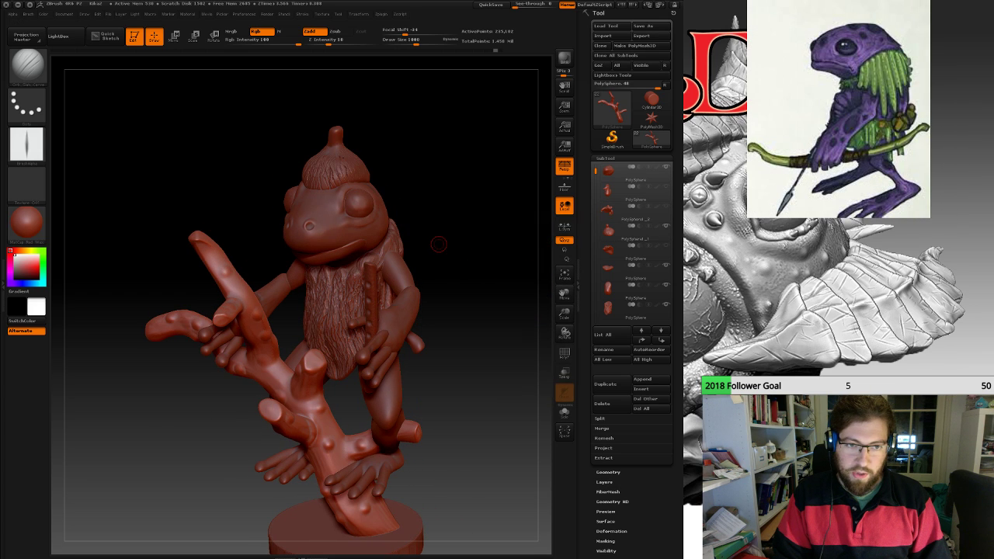
pyautogui.moveTo(445, 245); pyautogui.dragTo(419, 239)
pyautogui.click(665, 226)
# Preview the leaf hat on the frog's head from several angles and hide it again.
pyautogui.click(666, 245)
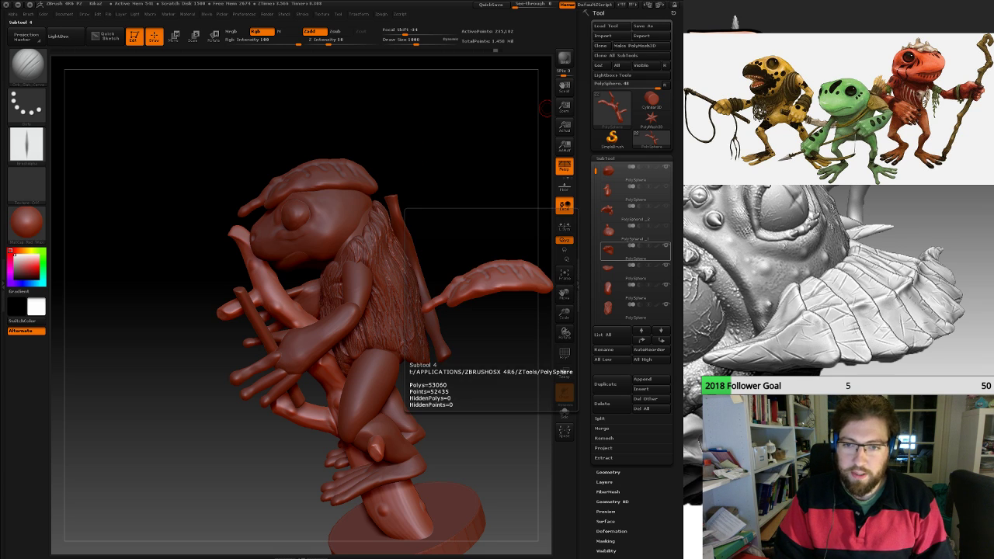
pyautogui.click(665, 245)
pyautogui.moveTo(458, 237); pyautogui.dragTo(508, 253)
pyautogui.moveTo(396, 282); pyautogui.dragTo(416, 223)
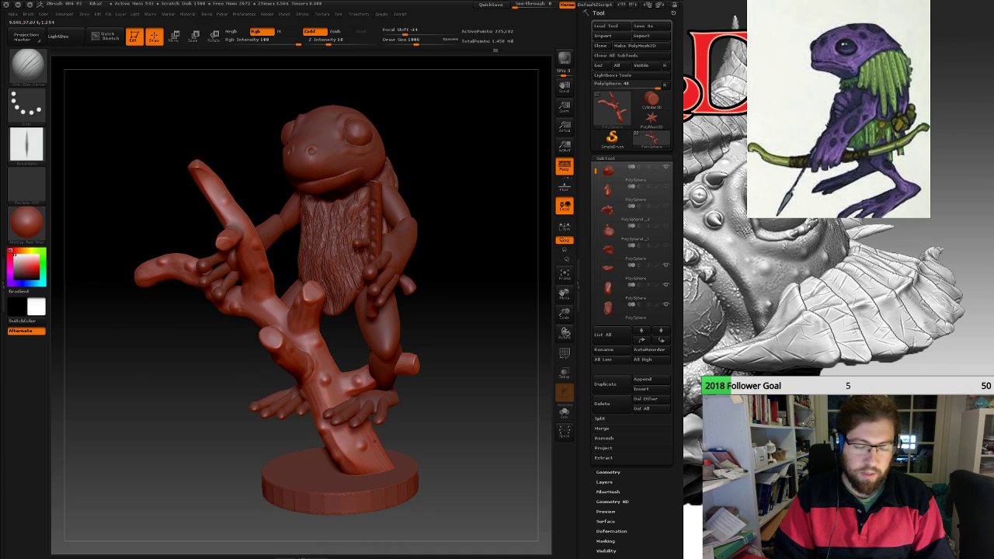
# Hide the bark-textured vest subtool and examine the frog's bare body from the front and side.
pyautogui.moveTo(117, 388); pyautogui.dragTo(155, 378)
pyautogui.moveTo(477, 369); pyautogui.dragTo(354, 439)
pyautogui.moveTo(124, 380); pyautogui.dragTo(254, 310)
pyautogui.keyDown('alt'); pyautogui.moveTo(465, 365); pyautogui.dragTo(407, 386); pyautogui.keyUp('alt')
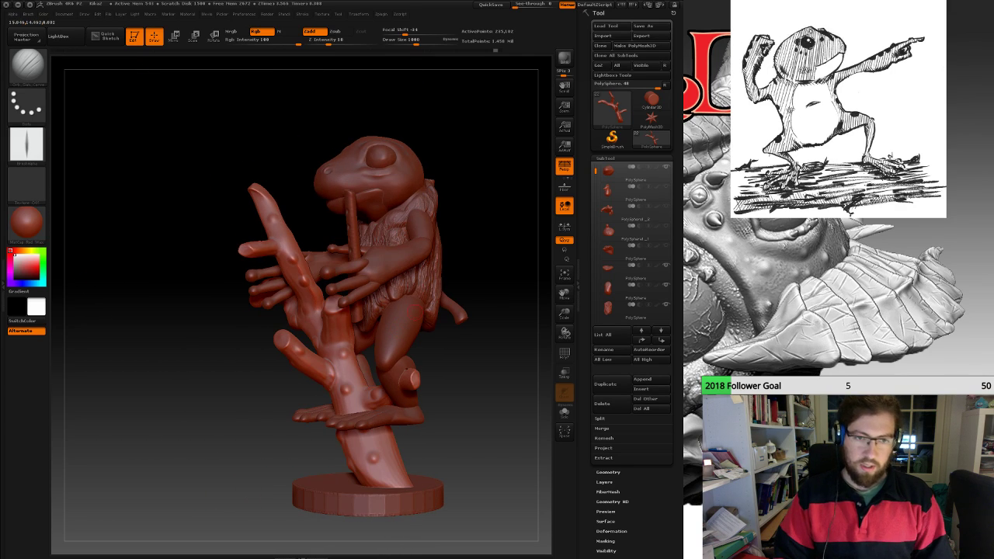
pyautogui.keyDown('alt'); pyautogui.moveTo(481, 385); pyautogui.dragTo(508, 363); pyautogui.keyUp('alt')
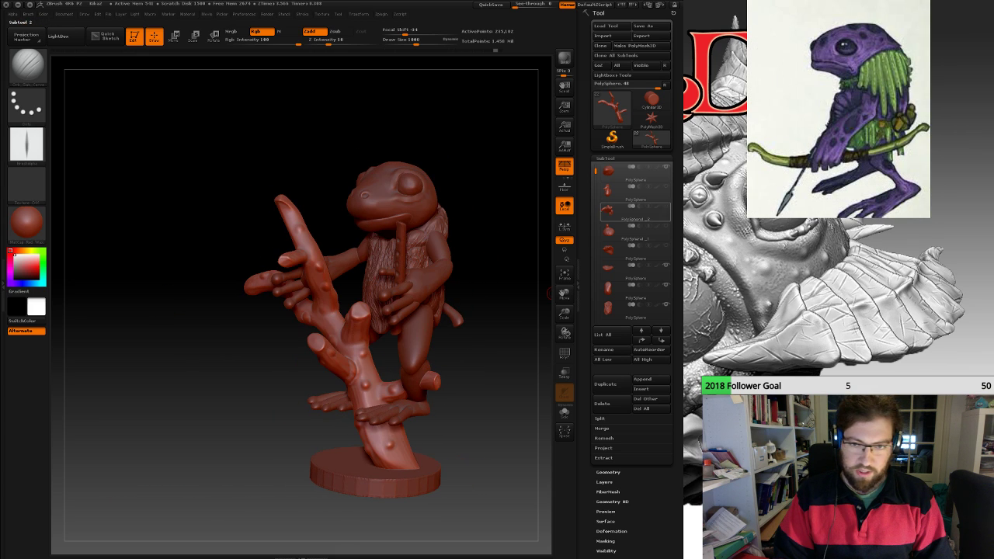
pyautogui.moveTo(596, 171); pyautogui.dragTo(595, 183)
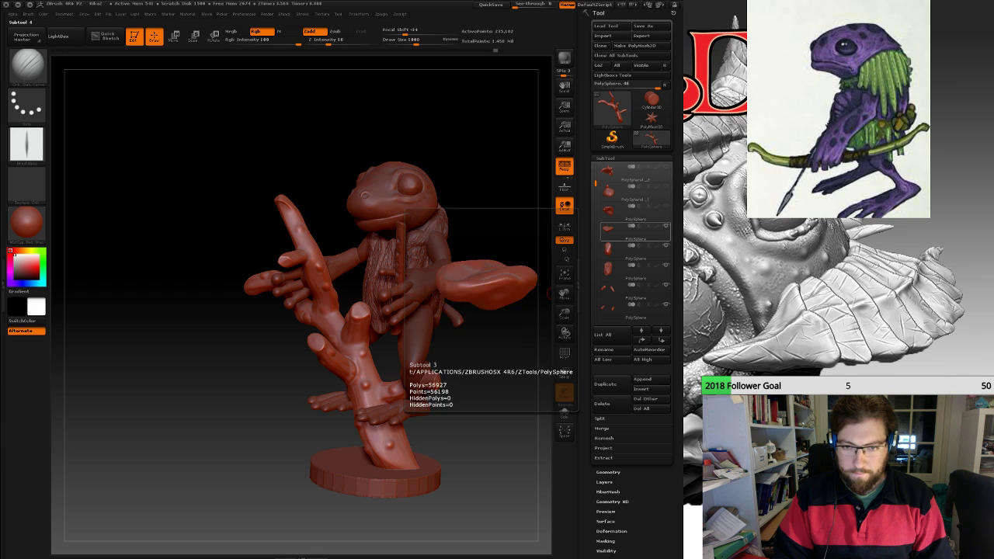
pyautogui.click(666, 266)
pyautogui.moveTo(464, 304); pyautogui.dragTo(454, 280)
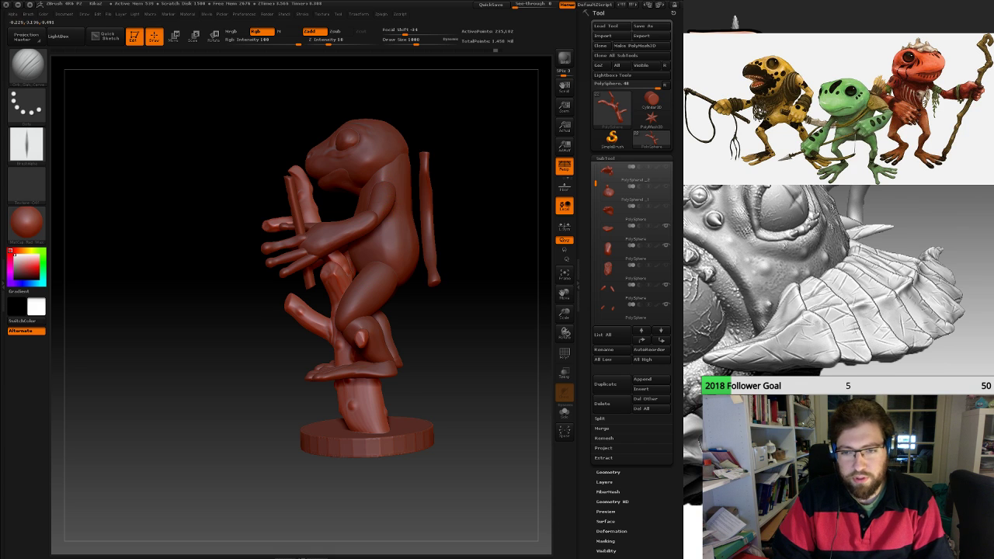
pyautogui.moveTo(338, 264); pyautogui.dragTo(434, 261, button='right')
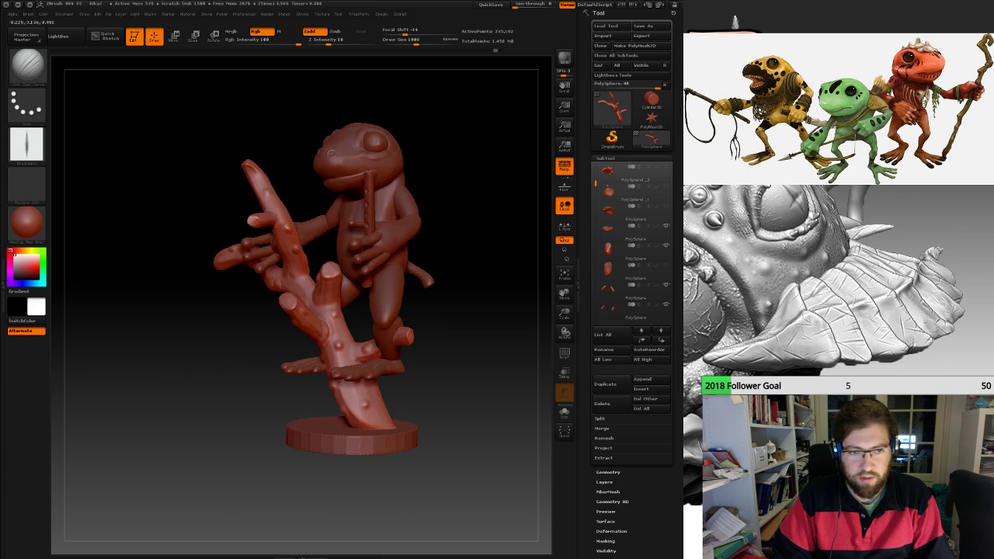
pyautogui.moveTo(459, 238); pyautogui.dragTo(445, 221)
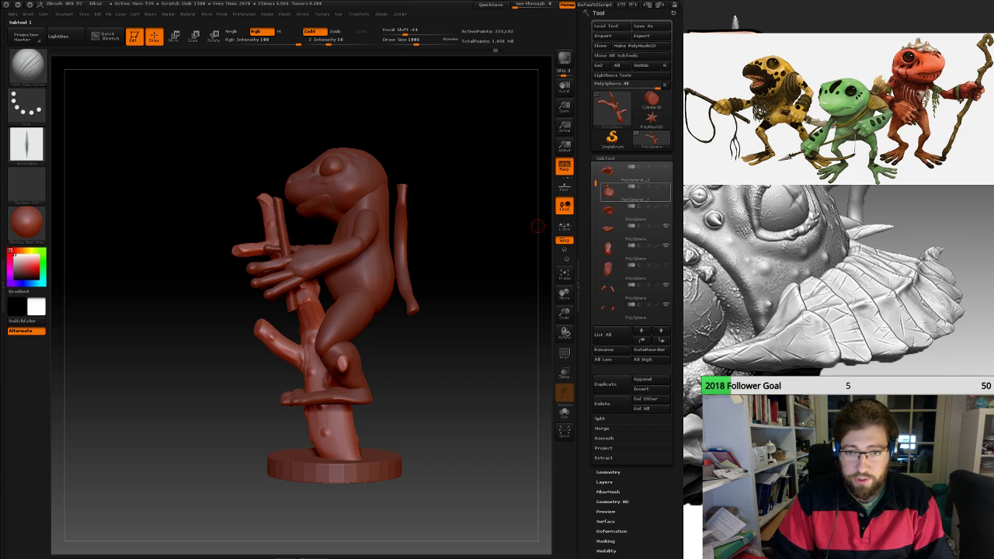
# Increase the brush draw size, and hide the flute and the long stick on the frog's back.
pyautogui.moveTo(595, 183); pyautogui.dragTo(596, 207)
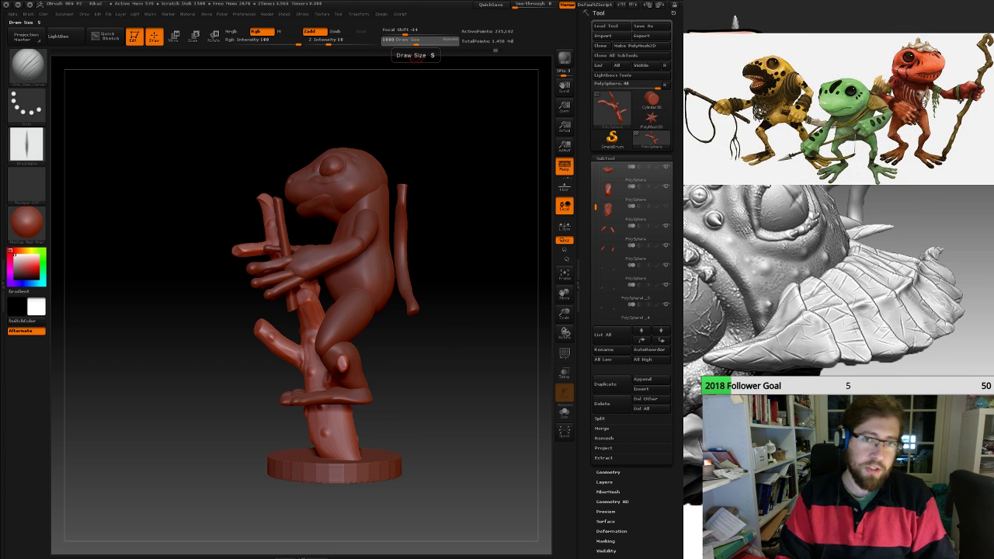
pyautogui.moveTo(418, 43); pyautogui.dragTo(457, 45)
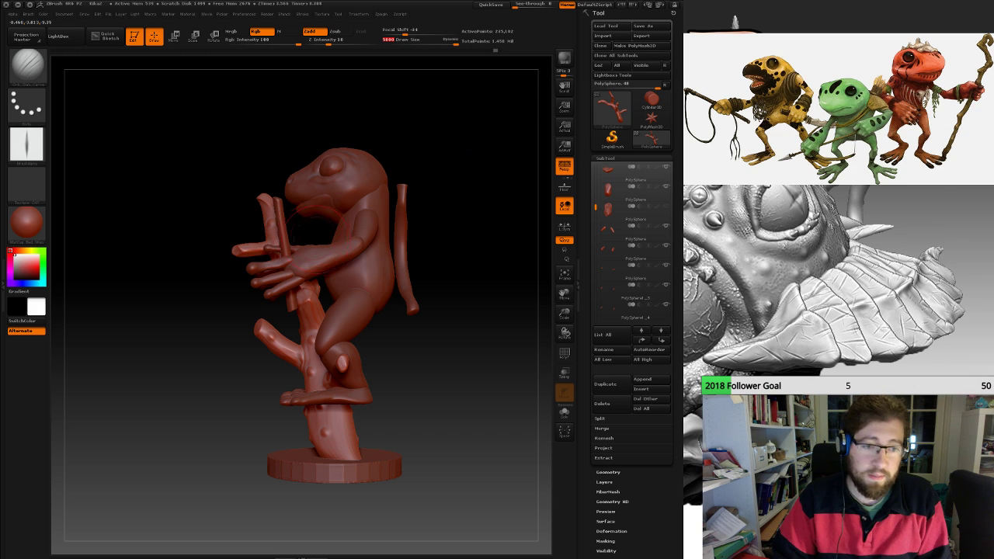
pyautogui.moveTo(500, 138)
pyautogui.mouseDown()
pyautogui.moveTo(386, 250)
pyautogui.moveTo(429, 304)
pyautogui.mouseUp()
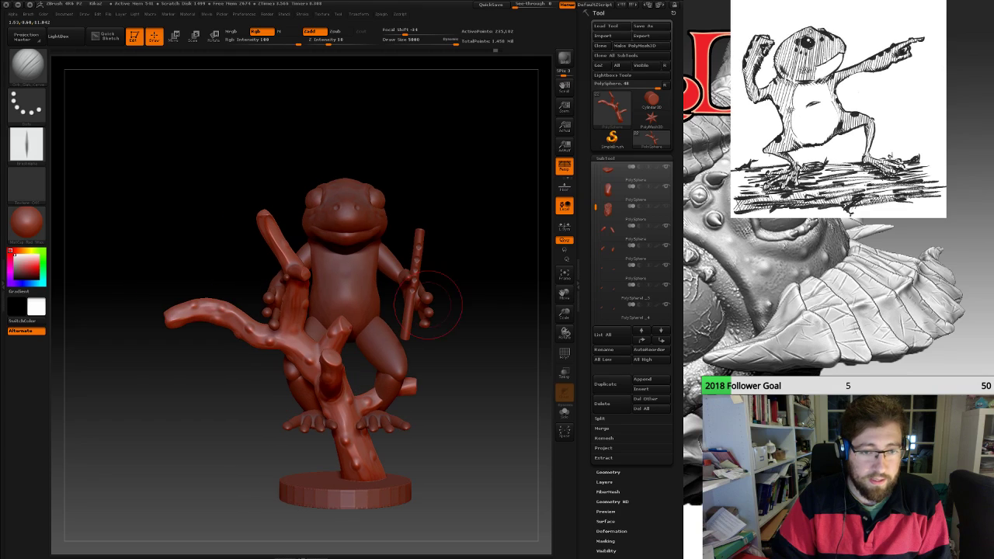
pyautogui.moveTo(206, 233); pyautogui.dragTo(535, 227)
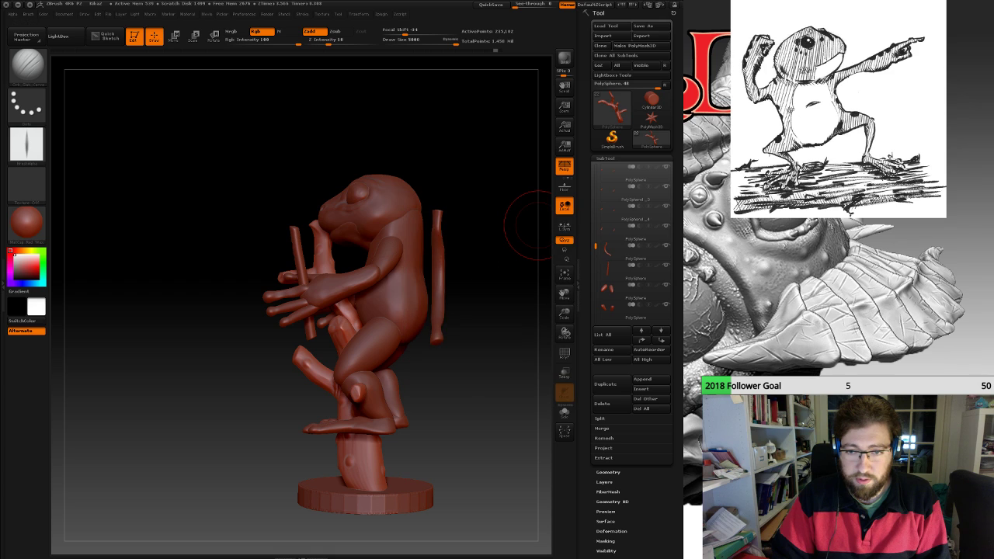
pyautogui.click(667, 245)
pyautogui.click(666, 264)
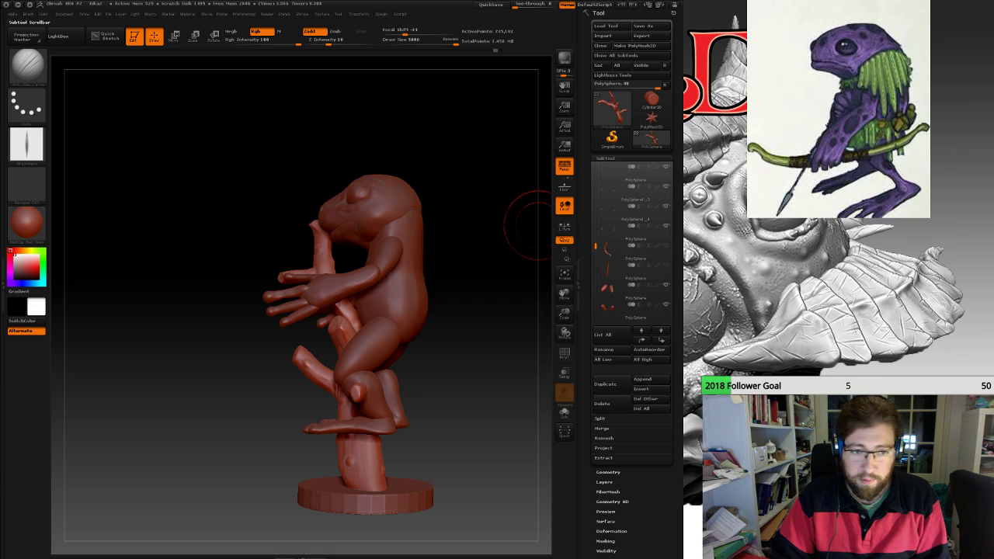
# Make the thighs the active subtool, try a sculpting stroke on them and undo it.
pyautogui.moveTo(449, 316); pyautogui.dragTo(211, 319)
pyautogui.moveTo(467, 341)
pyautogui.mouseDown()
pyautogui.moveTo(373, 337)
pyautogui.moveTo(465, 336)
pyautogui.moveTo(468, 302)
pyautogui.mouseUp()
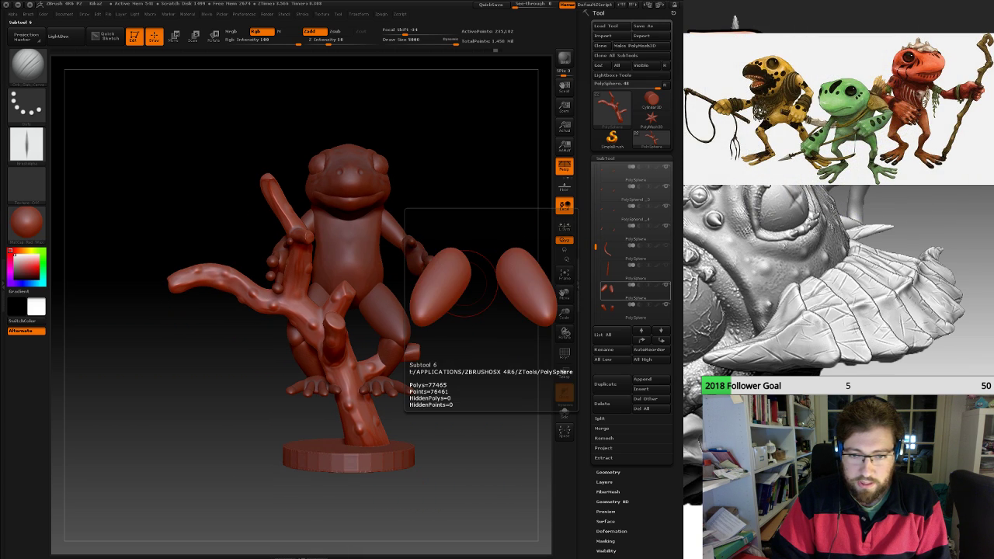
pyautogui.click(609, 290)
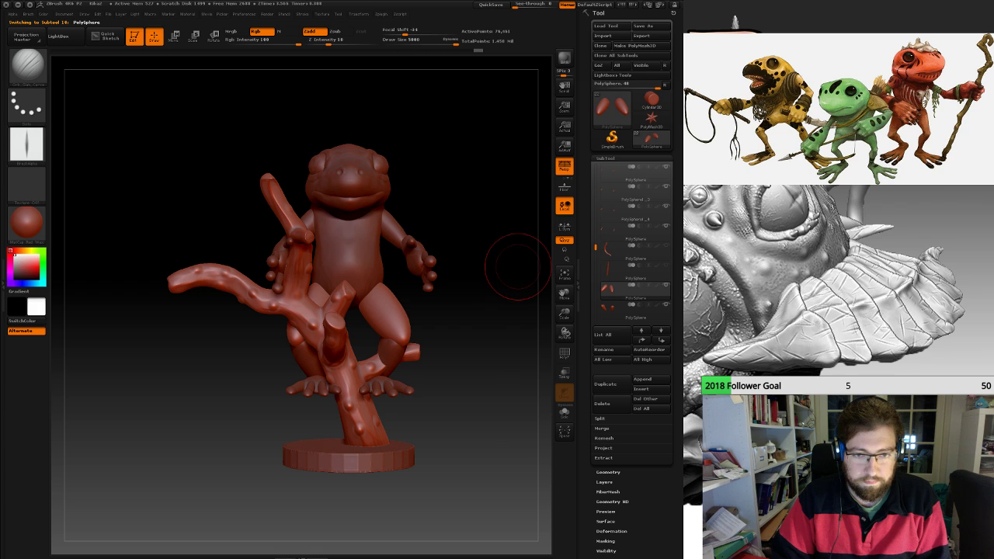
pyautogui.moveTo(426, 204)
pyautogui.mouseDown()
pyautogui.moveTo(341, 221)
pyautogui.moveTo(330, 208)
pyautogui.moveTo(335, 227)
pyautogui.moveTo(271, 225)
pyautogui.moveTo(327, 218)
pyautogui.moveTo(264, 219)
pyautogui.moveTo(432, 216)
pyautogui.moveTo(291, 222)
pyautogui.moveTo(429, 233)
pyautogui.mouseUp()
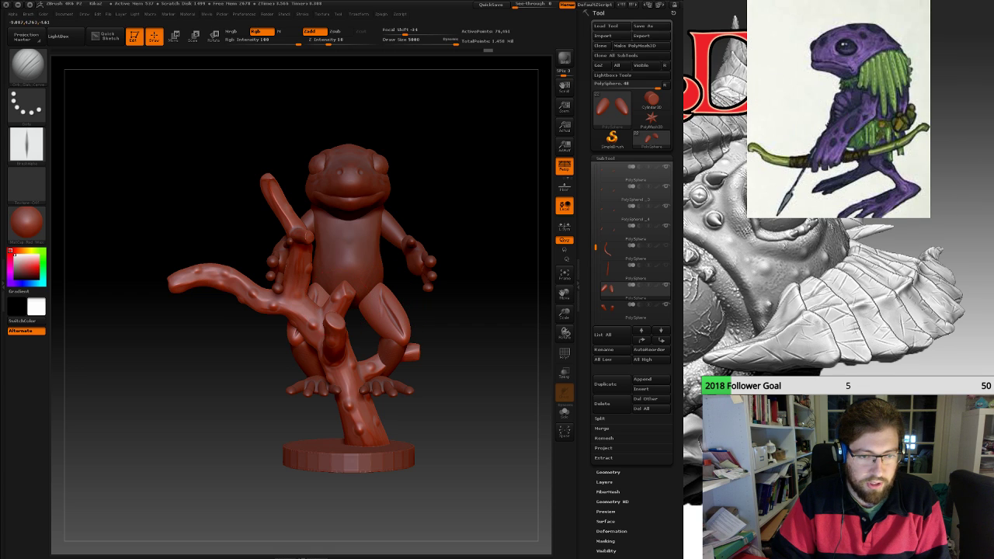
pyautogui.moveTo(473, 295); pyautogui.dragTo(429, 311)
pyautogui.moveTo(595, 247); pyautogui.dragTo(596, 278)
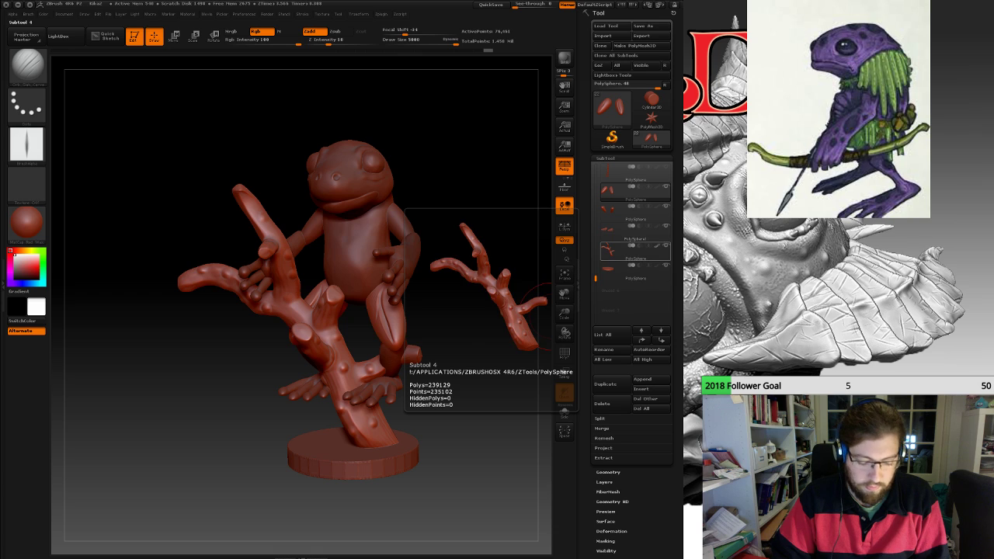
pyautogui.press('ctrl')
# Turn off the branch subtool's polypaint and hide the branch.
pyautogui.click(657, 246)
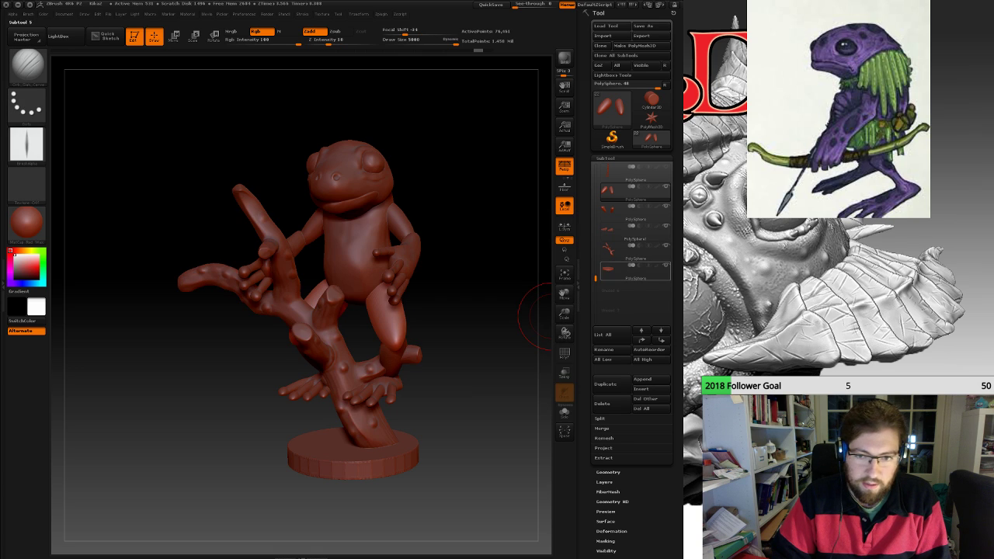
pyautogui.click(666, 245)
# Try a sculpting stroke along the front of the thighs and undo it.
pyautogui.moveTo(379, 300); pyautogui.dragTo(397, 340)
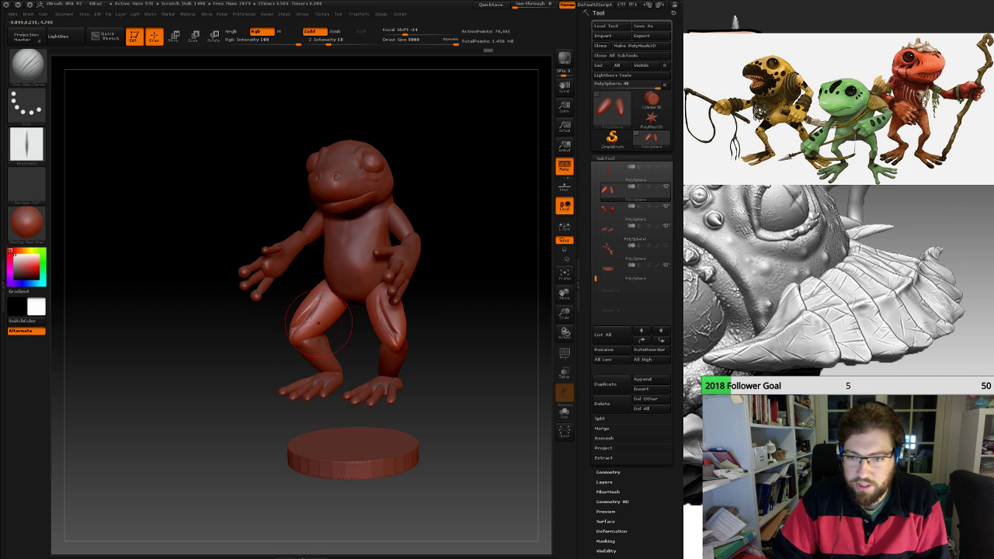
pyautogui.hotkey('ctrl', 'z')
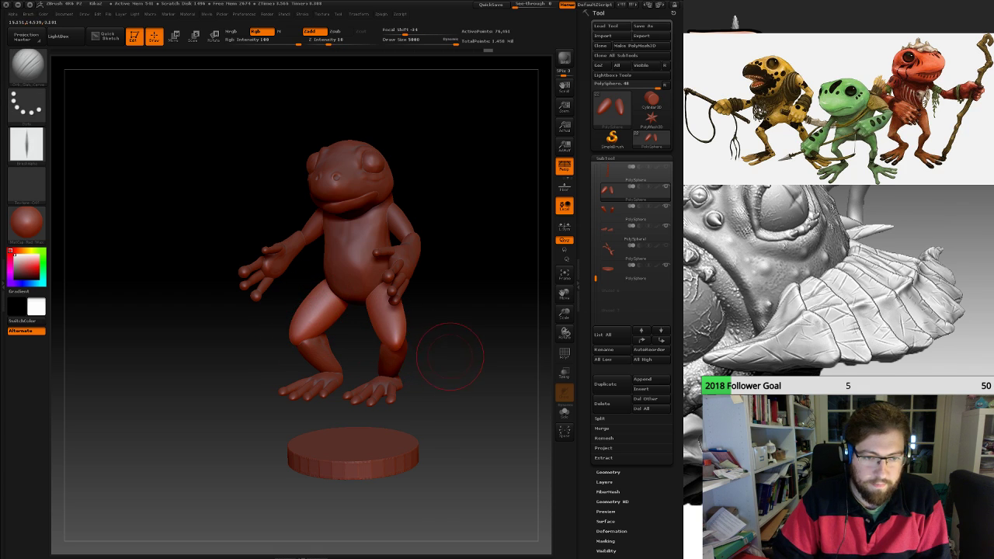
# From the front view, isolate the frog's right thigh and split the hidden left thigh into its own subtool with Split Hidden.
pyautogui.keyDown('shift'); pyautogui.moveTo(453, 350); pyautogui.dragTo(474, 350); pyautogui.keyUp('shift')
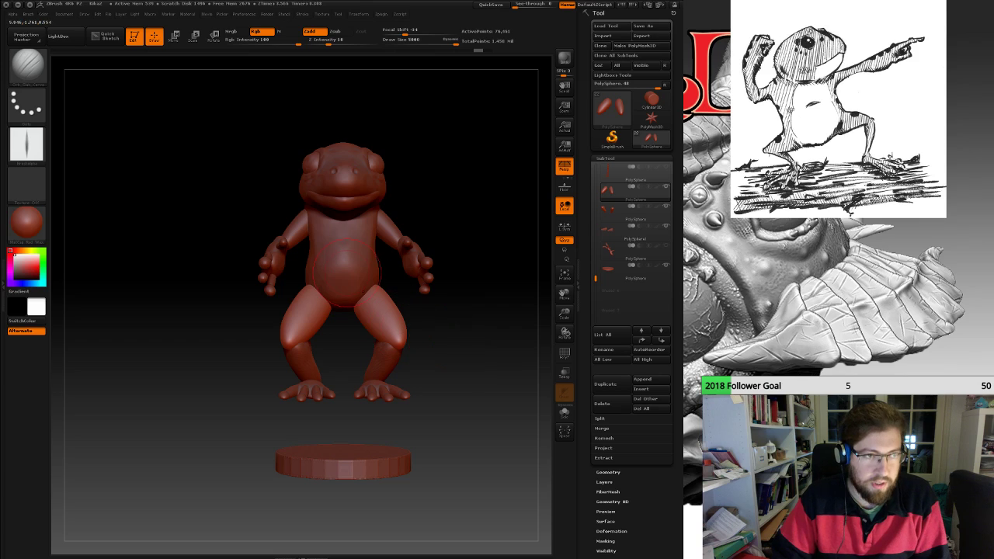
pyautogui.hotkey('ctrl', 'shift')
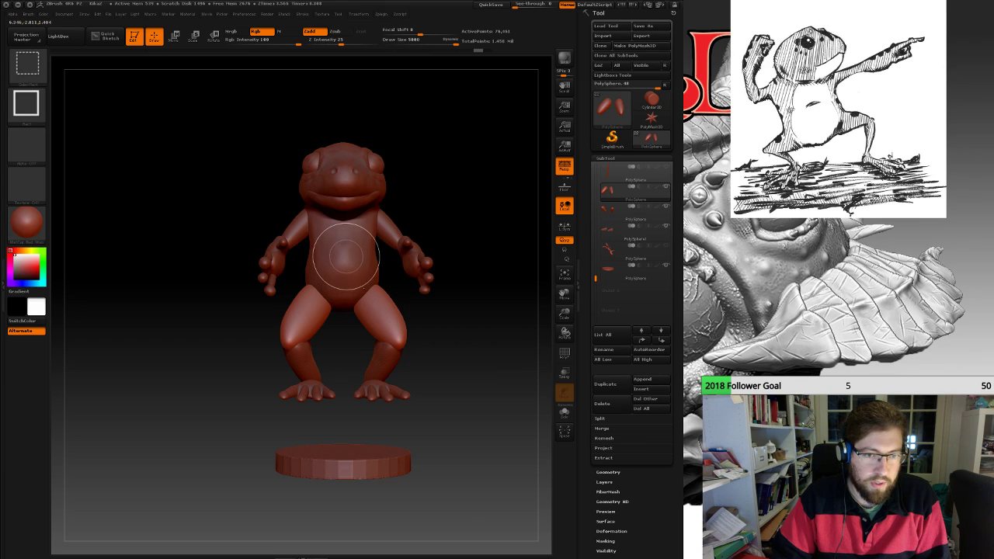
pyautogui.keyDown('ctrl'); pyautogui.keyDown('shift'); pyautogui.moveTo(347, 252); pyautogui.dragTo(244, 396); pyautogui.keyUp('shift'); pyautogui.keyUp('ctrl')
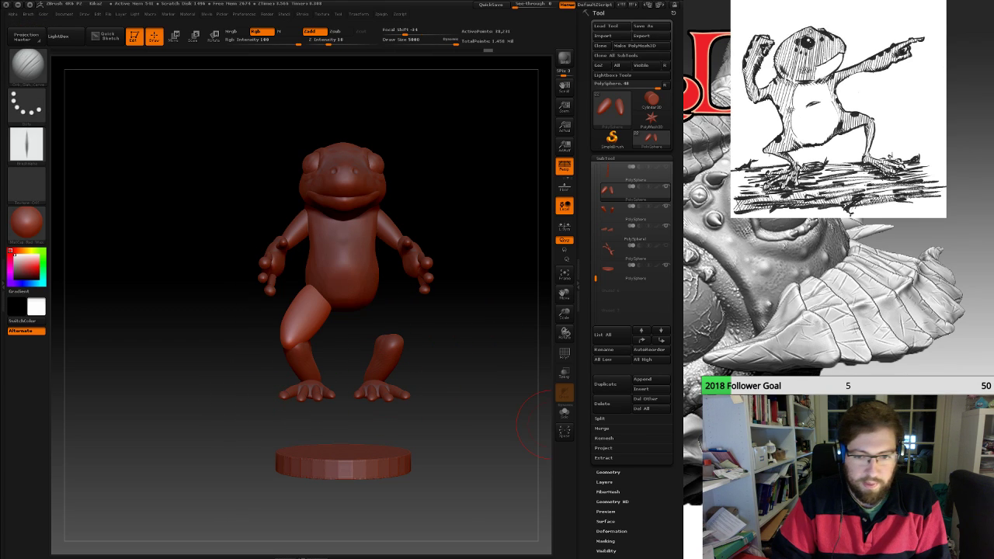
pyautogui.click(600, 419)
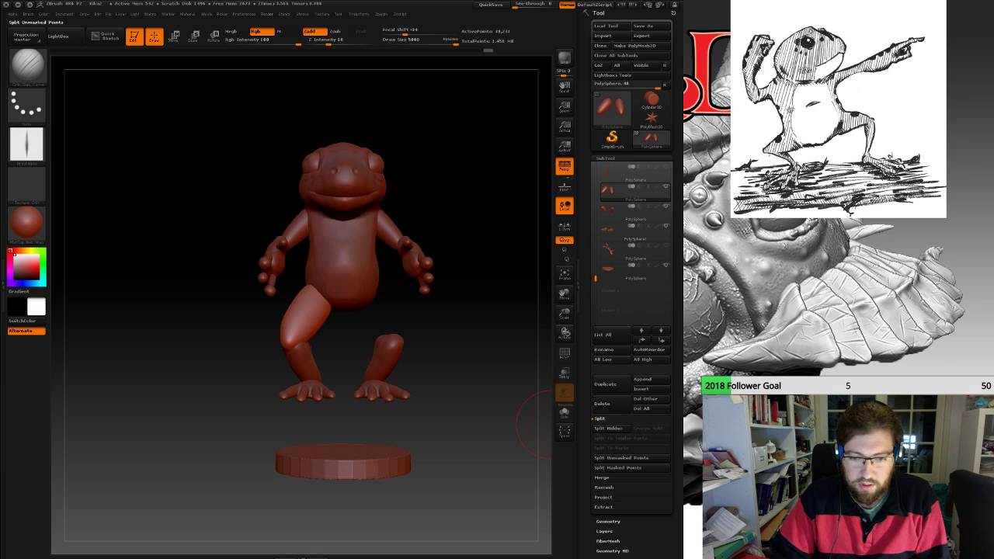
pyautogui.click(608, 427)
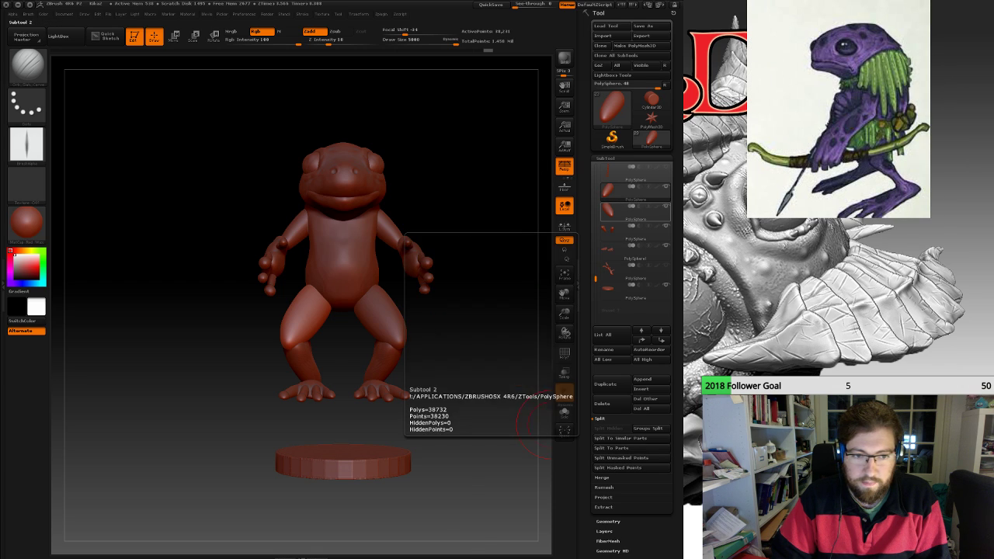
# Select the two split thigh subtools alternately to check that each contains a single thigh.
pyautogui.click(621, 211)
pyautogui.click(621, 192)
pyautogui.click(622, 211)
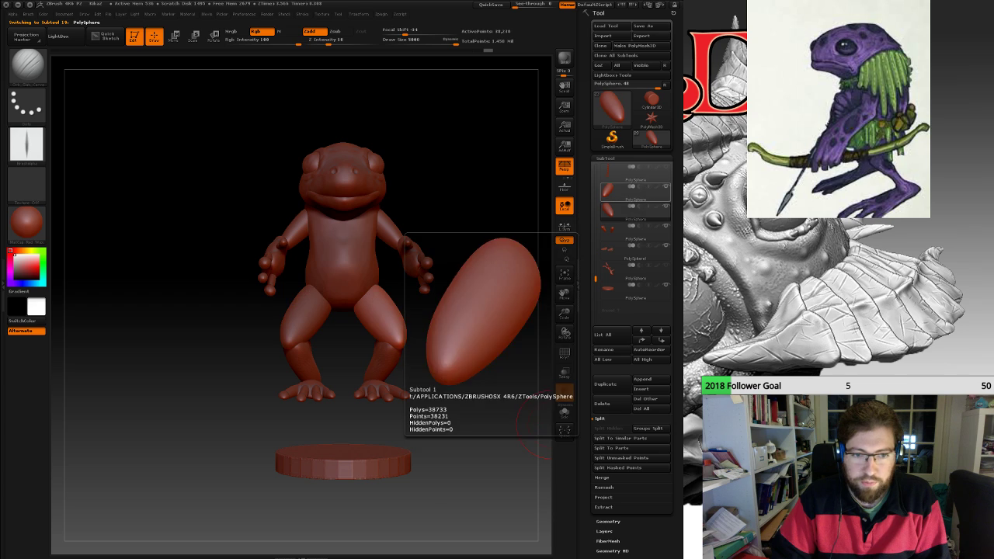
pyautogui.click(621, 212)
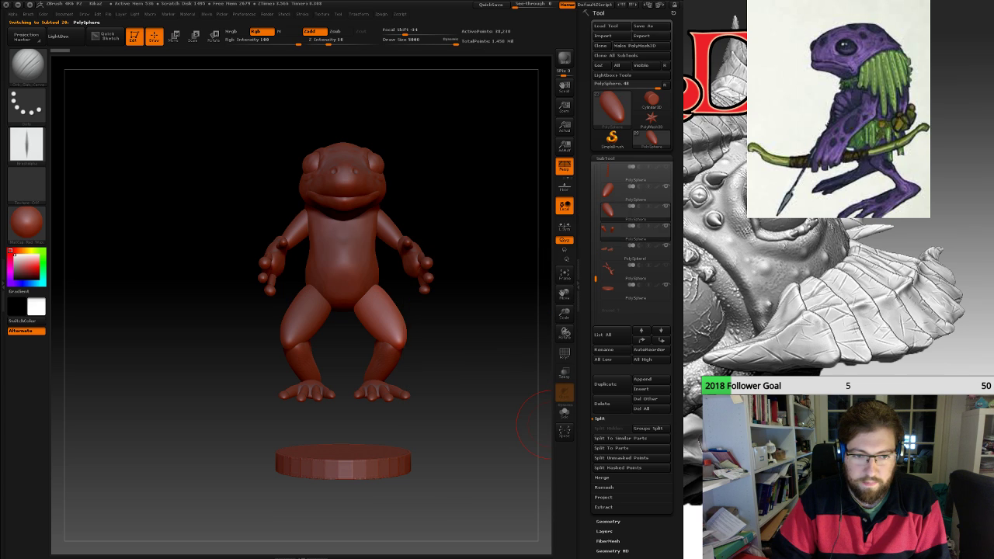
# Isolate the frog's right lower leg and split the hidden left lower leg into its own subtool with Split Hidden.
pyautogui.click(621, 231)
pyautogui.keyDown('ctrl'); pyautogui.keyDown('shift'); pyautogui.moveTo(304, 402); pyautogui.dragTo(340, 438); pyautogui.keyUp('shift'); pyautogui.keyUp('ctrl')
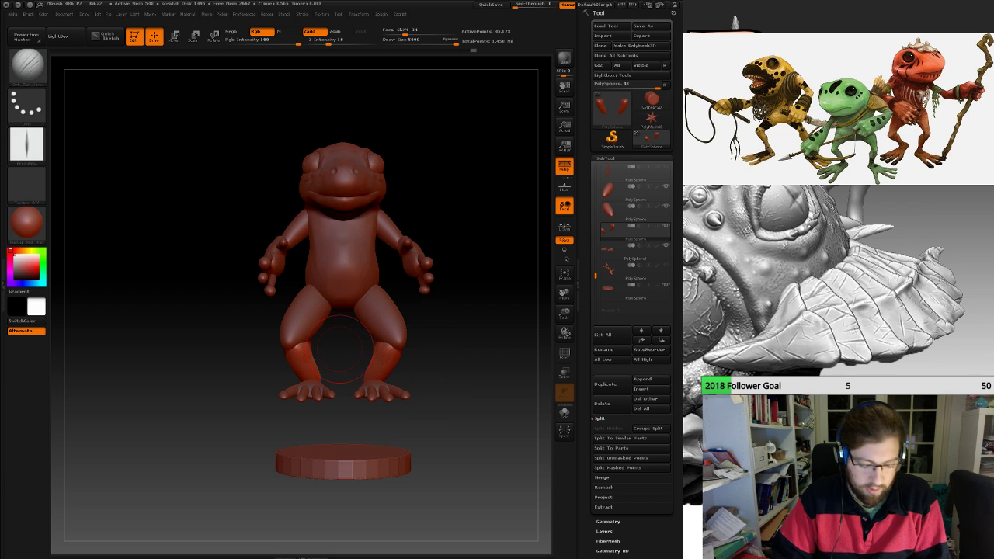
pyautogui.keyDown('ctrl'); pyautogui.keyDown('shift'); pyautogui.moveTo(242, 313); pyautogui.dragTo(344, 431); pyautogui.keyUp('shift'); pyautogui.keyUp('ctrl')
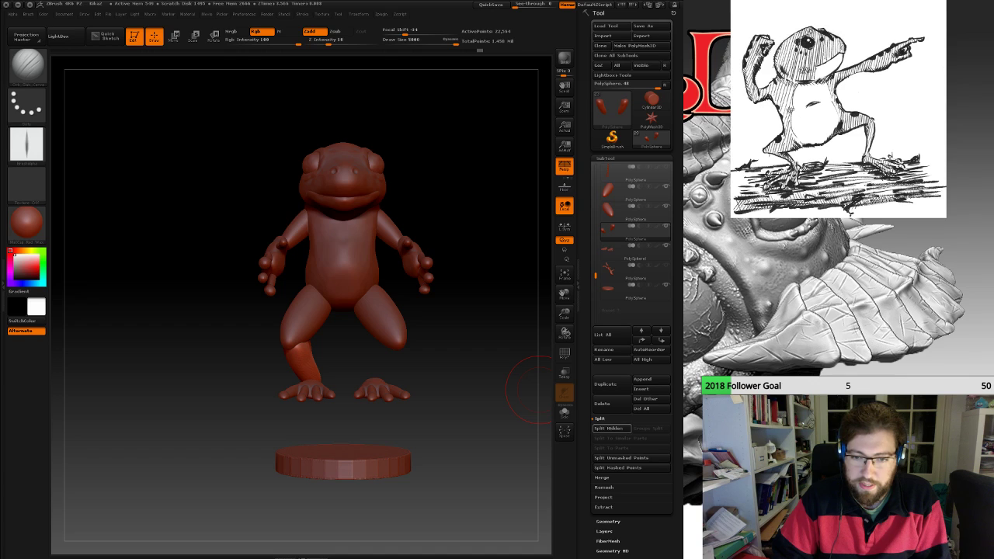
pyautogui.click(608, 428)
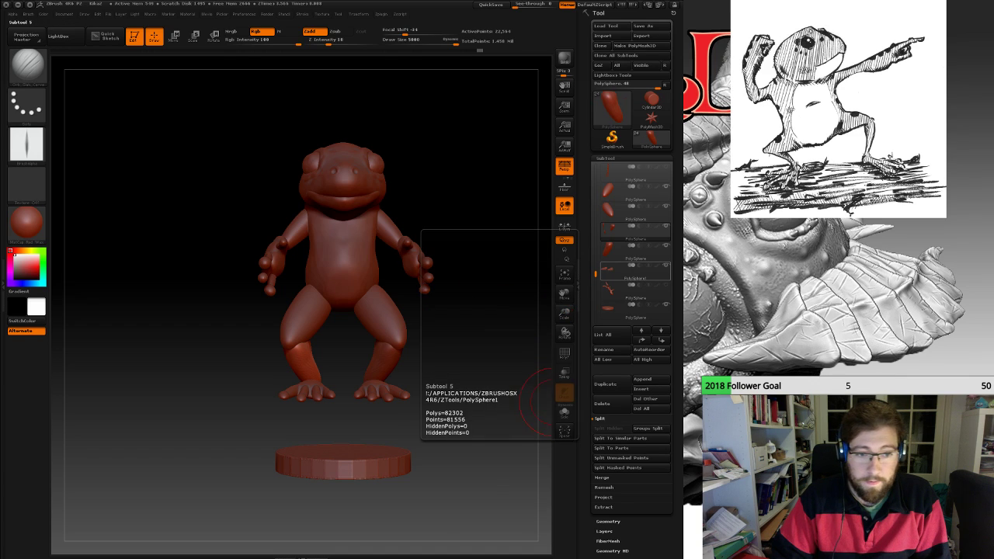
# Isolate the frog's right foot and split the hidden left foot into its own subtool with Split Hidden.
pyautogui.keyDown('alt'); pyautogui.click(405, 363); pyautogui.keyUp('alt')
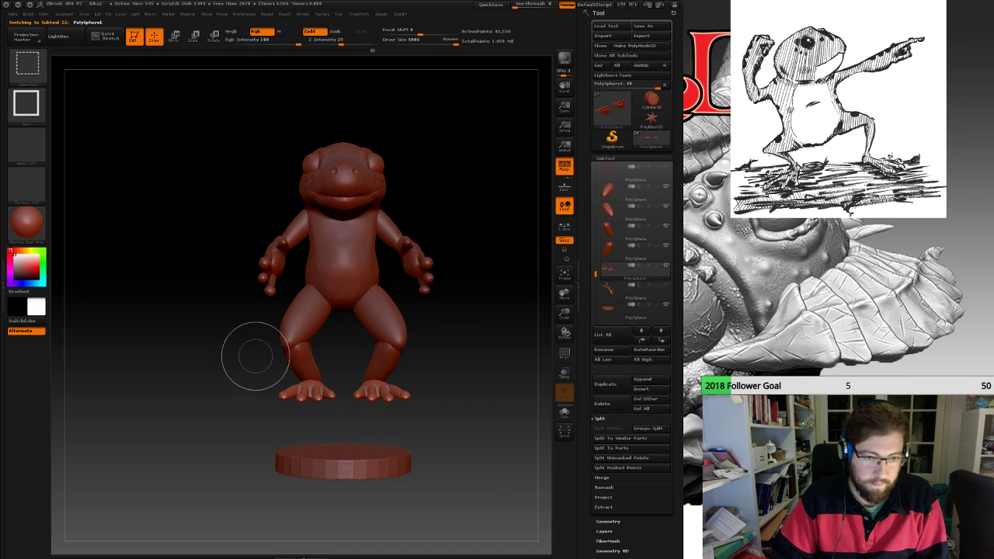
pyautogui.keyDown('ctrl'); pyautogui.keyDown('shift'); pyautogui.moveTo(252, 354); pyautogui.dragTo(347, 437); pyautogui.keyUp('shift'); pyautogui.keyUp('ctrl')
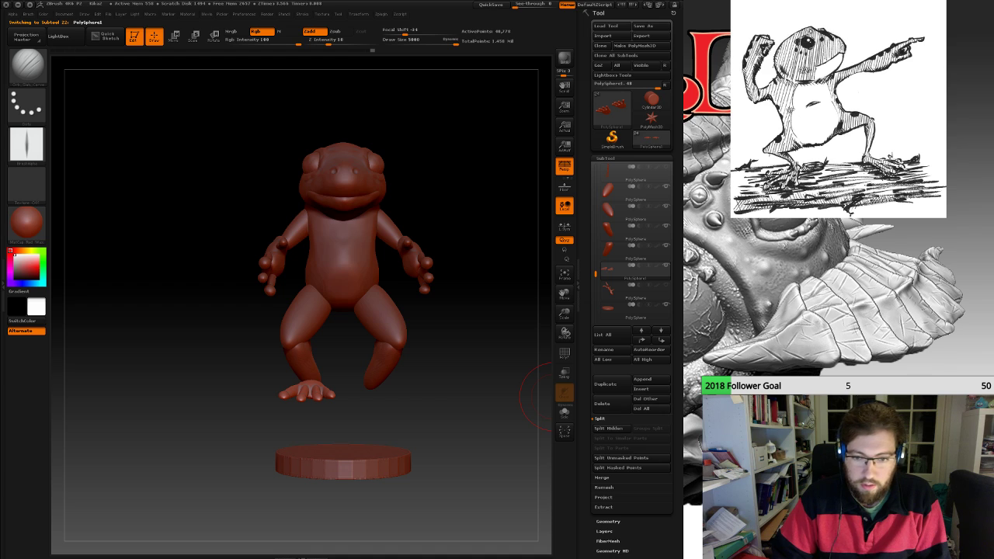
pyautogui.click(609, 429)
# Move the frog's right lower leg and right foot subtools up so they directly follow the right thigh.
pyautogui.click(613, 210)
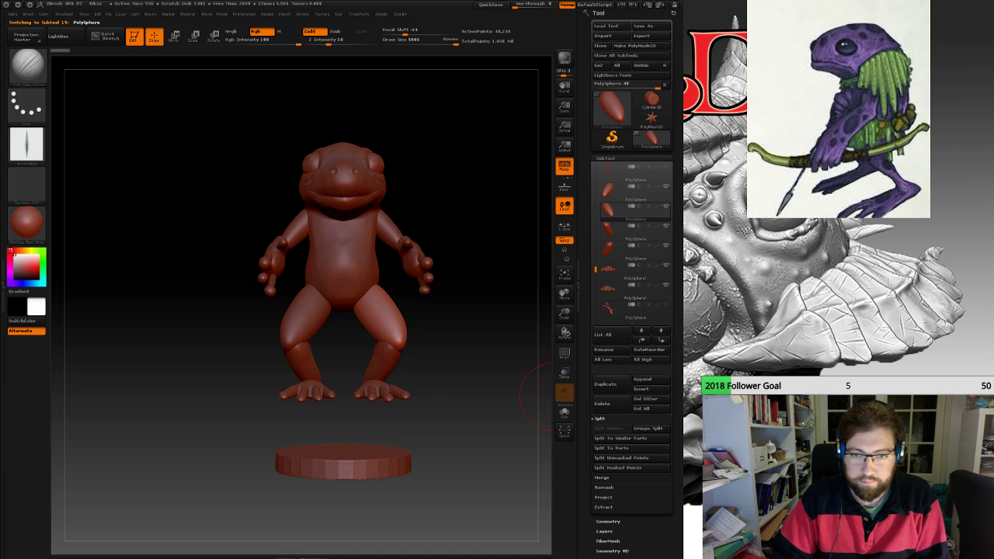
pyautogui.click(613, 231)
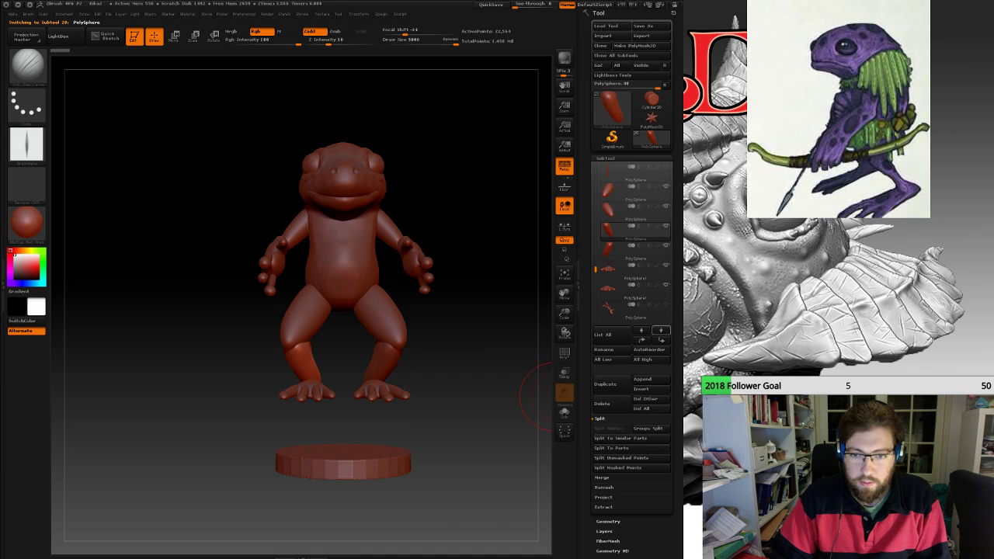
pyautogui.click(641, 331)
pyautogui.click(614, 270)
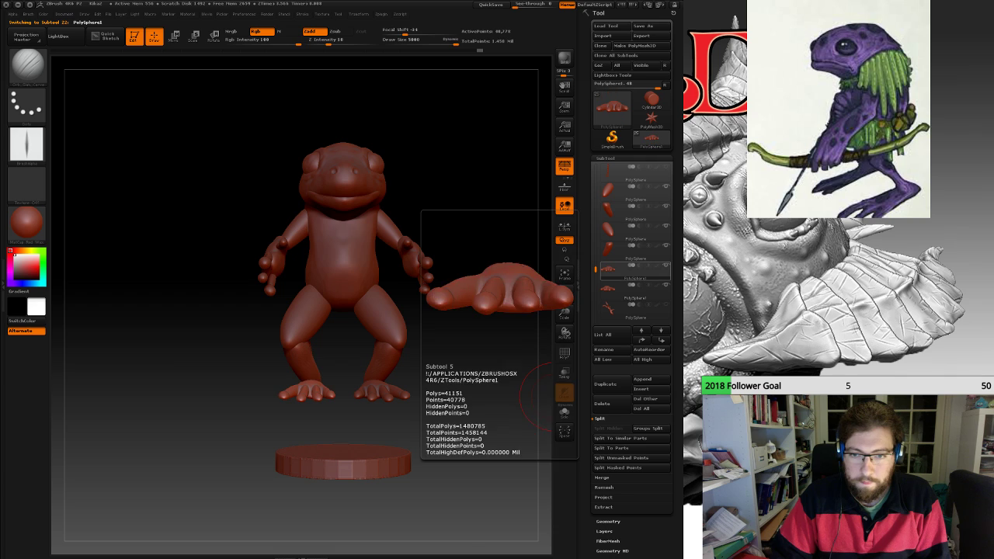
pyautogui.click(642, 340)
pyautogui.click(641, 340)
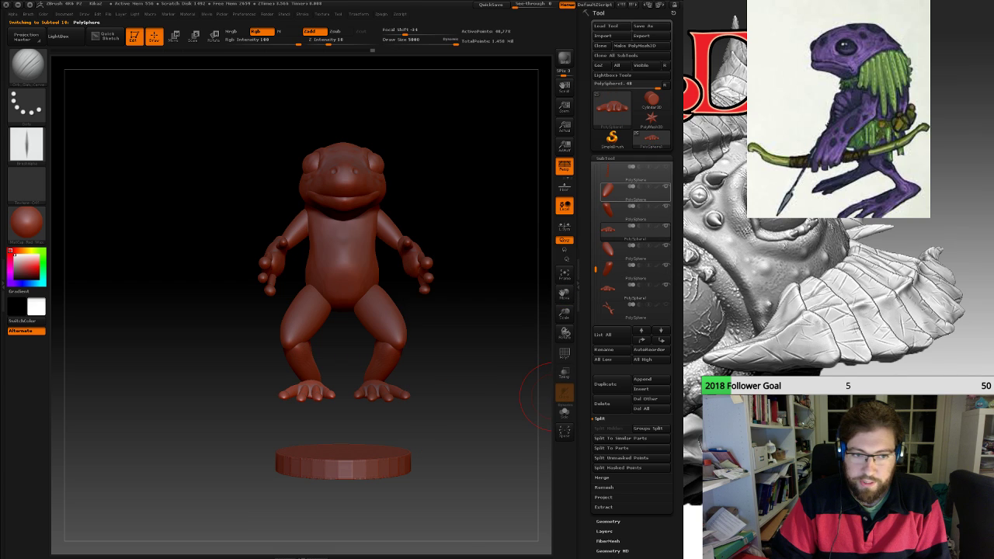
# Select the thigh, lower leg and foot subtools one by one to check that each leg's parts are grouped together.
pyautogui.click(614, 192)
pyautogui.click(613, 211)
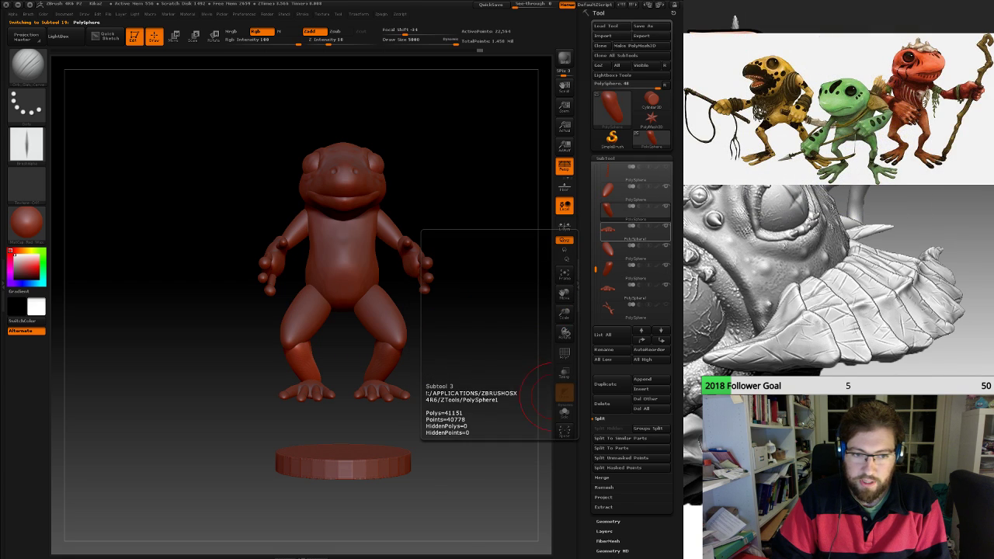
pyautogui.click(614, 230)
pyautogui.click(614, 211)
pyautogui.click(613, 192)
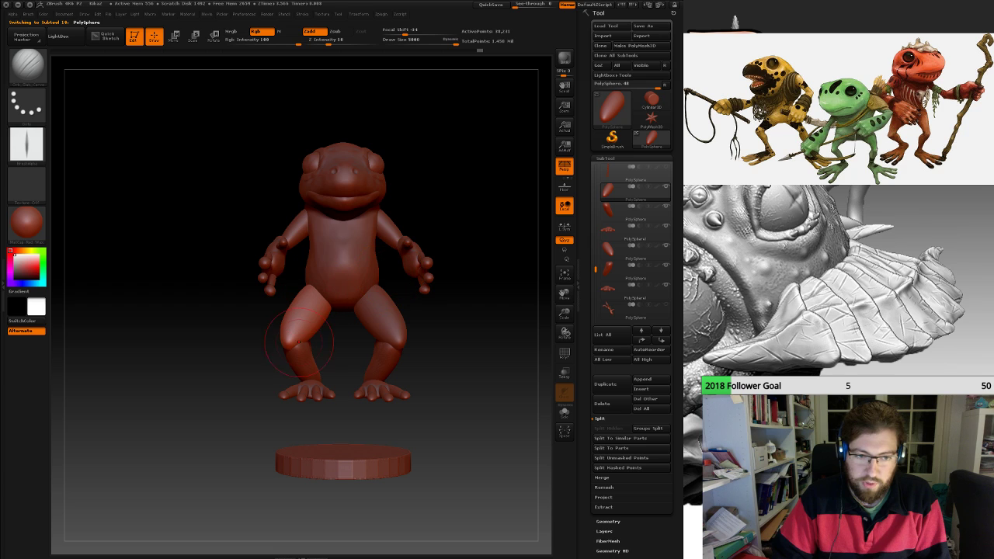
pyautogui.click(614, 212)
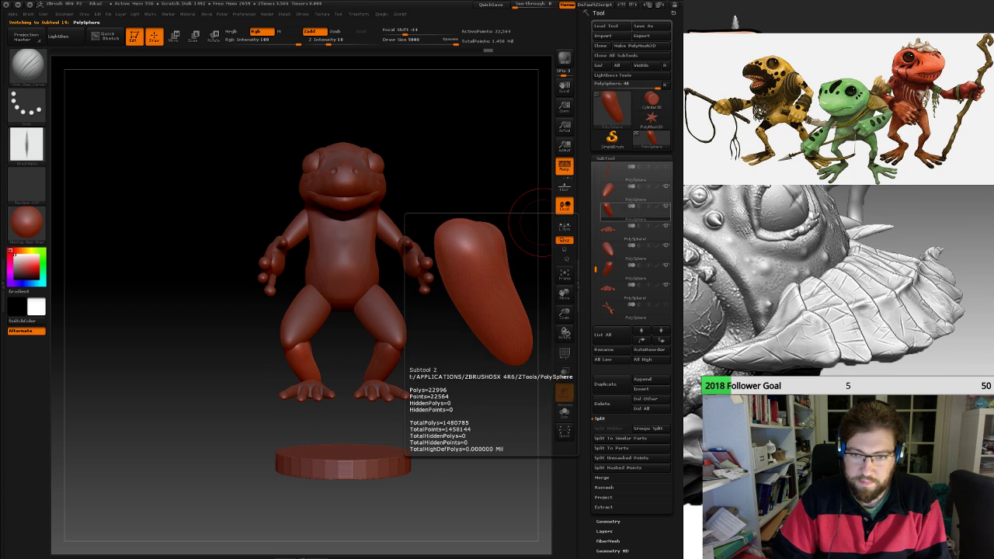
pyautogui.click(614, 231)
pyautogui.click(613, 211)
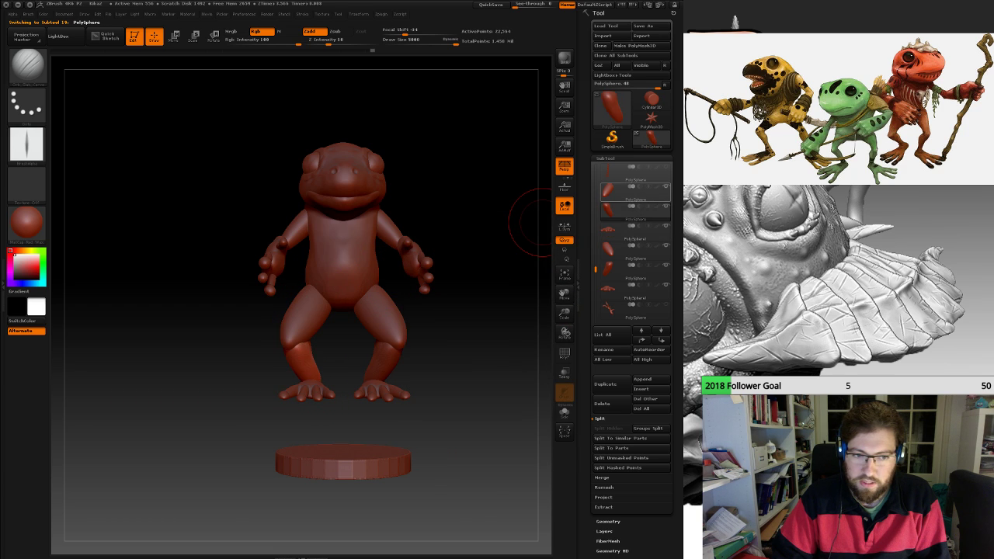
pyautogui.click(613, 191)
pyautogui.click(613, 211)
pyautogui.click(614, 231)
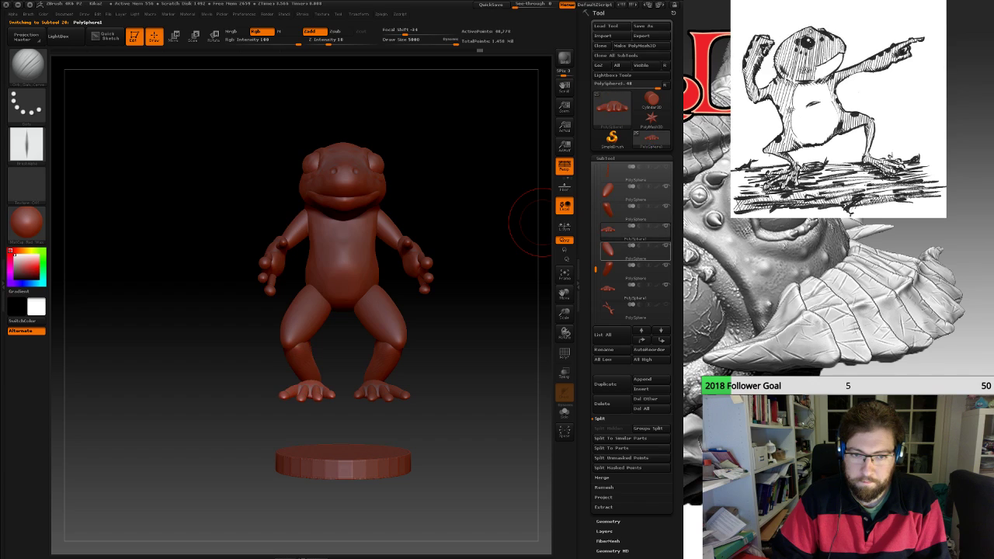
pyautogui.click(614, 250)
pyautogui.click(613, 270)
pyautogui.click(614, 290)
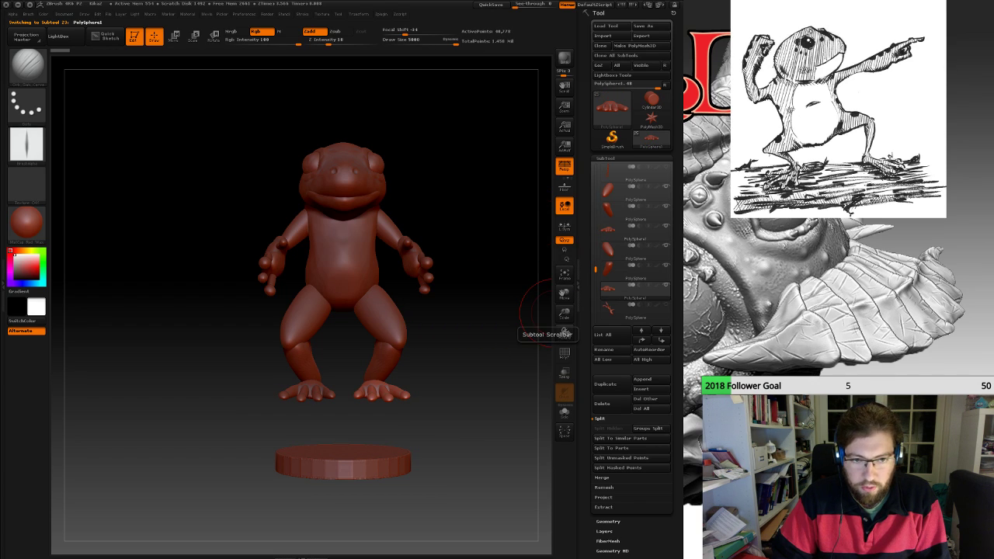
# Isolate the frog's right upper arm and split the hidden left upper arm into its own subtool with Split Hidden.
pyautogui.moveTo(595, 269); pyautogui.dragTo(596, 225)
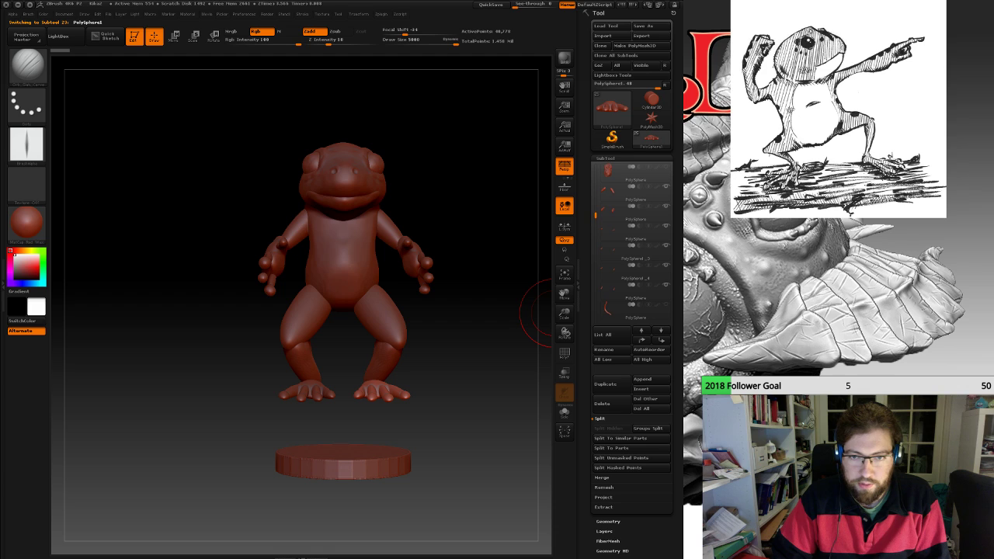
pyautogui.moveTo(544, 313)
pyautogui.mouseDown()
pyautogui.moveTo(669, 313)
pyautogui.moveTo(544, 313)
pyautogui.mouseUp()
pyautogui.click(621, 193)
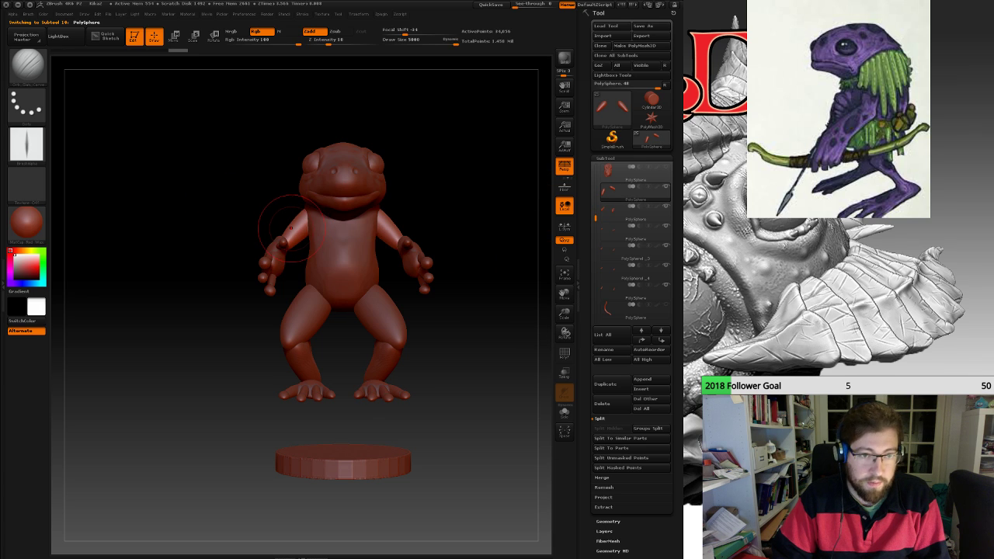
pyautogui.keyDown('ctrl'); pyautogui.keyDown('shift'); pyautogui.moveTo(242, 182); pyautogui.dragTo(331, 313); pyautogui.keyUp('shift'); pyautogui.keyUp('ctrl')
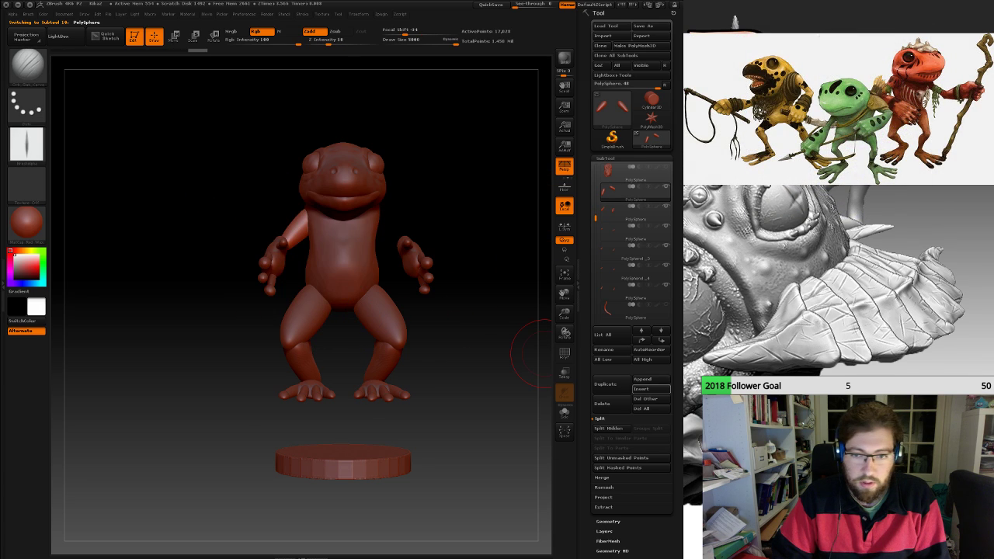
pyautogui.click(608, 428)
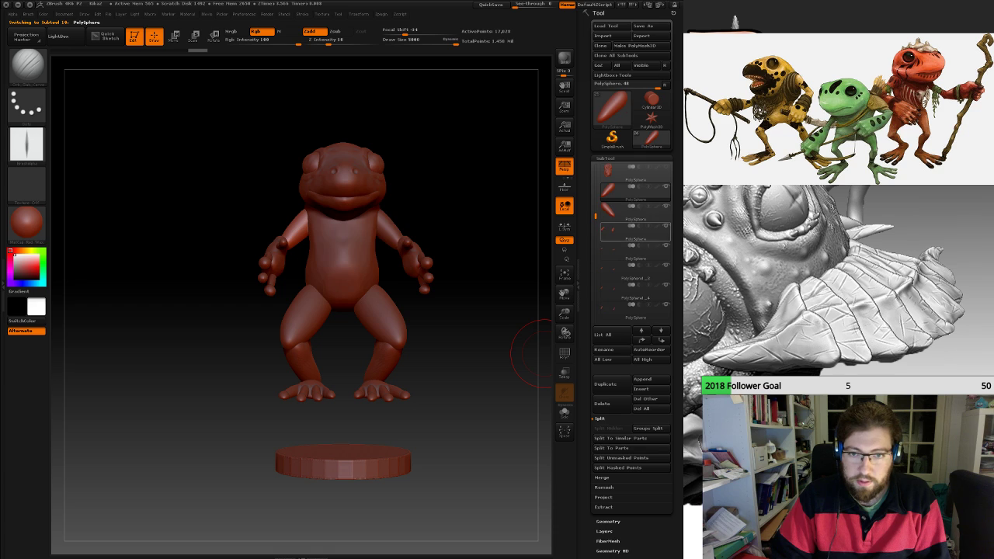
# Isolate the frog's right forearm and split the hidden left forearm into its own subtool with Split Hidden.
pyautogui.click(636, 231)
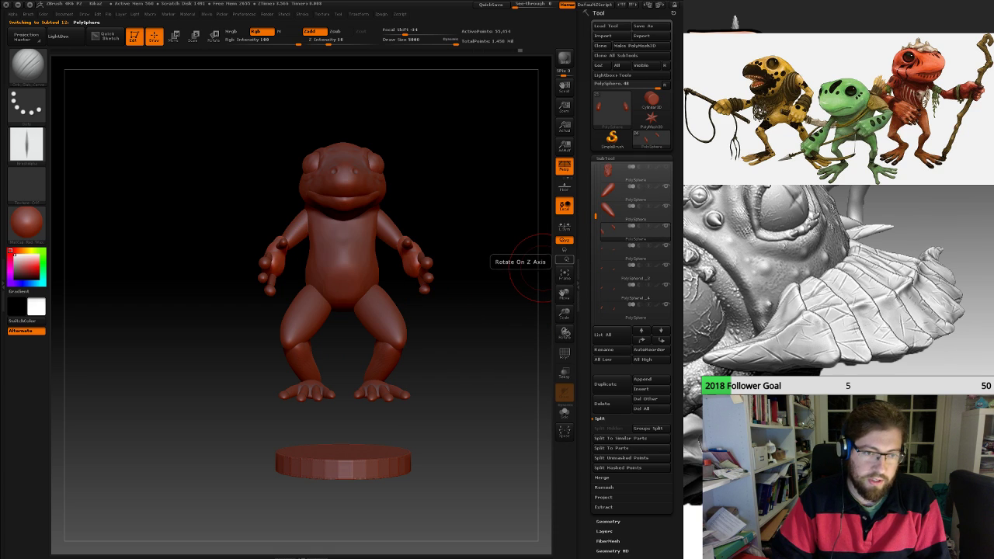
pyautogui.keyDown('ctrl'); pyautogui.keyDown('shift'); pyautogui.moveTo(223, 200); pyautogui.dragTo(322, 322); pyautogui.keyUp('shift'); pyautogui.keyUp('ctrl')
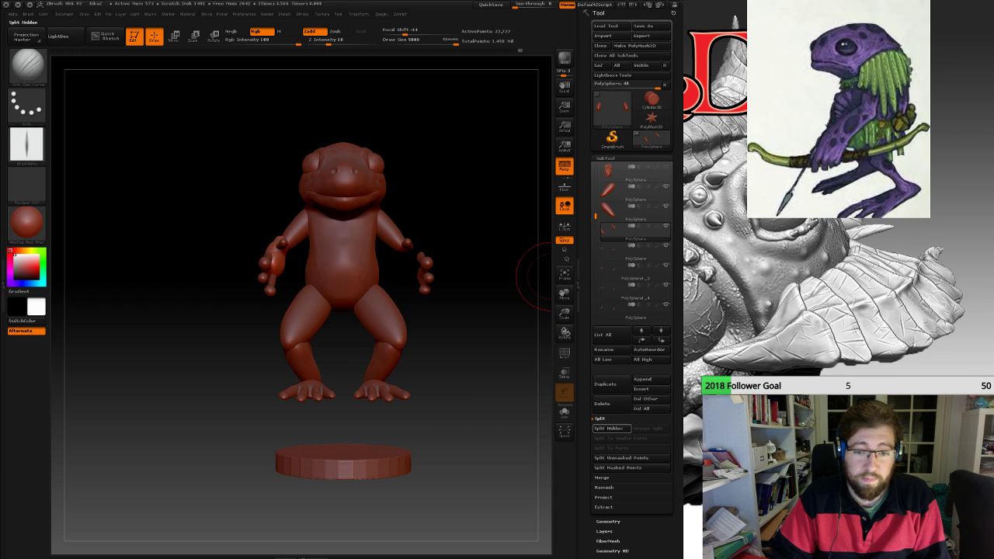
pyautogui.click(608, 428)
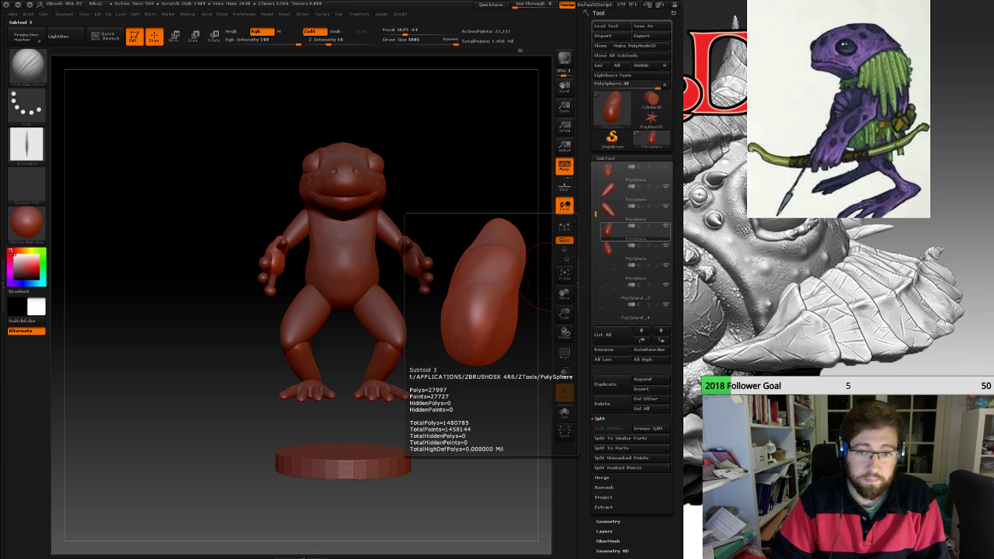
# Isolate the frog's right palm, split off the hidden left palm with Split Hidden, and select the new subtool.
pyautogui.click(622, 271)
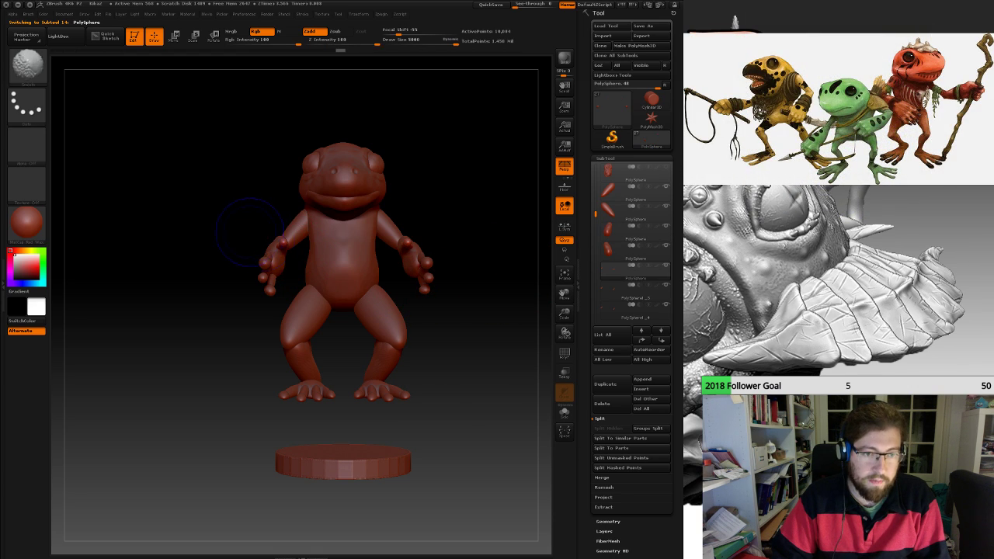
pyautogui.keyDown('ctrl'); pyautogui.keyDown('shift'); pyautogui.moveTo(245, 211); pyautogui.dragTo(307, 292); pyautogui.keyUp('shift'); pyautogui.keyUp('ctrl')
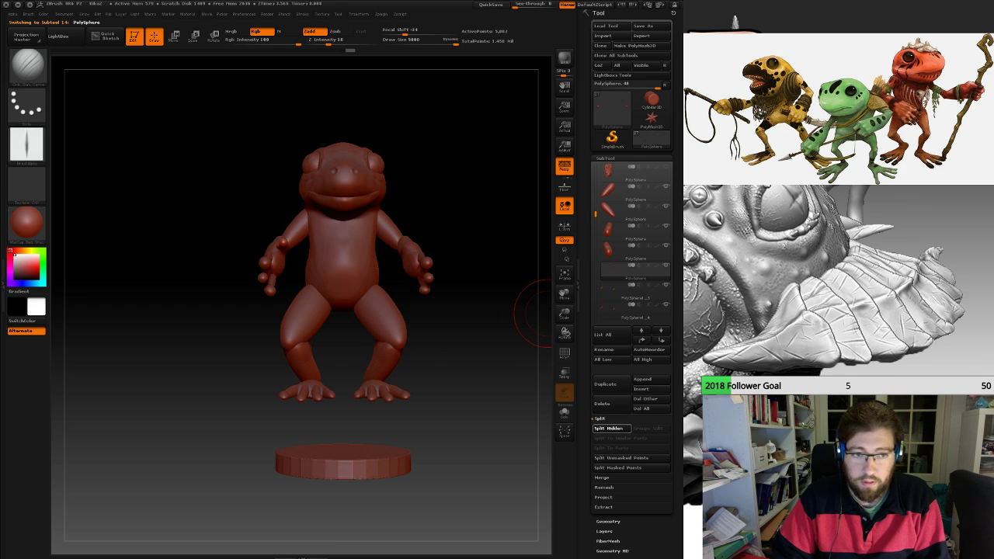
pyautogui.click(608, 427)
pyautogui.click(634, 291)
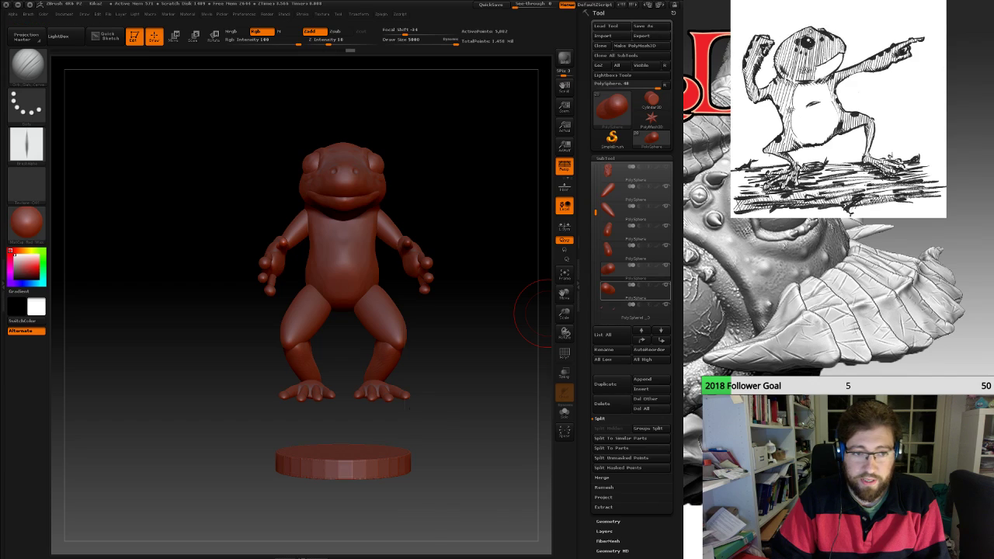
# Move the frog's right forearm and right palm subtools up so they directly follow the right upper arm.
pyautogui.moveTo(595, 212); pyautogui.dragTo(596, 217)
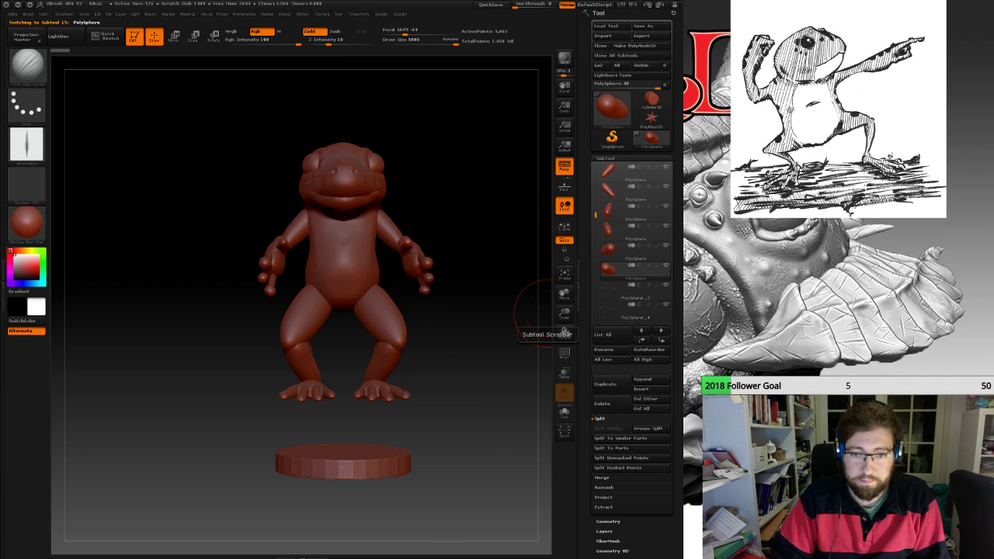
pyautogui.click(625, 211)
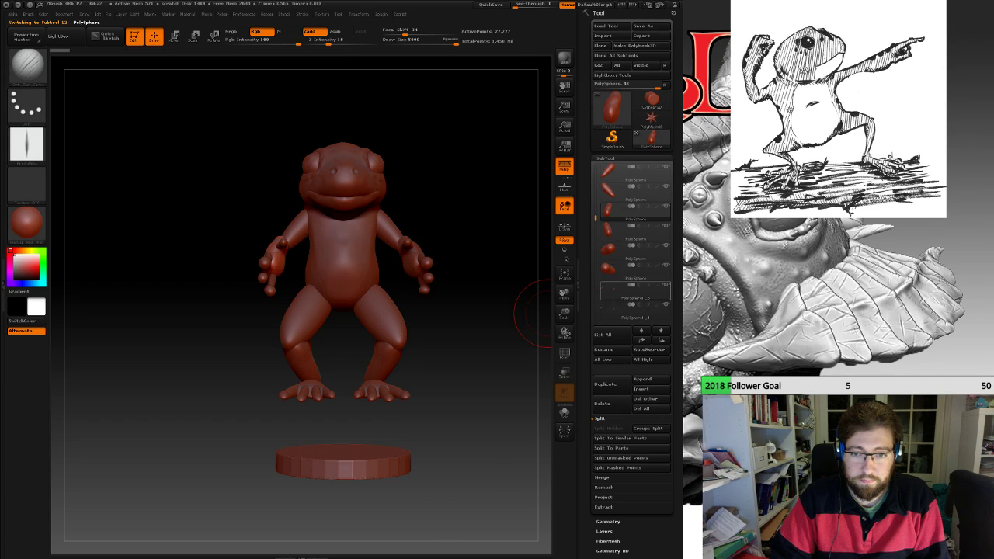
pyautogui.click(642, 341)
pyautogui.click(625, 250)
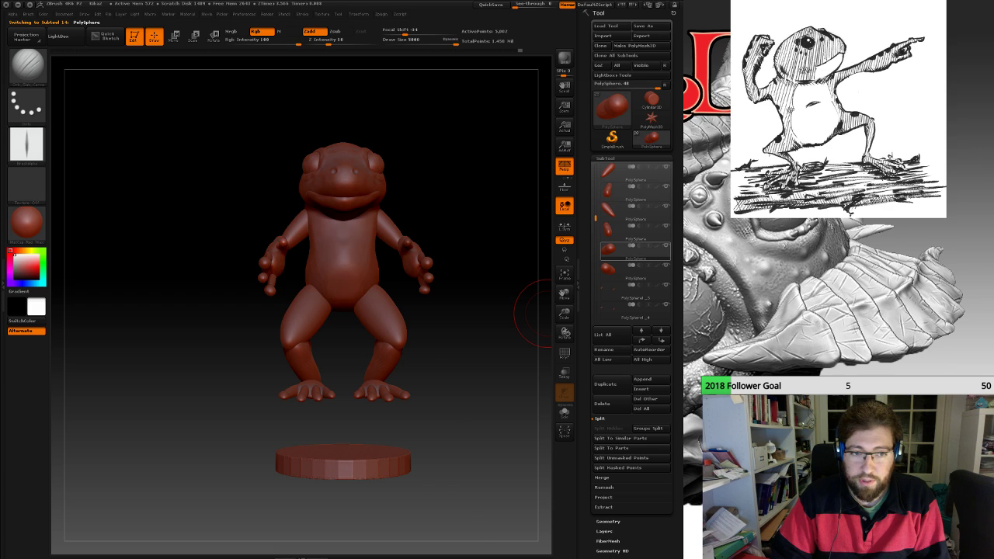
pyautogui.click(608, 228)
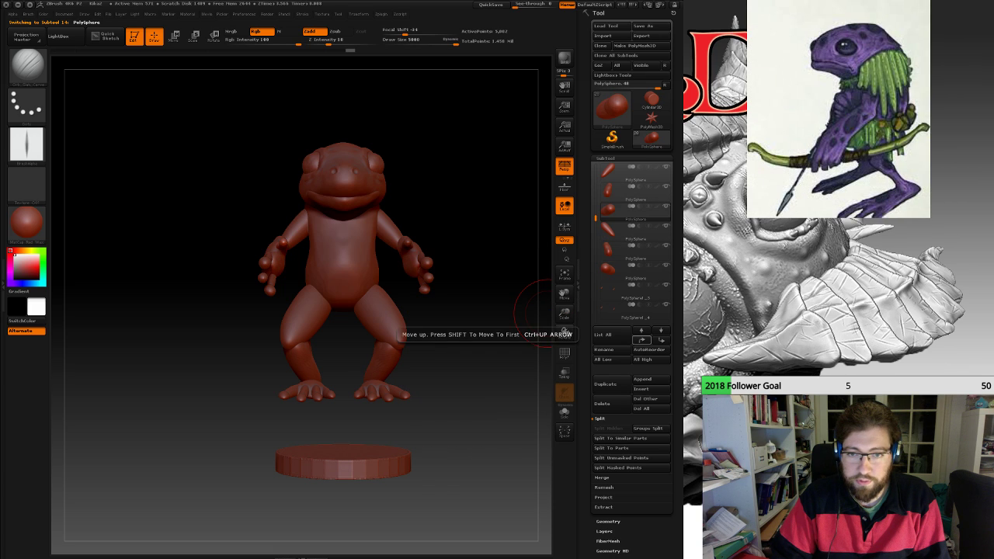
# Isolate the right finger of the PolySphere1_3 pair and split the hidden left finger into its own subtool with Split Hidden.
pyautogui.click(624, 291)
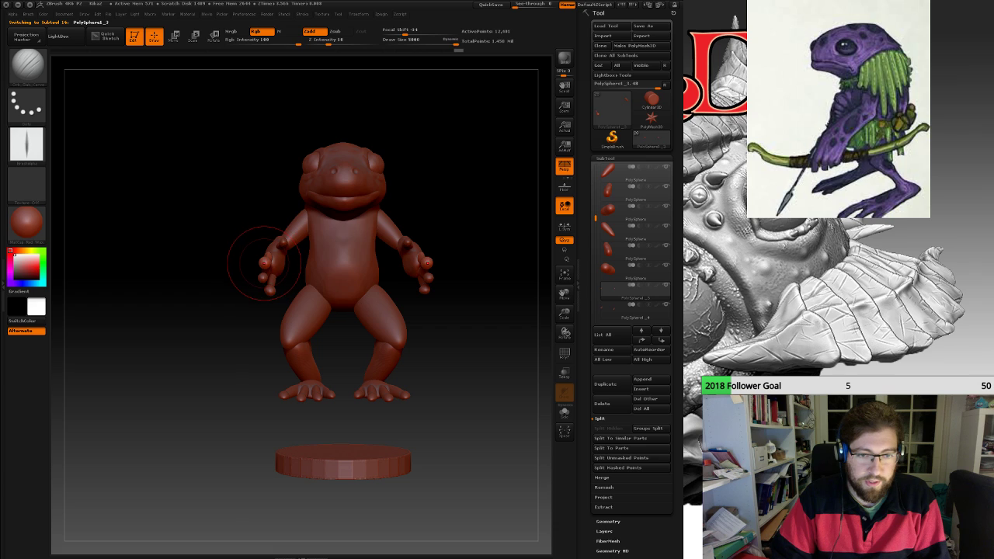
pyautogui.moveTo(243, 265); pyautogui.dragTo(298, 267)
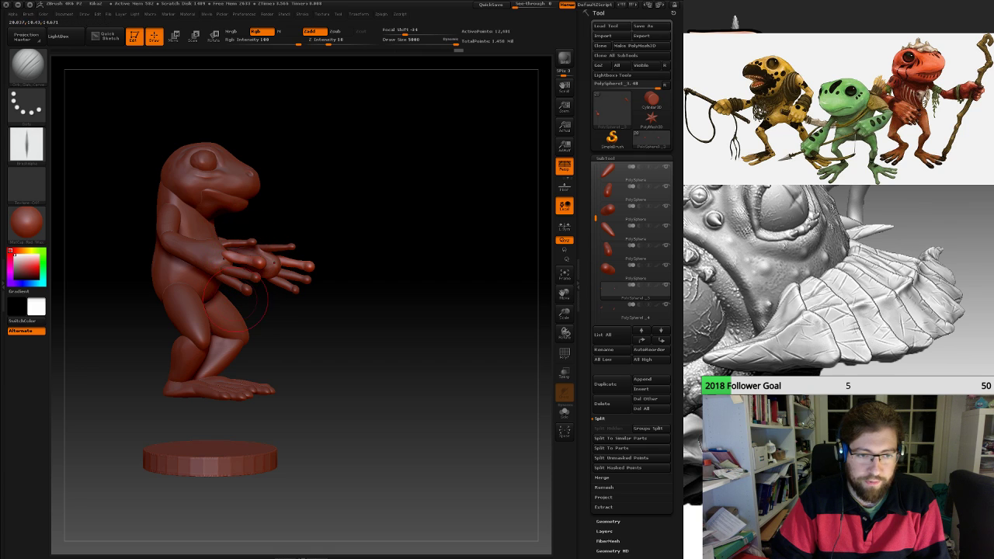
pyautogui.moveTo(202, 401); pyautogui.dragTo(177, 429)
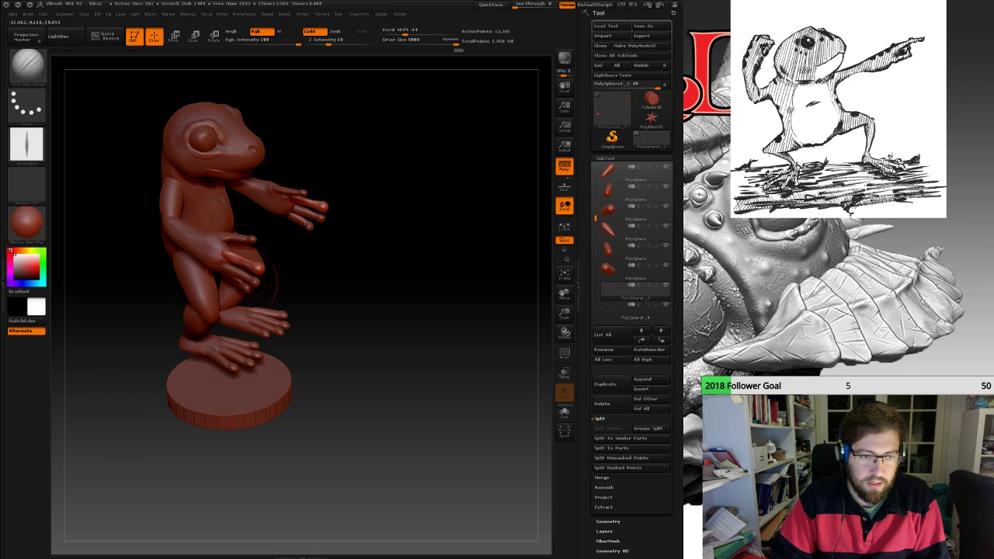
pyautogui.moveTo(233, 290); pyautogui.dragTo(242, 268, button='right')
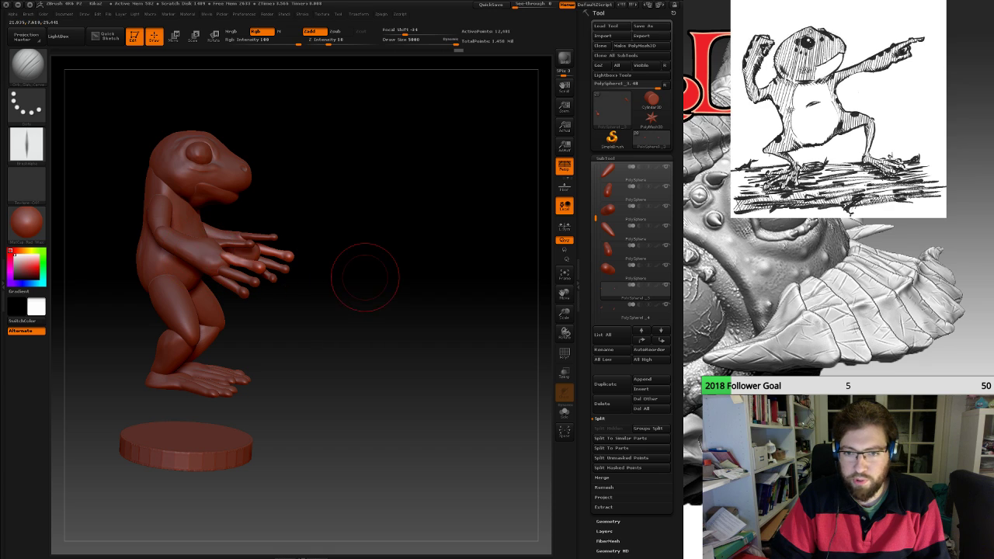
pyautogui.moveTo(345, 272)
pyautogui.mouseDown()
pyautogui.moveTo(284, 268)
pyautogui.moveTo(347, 269)
pyautogui.mouseUp()
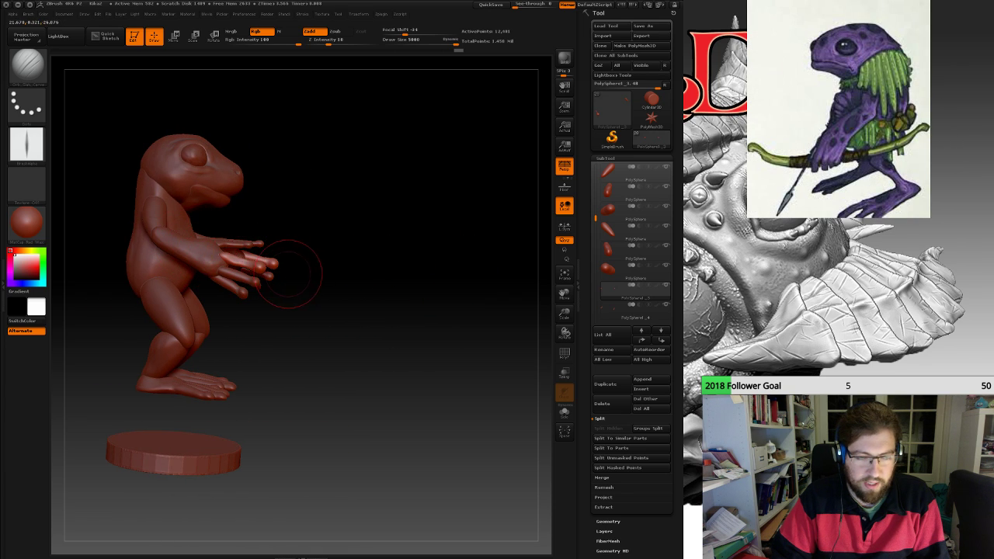
pyautogui.moveTo(309, 271); pyautogui.dragTo(252, 237)
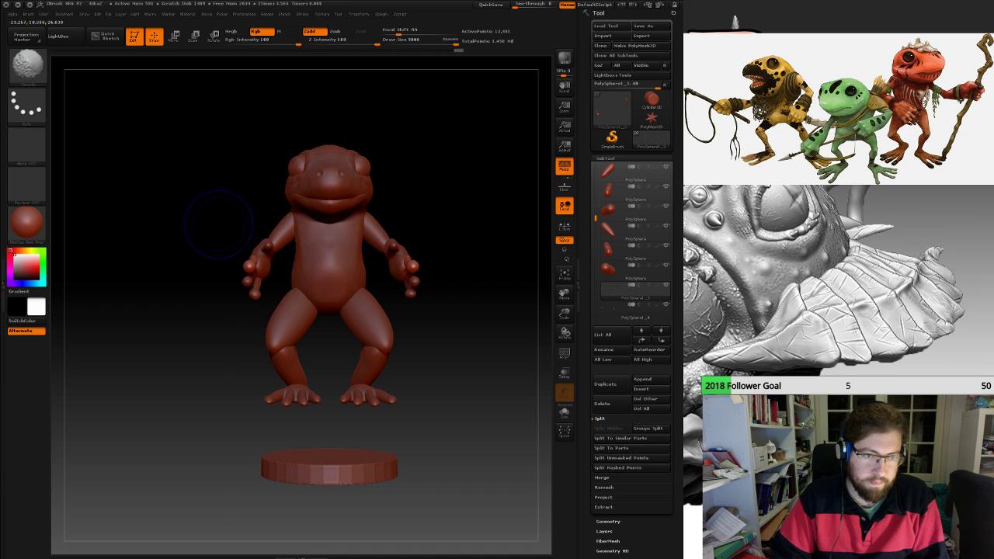
pyautogui.keyDown('ctrl'); pyautogui.keyDown('shift'); pyautogui.click(252, 268); pyautogui.keyUp('shift'); pyautogui.keyUp('ctrl')
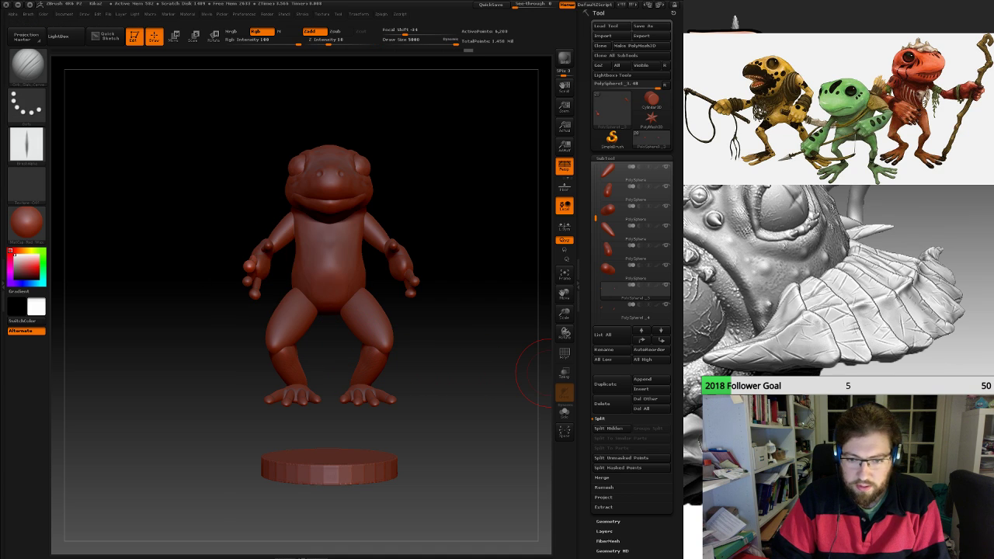
pyautogui.click(608, 427)
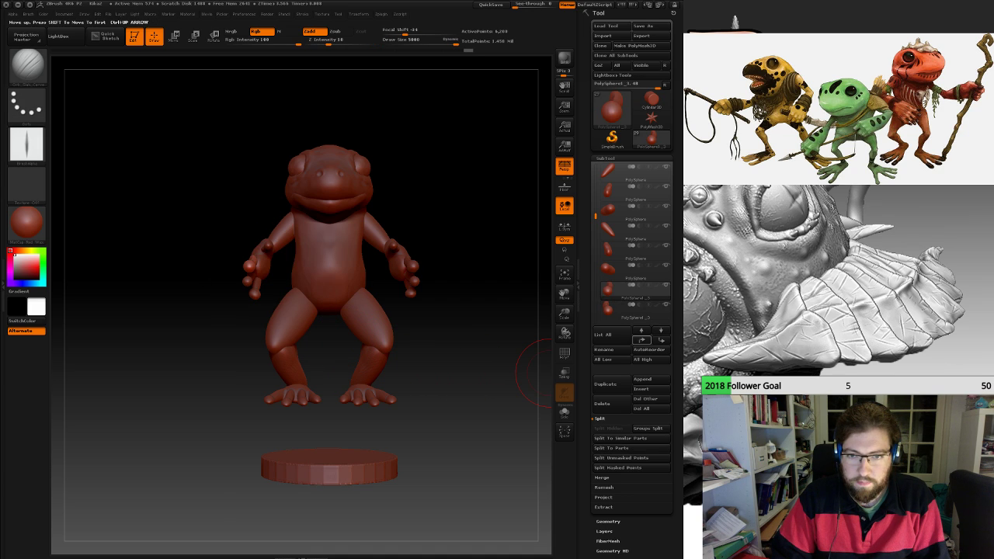
# Move the right PolySphere1_3 finger subtool up so it directly follows the right palm.
pyautogui.click(641, 340)
pyautogui.click(641, 340)
pyautogui.click(641, 340)
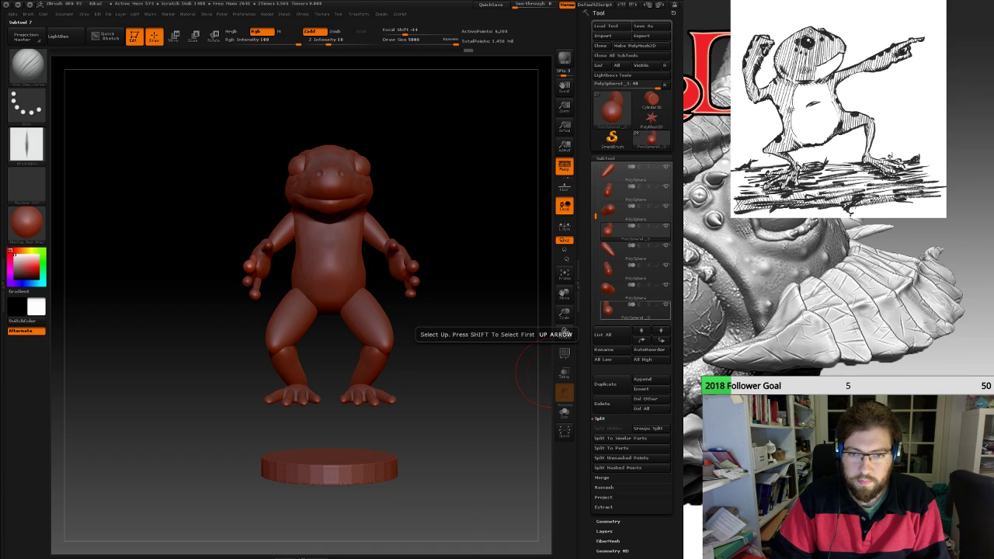
pyautogui.click(625, 232)
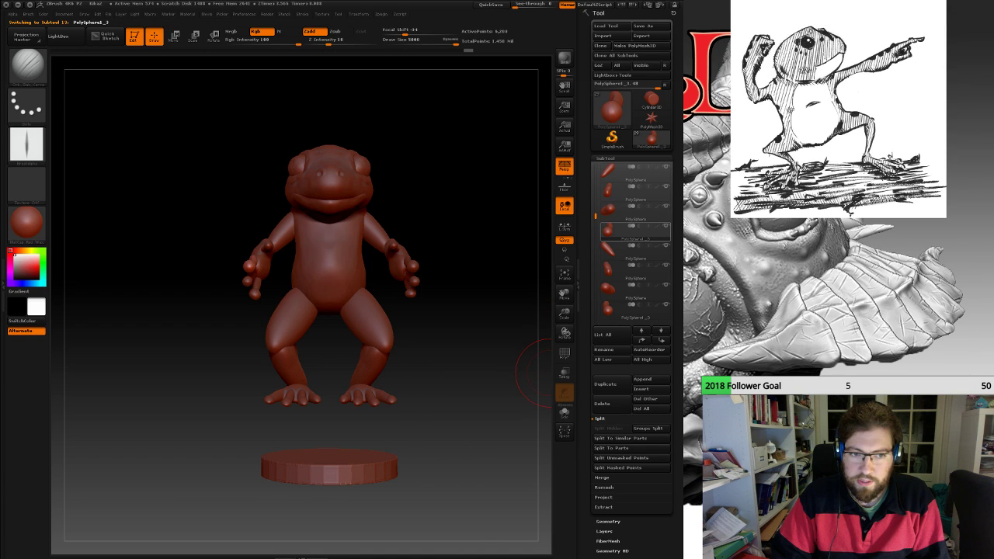
pyautogui.click(626, 252)
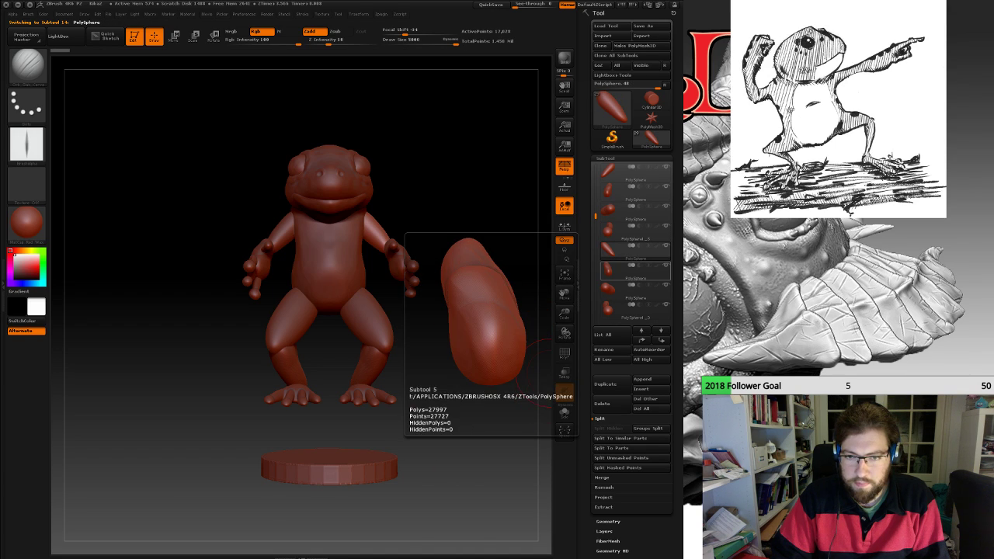
# Split the left finger of the PolySphere1_4 pair off with Split Hidden and move the right finger subtool directly after PolySphere1_3.
pyautogui.moveTo(596, 216); pyautogui.dragTo(595, 229)
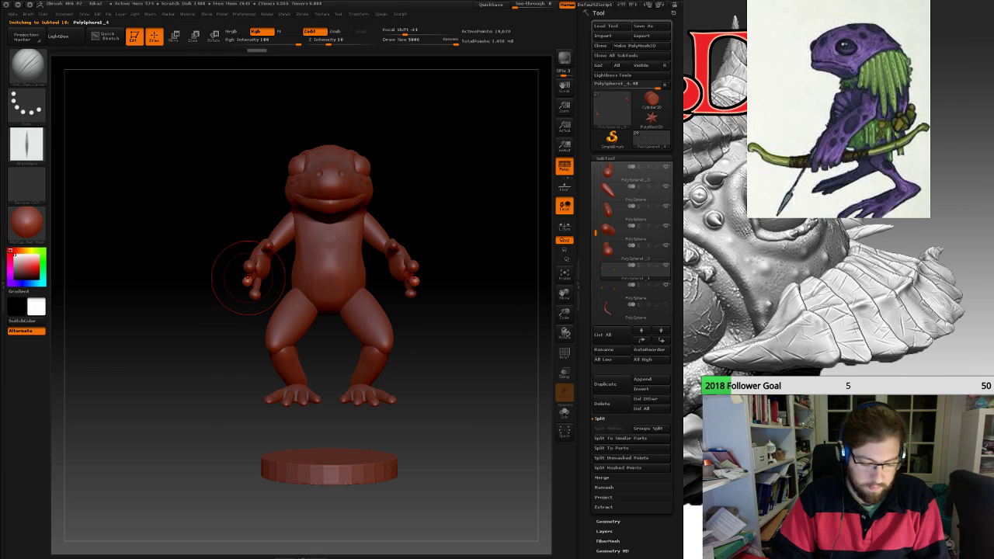
pyautogui.keyDown('ctrl'); pyautogui.keyDown('shift'); pyautogui.moveTo(220, 249); pyautogui.dragTo(273, 326); pyautogui.keyUp('shift'); pyautogui.keyUp('ctrl')
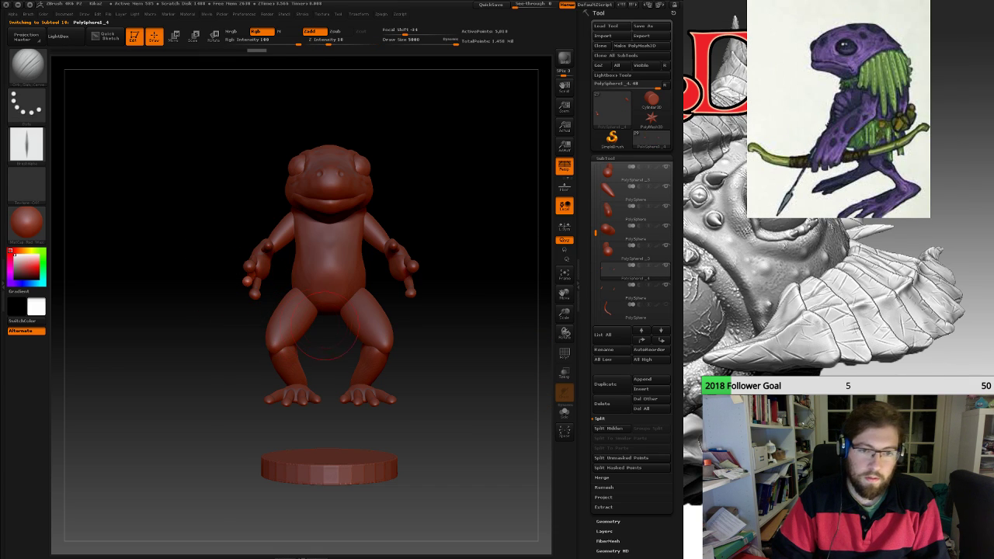
pyautogui.click(609, 428)
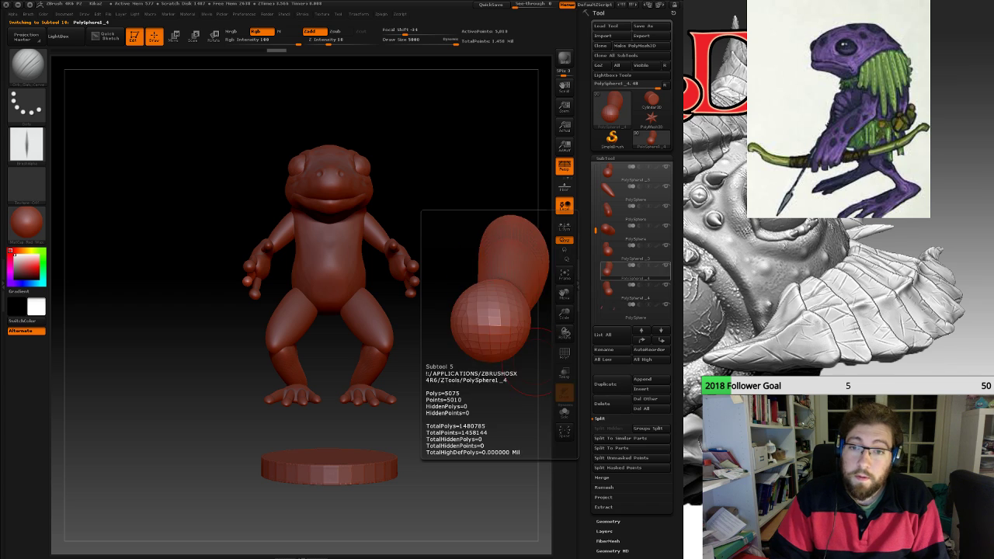
pyautogui.click(641, 340)
pyautogui.click(641, 341)
pyautogui.click(642, 340)
pyautogui.click(641, 340)
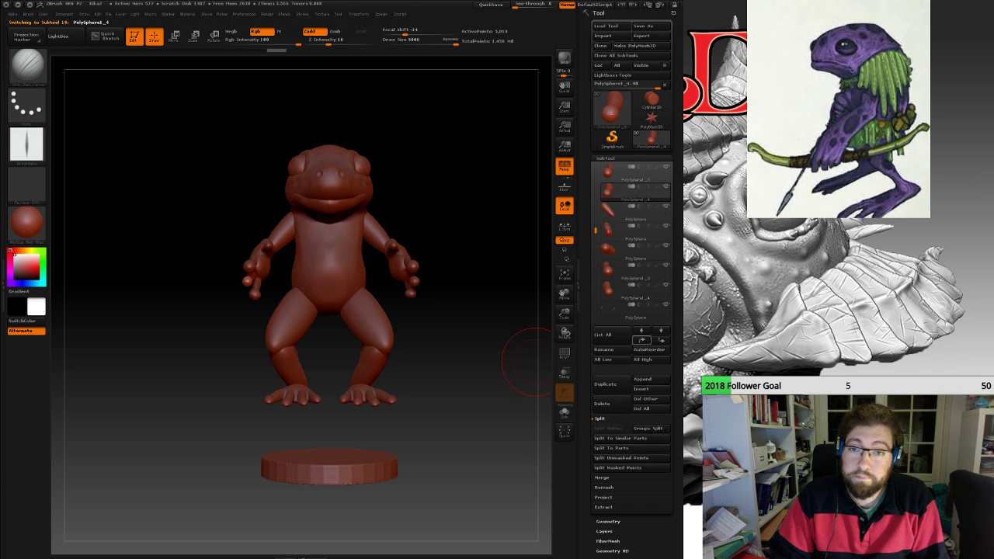
pyautogui.click(623, 211)
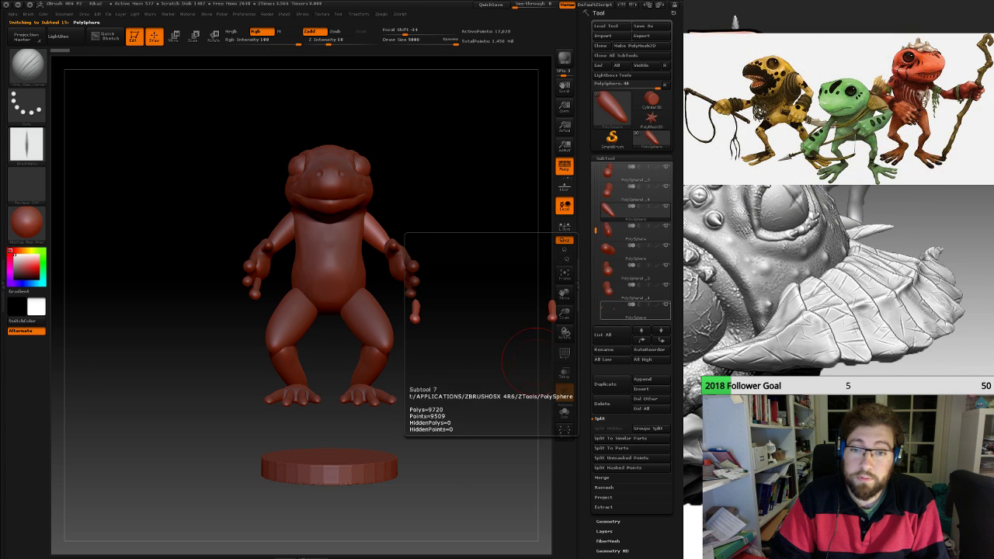
# Split off the left finger of the lowest finger pair with Split Hidden and move the right one directly after PolySphere1_4.
pyautogui.click(623, 310)
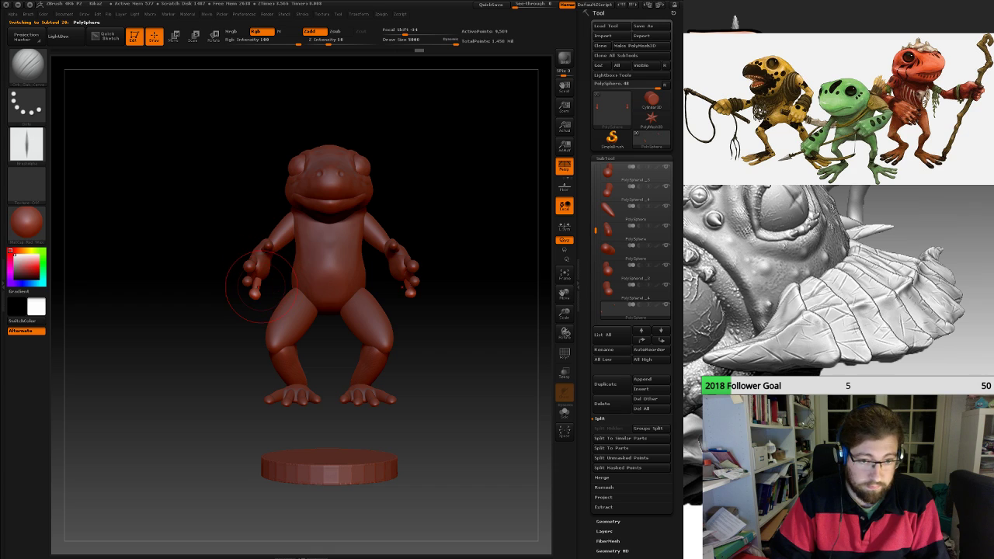
pyautogui.keyDown('ctrl'); pyautogui.keyDown('shift'); pyautogui.moveTo(218, 245); pyautogui.dragTo(271, 329); pyautogui.keyUp('shift'); pyautogui.keyUp('ctrl')
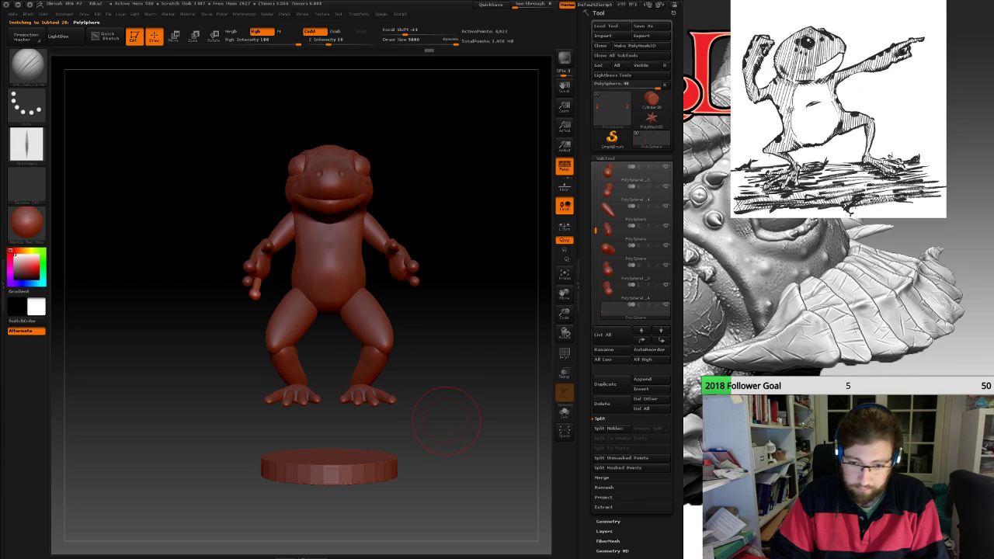
pyautogui.click(565, 333)
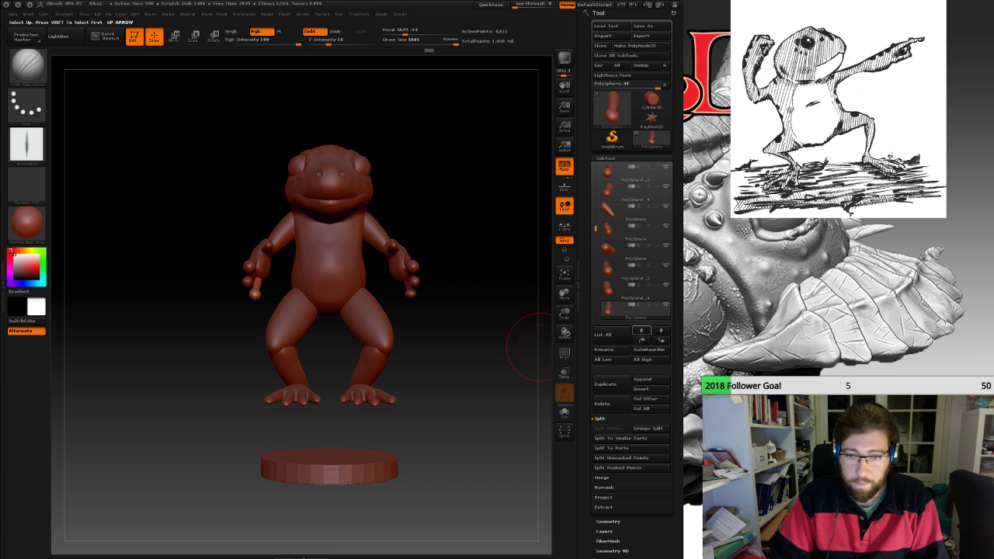
pyautogui.click(641, 340)
pyautogui.click(641, 341)
pyautogui.click(642, 340)
pyautogui.click(642, 340)
pyautogui.click(641, 340)
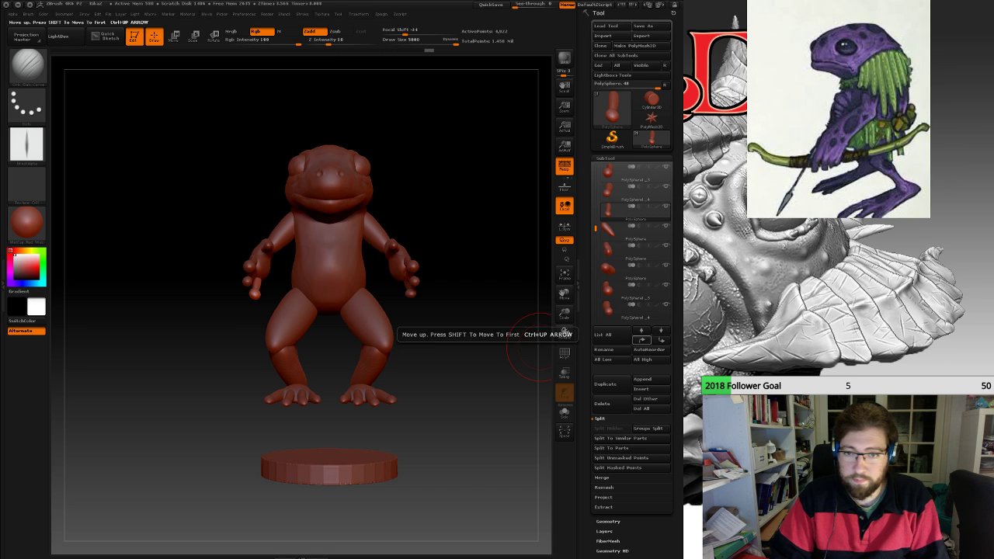
pyautogui.moveTo(595, 228); pyautogui.dragTo(596, 166)
pyautogui.click(609, 249)
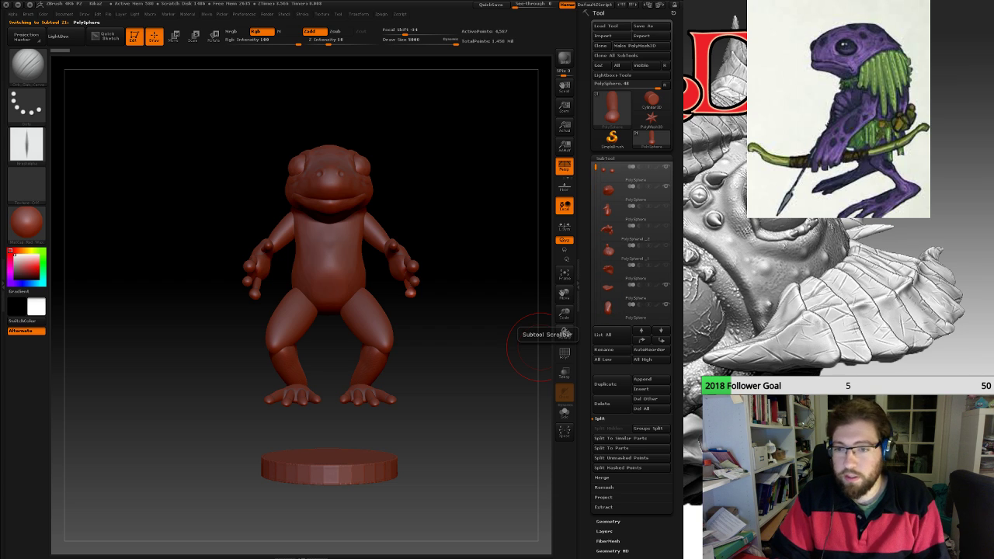
pyautogui.moveTo(343, 304); pyautogui.dragTo(389, 301)
pyautogui.moveTo(388, 301)
pyautogui.mouseDown(button='right')
pyautogui.moveTo(348, 296)
pyautogui.moveTo(329, 306)
pyautogui.moveTo(317, 280)
pyautogui.moveTo(330, 233)
pyautogui.moveTo(330, 260)
pyautogui.moveTo(307, 276)
pyautogui.moveTo(392, 276)
pyautogui.moveTo(260, 273)
pyautogui.moveTo(332, 294)
pyautogui.mouseUp(button='right')
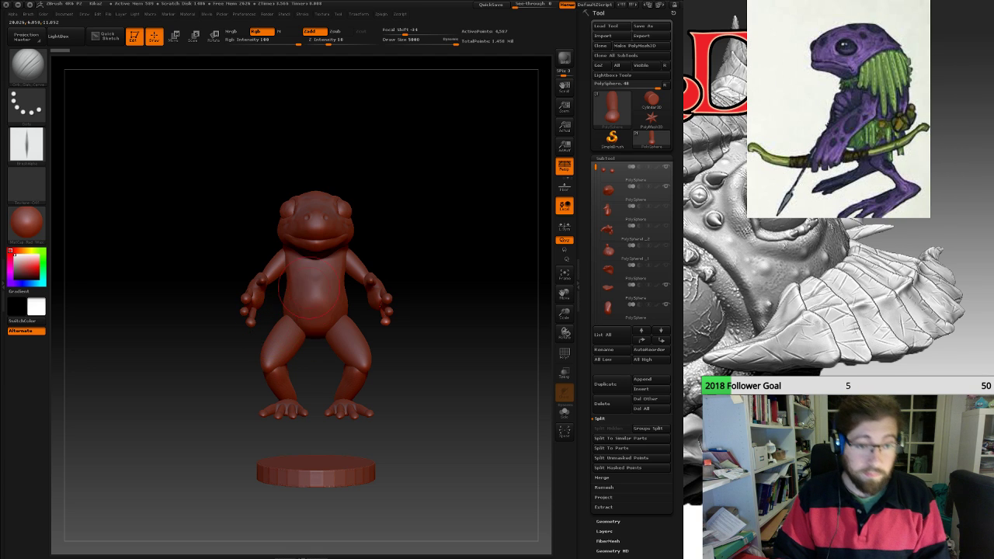
pyautogui.moveTo(400, 470)
pyautogui.mouseDown()
pyautogui.moveTo(476, 472)
pyautogui.moveTo(396, 475)
pyautogui.mouseUp()
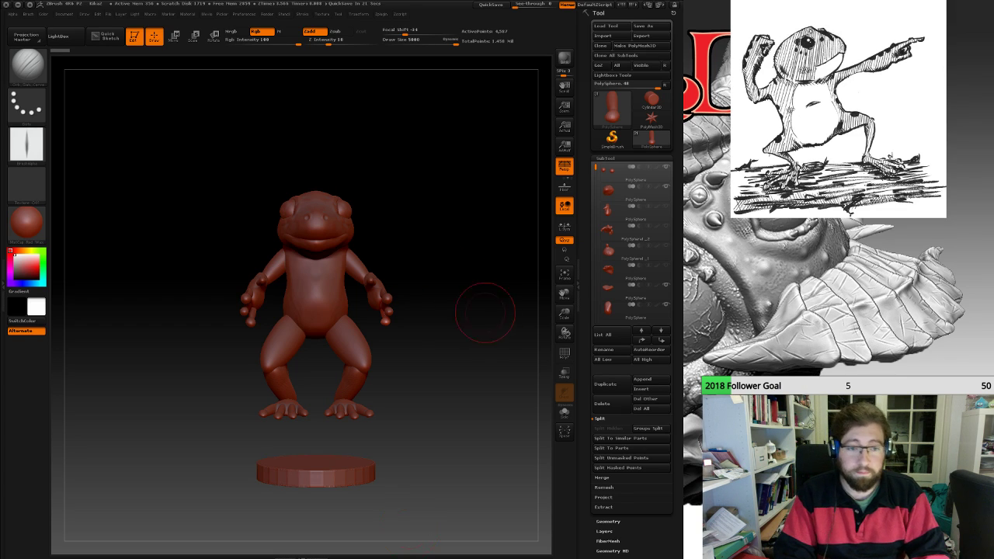
pyautogui.moveTo(420, 330)
pyautogui.mouseDown()
pyautogui.moveTo(513, 330)
pyautogui.moveTo(419, 330)
pyautogui.mouseUp()
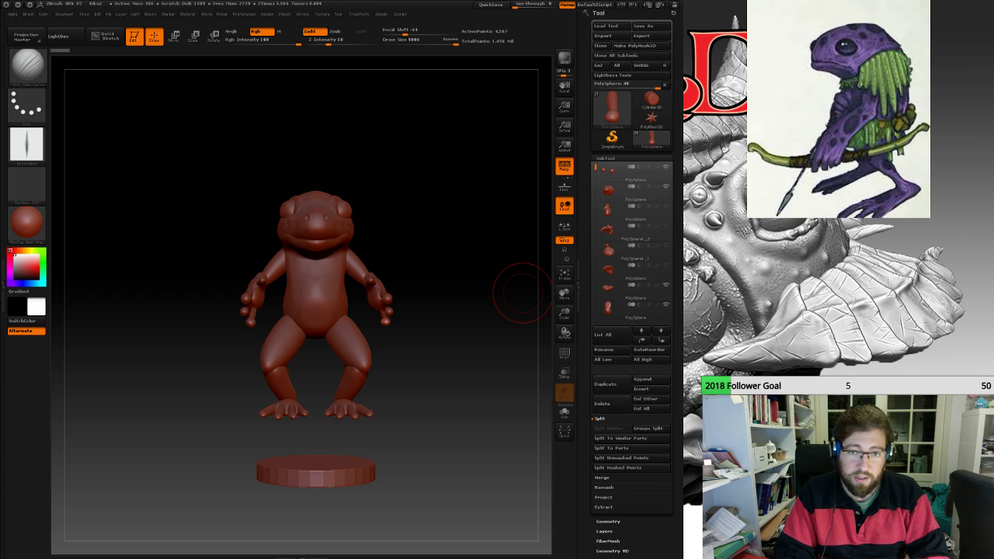
# Select the frog's right thigh subtool and make the tree branch subtool visible.
pyautogui.moveTo(596, 168); pyautogui.dragTo(596, 264)
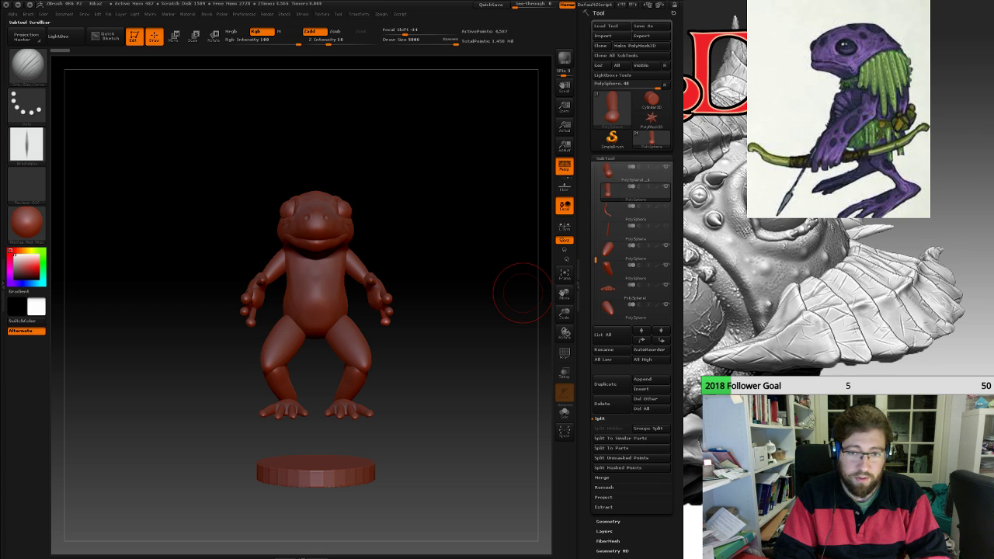
pyautogui.click(622, 251)
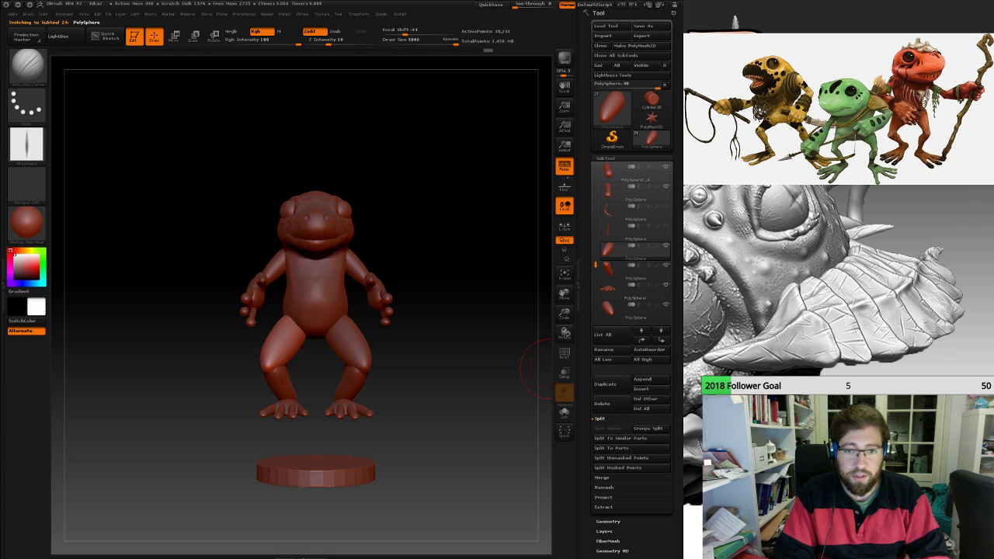
pyautogui.moveTo(595, 265); pyautogui.dragTo(595, 288)
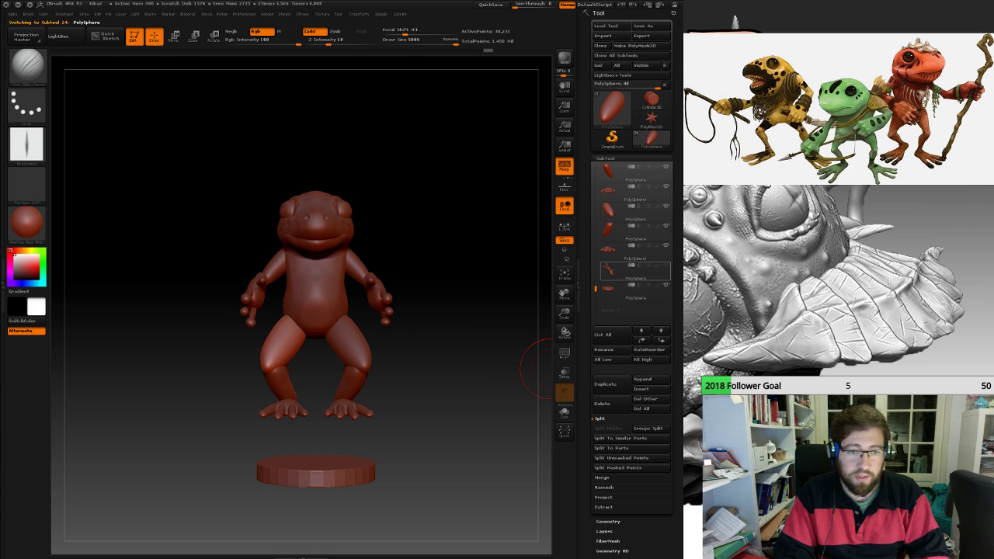
pyautogui.click(665, 266)
pyautogui.moveTo(416, 352); pyautogui.dragTo(441, 360)
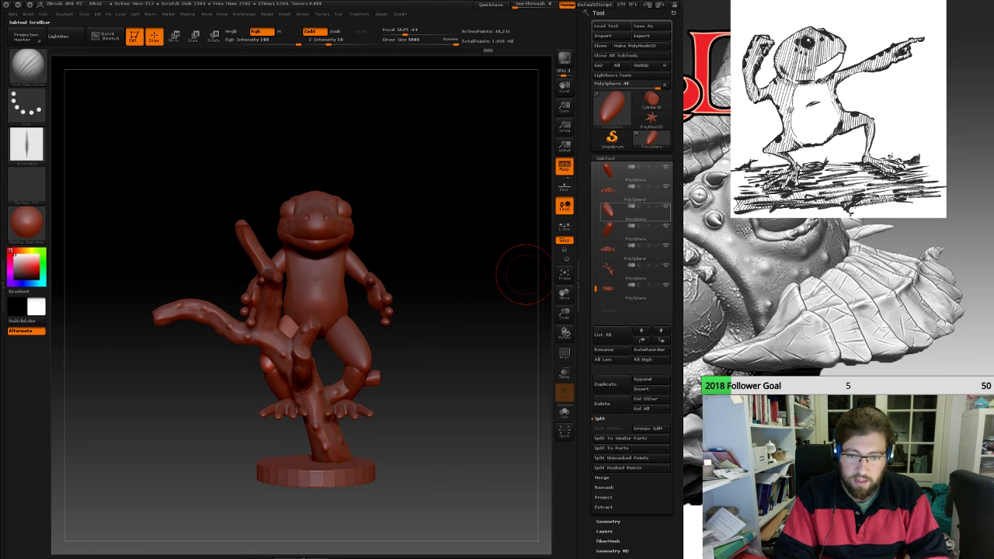
# View the frog and branch closely from the side and select the frog's lower jaw subtool.
pyautogui.moveTo(596, 288); pyautogui.dragTo(596, 166)
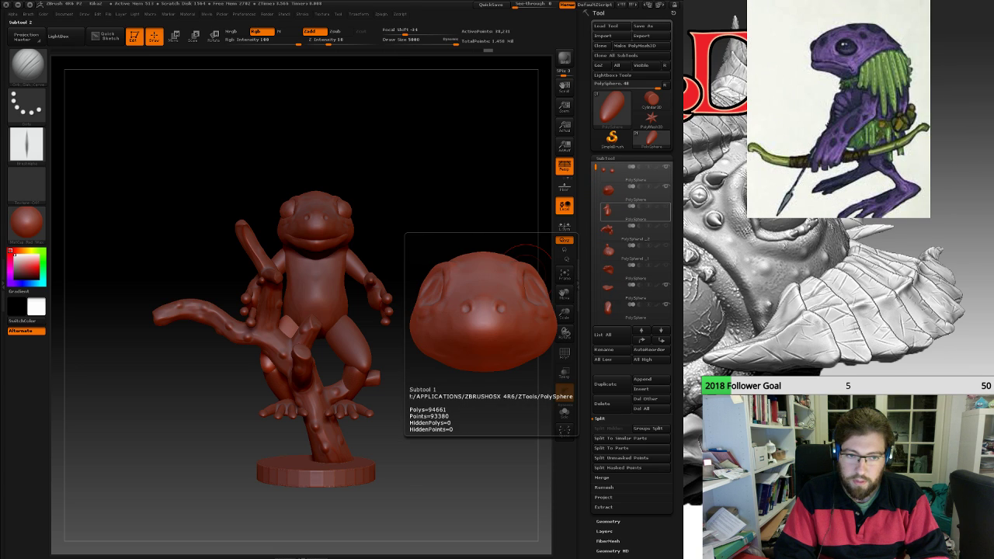
pyautogui.moveTo(413, 245); pyautogui.dragTo(325, 247)
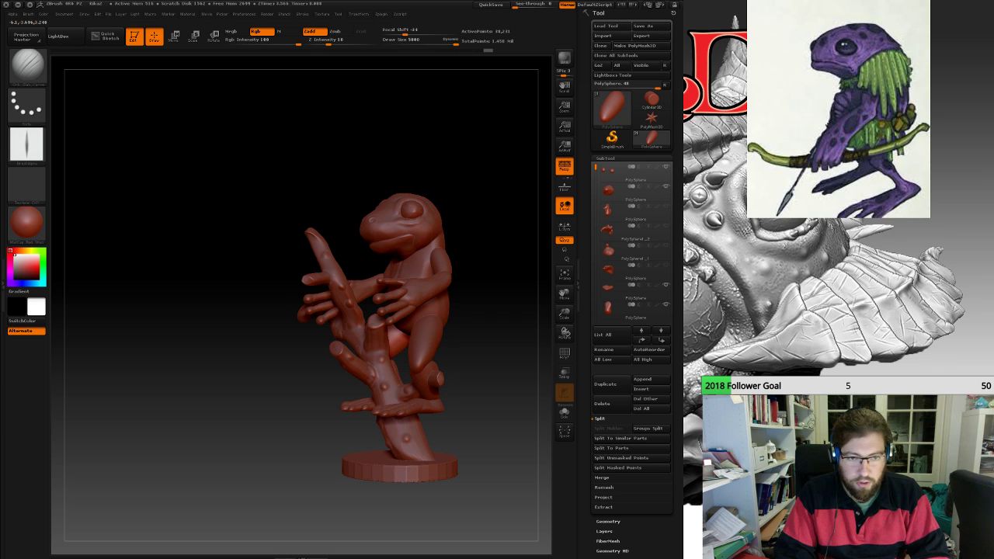
pyautogui.keyDown('alt'); pyautogui.moveTo(256, 179); pyautogui.dragTo(235, 229); pyautogui.keyUp('alt')
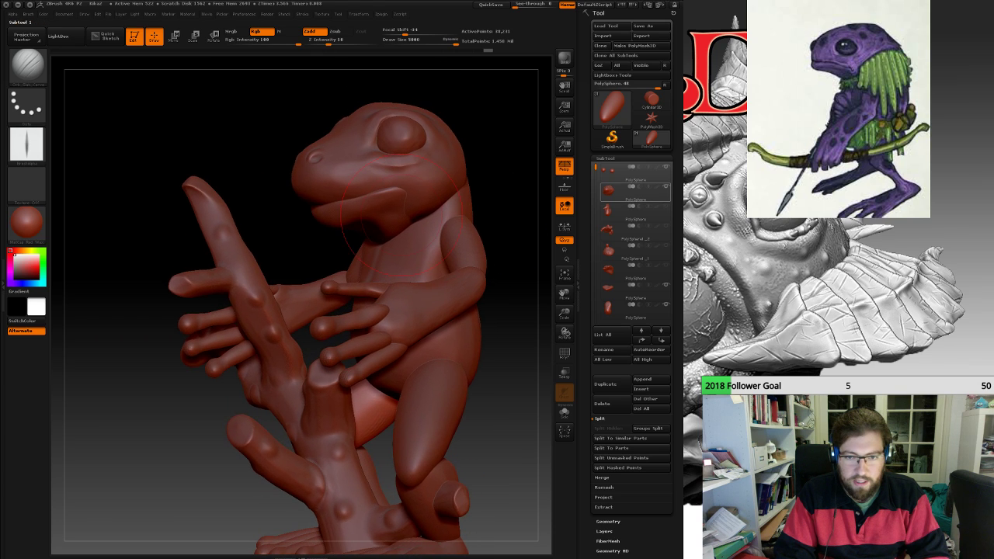
pyautogui.moveTo(635, 192)
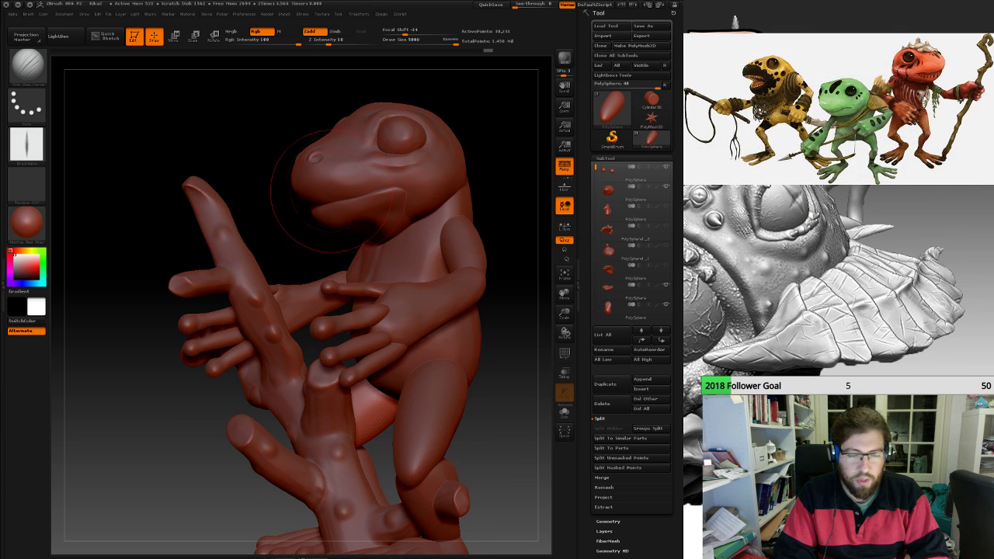
pyautogui.moveTo(331, 208); pyautogui.dragTo(307, 208)
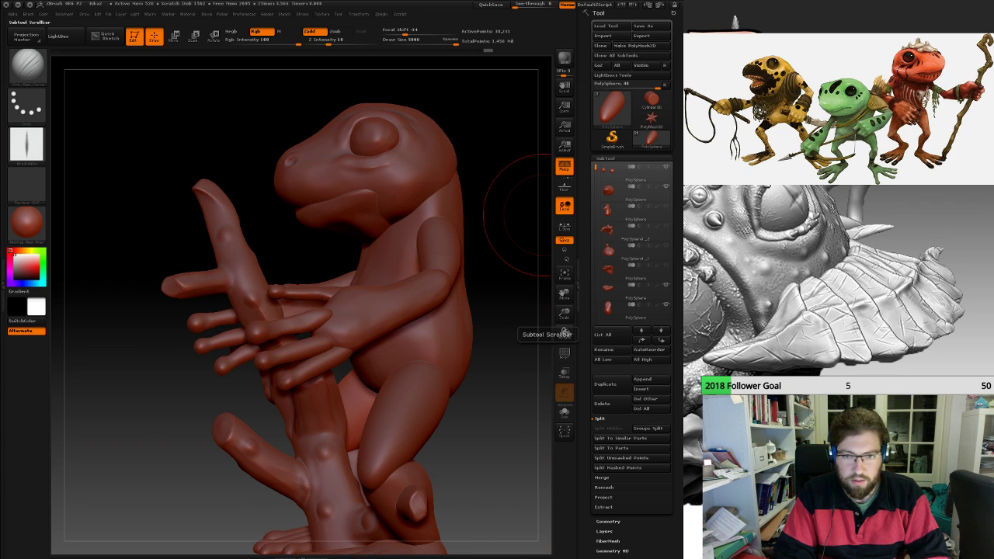
pyautogui.moveTo(596, 167)
pyautogui.mouseDown()
pyautogui.moveTo(595, 196)
pyautogui.moveTo(596, 186)
pyautogui.mouseUp()
pyautogui.click(626, 212)
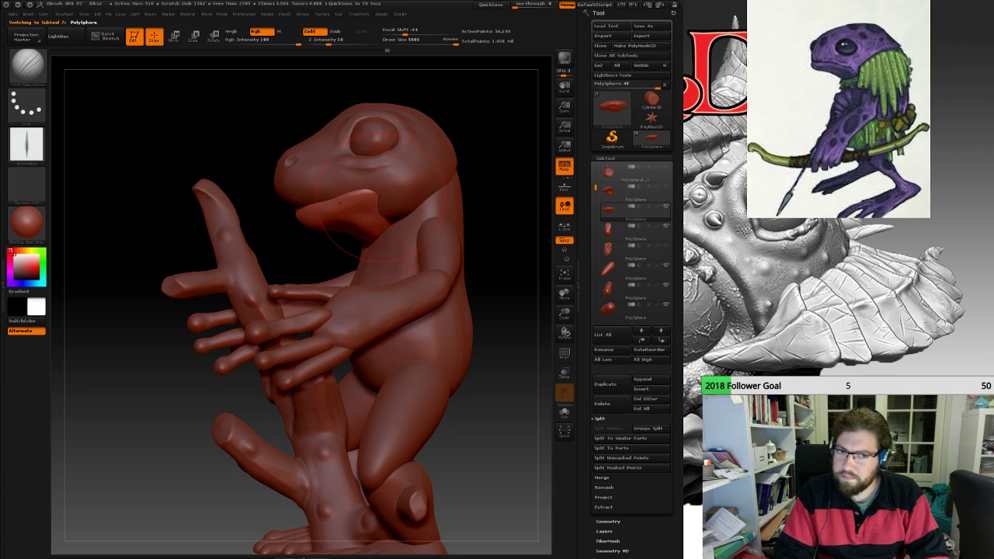
pyautogui.moveTo(380, 196)
pyautogui.mouseDown(button='right')
pyautogui.moveTo(497, 194)
pyautogui.moveTo(386, 191)
pyautogui.mouseUp(button='right')
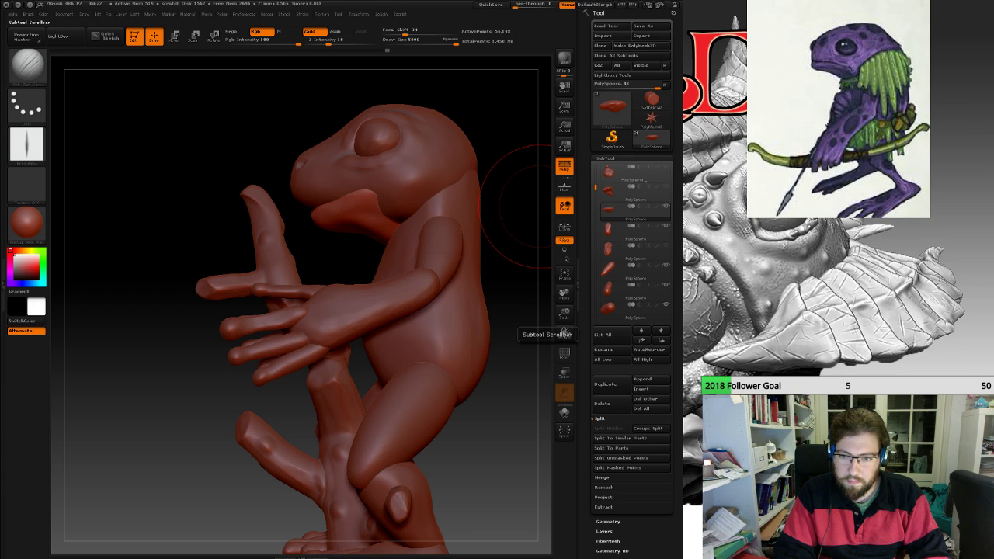
# Move the frog's lower jaw subtool up the subtool order so it sits directly after the head.
pyautogui.moveTo(595, 187); pyautogui.dragTo(595, 169)
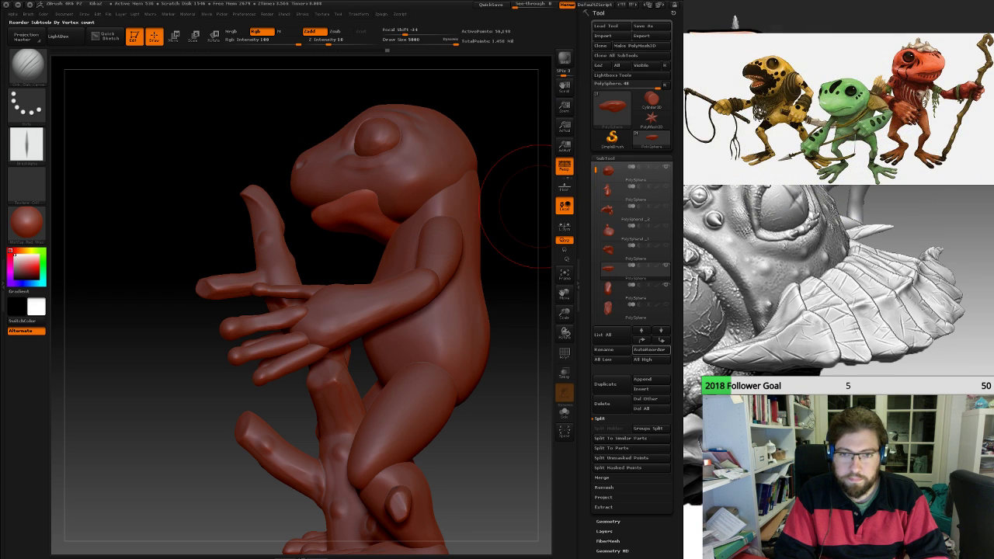
pyautogui.click(641, 339)
pyautogui.click(642, 340)
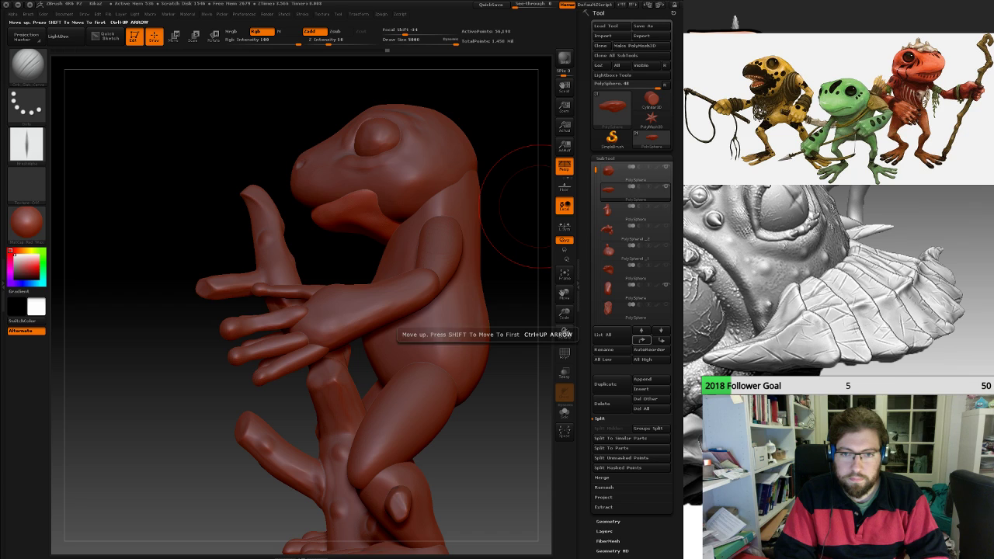
# Select the frog's head subtool and merge it with the lower jaw using MergeDown.
pyautogui.click(629, 172)
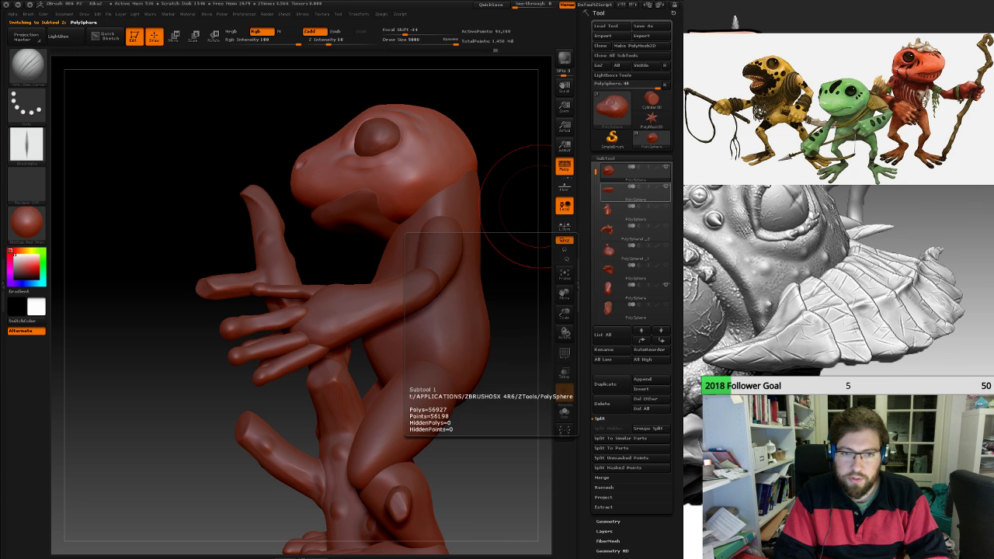
pyautogui.click(629, 191)
pyautogui.click(629, 172)
pyautogui.click(629, 191)
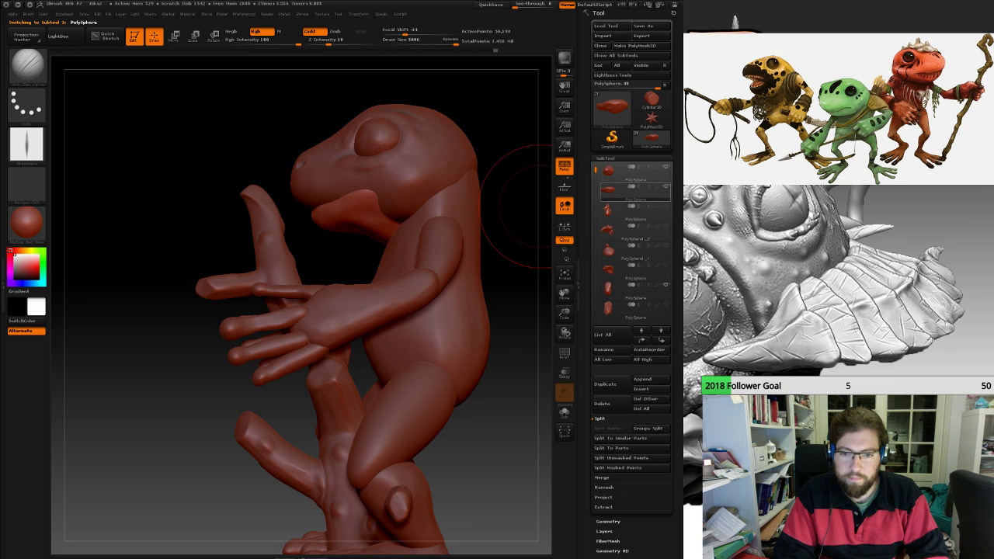
pyautogui.click(629, 173)
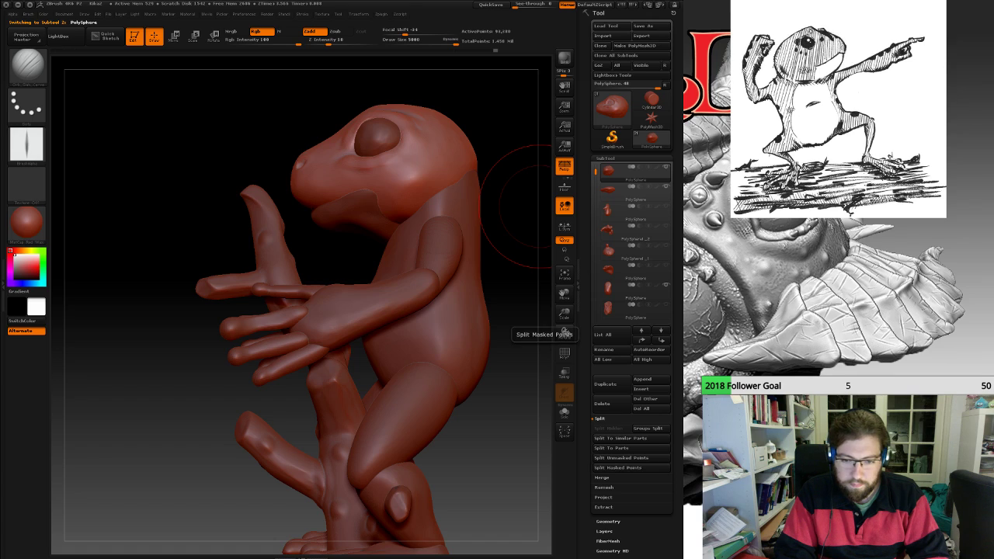
pyautogui.click(602, 478)
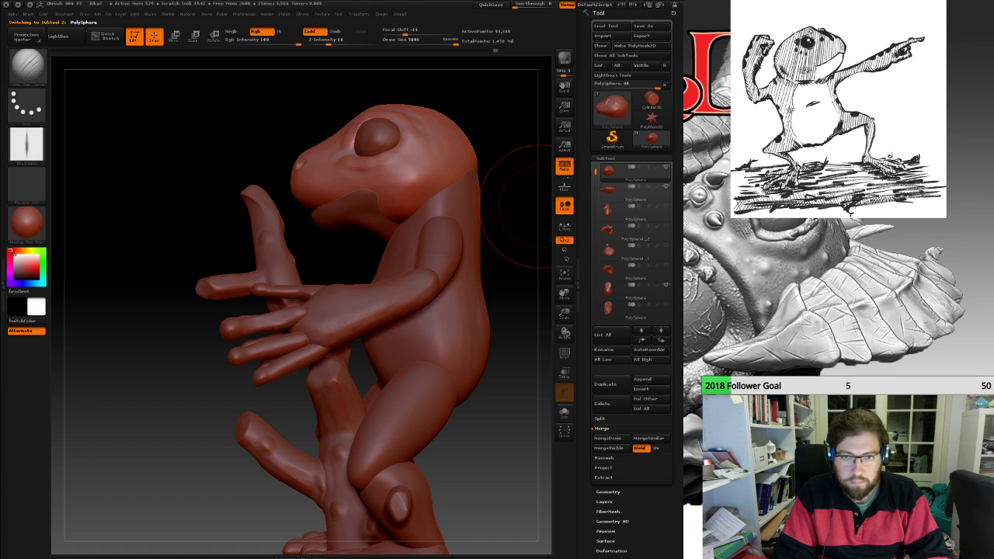
pyautogui.click(608, 438)
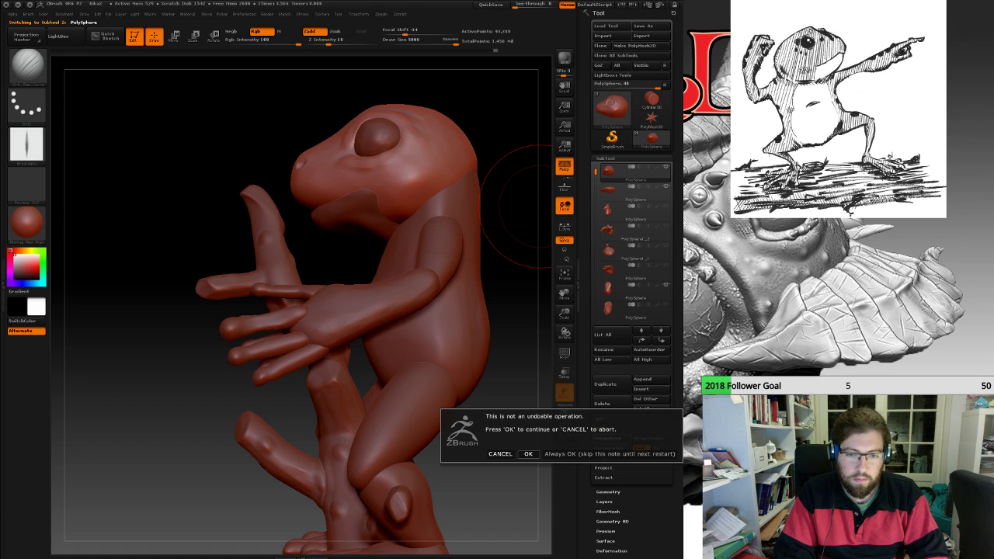
pyautogui.click(528, 455)
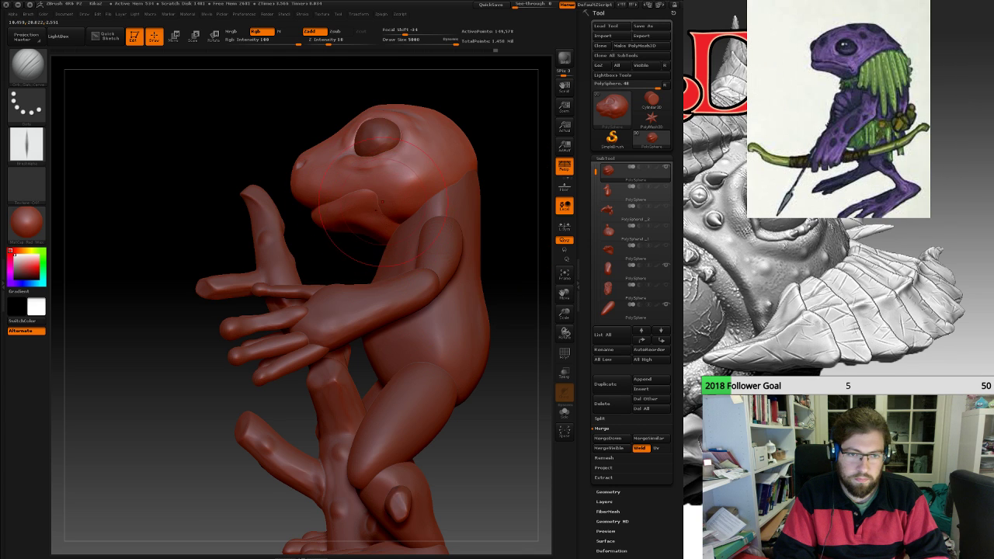
# Choose the Flatten brush and reduce its draw size to suit the corner of the frog's jaw.
pyautogui.moveTo(381, 206)
pyautogui.mouseDown(button='right')
pyautogui.moveTo(540, 210)
pyautogui.moveTo(533, 272)
pyautogui.mouseUp(button='right')
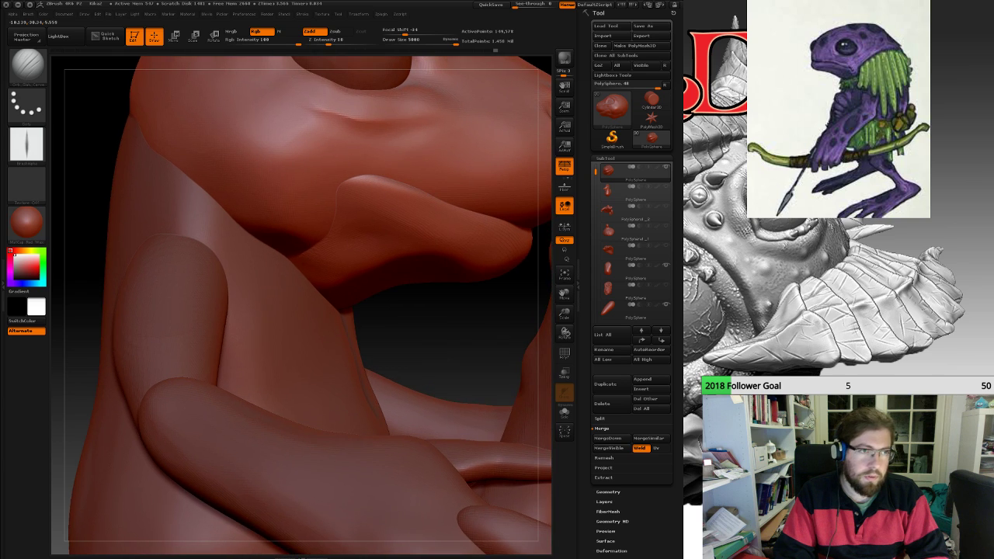
pyautogui.click(27, 66)
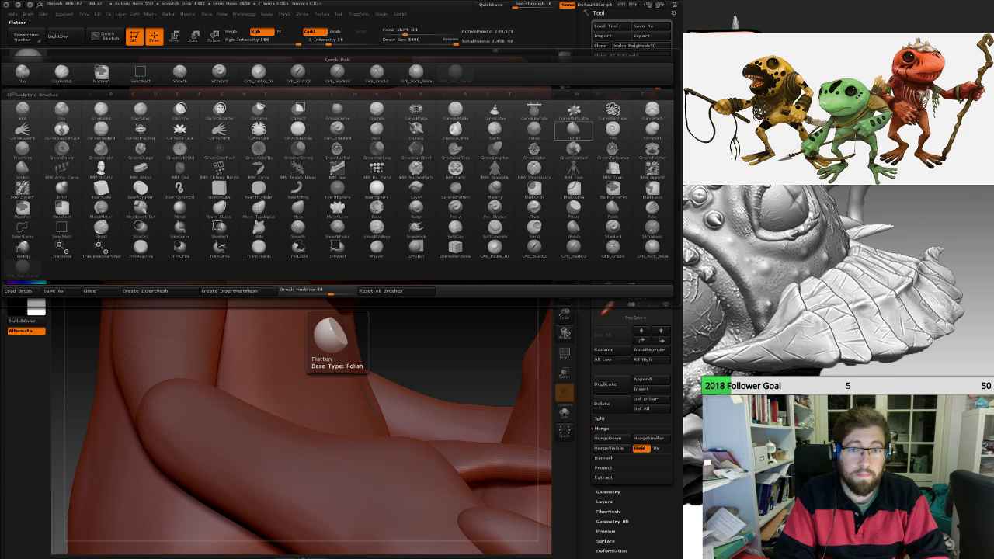
pyautogui.click(574, 131)
pyautogui.press('space')
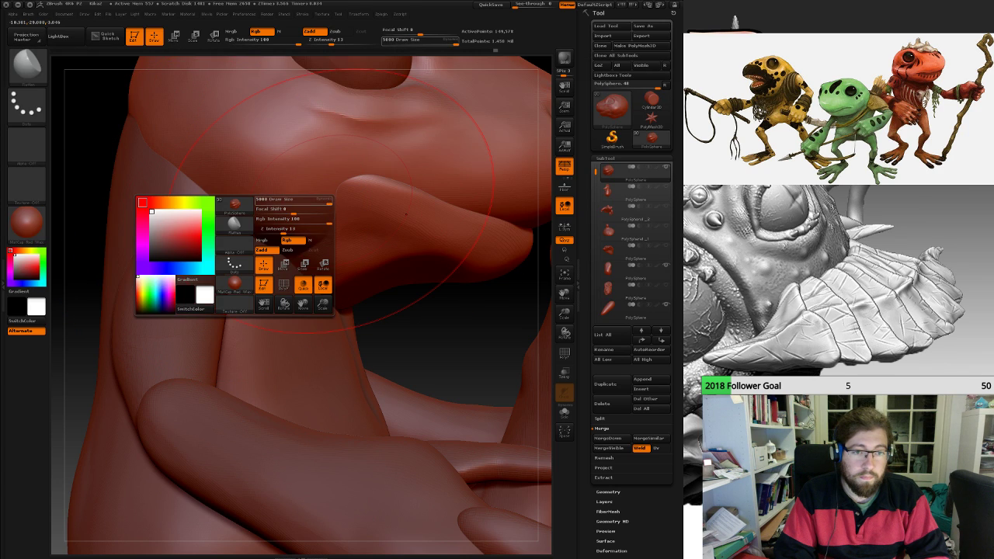
pyautogui.press('space')
pyautogui.moveTo(335, 200); pyautogui.dragTo(281, 199)
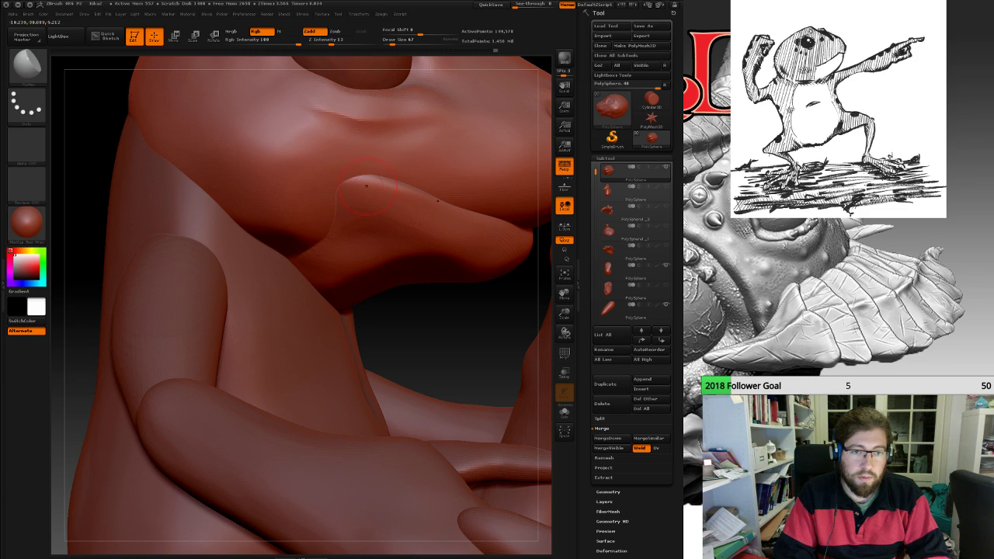
# Remesh the merged head with DynaMesh and smooth the seam where the lower jaw meets the head.
pyautogui.press('shift')
pyautogui.keyDown('ctrl'); pyautogui.moveTo(424, 317); pyautogui.dragTo(458, 361); pyautogui.keyUp('ctrl')
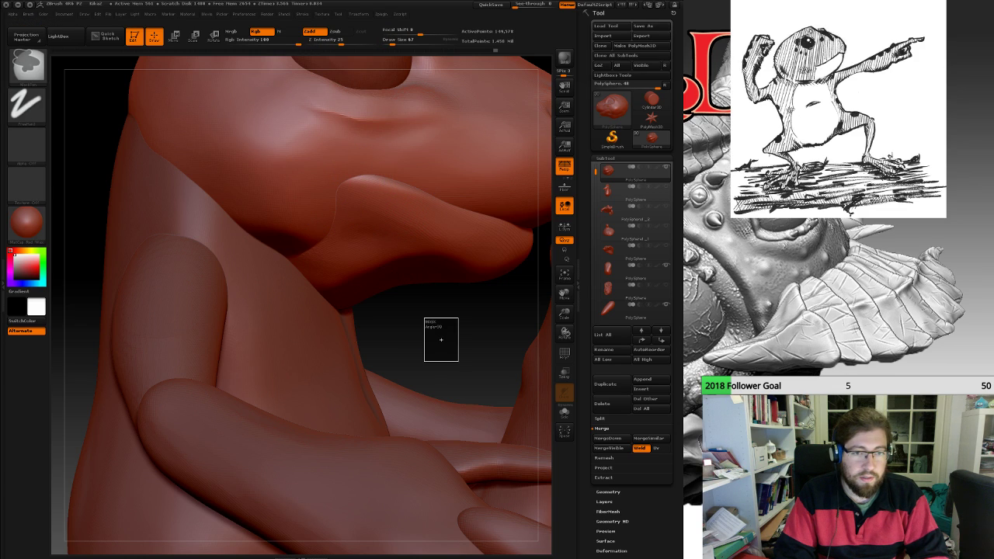
pyautogui.press('shift')
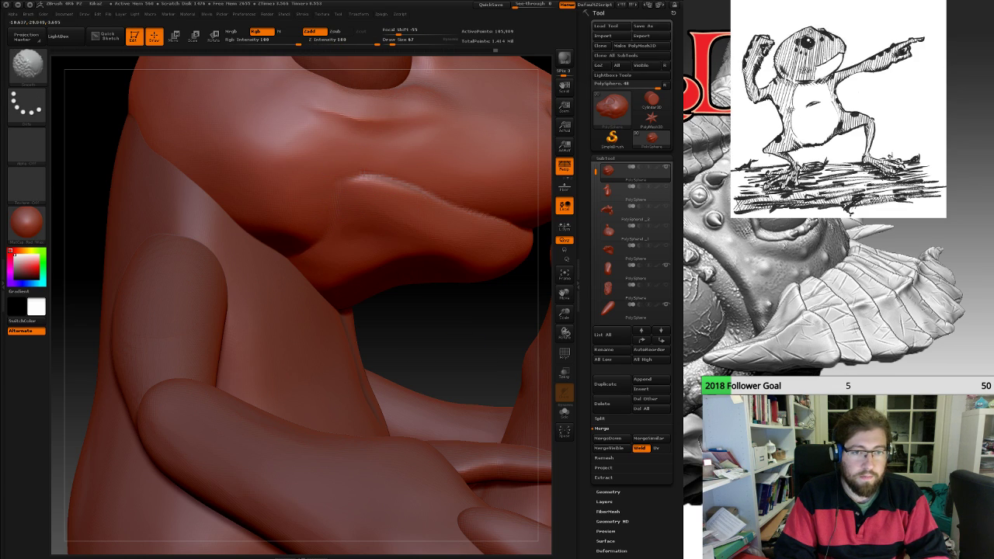
pyautogui.moveTo(435, 342); pyautogui.dragTo(299, 334)
pyautogui.keyDown('alt'); pyautogui.moveTo(248, 178); pyautogui.dragTo(163, 209); pyautogui.keyUp('alt')
pyautogui.moveTo(499, 201)
pyautogui.keyDown('alt'); pyautogui.mouseDown(button='right')
pyautogui.moveTo(390, 205)
pyautogui.moveTo(390, 128)
pyautogui.mouseUp(button='right'); pyautogui.keyUp('alt')
pyautogui.moveTo(435, 201); pyautogui.dragTo(299, 198, button='right')
pyautogui.keyDown('alt'); pyautogui.moveTo(404, 202); pyautogui.dragTo(271, 216, button='right'); pyautogui.keyUp('alt')
pyautogui.keyDown('shift'); pyautogui.moveTo(388, 185); pyautogui.dragTo(415, 183); pyautogui.keyUp('shift')
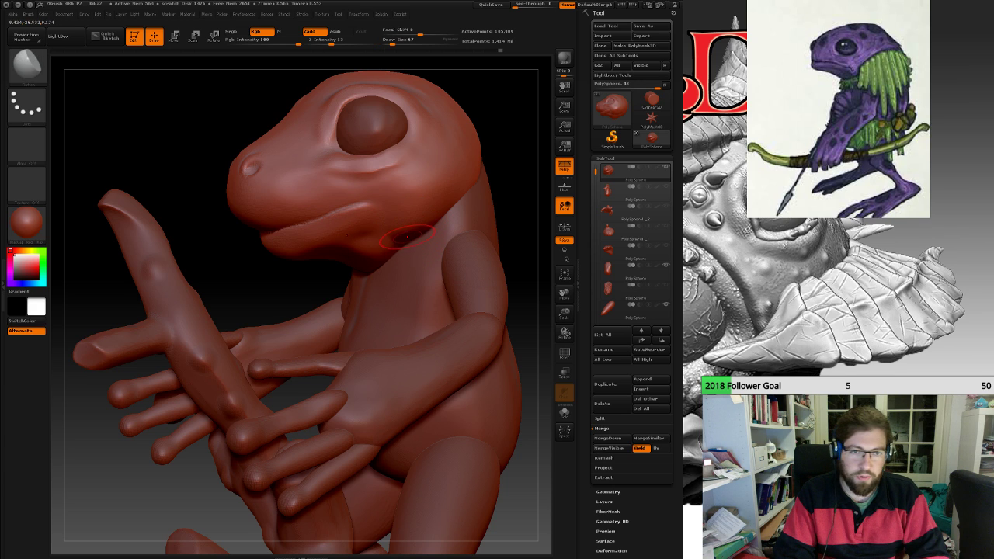
# Examine the frog's placement on the branch from the front, both sides and above to plan the pose.
pyautogui.moveTo(388, 225); pyautogui.dragTo(431, 113, button='right')
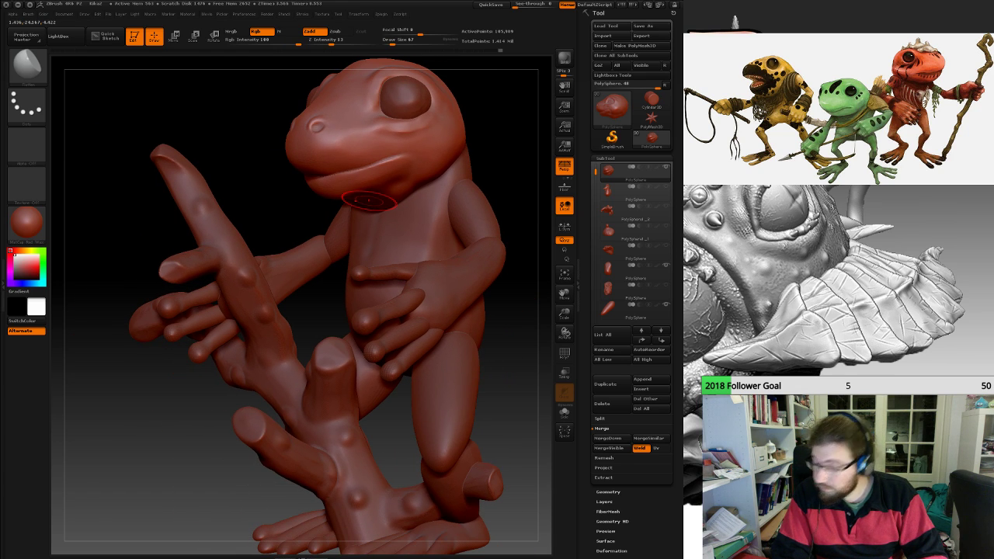
pyautogui.moveTo(395, 221)
pyautogui.mouseDown(button='right')
pyautogui.moveTo(501, 223)
pyautogui.moveTo(475, 225)
pyautogui.moveTo(505, 157)
pyautogui.mouseUp(button='right')
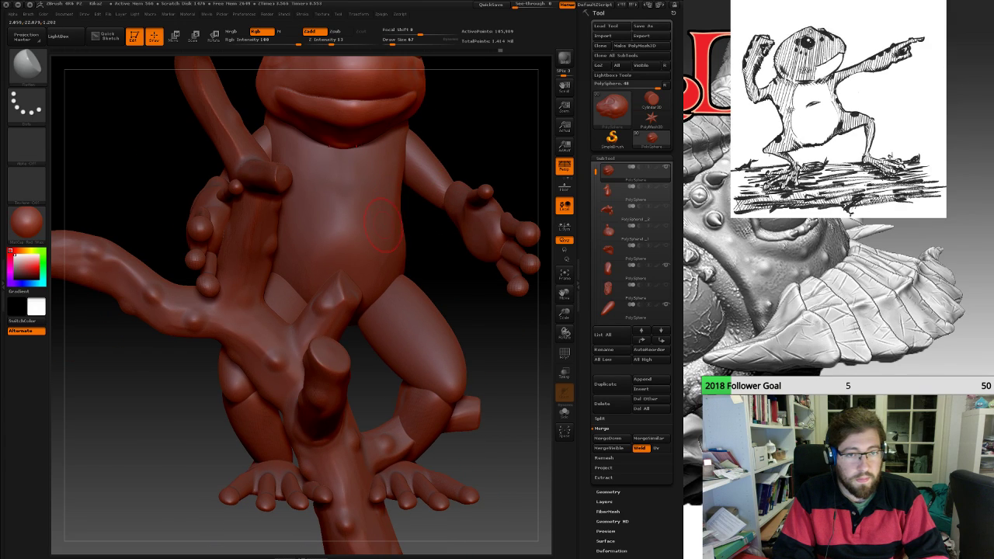
pyautogui.moveTo(384, 225)
pyautogui.mouseDown(button='right')
pyautogui.moveTo(303, 221)
pyautogui.moveTo(370, 214)
pyautogui.moveTo(373, 237)
pyautogui.moveTo(362, 250)
pyautogui.mouseUp(button='right')
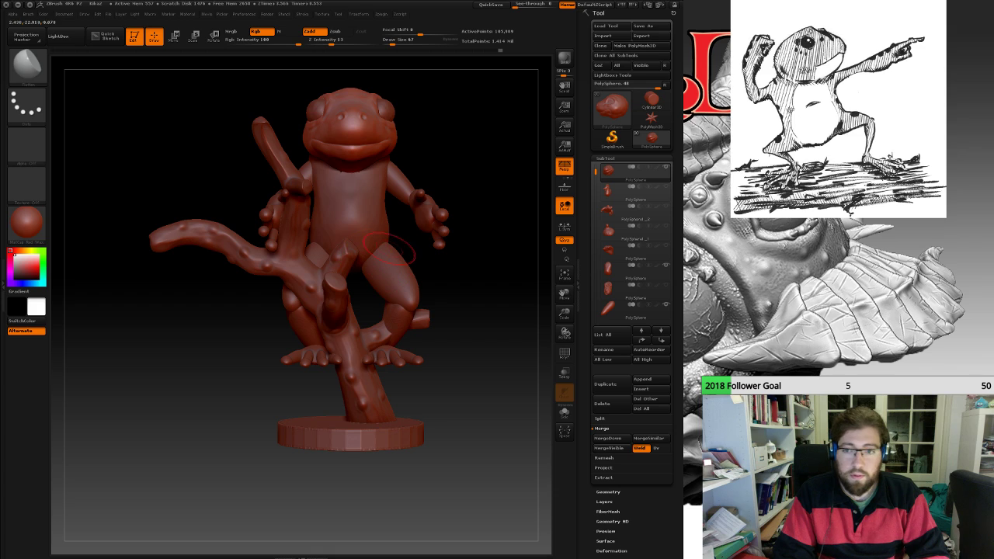
pyautogui.moveTo(389, 221); pyautogui.dragTo(299, 222, button='right')
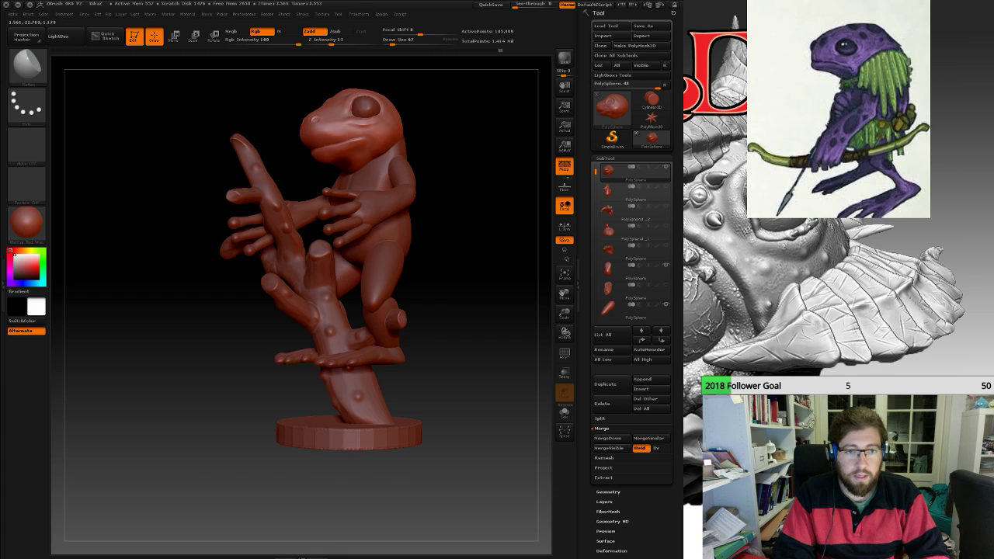
pyautogui.moveTo(452, 268)
pyautogui.mouseDown(button='right')
pyautogui.moveTo(261, 266)
pyautogui.moveTo(536, 273)
pyautogui.moveTo(374, 272)
pyautogui.moveTo(458, 270)
pyautogui.moveTo(424, 268)
pyautogui.mouseUp(button='right')
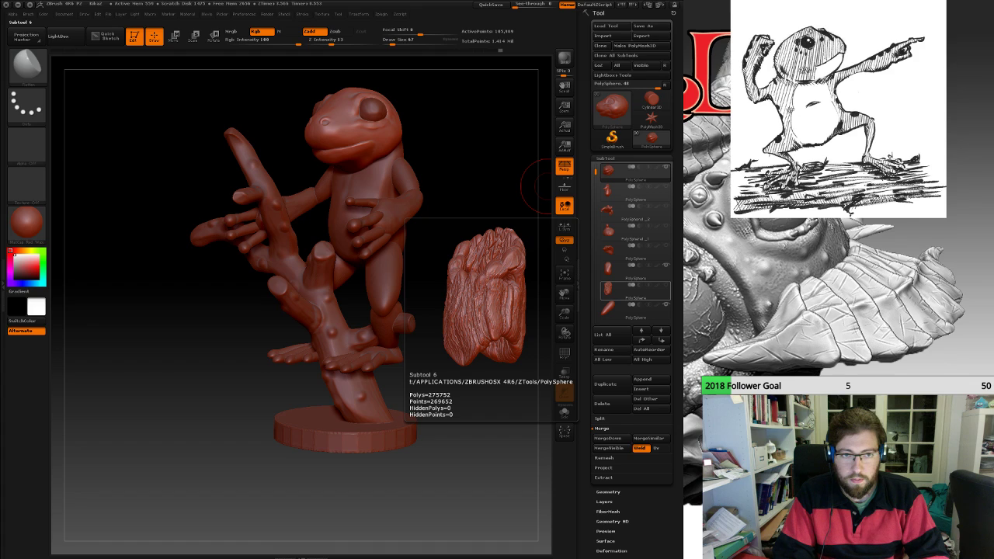
pyautogui.moveTo(480, 247); pyautogui.dragTo(556, 247)
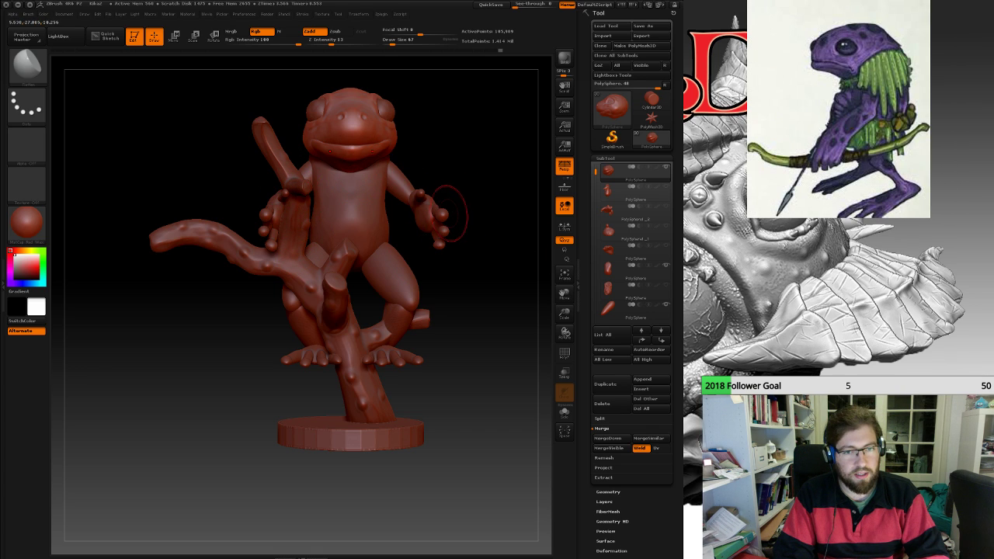
pyautogui.moveTo(451, 211); pyautogui.dragTo(403, 206)
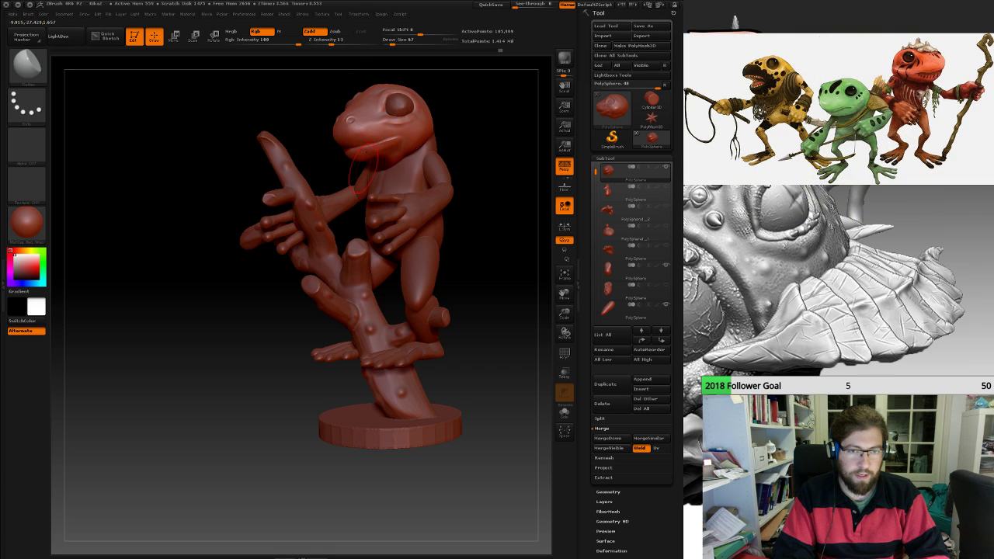
pyautogui.moveTo(330, 165)
pyautogui.mouseDown()
pyautogui.moveTo(410, 166)
pyautogui.moveTo(370, 193)
pyautogui.mouseUp()
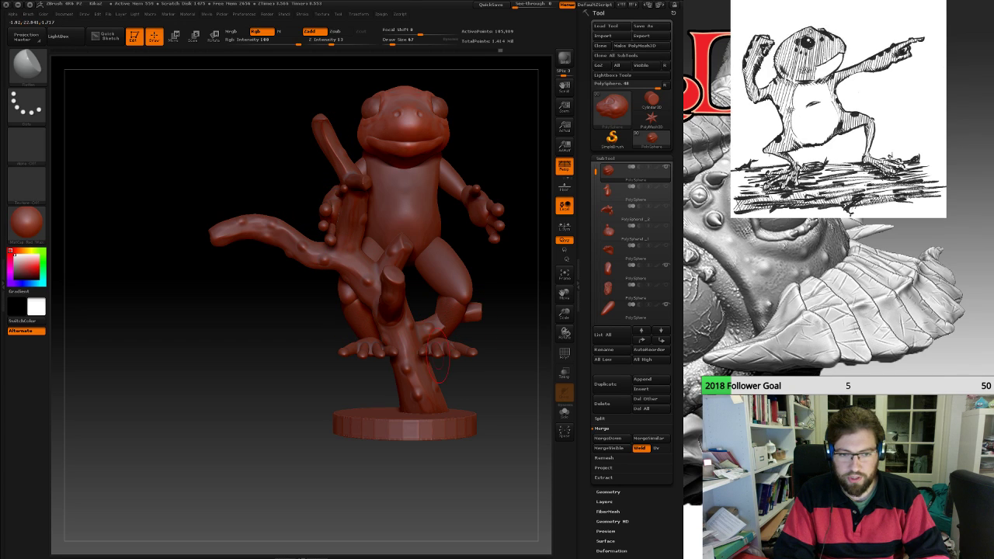
pyautogui.moveTo(399, 353); pyautogui.dragTo(388, 373, button='right')
pyautogui.keyDown('alt'); pyautogui.moveTo(354, 298); pyautogui.dragTo(341, 306, button='right'); pyautogui.keyUp('alt')
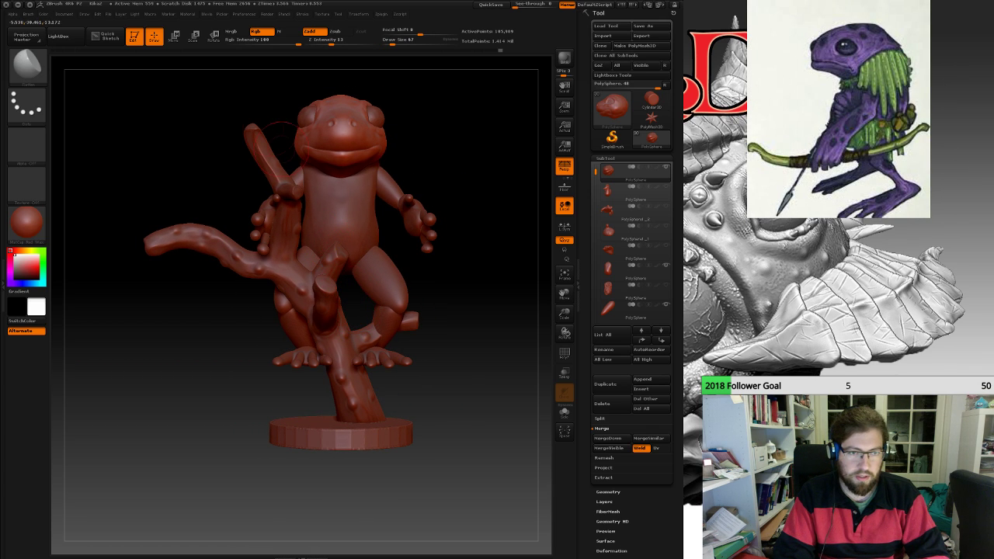
pyautogui.moveTo(229, 172); pyautogui.dragTo(201, 200)
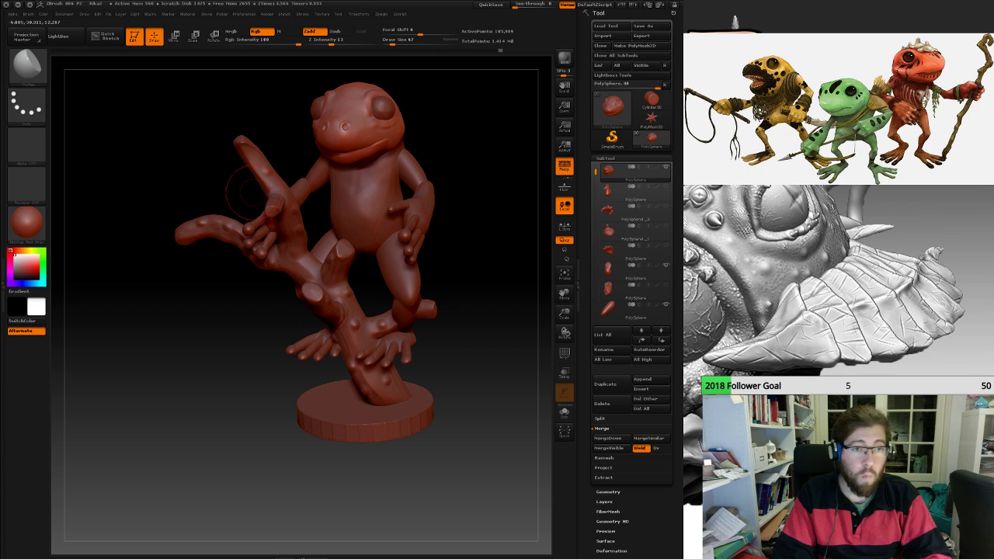
pyautogui.moveTo(298, 222); pyautogui.dragTo(342, 225)
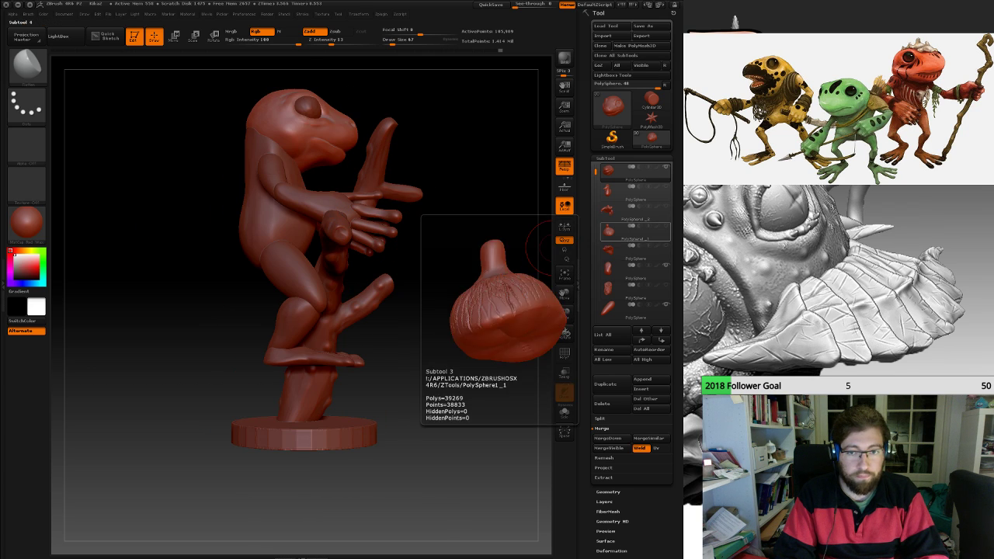
pyautogui.moveTo(450, 221); pyautogui.dragTo(368, 225)
pyautogui.moveTo(269, 222); pyautogui.dragTo(299, 219)
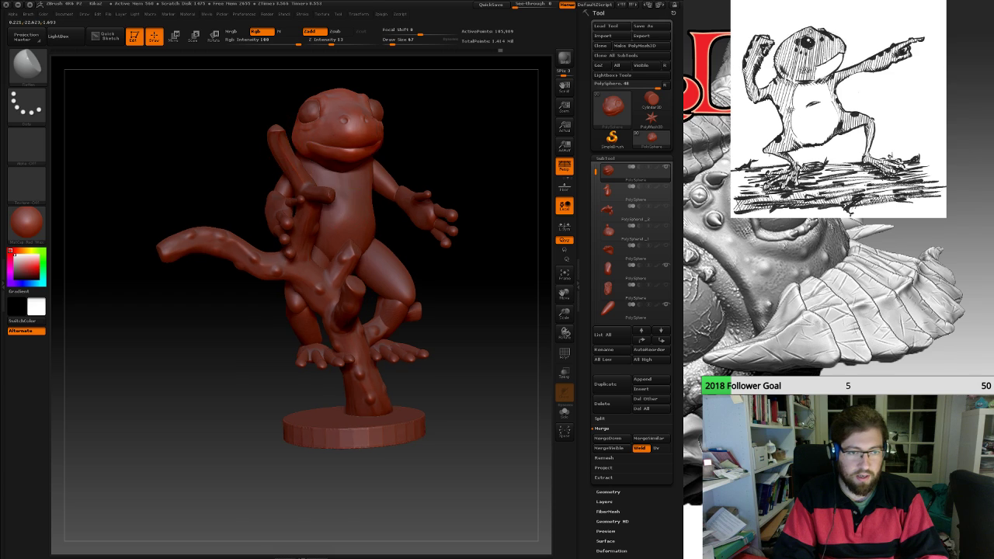
pyautogui.moveTo(273, 219)
pyautogui.mouseDown()
pyautogui.moveTo(229, 218)
pyautogui.moveTo(245, 214)
pyautogui.mouseUp()
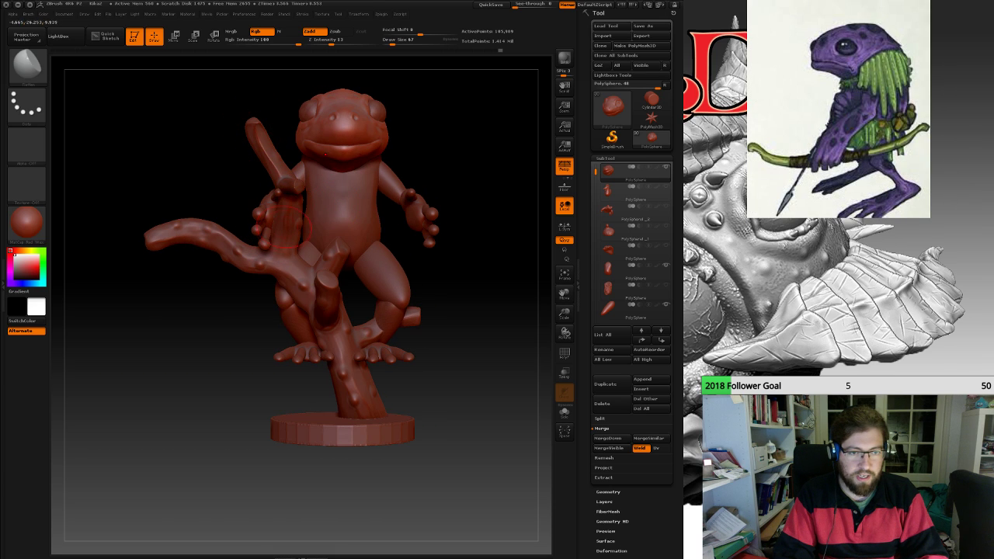
pyautogui.moveTo(263, 138); pyautogui.dragTo(312, 142, button='right')
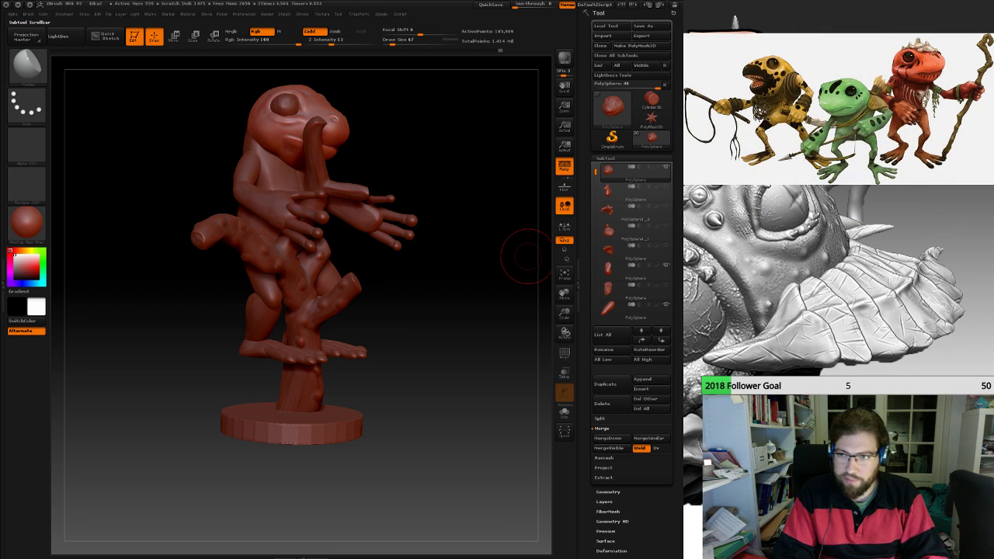
# Select the frog's right hand subtool and check its position against the branch and the other limb parts.
pyautogui.moveTo(595, 172)
pyautogui.mouseDown()
pyautogui.moveTo(595, 250)
pyautogui.moveTo(595, 201)
pyautogui.mouseUp()
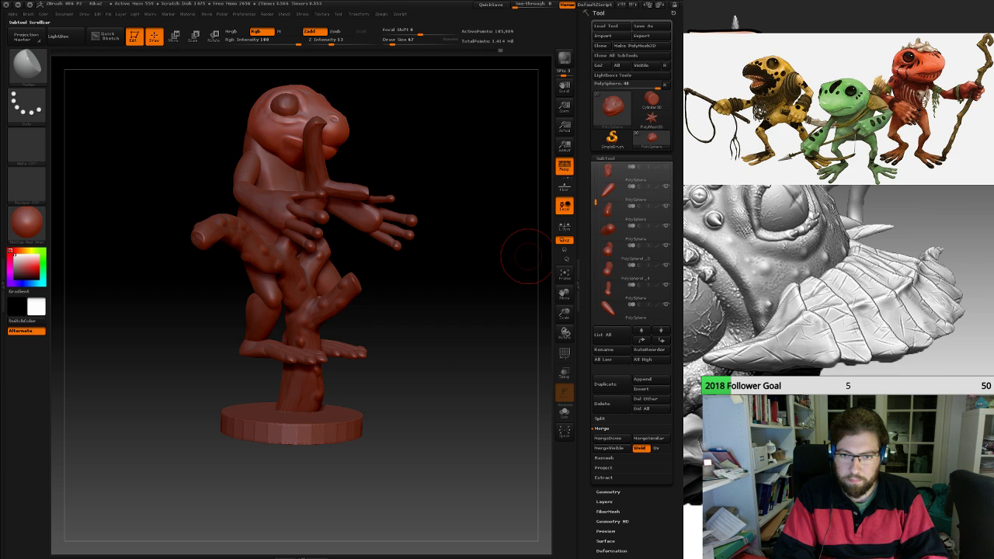
pyautogui.click(631, 231)
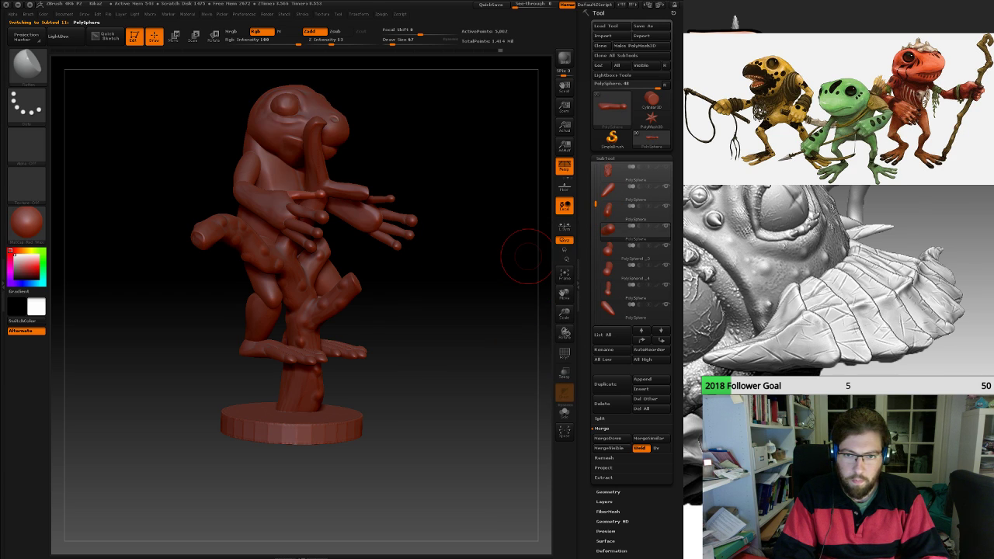
pyautogui.click(627, 210)
pyautogui.moveTo(426, 208); pyautogui.dragTo(400, 208)
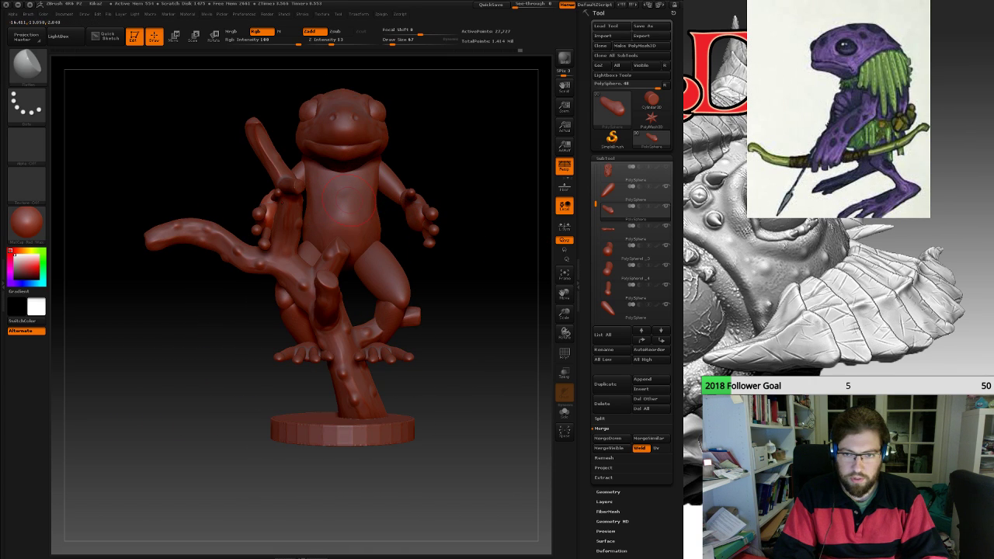
pyautogui.moveTo(595, 204); pyautogui.dragTo(595, 218)
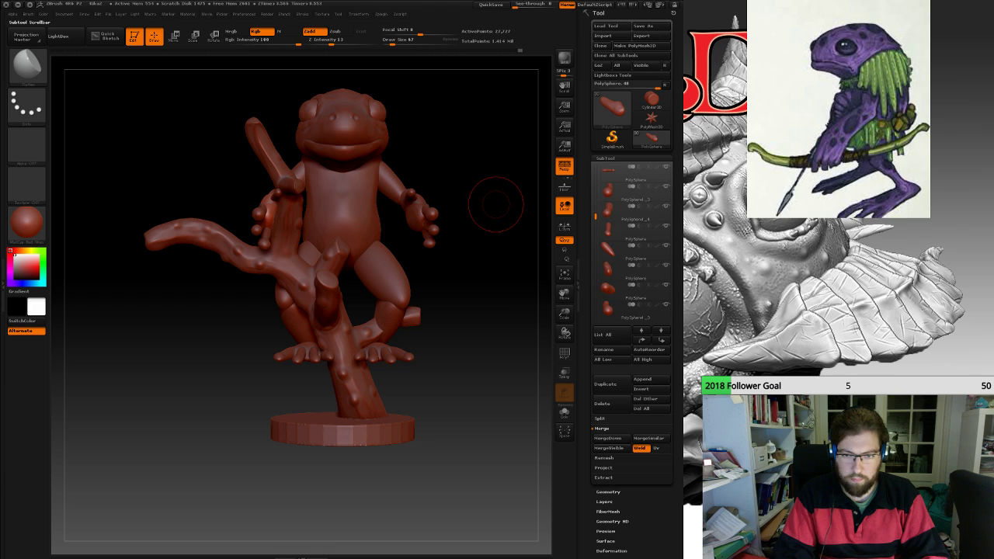
pyautogui.scroll(-2, 595, 221)
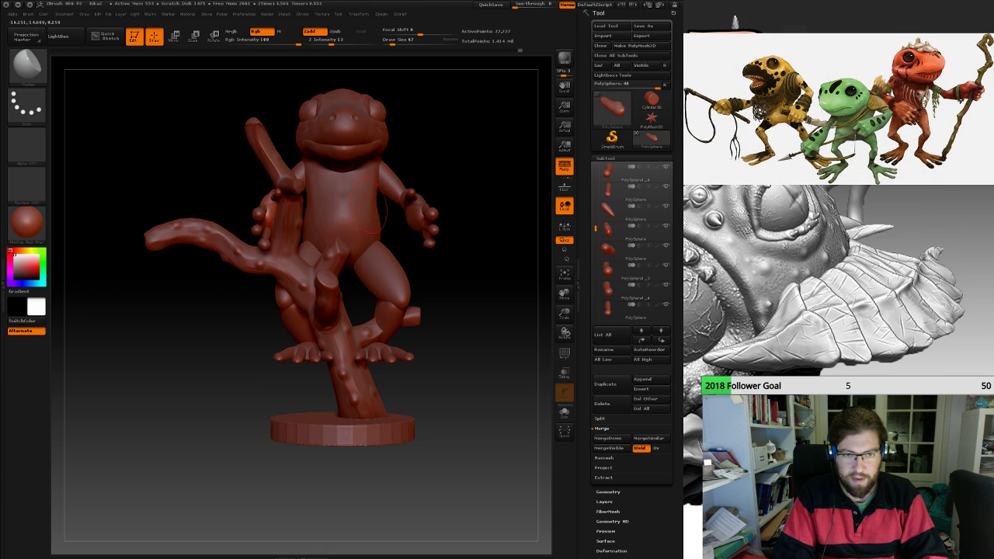
pyautogui.moveTo(373, 211); pyautogui.dragTo(366, 197, button='right')
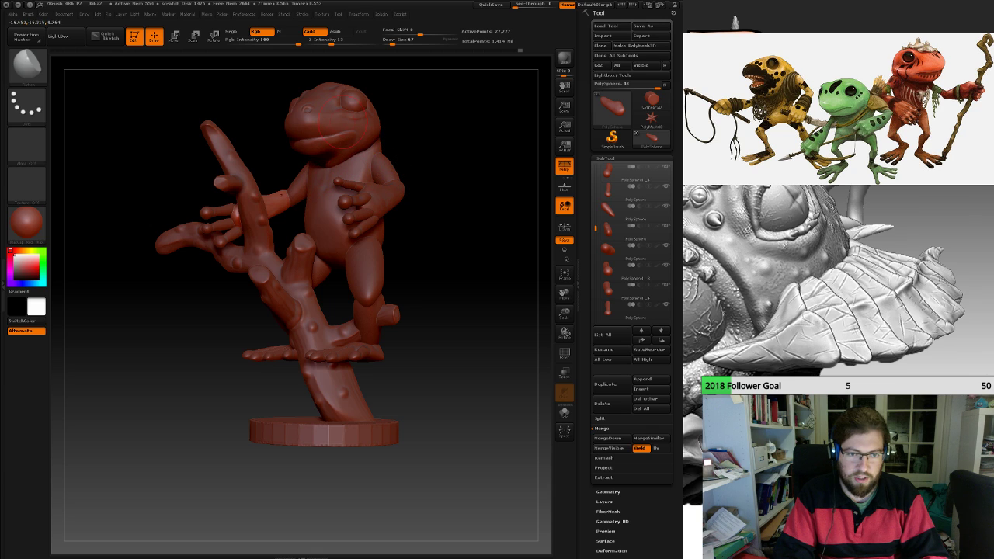
# Select the frog's torso and rotate it about the hips so the upper body leans to one side.
pyautogui.moveTo(431, 212)
pyautogui.mouseDown()
pyautogui.moveTo(476, 212)
pyautogui.moveTo(436, 215)
pyautogui.mouseUp()
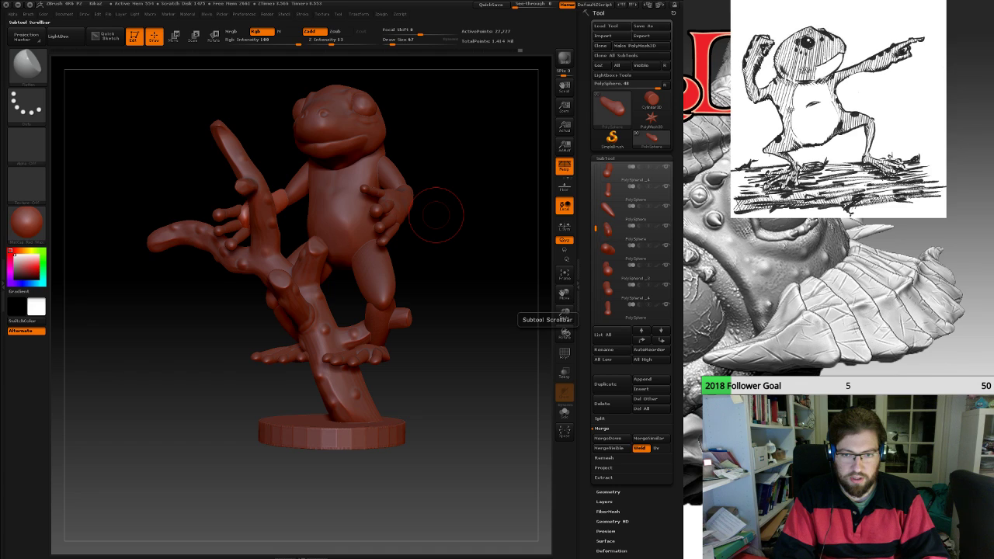
pyautogui.moveTo(596, 228); pyautogui.dragTo(595, 187)
pyautogui.click(621, 211)
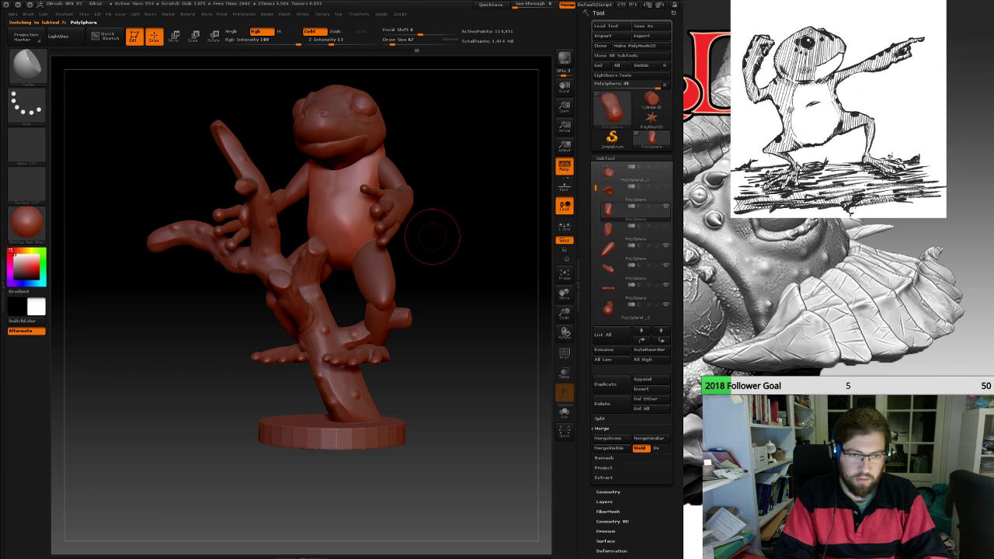
pyautogui.moveTo(433, 237); pyautogui.dragTo(398, 268)
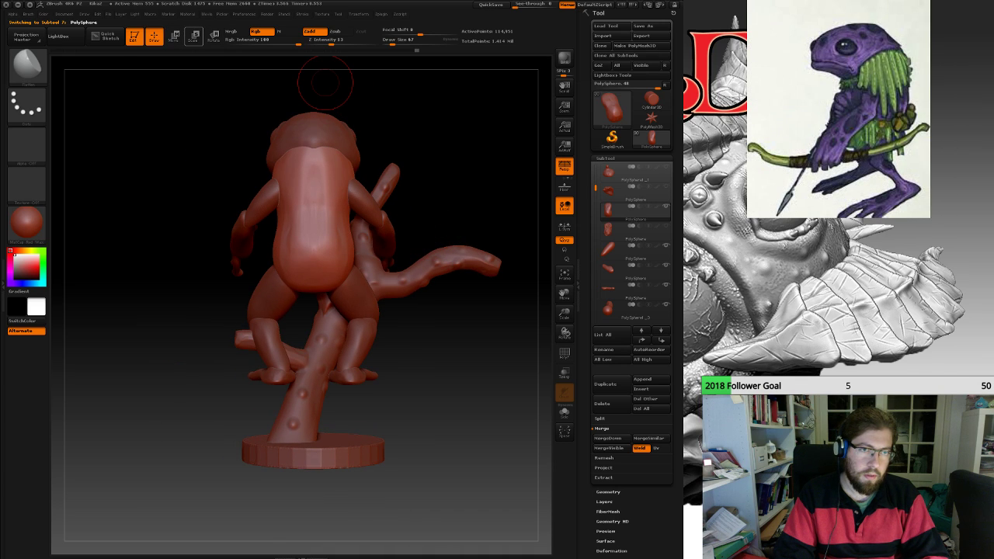
pyautogui.click(193, 37)
pyautogui.press('r')
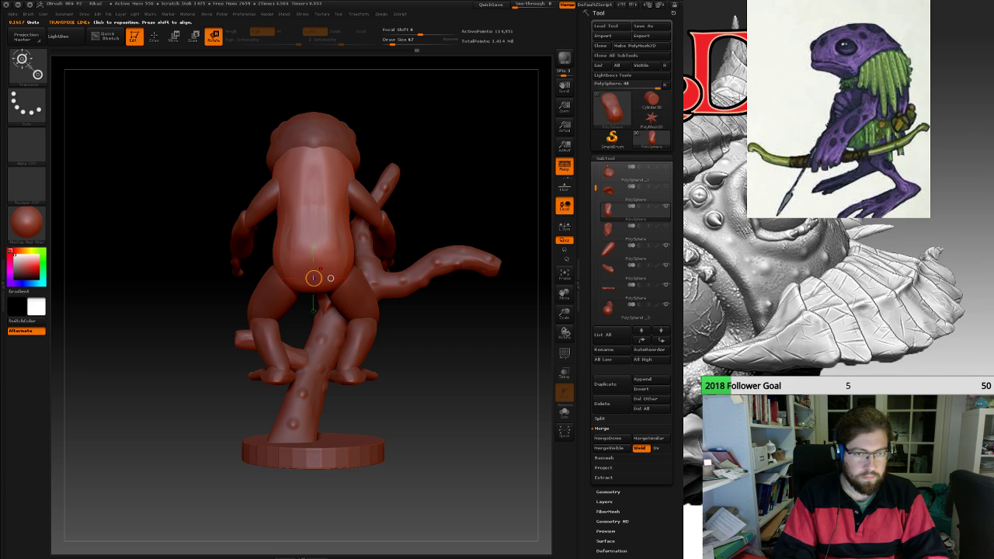
pyautogui.moveTo(321, 269); pyautogui.dragTo(339, 159)
# Move the torso straight down so it sits lower between the frog's legs.
pyautogui.press('w')
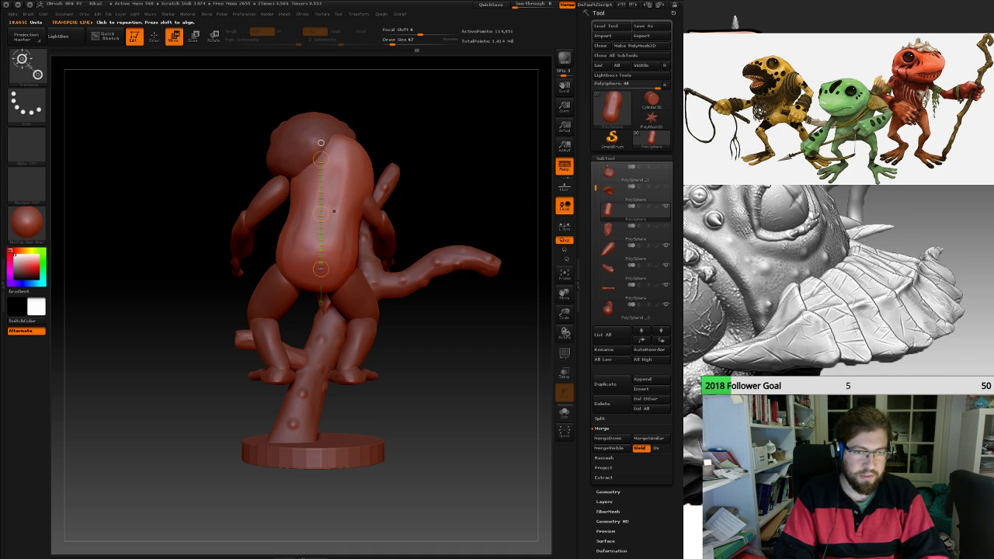
pyautogui.keyDown('shift'); pyautogui.moveTo(337, 209); pyautogui.dragTo(337, 299); pyautogui.keyUp('shift')
pyautogui.moveTo(337, 254); pyautogui.dragTo(333, 299)
pyautogui.moveTo(334, 295); pyautogui.dragTo(361, 300, button='right')
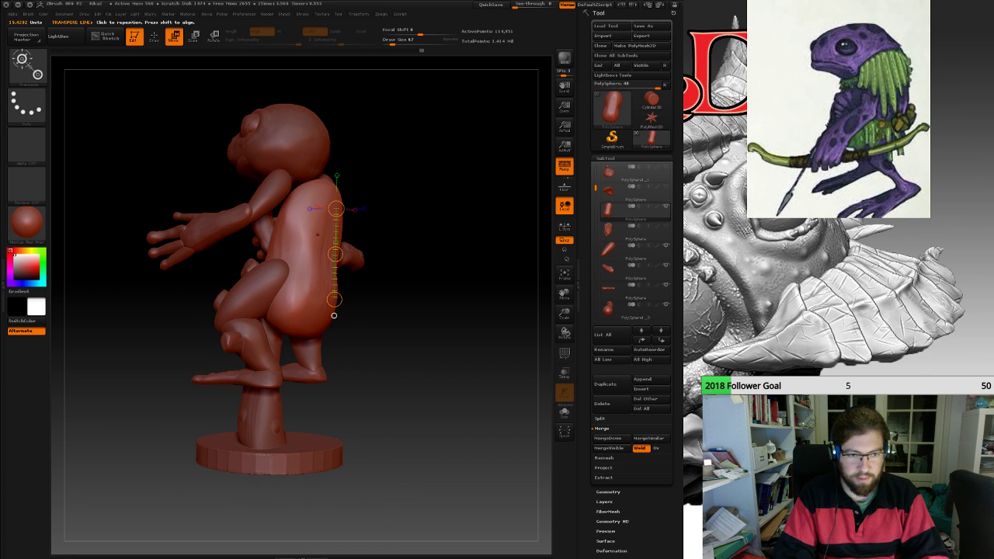
pyautogui.moveTo(365, 303); pyautogui.dragTo(328, 304, button='right')
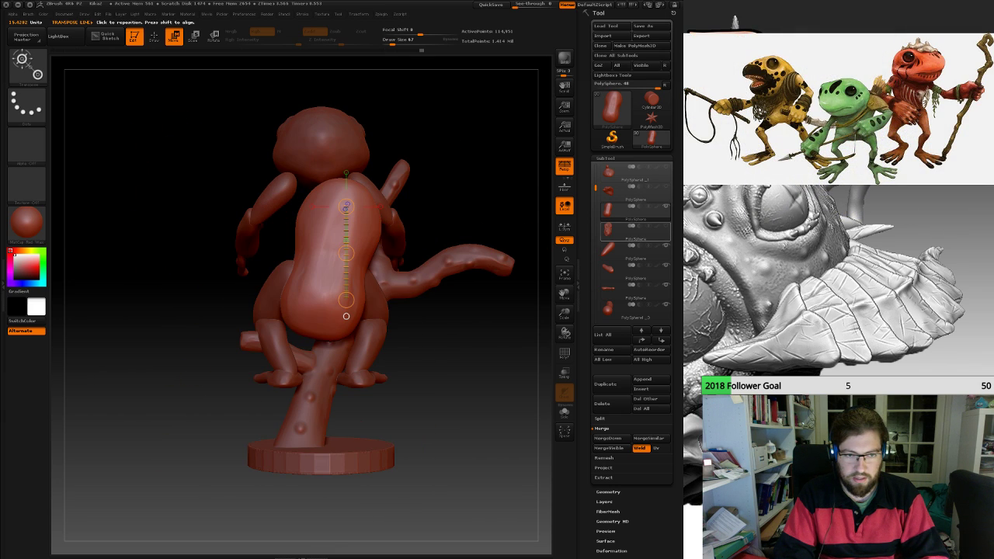
# Try shifting the right upper arm outward and down beside the lowered torso.
pyautogui.click(629, 252)
pyautogui.moveTo(371, 212)
pyautogui.mouseDown(button='right')
pyautogui.moveTo(309, 214)
pyautogui.moveTo(388, 214)
pyautogui.mouseUp(button='right')
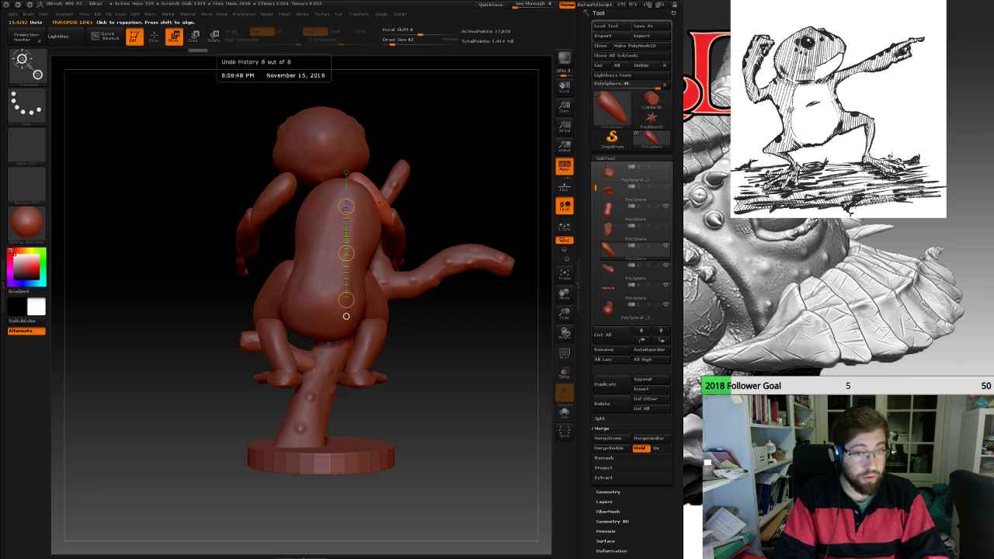
pyautogui.moveTo(311, 194); pyautogui.dragTo(286, 196, button='right')
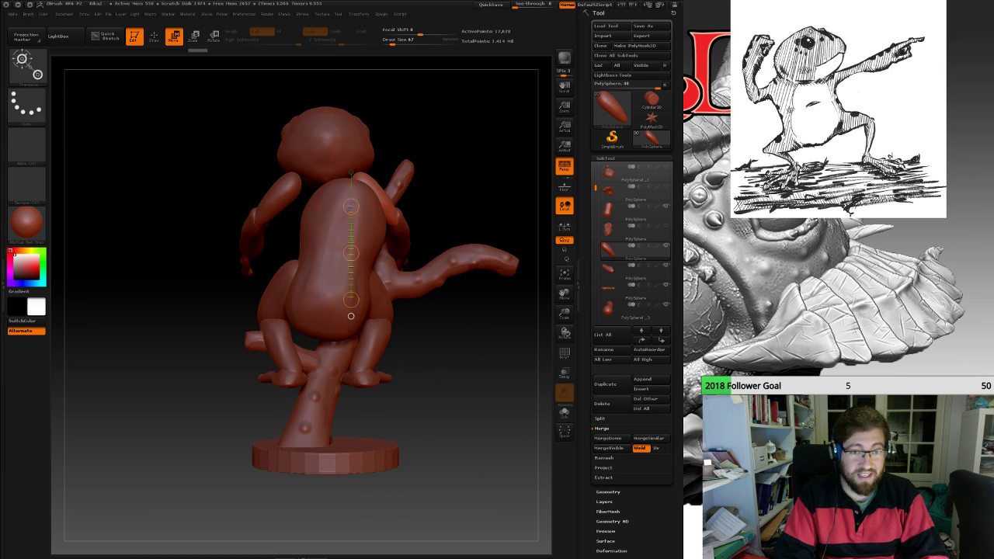
pyautogui.keyDown('shift'); pyautogui.moveTo(379, 195); pyautogui.dragTo(380, 292); pyautogui.keyUp('shift')
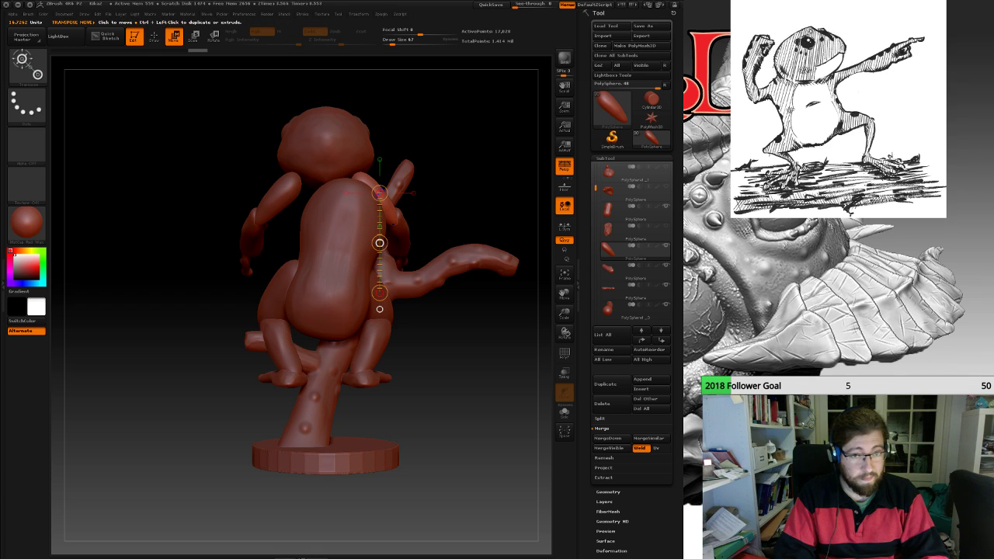
pyautogui.moveTo(380, 243)
pyautogui.mouseDown()
pyautogui.moveTo(396, 248)
pyautogui.moveTo(404, 276)
pyautogui.mouseUp()
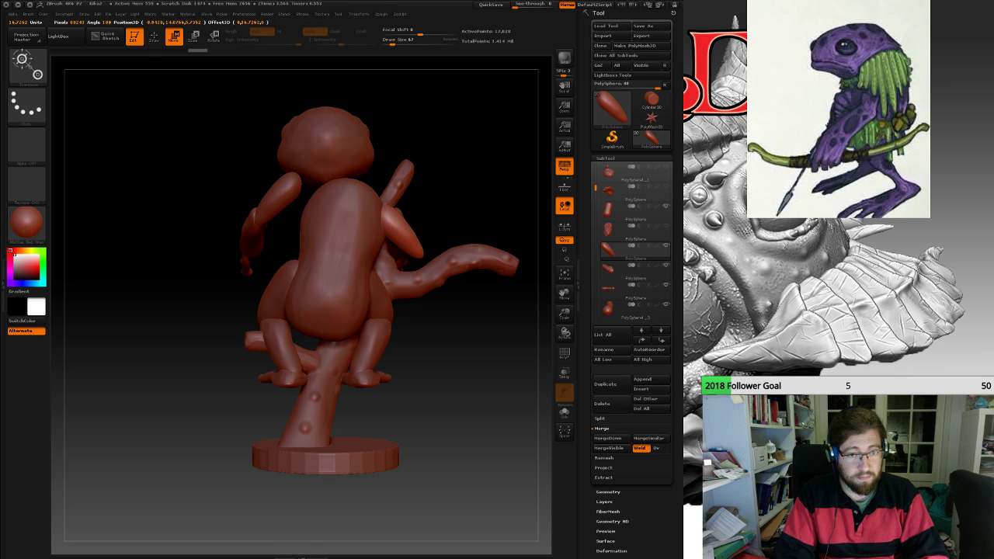
# Check the right upper arm against the body from the side and front, and undo its last change.
pyautogui.moveTo(443, 310); pyautogui.dragTo(373, 309, button='right')
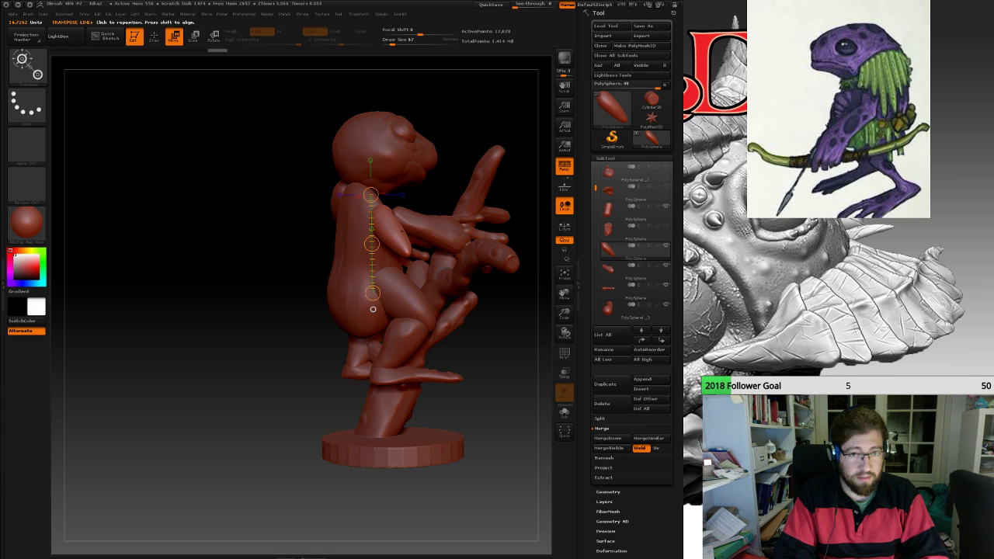
pyautogui.moveTo(497, 326); pyautogui.dragTo(342, 334)
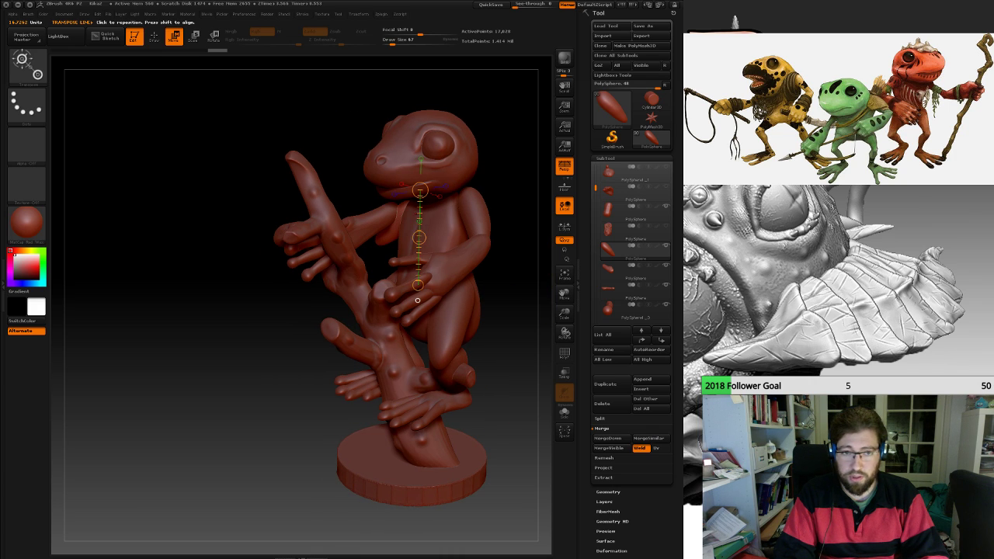
pyautogui.moveTo(256, 334); pyautogui.dragTo(125, 367)
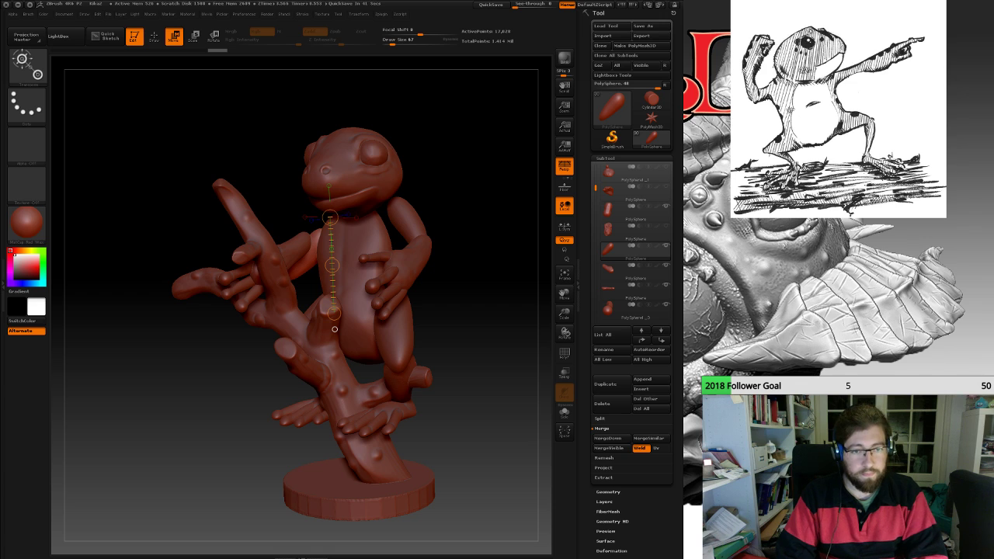
pyautogui.moveTo(132, 404); pyautogui.dragTo(225, 399)
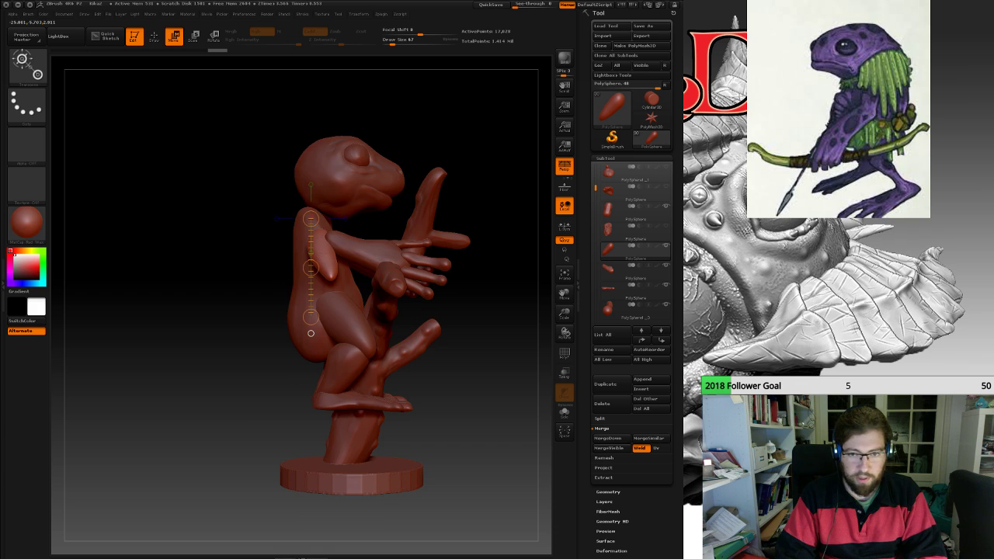
pyautogui.hotkey('ctrl', 'z')
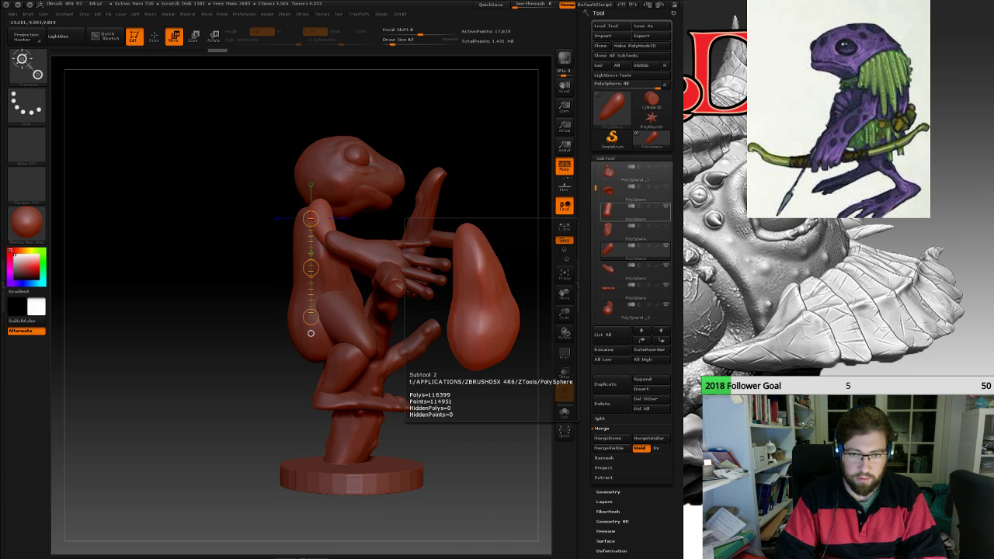
# Select the torso and hide the frog's thighs, lower legs and feet.
pyautogui.click(633, 212)
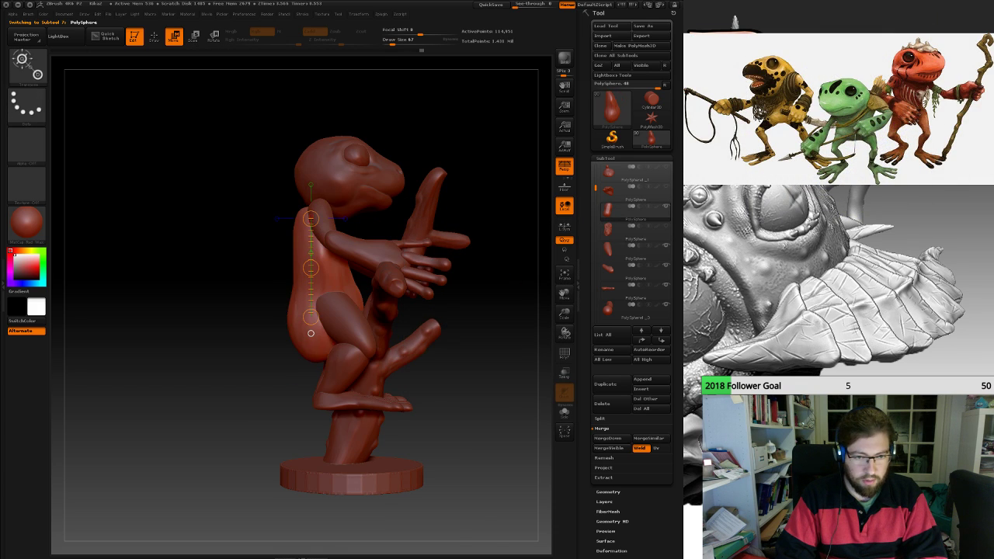
pyautogui.moveTo(466, 380); pyautogui.dragTo(618, 385)
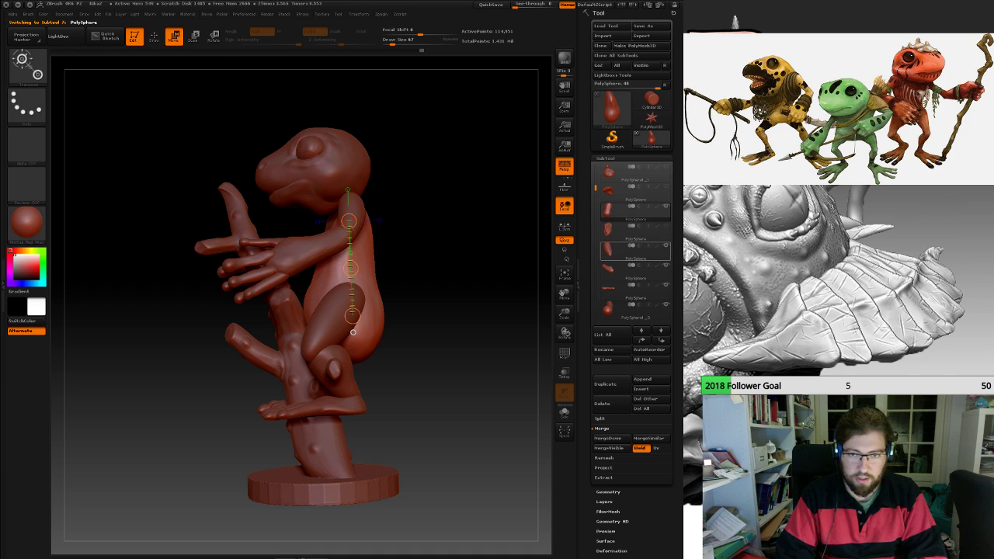
pyautogui.moveTo(596, 188); pyautogui.dragTo(595, 257)
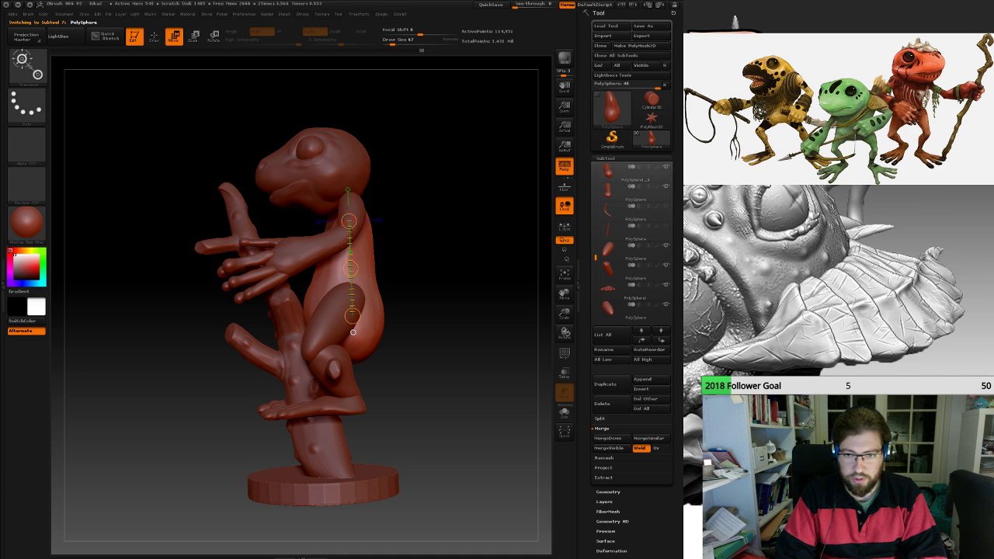
pyautogui.press('Down')
pyautogui.press('Down')
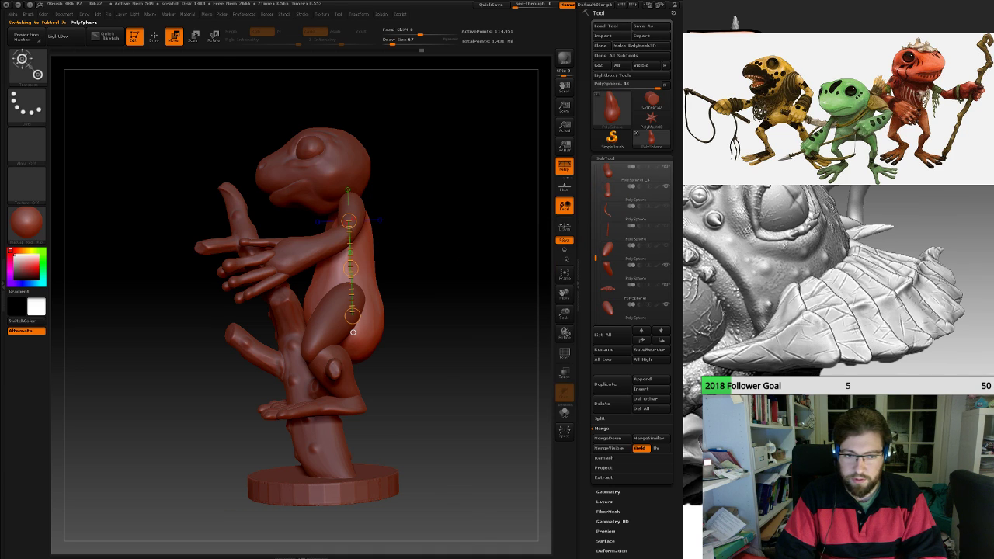
pyautogui.press('Up')
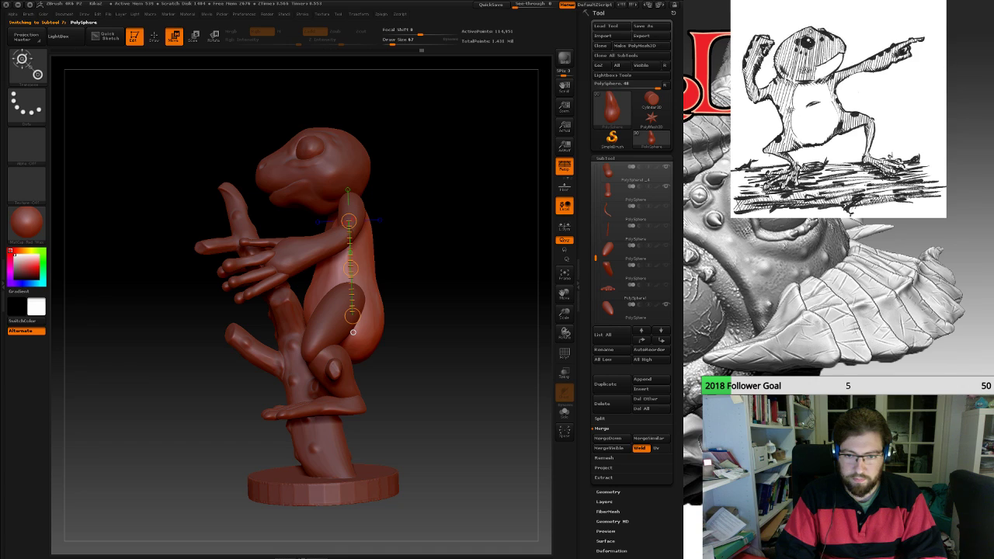
pyautogui.moveTo(596, 258); pyautogui.dragTo(596, 278)
pyautogui.click(665, 246)
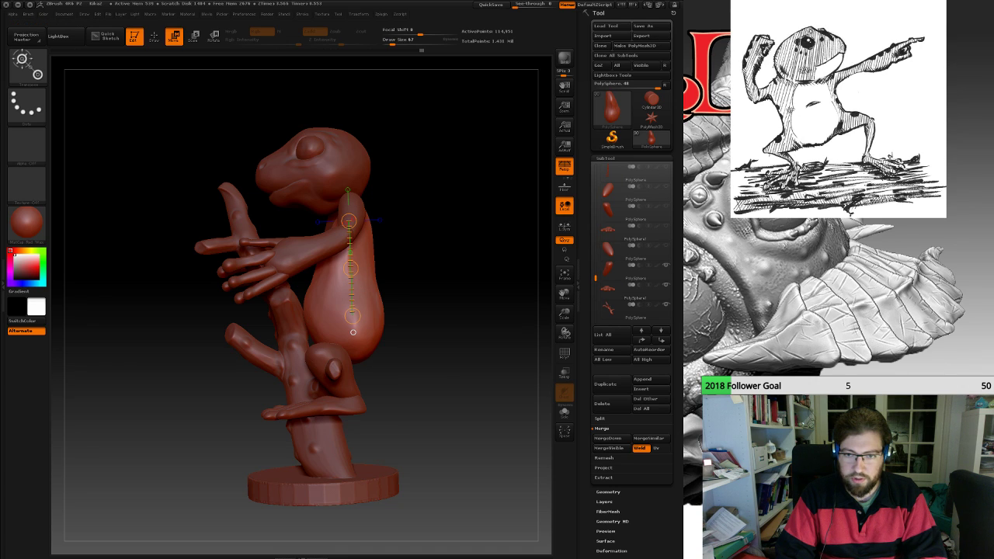
pyautogui.click(666, 266)
pyautogui.click(666, 285)
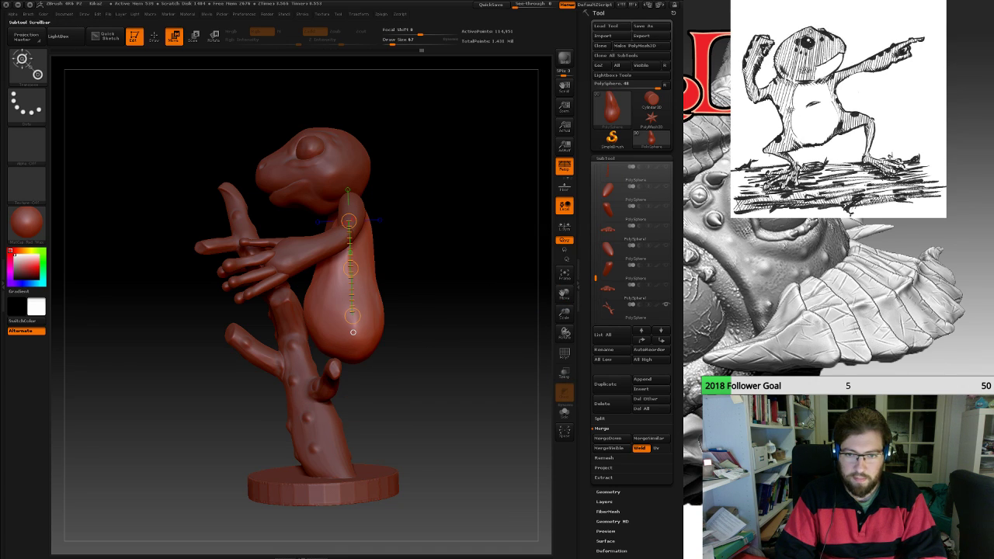
# Select the eyes subtool and merge it down into the head.
pyautogui.moveTo(596, 278); pyautogui.dragTo(596, 167)
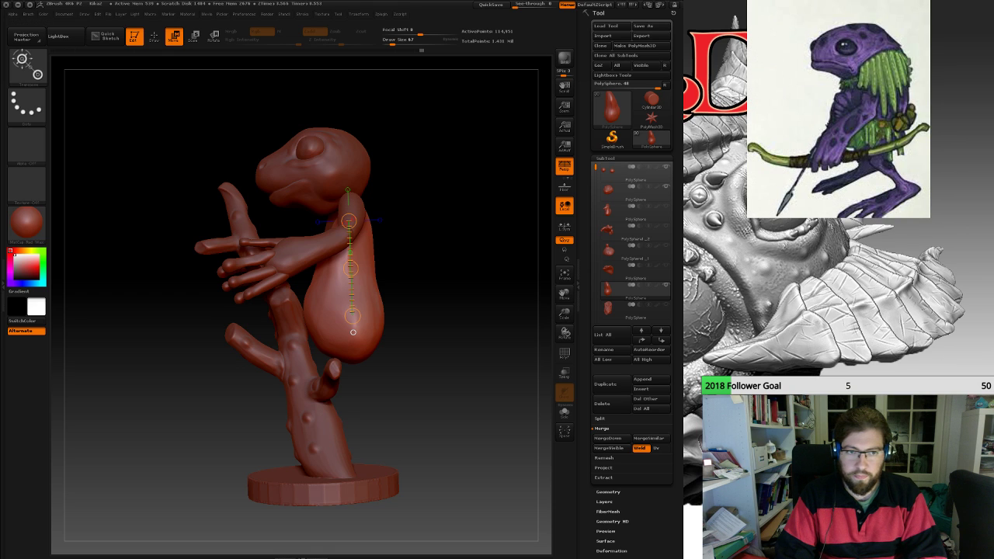
pyautogui.moveTo(447, 342); pyautogui.dragTo(505, 349)
pyautogui.click(621, 173)
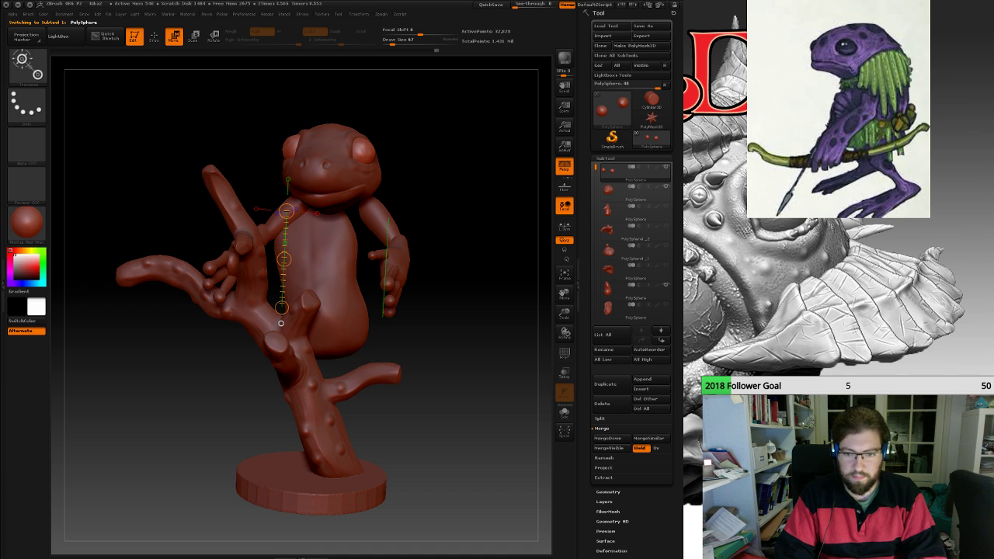
pyautogui.click(611, 438)
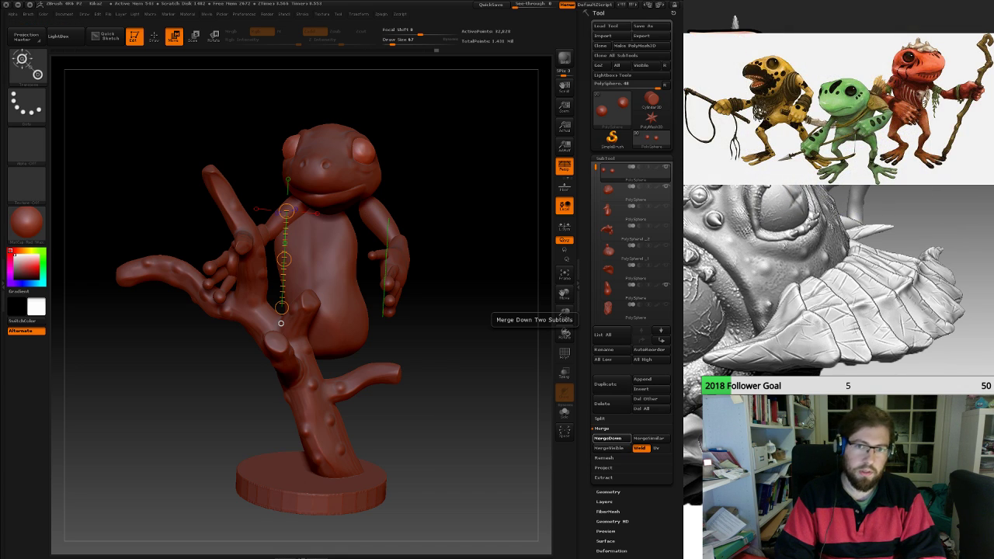
pyautogui.click(608, 438)
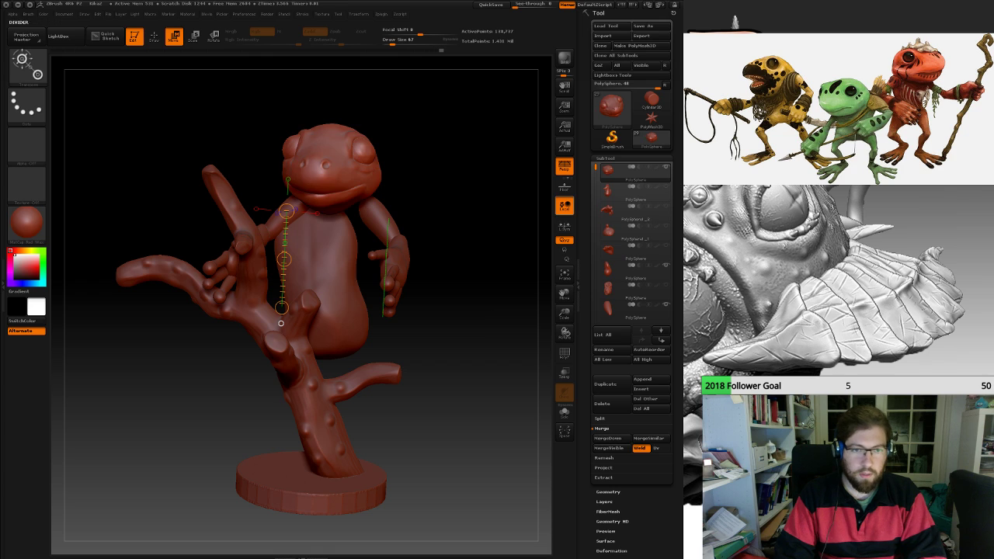
# Isolate the merged head to inspect it, select the torso and show all subtools again.
pyautogui.moveTo(482, 334); pyautogui.dragTo(389, 334)
pyautogui.click(666, 167)
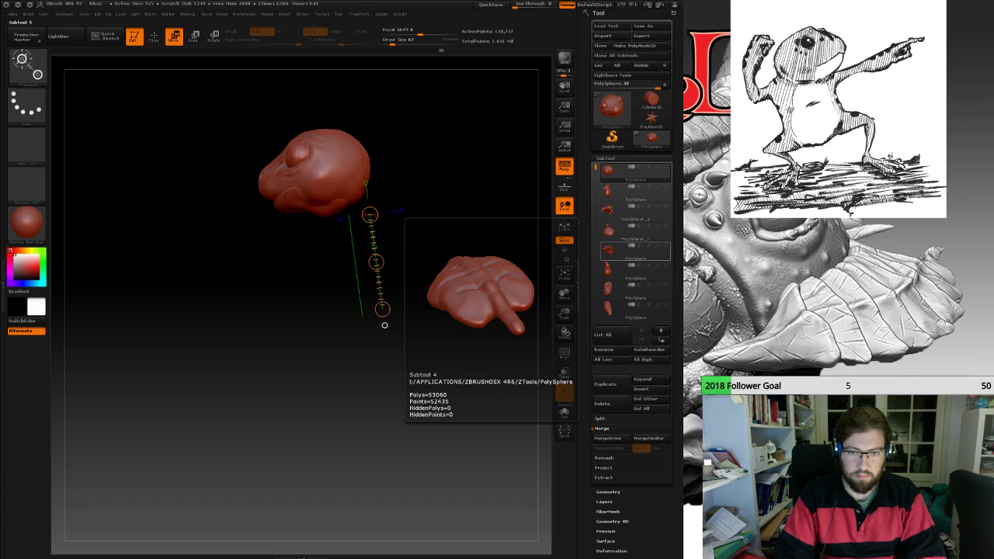
pyautogui.click(621, 268)
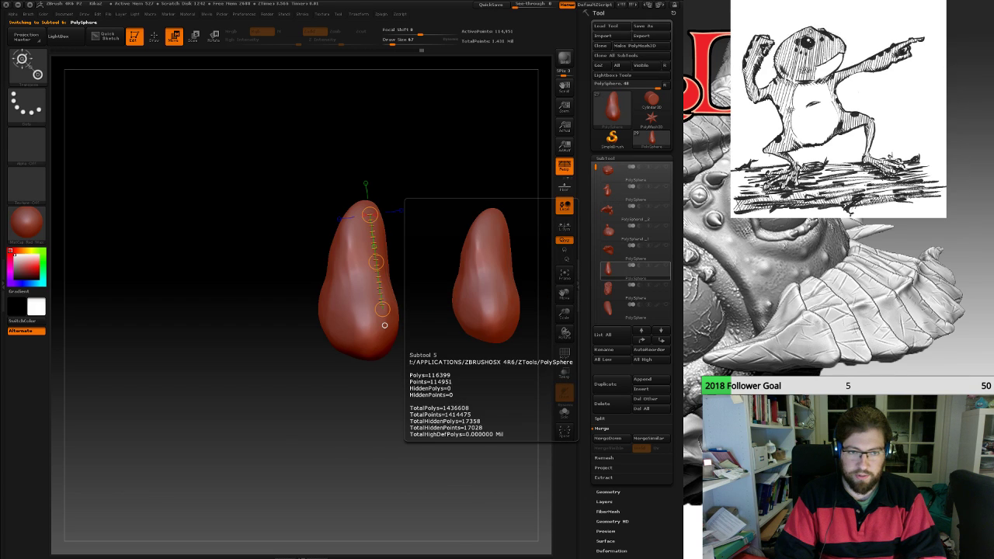
pyautogui.click(666, 264)
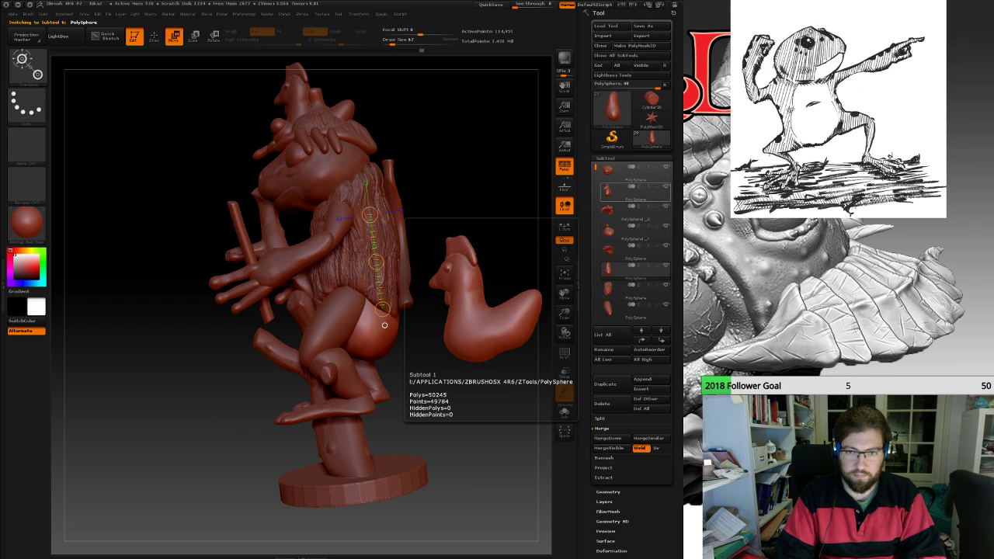
# Hide the rooster, the head ornaments and the hair cape, leaving the frog's head shown.
pyautogui.click(666, 167)
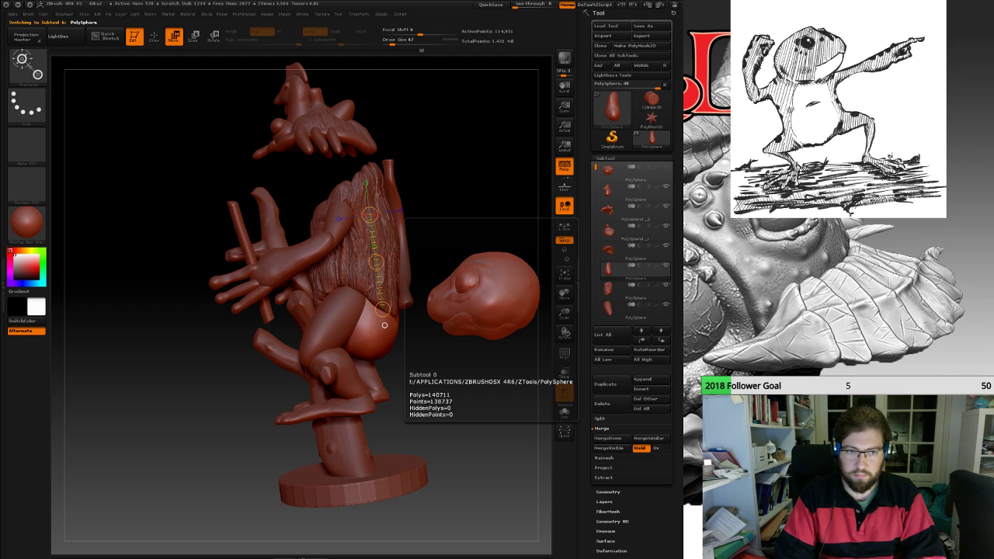
pyautogui.click(666, 167)
pyautogui.click(666, 187)
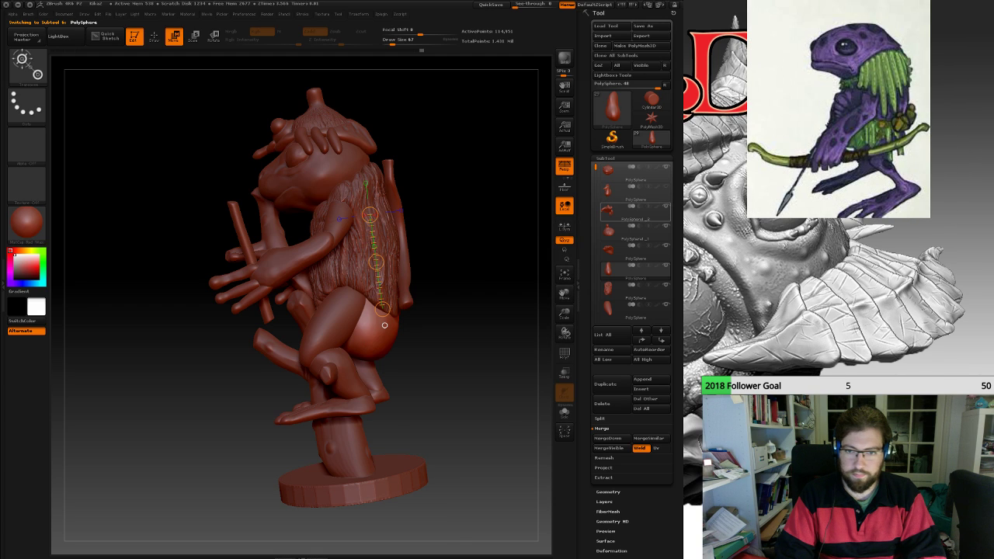
pyautogui.press('Down')
pyautogui.press('Down')
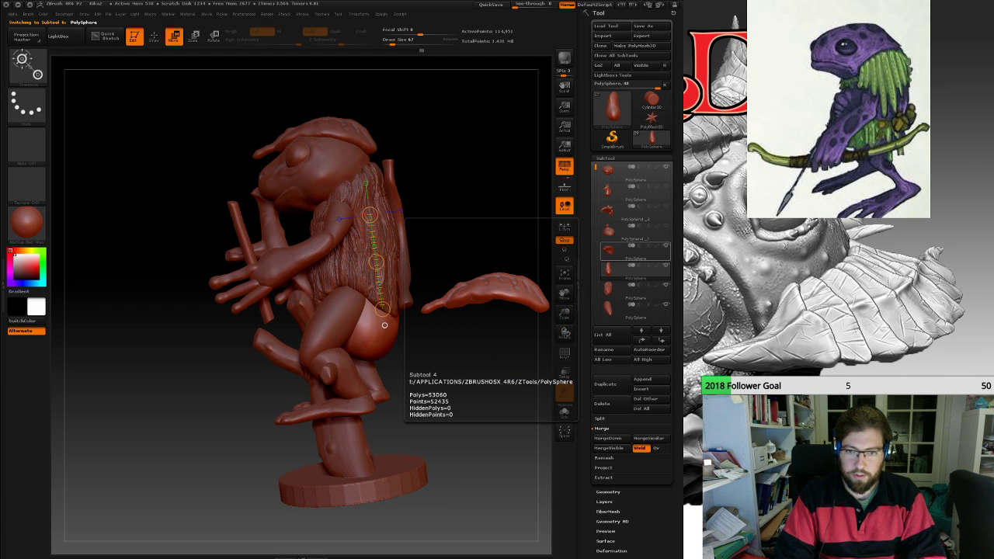
pyautogui.press('Down')
pyautogui.click(665, 286)
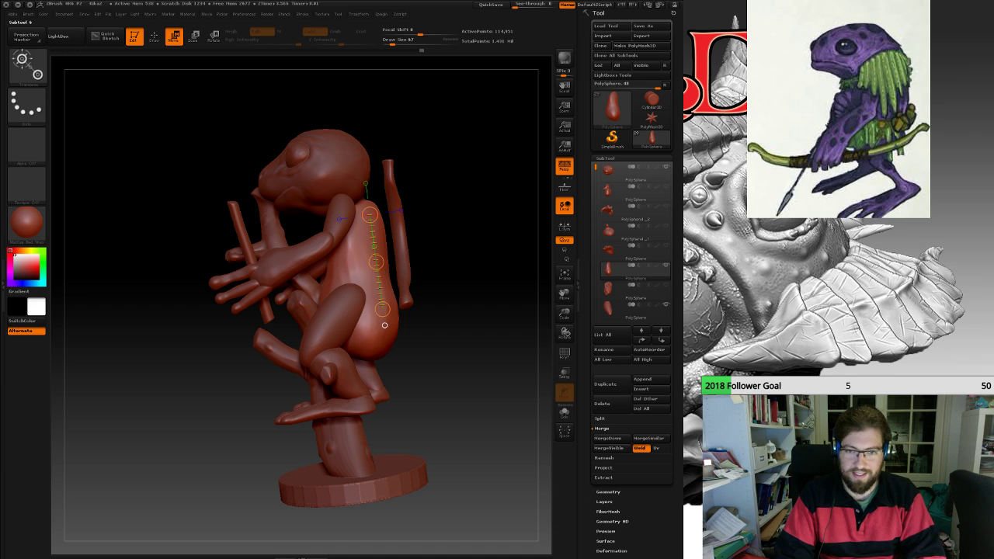
# Hide the long stick on the frog's back and the staff held in its hand.
pyautogui.moveTo(595, 167); pyautogui.dragTo(596, 247)
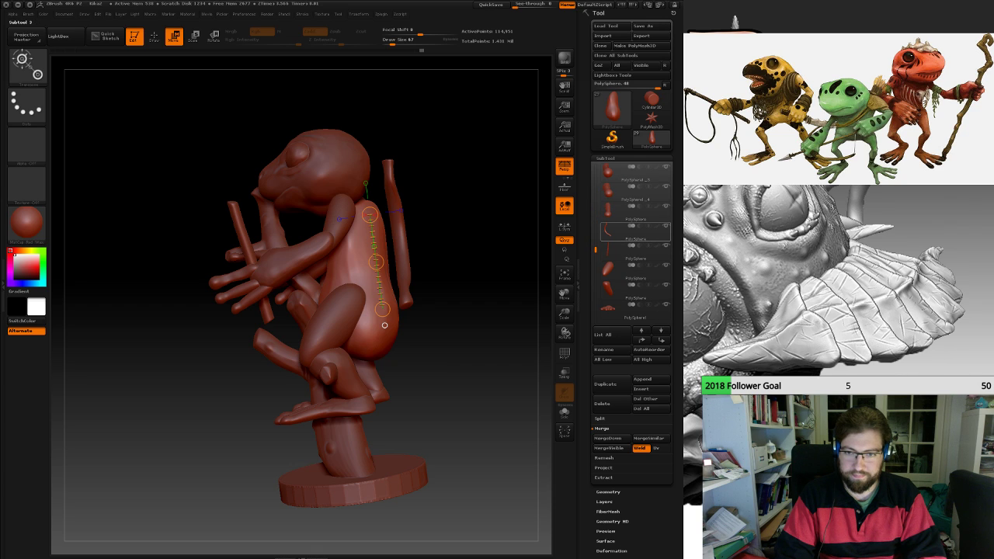
pyautogui.press('Down')
pyautogui.press('Down')
pyautogui.press('Down')
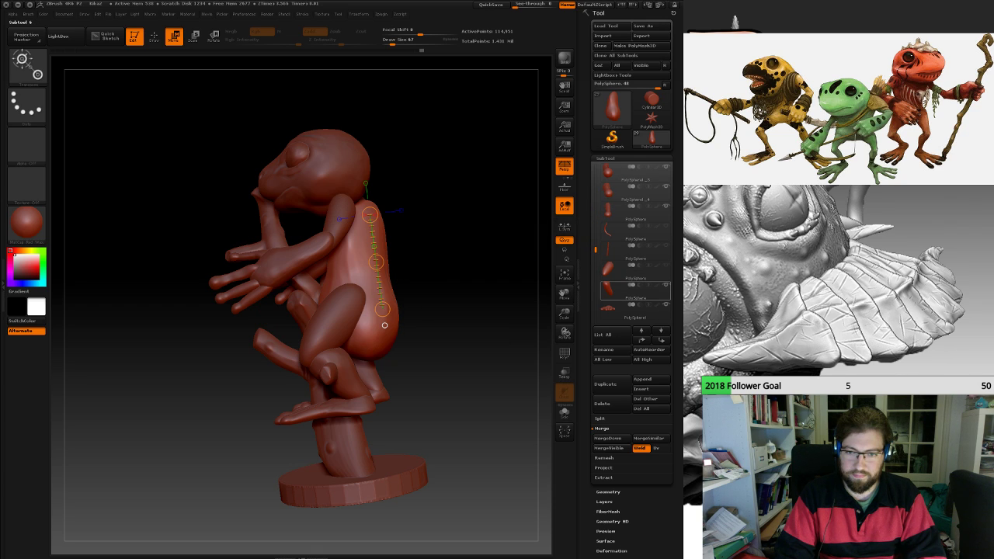
# Hide the head, limbs, branch and base so that only the torso subtool is shown.
pyautogui.click(636, 290)
pyautogui.click(665, 285)
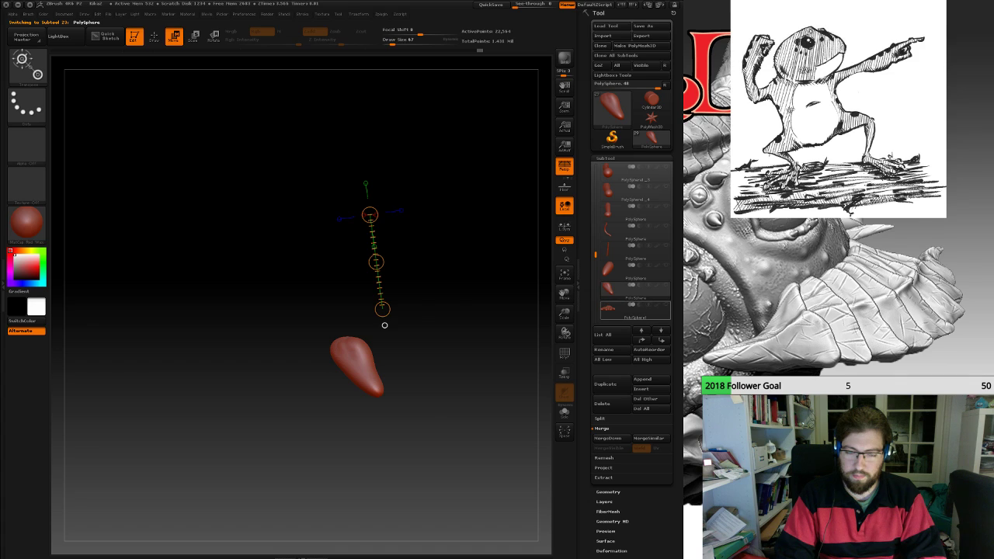
pyautogui.moveTo(596, 255); pyautogui.dragTo(595, 176)
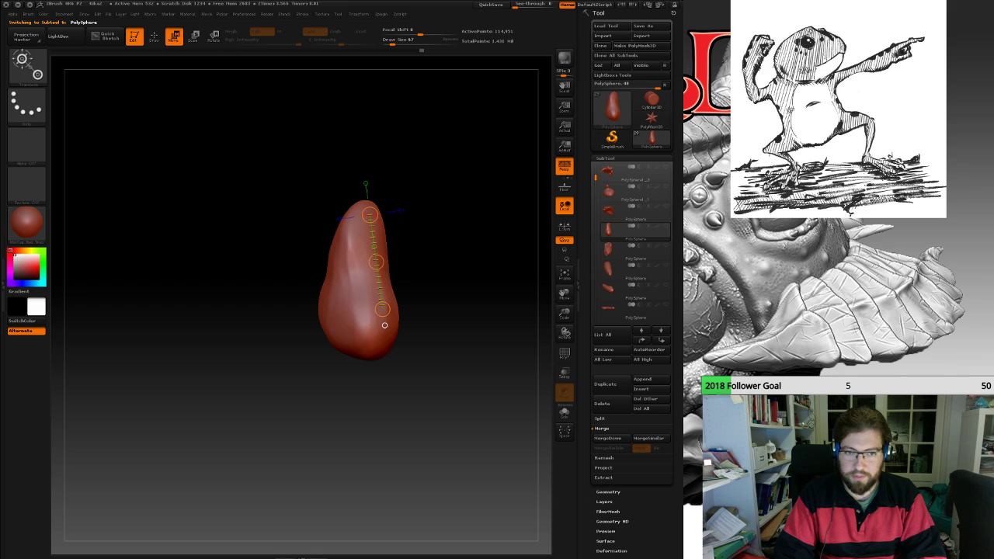
pyautogui.moveTo(595, 178)
pyautogui.mouseDown()
pyautogui.moveTo(595, 280)
pyautogui.moveTo(596, 167)
pyautogui.mouseUp()
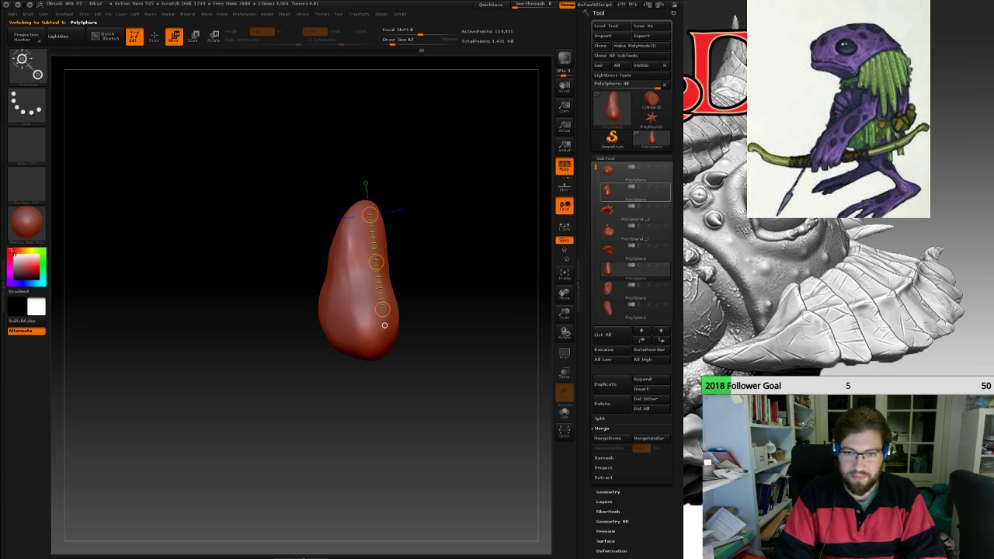
pyautogui.click(666, 167)
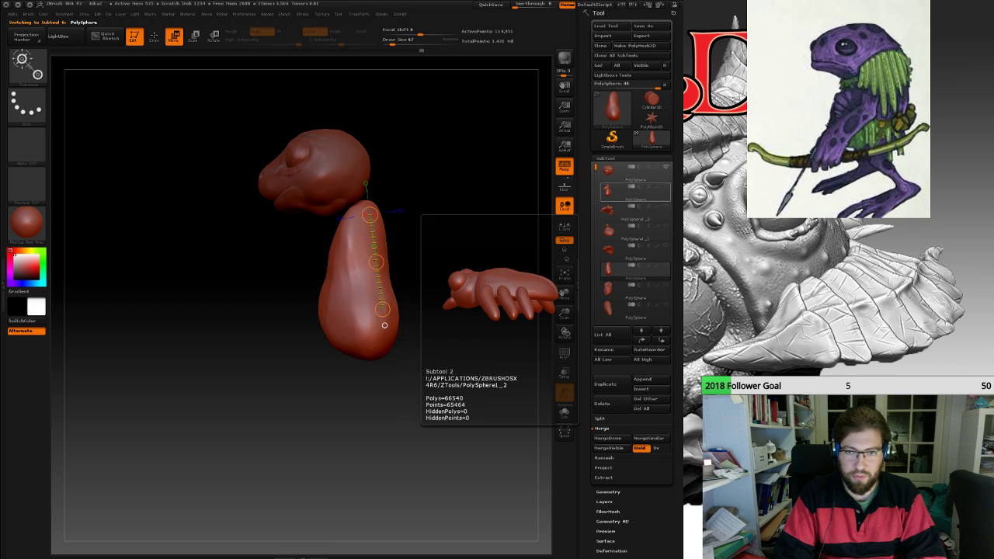
pyautogui.click(665, 167)
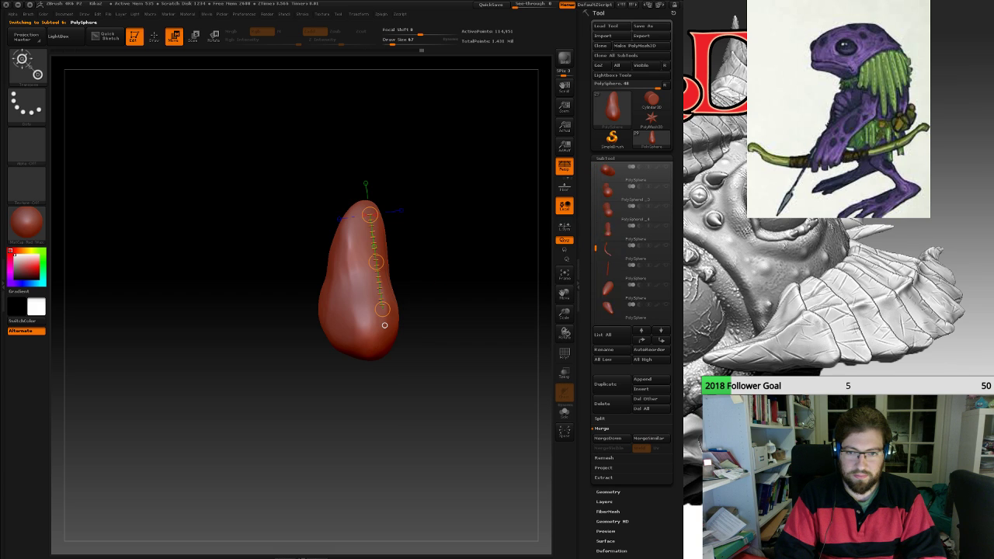
# Show the branch and the round base together with the torso.
pyautogui.click(665, 245)
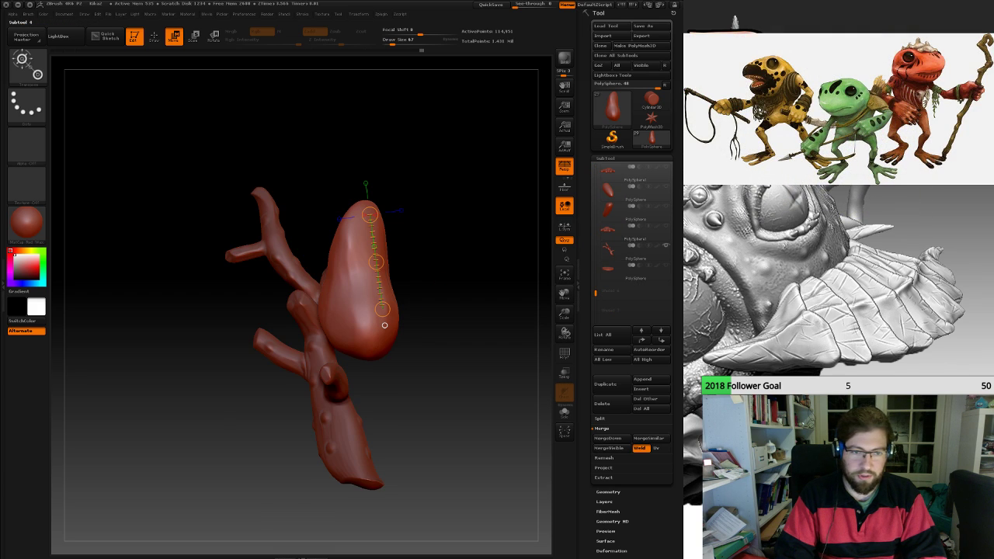
pyautogui.moveTo(458, 388); pyautogui.dragTo(471, 330)
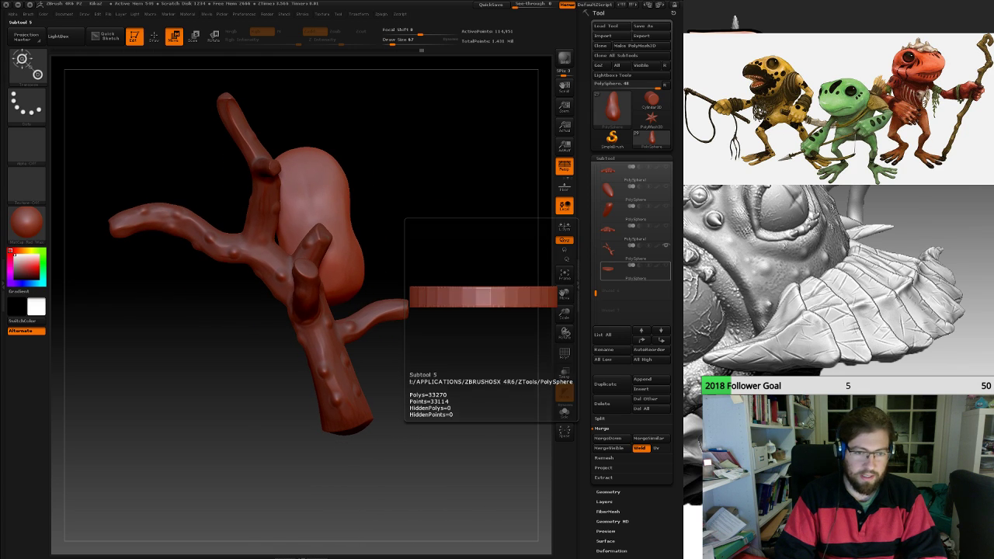
pyautogui.click(665, 266)
# Move the torso straight down with a vertical transpose line so it sits on the branch, checking the contact from several sides.
pyautogui.moveTo(489, 373); pyautogui.dragTo(326, 372)
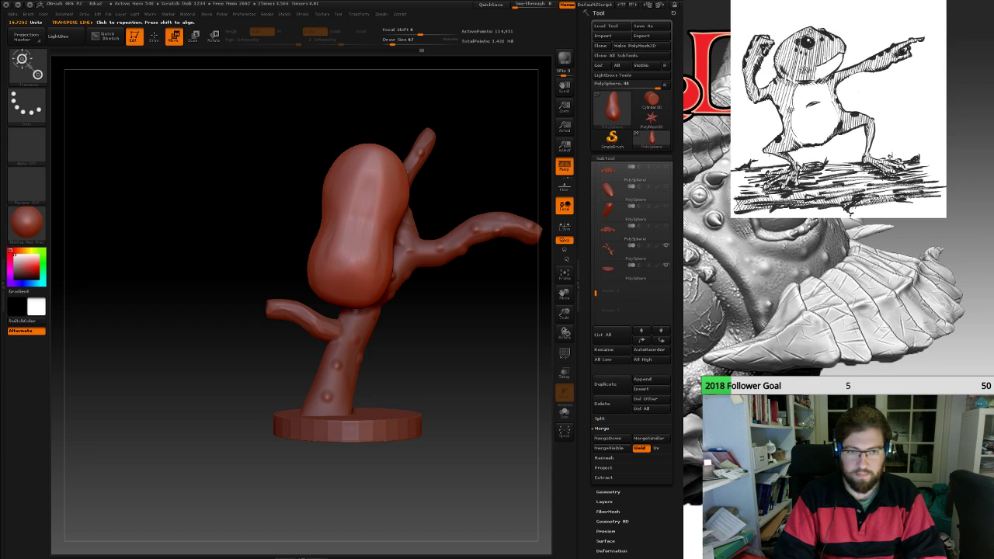
pyautogui.keyDown('alt'); pyautogui.moveTo(233, 295); pyautogui.dragTo(330, 299); pyautogui.keyUp('alt')
pyautogui.moveTo(419, 311); pyautogui.dragTo(484, 419)
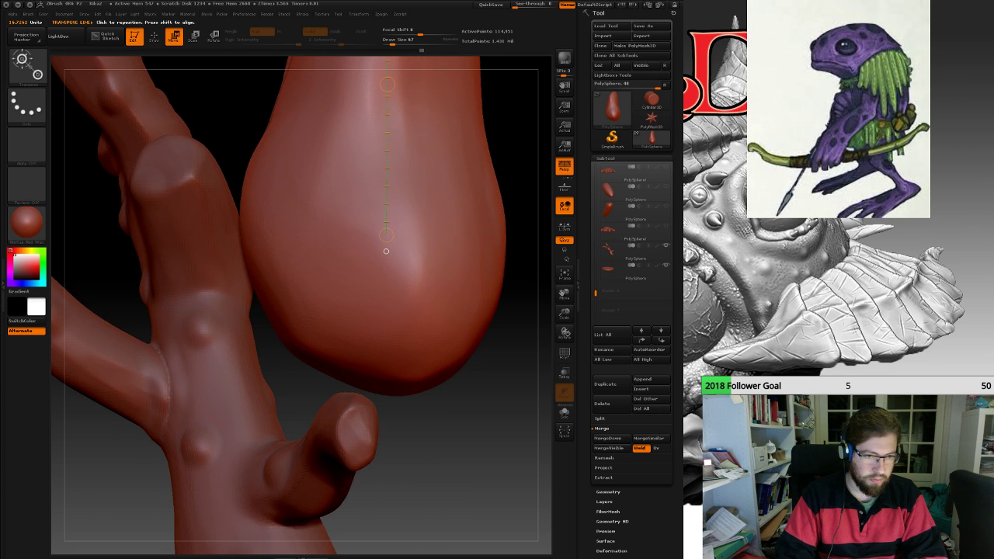
pyautogui.moveTo(487, 312)
pyautogui.mouseDown()
pyautogui.moveTo(519, 311)
pyautogui.moveTo(407, 299)
pyautogui.moveTo(474, 301)
pyautogui.mouseUp()
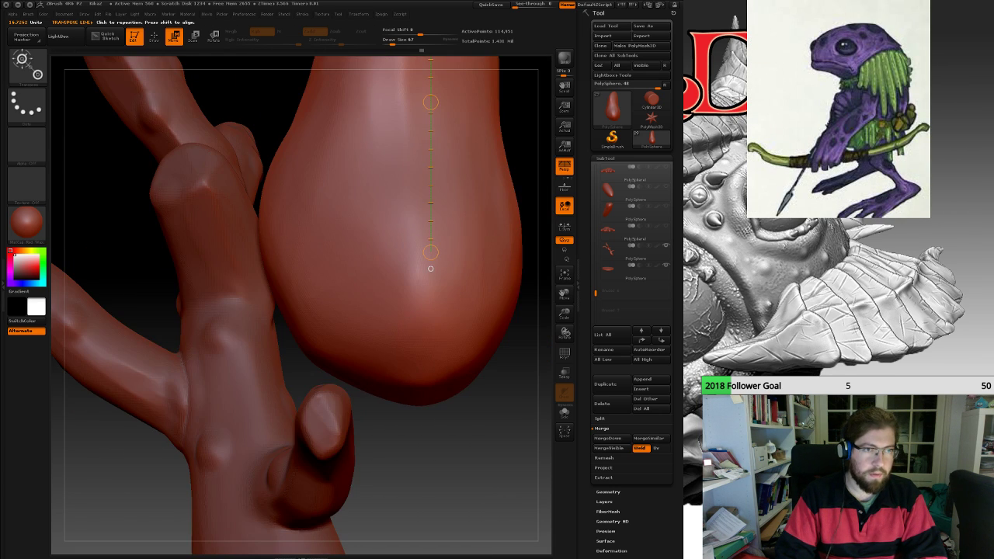
pyautogui.moveTo(385, 191)
pyautogui.keyDown('shift'); pyautogui.mouseDown()
pyautogui.moveTo(395, 308)
pyautogui.moveTo(386, 384)
pyautogui.mouseUp(); pyautogui.keyUp('shift')
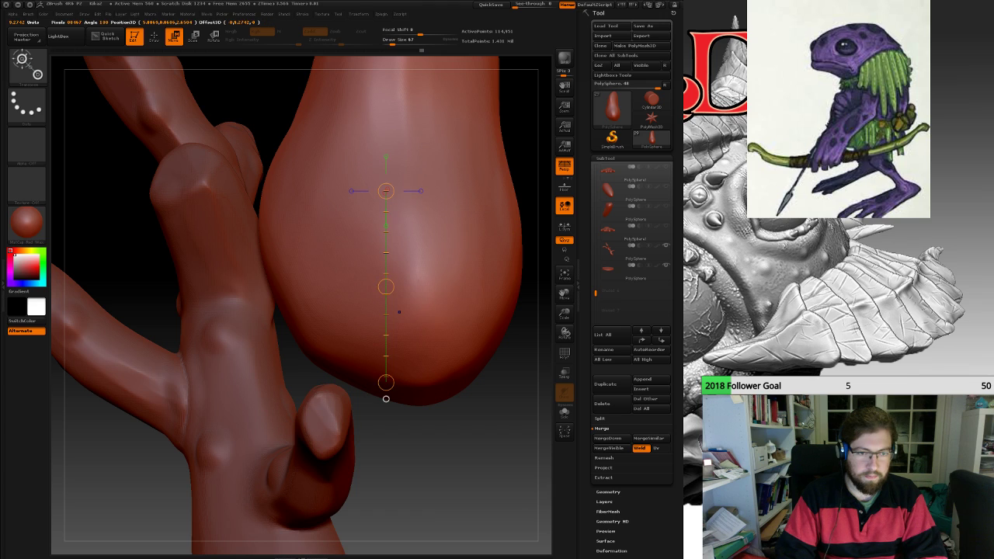
pyautogui.keyDown('shift'); pyautogui.moveTo(386, 287); pyautogui.dragTo(386, 371); pyautogui.keyUp('shift')
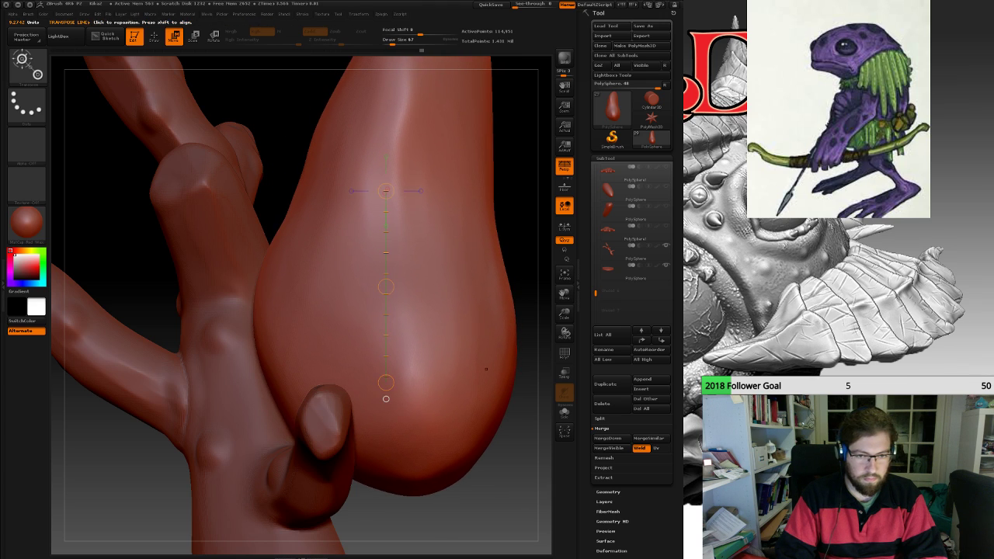
pyautogui.moveTo(534, 366); pyautogui.dragTo(466, 354)
pyautogui.keyDown('alt'); pyautogui.moveTo(494, 346); pyautogui.dragTo(306, 288, button='right'); pyautogui.keyUp('alt')
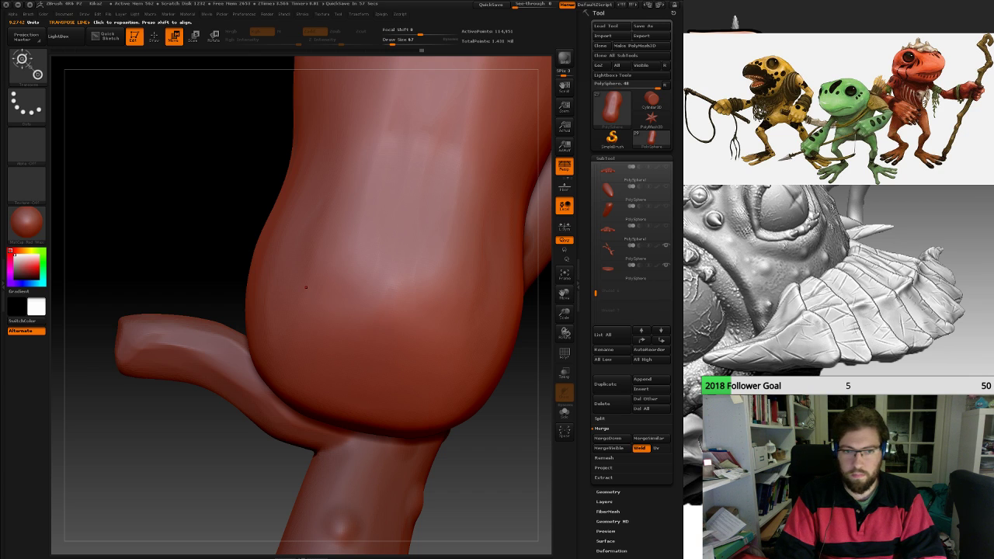
pyautogui.keyDown('ctrl'); pyautogui.moveTo(451, 323); pyautogui.dragTo(447, 238, button='right'); pyautogui.keyUp('ctrl')
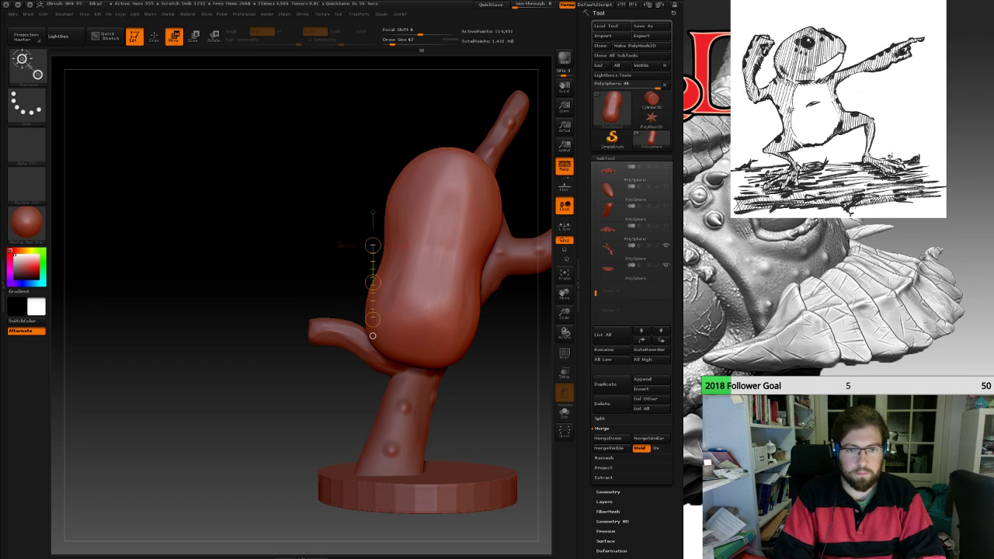
pyautogui.moveTo(478, 249); pyautogui.dragTo(380, 272, button='right')
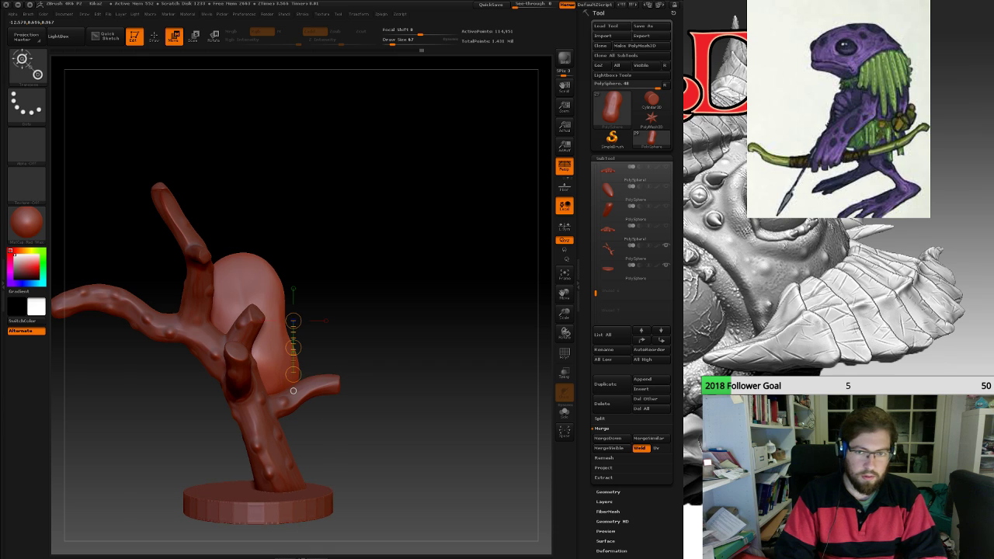
# Show the frog's head, make it the active subtool and turn the torso's visibility back on.
pyautogui.moveTo(596, 292); pyautogui.dragTo(596, 167)
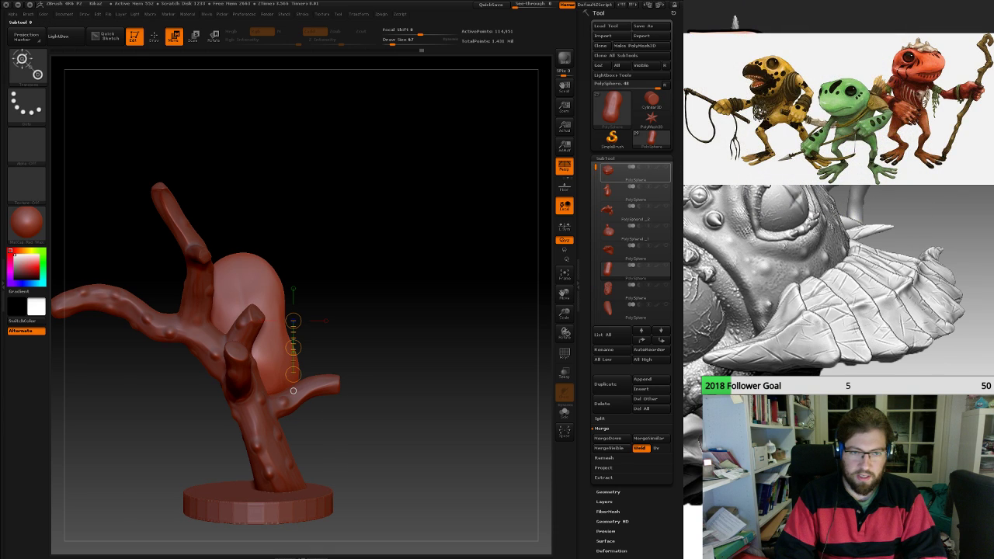
pyautogui.click(666, 167)
pyautogui.moveTo(474, 264); pyautogui.dragTo(358, 268, button='right')
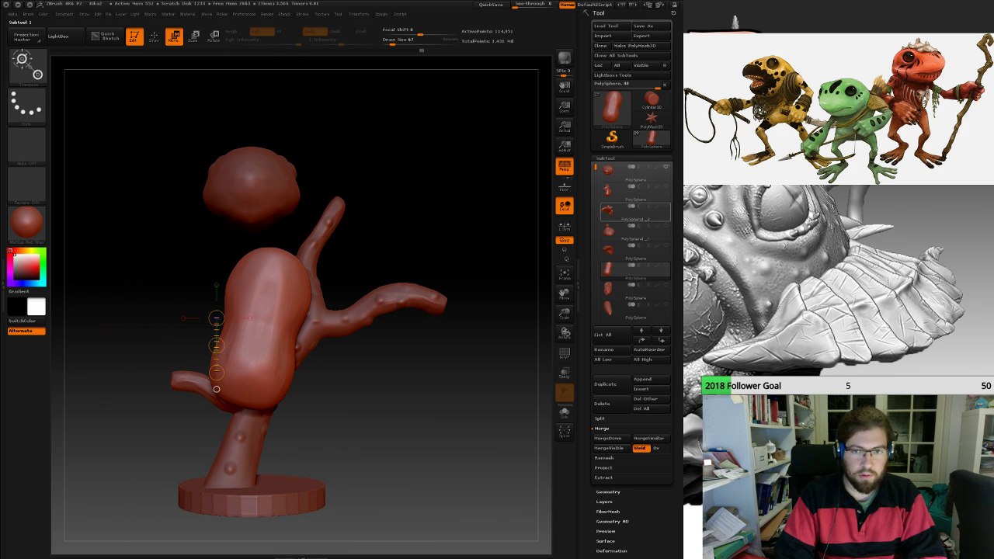
pyautogui.click(621, 173)
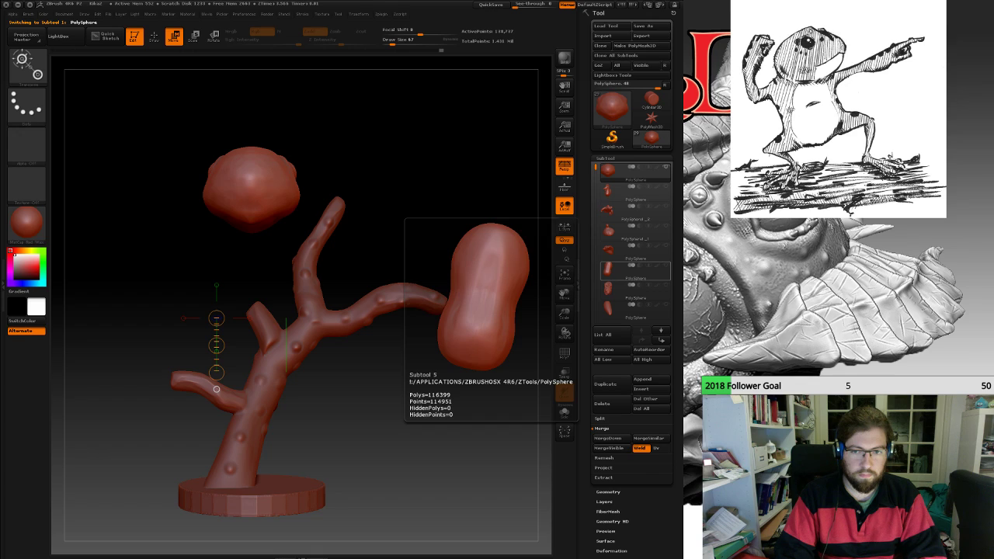
pyautogui.click(666, 265)
pyautogui.click(665, 265)
pyautogui.click(665, 266)
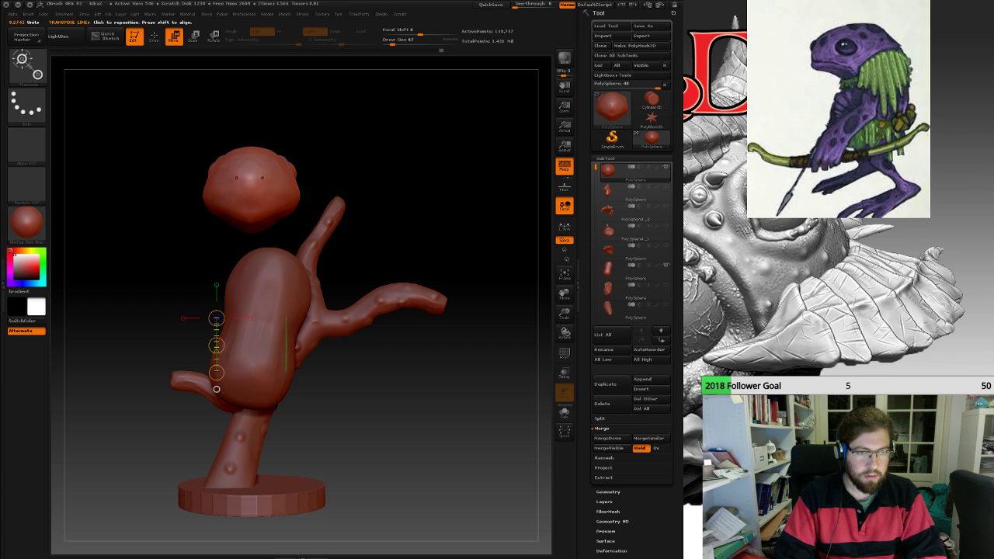
# Move the head down onto the top of the torso with the transpose line, undoing the first attempt.
pyautogui.moveTo(245, 180); pyautogui.dragTo(379, 182)
pyautogui.moveTo(312, 180); pyautogui.dragTo(285, 214)
pyautogui.hotkey('ctrl', 'z')
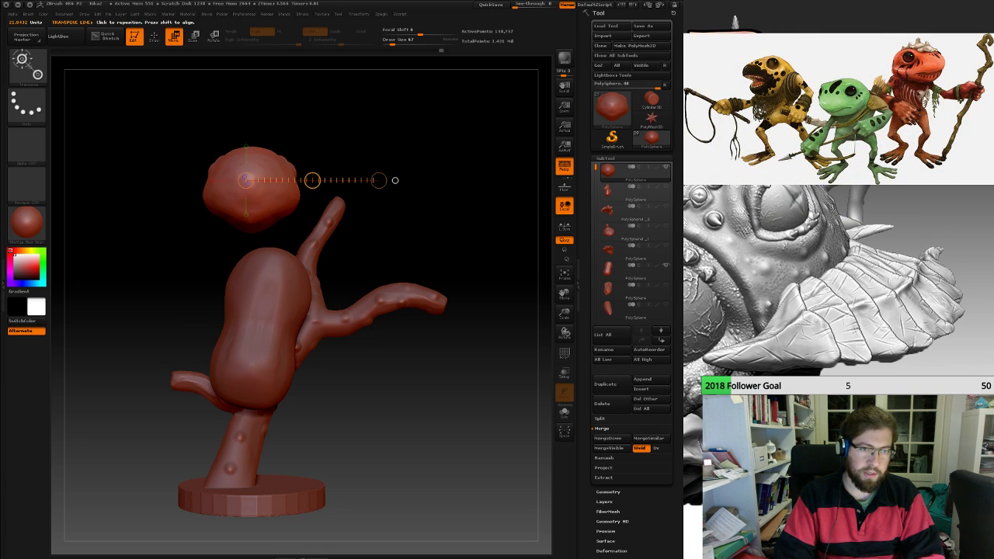
pyautogui.moveTo(312, 180); pyautogui.dragTo(340, 217)
pyautogui.moveTo(442, 241); pyautogui.dragTo(217, 242)
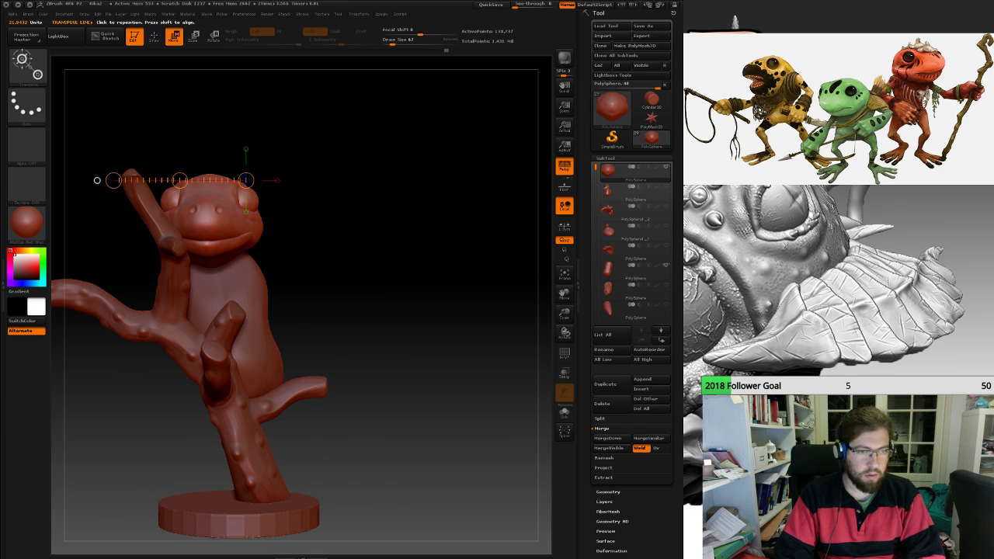
# Rotate the head on the torso, judging its direction against the branch from the front and from above.
pyautogui.moveTo(443, 243); pyautogui.dragTo(283, 169)
pyautogui.press('r')
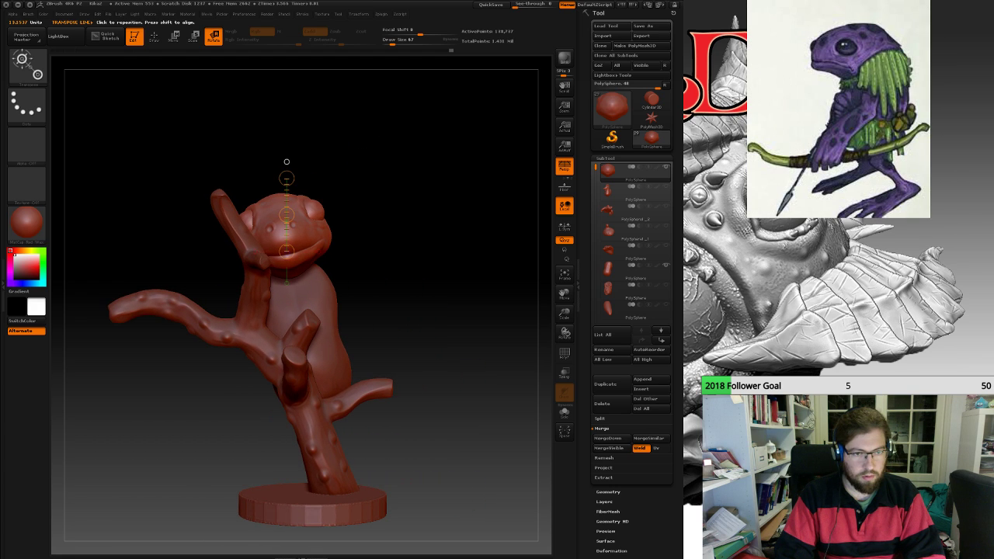
pyautogui.moveTo(434, 194); pyautogui.dragTo(294, 272)
pyautogui.keyDown('alt'); pyautogui.moveTo(294, 310); pyautogui.dragTo(424, 354); pyautogui.keyUp('alt')
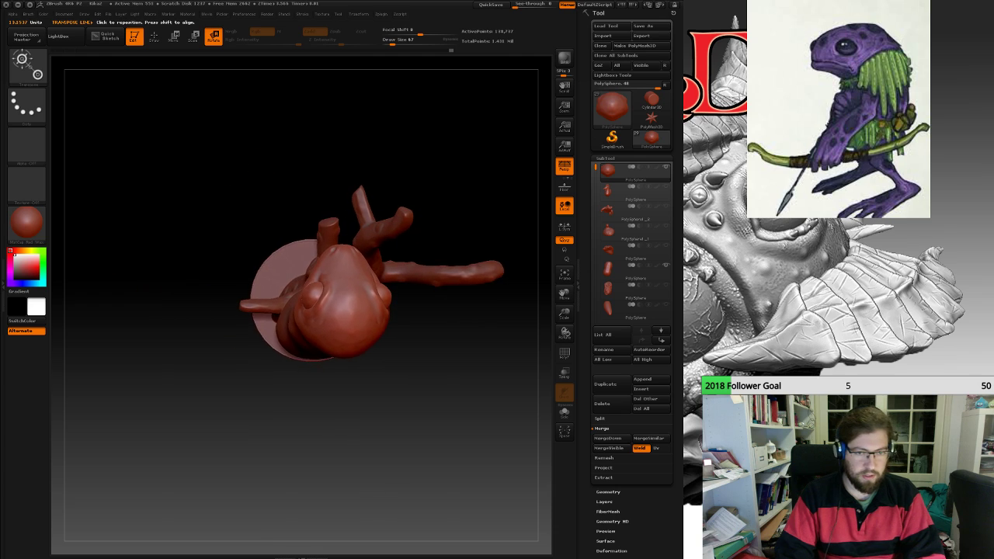
pyautogui.moveTo(334, 381); pyautogui.dragTo(341, 197)
# Shift the head slightly sideways over the torso and check its placement from the front and back.
pyautogui.moveTo(341, 252)
pyautogui.mouseDown()
pyautogui.moveTo(325, 253)
pyautogui.moveTo(365, 272)
pyautogui.moveTo(224, 271)
pyautogui.mouseUp()
pyautogui.moveTo(291, 271); pyautogui.dragTo(282, 273)
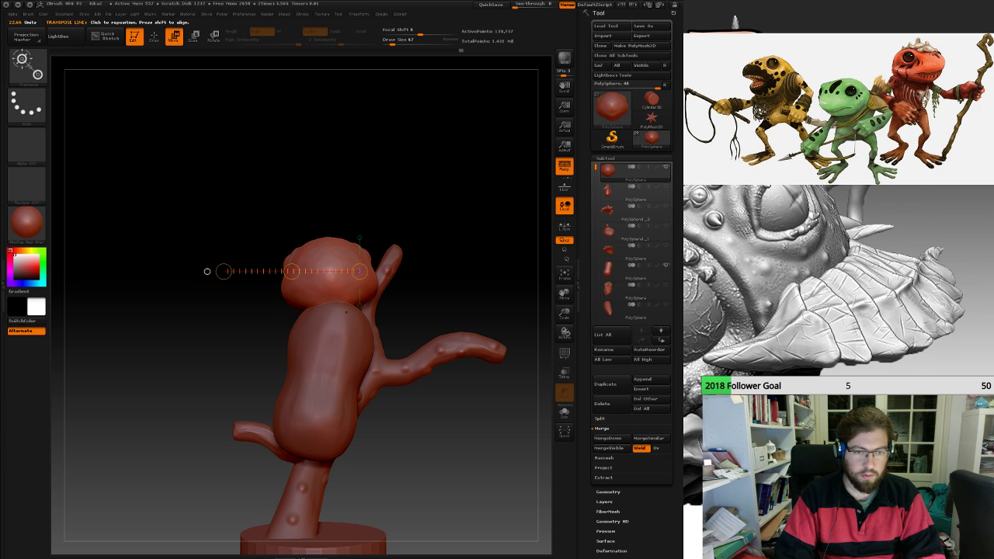
pyautogui.moveTo(178, 326); pyautogui.dragTo(370, 289)
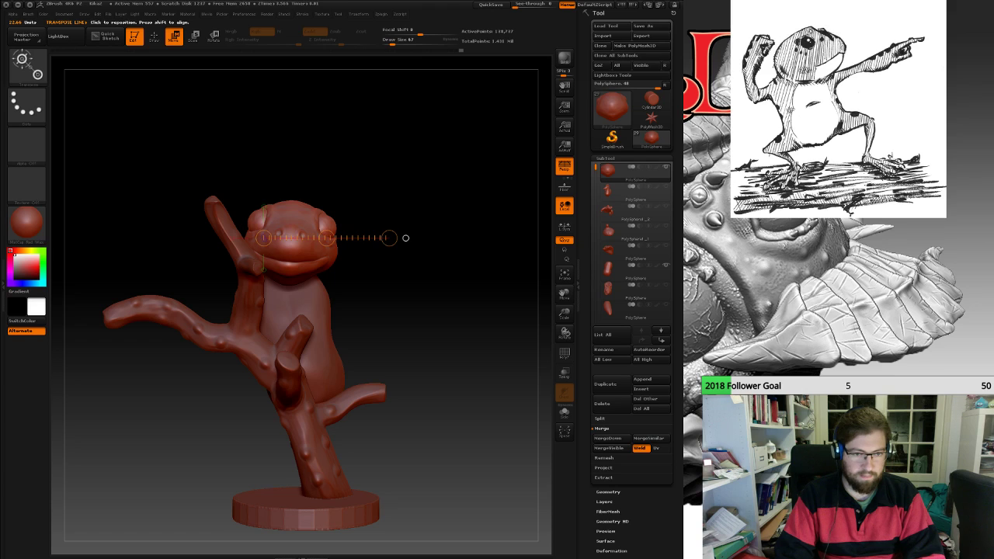
pyautogui.moveTo(450, 326)
pyautogui.mouseDown()
pyautogui.moveTo(233, 326)
pyautogui.moveTo(489, 329)
pyautogui.moveTo(334, 330)
pyautogui.moveTo(455, 331)
pyautogui.mouseUp()
pyautogui.moveTo(417, 232); pyautogui.dragTo(137, 228)
# Mask the lower part of the frog's torso using an enlarged brush.
pyautogui.click(153, 37)
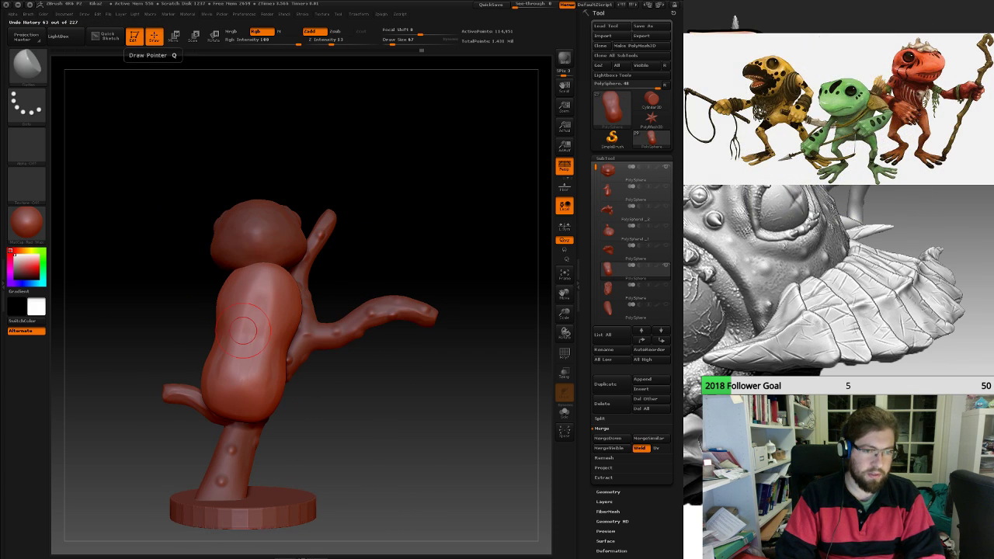
pyautogui.press('s')
pyautogui.moveTo(245, 362)
pyautogui.mouseDown()
pyautogui.moveTo(257, 362)
pyautogui.moveTo(247, 362)
pyautogui.moveTo(262, 392)
pyautogui.mouseUp()
pyautogui.moveTo(334, 412); pyautogui.dragTo(466, 405)
pyautogui.keyDown('ctrl'); pyautogui.moveTo(276, 389); pyautogui.dragTo(198, 400); pyautogui.keyUp('ctrl')
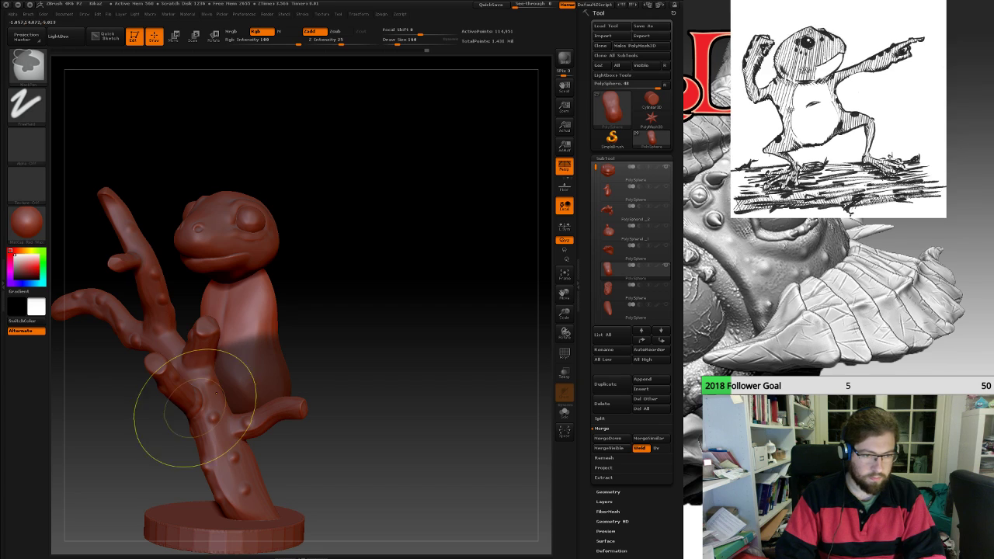
pyautogui.moveTo(116, 423); pyautogui.dragTo(256, 423)
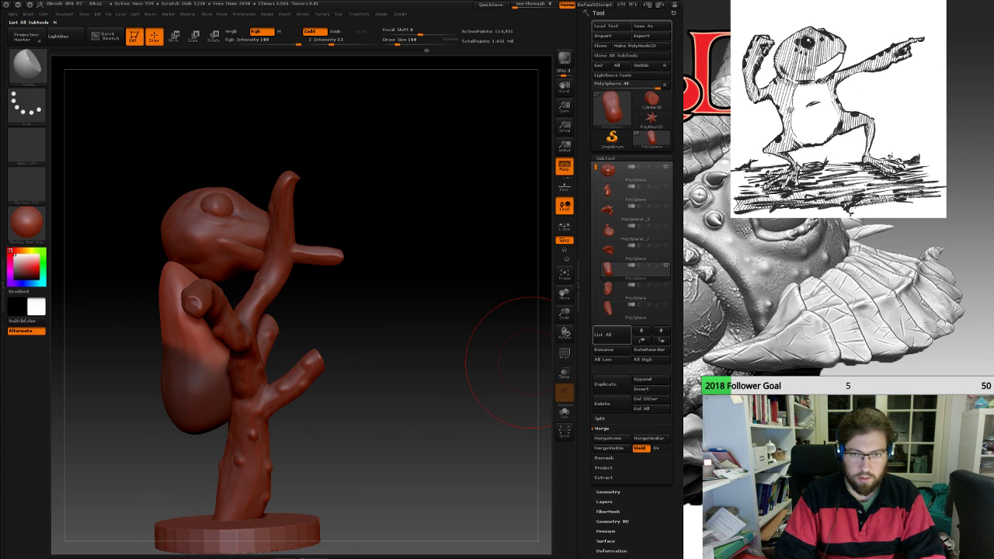
# Hide the branch and complete the mask across the front of the lower torso.
pyautogui.moveTo(596, 167); pyautogui.dragTo(595, 285)
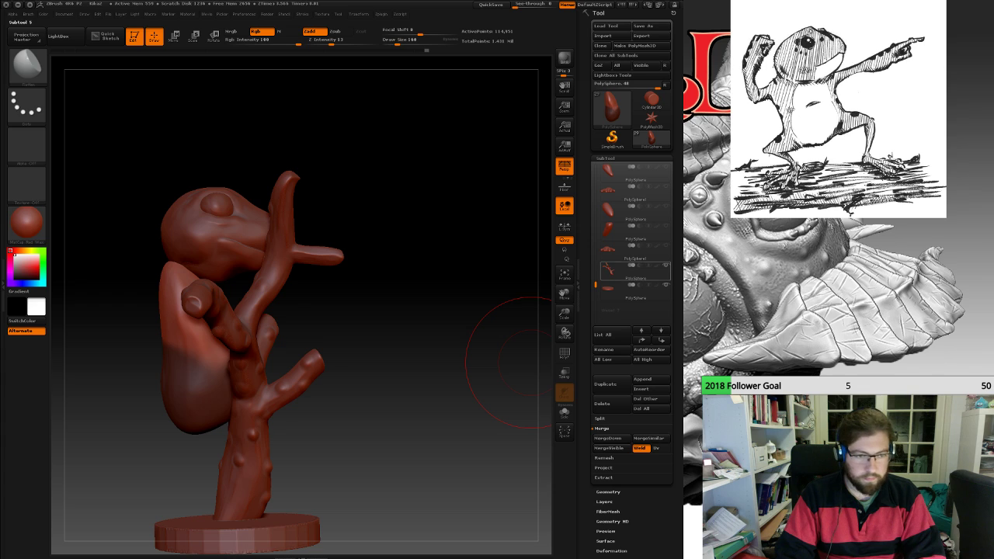
pyautogui.click(666, 265)
pyautogui.moveTo(391, 315); pyautogui.dragTo(260, 330)
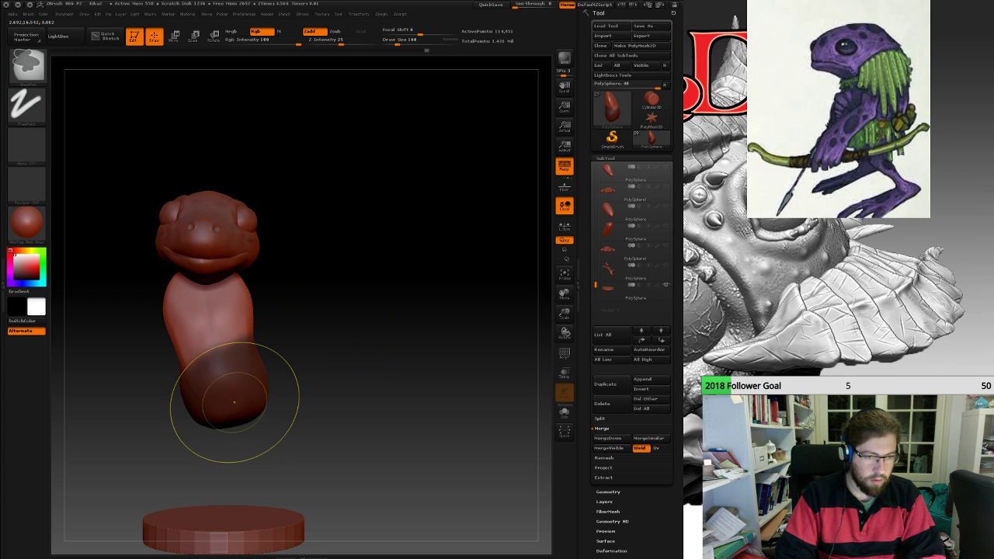
pyautogui.moveTo(235, 402)
pyautogui.keyDown('ctrl'); pyautogui.mouseDown()
pyautogui.moveTo(184, 404)
pyautogui.moveTo(342, 406)
pyautogui.moveTo(182, 405)
pyautogui.mouseUp(); pyautogui.keyUp('ctrl')
pyautogui.moveTo(172, 305); pyautogui.dragTo(180, 330)
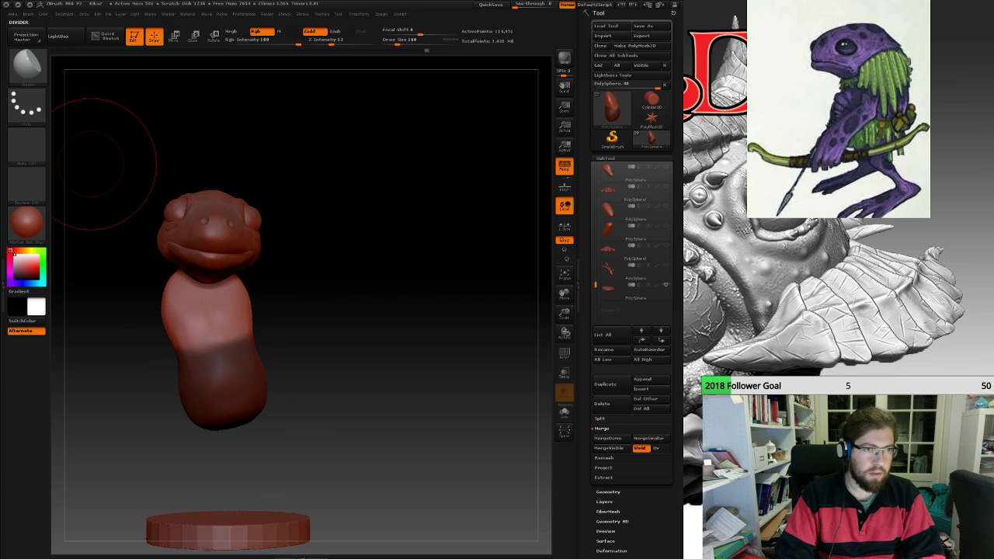
# Try to push in the side of the unmasked upper torso with the Move brush and undo the stroke.
pyautogui.click(27, 66)
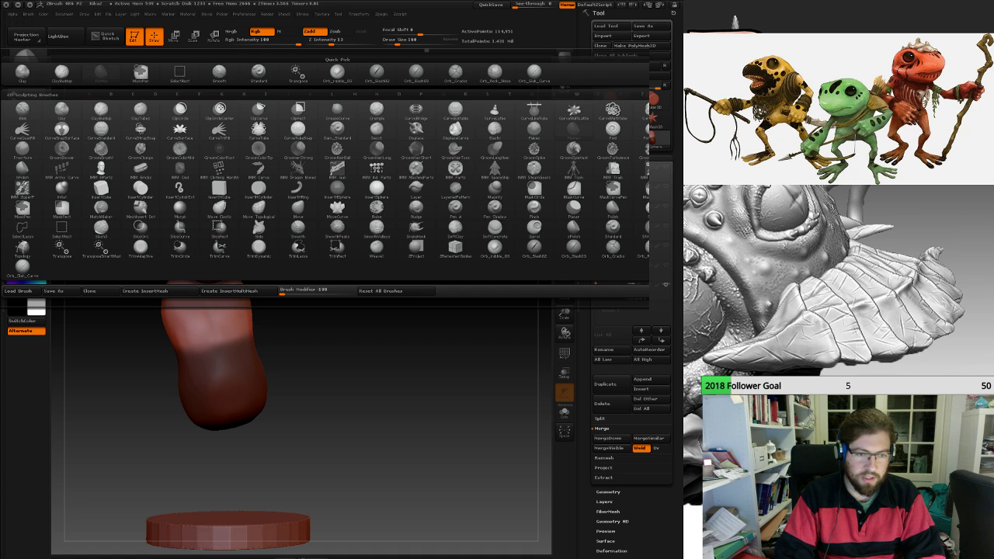
pyautogui.click(30, 72)
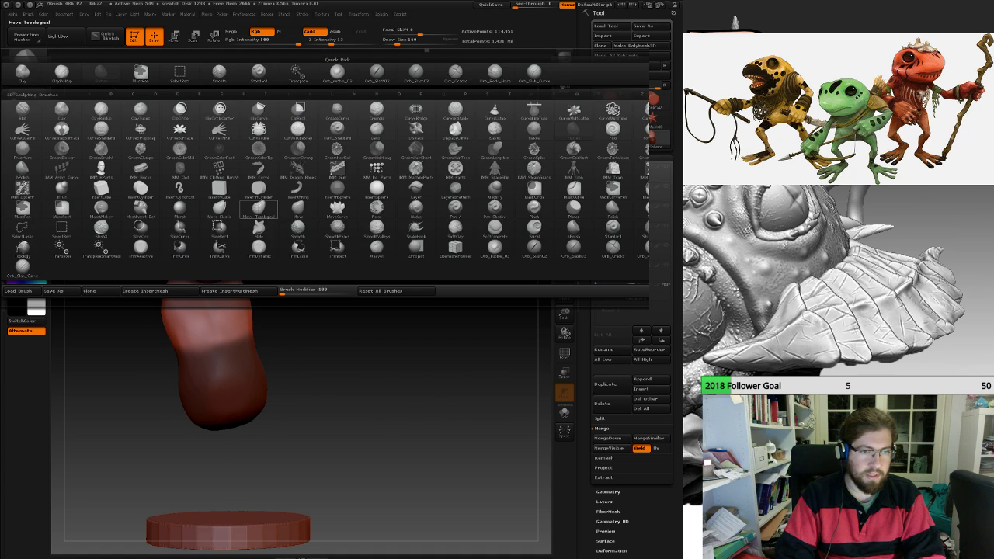
pyautogui.click(298, 207)
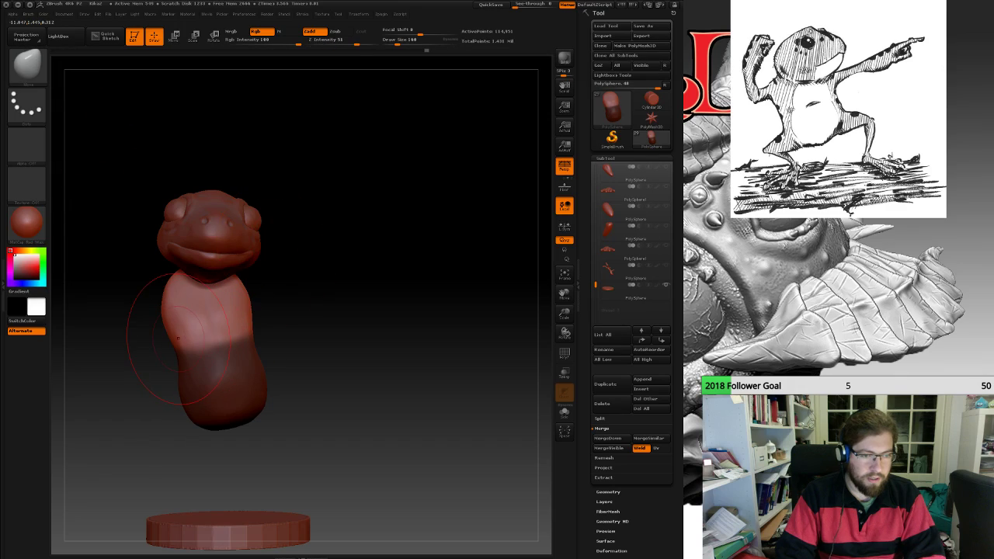
pyautogui.moveTo(179, 319); pyautogui.dragTo(183, 326)
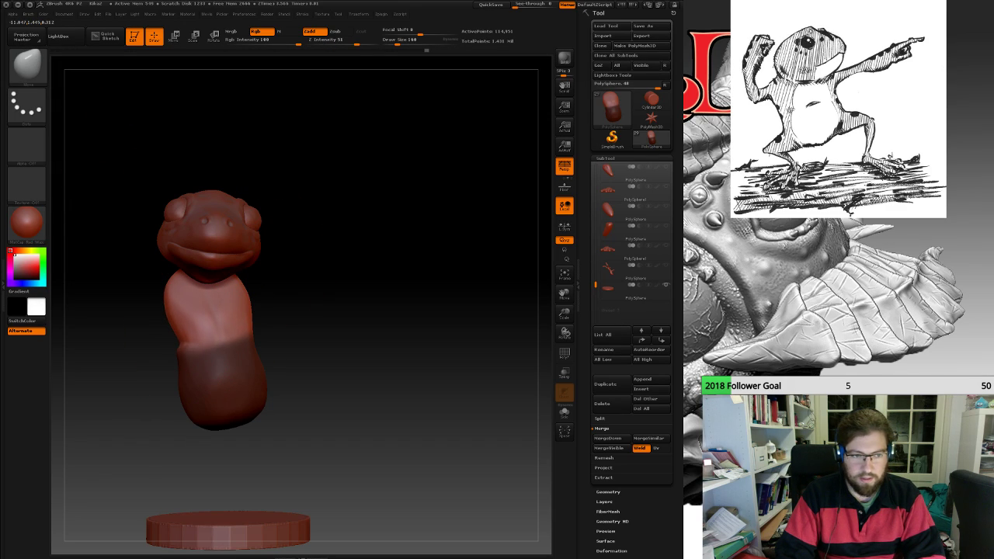
pyautogui.hotkey('ctrl', 'z')
# Rotate the unmasked upper torso sideways about the waist from the back view, and clear the torso's mask.
pyautogui.moveTo(307, 308); pyautogui.dragTo(419, 301)
pyautogui.keyDown('alt'); pyautogui.moveTo(272, 294); pyautogui.dragTo(353, 298); pyautogui.keyUp('alt')
pyautogui.click(213, 36)
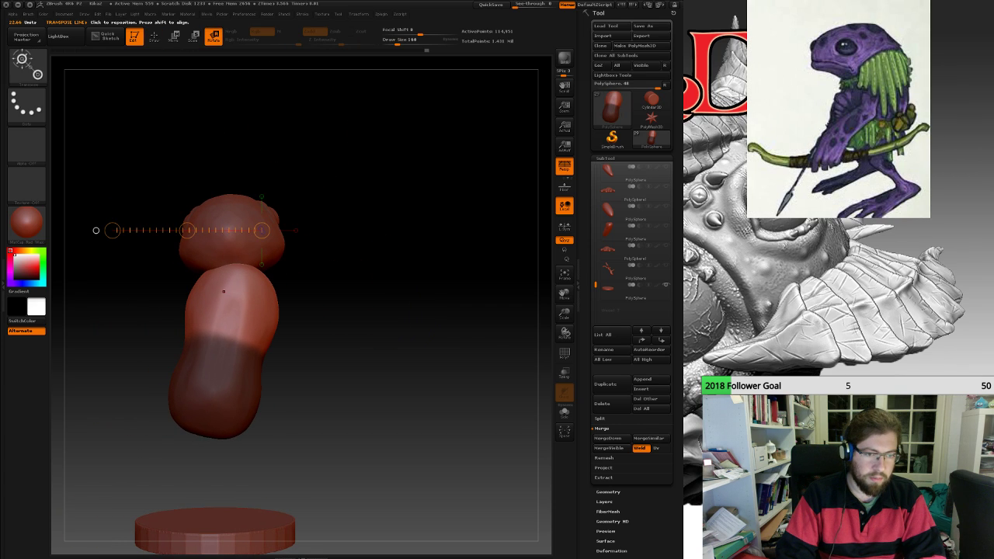
pyautogui.moveTo(229, 337); pyautogui.dragTo(229, 195)
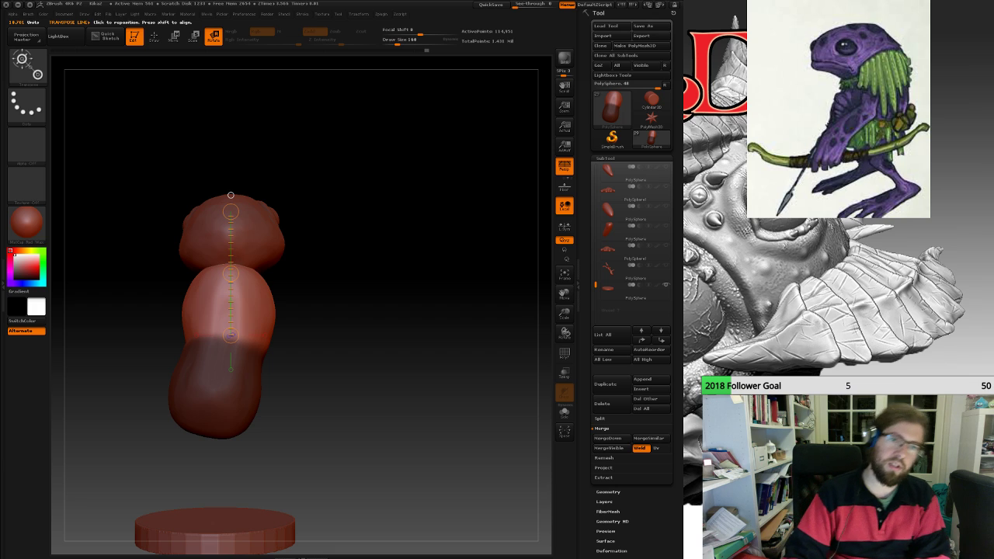
pyautogui.moveTo(349, 310); pyautogui.dragTo(497, 312)
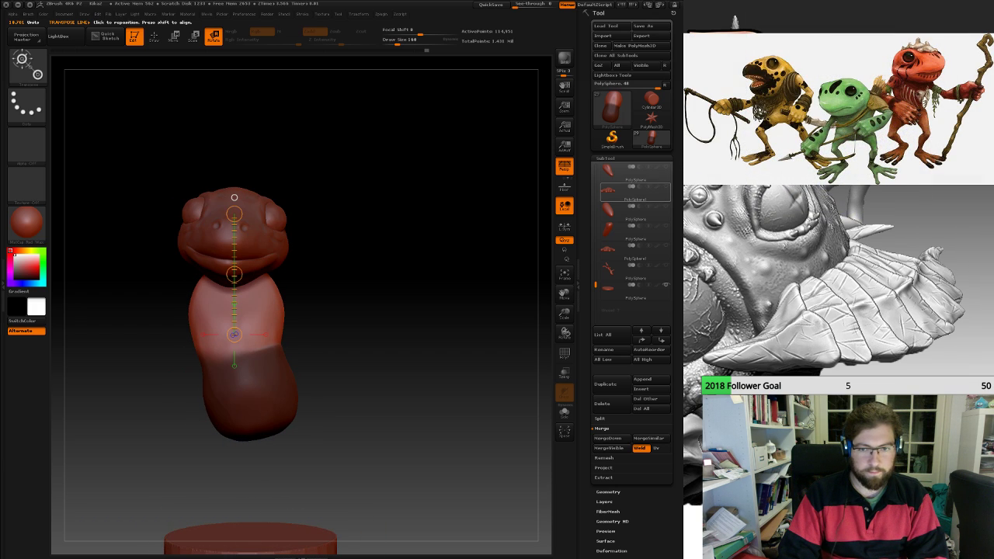
pyautogui.moveTo(595, 285); pyautogui.dragTo(596, 167)
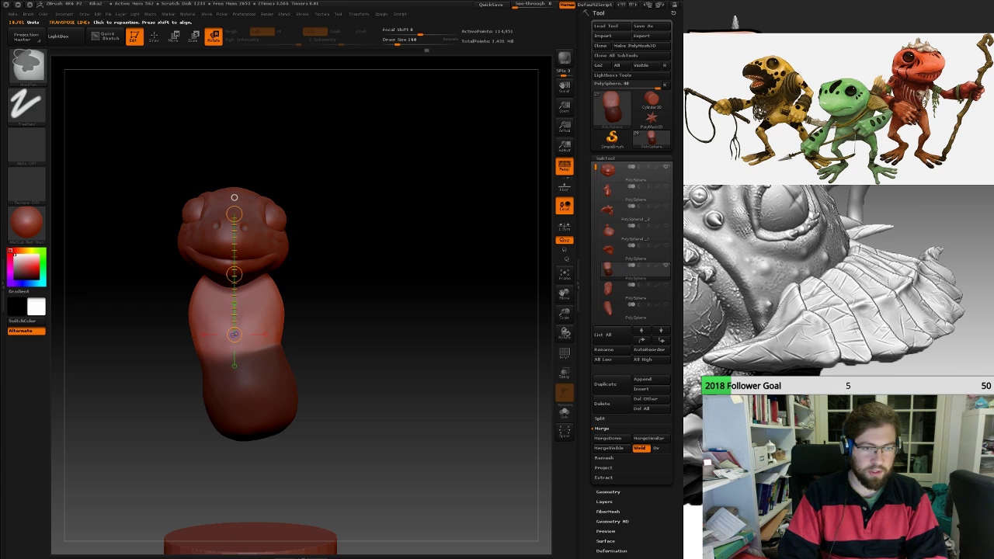
pyautogui.keyDown('ctrl'); pyautogui.moveTo(412, 311); pyautogui.dragTo(435, 334); pyautogui.keyUp('ctrl')
# Make the head the active subtool, shift it sideways over the torso and show the branch again.
pyautogui.click(635, 172)
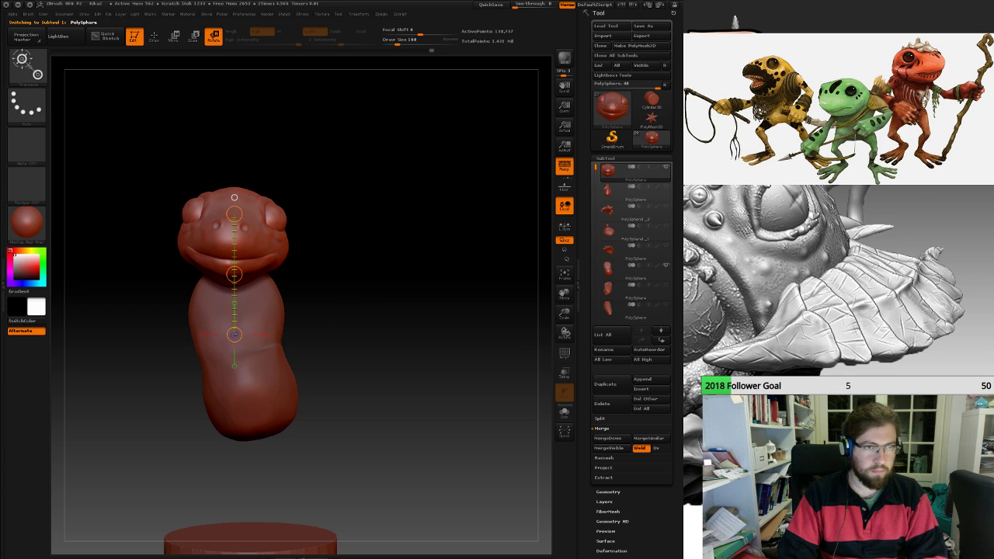
pyautogui.press('w')
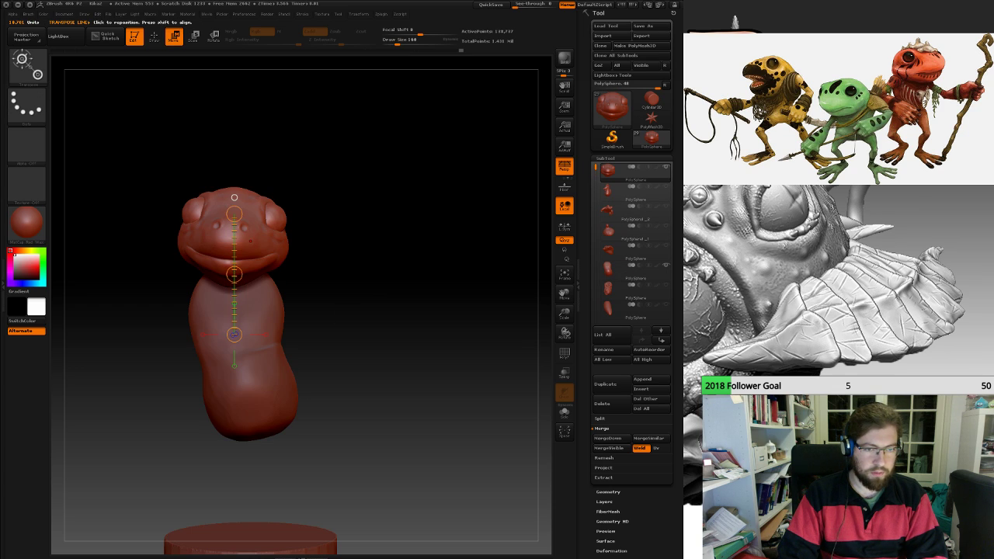
pyautogui.moveTo(250, 241)
pyautogui.keyDown('shift'); pyautogui.mouseDown()
pyautogui.moveTo(341, 241)
pyautogui.moveTo(304, 243)
pyautogui.mouseUp(); pyautogui.keyUp('shift')
pyautogui.moveTo(595, 167); pyautogui.dragTo(596, 297)
pyautogui.click(665, 266)
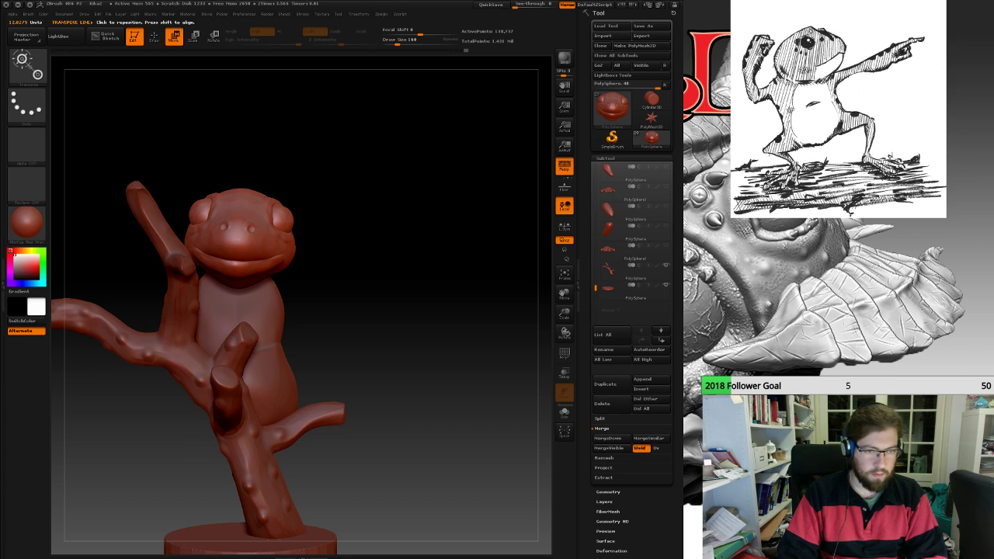
# Place the transpose line on the head and examine its seating on the torso and clearance from the branch.
pyautogui.keyDown('alt'); pyautogui.moveTo(435, 372); pyautogui.dragTo(435, 276); pyautogui.keyUp('alt')
pyautogui.moveTo(389, 310); pyautogui.dragTo(435, 412)
pyautogui.moveTo(466, 372); pyautogui.dragTo(518, 272)
pyautogui.moveTo(309, 189); pyautogui.dragTo(246, 165)
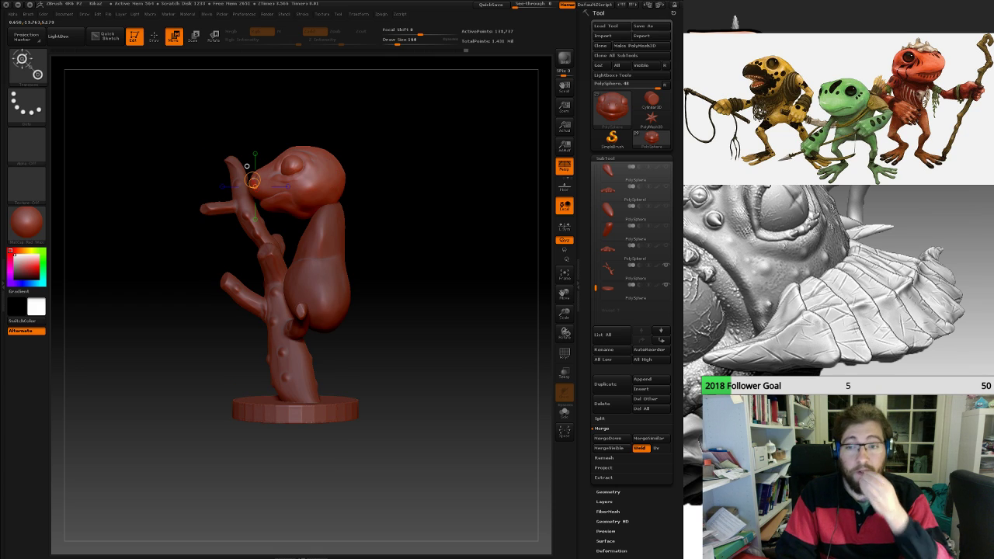
pyautogui.moveTo(247, 165); pyautogui.dragTo(325, 187)
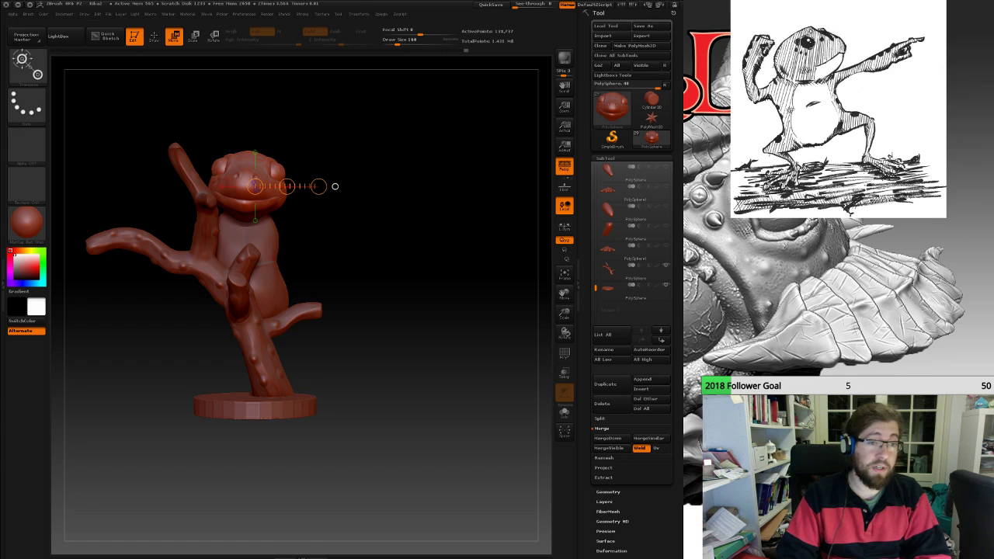
pyautogui.moveTo(420, 295); pyautogui.dragTo(349, 294)
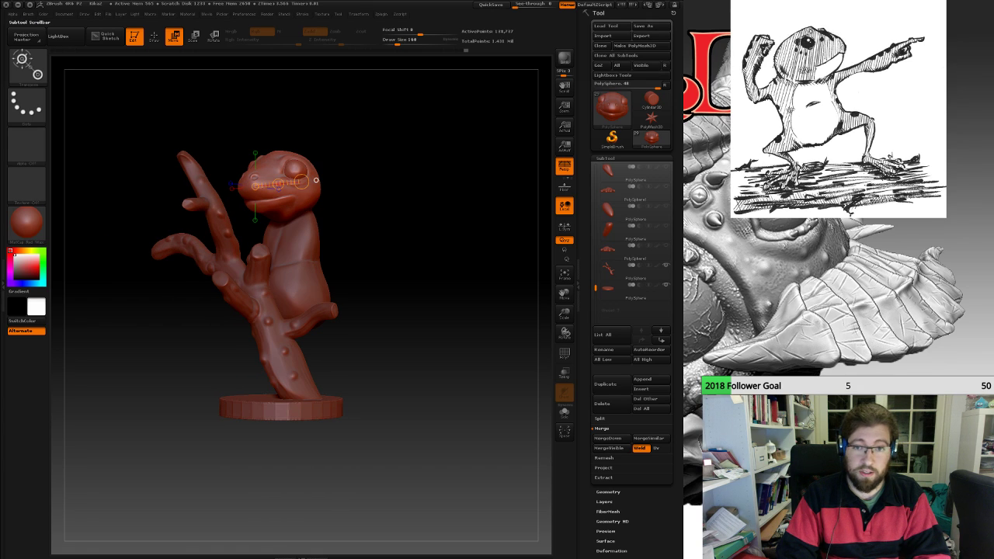
# Show the frog's right upper arm and move it down to the torso's shoulder with the transpose line.
pyautogui.moveTo(595, 287); pyautogui.dragTo(595, 184)
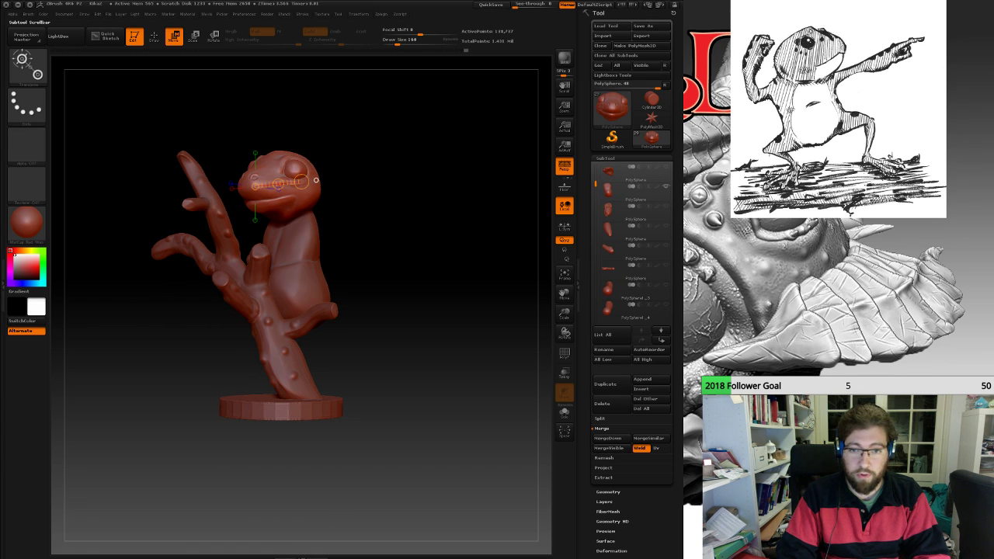
pyautogui.moveTo(396, 295); pyautogui.dragTo(477, 355)
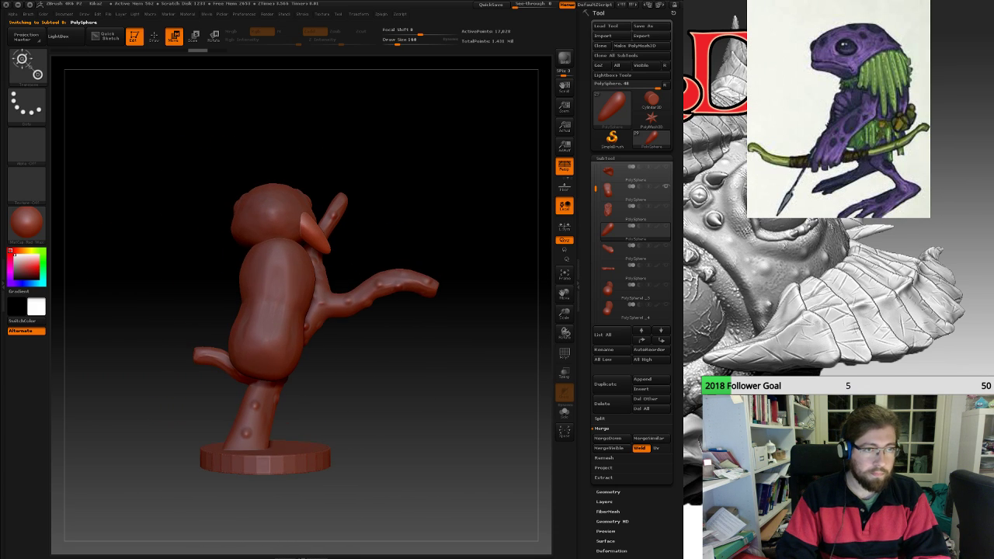
pyautogui.moveTo(314, 231); pyautogui.dragTo(313, 342)
pyautogui.moveTo(313, 284)
pyautogui.mouseDown()
pyautogui.moveTo(334, 344)
pyautogui.moveTo(327, 329)
pyautogui.mouseUp()
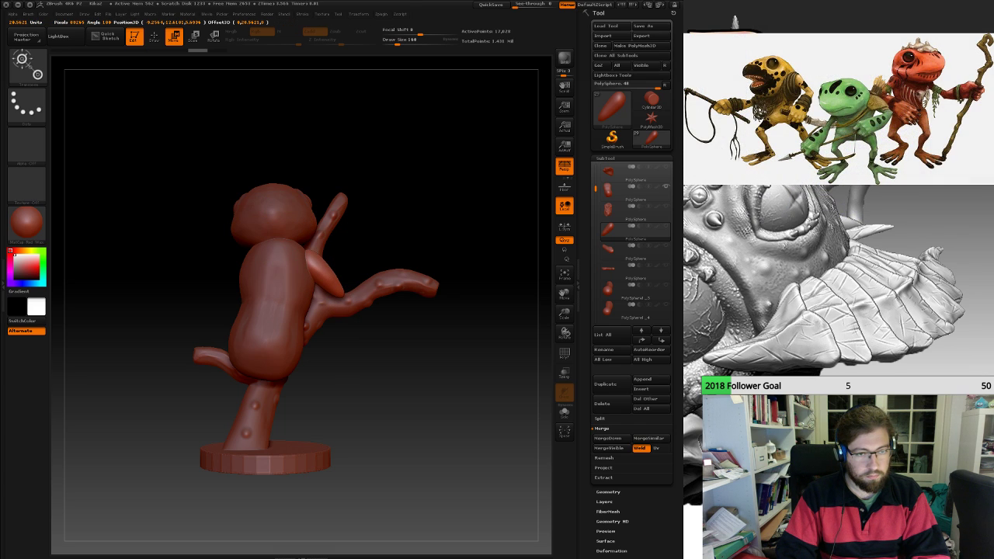
pyautogui.moveTo(466, 365); pyautogui.dragTo(354, 362)
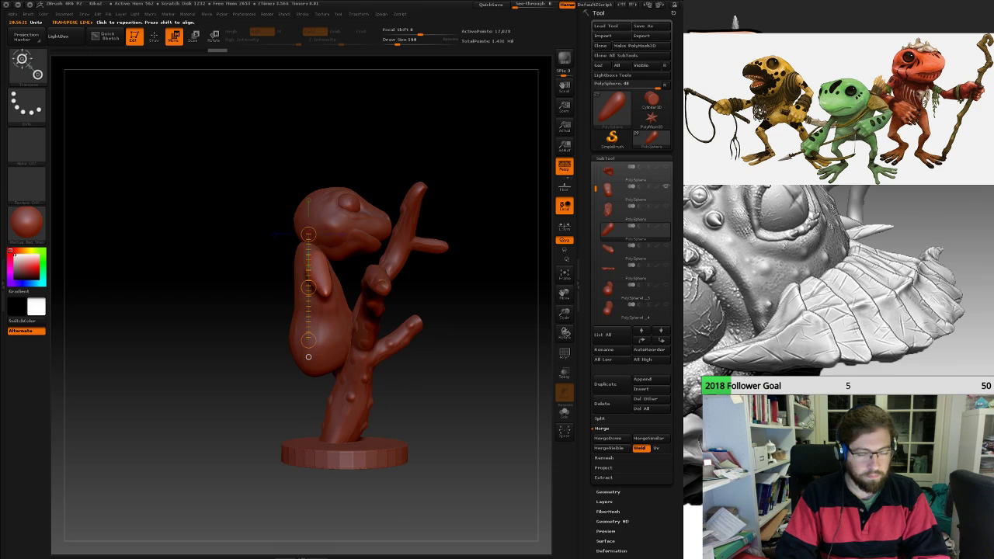
pyautogui.moveTo(465, 365); pyautogui.dragTo(540, 365)
# Make the right forearm active, turn the upper arm's visibility back on and rotate the forearm.
pyautogui.click(635, 250)
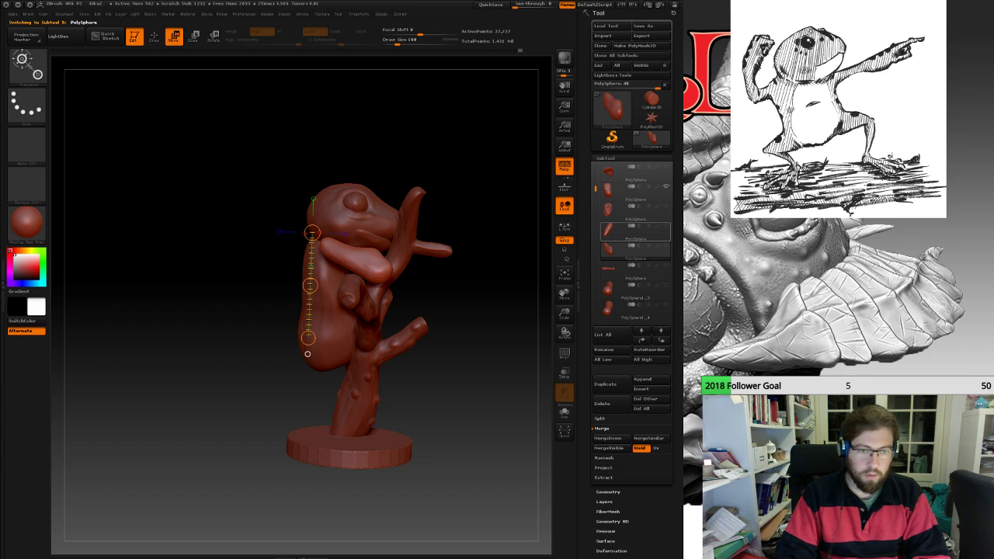
pyautogui.click(665, 226)
pyautogui.moveTo(466, 365); pyautogui.dragTo(501, 365)
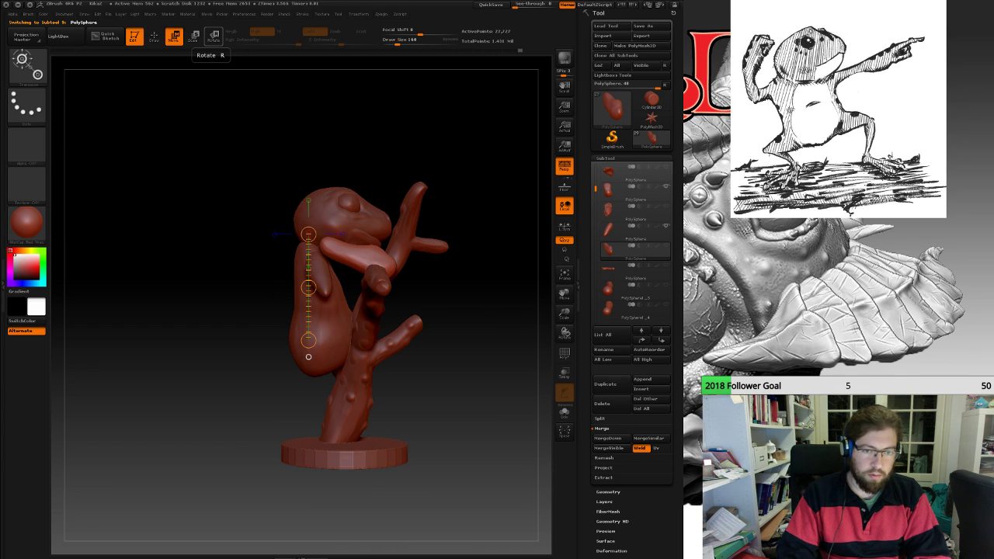
pyautogui.click(212, 37)
pyautogui.moveTo(466, 365); pyautogui.dragTo(427, 370)
pyautogui.moveTo(390, 266)
pyautogui.mouseDown()
pyautogui.moveTo(330, 253)
pyautogui.moveTo(345, 298)
pyautogui.moveTo(377, 195)
pyautogui.mouseUp()
# Move the right forearm outward, away from the head, beside the end of the upper arm.
pyautogui.press('w')
pyautogui.moveTo(377, 236); pyautogui.dragTo(392, 190)
pyautogui.moveTo(435, 357); pyautogui.dragTo(520, 359)
pyautogui.moveTo(393, 181); pyautogui.dragTo(376, 180)
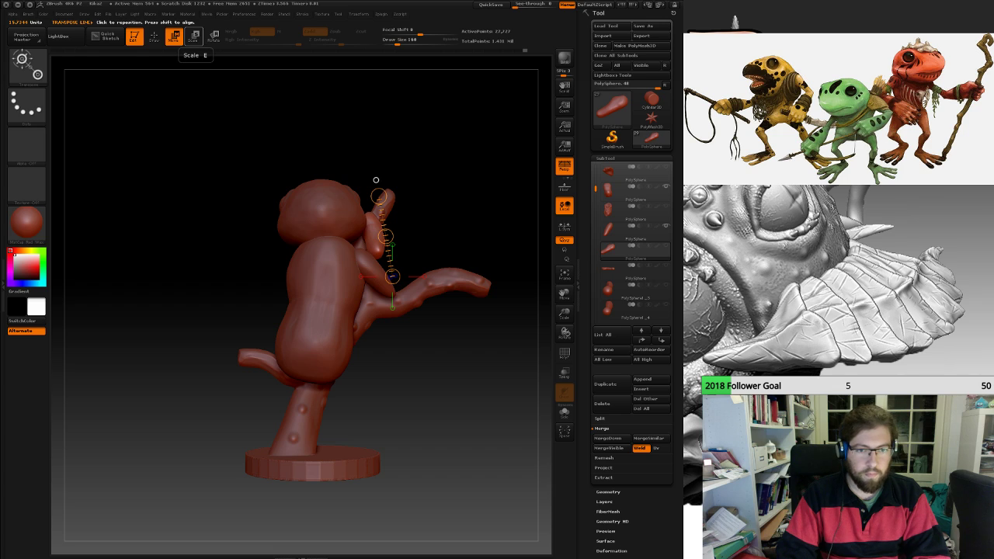
pyautogui.moveTo(373, 228)
pyautogui.mouseDown()
pyautogui.moveTo(471, 229)
pyautogui.moveTo(427, 229)
pyautogui.mouseUp()
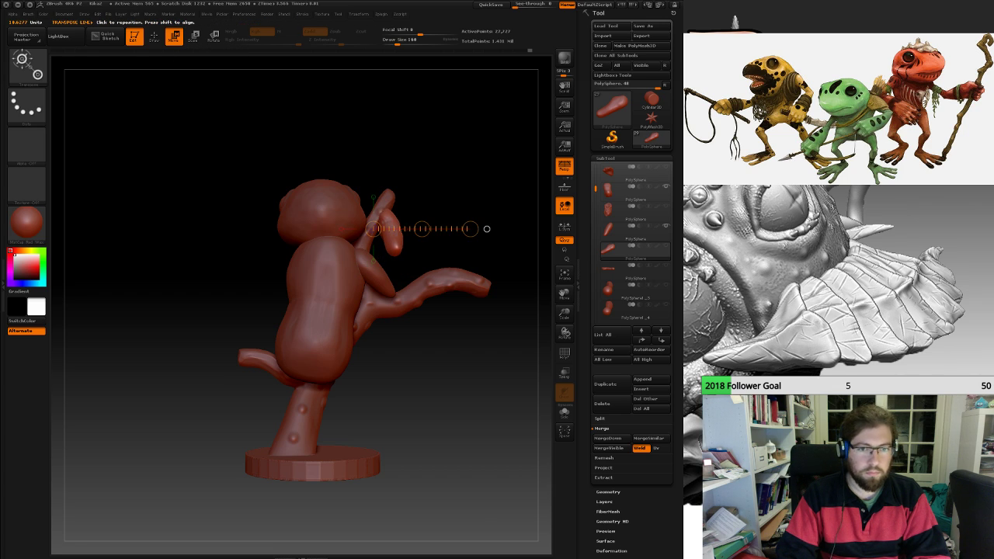
# Rotate the right forearm with a transpose line drawn from its elbow end, adjusting its tilt from the side.
pyautogui.press('r')
pyautogui.moveTo(481, 372); pyautogui.dragTo(483, 326)
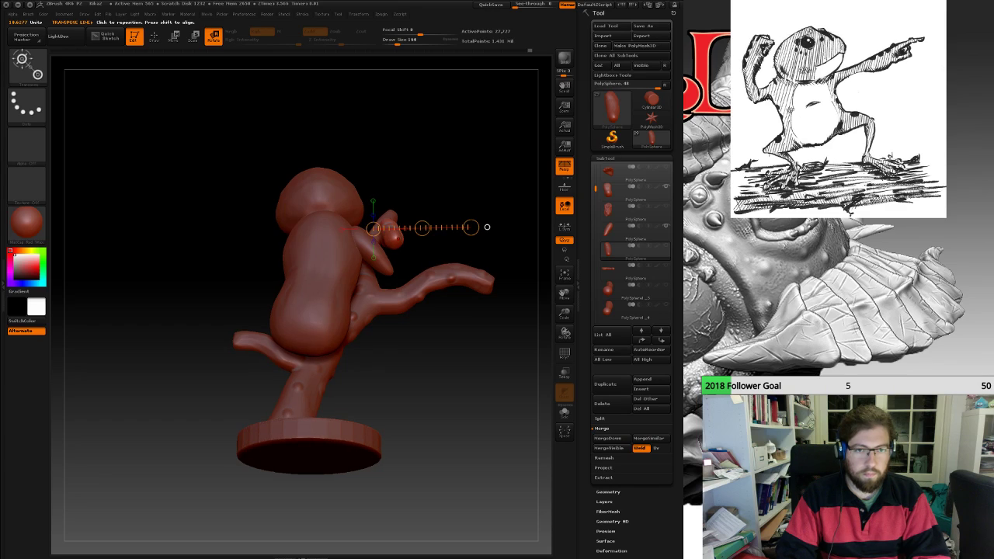
pyautogui.moveTo(395, 238)
pyautogui.mouseDown()
pyautogui.moveTo(384, 146)
pyautogui.moveTo(397, 149)
pyautogui.mouseUp()
pyautogui.moveTo(497, 373); pyautogui.dragTo(318, 382)
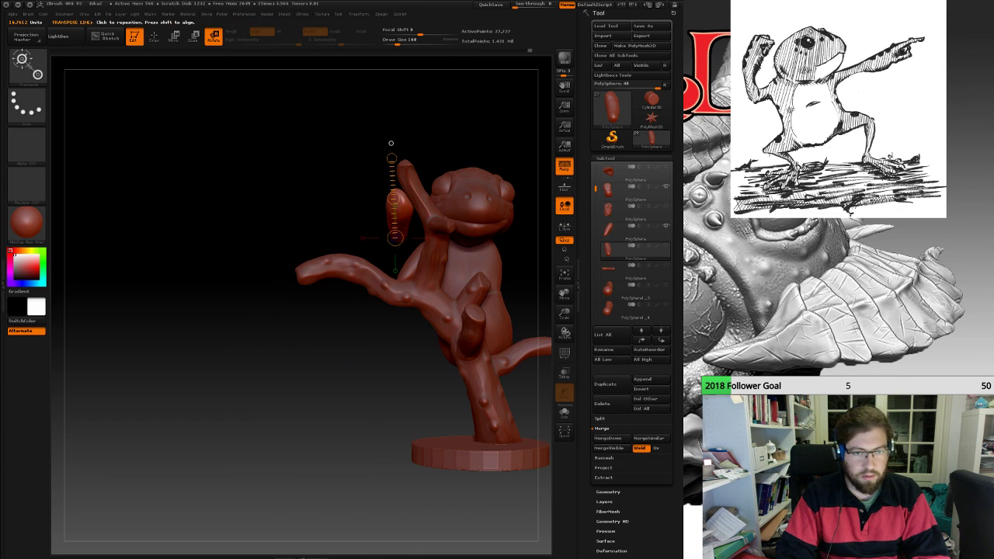
pyautogui.moveTo(390, 143); pyautogui.dragTo(321, 132)
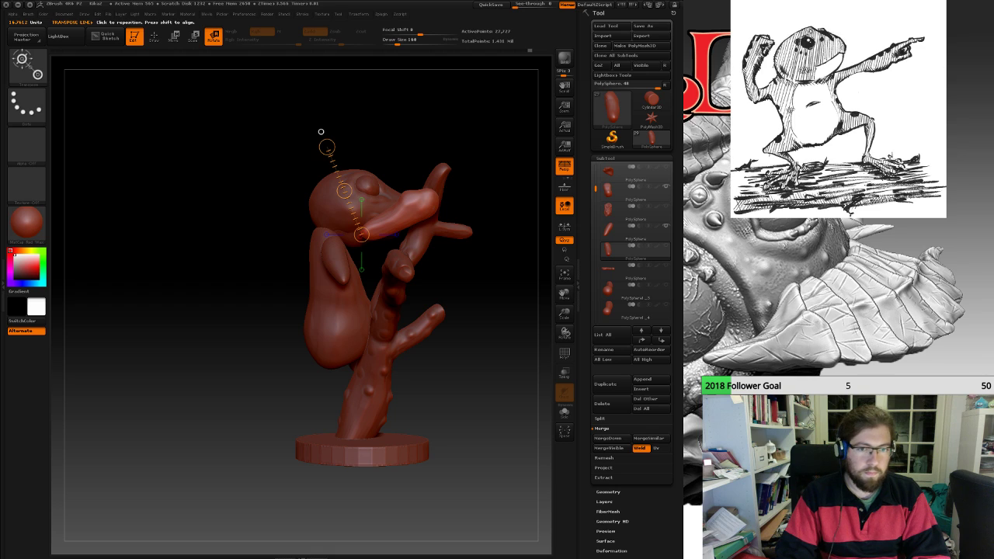
# Move the right forearm forward toward the branch in the side view.
pyautogui.press('w')
pyautogui.moveTo(384, 220)
pyautogui.mouseDown()
pyautogui.moveTo(486, 219)
pyautogui.moveTo(445, 223)
pyautogui.mouseUp()
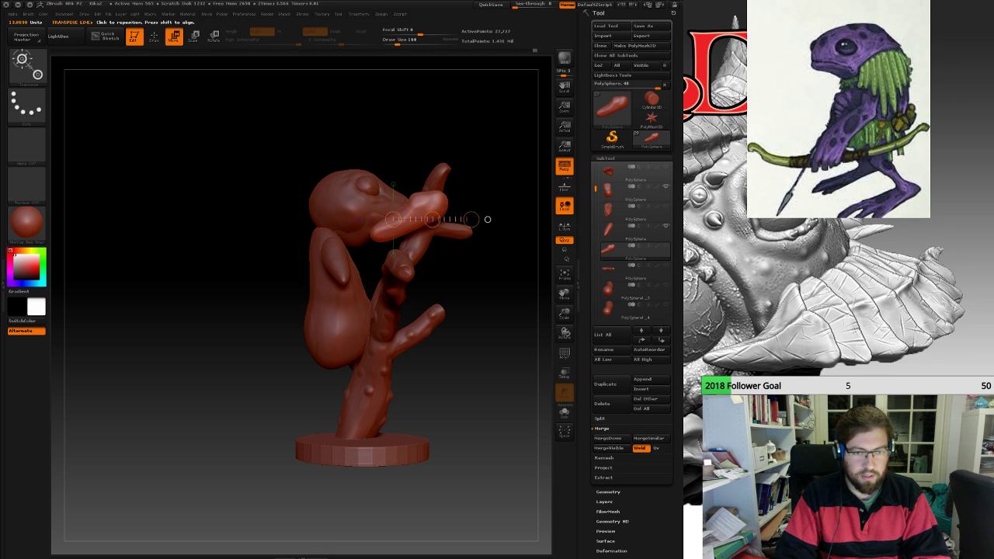
pyautogui.moveTo(466, 256); pyautogui.dragTo(533, 276)
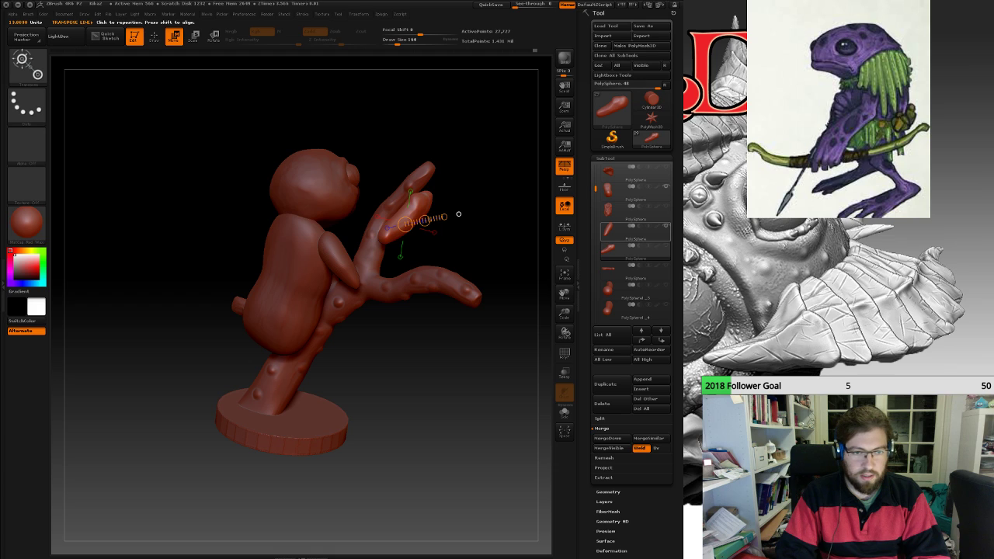
# Make the right upper arm active and rotate it about the shoulder to reach toward the forearm.
pyautogui.keyDown('alt'); pyautogui.click(337, 259); pyautogui.keyUp('alt')
pyautogui.moveTo(450, 349); pyautogui.dragTo(477, 347)
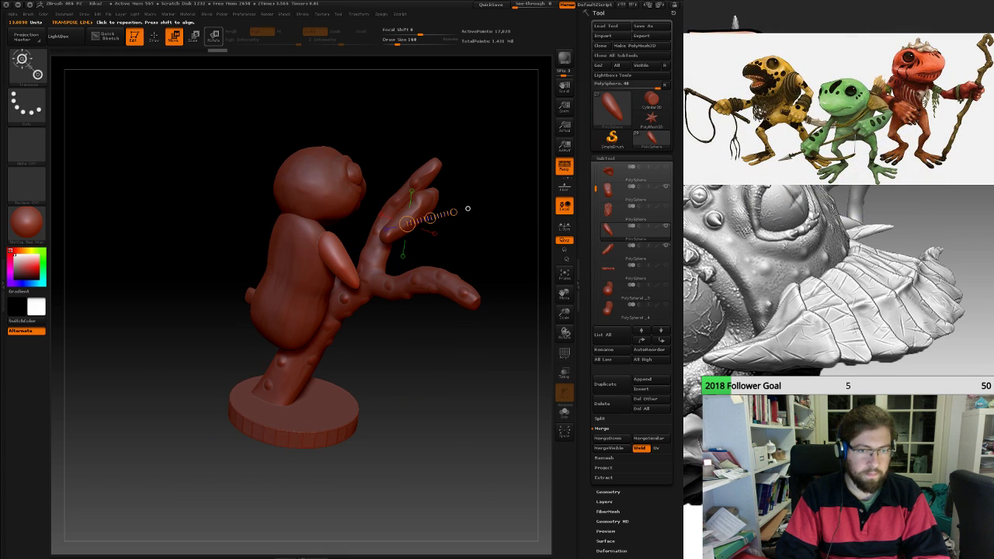
pyautogui.press('r')
pyautogui.moveTo(325, 237)
pyautogui.mouseDown()
pyautogui.moveTo(362, 292)
pyautogui.moveTo(390, 243)
pyautogui.mouseUp()
pyautogui.moveTo(435, 349); pyautogui.dragTo(403, 429)
pyautogui.moveTo(336, 241); pyautogui.dragTo(382, 240)
pyautogui.moveTo(397, 359)
pyautogui.mouseDown()
pyautogui.moveTo(396, 288)
pyautogui.moveTo(166, 284)
pyautogui.mouseUp()
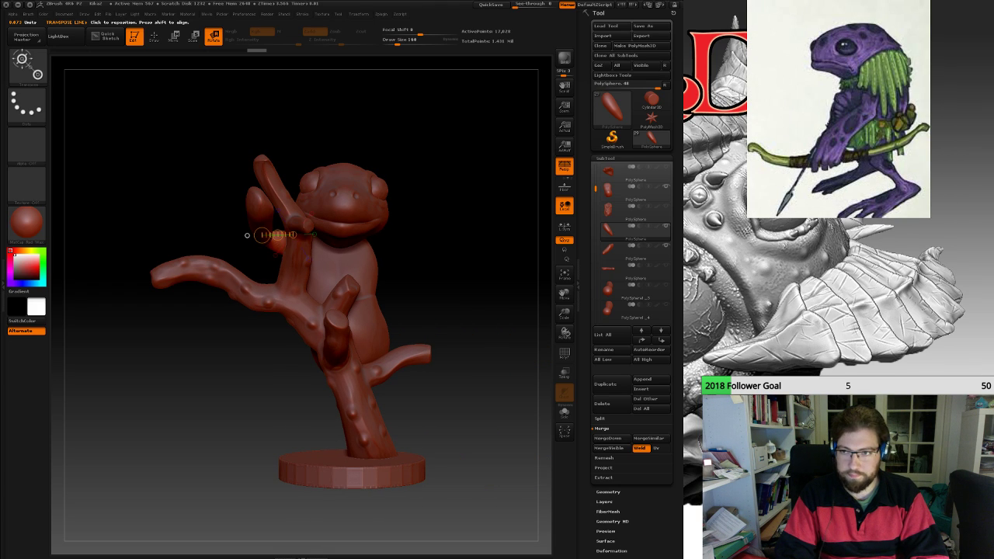
# Move the right upper arm slightly forward so its end meets the elbow end of the forearm.
pyautogui.moveTo(194, 357)
pyautogui.mouseDown()
pyautogui.moveTo(116, 357)
pyautogui.moveTo(287, 357)
pyautogui.moveTo(194, 357)
pyautogui.mouseUp()
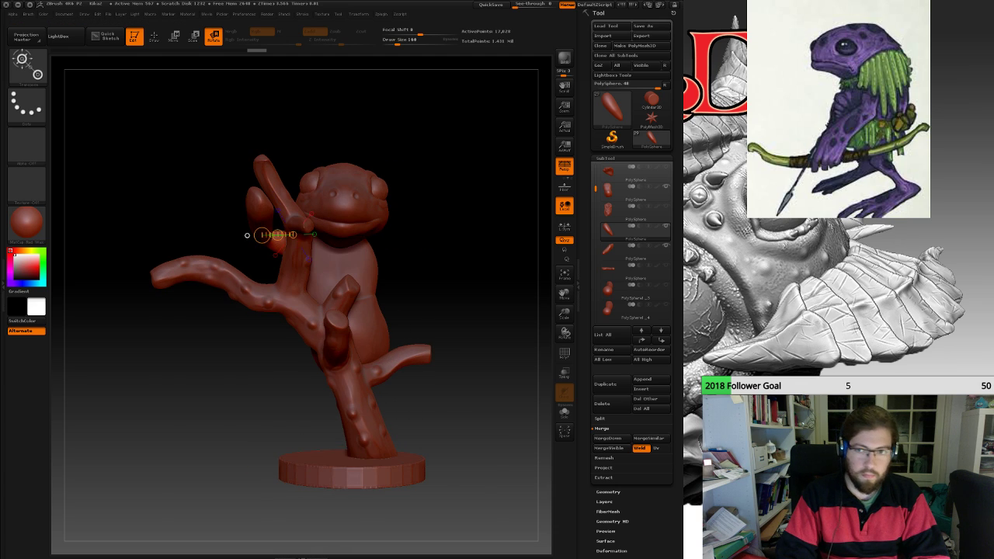
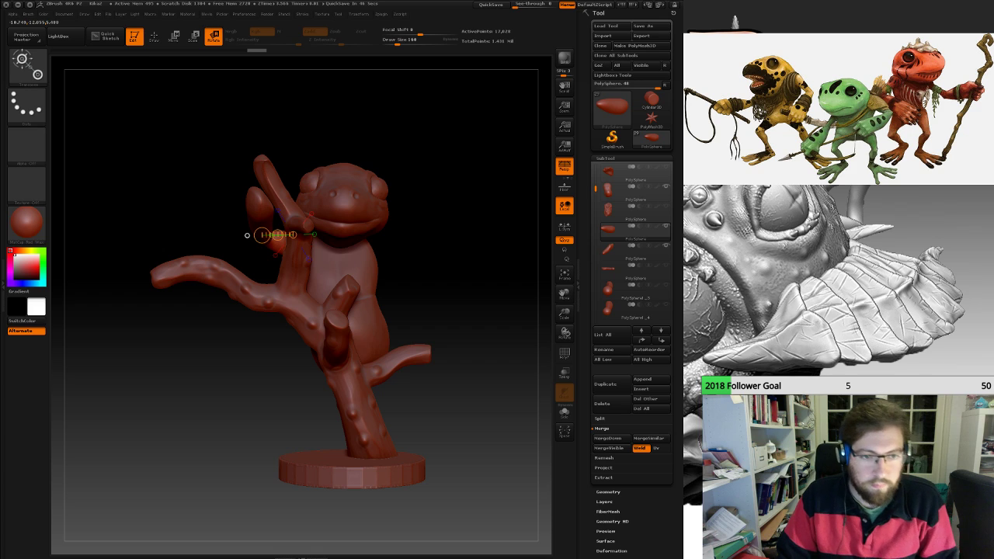
pyautogui.moveTo(194, 372)
pyautogui.mouseDown()
pyautogui.moveTo(214, 434)
pyautogui.moveTo(256, 404)
pyautogui.moveTo(198, 377)
pyautogui.mouseUp()
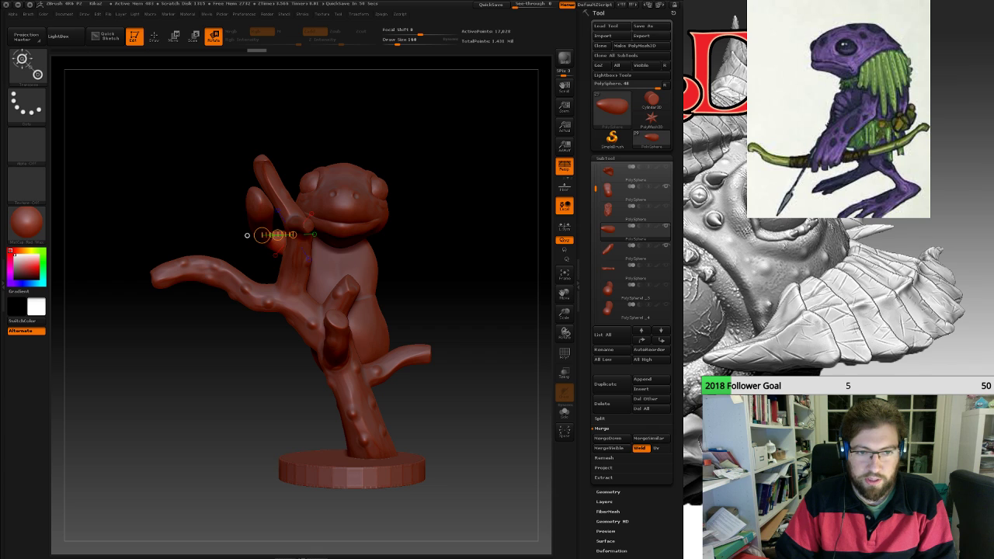
pyautogui.moveTo(435, 388)
pyautogui.mouseDown()
pyautogui.moveTo(512, 389)
pyautogui.moveTo(439, 389)
pyautogui.moveTo(513, 388)
pyautogui.moveTo(447, 384)
pyautogui.moveTo(458, 377)
pyautogui.moveTo(497, 427)
pyautogui.moveTo(466, 412)
pyautogui.moveTo(466, 369)
pyautogui.moveTo(352, 382)
pyautogui.moveTo(394, 385)
pyautogui.moveTo(394, 479)
pyautogui.mouseUp()
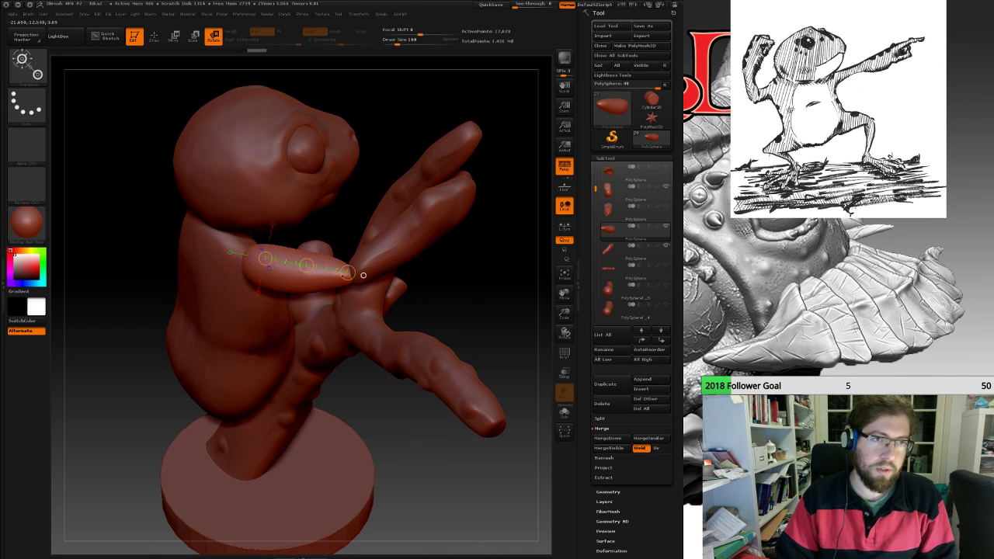
pyautogui.press('w')
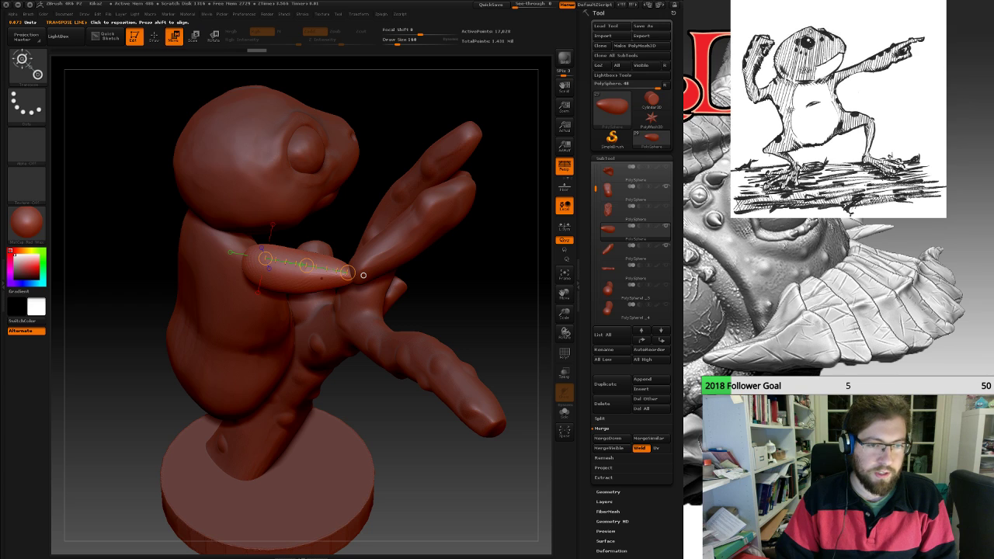
pyautogui.moveTo(308, 266); pyautogui.dragTo(310, 270)
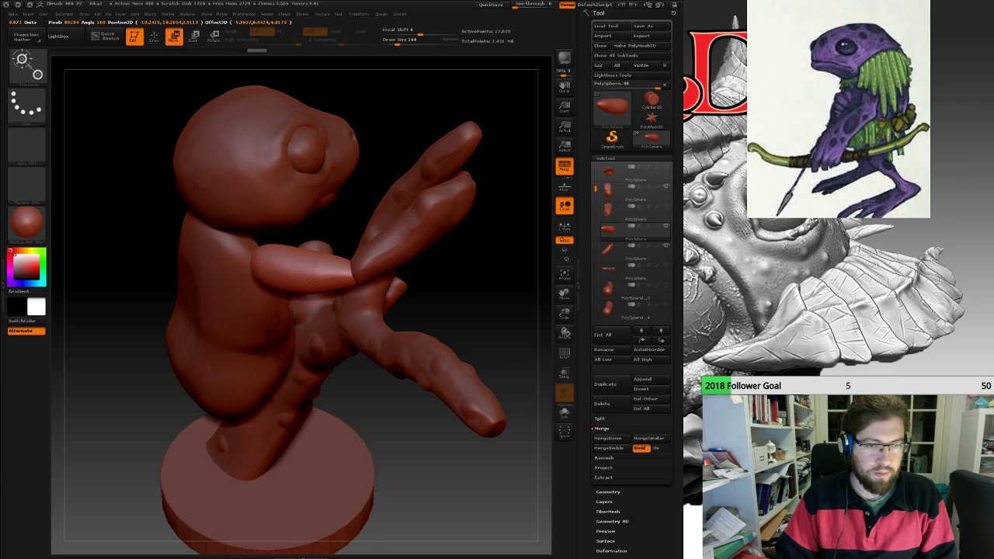
pyautogui.moveTo(404, 489); pyautogui.dragTo(439, 474)
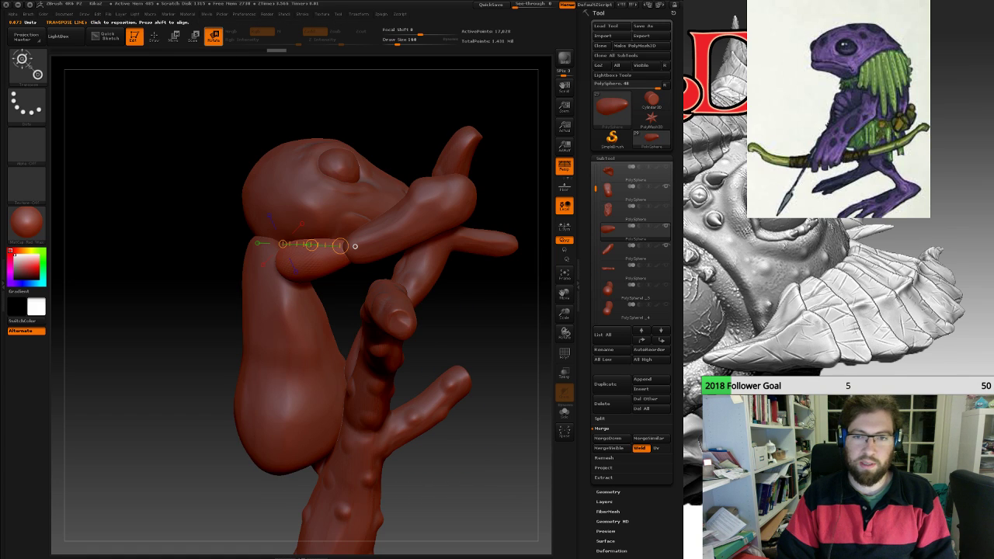
# Make the torso active and rotate it about its lower end, leaning it forward and toward the right arm.
pyautogui.click(632, 193)
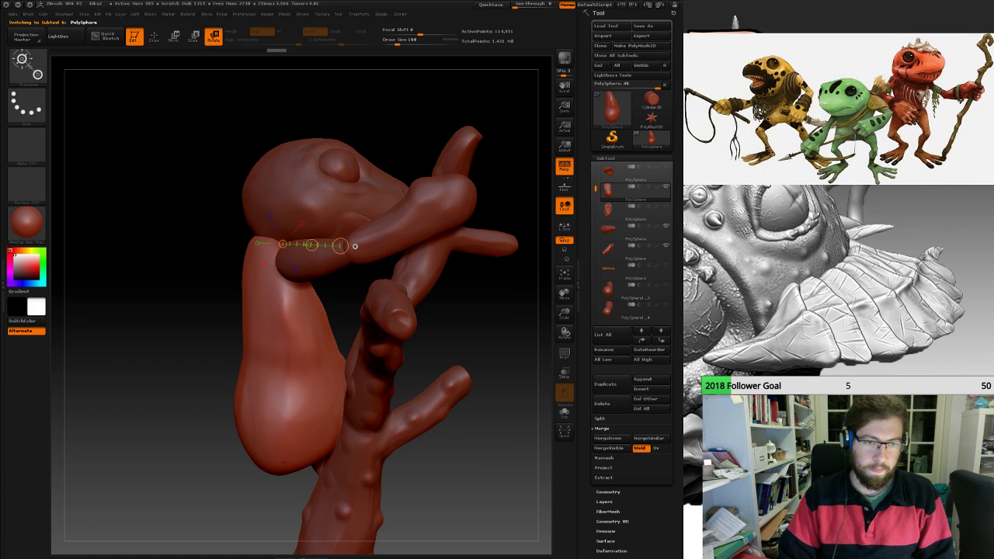
pyautogui.keyDown('shift'); pyautogui.moveTo(283, 463); pyautogui.dragTo(291, 212); pyautogui.keyUp('shift')
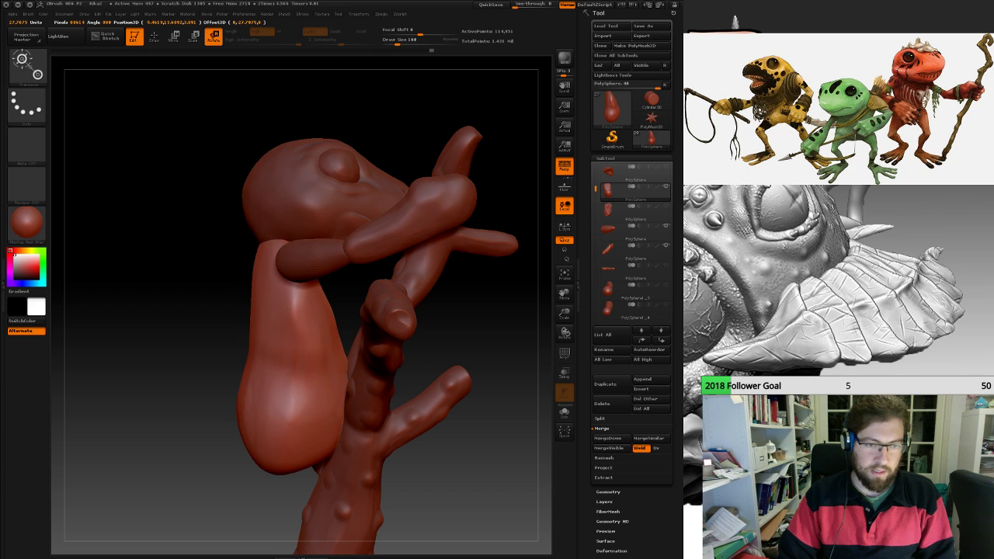
pyautogui.moveTo(167, 317); pyautogui.dragTo(299, 313)
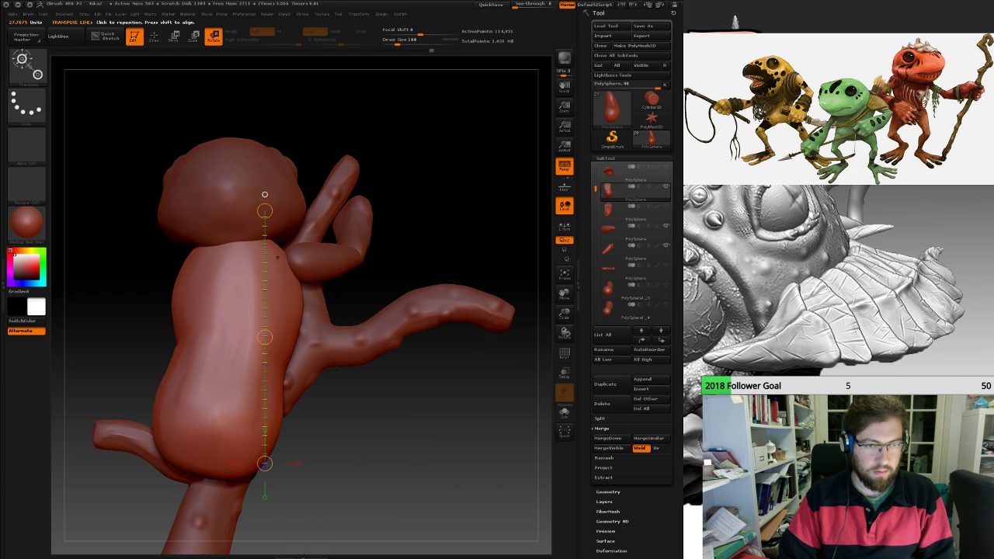
pyautogui.moveTo(265, 212); pyautogui.dragTo(274, 211)
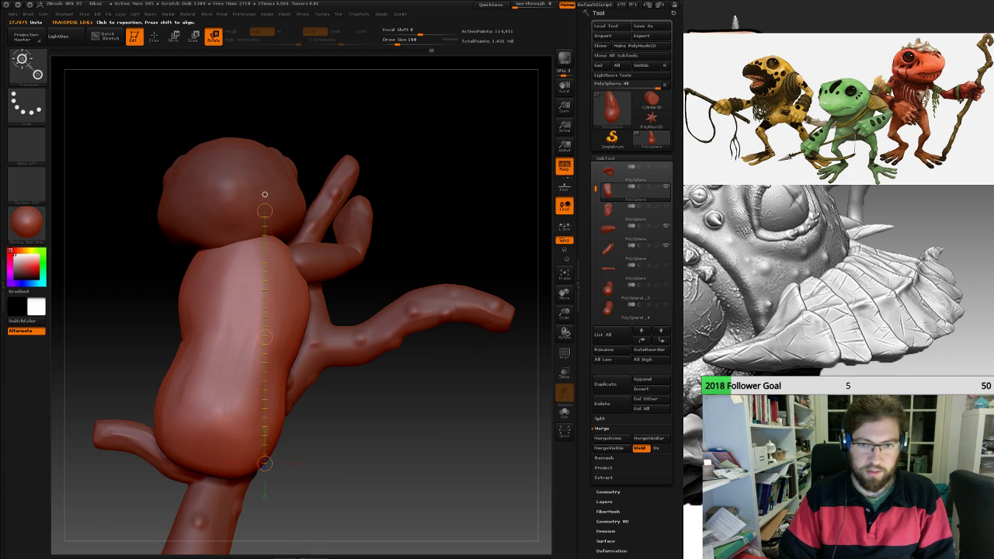
# Make the head active and rotate it slightly with the transpose line to follow the torso's lean.
pyautogui.moveTo(596, 188); pyautogui.dragTo(596, 167)
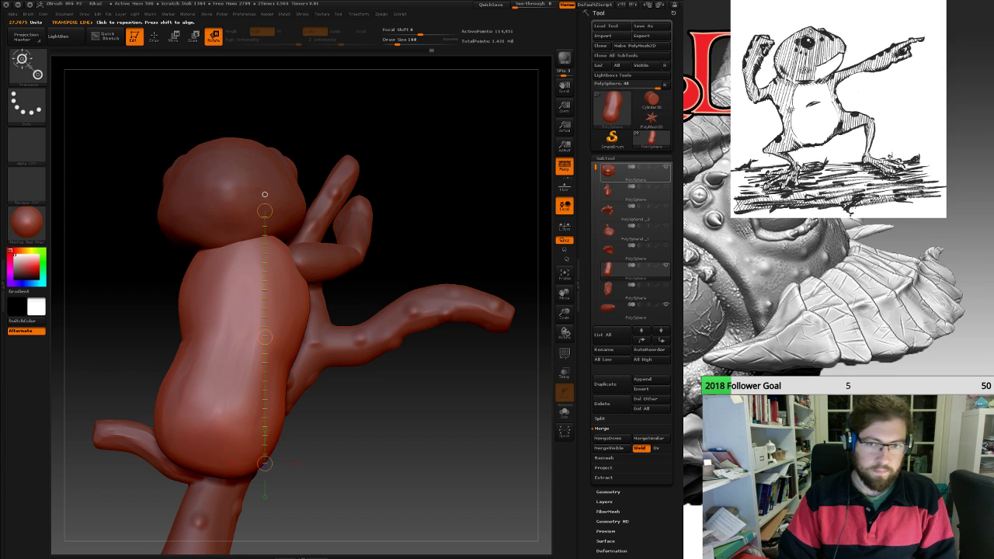
pyautogui.keyDown('alt'); pyautogui.click(265, 194); pyautogui.keyUp('alt')
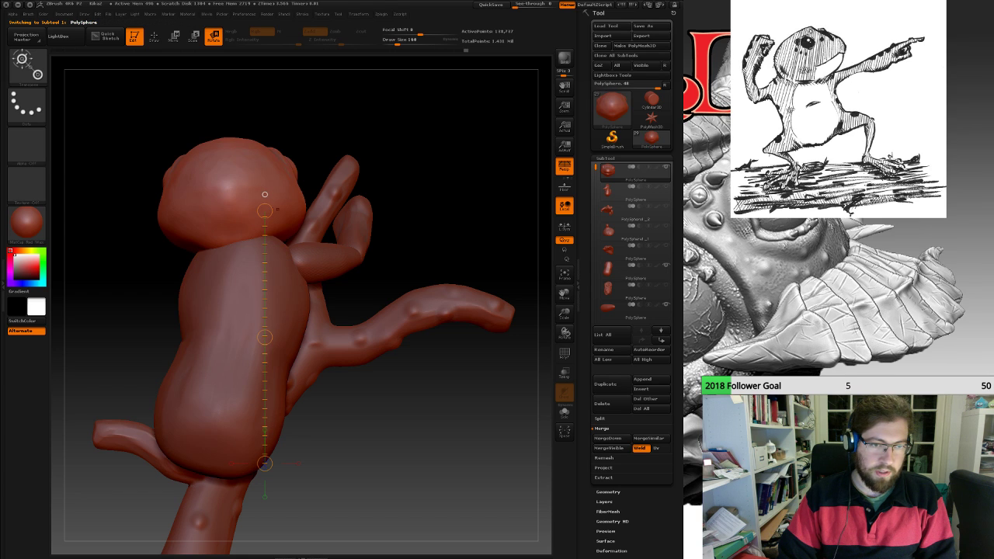
pyautogui.moveTo(229, 148); pyautogui.dragTo(247, 146)
pyautogui.moveTo(466, 435)
pyautogui.mouseDown()
pyautogui.moveTo(265, 435)
pyautogui.moveTo(192, 383)
pyautogui.moveTo(184, 312)
pyautogui.moveTo(264, 312)
pyautogui.moveTo(175, 330)
pyautogui.moveTo(253, 337)
pyautogui.mouseUp()
pyautogui.moveTo(231, 151); pyautogui.dragTo(218, 156)
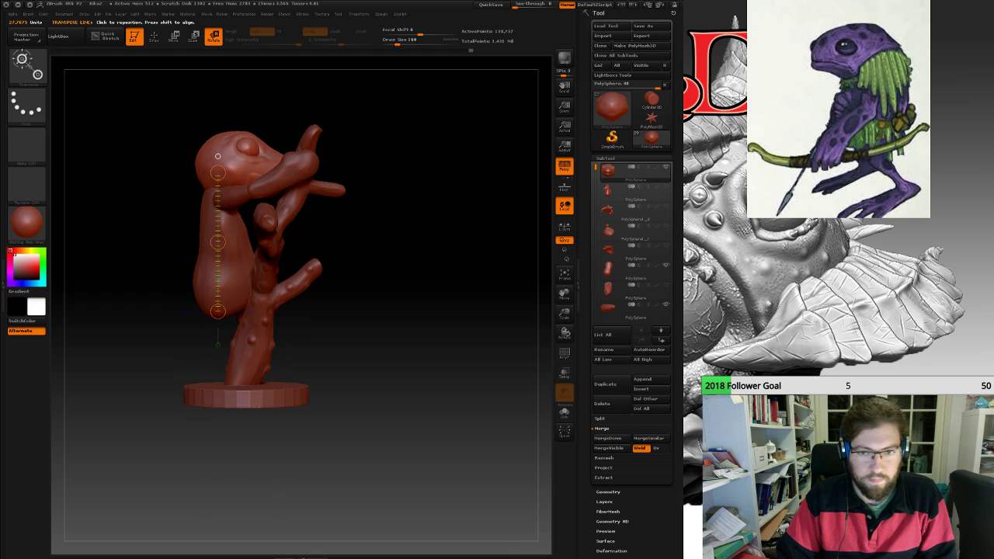
# Make the right forearm active and rotate it about its elbow end from the front view.
pyautogui.moveTo(596, 167); pyautogui.dragTo(596, 171)
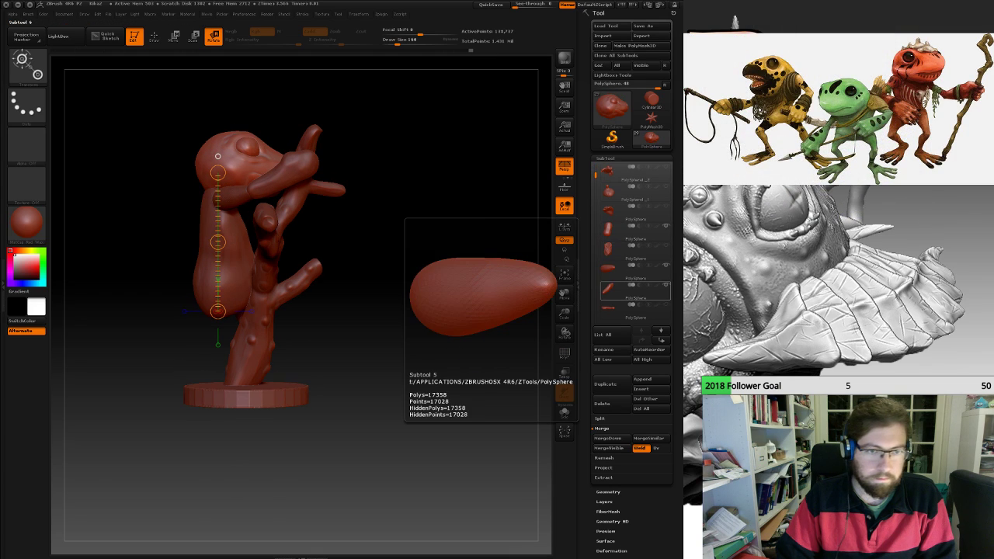
pyautogui.click(613, 289)
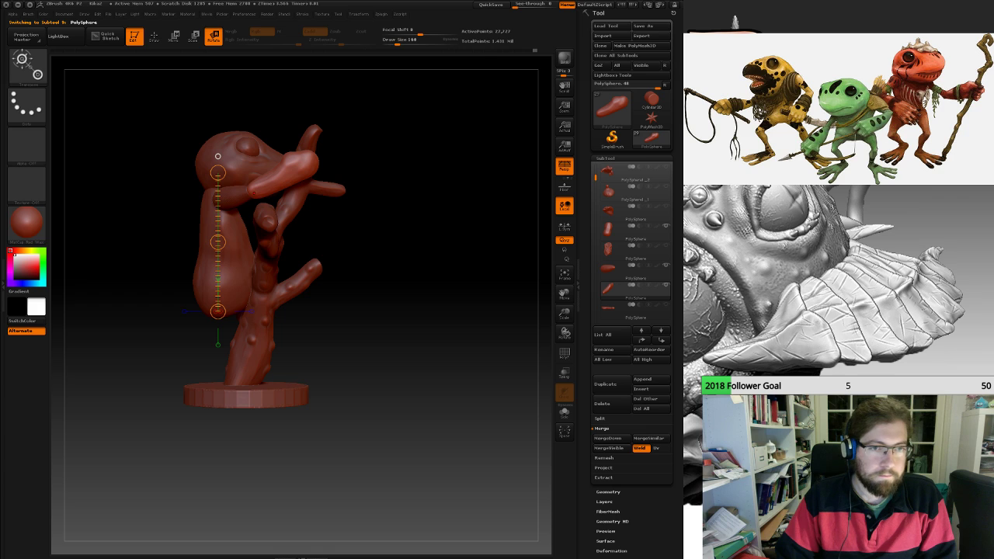
pyautogui.moveTo(254, 189)
pyautogui.mouseDown()
pyautogui.moveTo(324, 156)
pyautogui.moveTo(347, 172)
pyautogui.moveTo(336, 330)
pyautogui.moveTo(356, 318)
pyautogui.moveTo(367, 300)
pyautogui.moveTo(346, 283)
pyautogui.moveTo(363, 309)
pyautogui.moveTo(348, 305)
pyautogui.moveTo(361, 296)
pyautogui.moveTo(301, 258)
pyautogui.moveTo(233, 233)
pyautogui.moveTo(193, 190)
pyautogui.mouseUp()
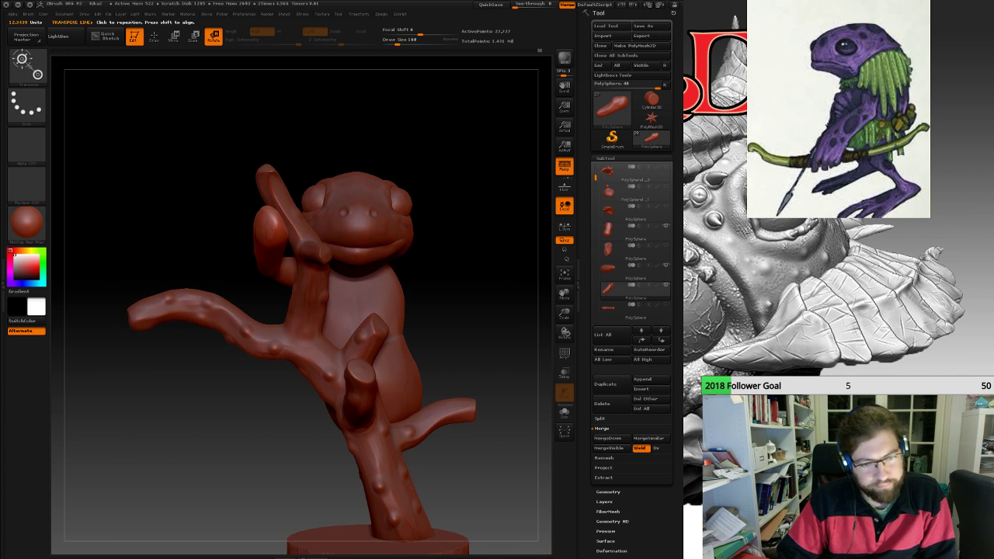
pyautogui.moveTo(254, 212)
pyautogui.mouseDown()
pyautogui.moveTo(368, 231)
pyautogui.moveTo(221, 226)
pyautogui.moveTo(271, 219)
pyautogui.moveTo(254, 212)
pyautogui.mouseUp()
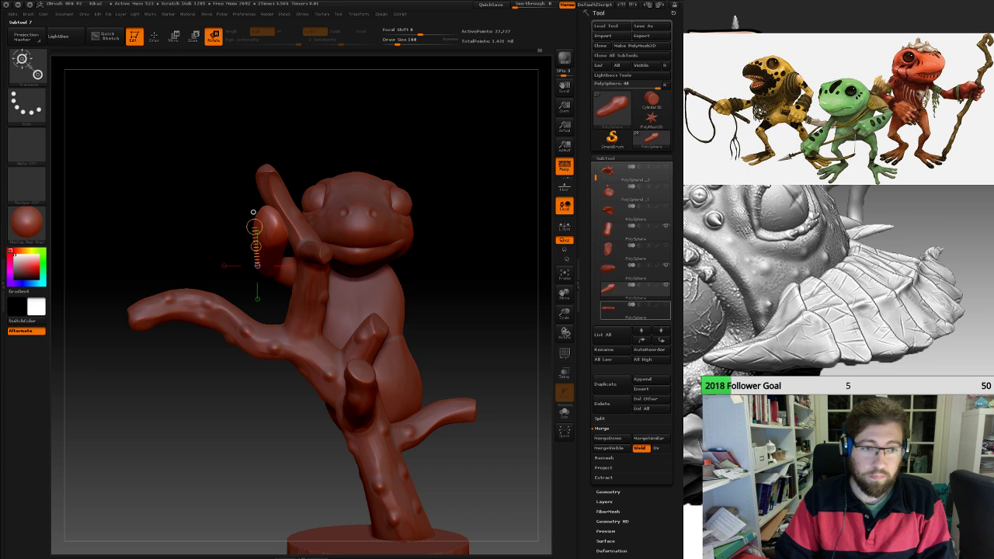
# Make the detached finger active and move it up and sideways above the end of the right forearm.
pyautogui.keyDown('alt'); pyautogui.click(285, 270); pyautogui.keyUp('alt')
pyautogui.moveTo(163, 233); pyautogui.dragTo(288, 214)
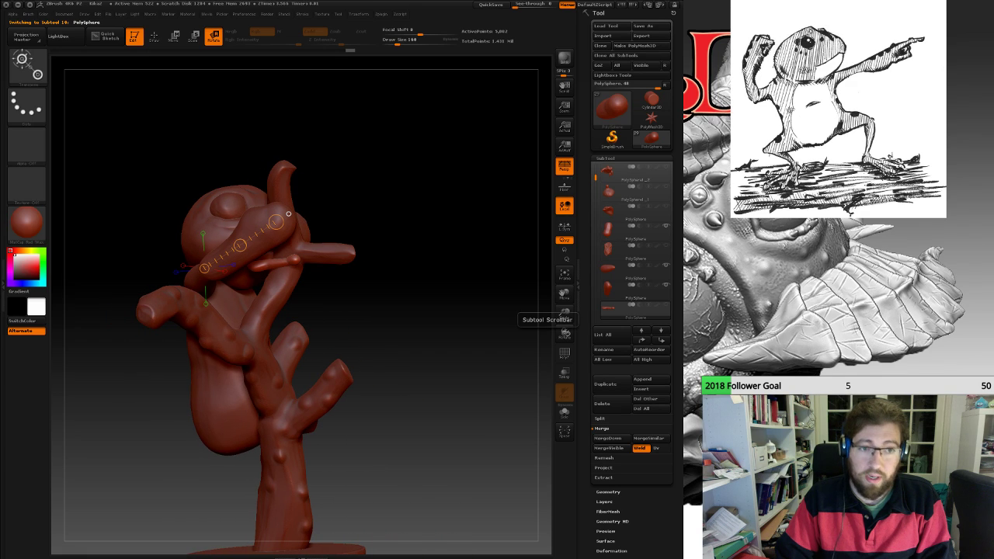
pyautogui.moveTo(420, 217); pyautogui.dragTo(464, 242)
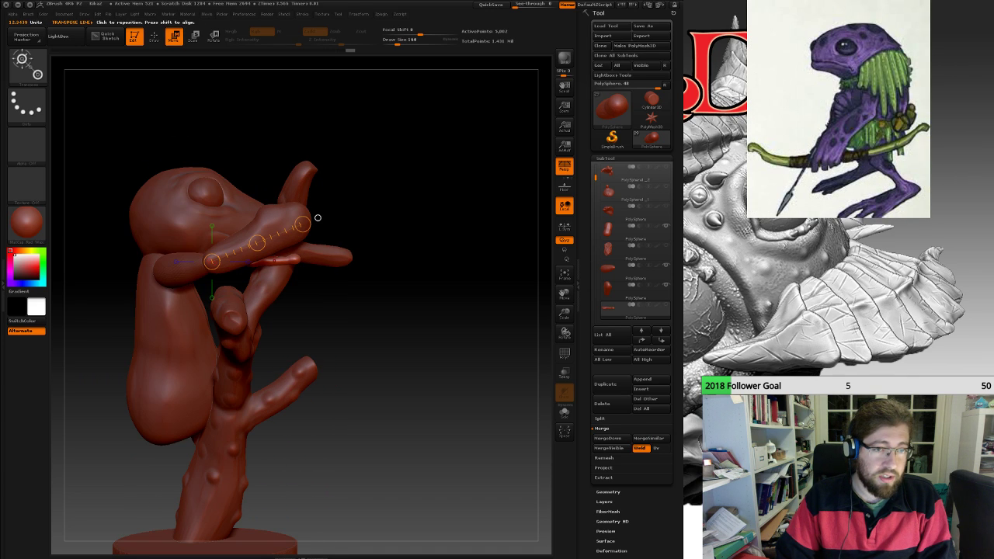
pyautogui.keyDown('shift'); pyautogui.moveTo(275, 261); pyautogui.dragTo(274, 106); pyautogui.keyUp('shift')
pyautogui.moveTo(274, 191); pyautogui.dragTo(264, 189)
pyautogui.moveTo(466, 248); pyautogui.dragTo(350, 248)
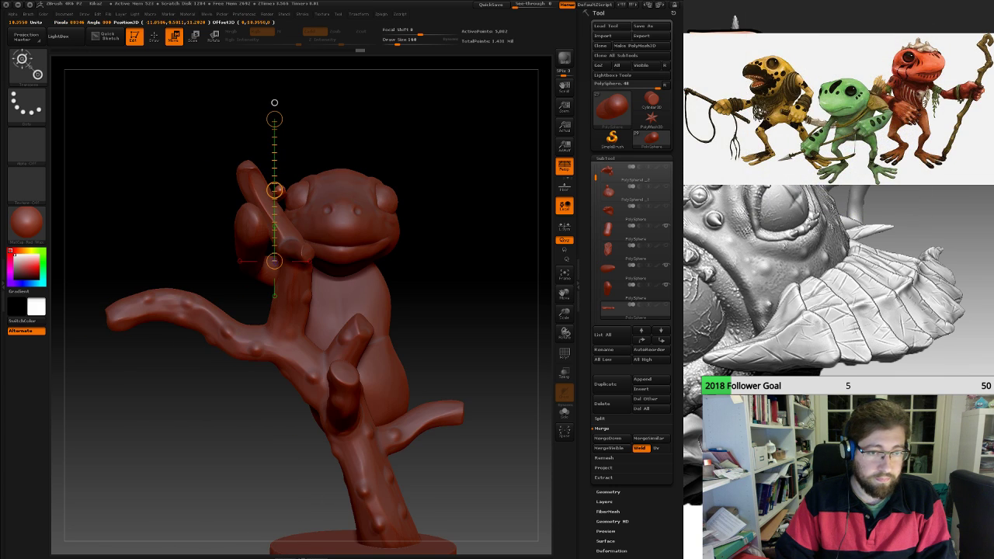
pyautogui.moveTo(466, 248); pyautogui.dragTo(272, 287)
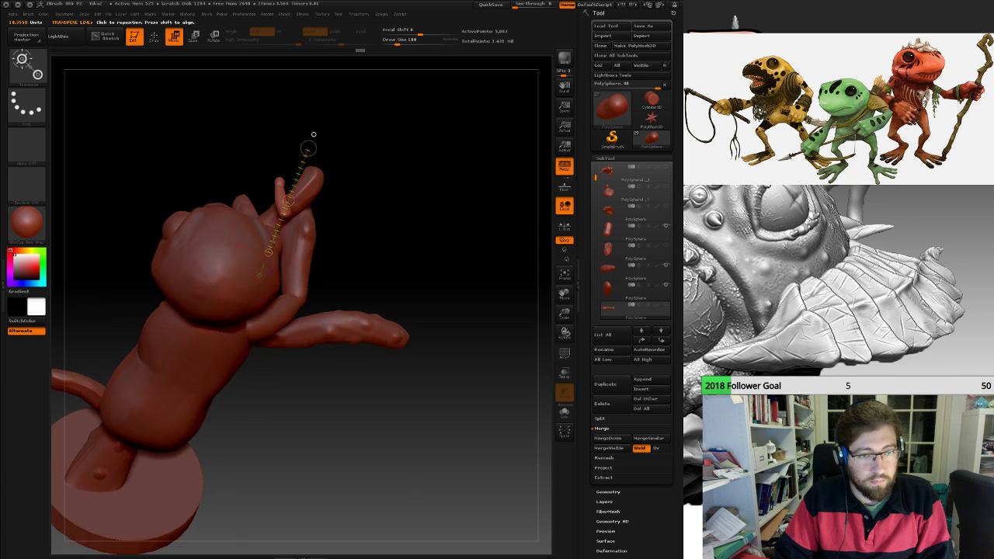
pyautogui.keyDown('shift'); pyautogui.moveTo(314, 134); pyautogui.dragTo(344, 194); pyautogui.keyUp('shift')
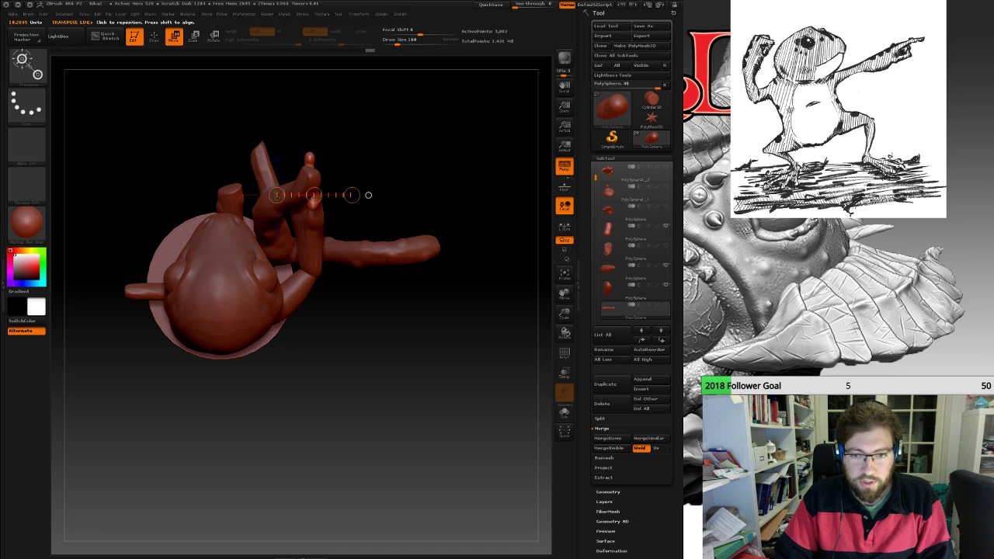
# Isolate the finger and restore the visibility of the right arm, torso, head, branch and base.
pyautogui.moveTo(596, 178); pyautogui.dragTo(596, 189)
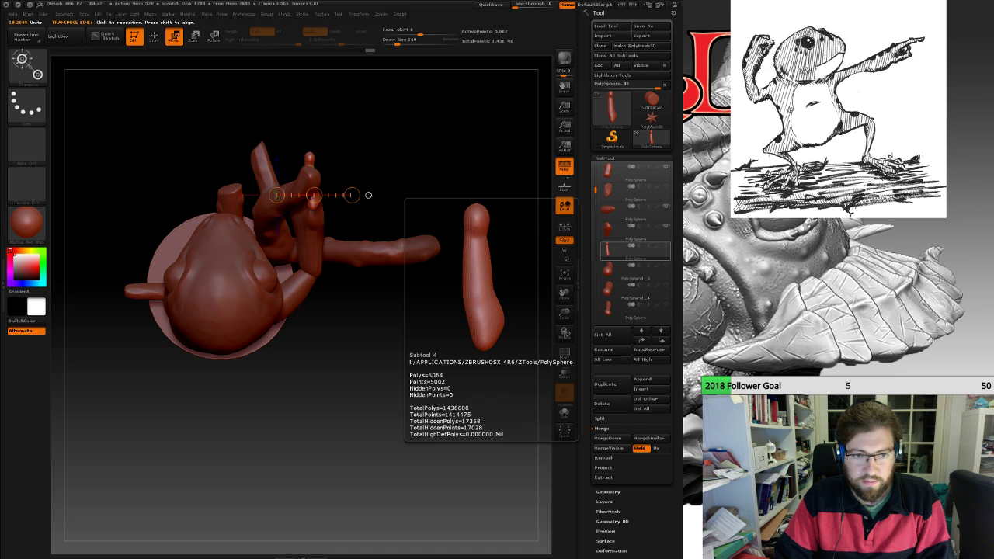
pyautogui.click(666, 245)
pyautogui.click(666, 245)
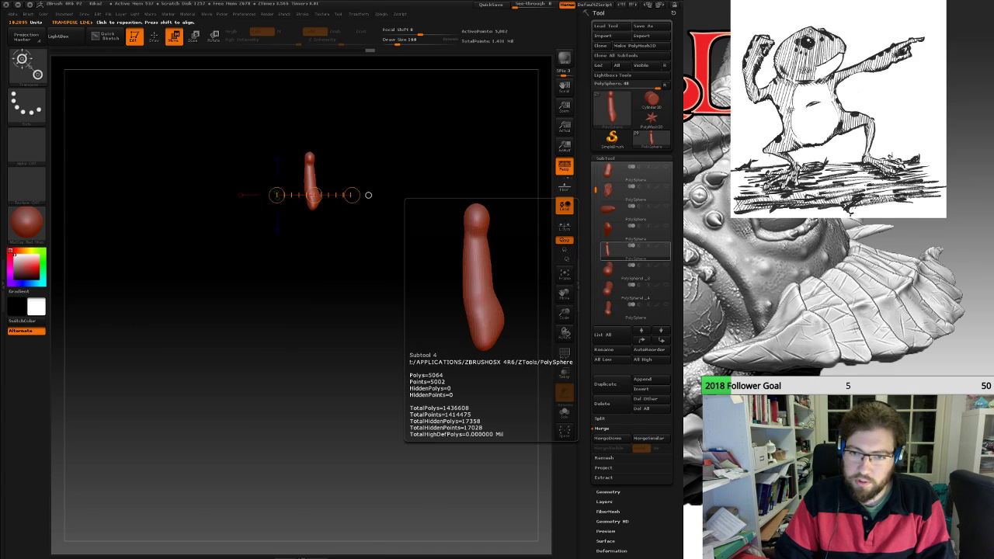
pyautogui.click(666, 226)
pyautogui.click(667, 206)
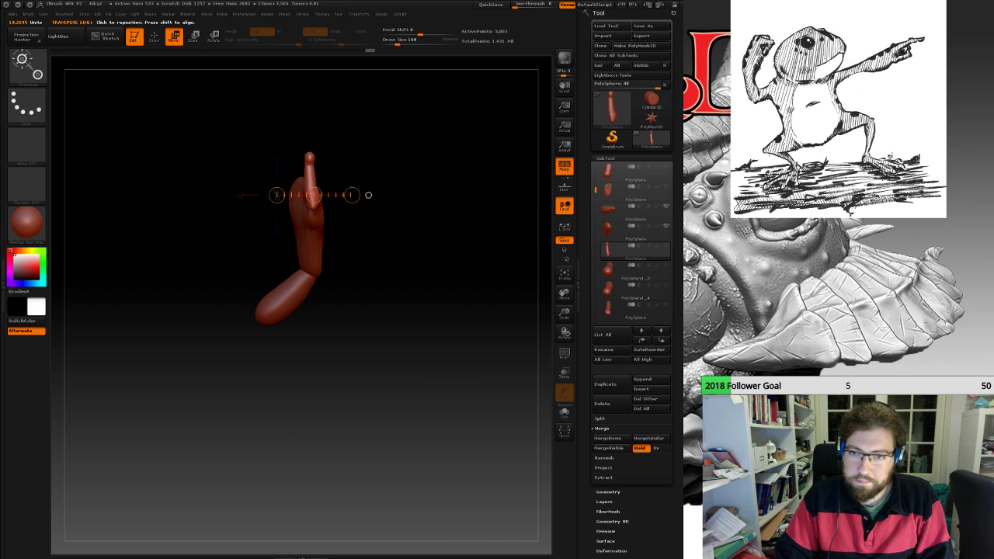
pyautogui.click(667, 167)
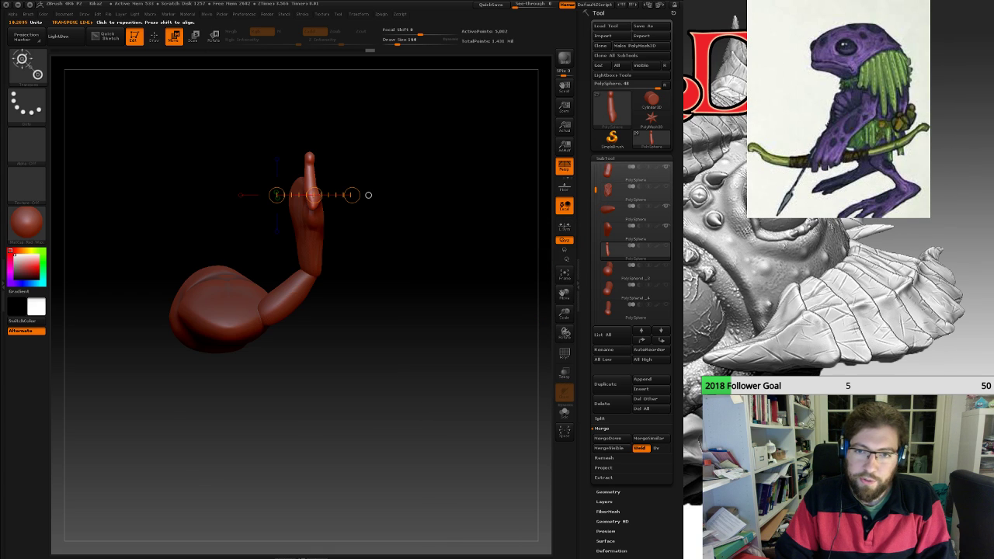
pyautogui.moveTo(596, 189); pyautogui.dragTo(596, 167)
pyautogui.click(667, 167)
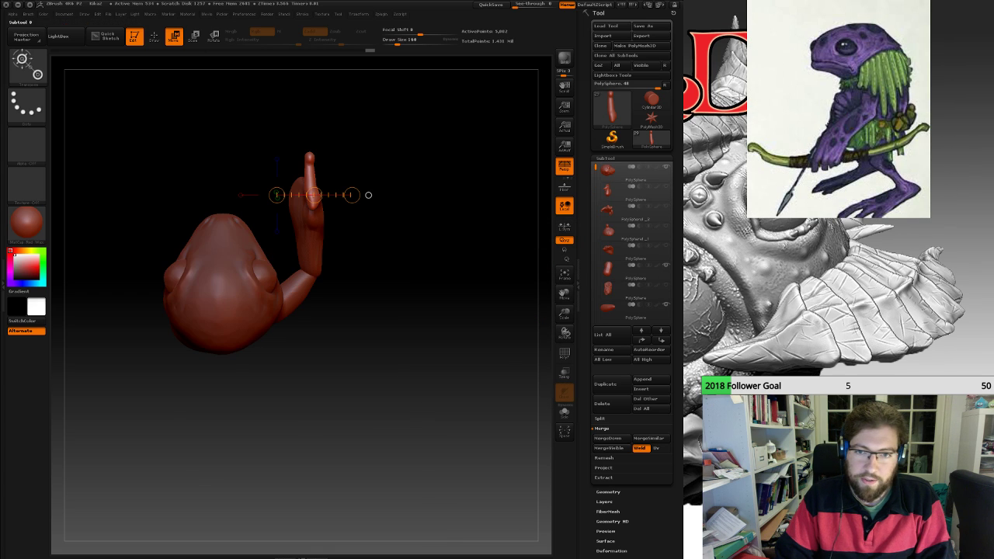
pyautogui.moveTo(596, 167); pyautogui.dragTo(595, 310)
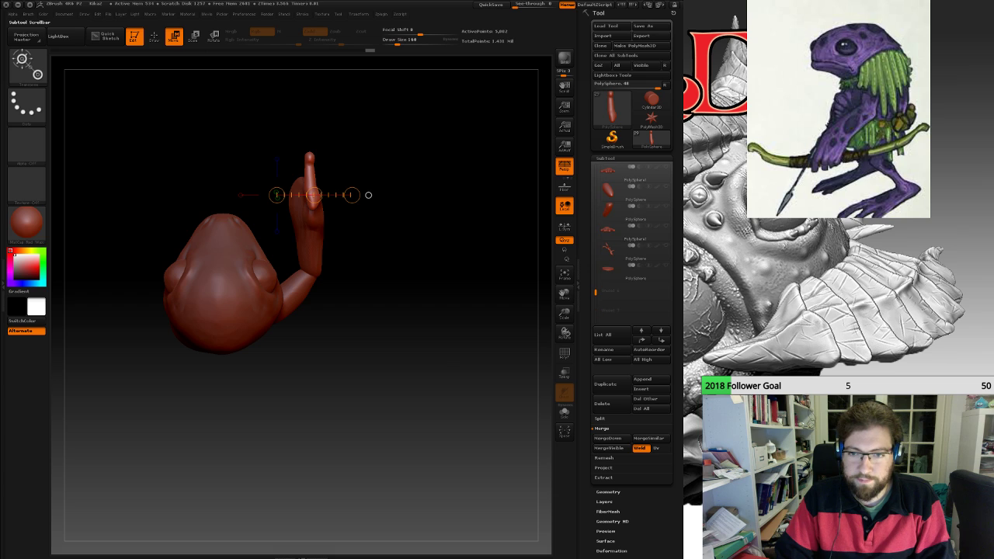
pyautogui.click(666, 245)
pyautogui.click(666, 265)
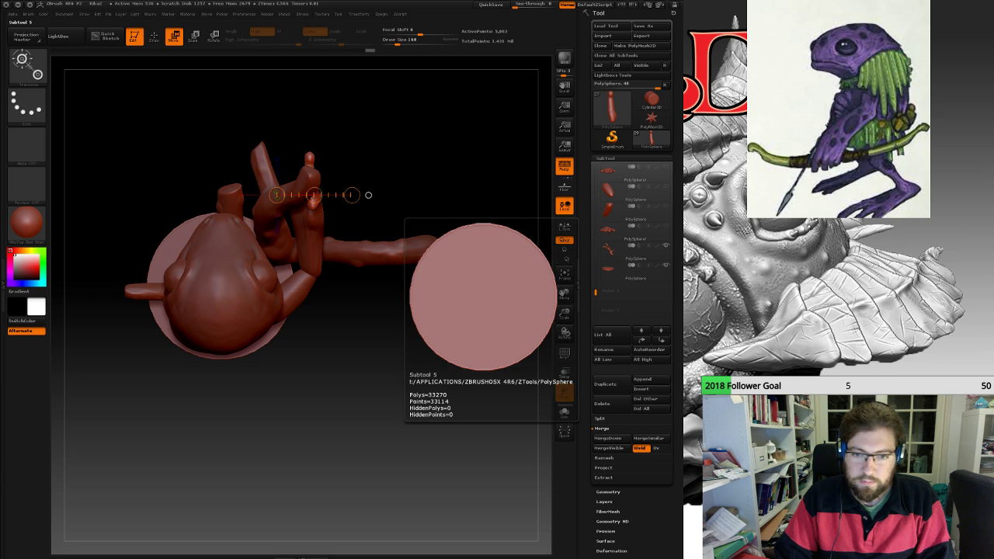
# Show the three other fingers of the hand beside the branch.
pyautogui.moveTo(596, 292); pyautogui.dragTo(596, 201)
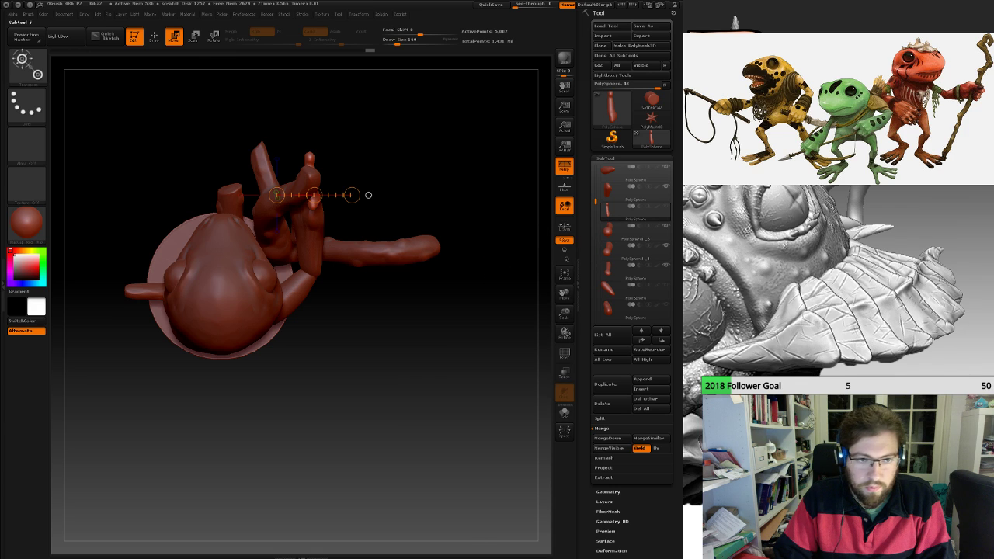
pyautogui.moveTo(435, 373); pyautogui.dragTo(226, 333)
pyautogui.moveTo(239, 205); pyautogui.dragTo(264, 203)
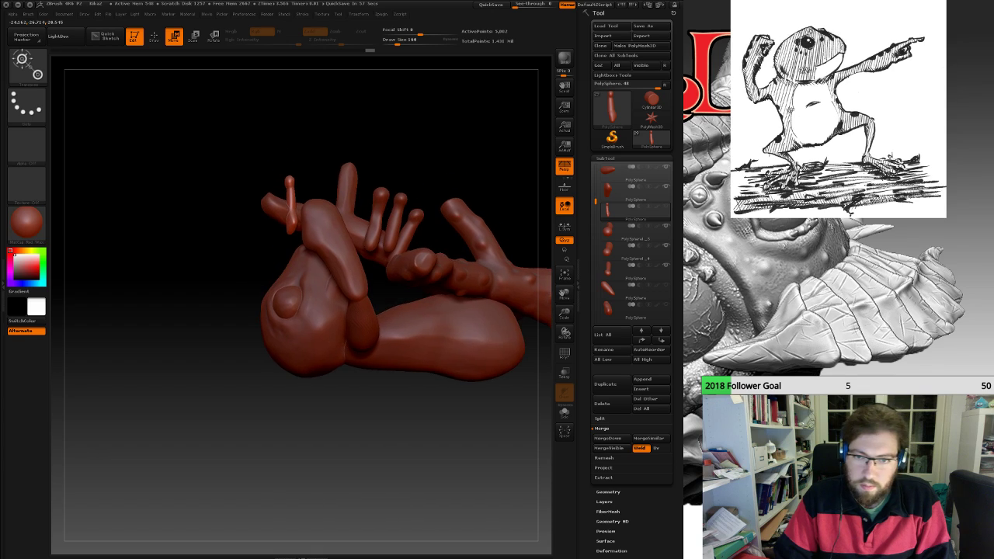
pyautogui.moveTo(625, 192)
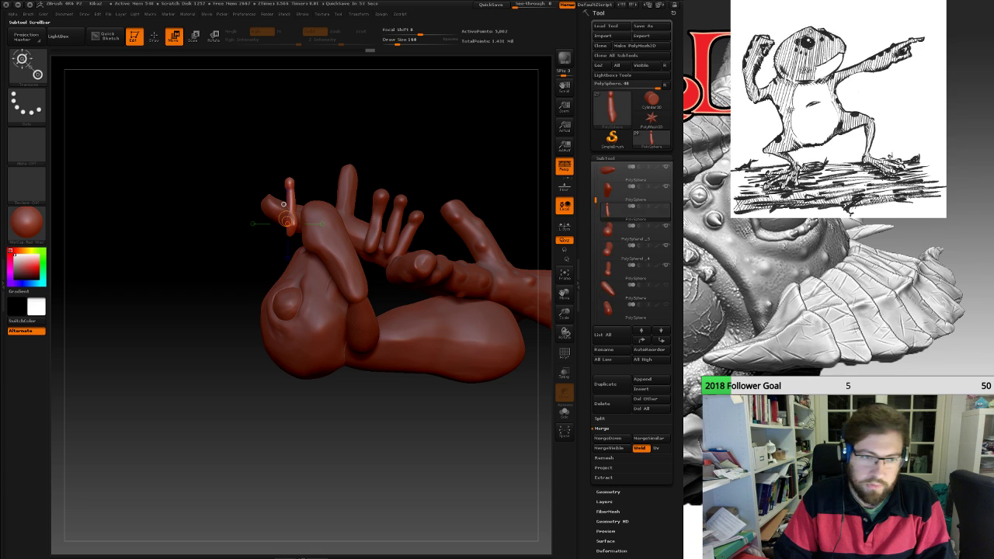
pyautogui.moveTo(596, 199); pyautogui.dragTo(596, 195)
# Lower the active finger onto the end of the right forearm and rotate it about its base so the tip tilts upward.
pyautogui.moveTo(350, 435); pyautogui.dragTo(540, 462)
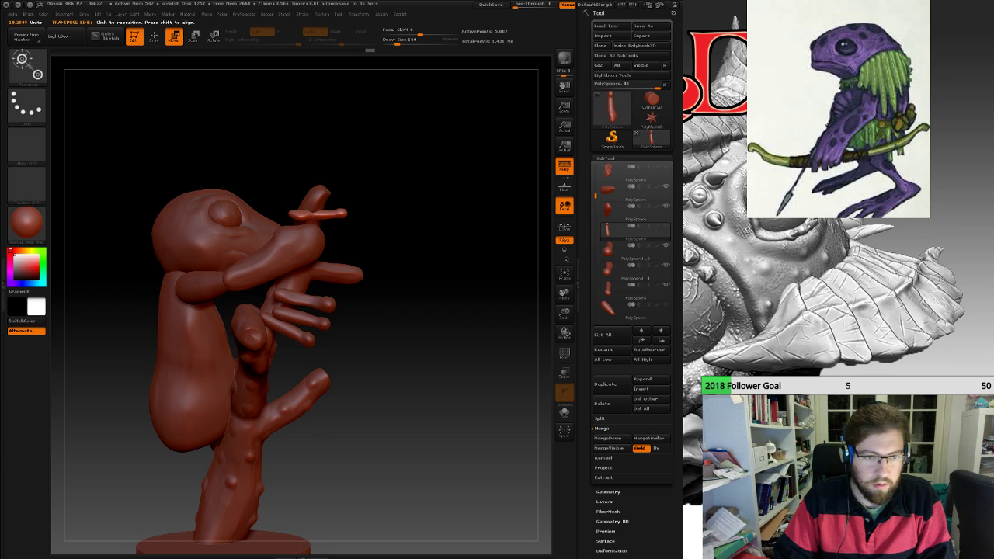
pyautogui.moveTo(465, 435)
pyautogui.keyDown('alt'); pyautogui.mouseDown()
pyautogui.moveTo(466, 481)
pyautogui.moveTo(458, 435)
pyautogui.mouseUp(); pyautogui.keyUp('alt')
pyautogui.keyDown('shift'); pyautogui.moveTo(293, 244); pyautogui.dragTo(293, 320); pyautogui.keyUp('shift')
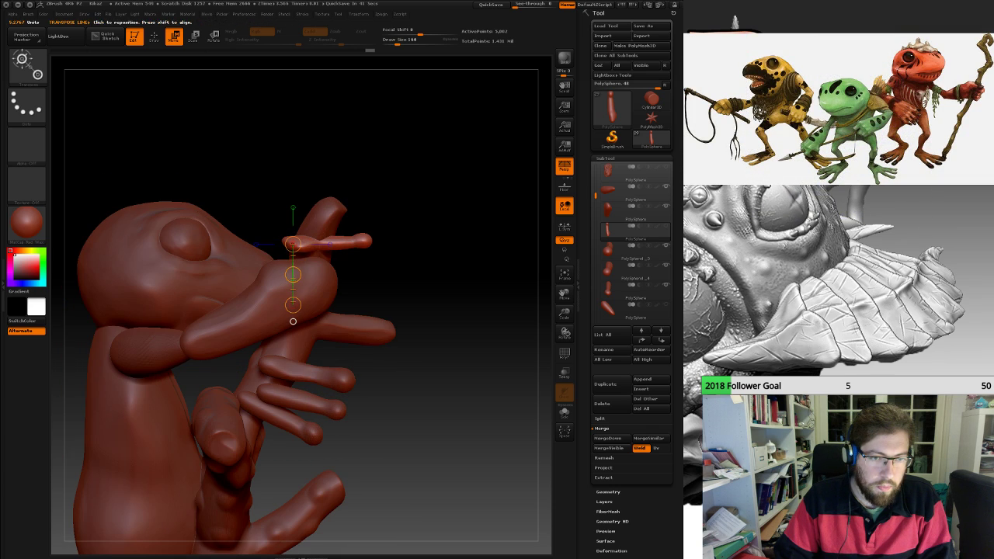
pyautogui.moveTo(293, 275); pyautogui.dragTo(283, 294)
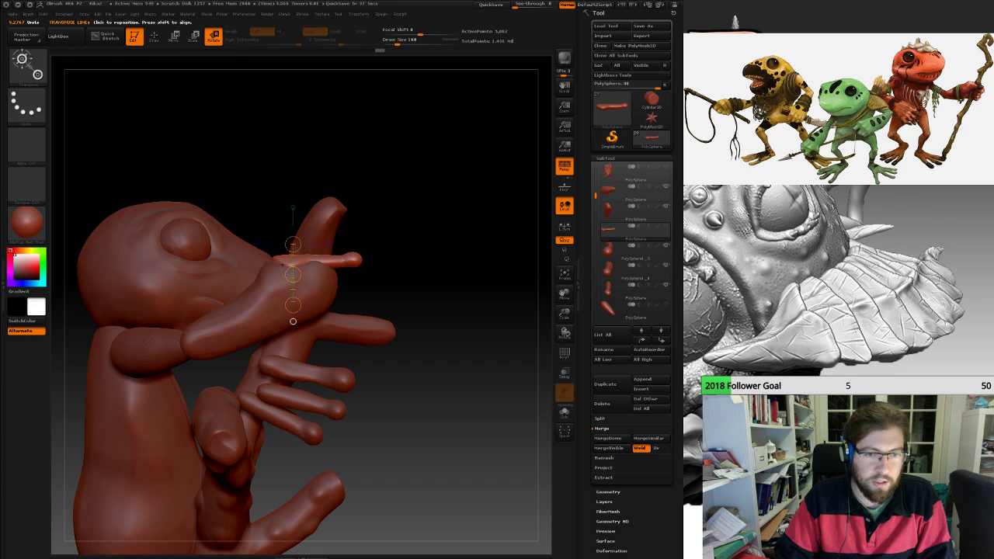
pyautogui.moveTo(284, 260); pyautogui.dragTo(369, 260)
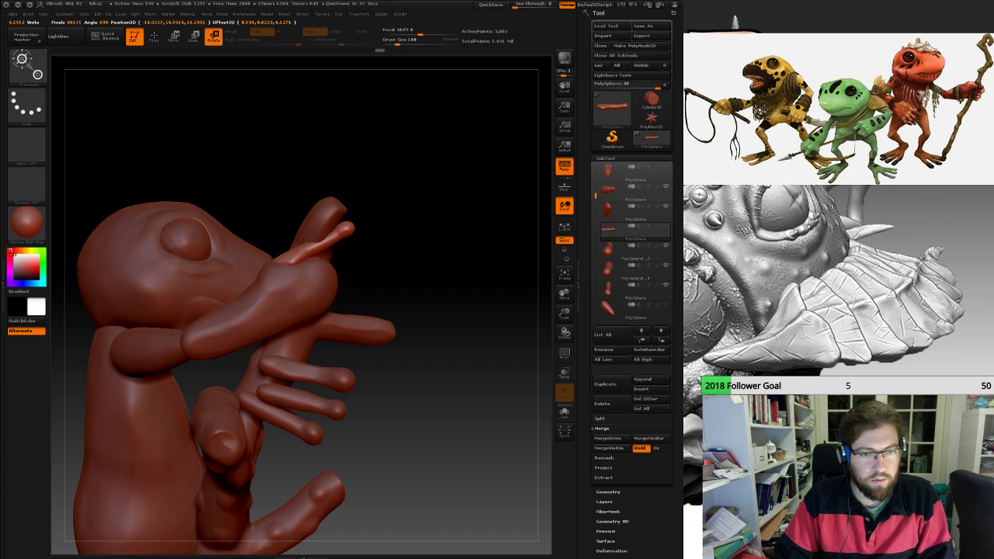
pyautogui.moveTo(369, 260); pyautogui.dragTo(367, 252, button='right')
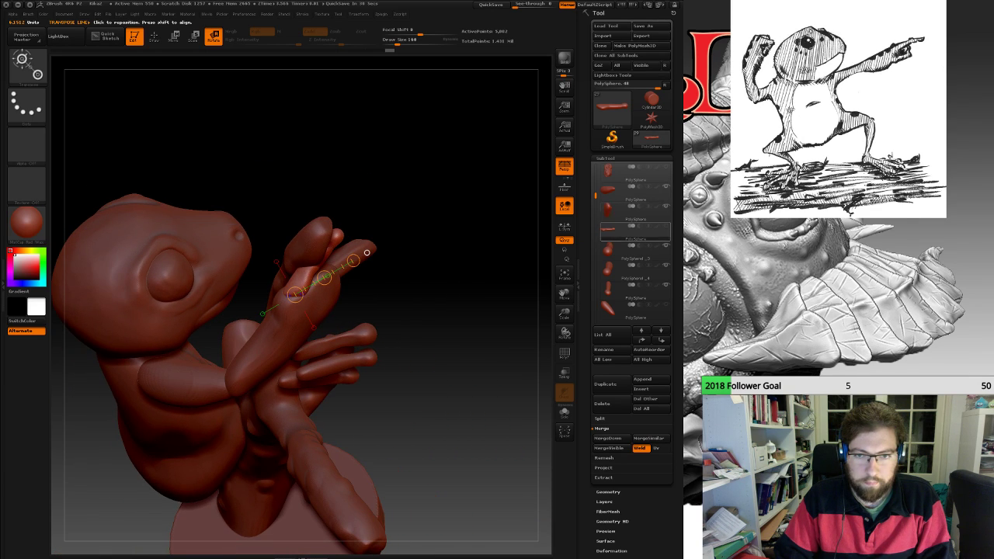
# Show the left forearm and its attached finger as a reference for the right hand.
pyautogui.moveTo(595, 196); pyautogui.dragTo(595, 211)
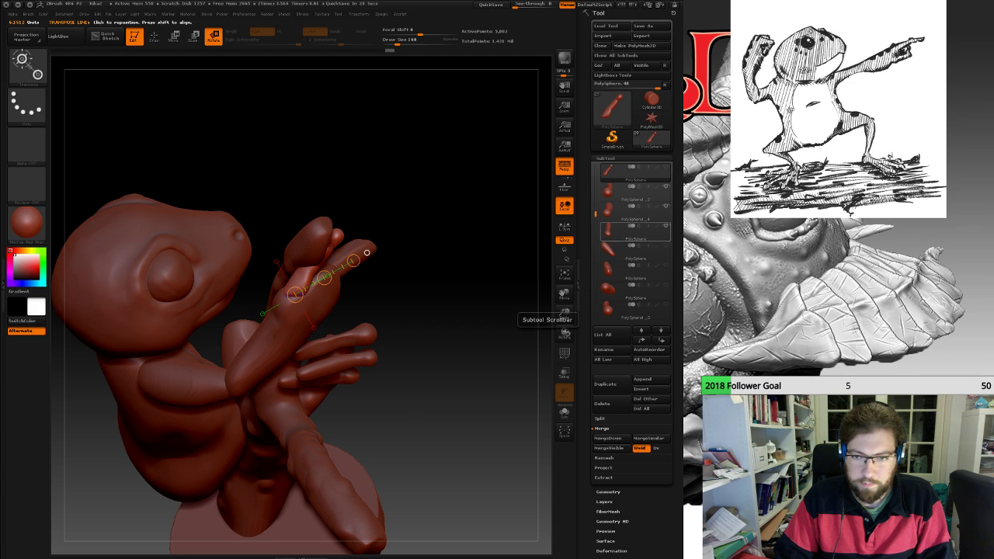
pyautogui.click(666, 265)
pyautogui.click(666, 285)
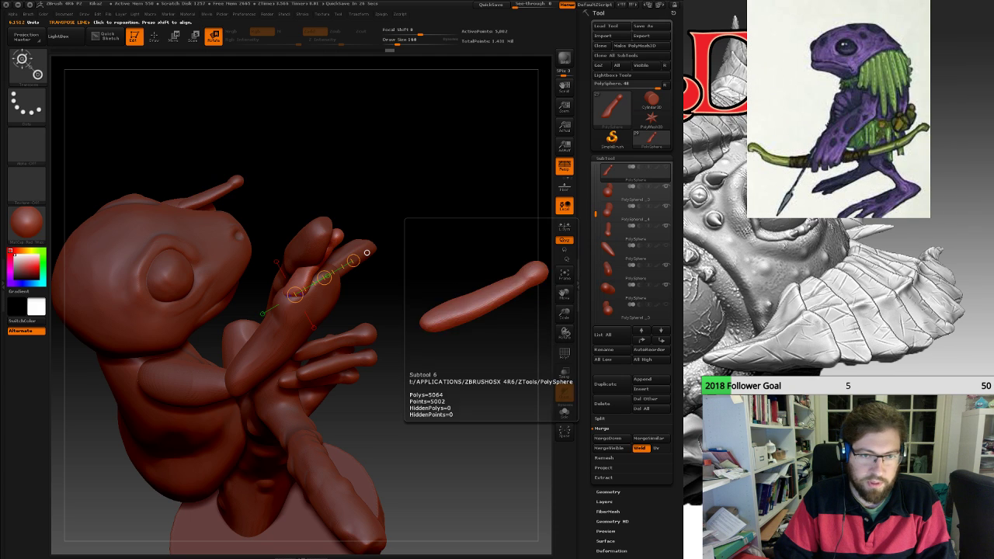
# Rotate the right hand's finger sideways about its base so it points away from the forearm like a thumb.
pyautogui.moveTo(497, 249); pyautogui.dragTo(198, 381, button='right')
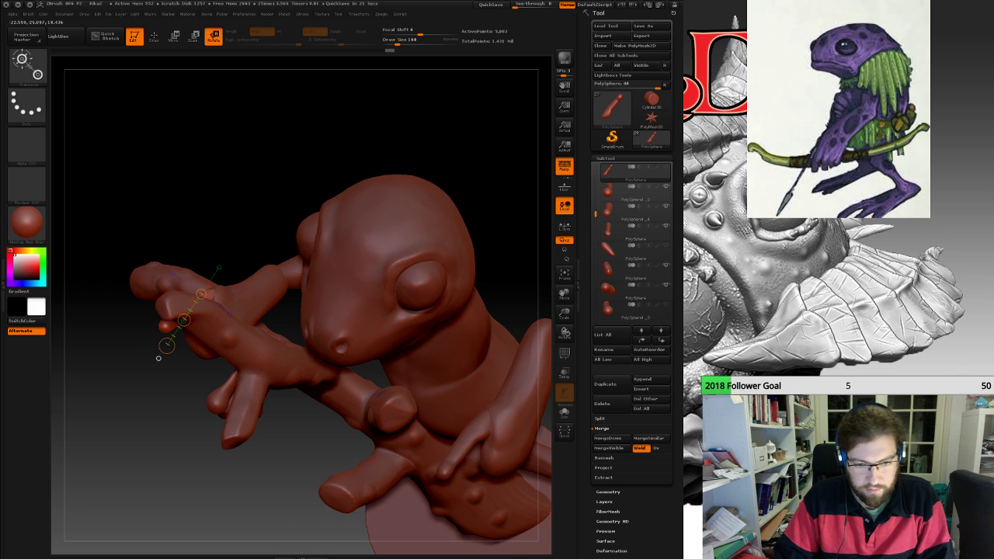
pyautogui.moveTo(158, 358); pyautogui.dragTo(272, 400)
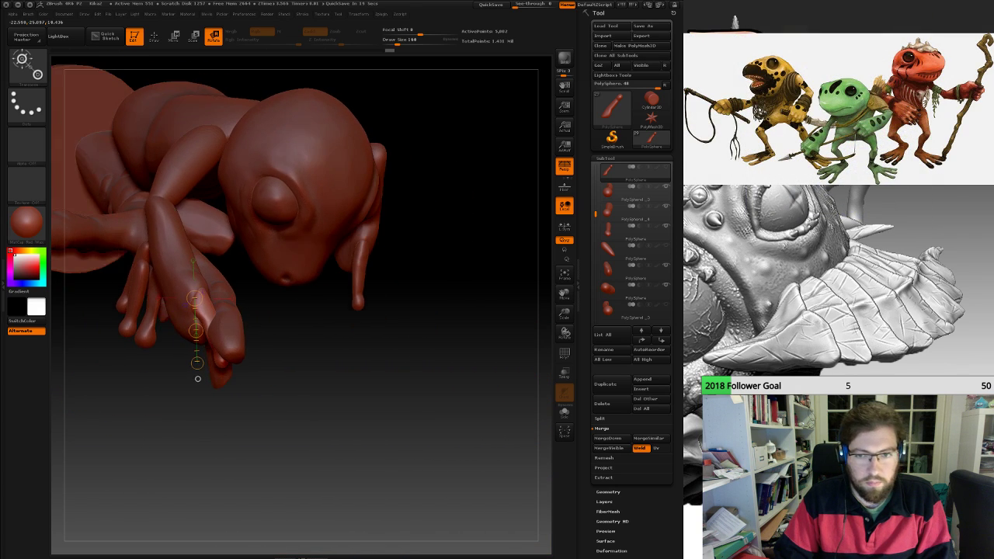
pyautogui.moveTo(197, 379); pyautogui.dragTo(256, 372)
pyautogui.moveTo(372, 419); pyautogui.dragTo(318, 452)
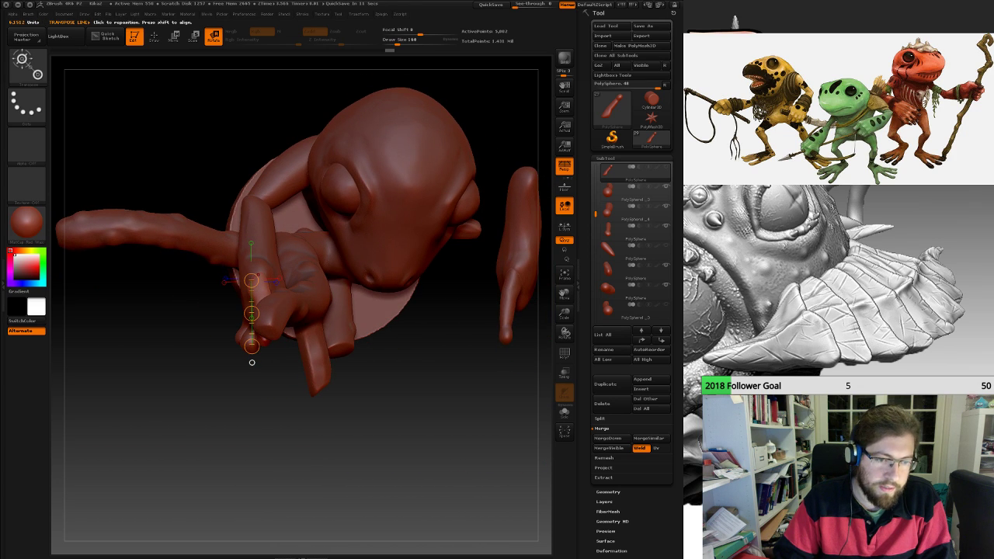
pyautogui.moveTo(275, 370); pyautogui.dragTo(263, 361)
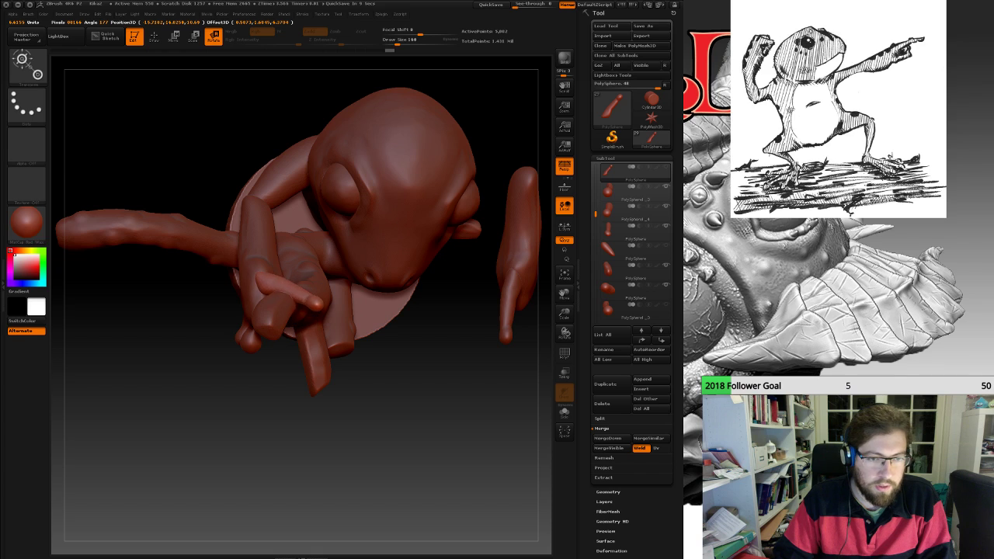
pyautogui.moveTo(373, 446); pyautogui.dragTo(411, 481)
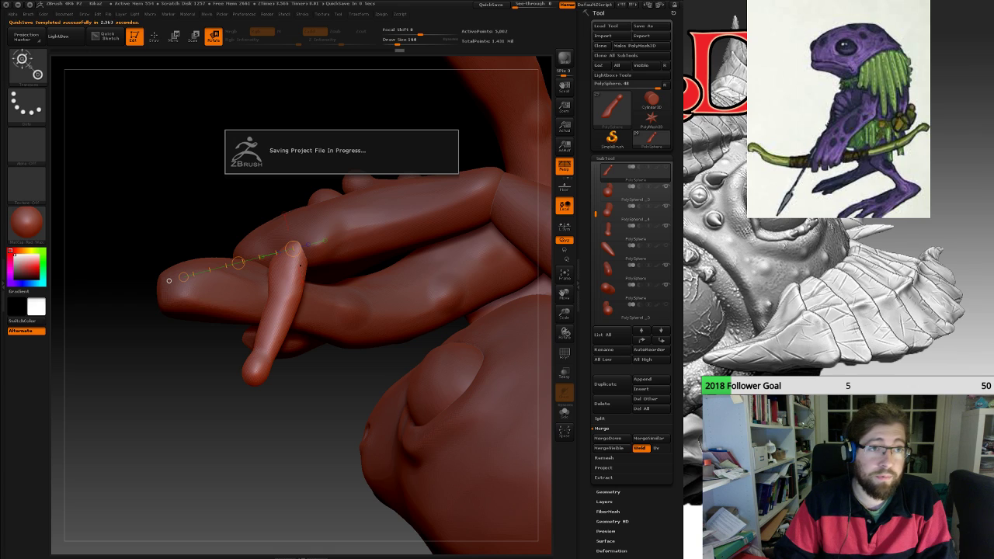
# Mask the base half of the rotated finger, leaving its tip half free.
pyautogui.press('q')
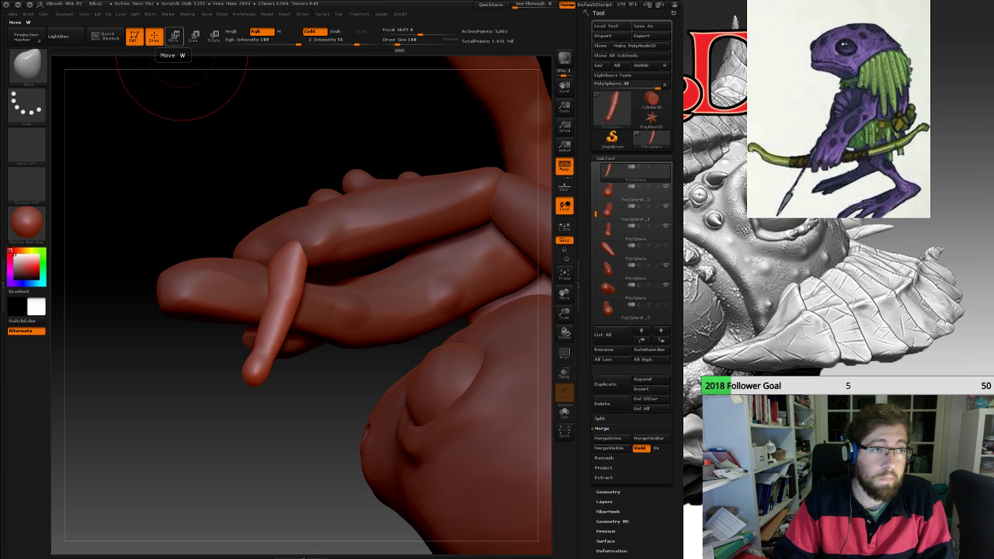
pyautogui.click(174, 37)
pyautogui.click(154, 36)
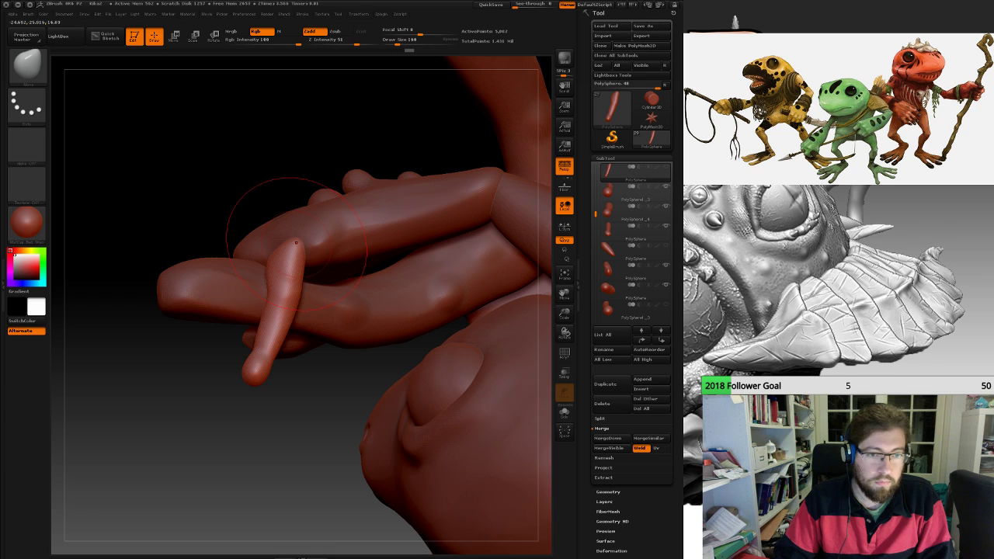
pyautogui.keyDown('shift'); pyautogui.click(297, 244); pyautogui.keyUp('shift')
pyautogui.keyDown('ctrl'); pyautogui.click(301, 244); pyautogui.keyUp('ctrl')
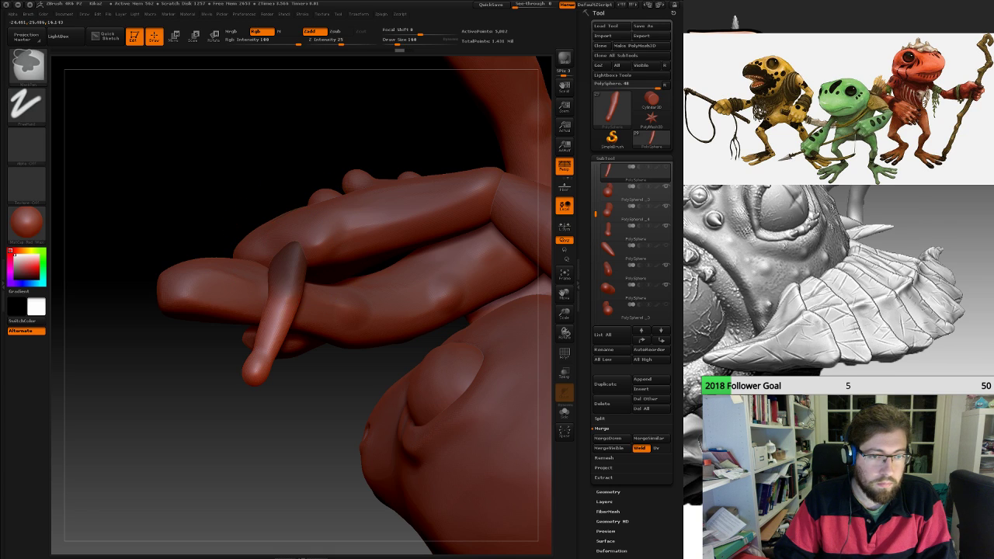
pyautogui.keyDown('ctrl'); pyautogui.click(297, 264); pyautogui.keyUp('ctrl')
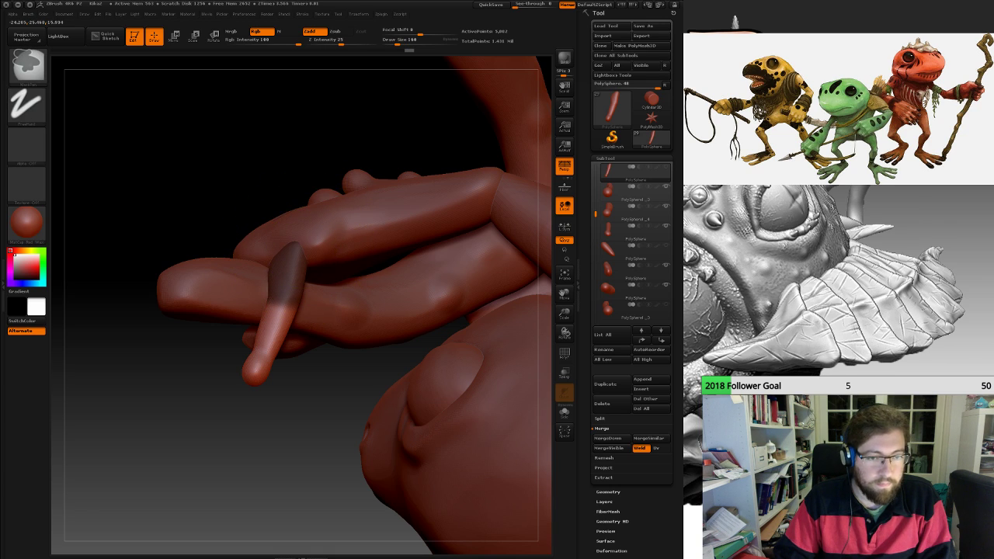
# Bend the unmasked tip half of the finger at its middle joint with Rotate, judging the pose from several angles.
pyautogui.moveTo(334, 443)
pyautogui.mouseDown()
pyautogui.moveTo(93, 435)
pyautogui.moveTo(330, 443)
pyautogui.moveTo(334, 372)
pyautogui.mouseUp()
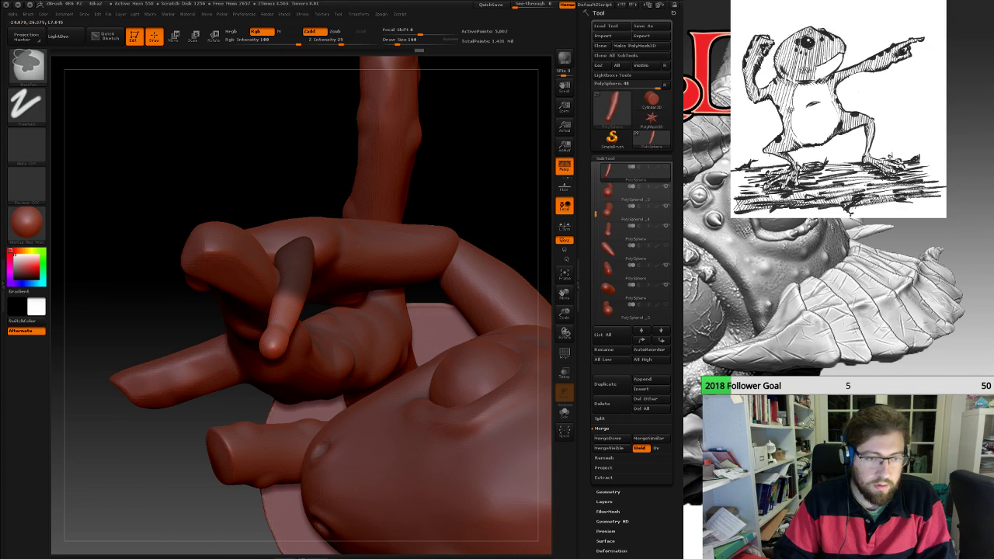
pyautogui.click(213, 36)
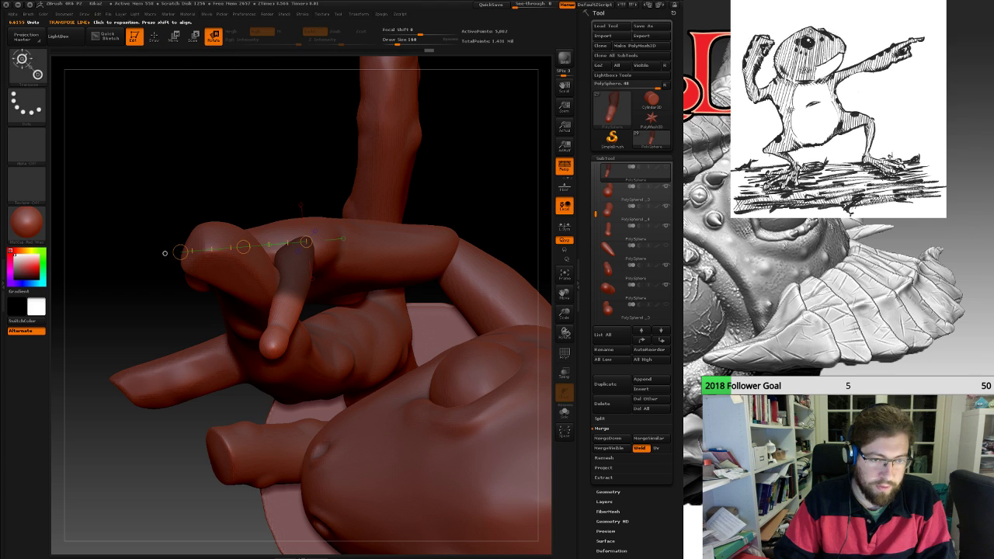
pyautogui.moveTo(186, 116); pyautogui.dragTo(188, 180)
pyautogui.moveTo(288, 314)
pyautogui.mouseDown()
pyautogui.moveTo(284, 347)
pyautogui.moveTo(247, 348)
pyautogui.moveTo(220, 321)
pyautogui.mouseUp()
pyautogui.moveTo(155, 458); pyautogui.dragTo(93, 249)
pyautogui.keyDown('alt'); pyautogui.moveTo(403, 393); pyautogui.dragTo(373, 330); pyautogui.keyUp('alt')
pyautogui.keyDown('alt'); pyautogui.moveTo(412, 361); pyautogui.dragTo(396, 285); pyautogui.keyUp('alt')
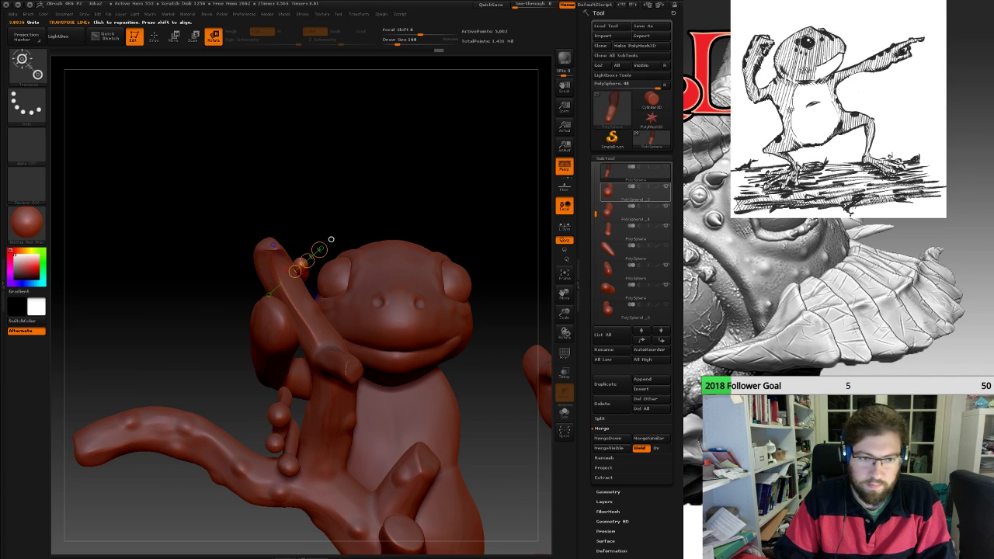
# Make the uppermost of the three remaining fingers active and move it up to the end of the right forearm.
pyautogui.click(618, 192)
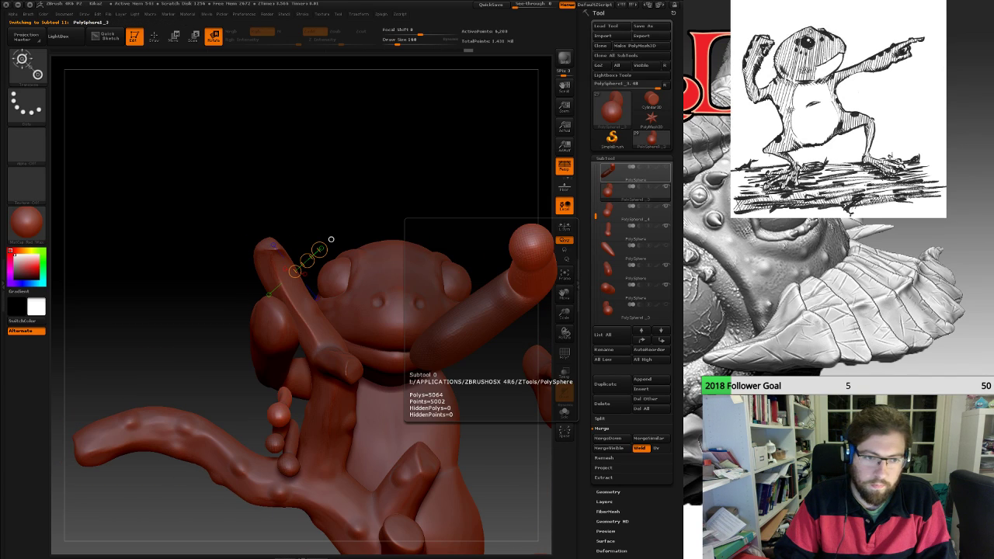
pyautogui.moveTo(334, 171); pyautogui.dragTo(481, 176)
pyautogui.click(173, 36)
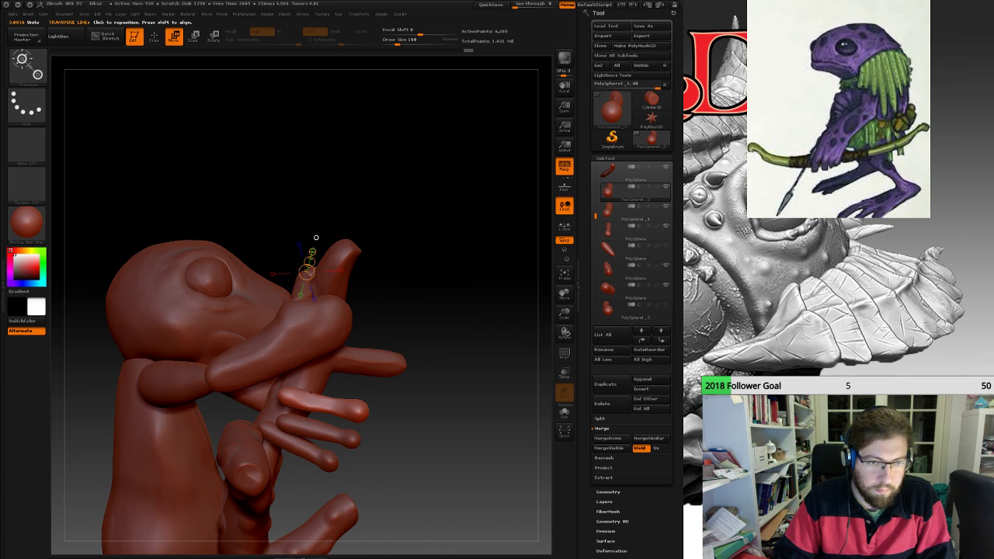
pyautogui.moveTo(313, 287); pyautogui.dragTo(363, 198)
pyautogui.moveTo(458, 194); pyautogui.dragTo(326, 194)
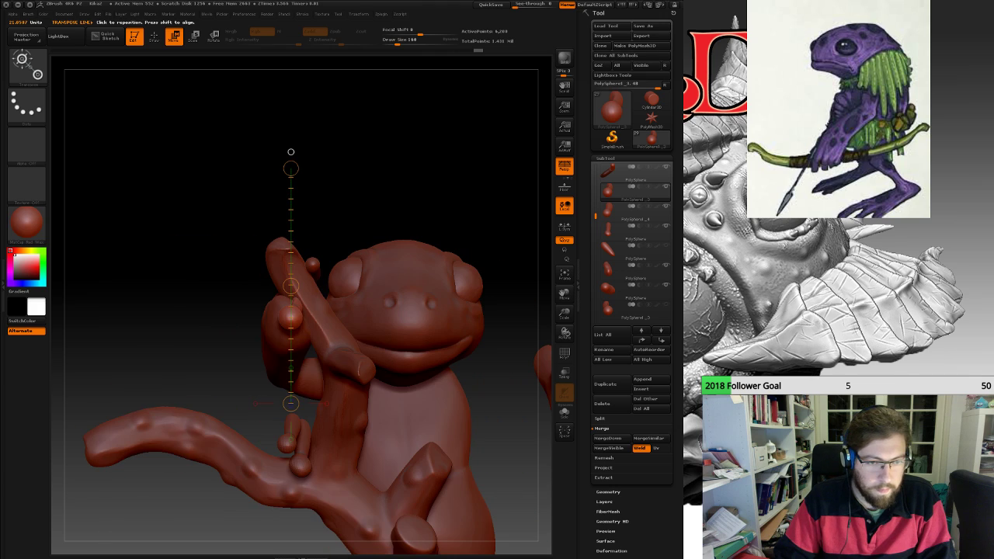
pyautogui.moveTo(291, 151)
pyautogui.mouseDown()
pyautogui.moveTo(298, 153)
pyautogui.moveTo(282, 151)
pyautogui.mouseUp()
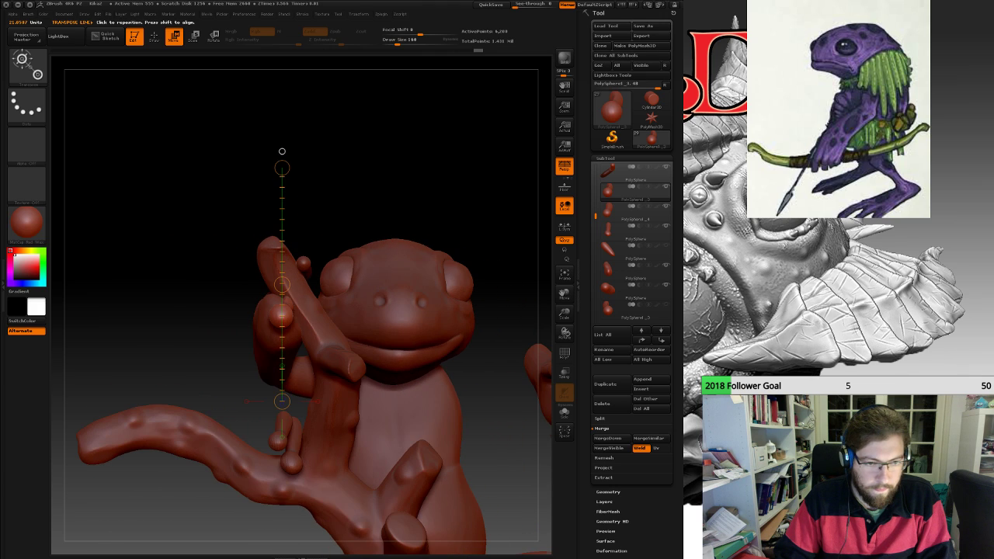
pyautogui.keyDown('shift'); pyautogui.moveTo(287, 312); pyautogui.dragTo(401, 312); pyautogui.keyUp('shift')
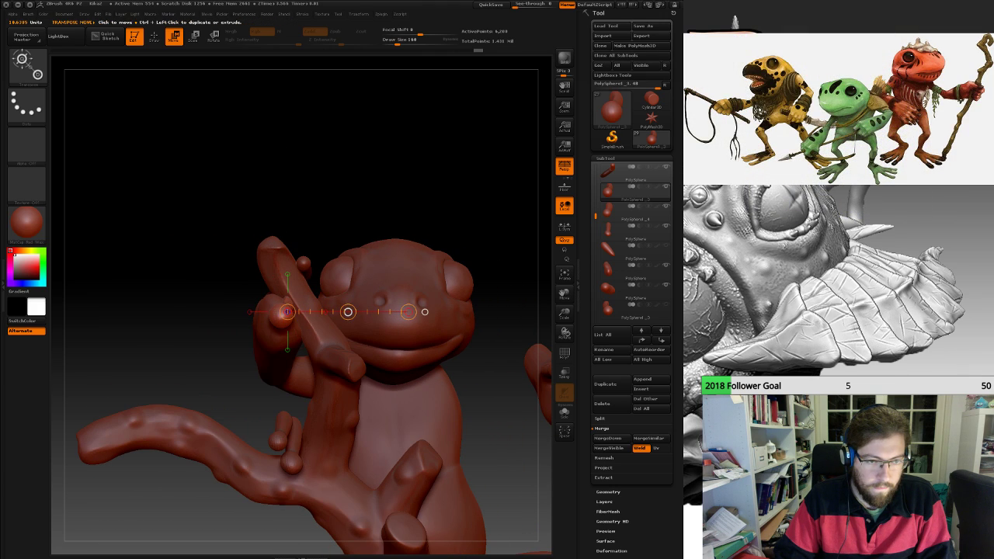
pyautogui.moveTo(282, 152); pyautogui.dragTo(411, 153)
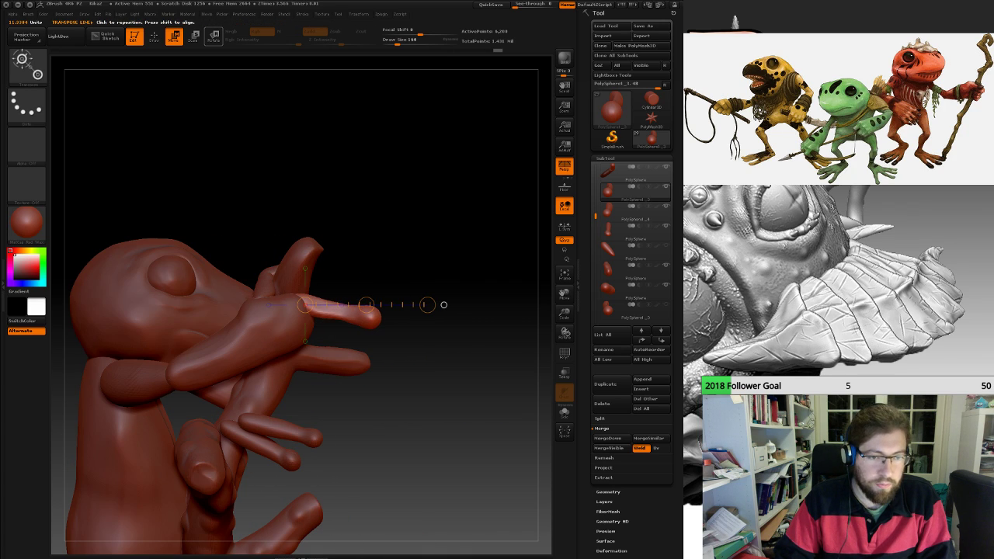
# Refine the second finger's position so its base sits in the forearm's end, checking it from several angles.
pyautogui.moveTo(296, 298); pyautogui.dragTo(421, 203)
pyautogui.moveTo(421, 298); pyautogui.dragTo(304, 258)
pyautogui.keyDown('alt'); pyautogui.moveTo(235, 257); pyautogui.dragTo(439, 383); pyautogui.keyUp('alt')
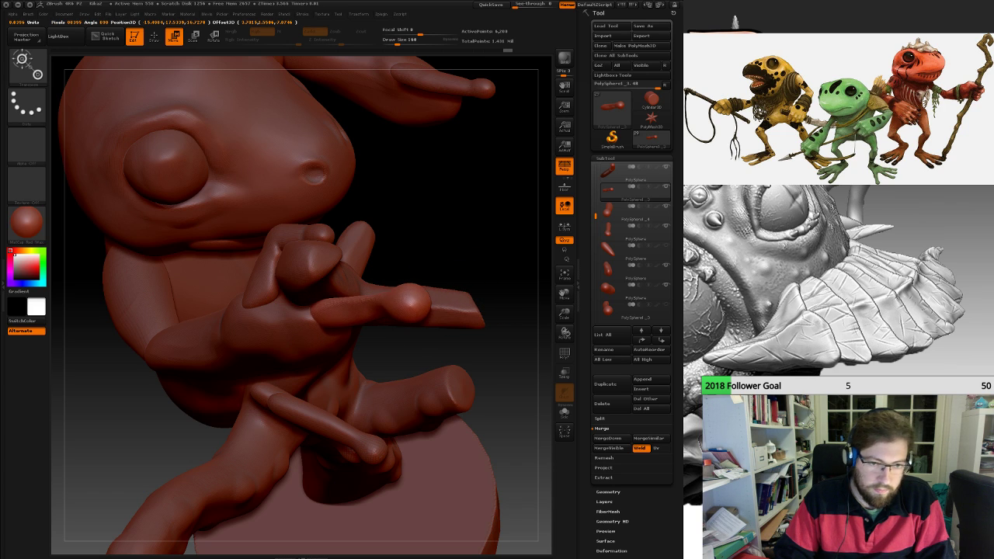
pyautogui.moveTo(483, 374); pyautogui.dragTo(450, 278)
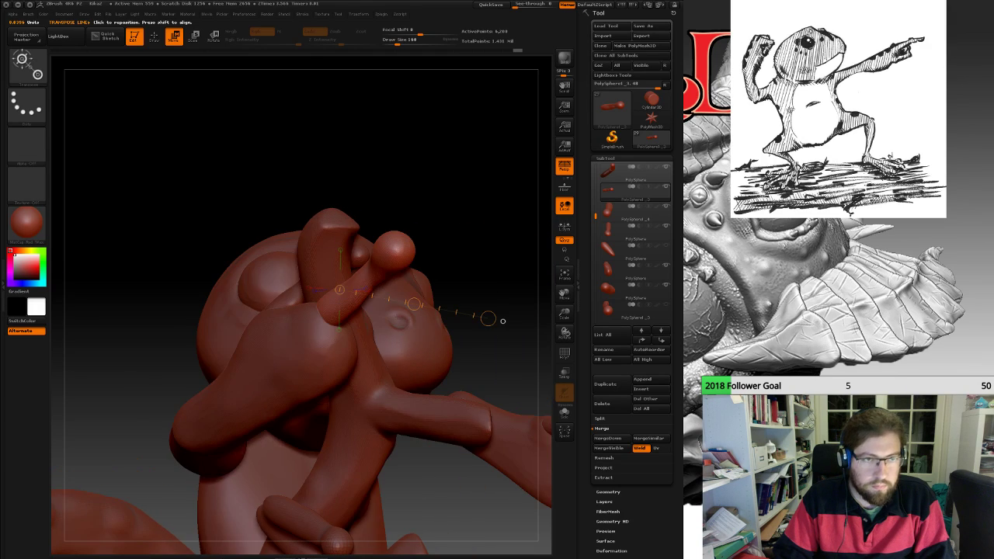
pyautogui.moveTo(502, 321); pyautogui.dragTo(514, 435)
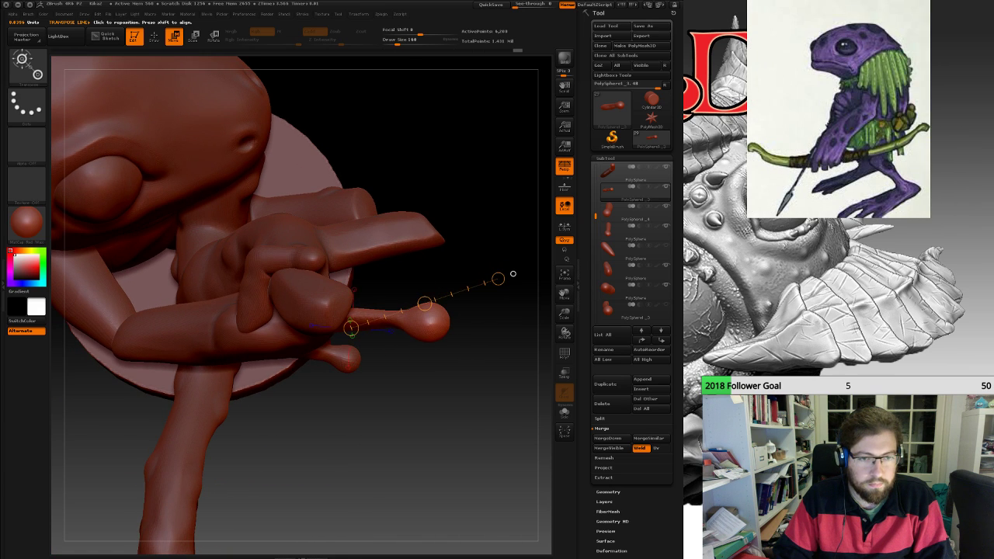
pyautogui.moveTo(513, 273); pyautogui.dragTo(468, 223)
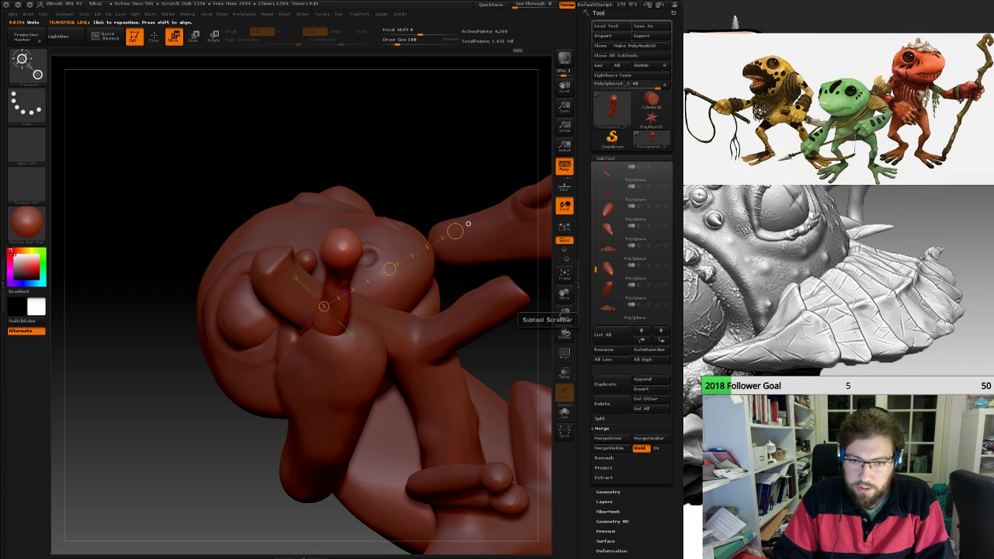
# Make the branch active and hide most of it, leaving only the part near the right hand.
pyautogui.click(625, 270)
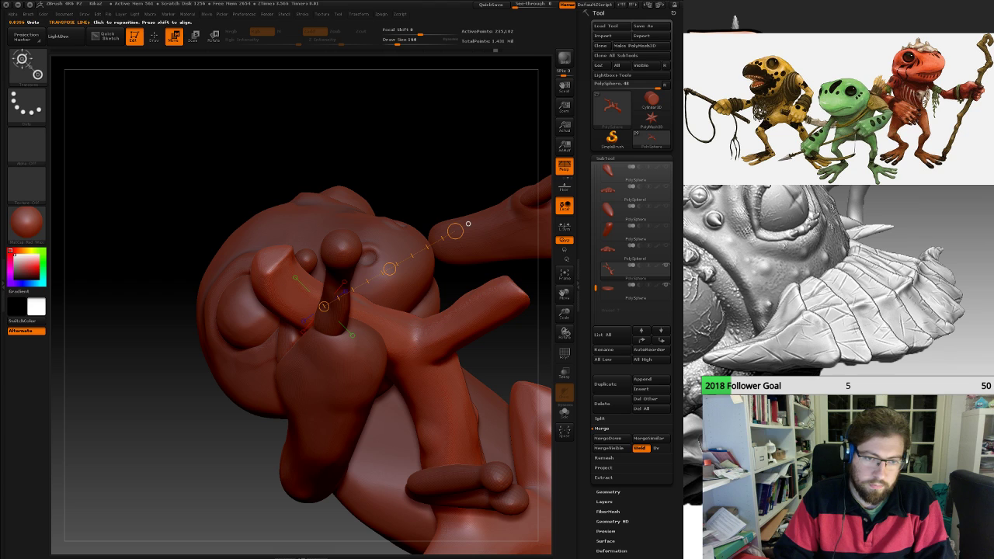
pyautogui.keyDown('ctrl'); pyautogui.keyDown('shift'); pyautogui.moveTo(515, 194); pyautogui.dragTo(319, 461); pyautogui.keyUp('shift'); pyautogui.keyUp('ctrl')
pyautogui.moveTo(369, 361); pyautogui.dragTo(517, 369, button='right')
pyautogui.moveTo(385, 232); pyautogui.dragTo(438, 113)
pyautogui.moveTo(381, 179); pyautogui.dragTo(446, 179)
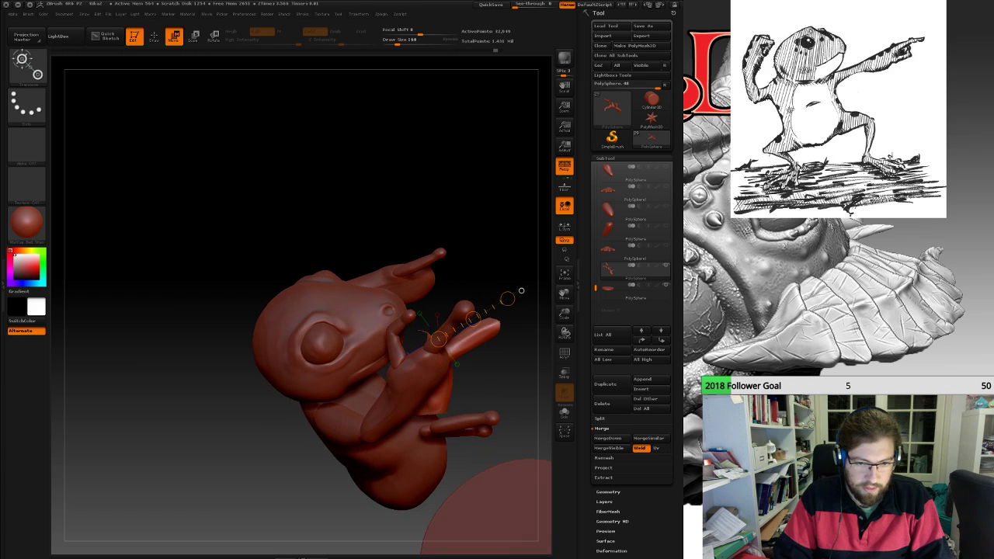
pyautogui.keyDown('alt'); pyautogui.moveTo(520, 298); pyautogui.dragTo(522, 361); pyautogui.keyUp('alt')
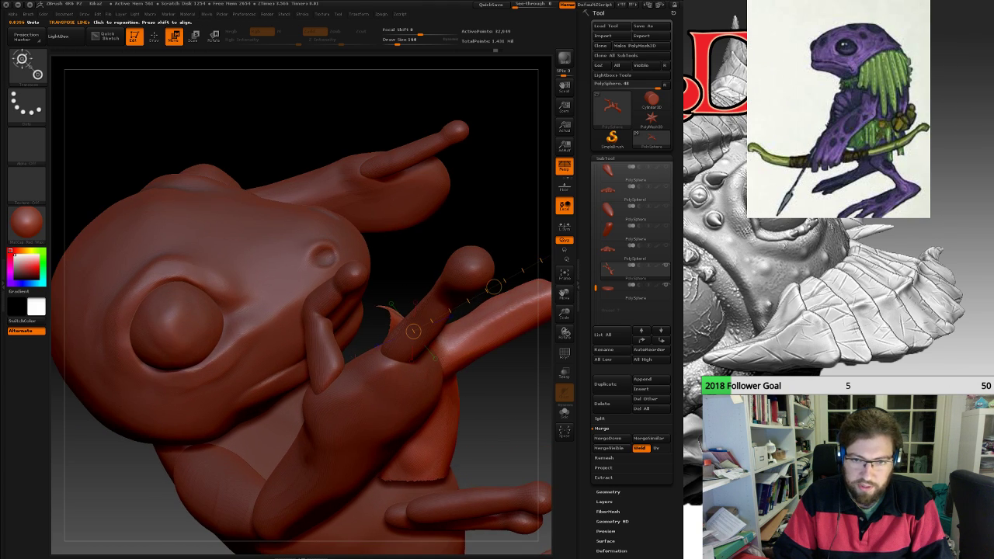
pyautogui.moveTo(513, 233); pyautogui.dragTo(532, 245)
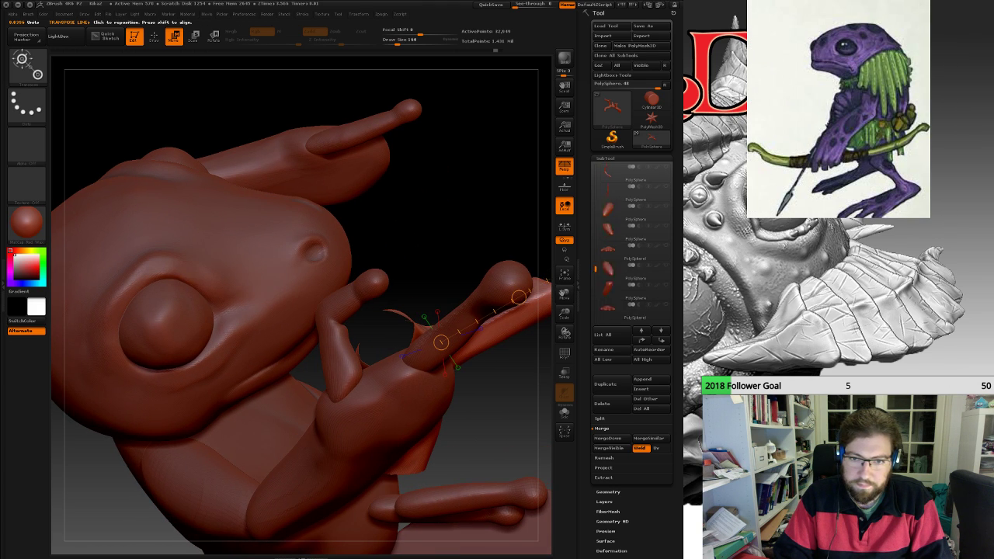
# Make the second finger active, try a mask over its base half and clear that mask again.
pyautogui.click(625, 291)
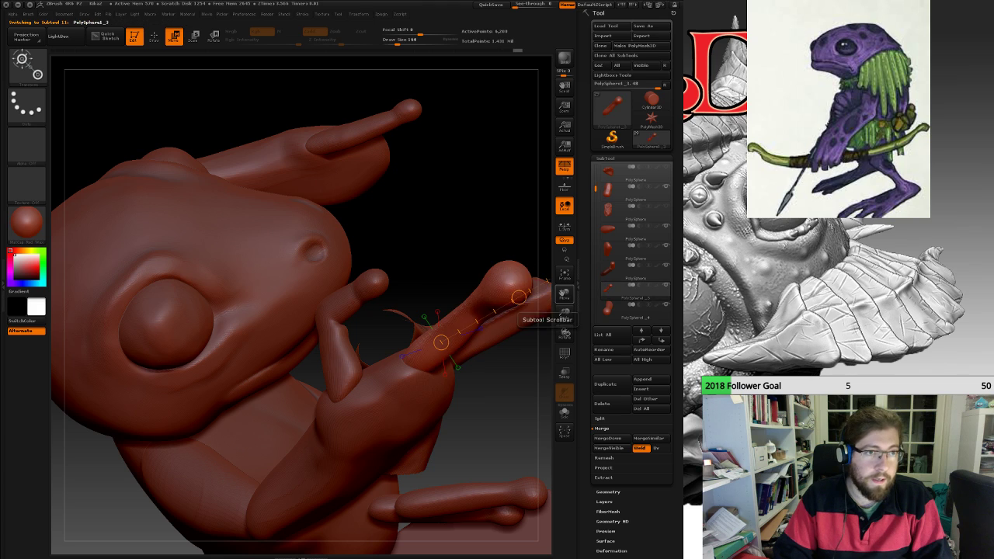
pyautogui.press('q')
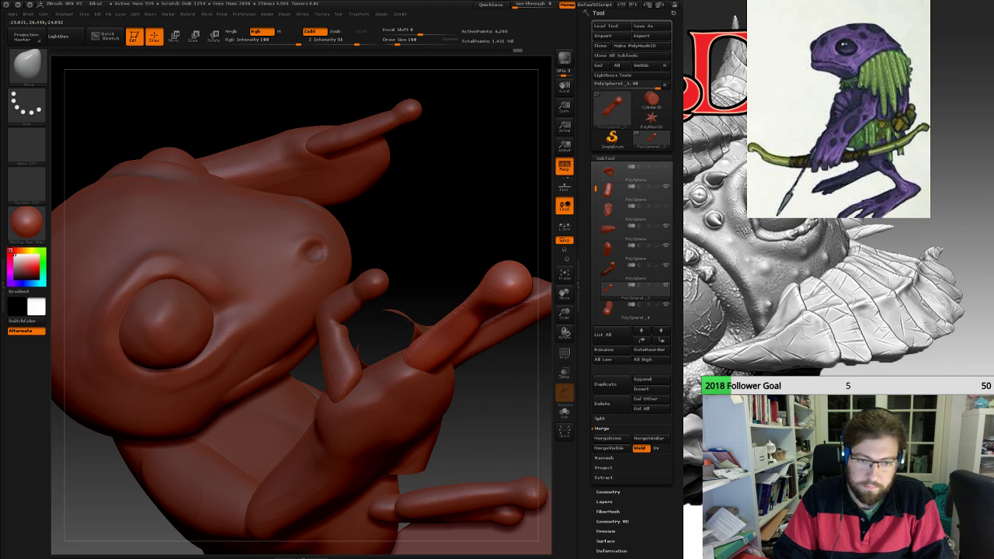
pyautogui.press('space')
pyautogui.moveTo(439, 361); pyautogui.dragTo(422, 357)
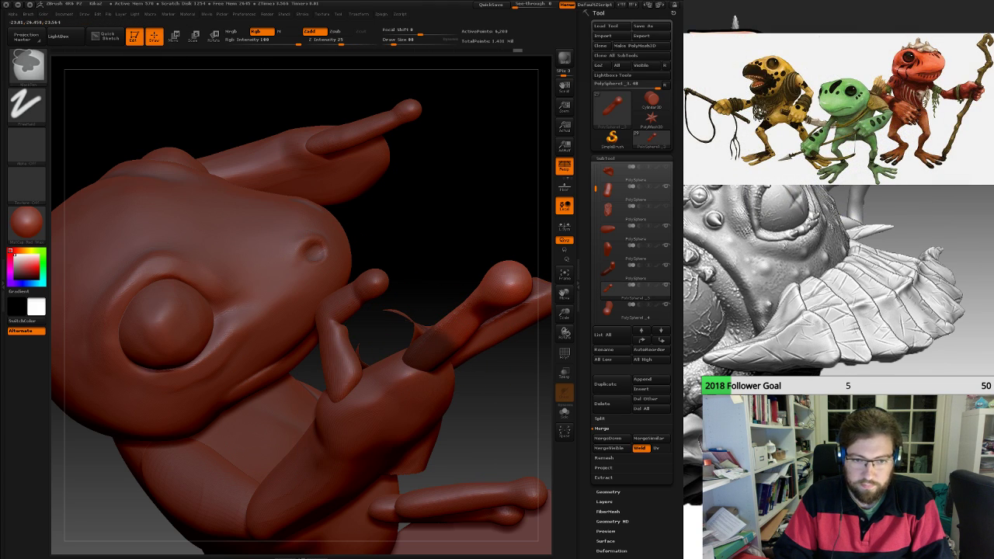
pyautogui.moveTo(477, 378)
pyautogui.mouseDown()
pyautogui.moveTo(494, 400)
pyautogui.moveTo(486, 393)
pyautogui.mouseUp()
pyautogui.keyDown('ctrl'); pyautogui.moveTo(477, 380); pyautogui.dragTo(483, 388); pyautogui.keyUp('ctrl')
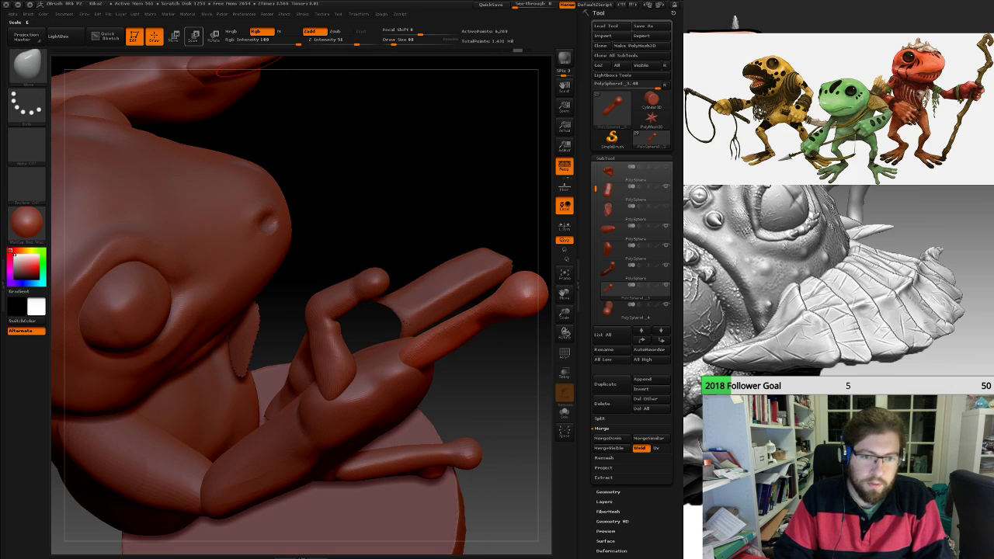
# Try to rotate the whole second finger about its base toward the frog's head and undo the rotation.
pyautogui.press('r')
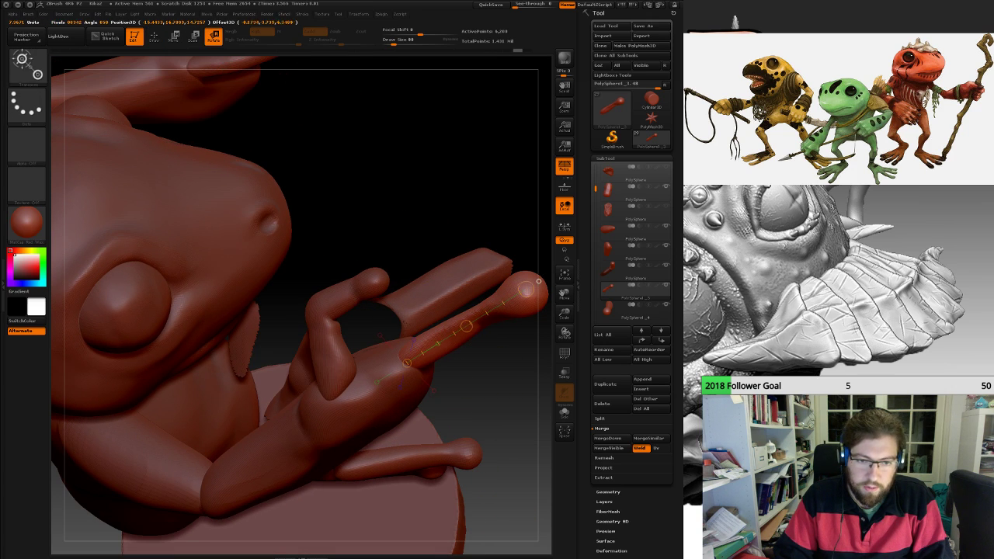
pyautogui.moveTo(526, 289); pyautogui.dragTo(462, 238)
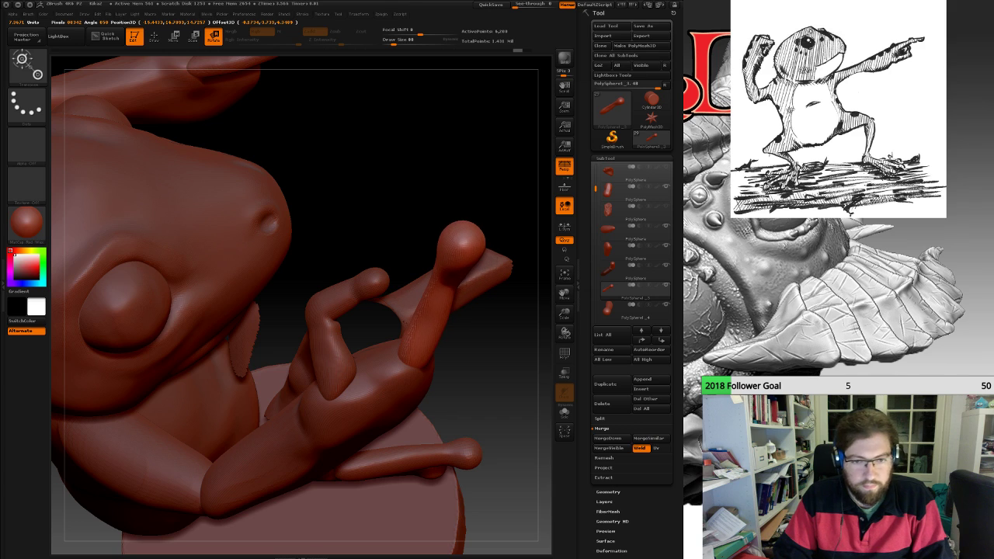
pyautogui.moveTo(538, 281); pyautogui.dragTo(473, 251)
pyautogui.hotkey('ctrl', 'z')
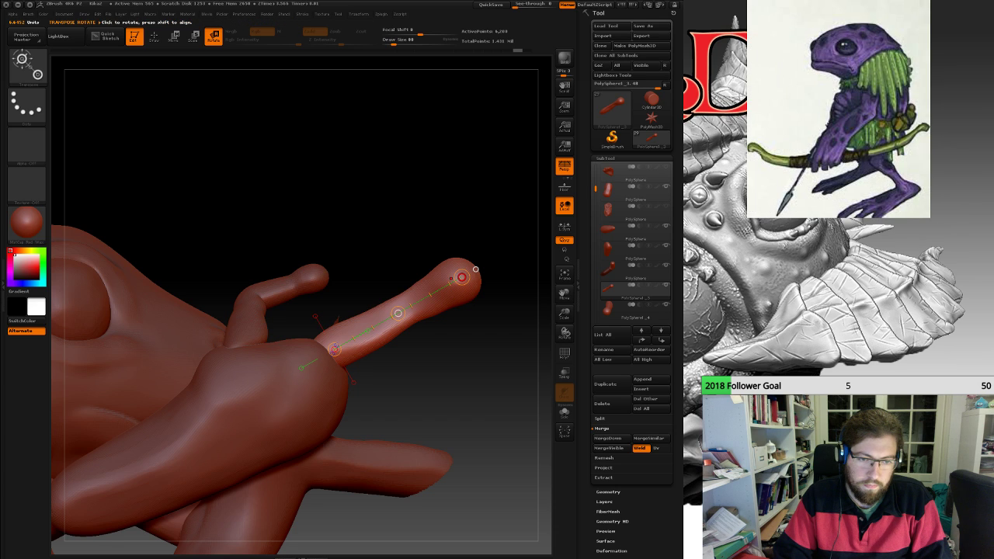
# Shift the second finger sideways on the end of the right forearm so its base sits closer to the palm's middle.
pyautogui.moveTo(475, 270); pyautogui.dragTo(365, 235)
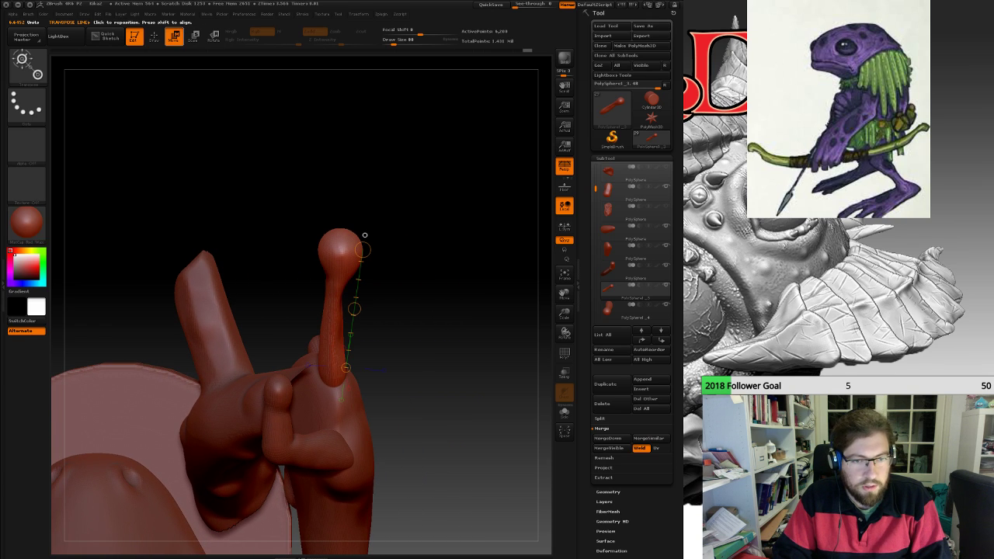
pyautogui.press('r')
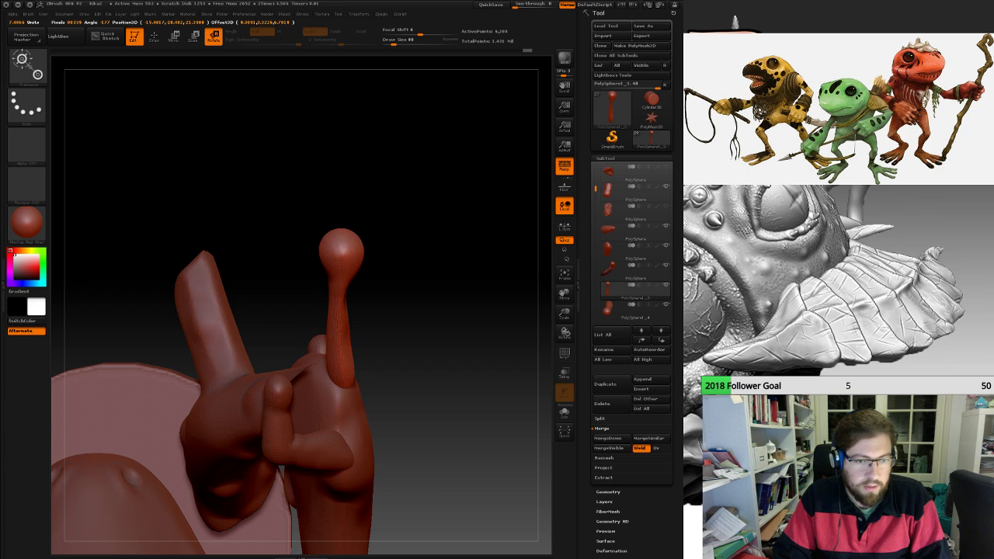
pyautogui.moveTo(335, 397); pyautogui.dragTo(337, 396, button='right')
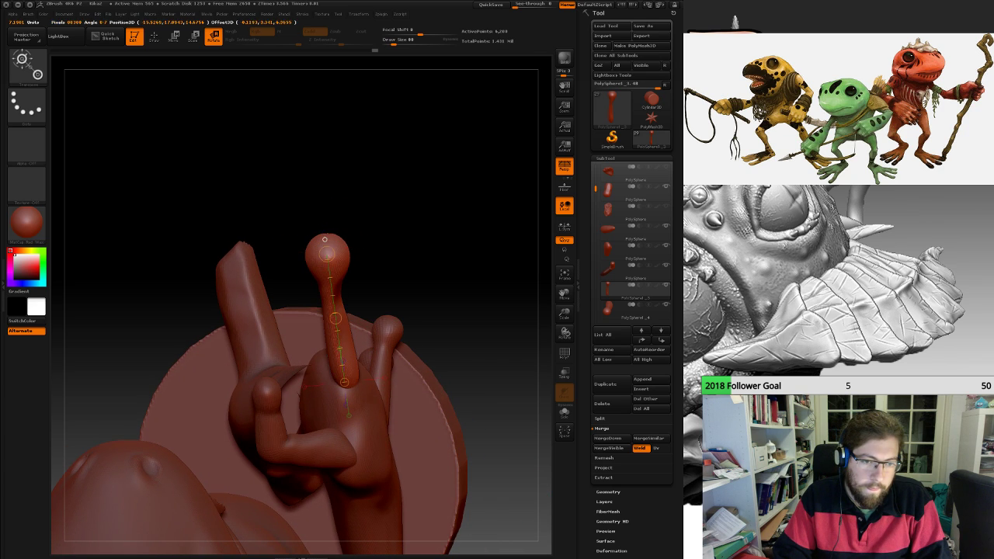
# Try rotating the second finger sideways about its base from different views, undoing each rotation.
pyautogui.moveTo(323, 255); pyautogui.dragTo(263, 286)
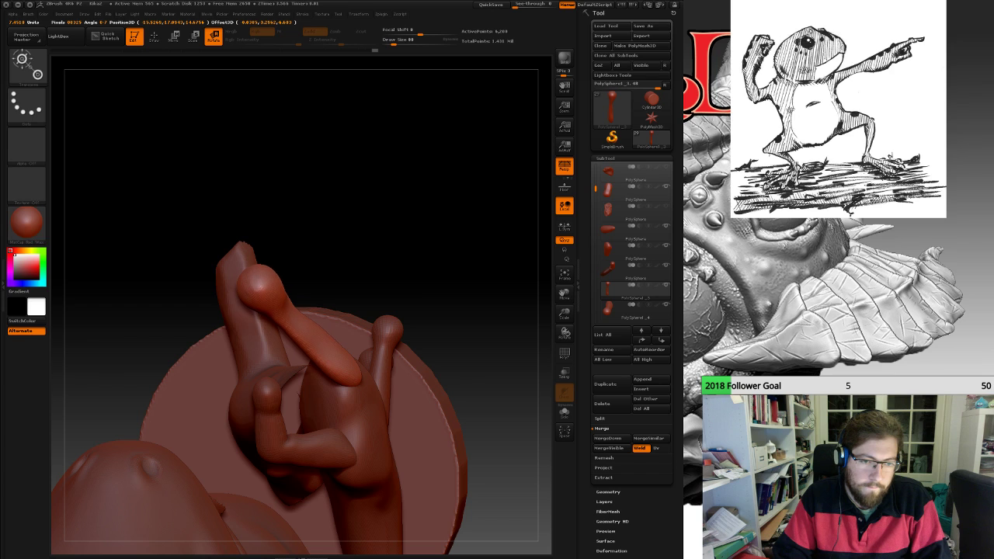
pyautogui.moveTo(325, 235); pyautogui.dragTo(466, 186, button='right')
pyautogui.hotkey('ctrl', 'z')
pyautogui.moveTo(466, 186); pyautogui.dragTo(502, 199)
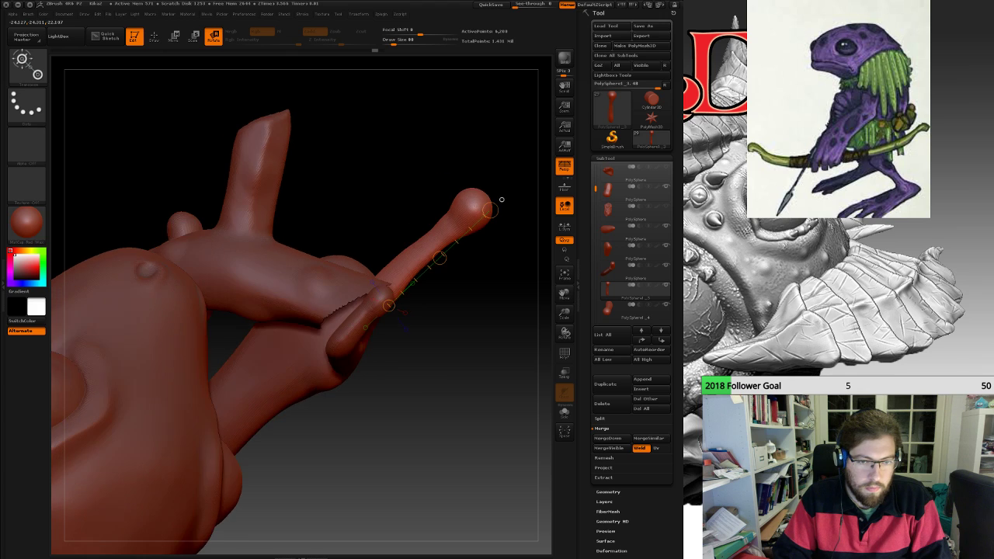
pyautogui.moveTo(501, 199); pyautogui.dragTo(329, 152, button='right')
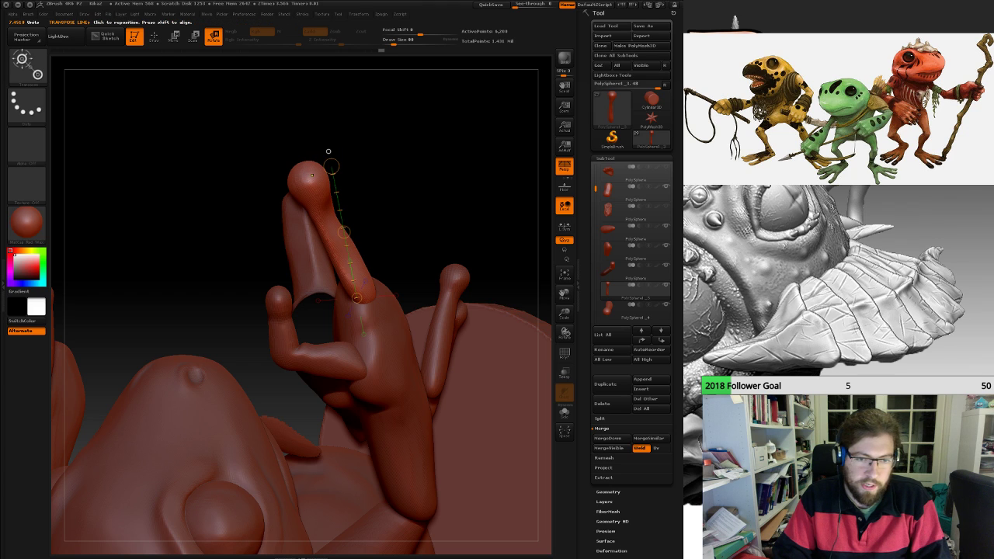
pyautogui.hotkey('ctrl', 'z')
# Rotate the whole second finger slightly inward about its base, checking its direction from several angles.
pyautogui.moveTo(328, 152); pyautogui.dragTo(240, 234, button='right')
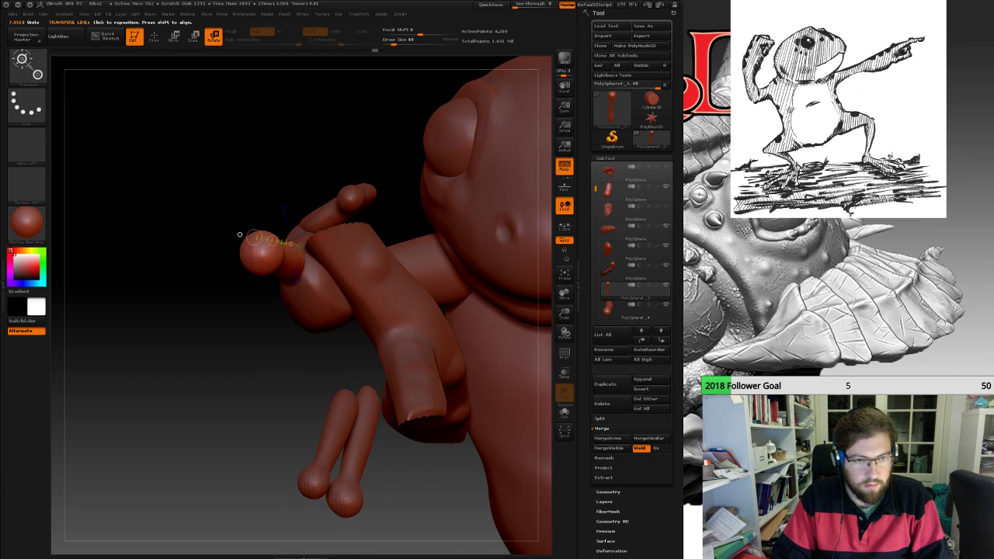
pyautogui.moveTo(240, 235); pyautogui.dragTo(241, 237)
pyautogui.moveTo(241, 237); pyautogui.dragTo(254, 373, button='right')
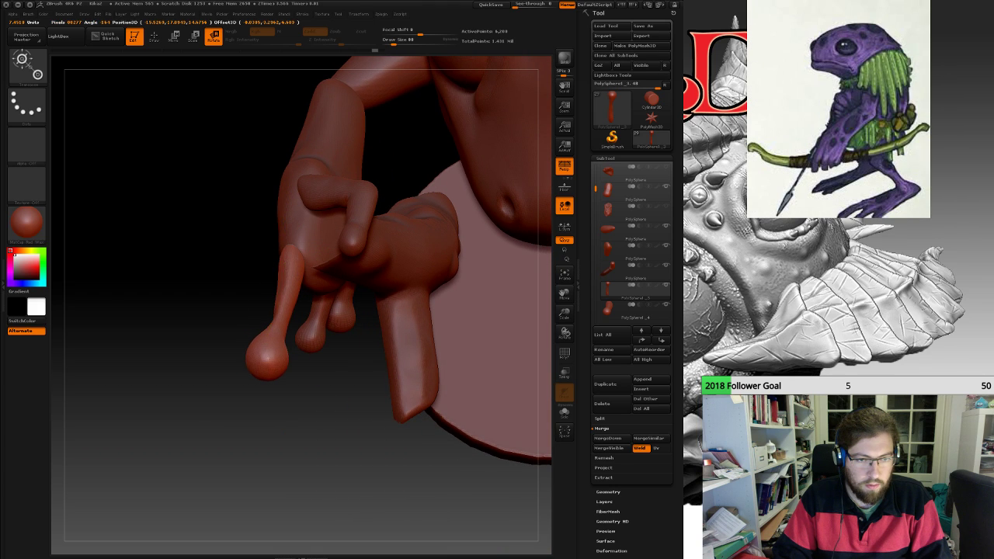
pyautogui.moveTo(263, 380)
pyautogui.mouseDown()
pyautogui.moveTo(288, 384)
pyautogui.moveTo(254, 373)
pyautogui.mouseUp()
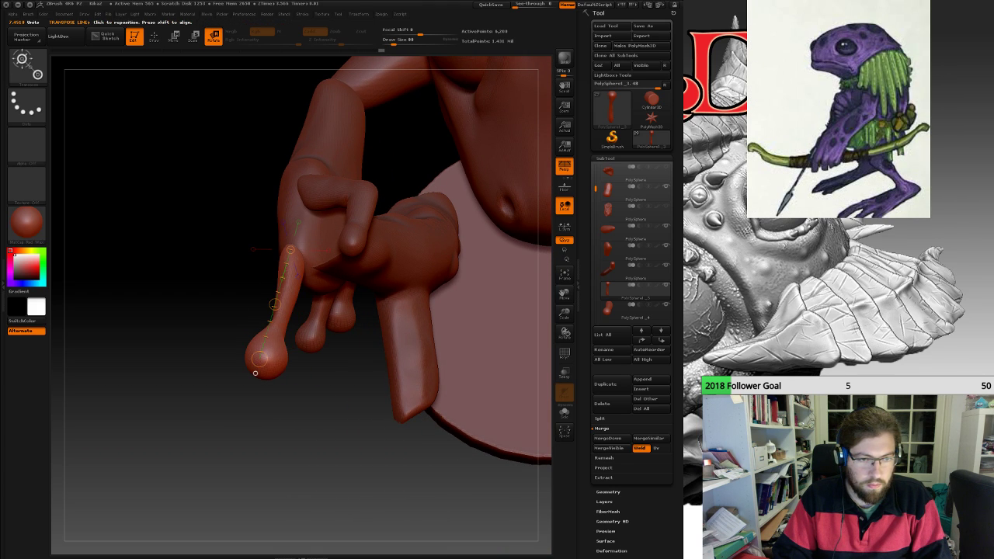
pyautogui.moveTo(255, 373); pyautogui.dragTo(254, 375, button='right')
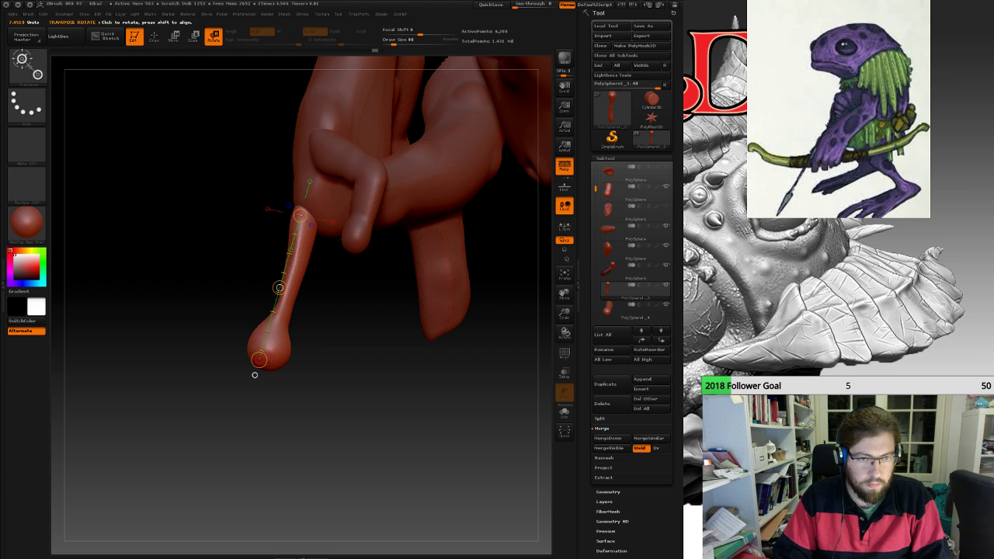
pyautogui.moveTo(258, 364); pyautogui.dragTo(295, 371)
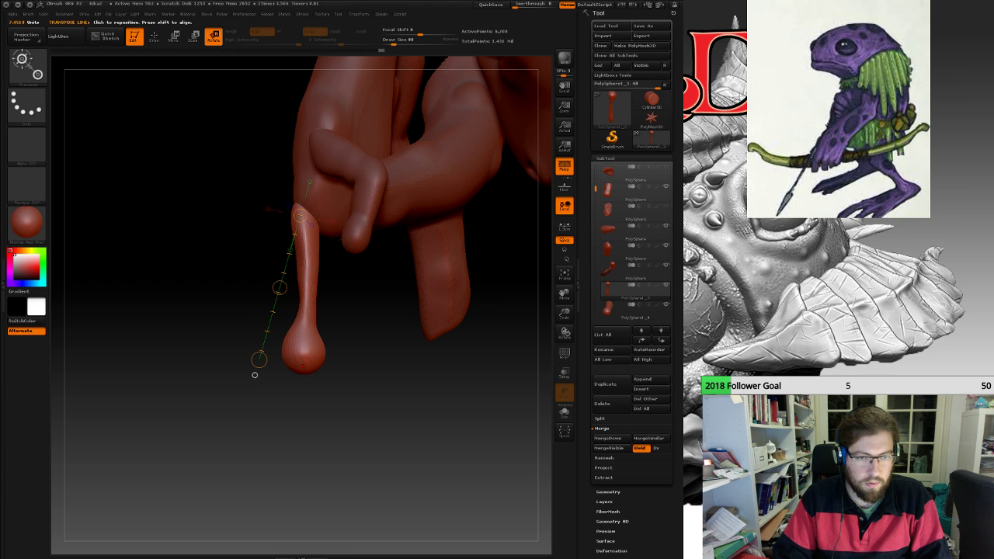
pyautogui.moveTo(254, 375)
pyautogui.mouseDown(button='right')
pyautogui.moveTo(261, 346)
pyautogui.moveTo(254, 368)
pyautogui.moveTo(273, 367)
pyautogui.mouseUp(button='right')
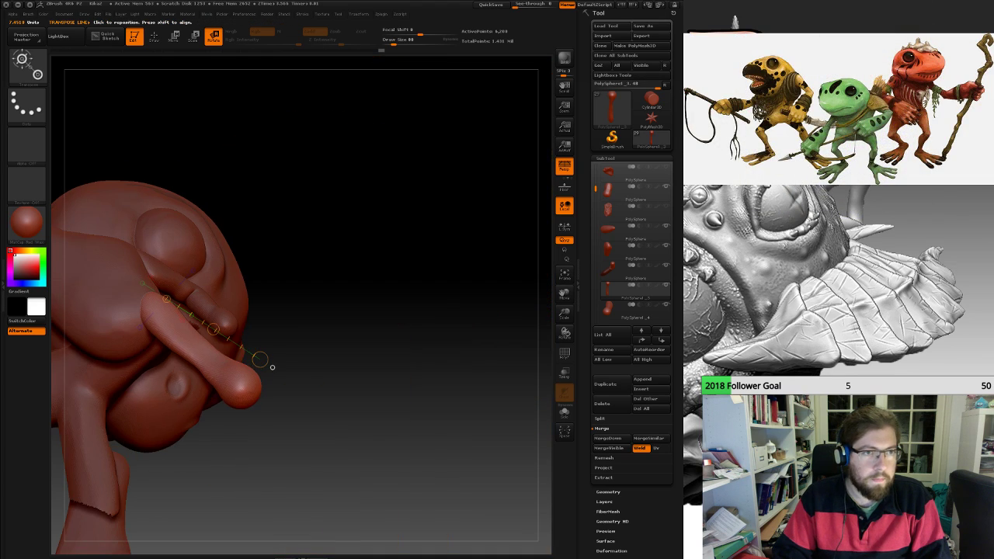
# Mask the second finger's base half and bend the unmasked tip half inward at the middle joint with Rotate.
pyautogui.press('q')
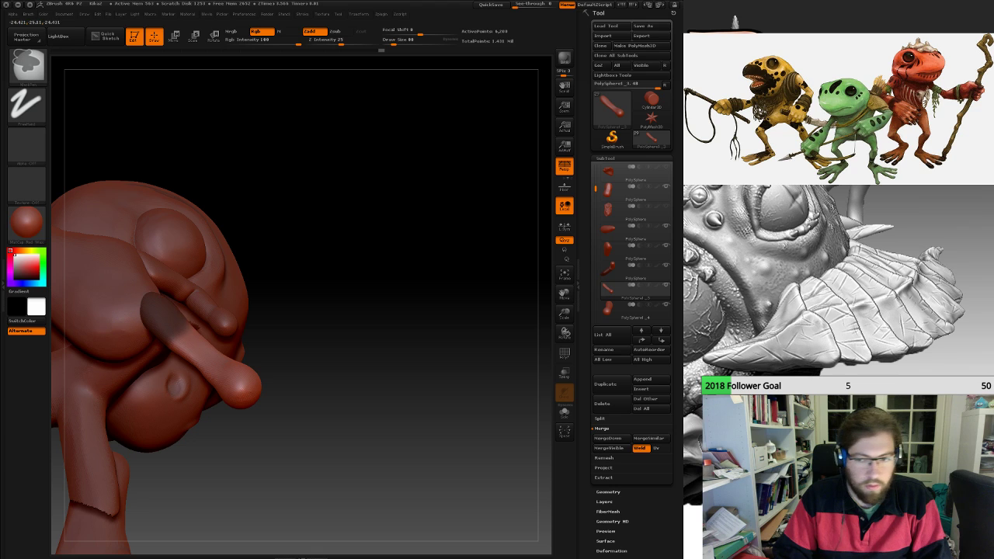
pyautogui.moveTo(226, 270); pyautogui.dragTo(170, 311, button='right')
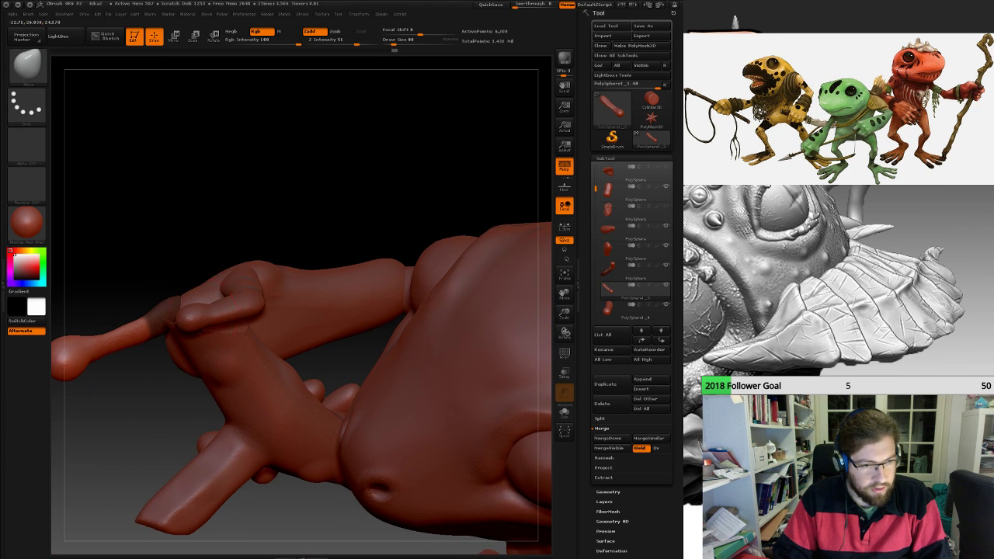
pyautogui.moveTo(239, 306); pyautogui.dragTo(256, 342, button='right')
pyautogui.moveTo(285, 246); pyautogui.dragTo(256, 299, button='right')
pyautogui.click(214, 36)
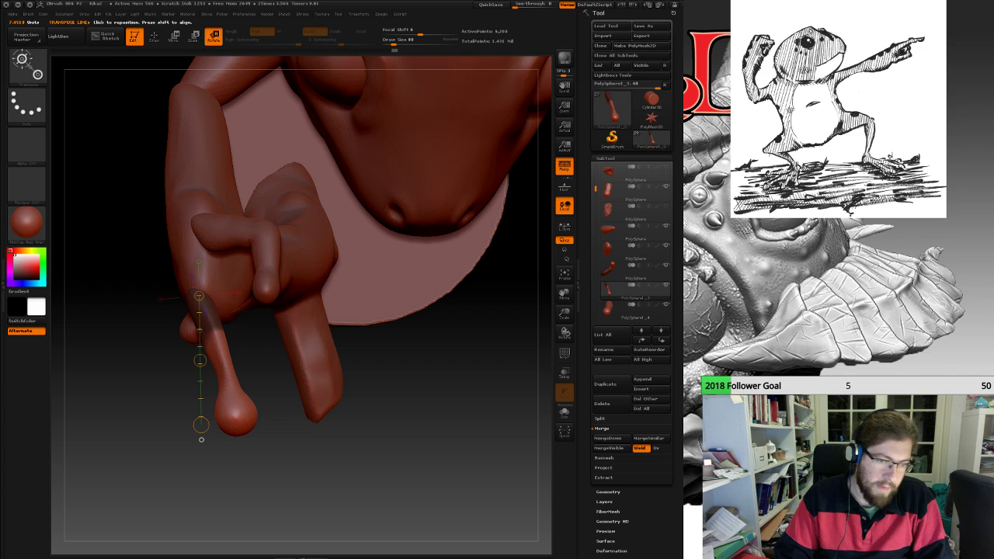
pyautogui.moveTo(209, 321)
pyautogui.mouseDown()
pyautogui.moveTo(241, 432)
pyautogui.moveTo(318, 333)
pyautogui.moveTo(320, 360)
pyautogui.mouseUp()
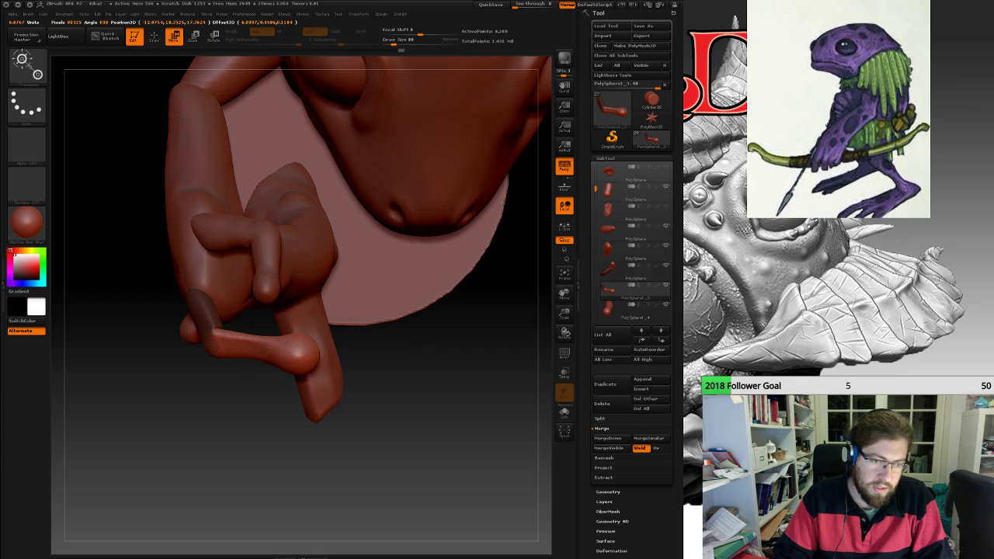
# Make the branch active, show its hidden parts again, and make the second finger active once more.
pyautogui.moveTo(407, 411); pyautogui.dragTo(429, 336, button='right')
pyautogui.moveTo(596, 188); pyautogui.dragTo(596, 255)
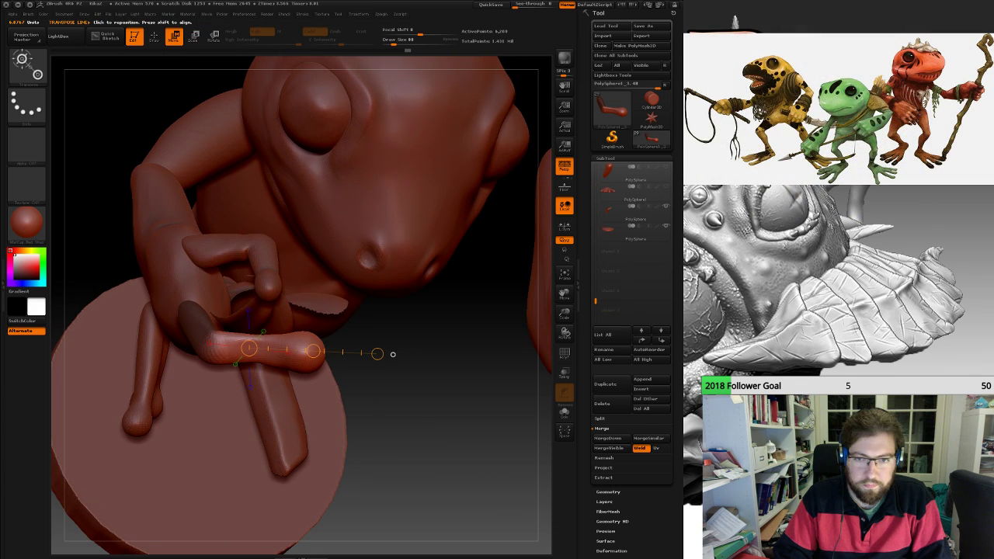
pyautogui.click(611, 211)
pyautogui.keyDown('ctrl'); pyautogui.keyDown('shift'); pyautogui.click(466, 420); pyautogui.keyUp('shift'); pyautogui.keyUp('ctrl')
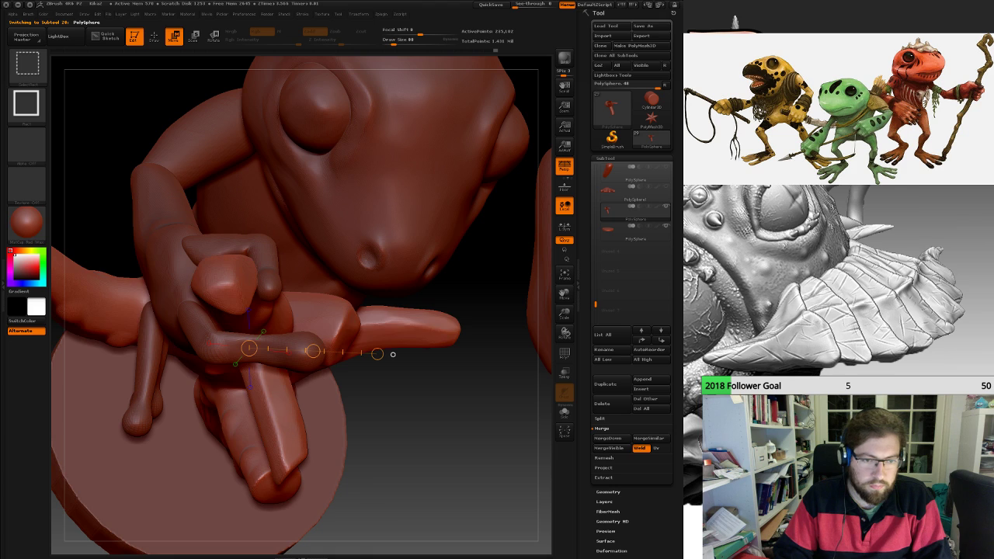
pyautogui.moveTo(466, 420)
pyautogui.mouseDown(button='right')
pyautogui.moveTo(454, 299)
pyautogui.moveTo(365, 299)
pyautogui.moveTo(412, 373)
pyautogui.moveTo(466, 412)
pyautogui.mouseUp(button='right')
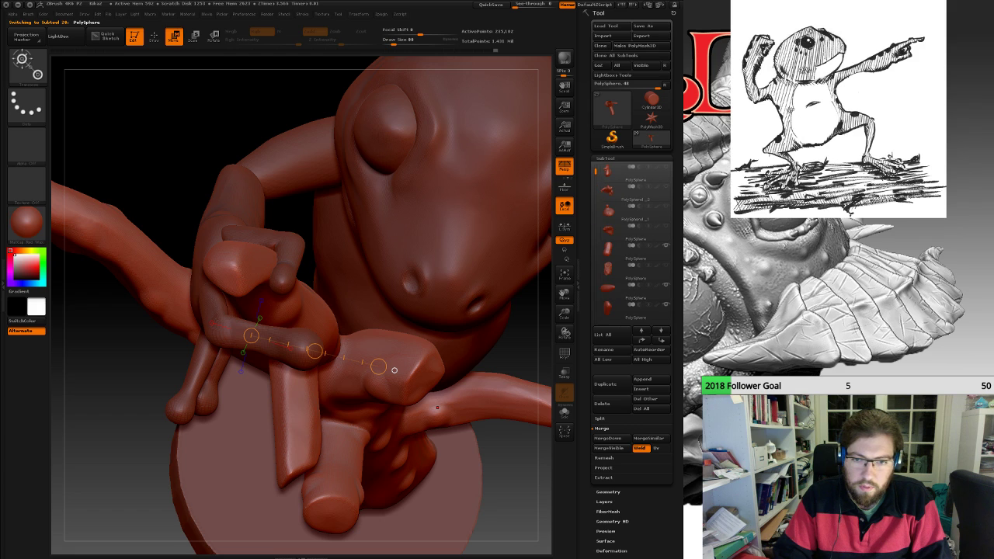
pyautogui.click(621, 270)
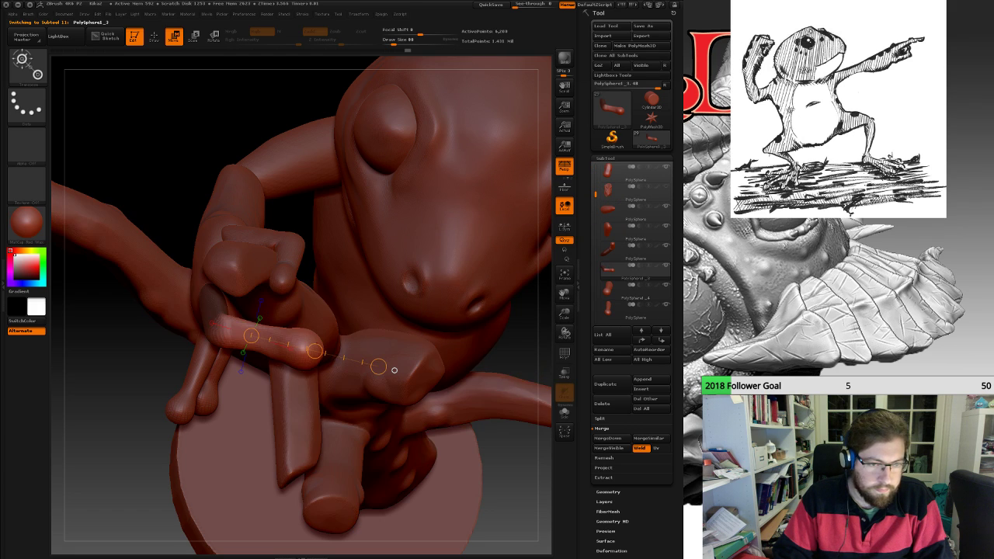
# Clear the mask from the bent second finger and remesh it.
pyautogui.moveTo(482, 482); pyautogui.dragTo(544, 477)
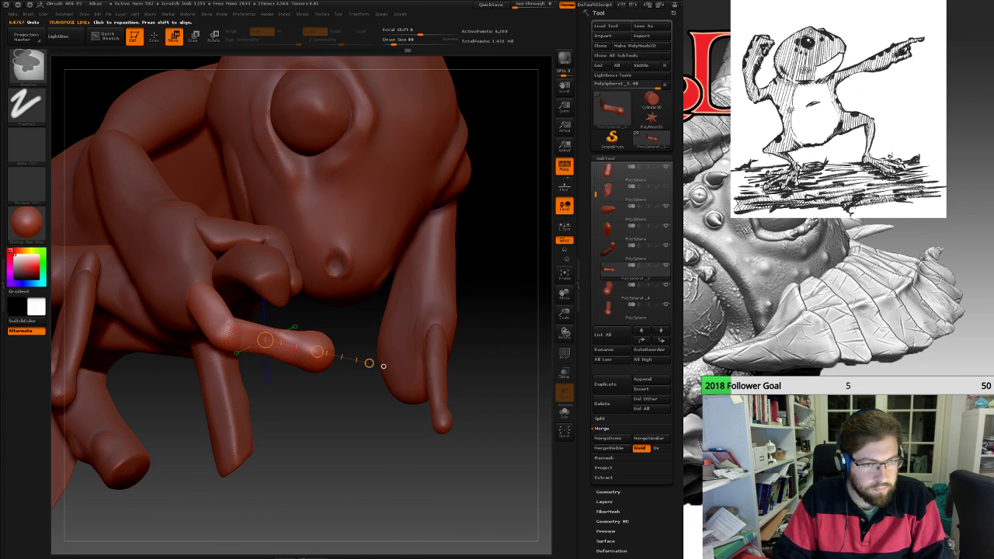
pyautogui.moveTo(466, 474)
pyautogui.mouseDown()
pyautogui.moveTo(478, 412)
pyautogui.moveTo(497, 396)
pyautogui.moveTo(508, 497)
pyautogui.mouseUp()
pyautogui.keyDown('ctrl'); pyautogui.moveTo(410, 415); pyautogui.dragTo(426, 455); pyautogui.keyUp('ctrl')
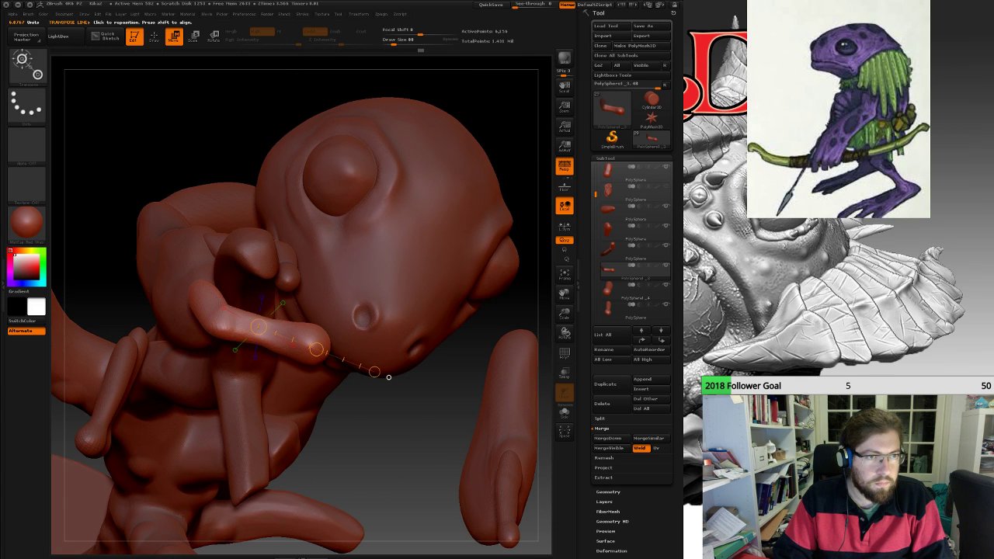
pyautogui.moveTo(427, 459)
pyautogui.mouseDown()
pyautogui.moveTo(435, 388)
pyautogui.moveTo(423, 373)
pyautogui.mouseUp()
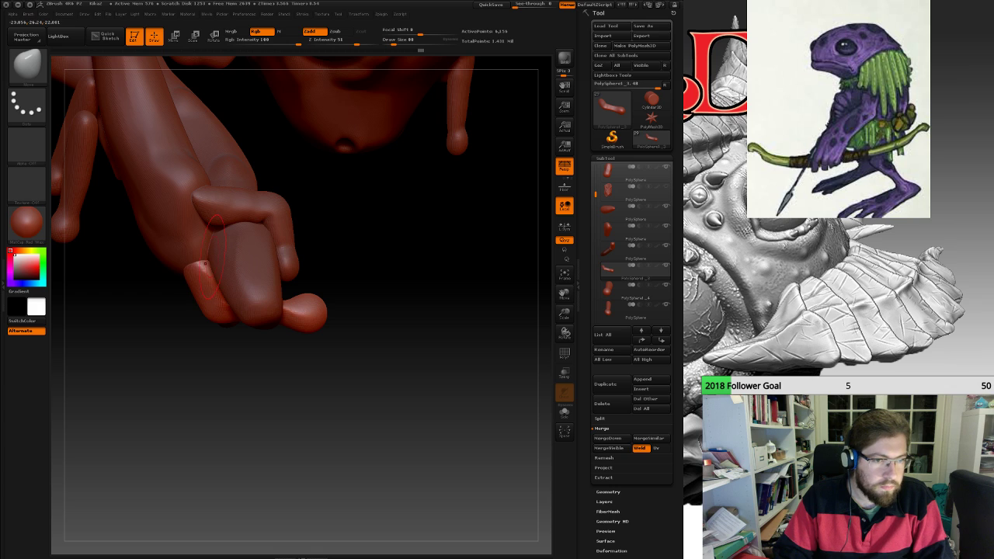
# Reshape the second finger's base and bent joint with an enlarged Move brush, checking the hand from several angles.
pyautogui.moveTo(423, 419)
pyautogui.mouseDown()
pyautogui.moveTo(435, 481)
pyautogui.moveTo(466, 434)
pyautogui.moveTo(497, 466)
pyautogui.moveTo(477, 462)
pyautogui.mouseUp()
pyautogui.keyDown('alt'); pyautogui.moveTo(281, 304); pyautogui.dragTo(302, 319); pyautogui.keyUp('alt')
pyautogui.press('space')
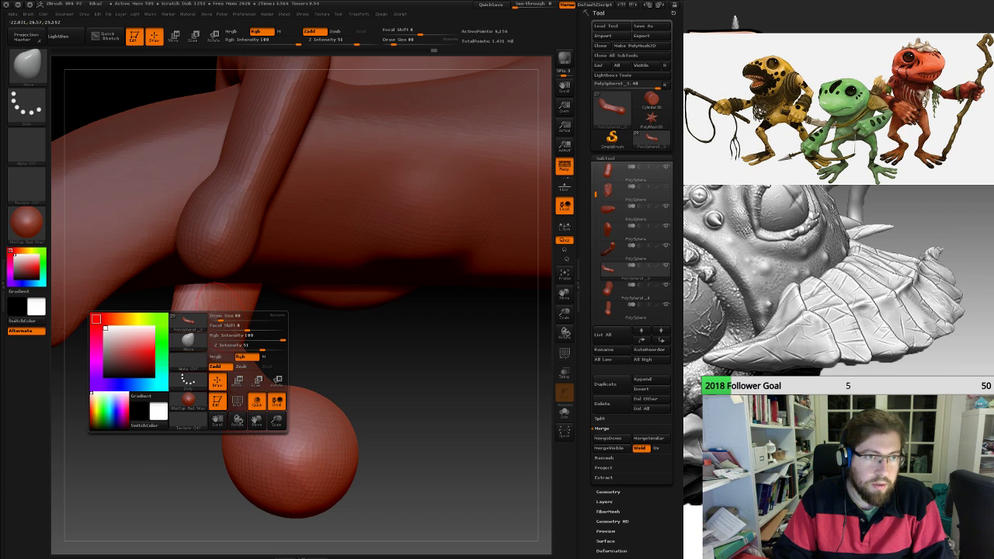
pyautogui.click(225, 318)
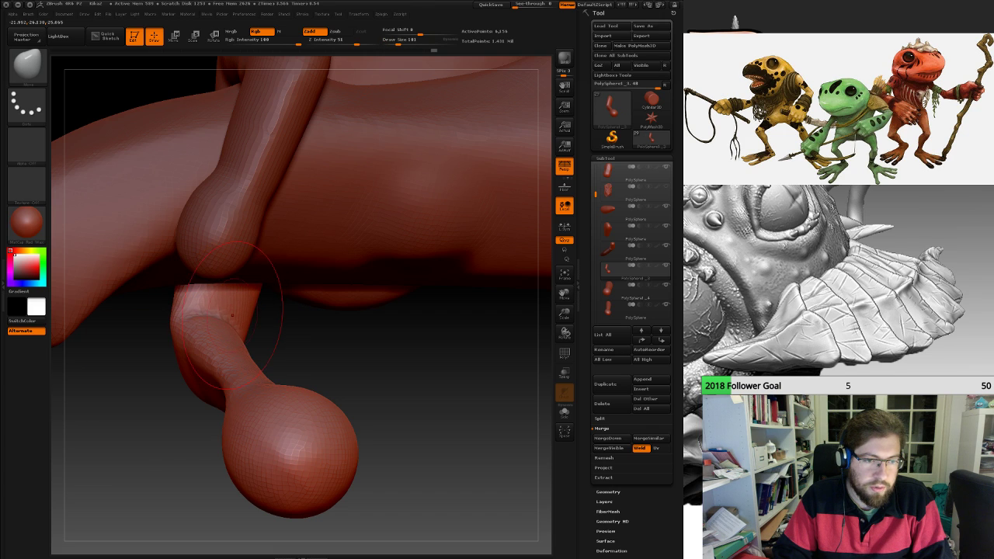
pyautogui.moveTo(136, 408); pyautogui.dragTo(250, 390)
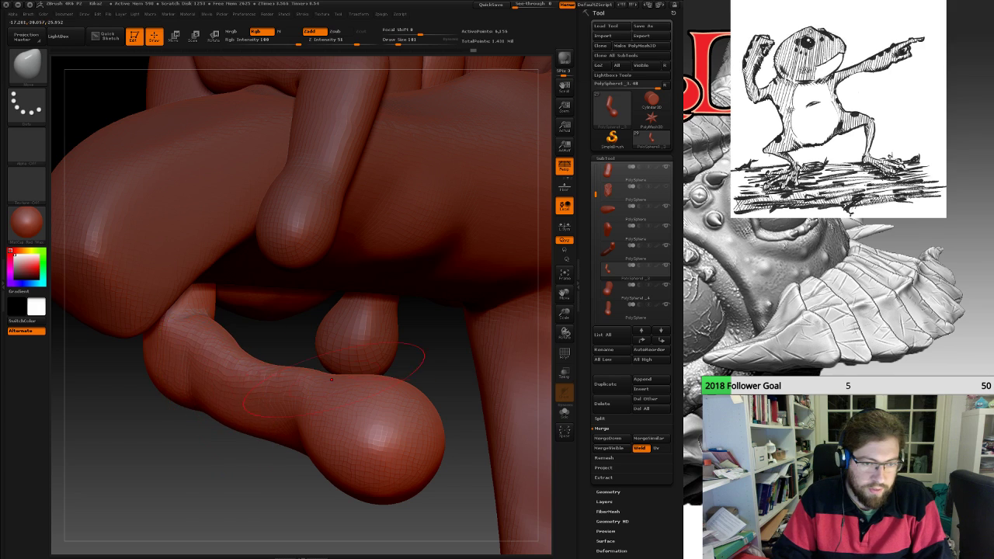
pyautogui.moveTo(444, 365)
pyautogui.mouseDown()
pyautogui.moveTo(304, 376)
pyautogui.moveTo(458, 392)
pyautogui.moveTo(495, 416)
pyautogui.mouseUp()
pyautogui.keyDown('alt'); pyautogui.moveTo(396, 392); pyautogui.dragTo(446, 334, button='right'); pyautogui.keyUp('alt')
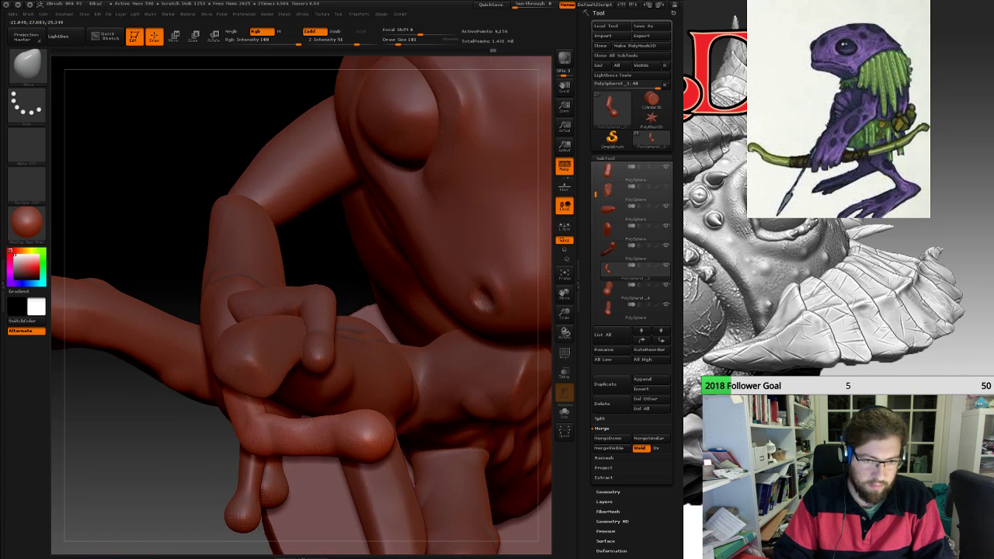
pyautogui.moveTo(388, 365)
pyautogui.mouseDown(button='right')
pyautogui.moveTo(380, 333)
pyautogui.moveTo(376, 365)
pyautogui.mouseUp(button='right')
pyautogui.keyDown('alt'); pyautogui.moveTo(376, 279); pyautogui.dragTo(376, 182, button='right'); pyautogui.keyUp('alt')
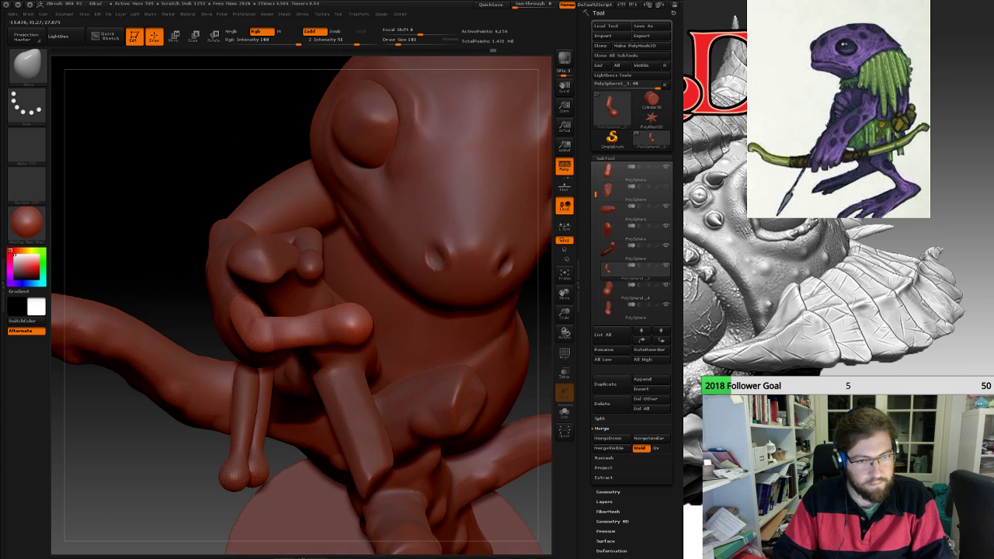
# Mask the second finger from its base through the middle joint, leaving only the tip section unmasked.
pyautogui.moveTo(376, 310)
pyautogui.keyDown('ctrl'); pyautogui.mouseDown(button='right')
pyautogui.moveTo(361, 198)
pyautogui.moveTo(241, 194)
pyautogui.moveTo(233, 203)
pyautogui.moveTo(225, 222)
pyautogui.moveTo(248, 326)
pyautogui.moveTo(326, 287)
pyautogui.moveTo(284, 341)
pyautogui.moveTo(325, 288)
pyautogui.moveTo(381, 268)
pyautogui.moveTo(361, 271)
pyautogui.moveTo(323, 330)
pyautogui.moveTo(268, 291)
pyautogui.moveTo(252, 295)
pyautogui.moveTo(307, 315)
pyautogui.moveTo(351, 289)
pyautogui.mouseUp(button='right'); pyautogui.keyUp('ctrl')
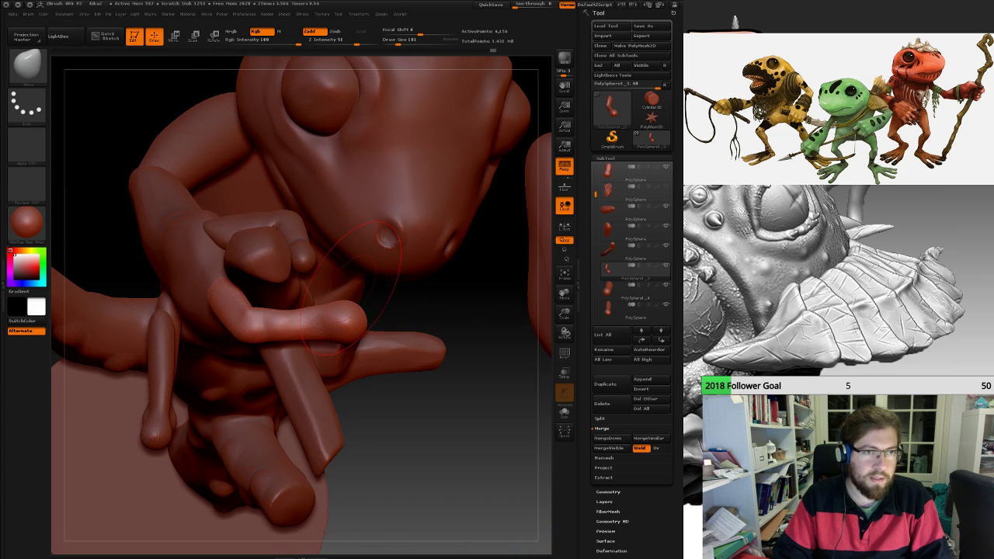
pyautogui.click(214, 36)
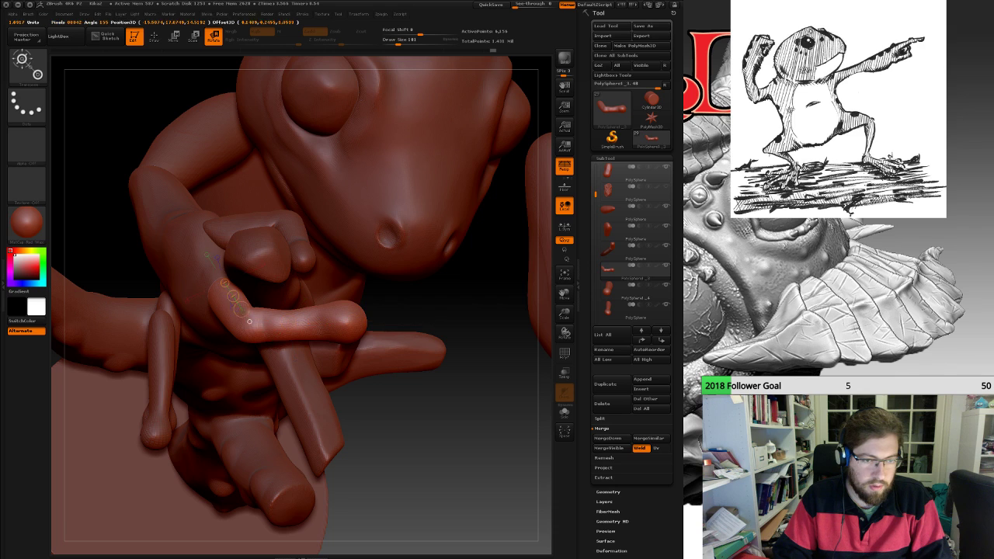
pyautogui.moveTo(255, 338); pyautogui.dragTo(163, 285, button='right')
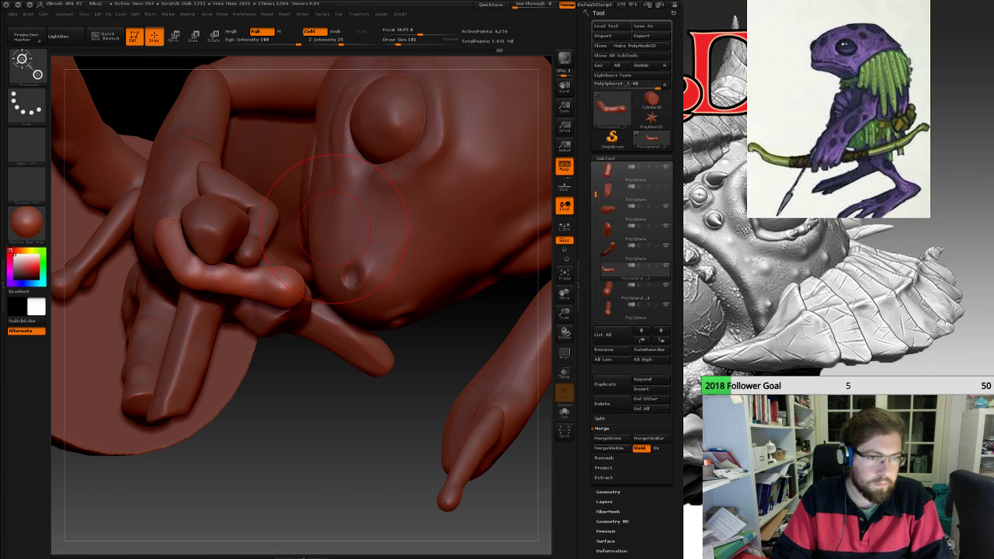
pyautogui.keyDown('ctrl'); pyautogui.moveTo(168, 233); pyautogui.dragTo(182, 255); pyautogui.keyUp('ctrl')
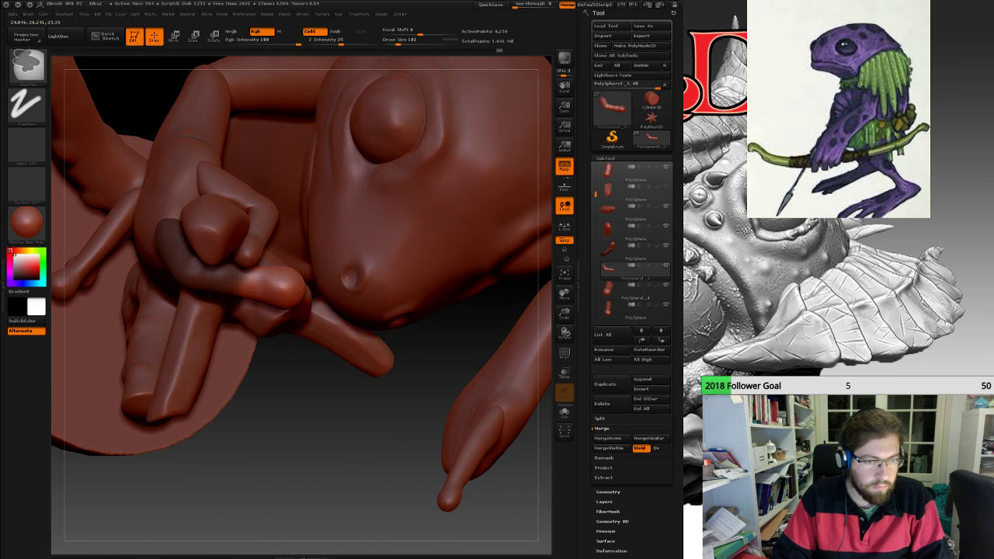
pyautogui.moveTo(178, 268)
pyautogui.mouseDown(button='right')
pyautogui.moveTo(165, 174)
pyautogui.moveTo(183, 210)
pyautogui.moveTo(183, 318)
pyautogui.moveTo(202, 310)
pyautogui.moveTo(221, 342)
pyautogui.moveTo(225, 322)
pyautogui.mouseUp(button='right')
# Bend the unmasked tip of the second finger inward around the branch with Rotate and clear the mask.
pyautogui.press('r')
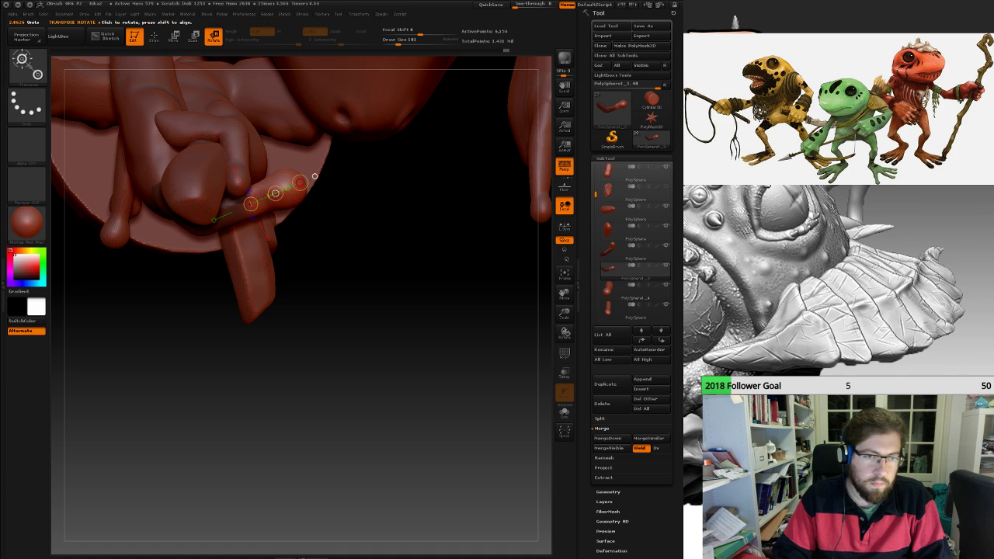
pyautogui.moveTo(299, 194)
pyautogui.mouseDown(button='right')
pyautogui.moveTo(326, 221)
pyautogui.moveTo(350, 155)
pyautogui.moveTo(307, 182)
pyautogui.moveTo(381, 187)
pyautogui.moveTo(489, 171)
pyautogui.mouseUp(button='right')
pyautogui.moveTo(257, 183)
pyautogui.mouseDown(button='right')
pyautogui.moveTo(310, 167)
pyautogui.moveTo(427, 187)
pyautogui.mouseUp(button='right')
pyautogui.moveTo(334, 186)
pyautogui.mouseDown(button='right')
pyautogui.moveTo(330, 264)
pyautogui.moveTo(303, 299)
pyautogui.moveTo(311, 342)
pyautogui.moveTo(342, 280)
pyautogui.moveTo(400, 264)
pyautogui.moveTo(365, 260)
pyautogui.moveTo(376, 245)
pyautogui.moveTo(421, 237)
pyautogui.moveTo(509, 265)
pyautogui.mouseUp(button='right')
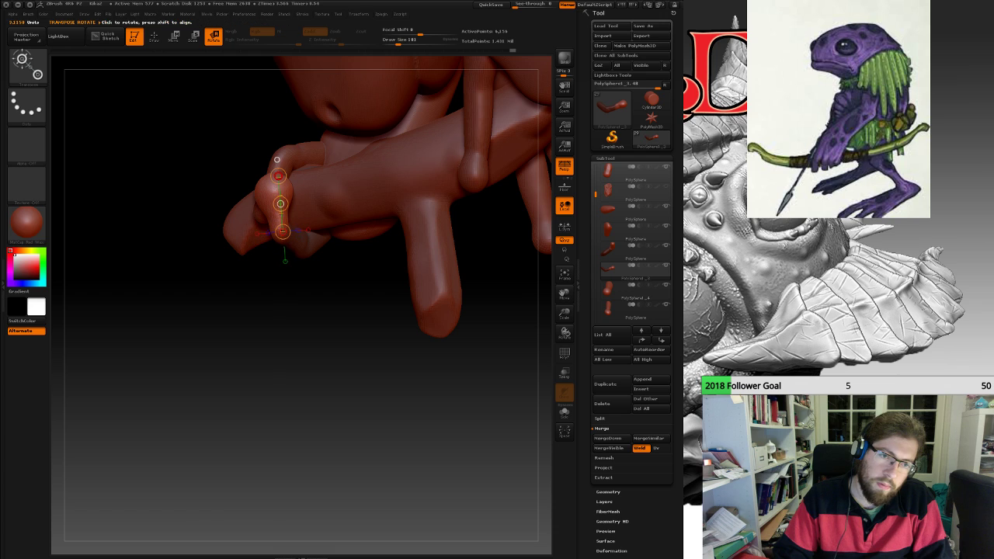
pyautogui.moveTo(276, 160)
pyautogui.mouseDown(button='right')
pyautogui.moveTo(284, 154)
pyautogui.moveTo(275, 182)
pyautogui.moveTo(288, 174)
pyautogui.mouseUp(button='right')
pyautogui.keyDown('ctrl'); pyautogui.click(289, 174); pyautogui.keyUp('ctrl')
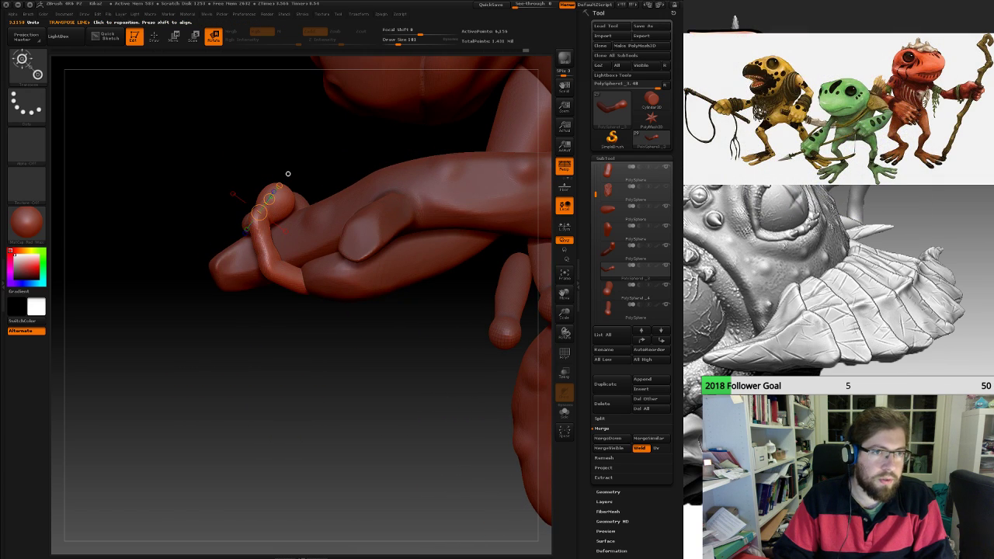
# Reshape the second finger's curve with the Move brush so it hugs the branch.
pyautogui.click(27, 64)
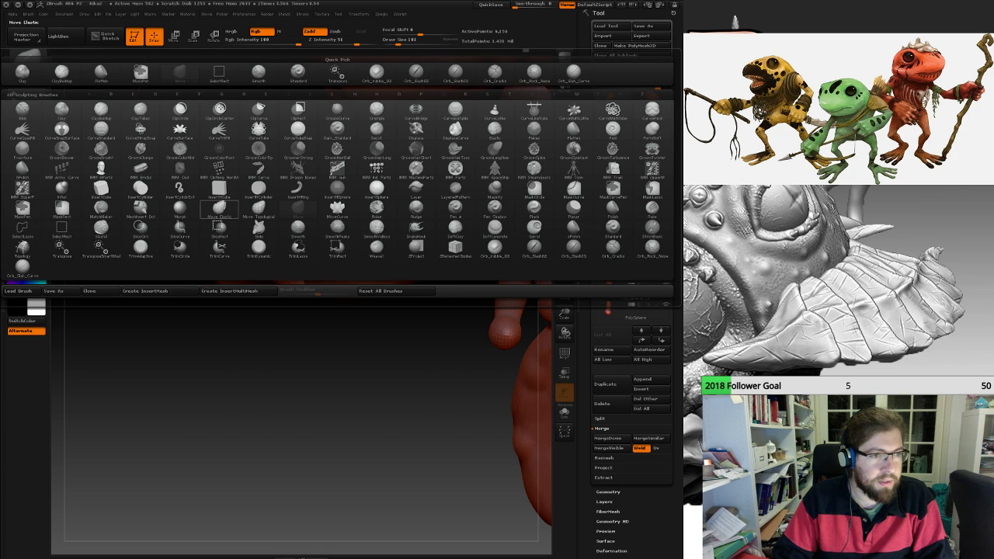
pyautogui.click(61, 189)
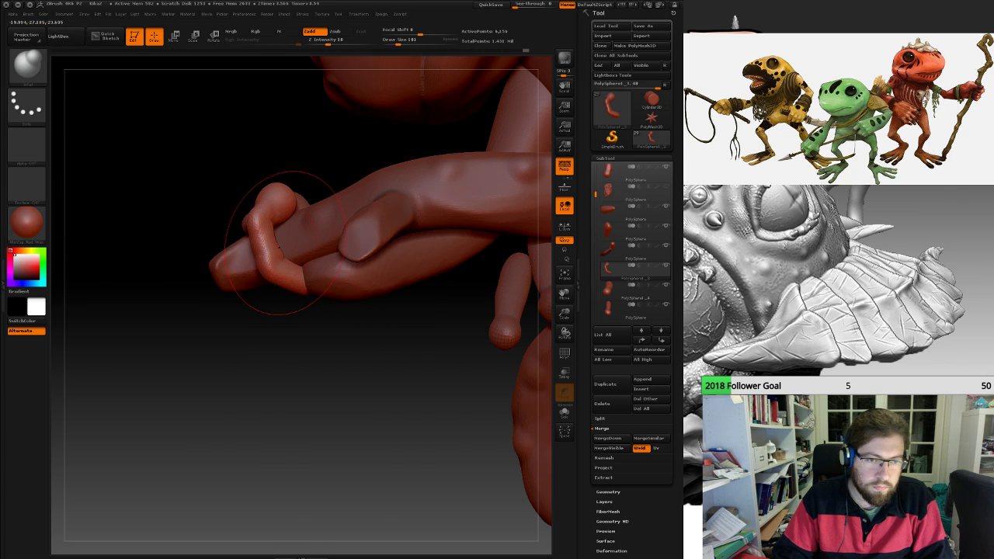
pyautogui.moveTo(282, 245); pyautogui.dragTo(291, 266)
pyautogui.moveTo(202, 330); pyautogui.dragTo(350, 326)
pyautogui.moveTo(411, 194); pyautogui.dragTo(544, 231)
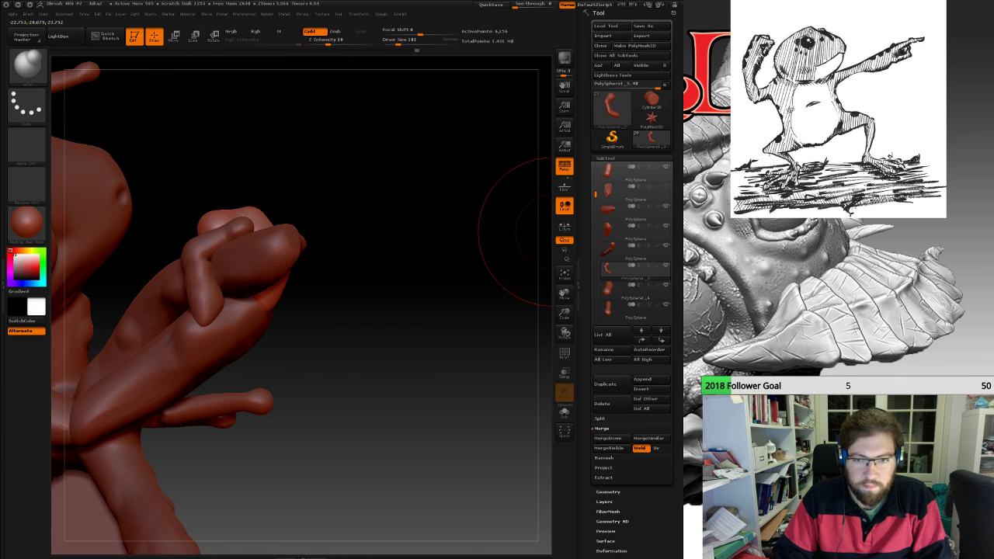
# Make the first finger active, reduce the Move brush's draw size to 74 and reshape its base and inner edge against the branch.
pyautogui.keyDown('ctrl'); pyautogui.moveTo(384, 299); pyautogui.dragTo(361, 344); pyautogui.keyUp('ctrl')
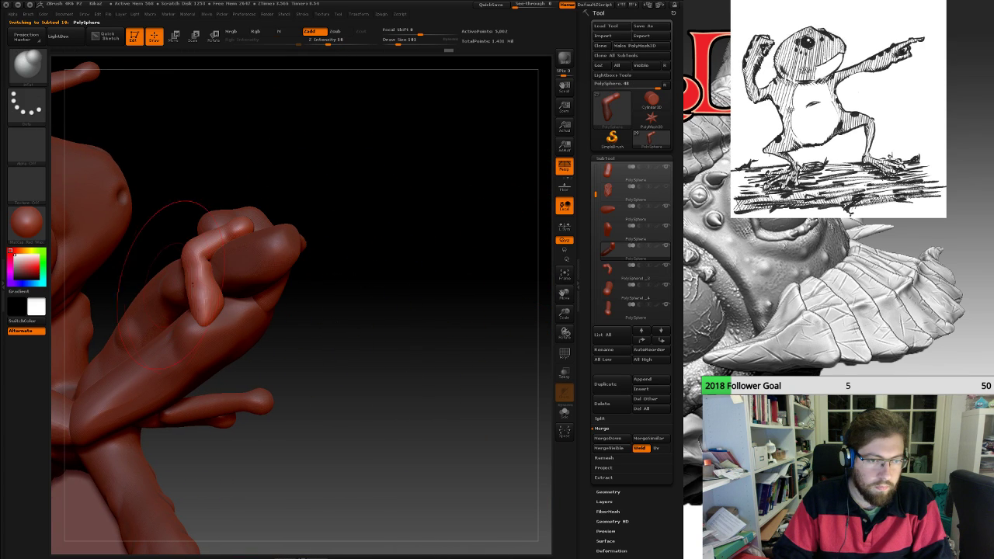
pyautogui.moveTo(404, 318); pyautogui.dragTo(458, 326)
pyautogui.keyDown('alt'); pyautogui.moveTo(458, 272); pyautogui.dragTo(458, 365); pyautogui.keyUp('alt')
pyautogui.moveTo(513, 466); pyautogui.dragTo(493, 435)
pyautogui.press('space')
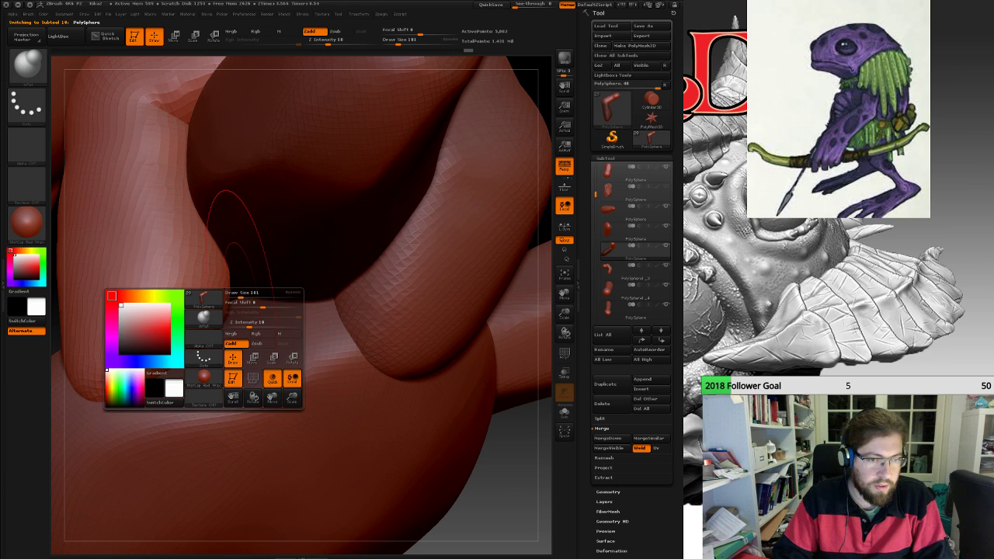
pyautogui.moveTo(242, 295); pyautogui.dragTo(237, 291)
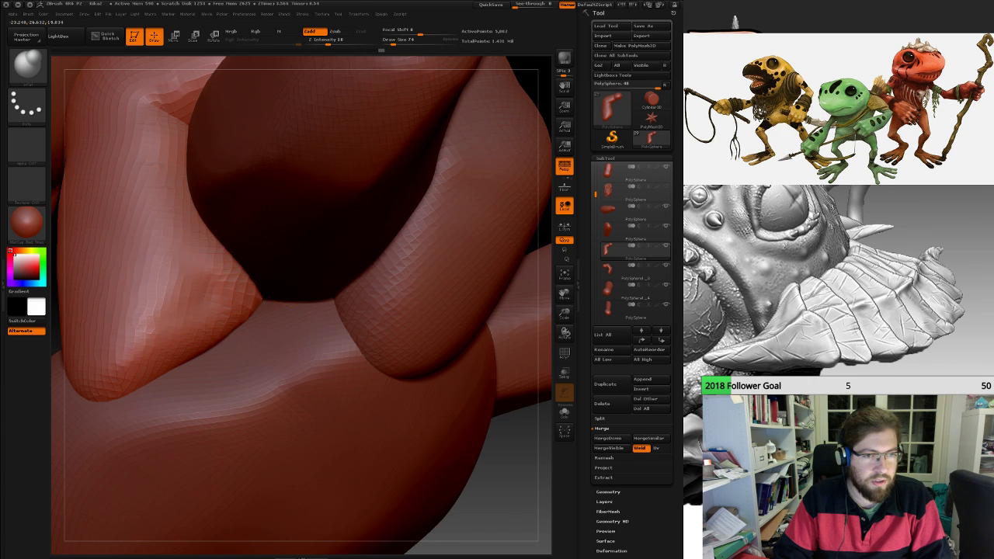
pyautogui.moveTo(225, 301); pyautogui.dragTo(311, 396, button='right')
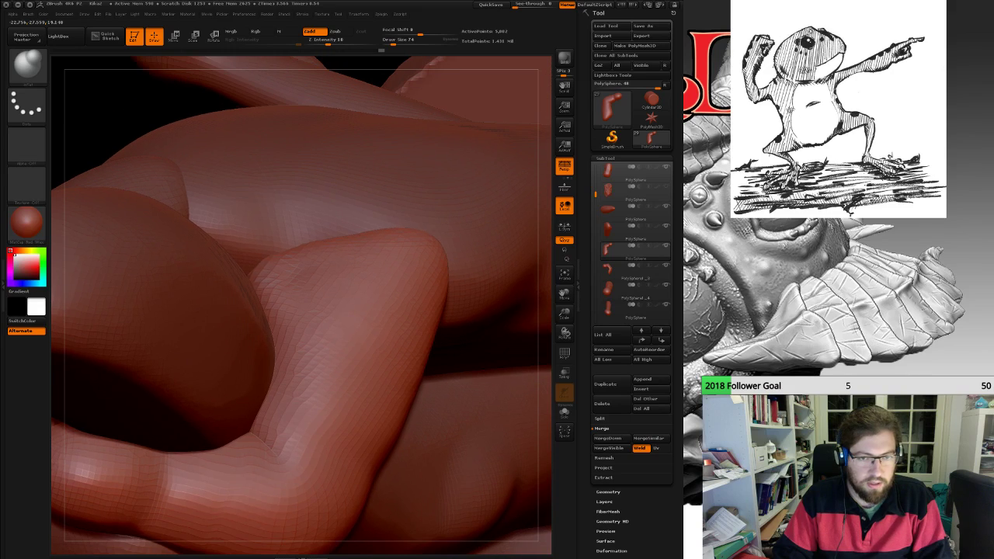
pyautogui.moveTo(430, 250)
pyautogui.mouseDown(button='right')
pyautogui.moveTo(414, 291)
pyautogui.moveTo(520, 214)
pyautogui.mouseUp(button='right')
pyautogui.keyDown('alt'); pyautogui.moveTo(310, 293); pyautogui.dragTo(342, 282, button='right'); pyautogui.keyUp('alt')
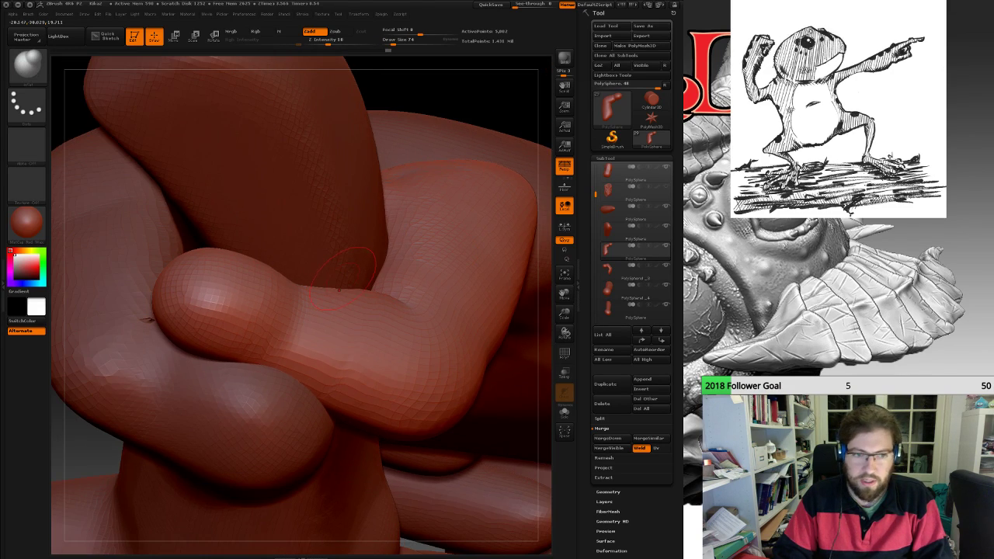
# Make the second finger active and refine its base and curled section with the Move and Smooth brushes from several angles.
pyautogui.keyDown('alt'); pyautogui.moveTo(272, 330); pyautogui.dragTo(265, 273, button='right'); pyautogui.keyUp('alt')
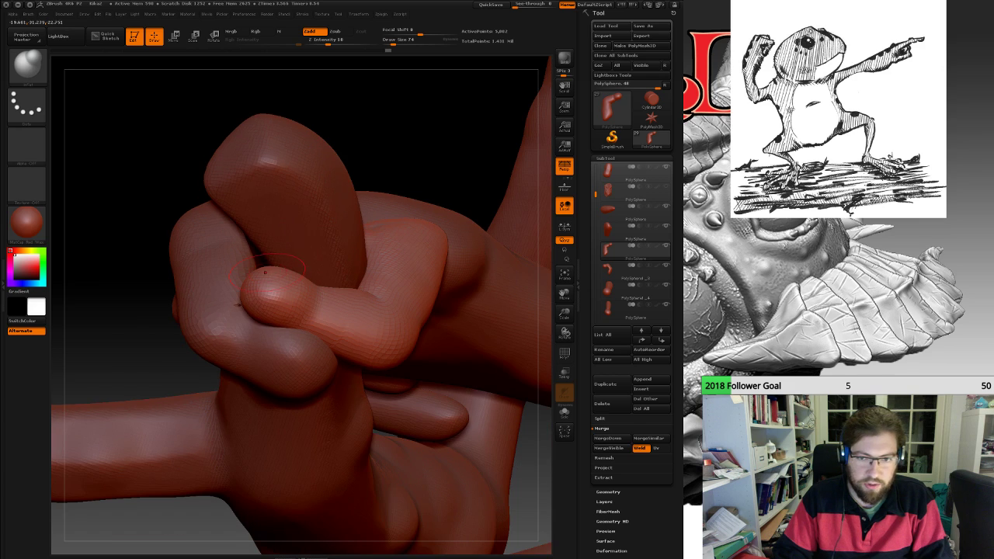
pyautogui.keyDown('alt'); pyautogui.click(227, 268); pyautogui.keyUp('alt')
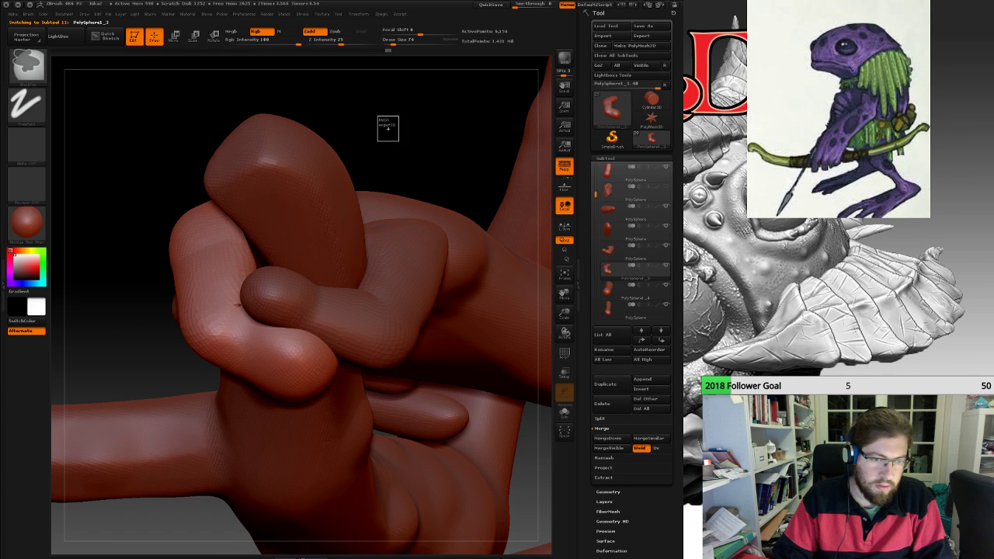
pyautogui.moveTo(310, 326); pyautogui.dragTo(237, 328, button='right')
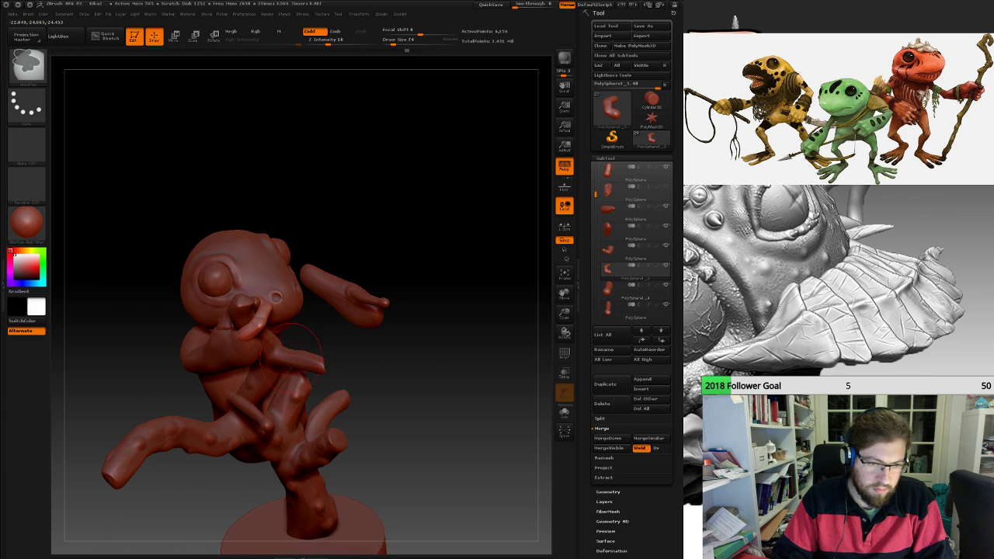
pyautogui.moveTo(292, 354)
pyautogui.mouseDown(button='right')
pyautogui.moveTo(287, 458)
pyautogui.moveTo(289, 328)
pyautogui.moveTo(136, 299)
pyautogui.mouseUp(button='right')
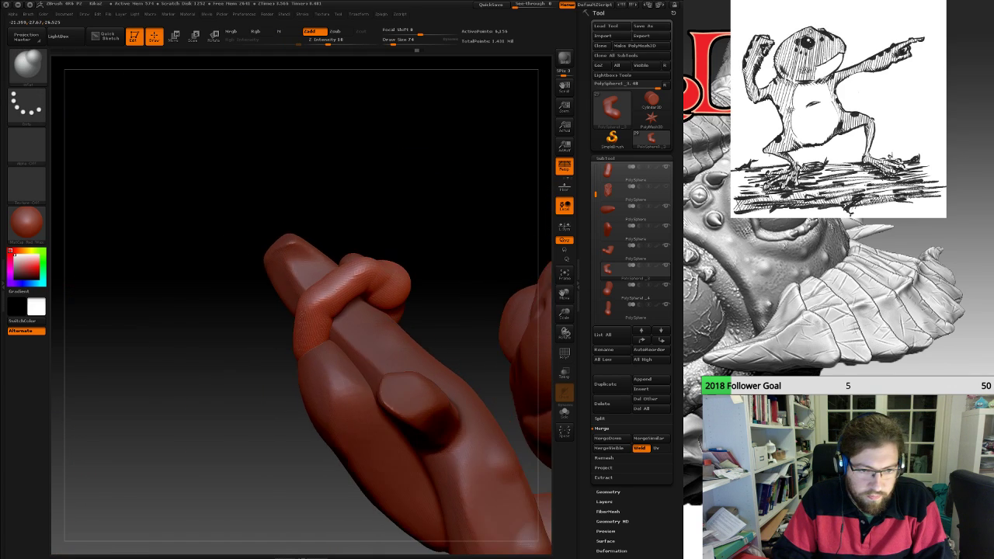
pyautogui.moveTo(303, 272)
pyautogui.mouseDown(button='right')
pyautogui.moveTo(261, 251)
pyautogui.moveTo(301, 265)
pyautogui.moveTo(308, 211)
pyautogui.mouseUp(button='right')
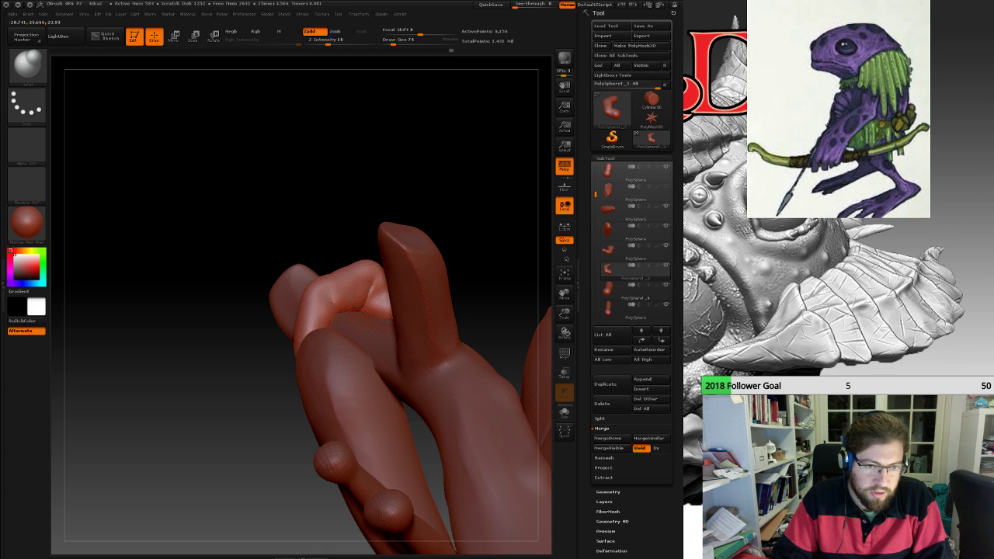
pyautogui.moveTo(308, 226); pyautogui.dragTo(314, 305, button='right')
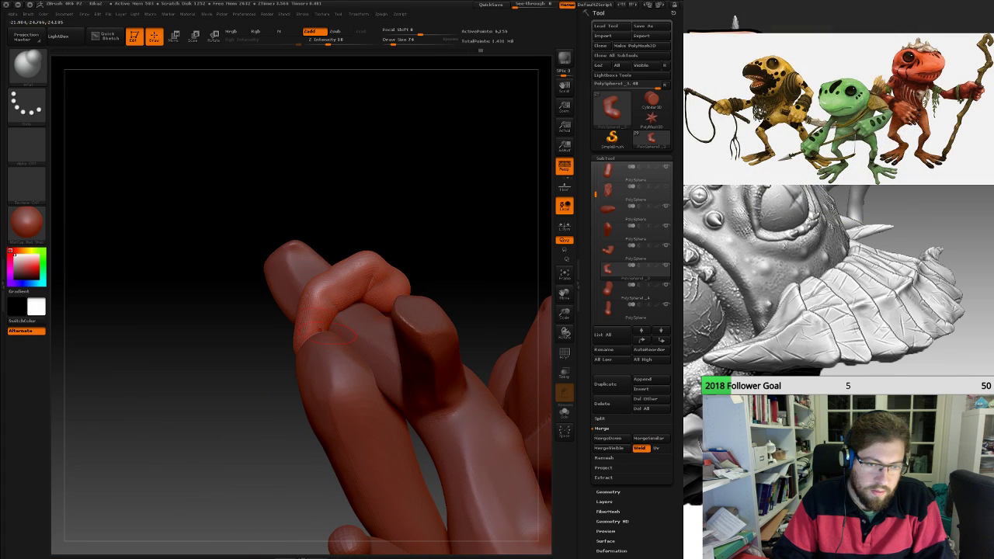
pyautogui.moveTo(375, 317); pyautogui.dragTo(473, 319, button='right')
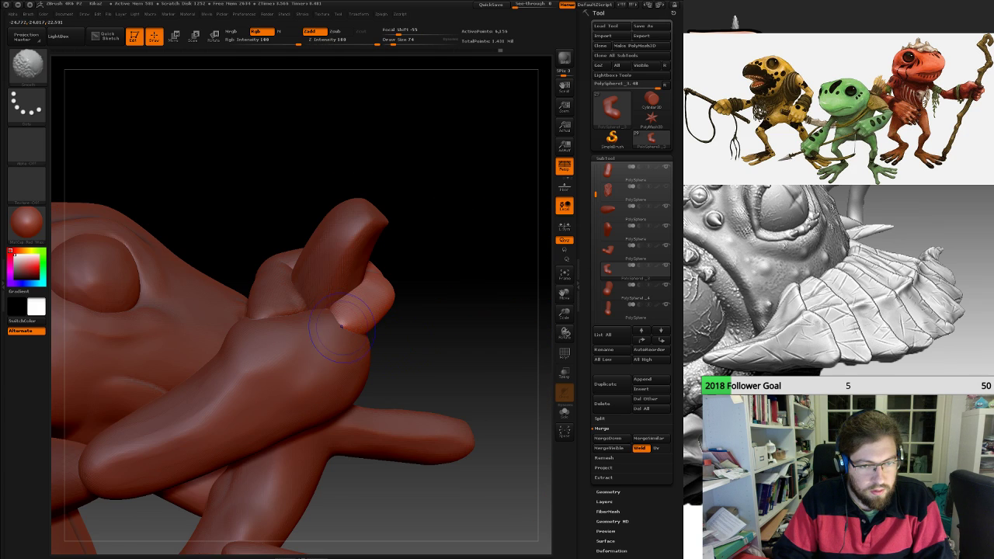
pyautogui.moveTo(333, 332); pyautogui.dragTo(388, 326, button='right')
# Make the loose third finger active and move it up to the end of the forearm, beneath the second finger.
pyautogui.click(626, 291)
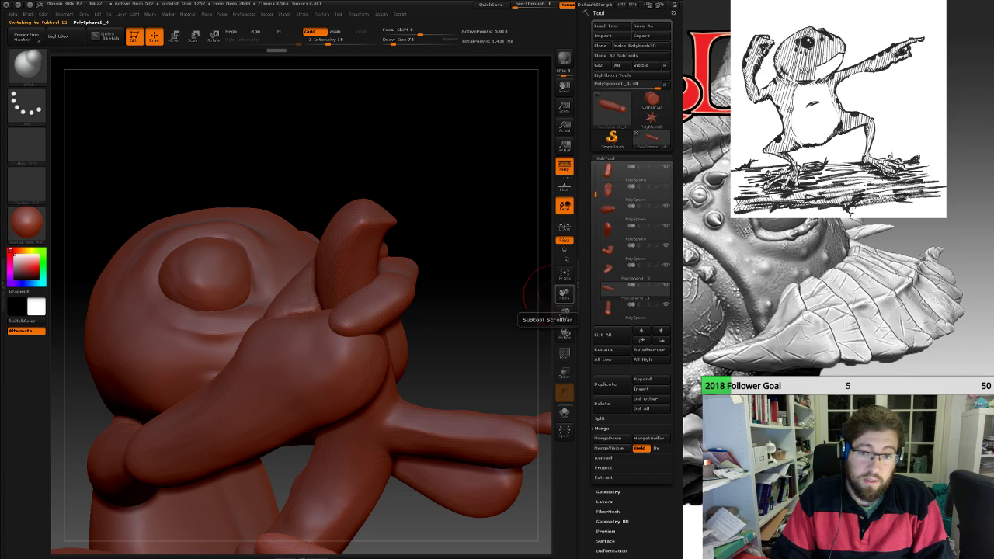
pyautogui.keyDown('alt'); pyautogui.moveTo(493, 320); pyautogui.dragTo(330, 274, button='right'); pyautogui.keyUp('alt')
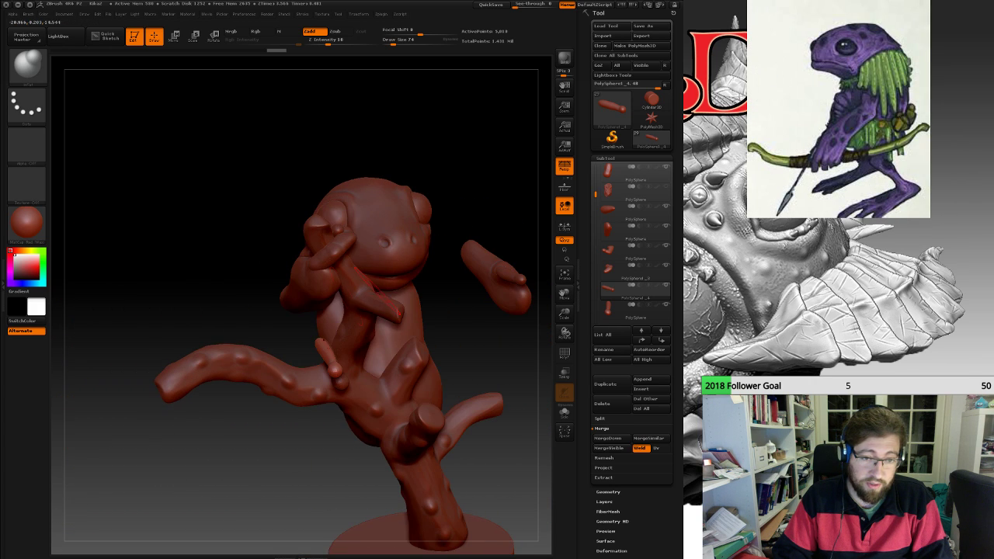
pyautogui.moveTo(437, 312); pyautogui.dragTo(438, 285, button='right')
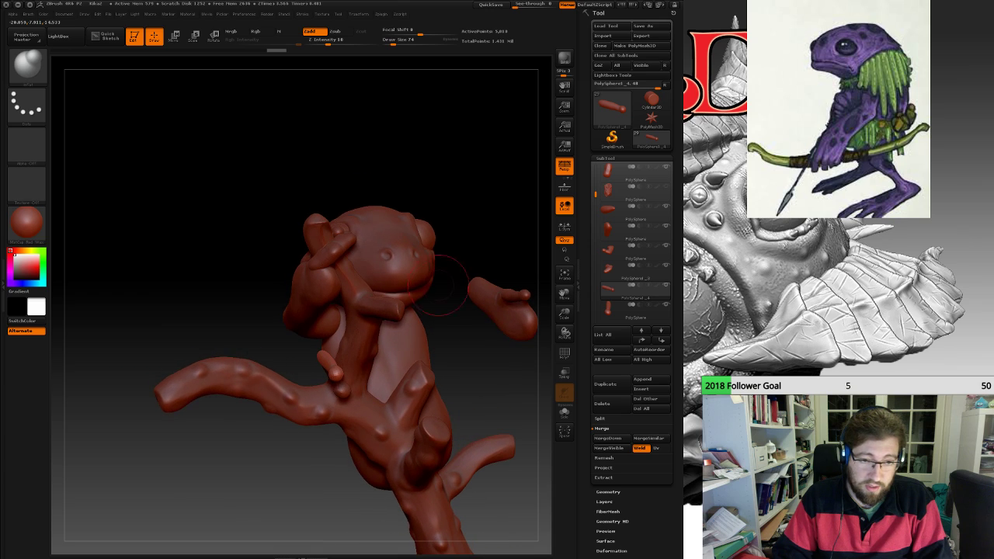
pyautogui.keyDown('alt'); pyautogui.moveTo(445, 412); pyautogui.dragTo(382, 326, button='right'); pyautogui.keyUp('alt')
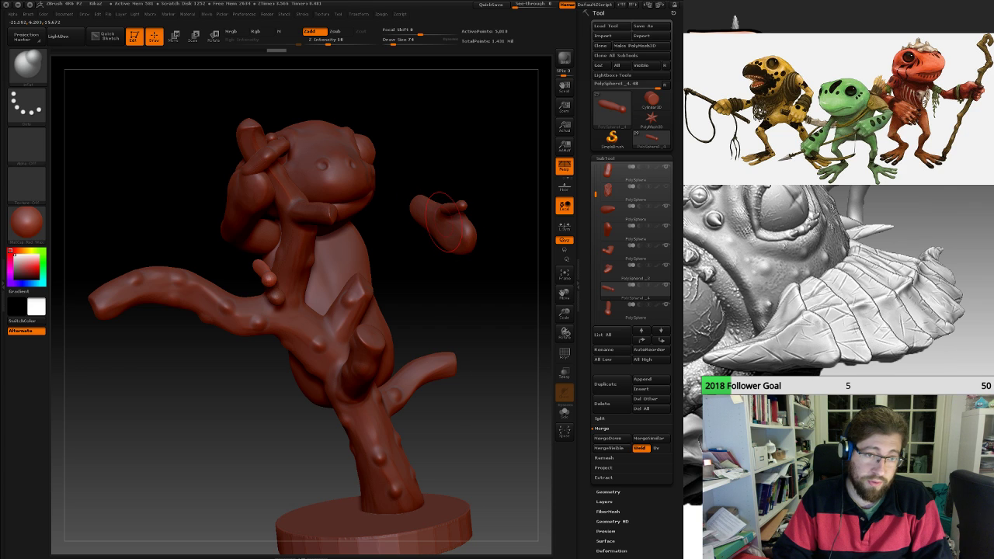
pyautogui.moveTo(345, 202); pyautogui.dragTo(466, 214, button='right')
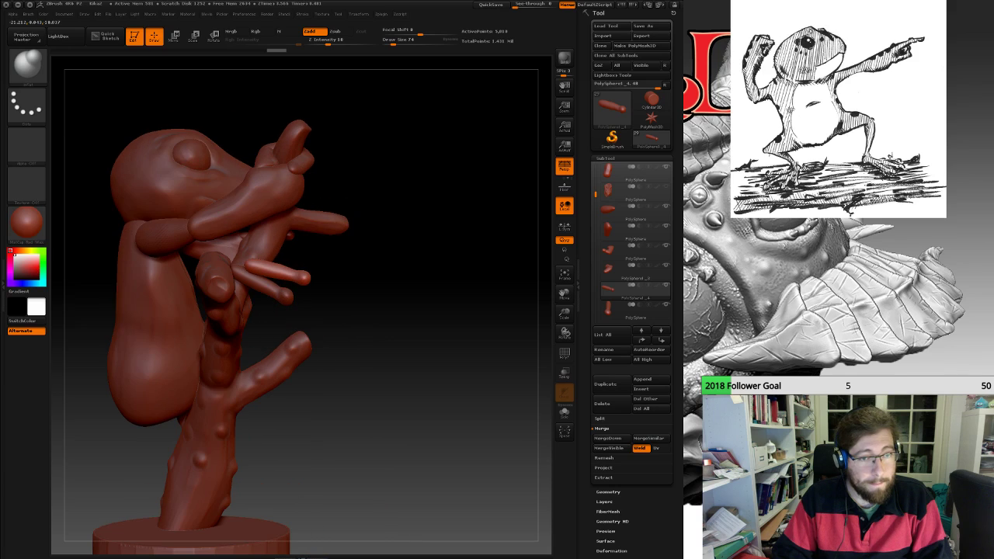
pyautogui.keyDown('ctrl'); pyautogui.moveTo(317, 216); pyautogui.dragTo(303, 289, button='right'); pyautogui.keyUp('ctrl')
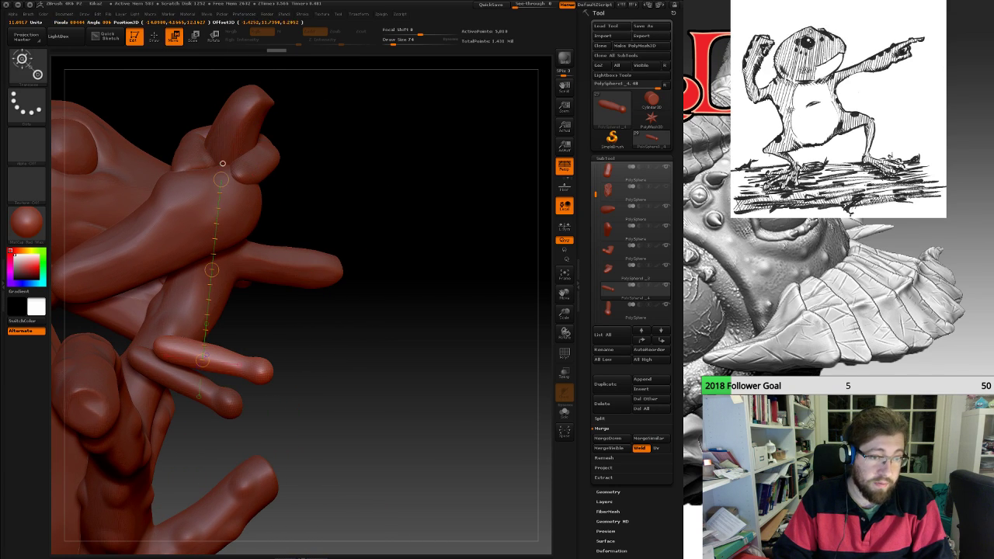
pyautogui.moveTo(212, 357); pyautogui.dragTo(300, 210)
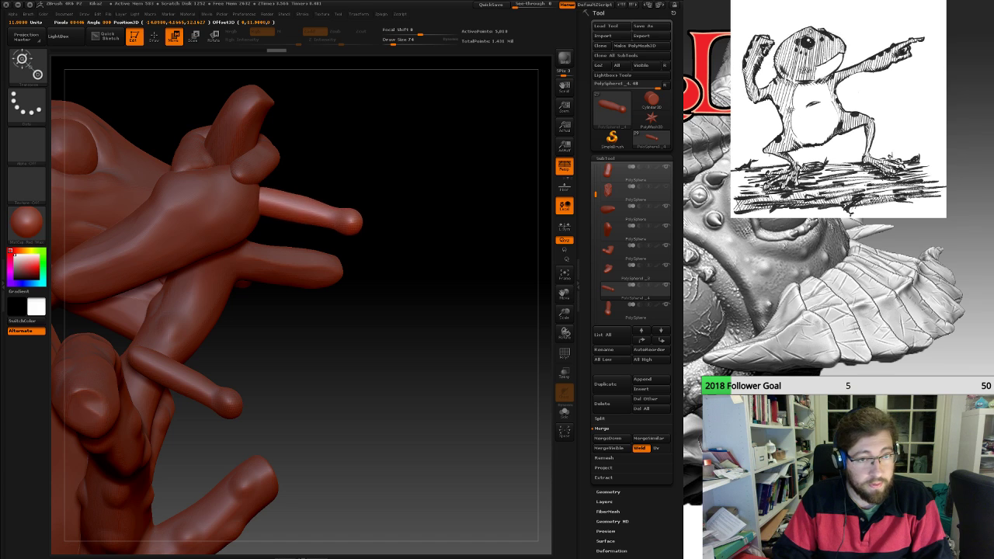
# Seat the third finger's base against the hand with Move and Rotate and angle its tip inward across the branch.
pyautogui.moveTo(389, 221); pyautogui.dragTo(287, 221, button='right')
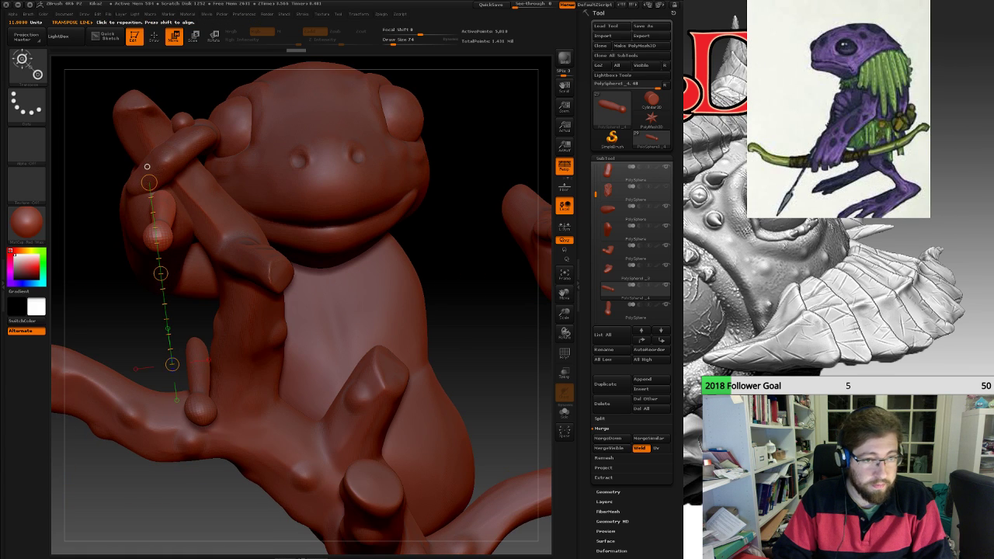
pyautogui.moveTo(474, 350); pyautogui.dragTo(533, 451)
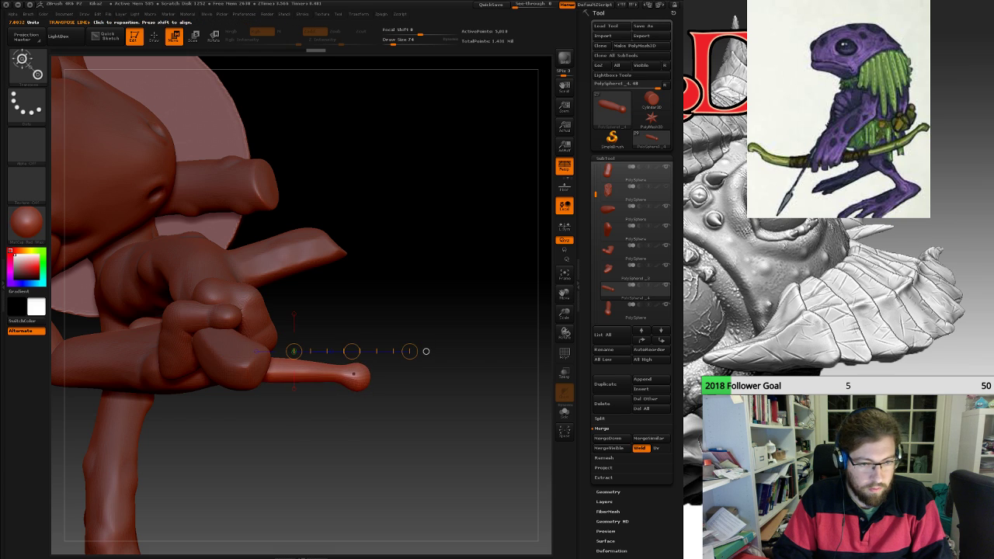
pyautogui.moveTo(435, 380); pyautogui.dragTo(450, 418)
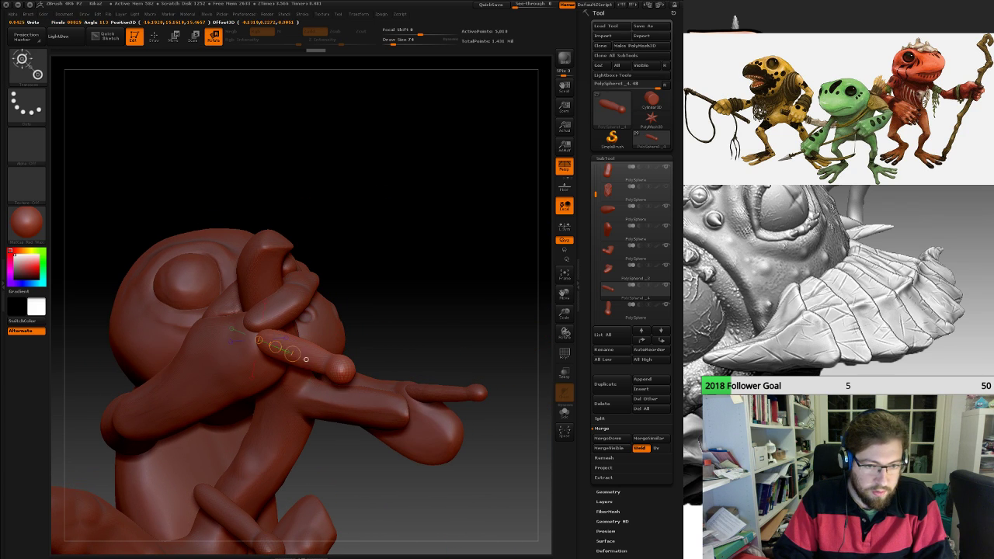
pyautogui.moveTo(344, 370); pyautogui.dragTo(430, 388)
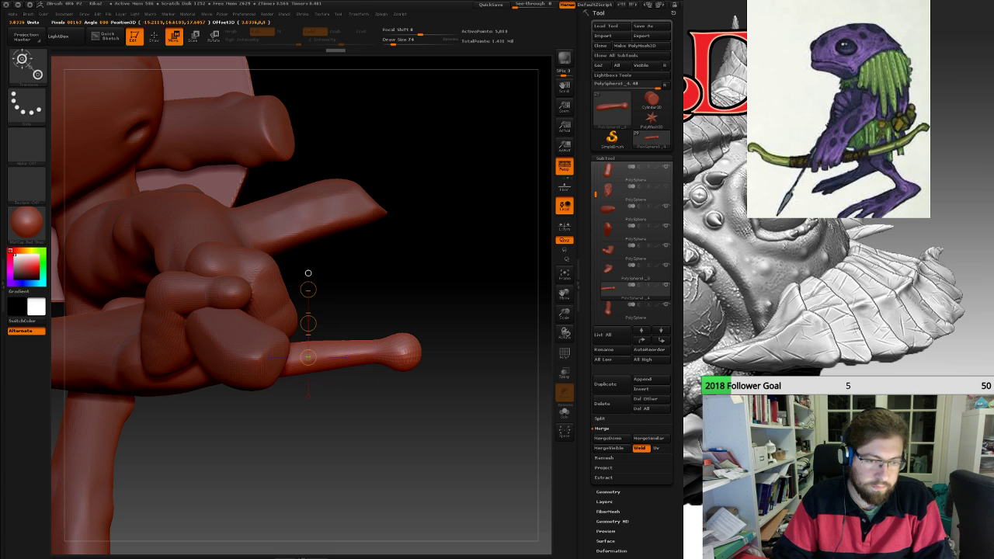
pyautogui.moveTo(429, 388); pyautogui.dragTo(391, 380)
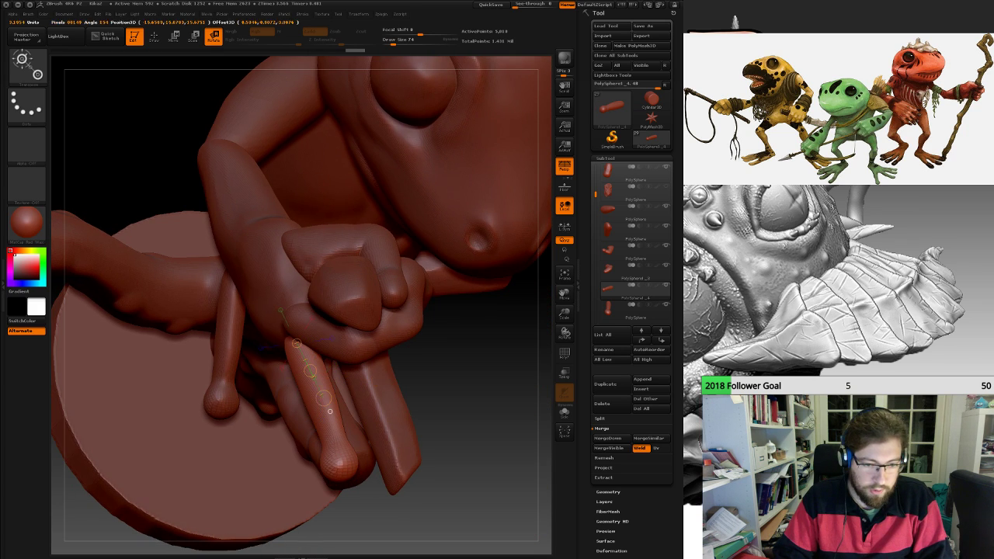
pyautogui.moveTo(343, 475); pyautogui.dragTo(352, 456)
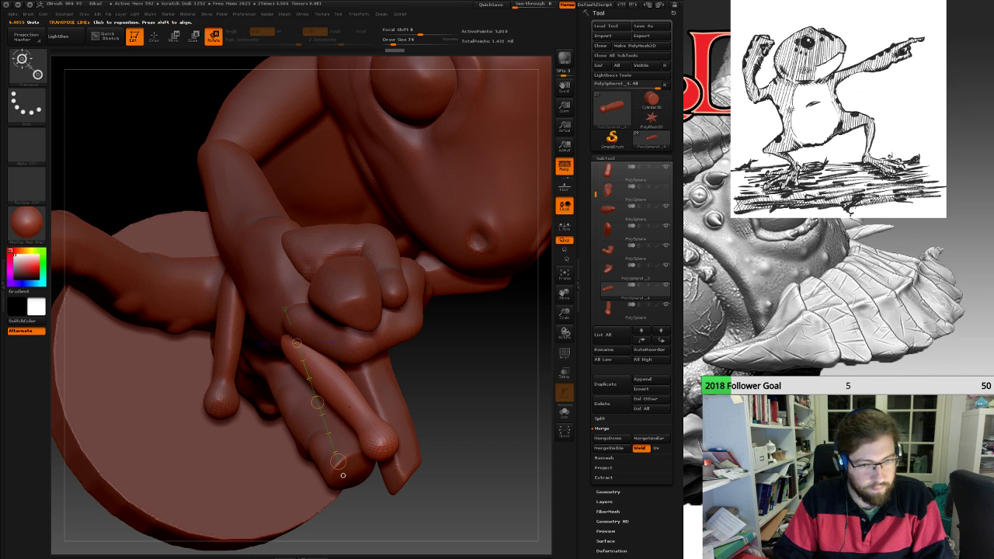
# Move and rotate the third finger so its base meets the hand and its tip leans toward the branch.
pyautogui.moveTo(458, 466); pyautogui.dragTo(405, 331)
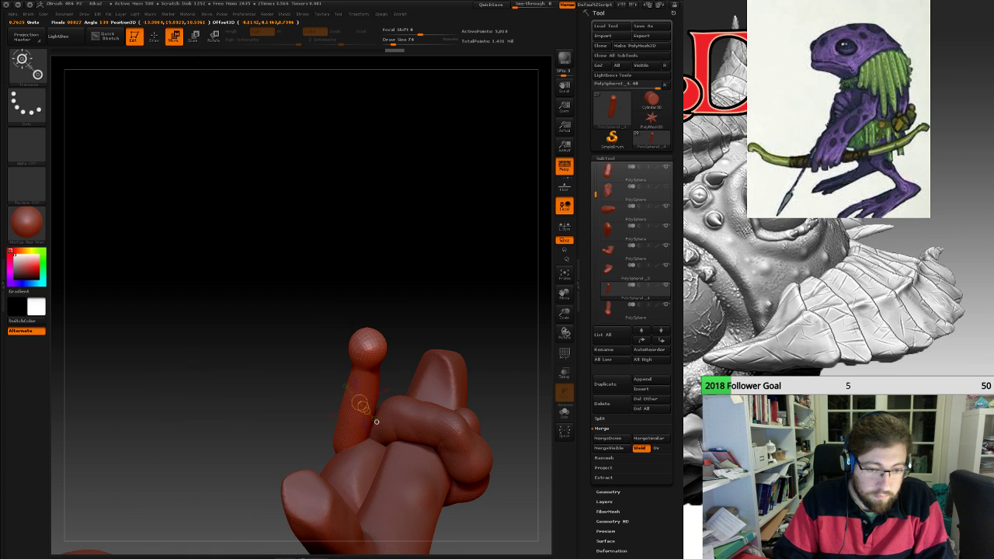
pyautogui.moveTo(397, 424); pyautogui.dragTo(444, 379)
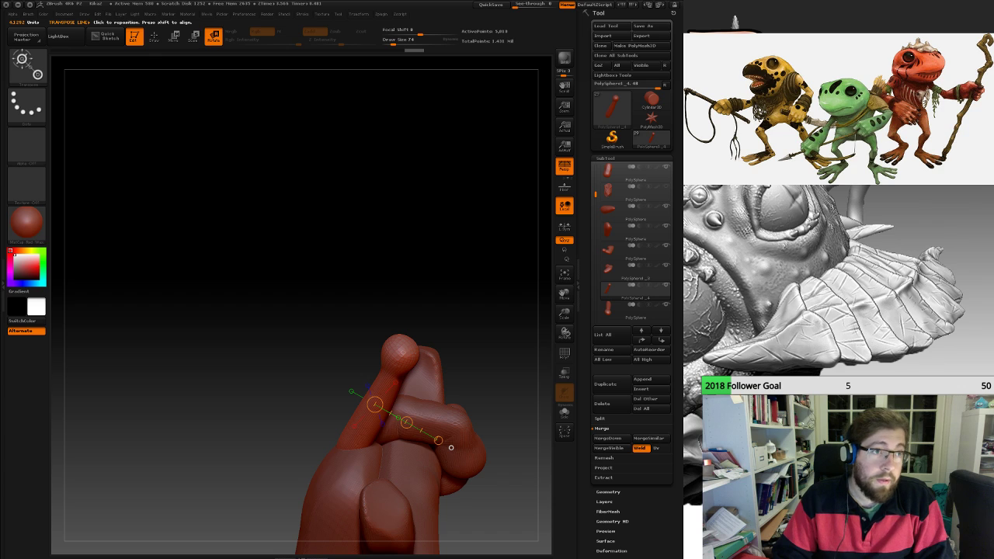
pyautogui.press('q')
pyautogui.moveTo(334, 334); pyautogui.dragTo(474, 341)
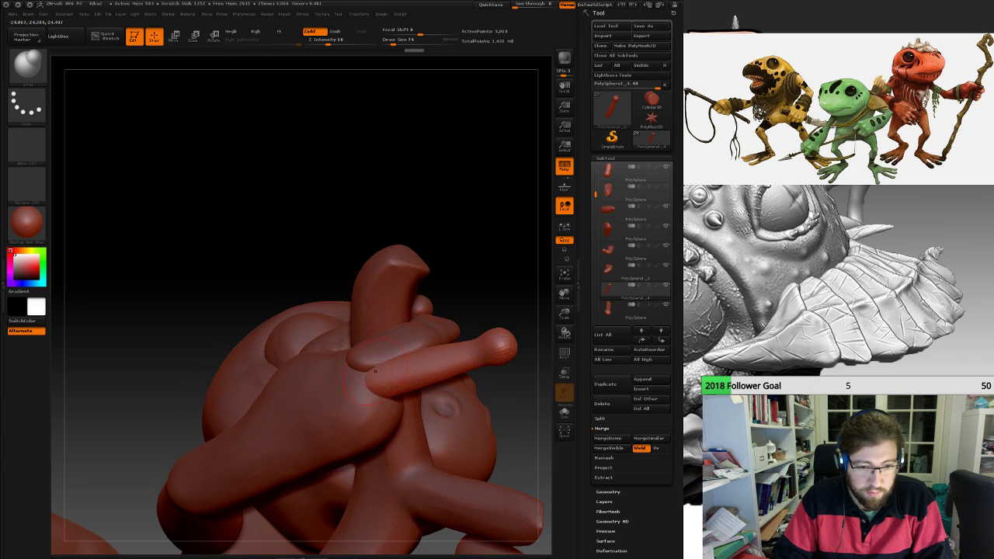
pyautogui.moveTo(384, 397); pyautogui.dragTo(390, 413)
pyautogui.hotkey('ctrl', 'z')
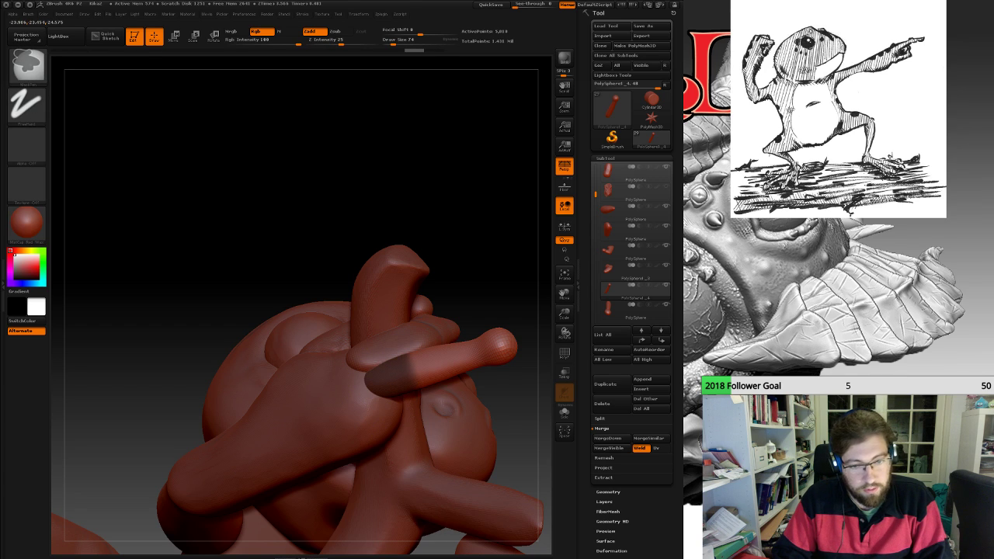
pyautogui.moveTo(435, 458)
pyautogui.mouseDown(button='right')
pyautogui.moveTo(386, 395)
pyautogui.moveTo(401, 383)
pyautogui.moveTo(466, 396)
pyautogui.moveTo(333, 373)
pyautogui.moveTo(329, 340)
pyautogui.mouseUp(button='right')
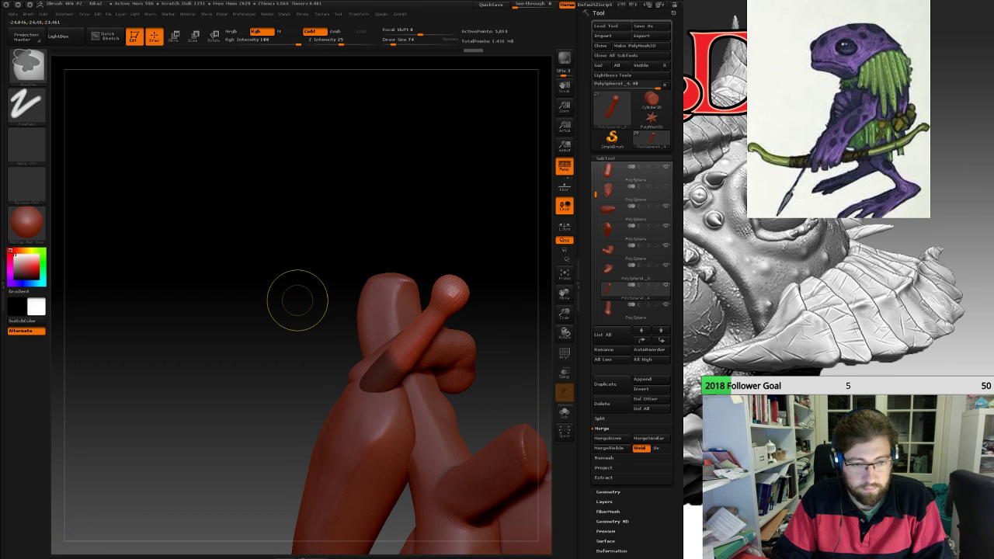
pyautogui.moveTo(298, 300)
pyautogui.mouseDown(button='right')
pyautogui.moveTo(194, 303)
pyautogui.moveTo(354, 310)
pyautogui.moveTo(282, 254)
pyautogui.moveTo(245, 252)
pyautogui.mouseUp(button='right')
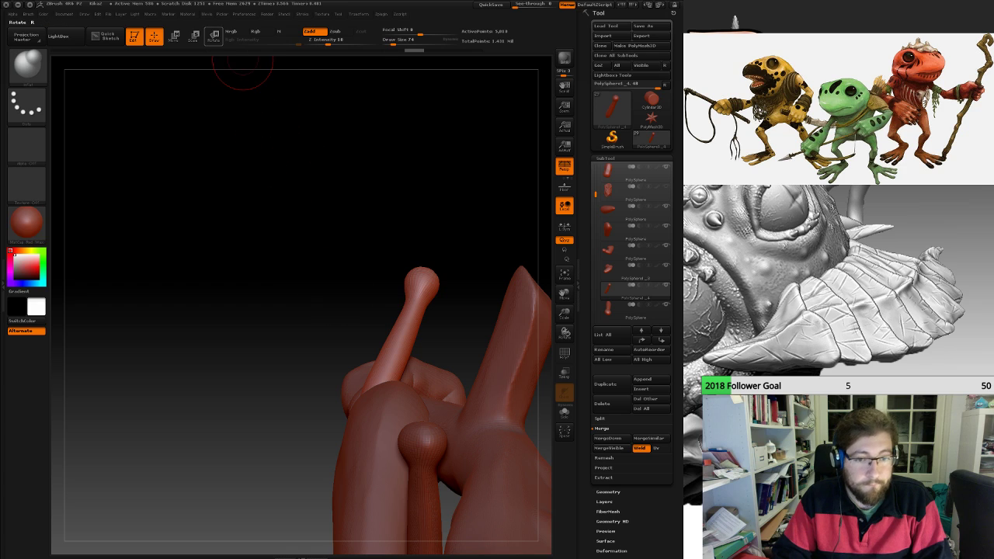
# Rotate the third finger's tip toward the branch and shift its base with Move to seat it beside the second finger.
pyautogui.click(214, 37)
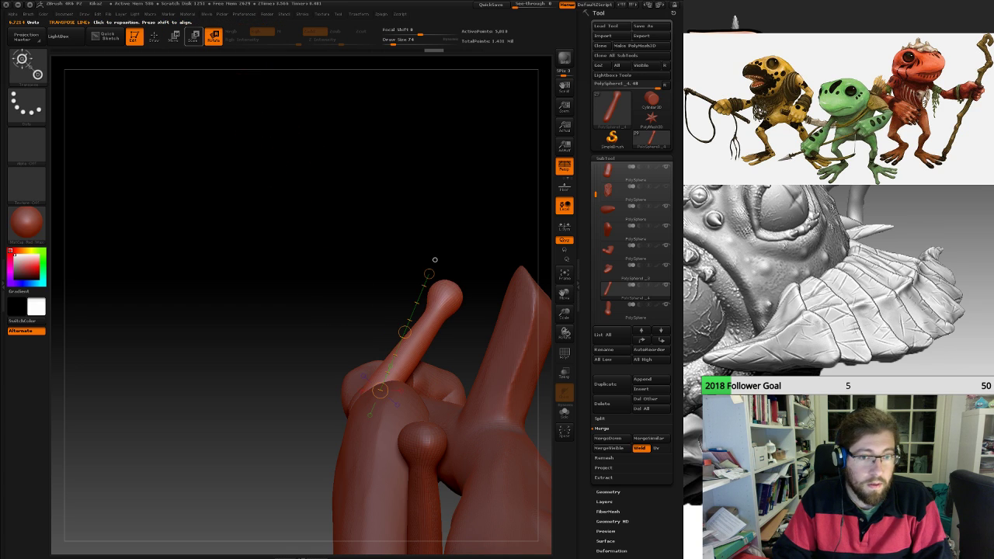
pyautogui.press('w')
pyautogui.moveTo(402, 337)
pyautogui.mouseDown()
pyautogui.moveTo(466, 364)
pyautogui.moveTo(438, 338)
pyautogui.mouseUp()
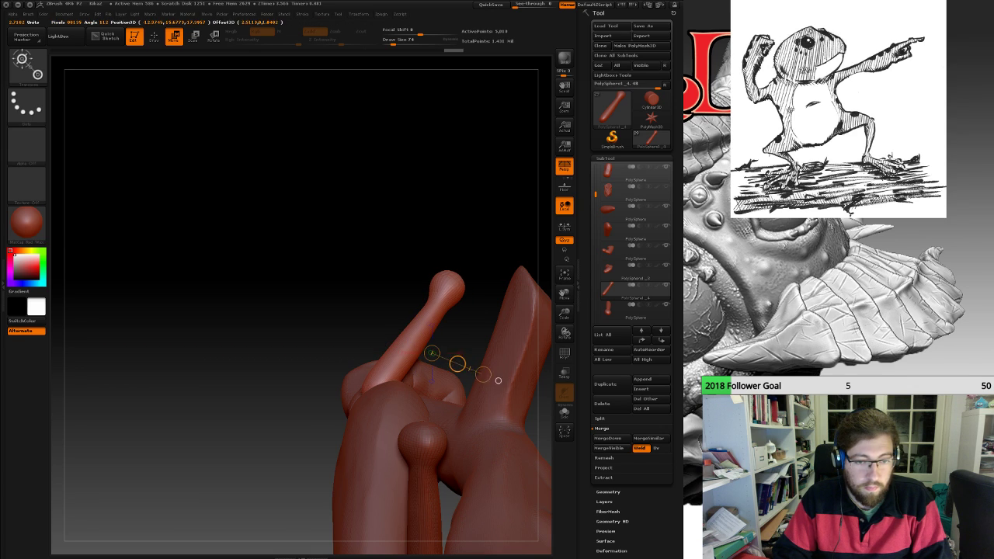
pyautogui.moveTo(476, 376); pyautogui.dragTo(360, 394, button='right')
pyautogui.moveTo(326, 365); pyautogui.dragTo(358, 396, button='right')
pyautogui.moveTo(348, 392)
pyautogui.mouseDown()
pyautogui.moveTo(389, 373)
pyautogui.moveTo(382, 380)
pyautogui.mouseUp()
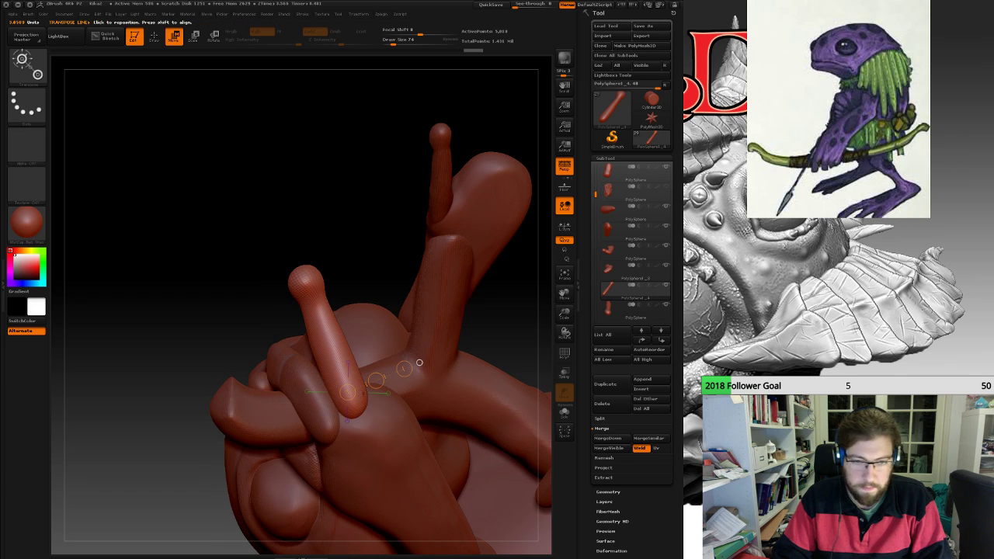
# Reposition the third finger at the hand and rotate it about its base to run alongside the second finger.
pyautogui.moveTo(420, 362)
pyautogui.mouseDown(button='right')
pyautogui.moveTo(400, 382)
pyautogui.moveTo(393, 466)
pyautogui.mouseUp(button='right')
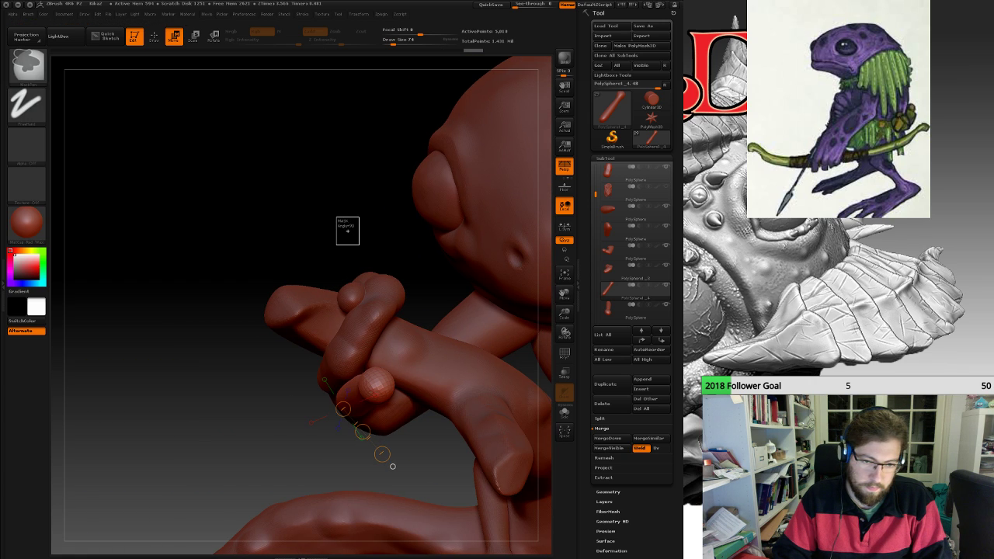
pyautogui.moveTo(362, 431)
pyautogui.mouseDown(button='right')
pyautogui.moveTo(458, 423)
pyautogui.moveTo(377, 388)
pyautogui.moveTo(330, 396)
pyautogui.moveTo(322, 429)
pyautogui.moveTo(366, 432)
pyautogui.moveTo(356, 384)
pyautogui.mouseUp(button='right')
pyautogui.click(213, 36)
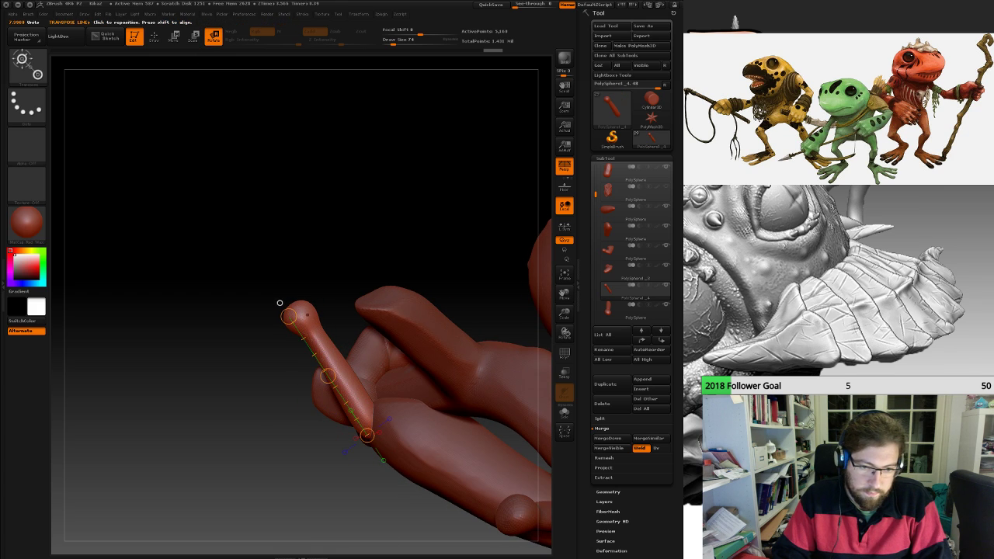
pyautogui.moveTo(280, 303); pyautogui.dragTo(261, 331, button='right')
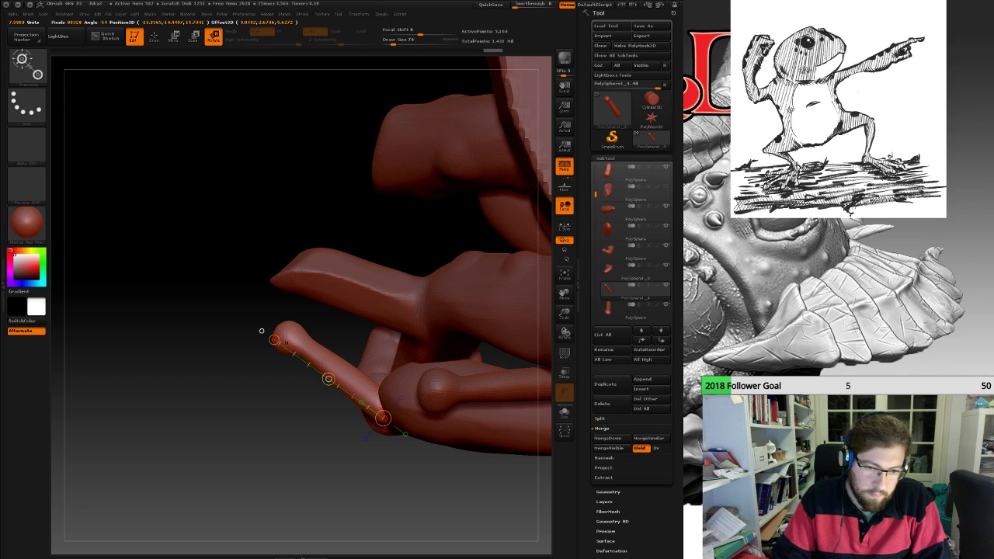
pyautogui.moveTo(262, 331); pyautogui.dragTo(314, 349, button='right')
# Mask the third finger's base and rotate the unmasked outer section to bend it over the branch.
pyautogui.press('q')
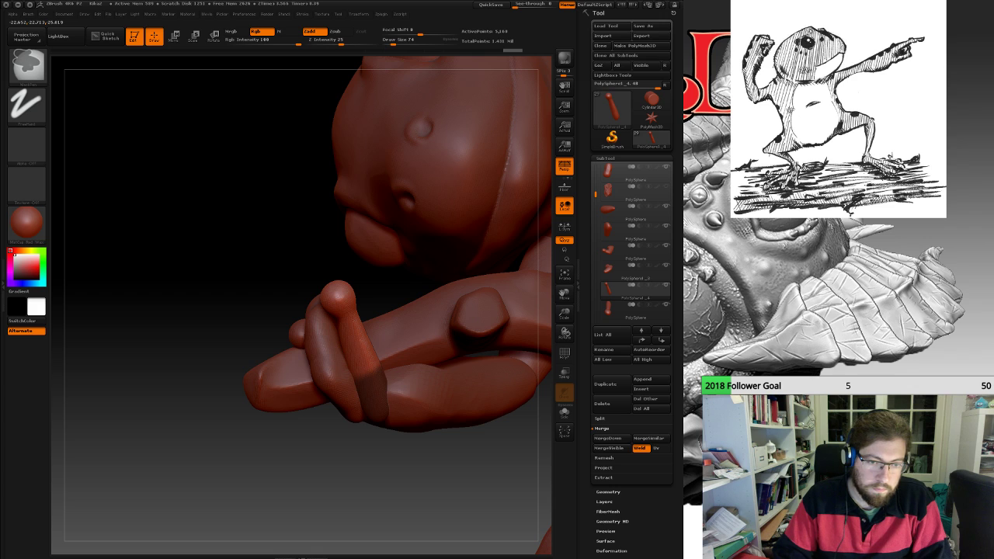
pyautogui.moveTo(365, 357)
pyautogui.mouseDown(button='right')
pyautogui.moveTo(435, 372)
pyautogui.moveTo(377, 350)
pyautogui.moveTo(388, 404)
pyautogui.moveTo(466, 346)
pyautogui.moveTo(447, 381)
pyautogui.moveTo(384, 367)
pyautogui.moveTo(396, 272)
pyautogui.moveTo(387, 238)
pyautogui.moveTo(344, 287)
pyautogui.mouseUp(button='right')
pyautogui.click(213, 36)
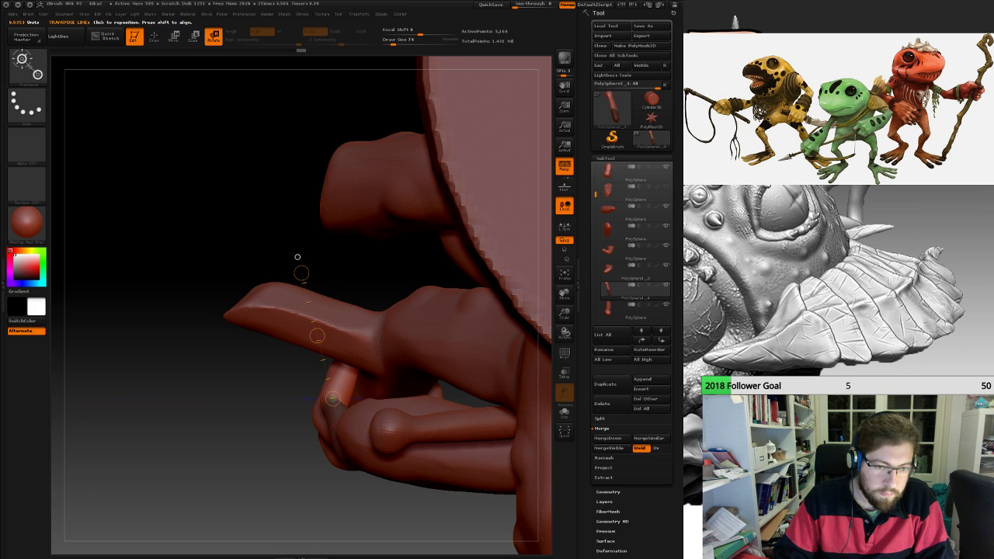
pyautogui.moveTo(330, 271)
pyautogui.mouseDown(button='right')
pyautogui.moveTo(358, 341)
pyautogui.moveTo(361, 303)
pyautogui.moveTo(297, 293)
pyautogui.moveTo(305, 331)
pyautogui.moveTo(439, 376)
pyautogui.moveTo(427, 386)
pyautogui.moveTo(451, 363)
pyautogui.moveTo(469, 382)
pyautogui.moveTo(457, 328)
pyautogui.moveTo(336, 300)
pyautogui.moveTo(365, 323)
pyautogui.mouseUp(button='right')
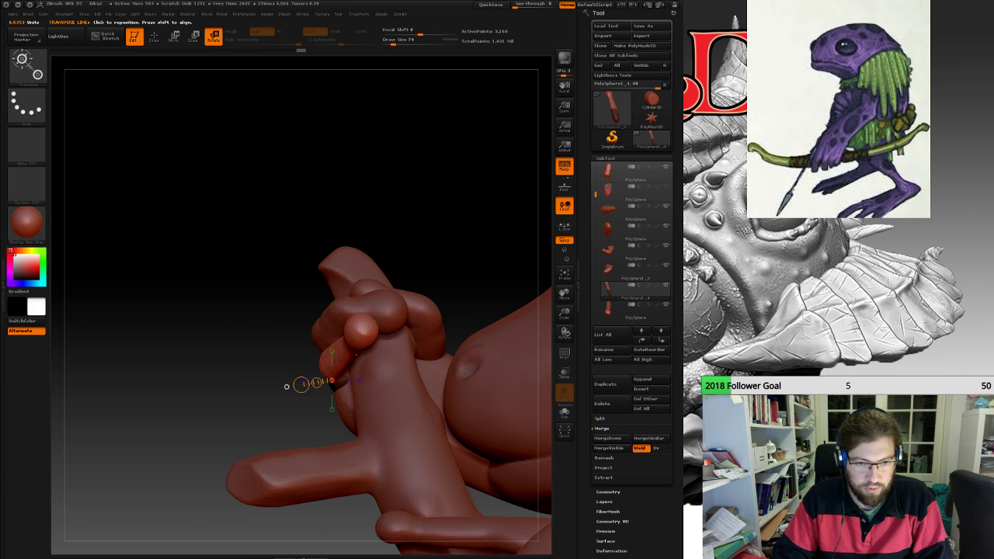
pyautogui.moveTo(342, 326); pyautogui.dragTo(445, 330, button='right')
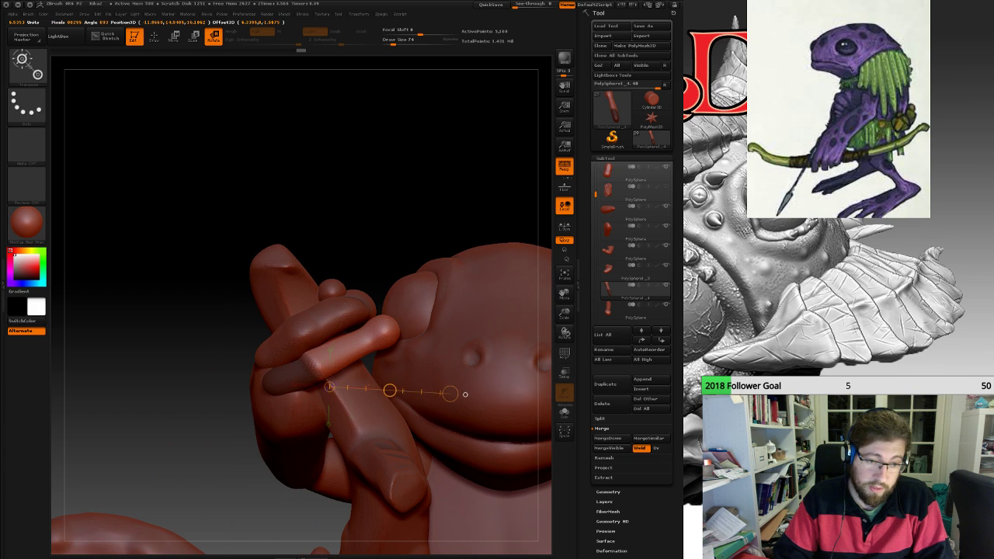
pyautogui.moveTo(389, 390); pyautogui.dragTo(374, 375, button='right')
pyautogui.moveTo(443, 379); pyautogui.dragTo(279, 423, button='right')
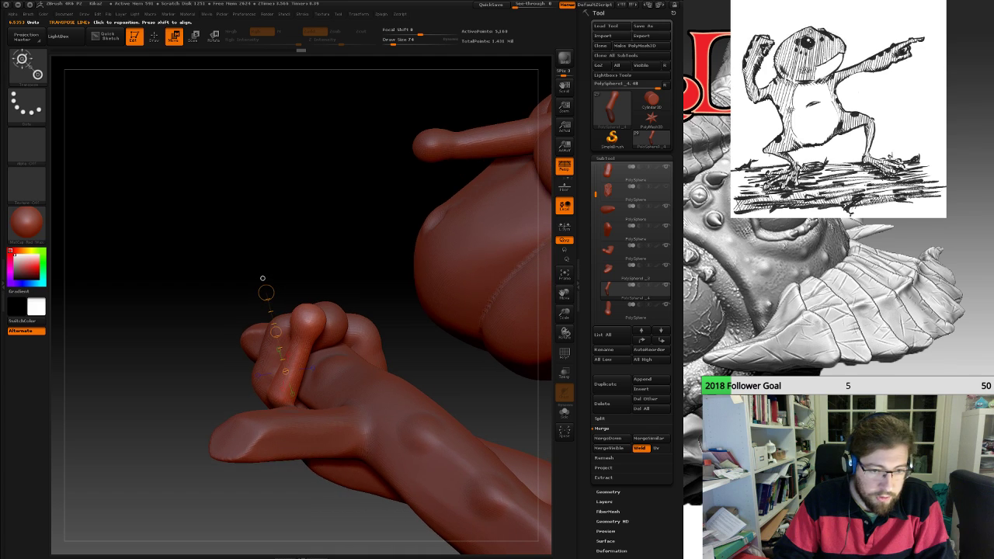
# Try to shift the third finger sideways across the branch with Move, and undo the change.
pyautogui.moveTo(291, 378); pyautogui.dragTo(390, 379)
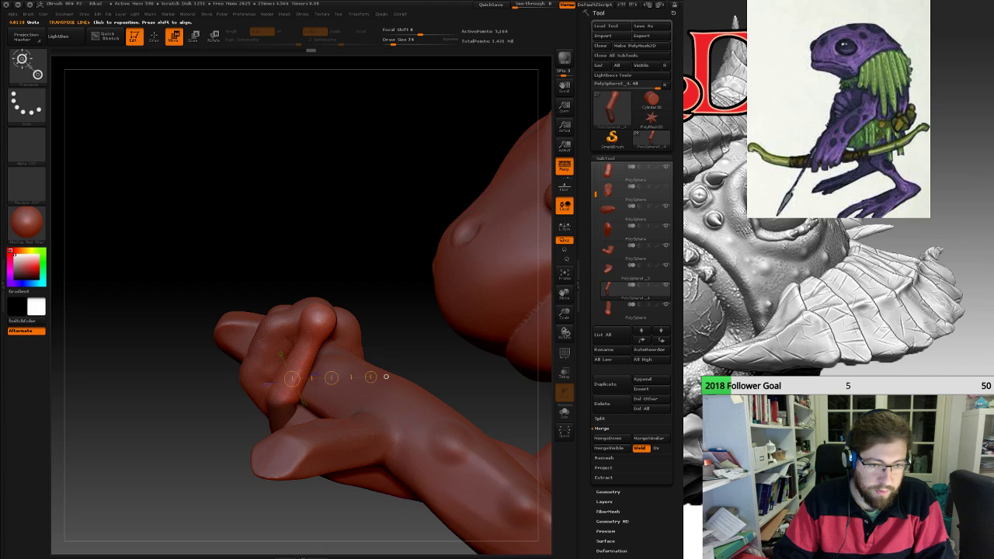
pyautogui.moveTo(311, 342); pyautogui.dragTo(285, 348, button='right')
pyautogui.moveTo(329, 379); pyautogui.dragTo(382, 379)
pyautogui.hotkey('ctrl', 'z')
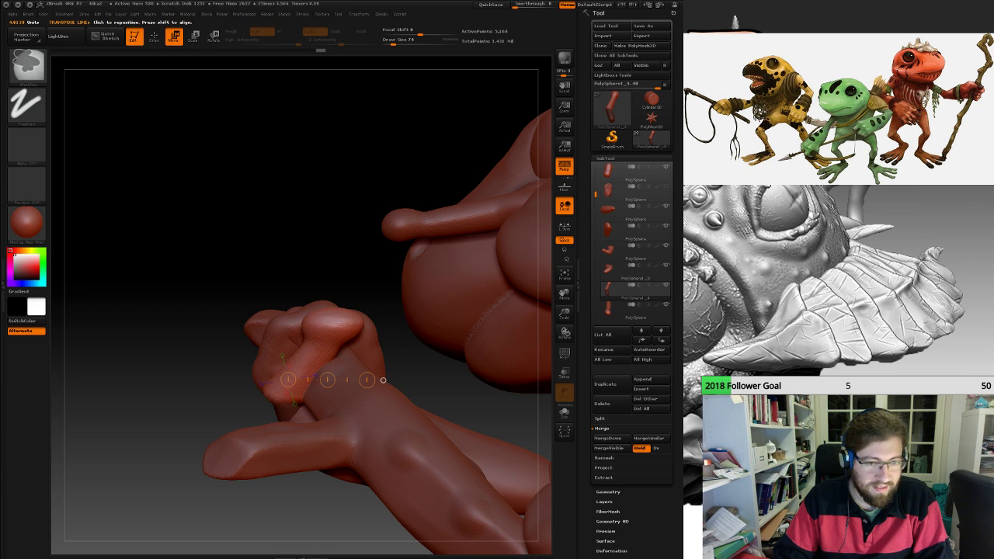
pyautogui.hotkey('ctrl', 'z')
# Mask the third finger's lower and middle sections and rotate its unmasked tip to curl over the branch.
pyautogui.click(154, 38)
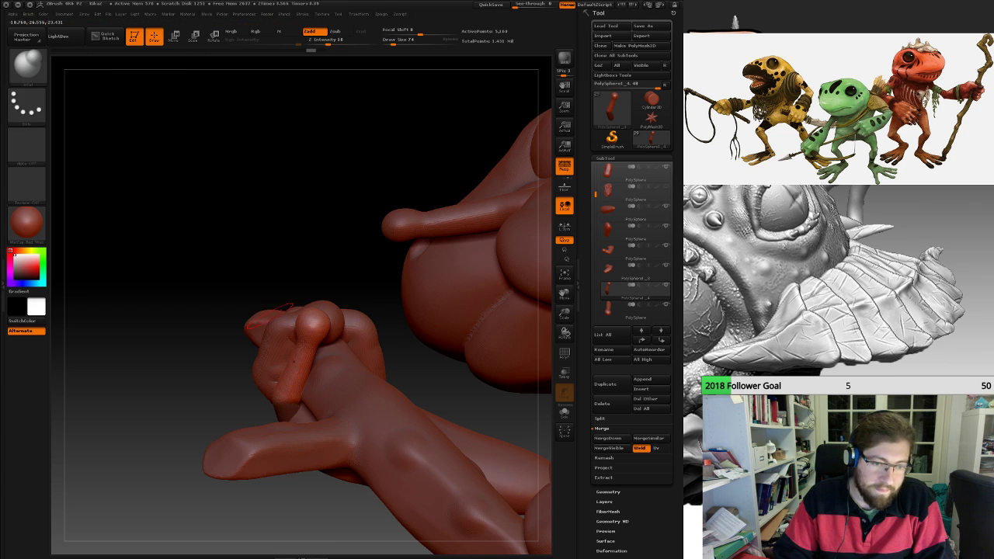
pyautogui.keyDown('ctrl'); pyautogui.moveTo(284, 391); pyautogui.dragTo(298, 384); pyautogui.keyUp('ctrl')
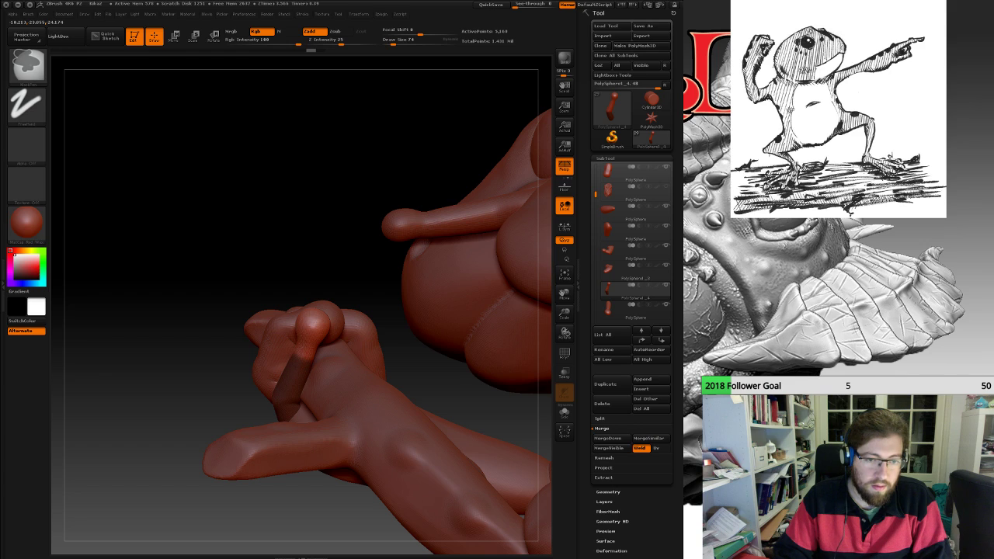
pyautogui.moveTo(155, 233); pyautogui.dragTo(310, 240)
pyautogui.keyDown('ctrl'); pyautogui.moveTo(304, 373); pyautogui.dragTo(320, 328); pyautogui.keyUp('ctrl')
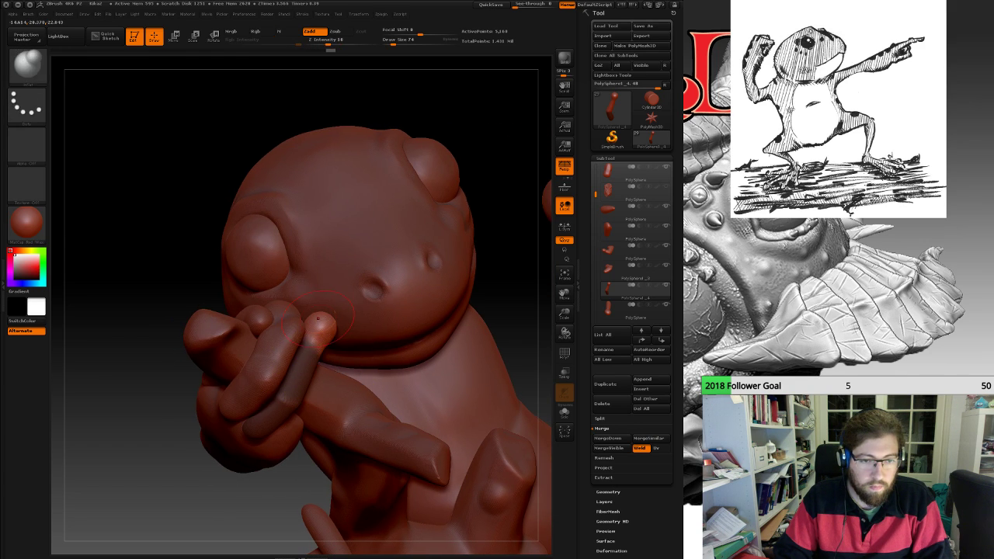
pyautogui.moveTo(233, 194)
pyautogui.mouseDown()
pyautogui.moveTo(147, 202)
pyautogui.moveTo(117, 178)
pyautogui.moveTo(147, 209)
pyautogui.moveTo(143, 129)
pyautogui.mouseUp()
pyautogui.click(214, 36)
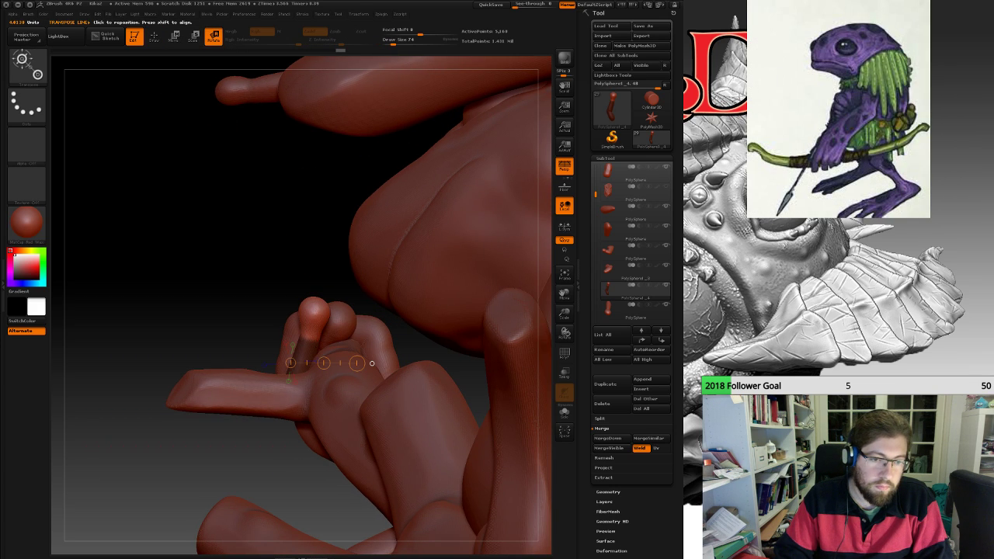
pyautogui.moveTo(319, 300); pyautogui.dragTo(346, 319)
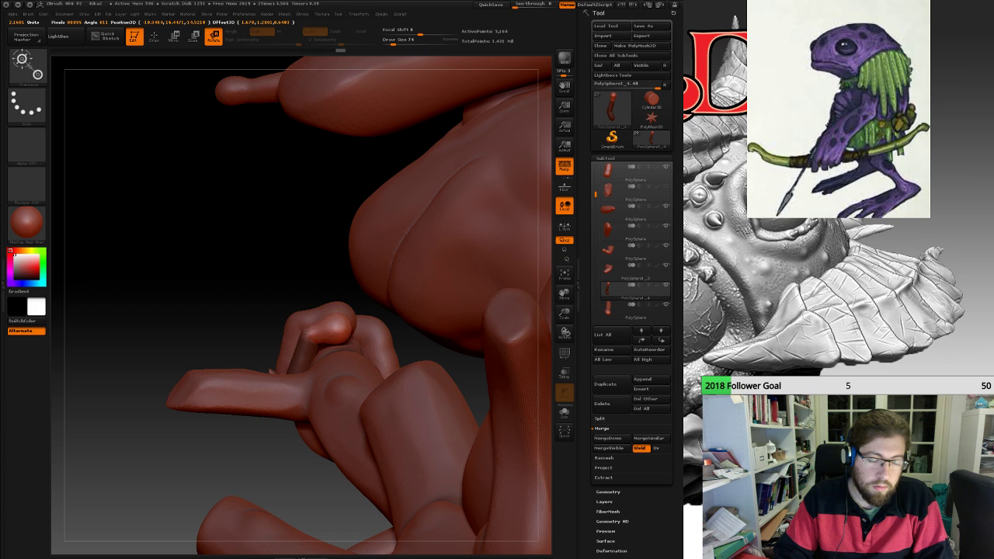
# Clear the mask from the third finger, remesh it and check its curl around the branch.
pyautogui.moveTo(233, 148); pyautogui.dragTo(257, 232)
pyautogui.keyDown('ctrl'); pyautogui.moveTo(309, 200); pyautogui.dragTo(340, 238); pyautogui.keyUp('ctrl')
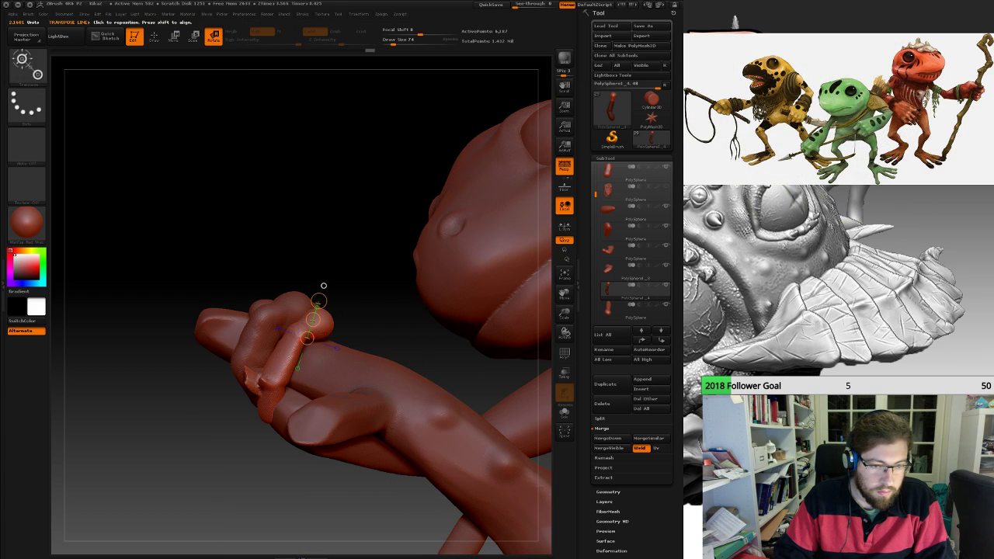
pyautogui.moveTo(324, 286); pyautogui.dragTo(330, 284)
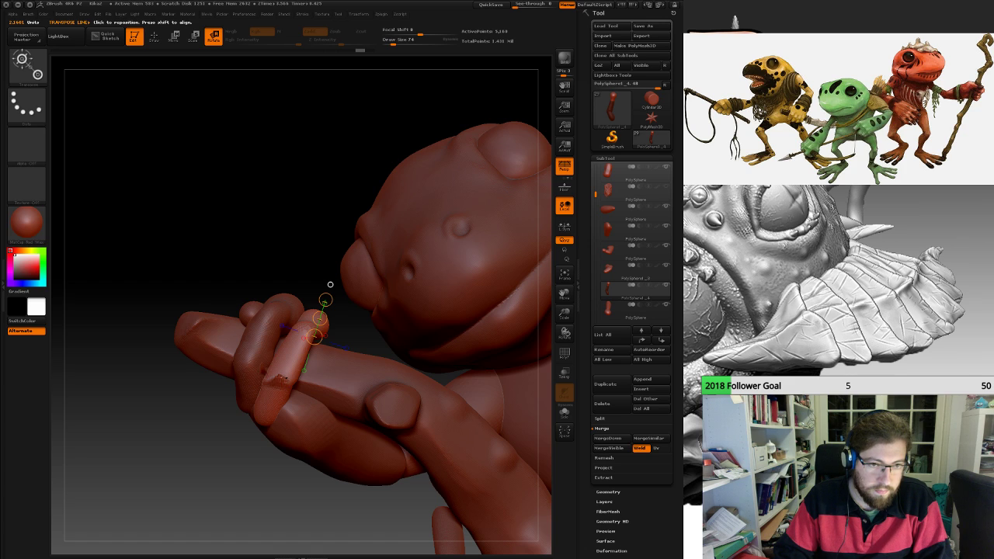
# Undo the last edit to the partly masked finger and set the brush draw size to 121.
pyautogui.hotkey('ctrl', 'z')
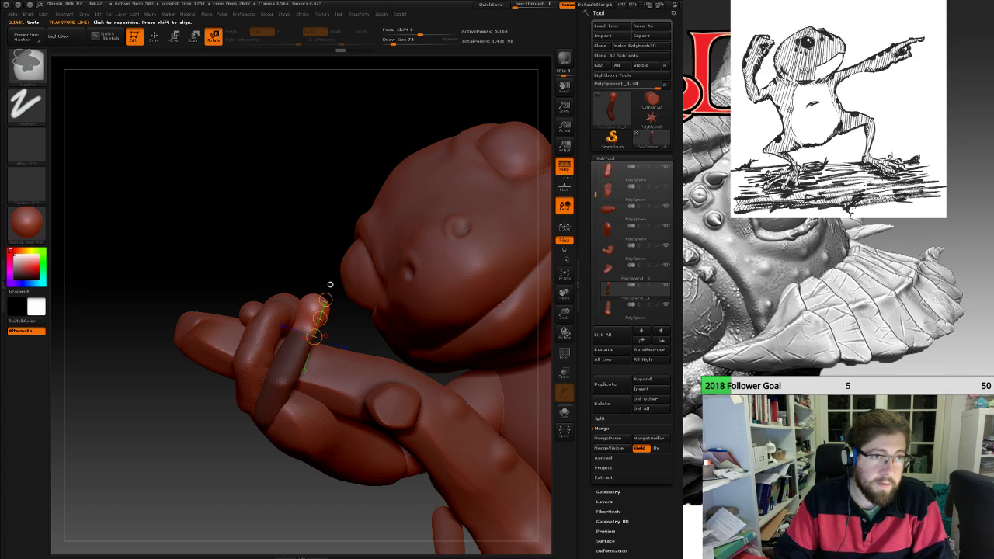
pyautogui.press('q')
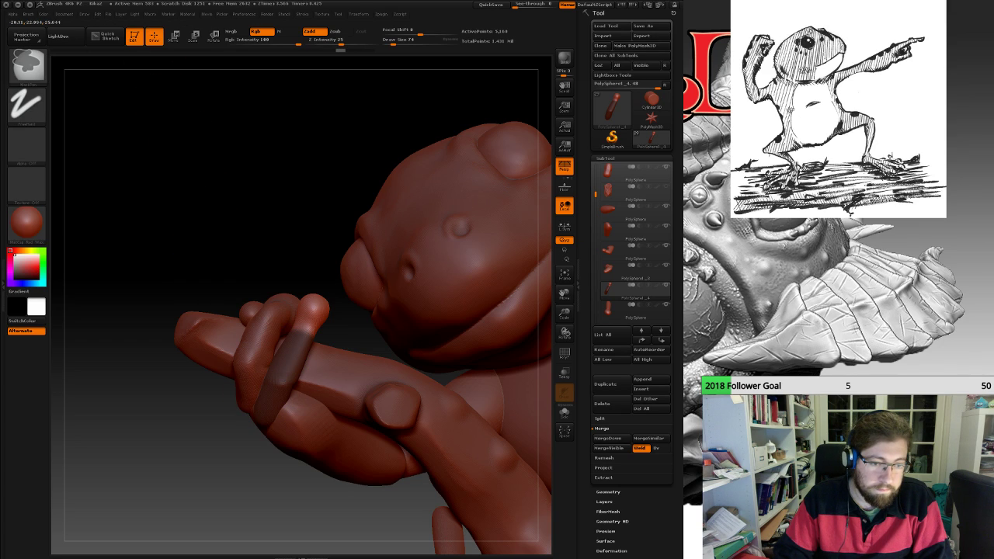
pyautogui.press('space')
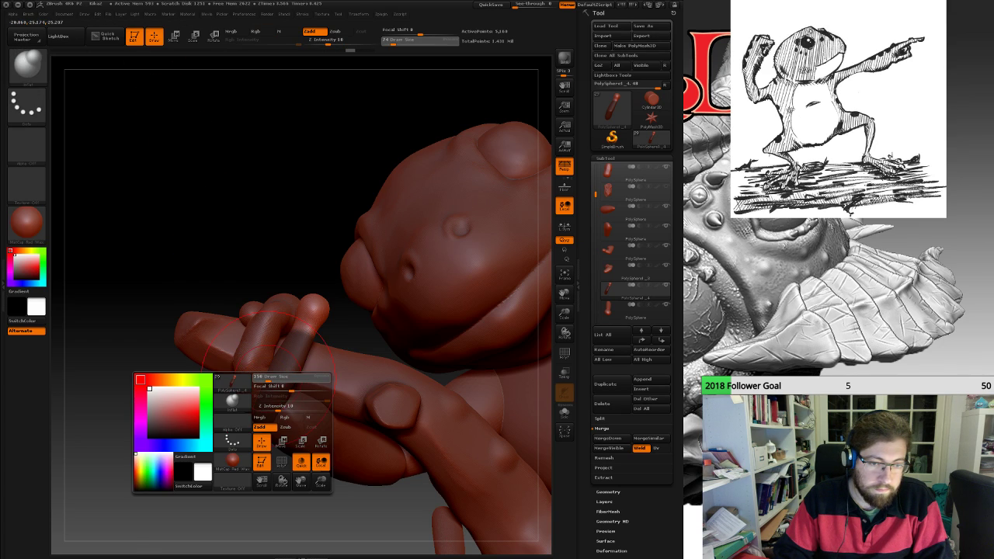
pyautogui.moveTo(269, 378); pyautogui.dragTo(271, 378)
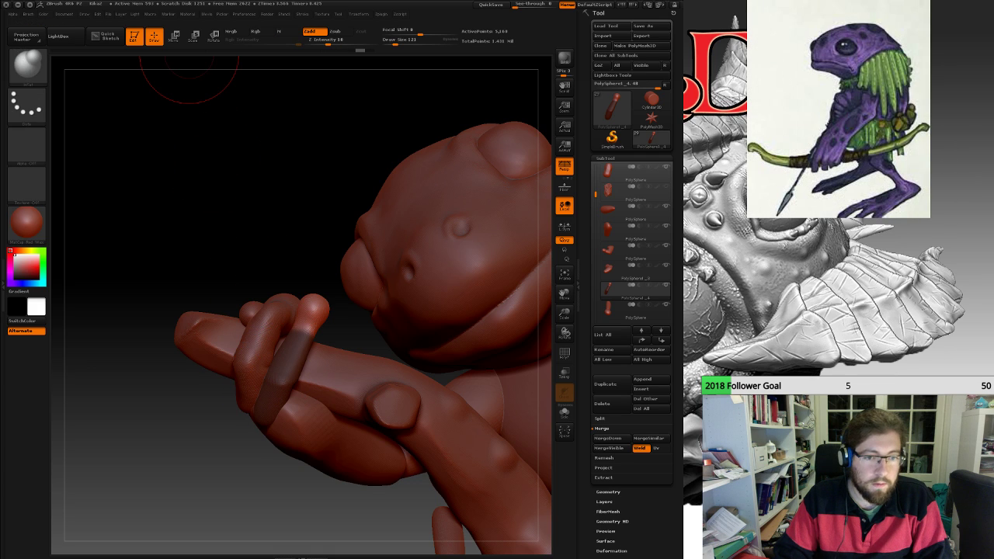
# Rotate the unmasked tip of the finger to bend it around the branch, and clear the finger's mask.
pyautogui.click(213, 36)
pyautogui.moveTo(210, 443); pyautogui.dragTo(155, 497)
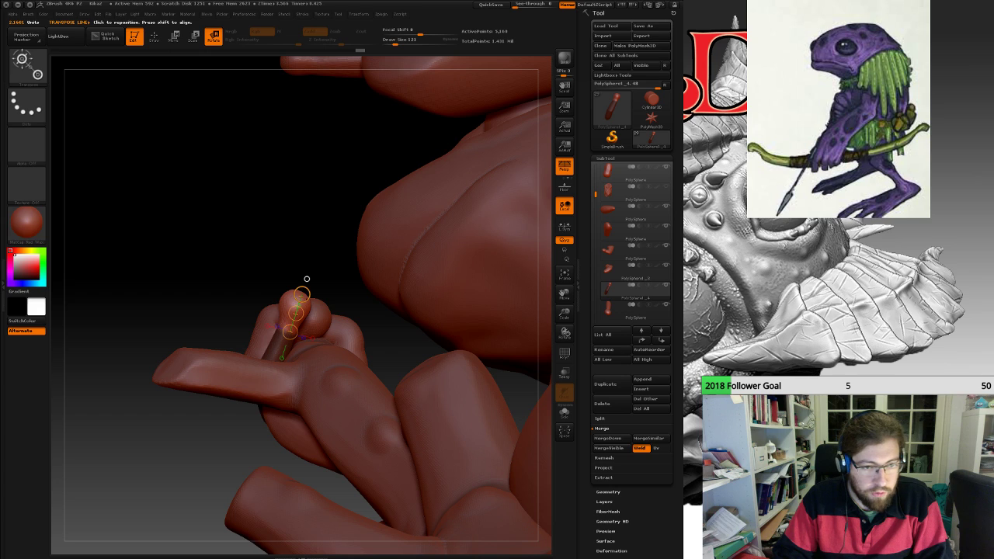
pyautogui.moveTo(303, 294); pyautogui.dragTo(309, 294)
pyautogui.moveTo(117, 163); pyautogui.dragTo(246, 172)
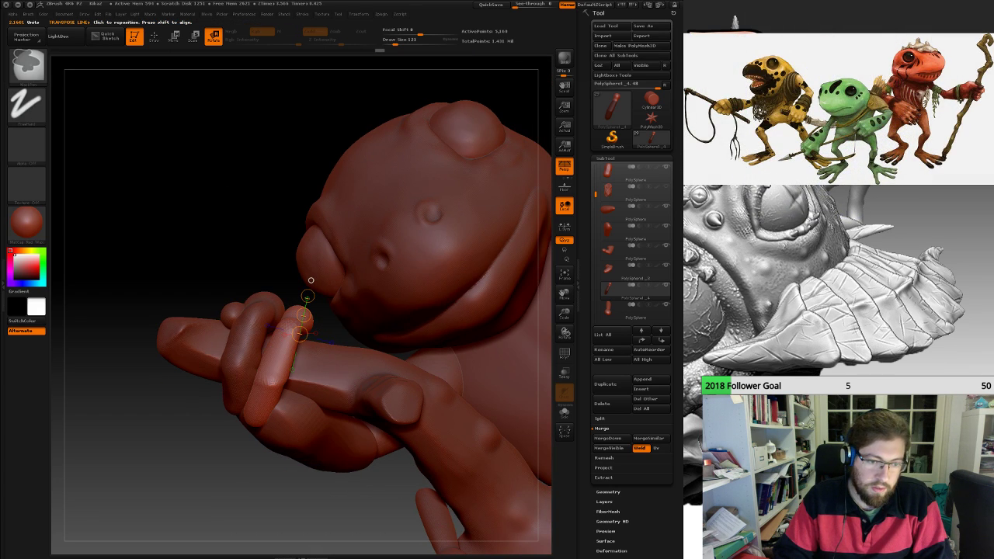
pyautogui.keyDown('ctrl'); pyautogui.moveTo(257, 215); pyautogui.dragTo(175, 233); pyautogui.keyUp('ctrl')
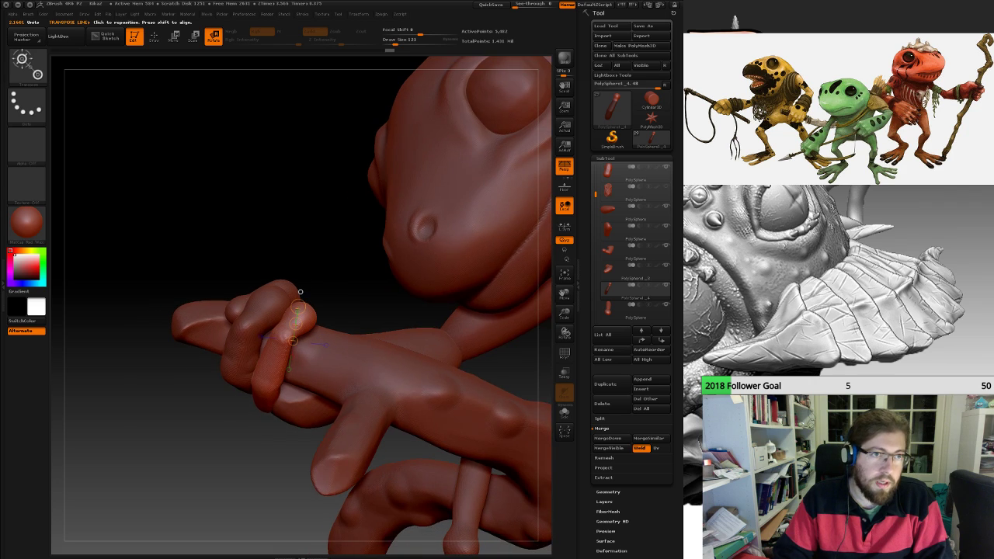
# Sculpt the upper knuckle of the bent finger and its side facing the neighbouring finger.
pyautogui.click(156, 37)
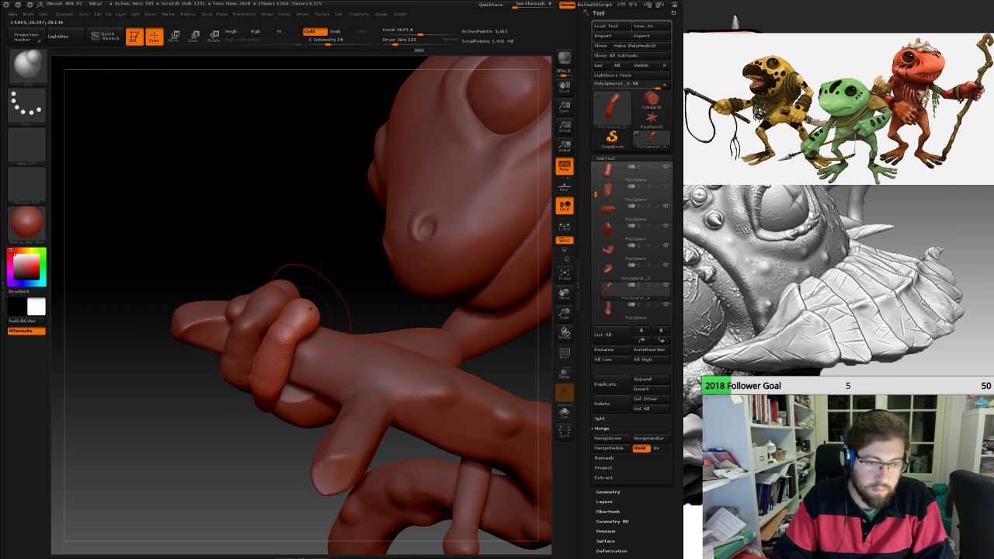
pyautogui.moveTo(238, 388); pyautogui.dragTo(278, 384)
pyautogui.keyDown('alt'); pyautogui.moveTo(186, 443); pyautogui.dragTo(218, 501); pyautogui.keyUp('alt')
pyautogui.moveTo(278, 305); pyautogui.dragTo(267, 305)
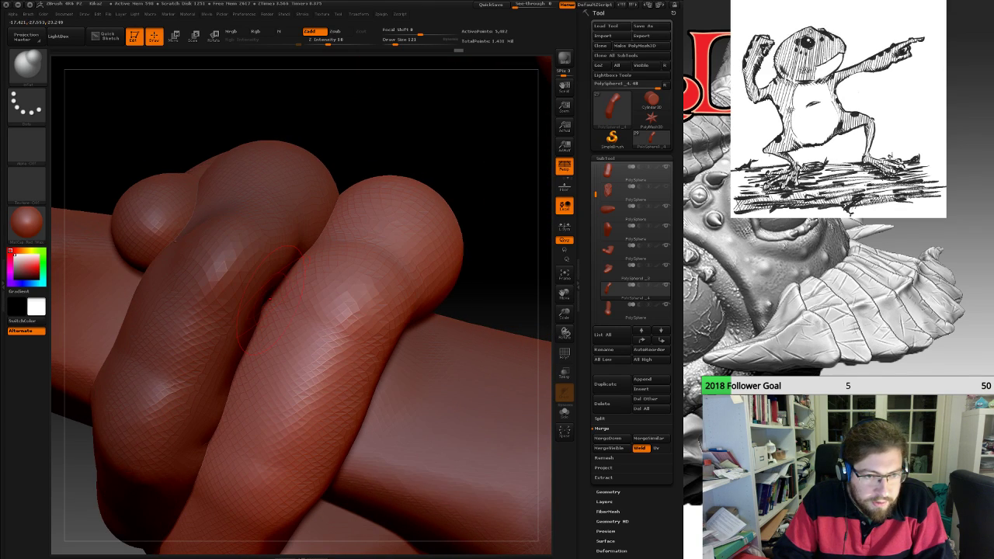
pyautogui.moveTo(86, 497); pyautogui.dragTo(124, 458)
pyautogui.moveTo(317, 237); pyautogui.dragTo(295, 264)
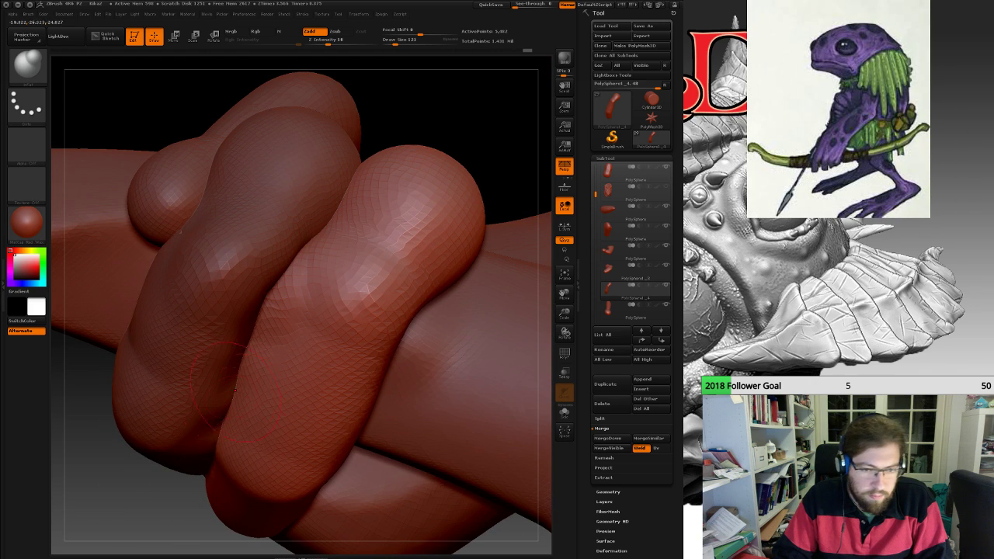
# Shape the inner crease beneath the finger's rounded tip and remesh the finger.
pyautogui.moveTo(528, 534); pyautogui.dragTo(516, 435)
pyautogui.moveTo(489, 260)
pyautogui.mouseDown()
pyautogui.moveTo(443, 254)
pyautogui.moveTo(451, 247)
pyautogui.moveTo(435, 242)
pyautogui.mouseUp()
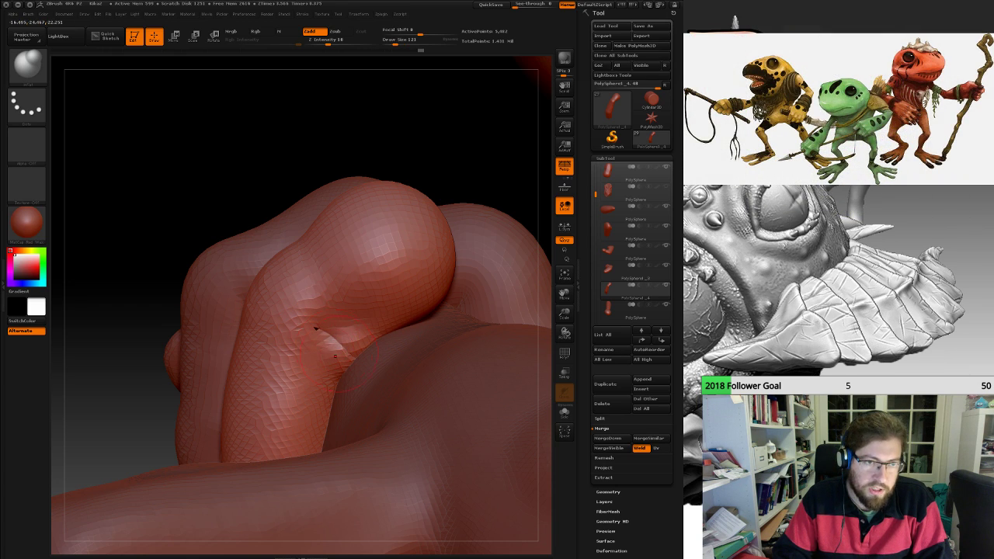
pyautogui.press('ctrl')
pyautogui.keyDown('ctrl'); pyautogui.moveTo(213, 138); pyautogui.dragTo(233, 159); pyautogui.keyUp('ctrl')
# Refine the finger's lower joint and the side against the branch, and remesh the finger again.
pyautogui.moveTo(268, 196)
pyautogui.mouseDown()
pyautogui.moveTo(318, 221)
pyautogui.moveTo(369, 225)
pyautogui.moveTo(377, 198)
pyautogui.moveTo(358, 159)
pyautogui.moveTo(330, 155)
pyautogui.moveTo(284, 171)
pyautogui.mouseUp()
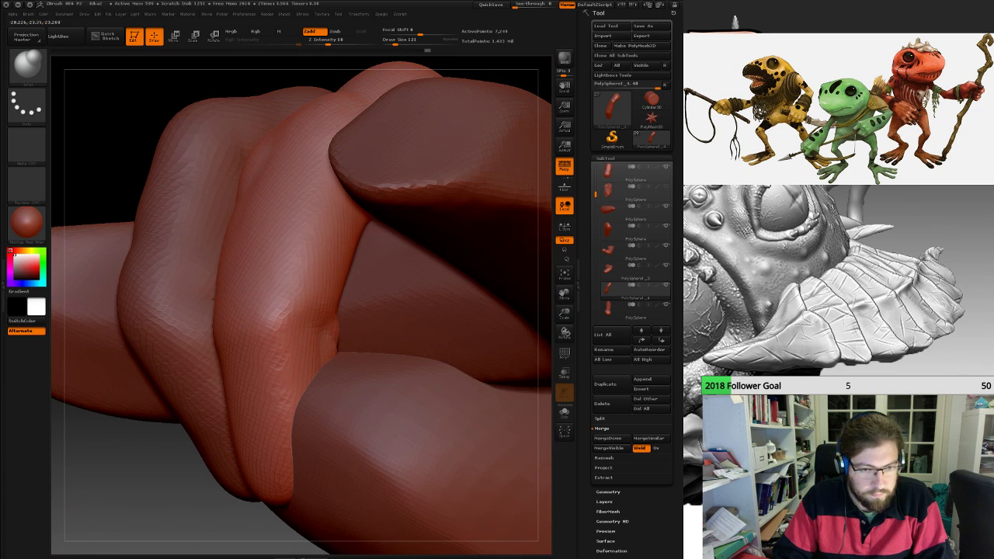
pyautogui.moveTo(339, 329); pyautogui.dragTo(345, 339)
pyautogui.moveTo(346, 340); pyautogui.dragTo(320, 317, button='right')
pyautogui.moveTo(109, 114)
pyautogui.keyDown('ctrl'); pyautogui.mouseDown()
pyautogui.moveTo(115, 123)
pyautogui.moveTo(111, 78)
pyautogui.mouseUp(); pyautogui.keyUp('ctrl')
pyautogui.moveTo(112, 78)
pyautogui.mouseDown(button='right')
pyautogui.moveTo(271, 199)
pyautogui.moveTo(195, 365)
pyautogui.moveTo(222, 372)
pyautogui.moveTo(143, 349)
pyautogui.moveTo(183, 365)
pyautogui.moveTo(303, 353)
pyautogui.moveTo(186, 357)
pyautogui.moveTo(146, 334)
pyautogui.moveTo(232, 330)
pyautogui.moveTo(159, 346)
pyautogui.moveTo(142, 382)
pyautogui.moveTo(218, 372)
pyautogui.moveTo(221, 323)
pyautogui.moveTo(336, 320)
pyautogui.moveTo(182, 317)
pyautogui.moveTo(359, 320)
pyautogui.moveTo(226, 317)
pyautogui.moveTo(253, 318)
pyautogui.mouseUp(button='right')
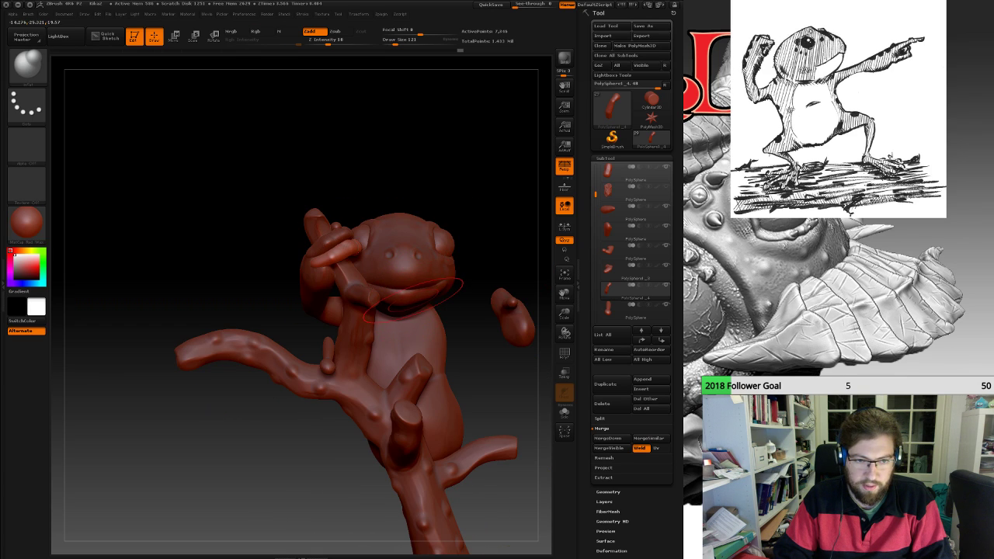
# Select the loose ball-tipped finger piece and move it up from the branch to the gripping hand.
pyautogui.keyDown('alt'); pyautogui.moveTo(398, 299); pyautogui.dragTo(366, 300, button='right'); pyautogui.keyUp('alt')
pyautogui.click(635, 310)
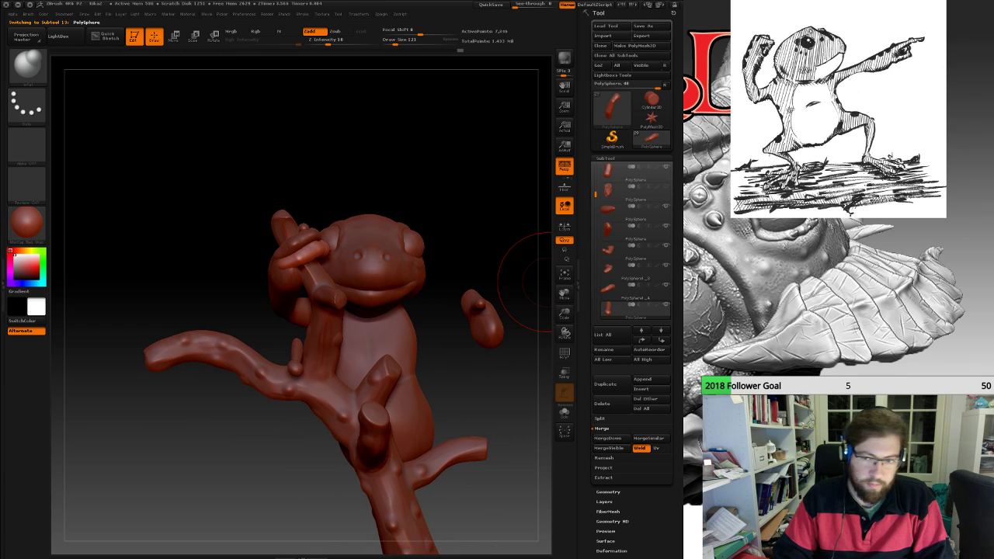
pyautogui.moveTo(276, 292); pyautogui.dragTo(372, 289, button='right')
pyautogui.keyDown('alt'); pyautogui.moveTo(373, 289); pyautogui.dragTo(320, 327, button='right'); pyautogui.keyUp('alt')
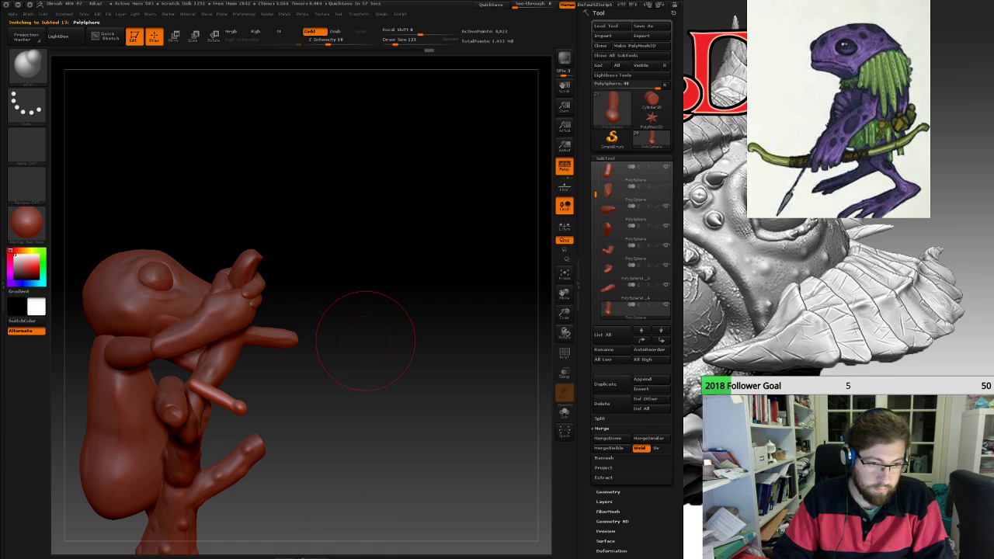
pyautogui.moveTo(353, 349); pyautogui.dragTo(398, 312)
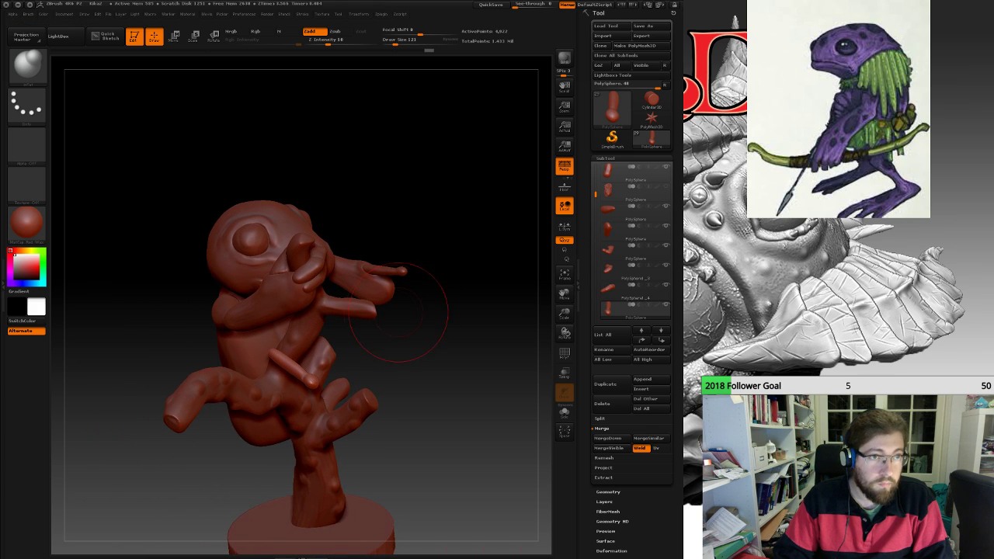
pyautogui.click(174, 36)
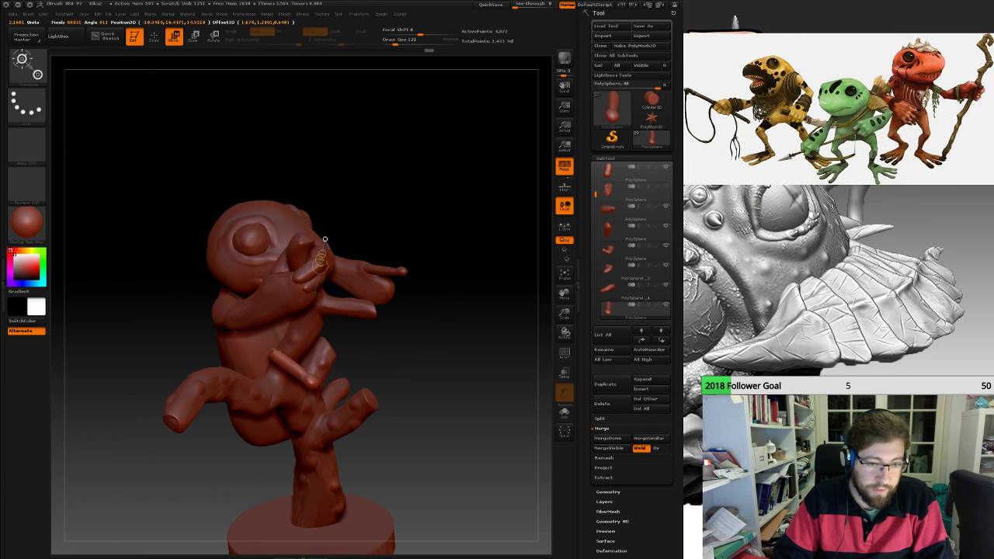
pyautogui.moveTo(291, 371); pyautogui.dragTo(418, 281)
pyautogui.hotkey('ctrl', 'z')
pyautogui.moveTo(348, 327); pyautogui.dragTo(349, 298)
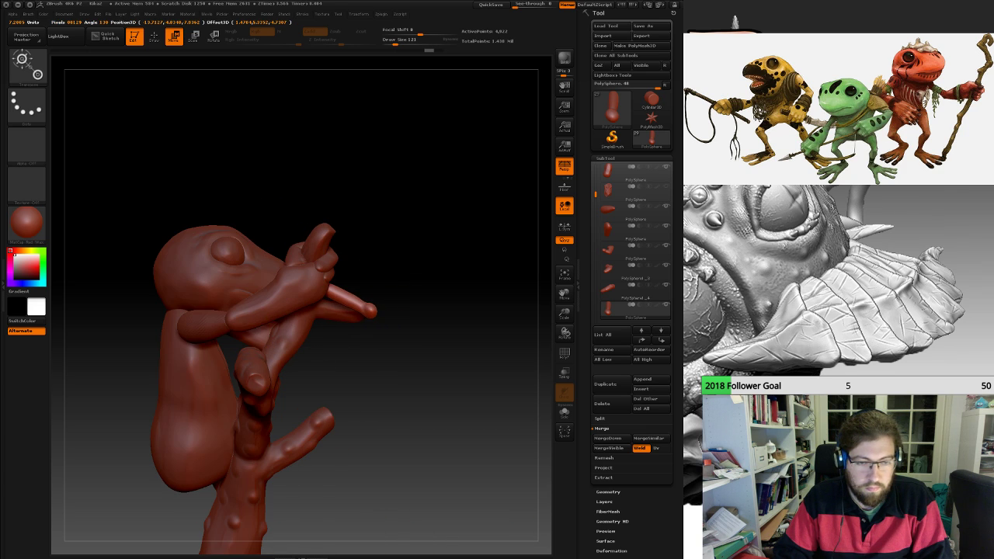
# Shift the loose finger sideways so its base meets the hand below the other fingers.
pyautogui.moveTo(412, 334); pyautogui.dragTo(346, 336)
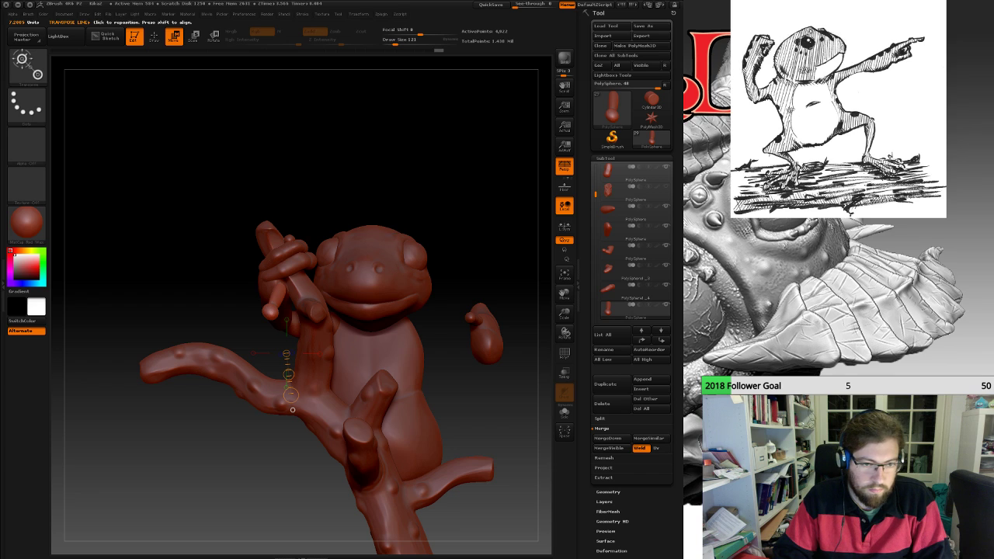
pyautogui.moveTo(458, 388); pyautogui.dragTo(501, 443)
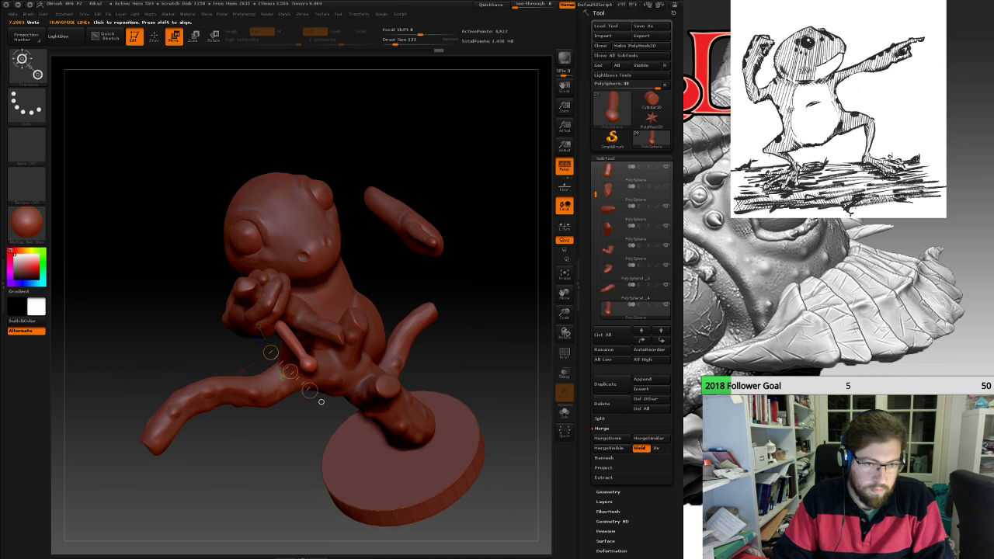
pyautogui.moveTo(320, 401); pyautogui.dragTo(298, 408)
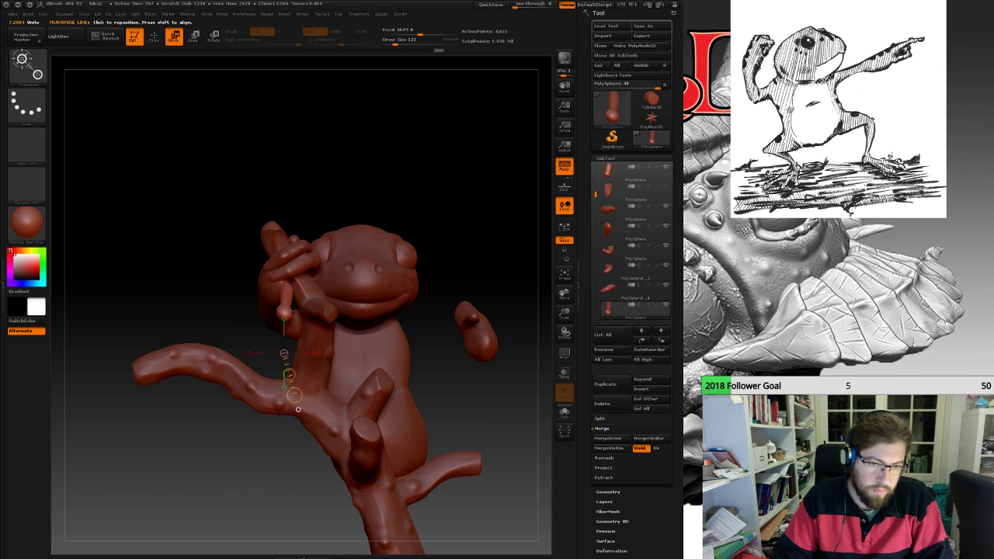
pyautogui.moveTo(254, 291); pyautogui.dragTo(248, 293)
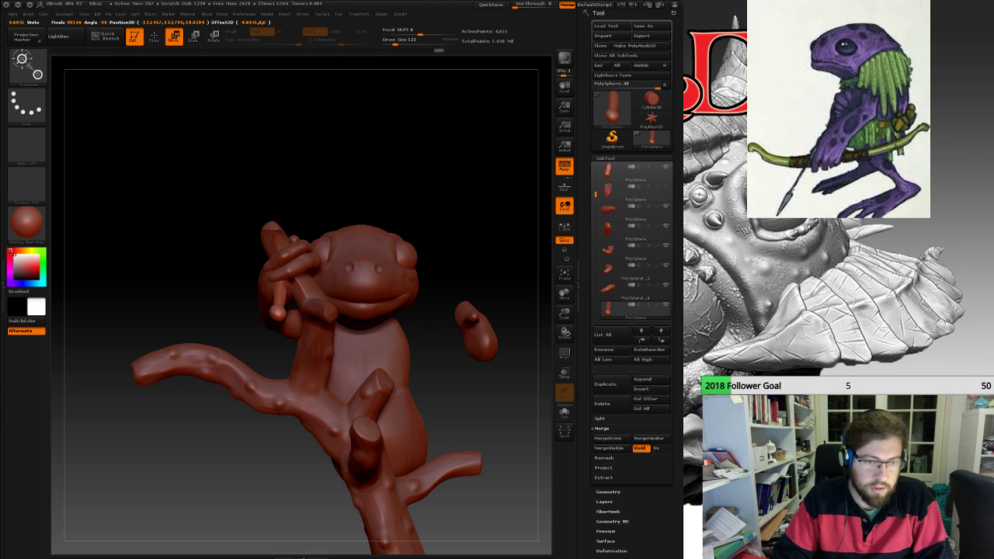
# Rotate the loose finger about its base so it lies across the branch below the other gripping fingers.
pyautogui.moveTo(232, 451); pyautogui.dragTo(340, 529)
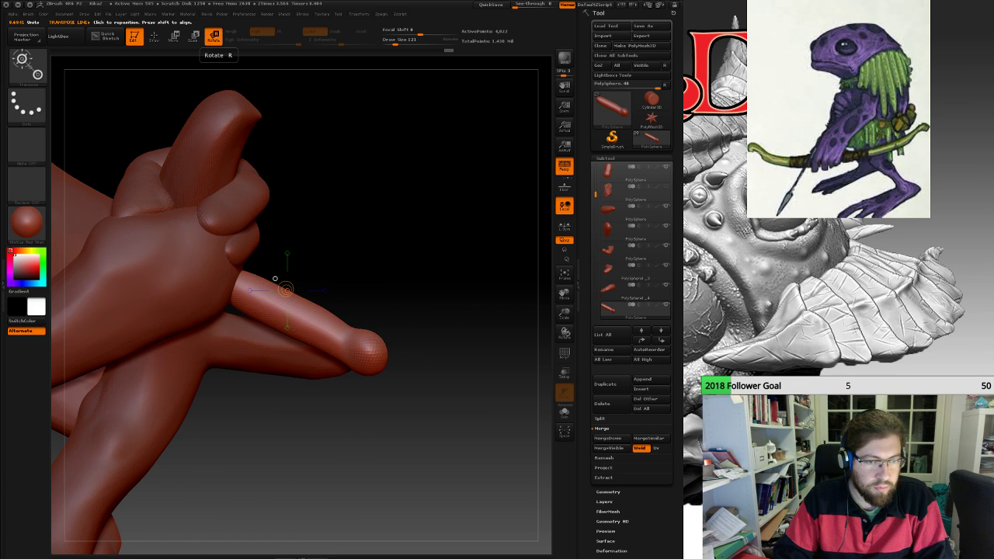
pyautogui.moveTo(237, 283)
pyautogui.mouseDown()
pyautogui.moveTo(367, 354)
pyautogui.moveTo(385, 286)
pyautogui.moveTo(381, 229)
pyautogui.mouseUp()
pyautogui.moveTo(474, 362); pyautogui.dragTo(365, 365)
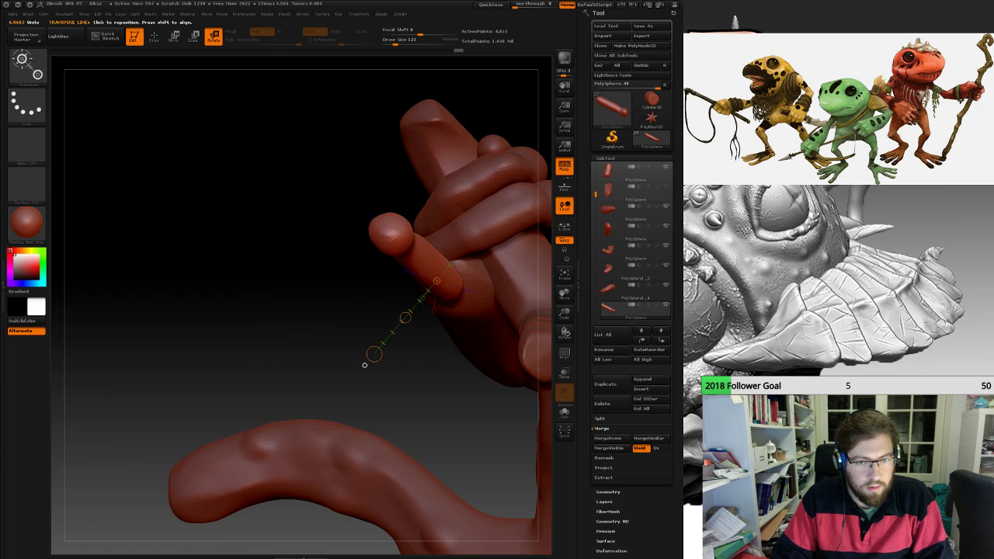
pyautogui.moveTo(194, 272); pyautogui.dragTo(303, 277)
pyautogui.moveTo(279, 388); pyautogui.dragTo(451, 380)
pyautogui.hotkey('ctrl', 'z')
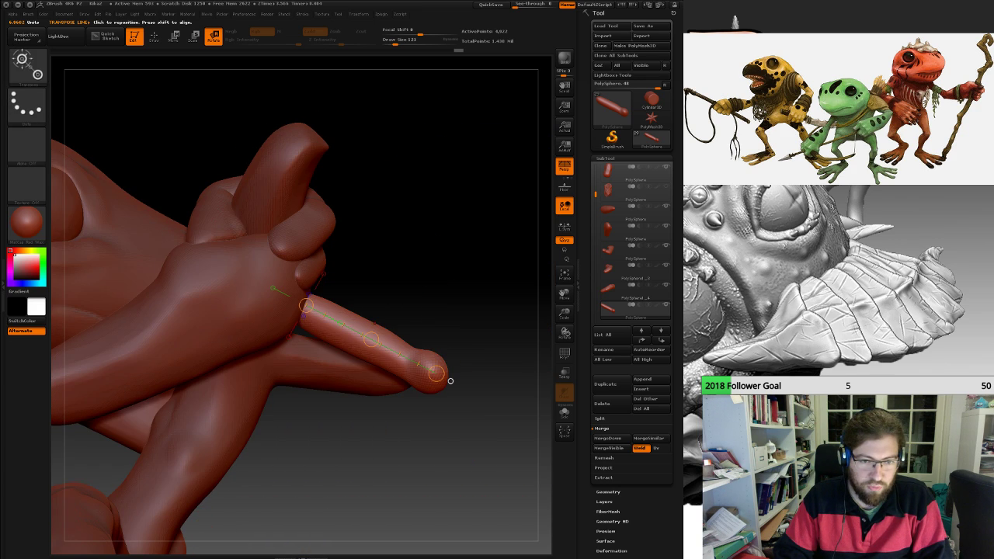
pyautogui.hotkey('ctrl', 'shift', 'z')
pyautogui.hotkey('ctrl', 'z')
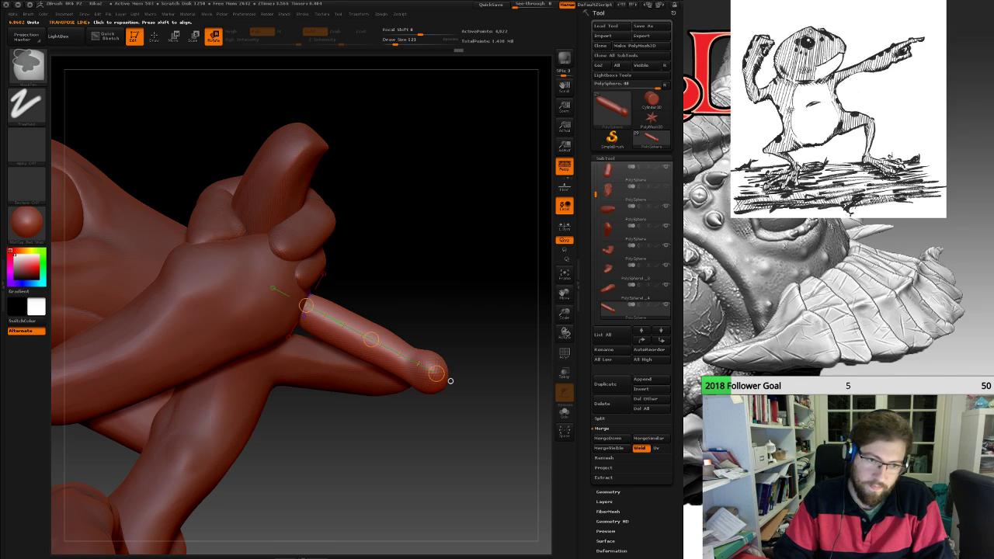
pyautogui.hotkey('ctrl', 'shift', 'z')
pyautogui.moveTo(451, 381); pyautogui.dragTo(259, 392, button='right')
pyautogui.moveTo(155, 388); pyautogui.dragTo(152, 186)
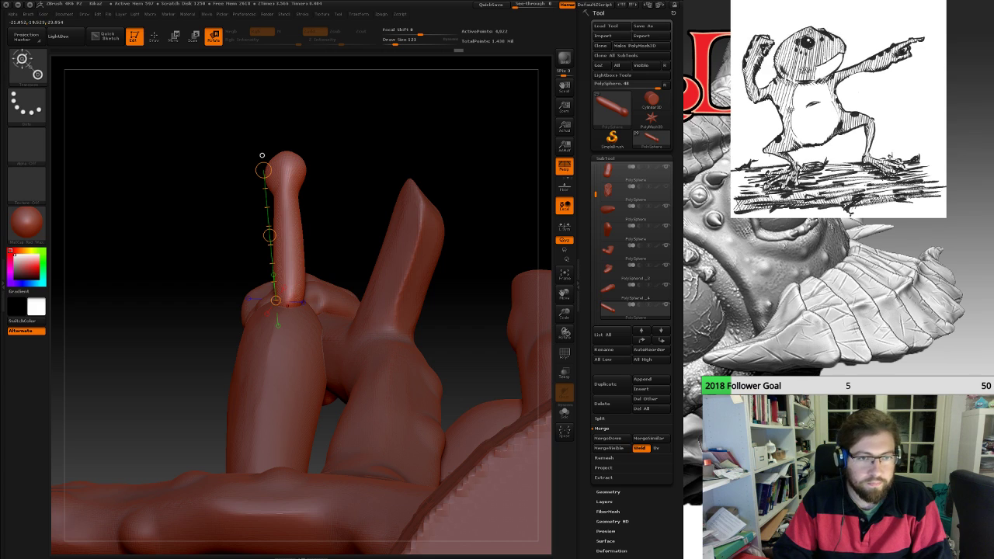
pyautogui.moveTo(280, 157); pyautogui.dragTo(436, 290)
# Adjust the new finger's angle and position so it follows the direction of the neighbouring fingers.
pyautogui.moveTo(167, 182); pyautogui.dragTo(155, 521)
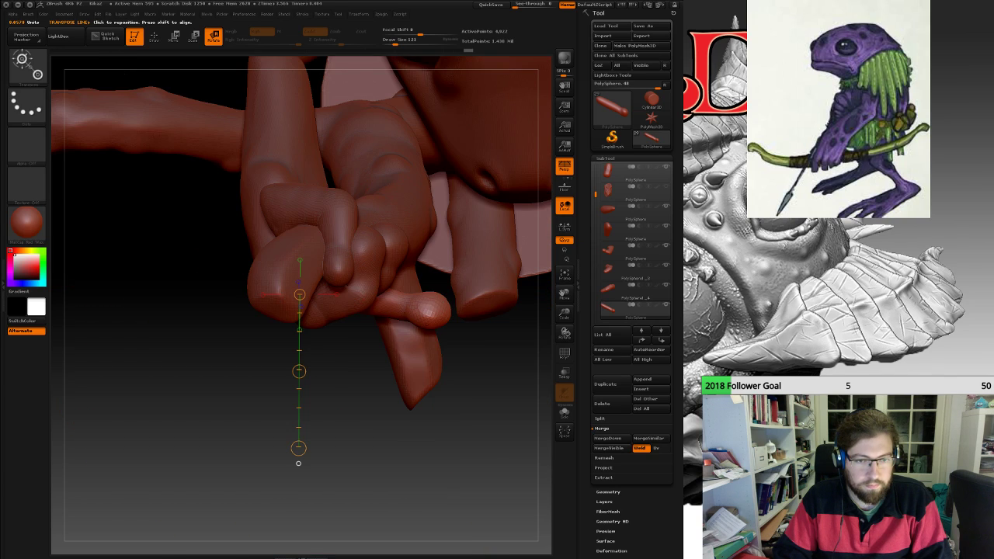
pyautogui.moveTo(277, 248); pyautogui.dragTo(192, 313)
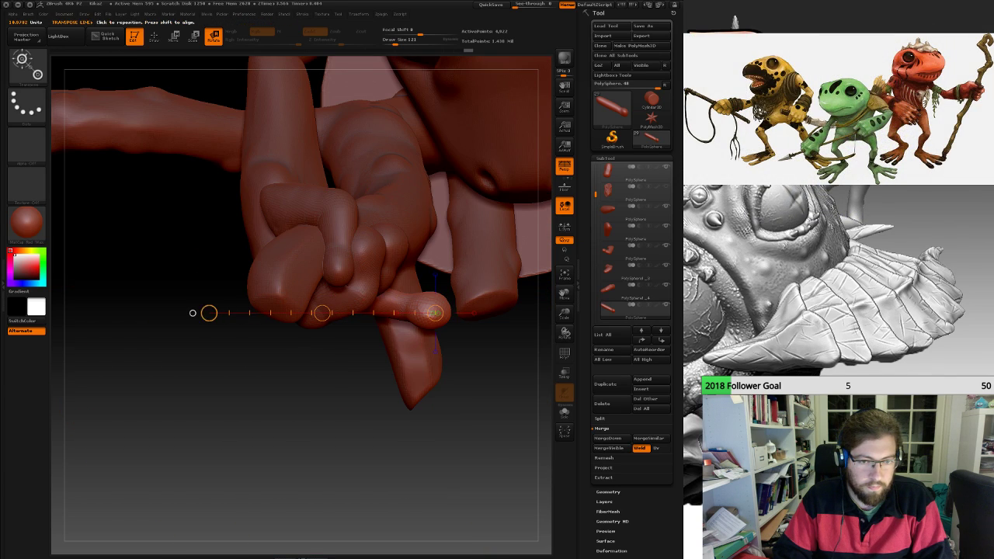
pyautogui.moveTo(159, 419); pyautogui.dragTo(156, 225)
pyautogui.moveTo(316, 332); pyautogui.dragTo(318, 342)
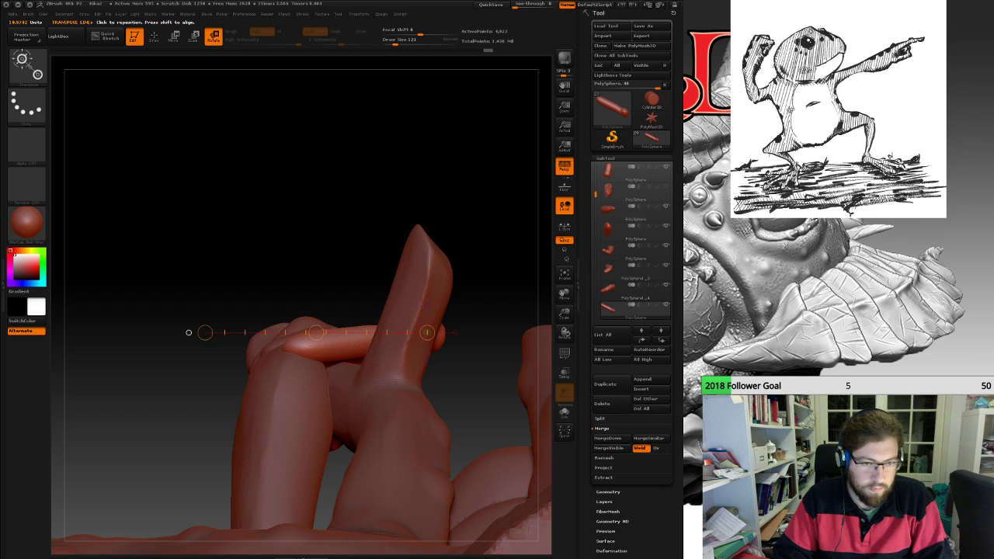
pyautogui.moveTo(156, 226); pyautogui.dragTo(225, 260)
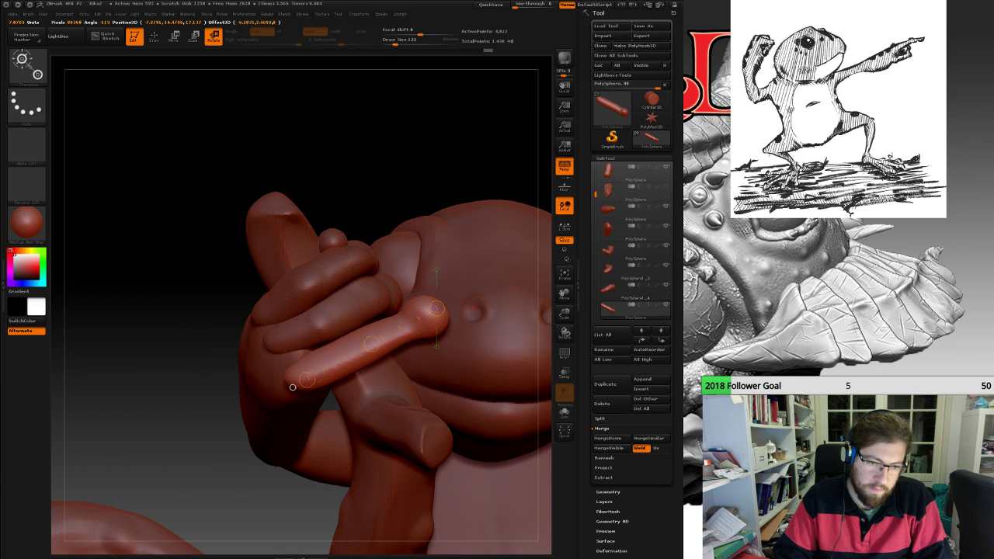
pyautogui.moveTo(301, 377); pyautogui.dragTo(296, 365)
pyautogui.moveTo(198, 334); pyautogui.dragTo(206, 205)
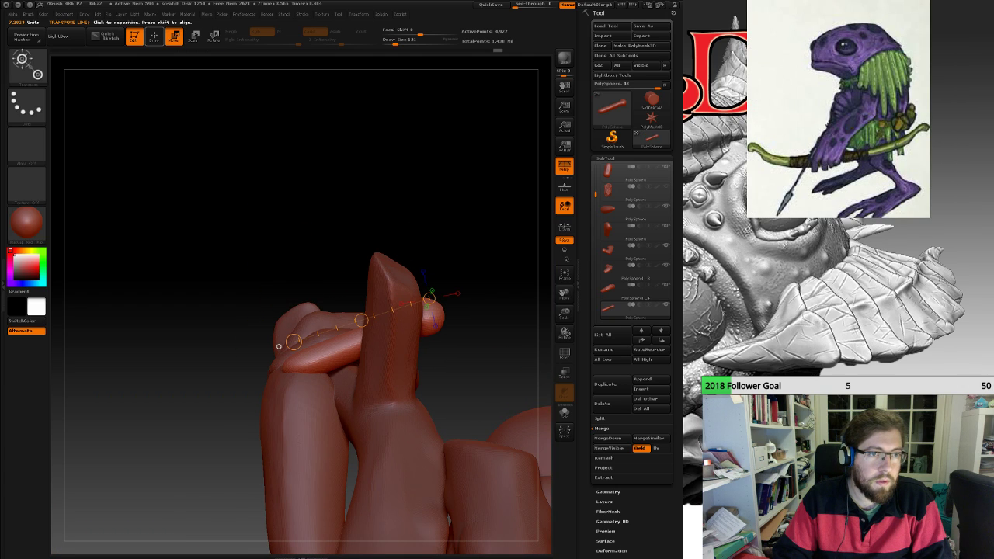
# Mask the base half of the new lower finger, leaving its ball tip unmasked.
pyautogui.press('q')
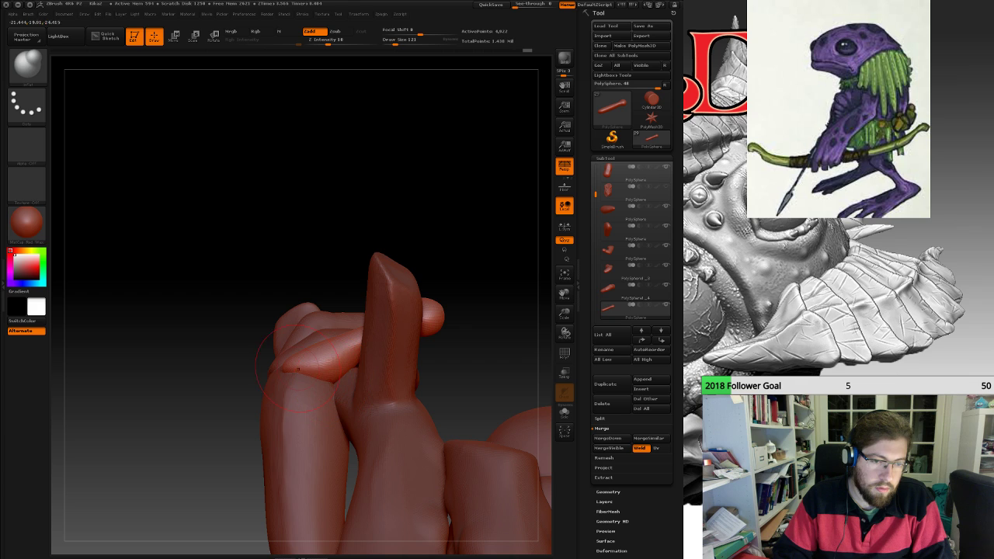
pyautogui.moveTo(198, 311)
pyautogui.mouseDown()
pyautogui.moveTo(225, 396)
pyautogui.moveTo(190, 389)
pyautogui.moveTo(205, 330)
pyautogui.mouseUp()
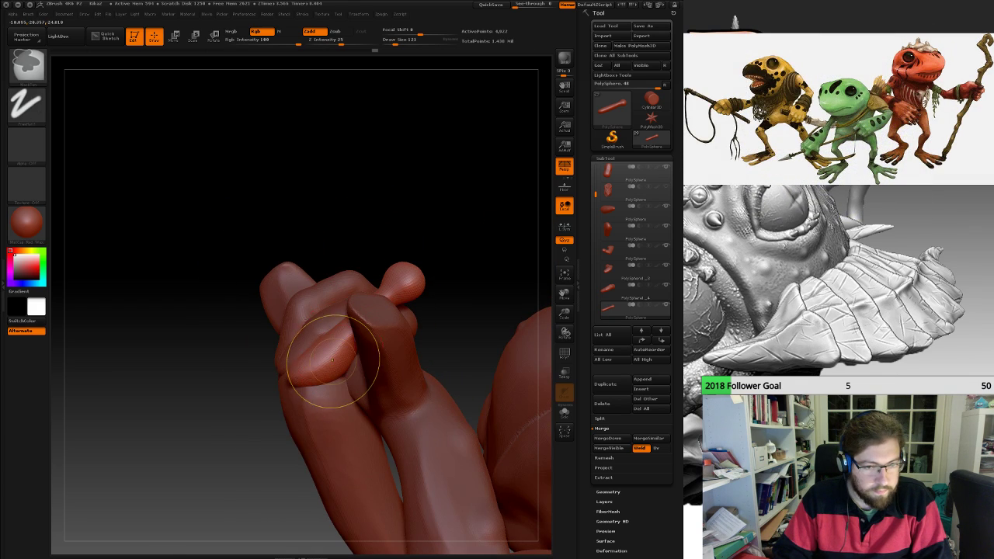
pyautogui.keyDown('ctrl'); pyautogui.moveTo(335, 354); pyautogui.dragTo(318, 361); pyautogui.keyUp('ctrl')
pyautogui.moveTo(190, 349); pyautogui.dragTo(268, 342)
pyautogui.keyDown('ctrl'); pyautogui.moveTo(314, 322); pyautogui.dragTo(297, 373); pyautogui.keyUp('ctrl')
pyautogui.moveTo(412, 372); pyautogui.dragTo(427, 279)
pyautogui.moveTo(519, 349); pyautogui.dragTo(497, 356)
pyautogui.moveTo(497, 311); pyautogui.dragTo(458, 528)
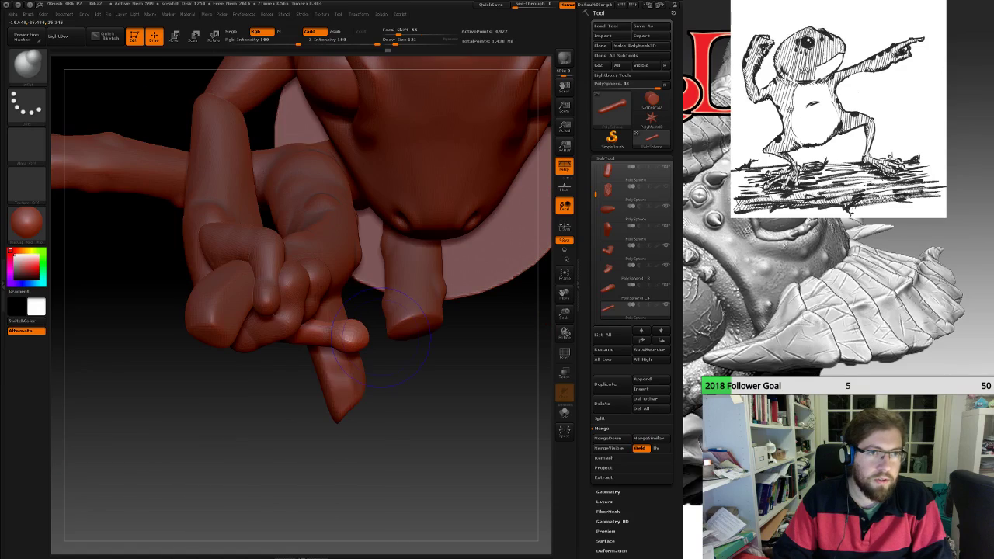
# Try to bend the new finger's unmasked tip around the branch with Rotate, then undo the bend and the mask.
pyautogui.click(213, 36)
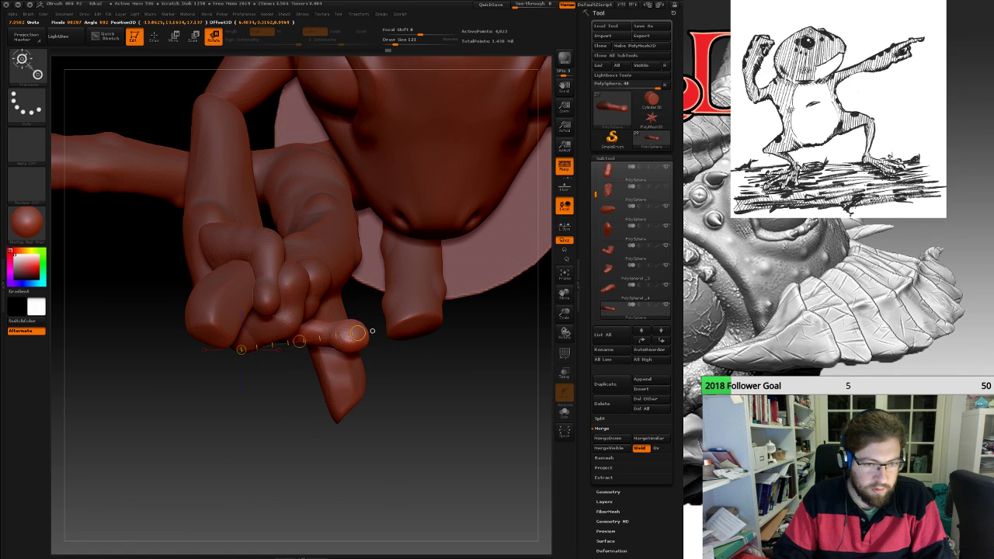
pyautogui.moveTo(450, 458); pyautogui.dragTo(447, 365)
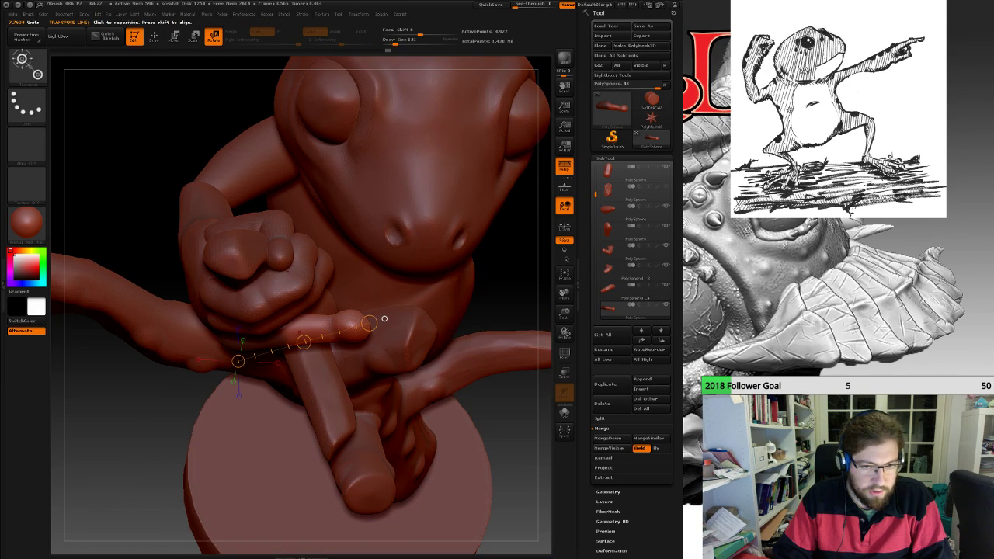
pyautogui.moveTo(509, 443); pyautogui.dragTo(497, 497)
pyautogui.moveTo(303, 326); pyautogui.dragTo(346, 278)
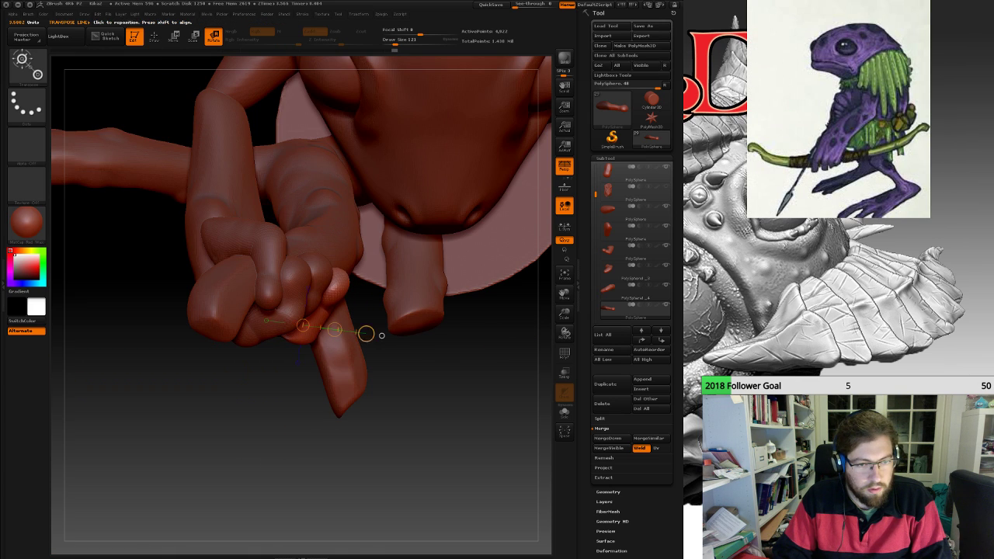
pyautogui.moveTo(466, 466); pyautogui.dragTo(512, 319)
pyautogui.moveTo(443, 482); pyautogui.dragTo(365, 451)
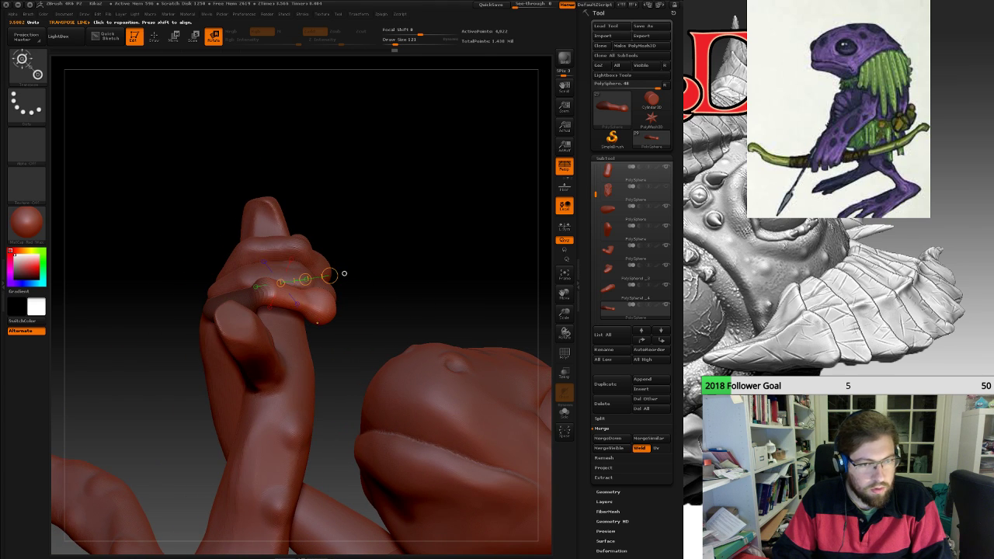
pyautogui.hotkey('ctrl', 'z')
pyautogui.moveTo(435, 187); pyautogui.dragTo(478, 222)
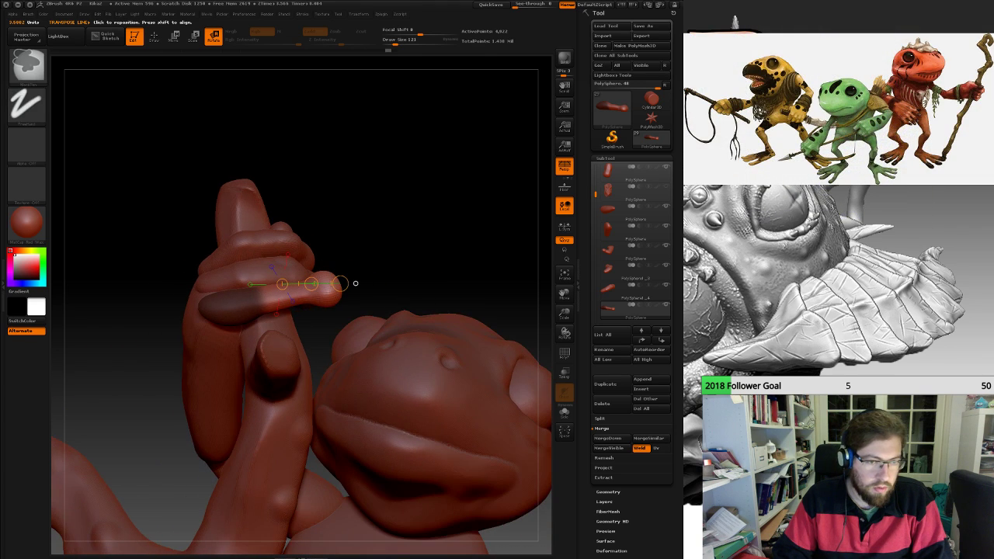
pyautogui.hotkey('ctrl', 'z')
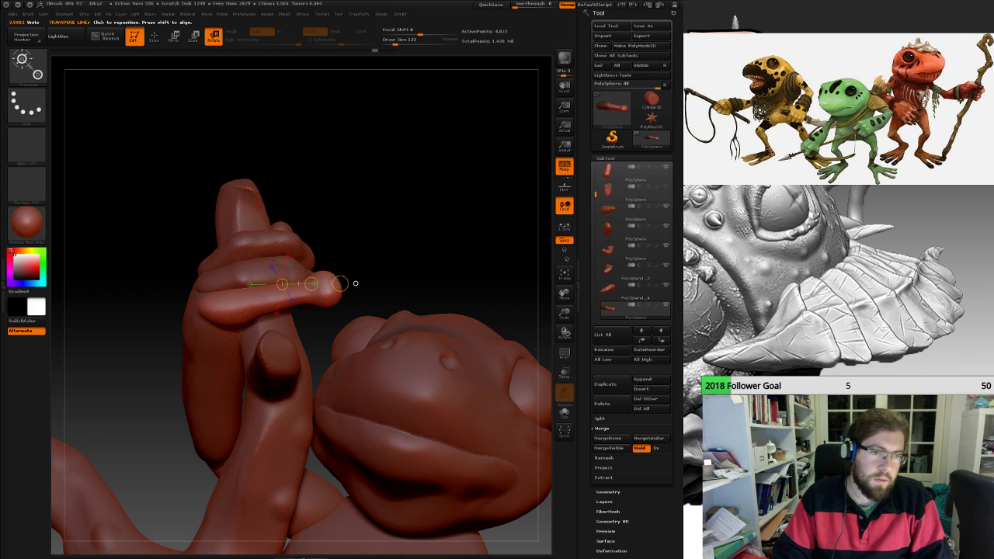
# Mask only the base end of the new finger and rotate its free part to bend it around the branch.
pyautogui.press('q')
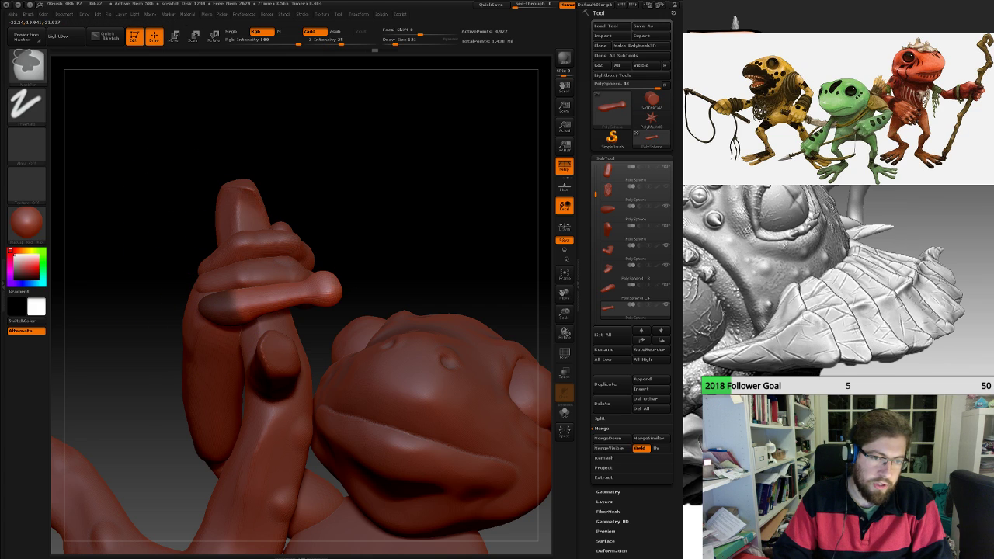
pyautogui.moveTo(435, 194)
pyautogui.mouseDown()
pyautogui.moveTo(444, 136)
pyautogui.moveTo(442, 182)
pyautogui.mouseUp()
pyautogui.moveTo(205, 58)
pyautogui.mouseDown()
pyautogui.moveTo(210, 302)
pyautogui.moveTo(206, 113)
pyautogui.moveTo(219, 303)
pyautogui.mouseUp()
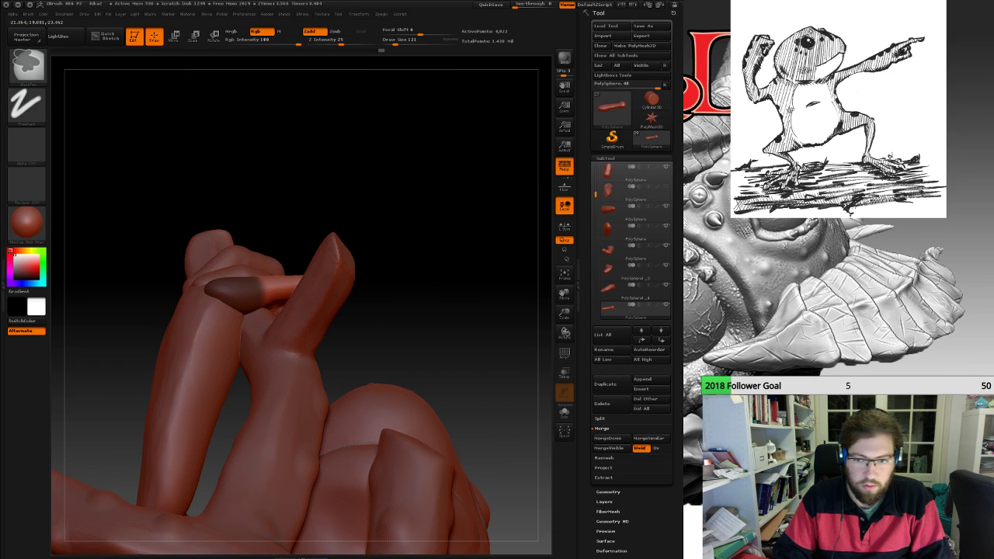
pyautogui.moveTo(160, 299); pyautogui.dragTo(180, 466)
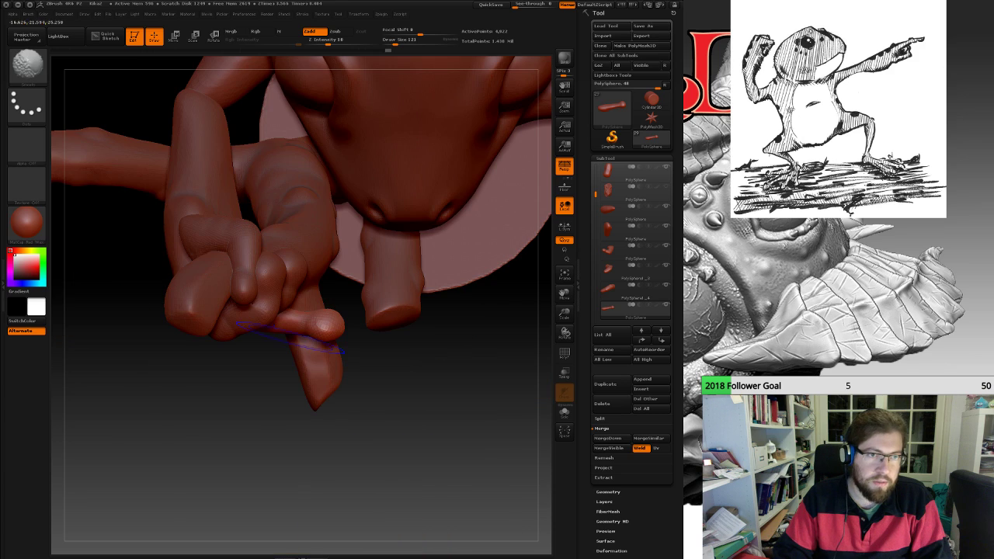
pyautogui.press('r')
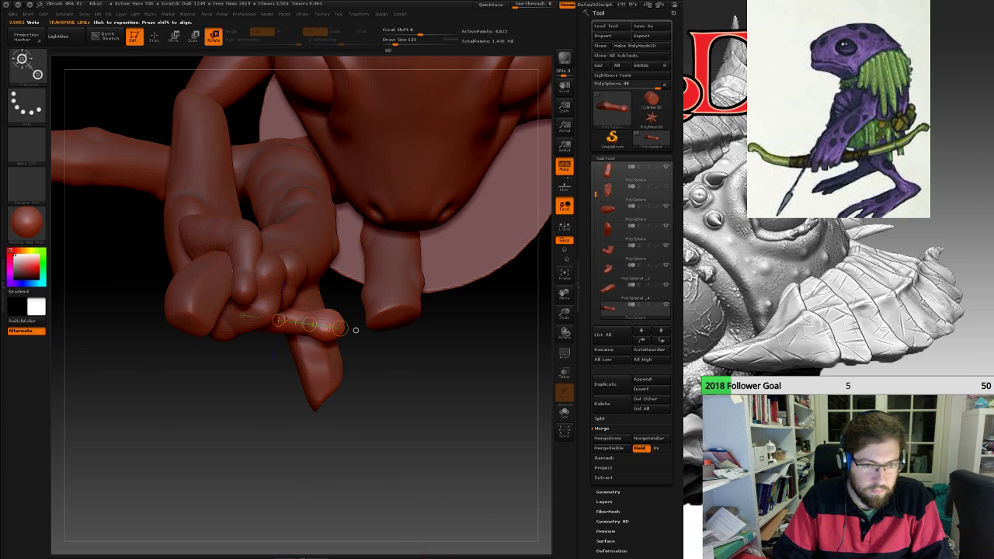
pyautogui.moveTo(340, 327); pyautogui.dragTo(343, 327)
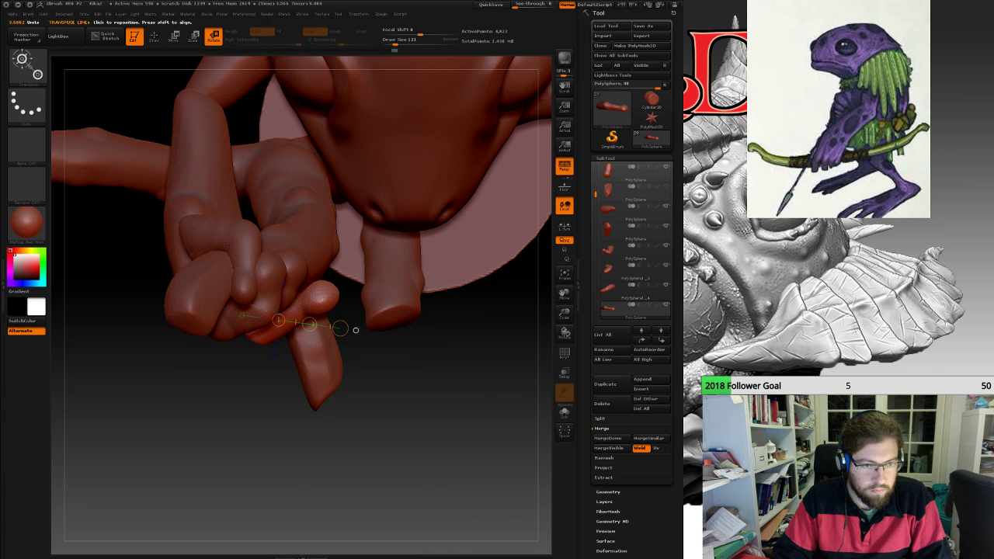
pyautogui.moveTo(369, 365)
pyautogui.mouseDown()
pyautogui.moveTo(373, 227)
pyautogui.moveTo(369, 353)
pyautogui.mouseUp()
# Move the new finger's unmasked outer part so it sits against the branch beside the neighbouring finger.
pyautogui.press('w')
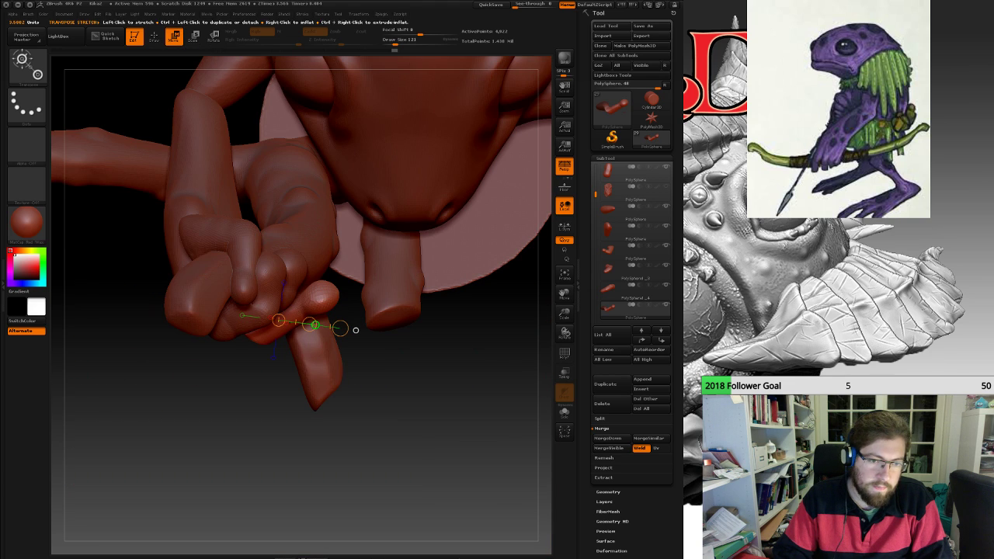
pyautogui.moveTo(315, 305); pyautogui.dragTo(315, 179)
pyautogui.moveTo(315, 250); pyautogui.dragTo(312, 255)
pyautogui.moveTo(371, 361); pyautogui.dragTo(322, 117)
# Extend the finger's mask towards the ball tip and rotate the tip further around the branch.
pyautogui.press('q')
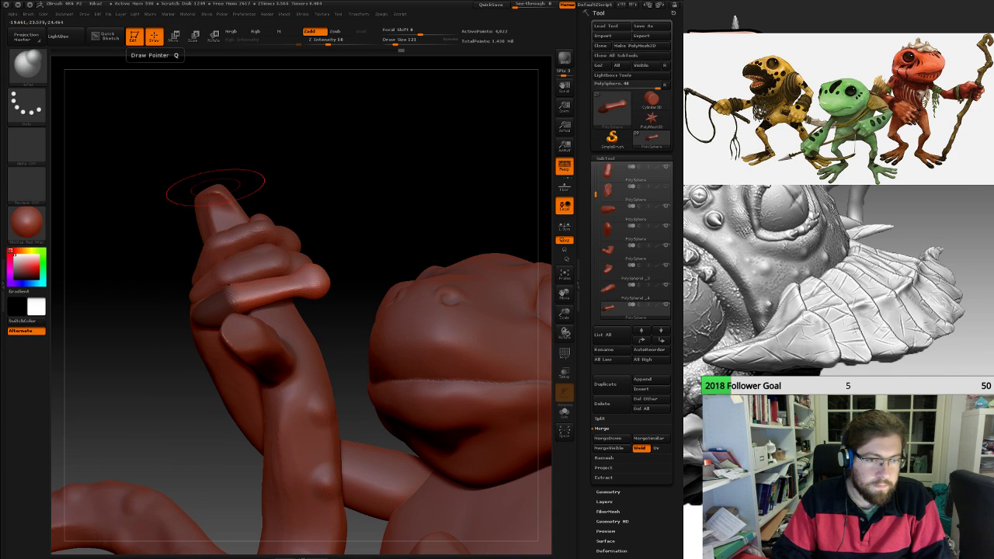
pyautogui.keyDown('ctrl'); pyautogui.moveTo(239, 292); pyautogui.dragTo(250, 296); pyautogui.keyUp('ctrl')
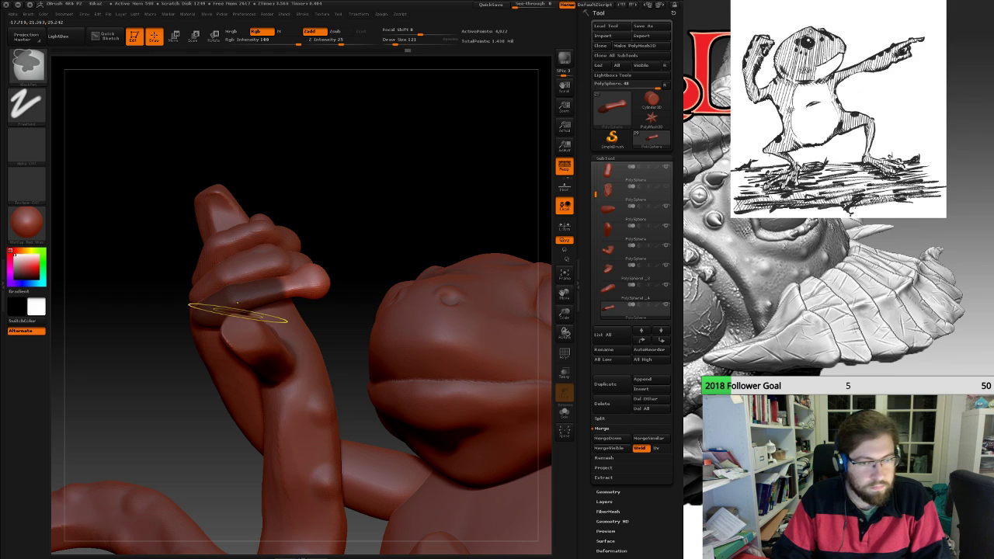
pyautogui.moveTo(354, 365)
pyautogui.mouseDown()
pyautogui.moveTo(291, 353)
pyautogui.moveTo(279, 388)
pyautogui.moveTo(291, 442)
pyautogui.moveTo(326, 474)
pyautogui.moveTo(311, 427)
pyautogui.mouseUp()
pyautogui.press('r')
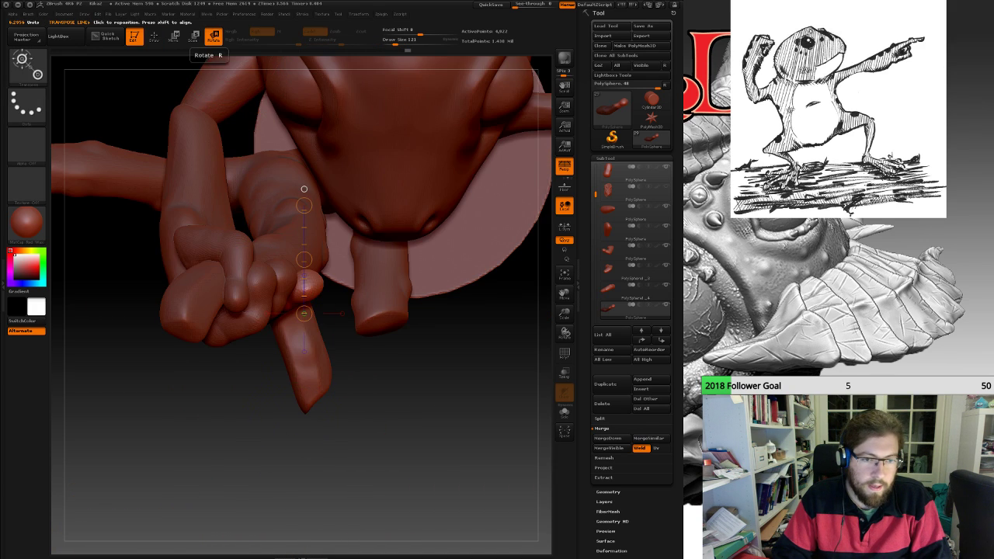
pyautogui.moveTo(285, 308); pyautogui.dragTo(318, 282)
pyautogui.moveTo(342, 474); pyautogui.dragTo(397, 256)
pyautogui.moveTo(435, 156)
pyautogui.mouseDown()
pyautogui.moveTo(385, 253)
pyautogui.moveTo(466, 221)
pyautogui.mouseUp()
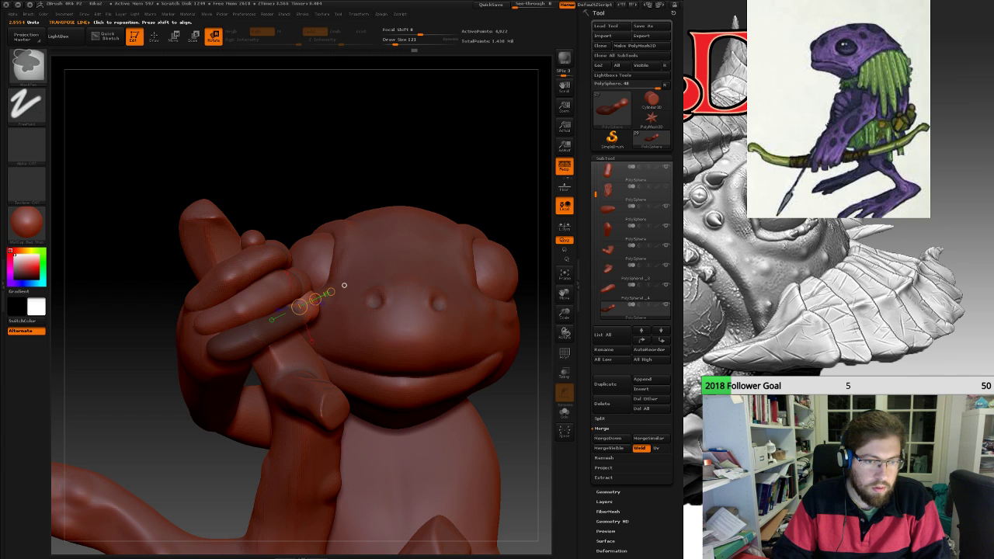
# Clear the finger's mask and rotate the whole finger slightly to align it with the fingers above.
pyautogui.moveTo(304, 132)
pyautogui.keyDown('ctrl'); pyautogui.mouseDown()
pyautogui.moveTo(327, 170)
pyautogui.moveTo(237, 89)
pyautogui.mouseUp(); pyautogui.keyUp('ctrl')
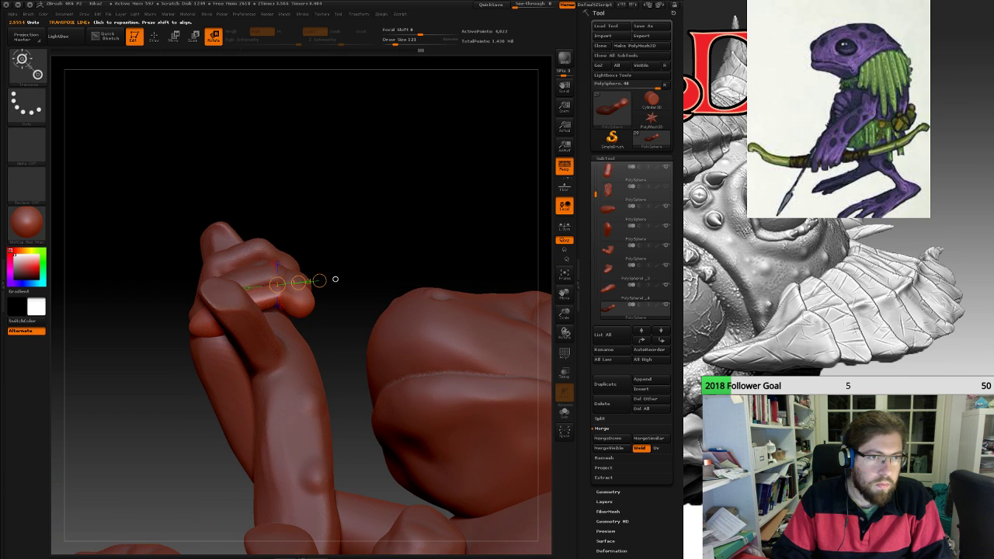
pyautogui.moveTo(319, 280); pyautogui.dragTo(284, 318)
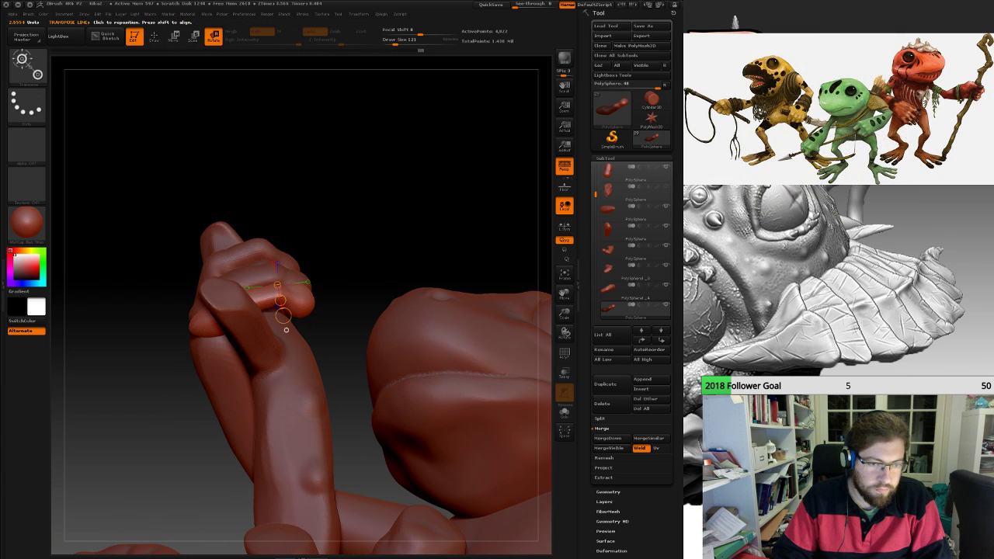
pyautogui.moveTo(350, 163); pyautogui.dragTo(396, 249)
pyautogui.keyDown('shift'); pyautogui.moveTo(211, 336); pyautogui.dragTo(445, 337); pyautogui.keyUp('shift')
pyautogui.moveTo(329, 337); pyautogui.dragTo(329, 330)
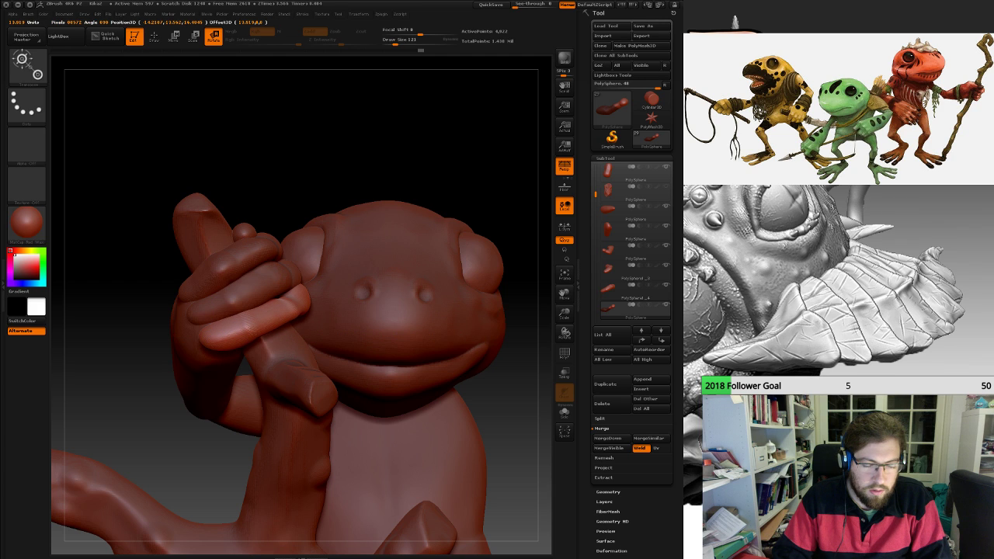
# Remesh the bent finger and smooth the crease on the inside of its bend in alternating passes.
pyautogui.moveTo(458, 171); pyautogui.dragTo(337, 74)
pyautogui.keyDown('alt'); pyautogui.moveTo(314, 189); pyautogui.dragTo(342, 257); pyautogui.keyUp('alt')
pyautogui.moveTo(458, 109); pyautogui.dragTo(447, 146)
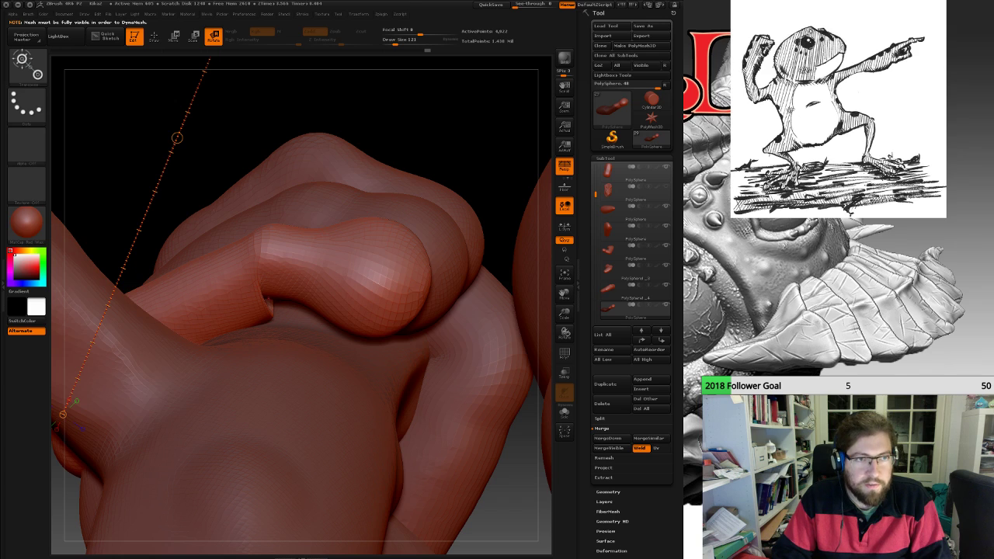
pyautogui.press('q')
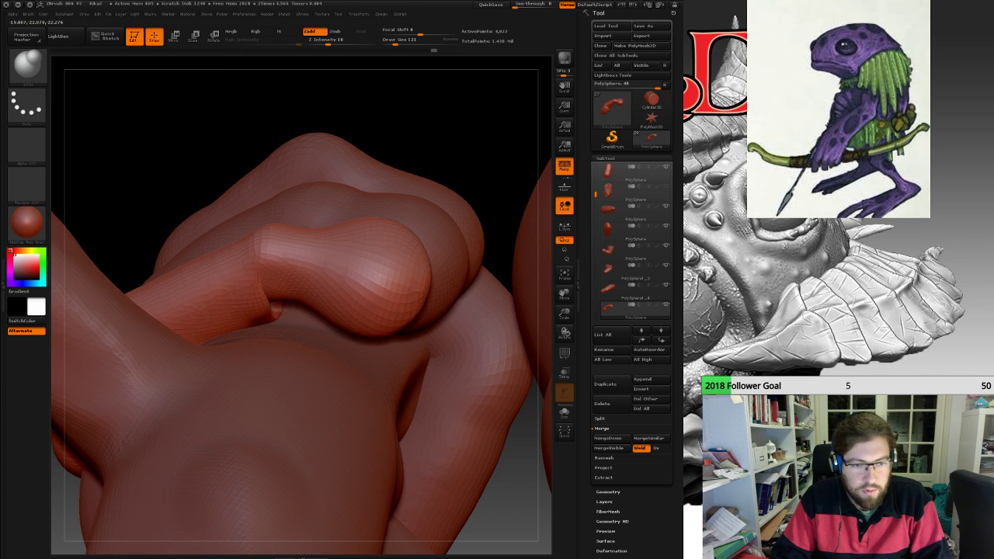
pyautogui.keyDown('ctrl'); pyautogui.moveTo(455, 167); pyautogui.dragTo(462, 168); pyautogui.keyUp('ctrl')
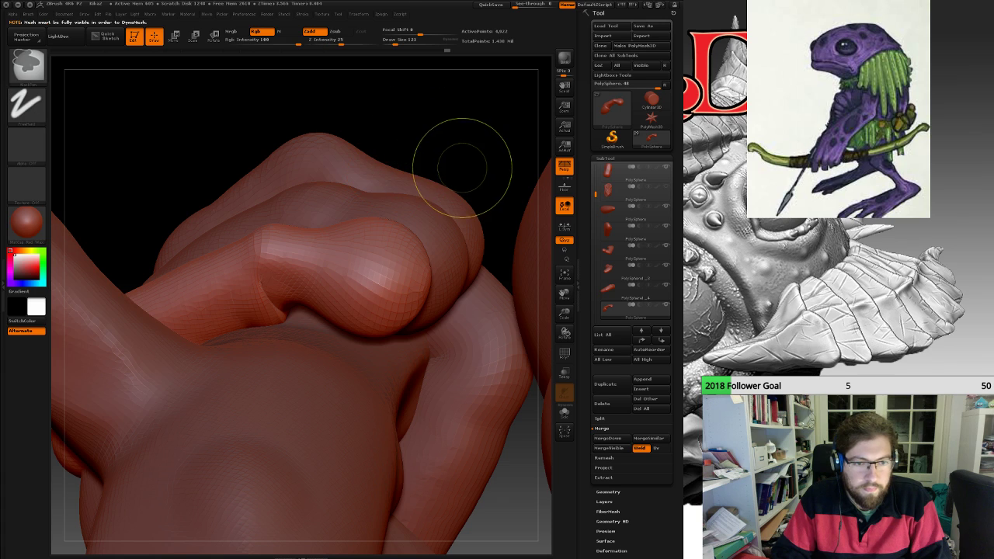
pyautogui.keyDown('shift'); pyautogui.moveTo(281, 320); pyautogui.dragTo(269, 299); pyautogui.keyUp('shift')
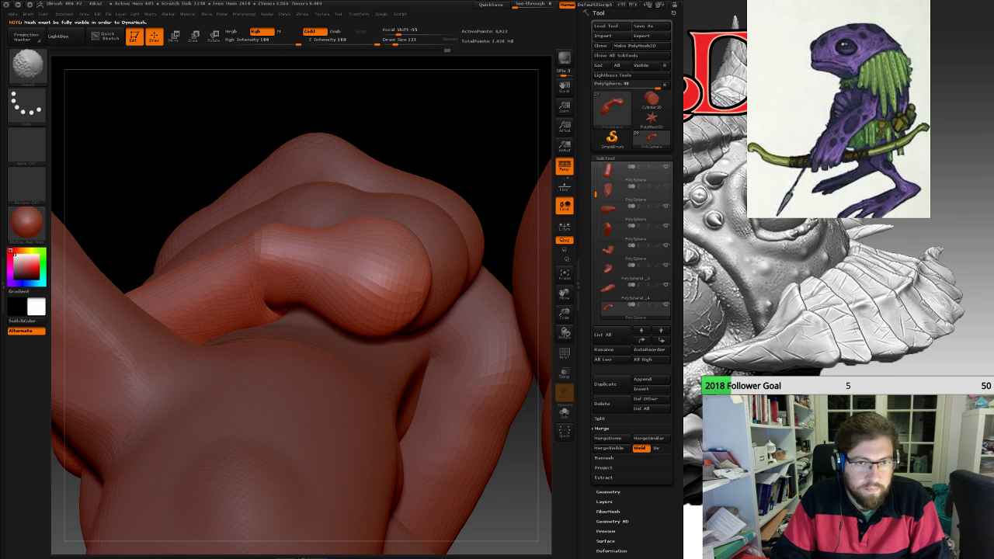
pyautogui.keyDown('ctrl'); pyautogui.moveTo(424, 134); pyautogui.dragTo(446, 150); pyautogui.keyUp('ctrl')
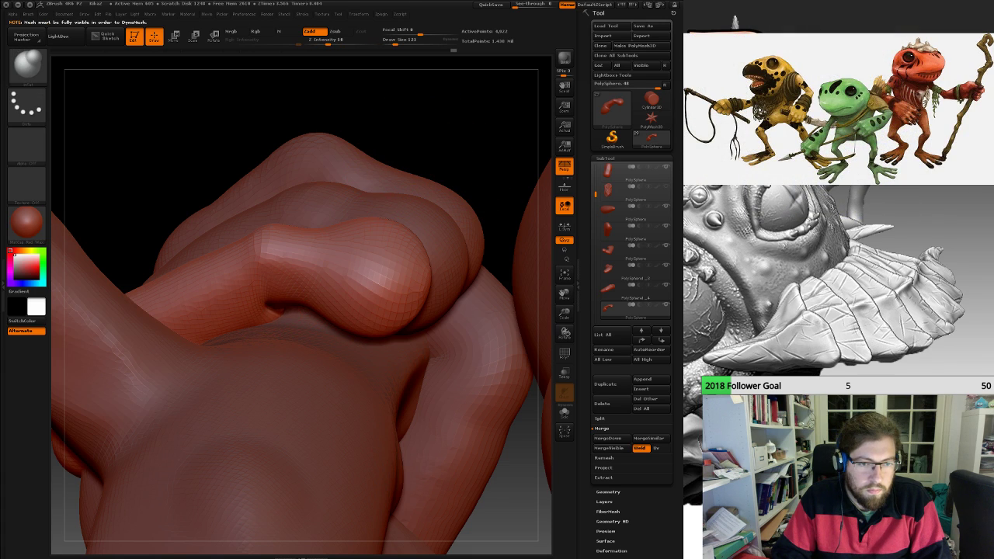
pyautogui.moveTo(280, 307); pyautogui.dragTo(285, 310)
pyautogui.keyDown('ctrl'); pyautogui.moveTo(442, 107); pyautogui.dragTo(467, 141); pyautogui.keyUp('ctrl')
pyautogui.press('shift')
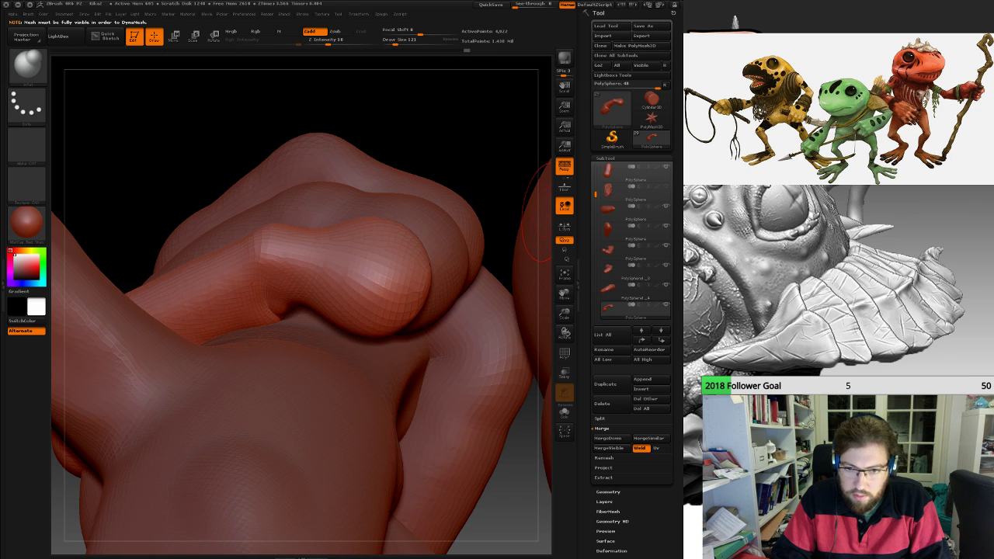
# Show the finger's DynaMesh settings, then remesh the finger and smooth the inner crease again.
pyautogui.click(608, 492)
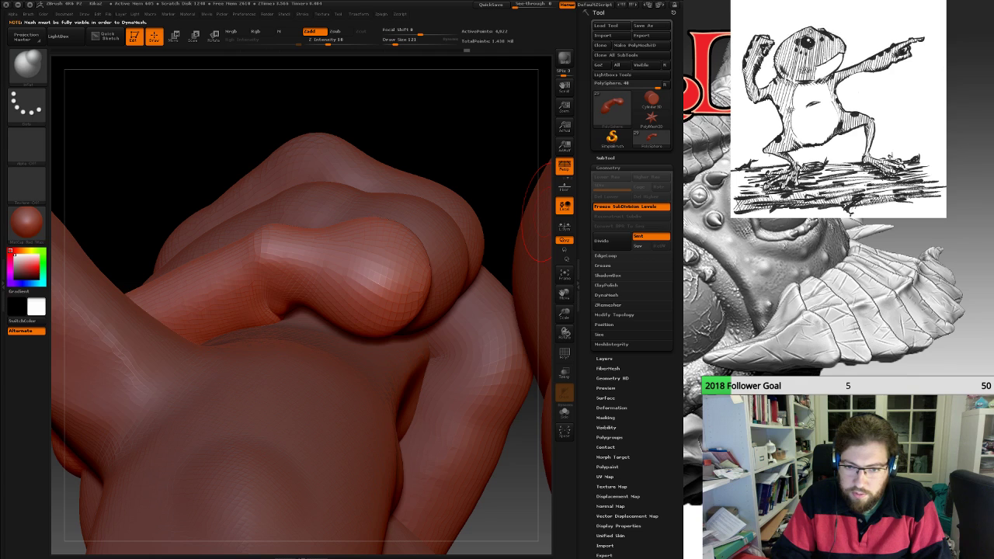
pyautogui.click(607, 295)
pyautogui.keyDown('ctrl'); pyautogui.moveTo(438, 157); pyautogui.dragTo(461, 167); pyautogui.keyUp('ctrl')
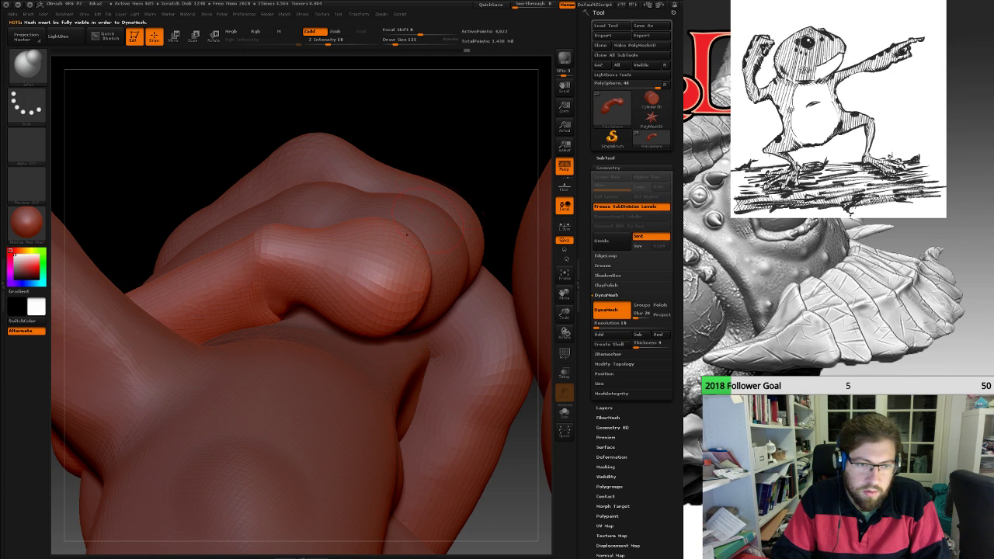
pyautogui.press('shift')
pyautogui.keyDown('shift'); pyautogui.moveTo(273, 311); pyautogui.dragTo(283, 316); pyautogui.keyUp('shift')
pyautogui.moveTo(440, 146)
pyautogui.keyDown('ctrl'); pyautogui.mouseDown()
pyautogui.moveTo(488, 151)
pyautogui.moveTo(441, 258)
pyautogui.moveTo(482, 179)
pyautogui.moveTo(398, 177)
pyautogui.mouseUp(); pyautogui.keyUp('ctrl')
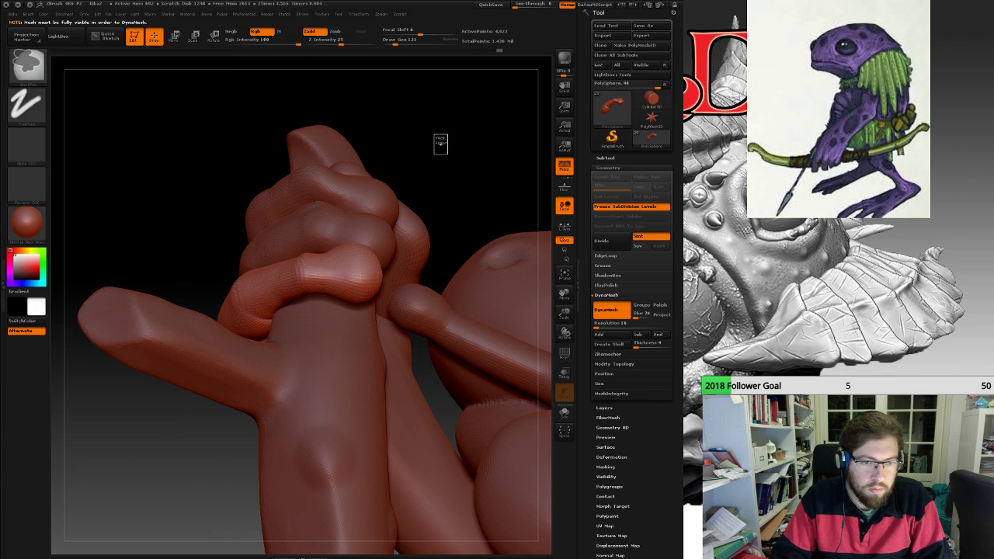
# Show the hidden part of the lowest gripping finger's subtool and remesh it with DynaMesh.
pyautogui.keyDown('alt'); pyautogui.moveTo(474, 163); pyautogui.dragTo(481, 240); pyautogui.keyUp('alt')
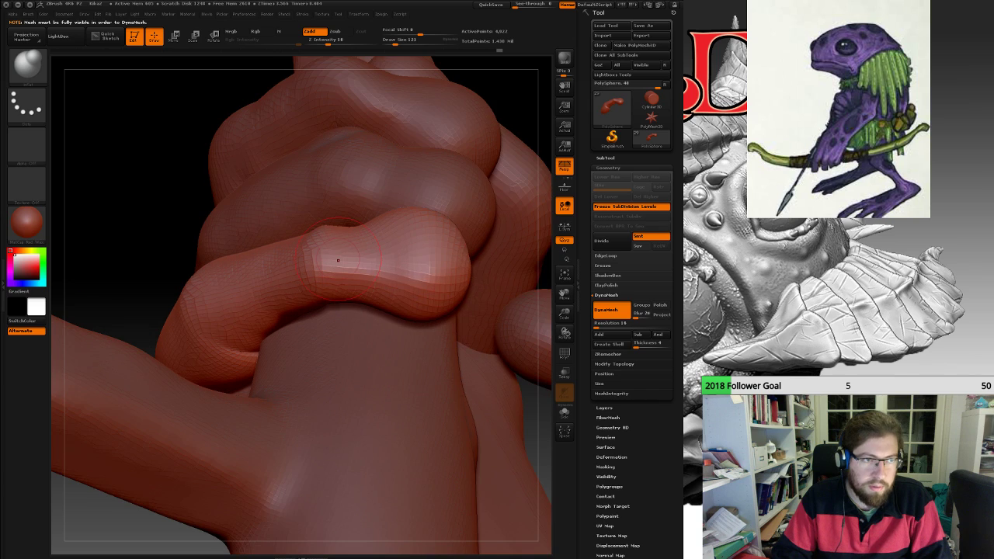
pyautogui.keyDown('alt'); pyautogui.moveTo(180, 167); pyautogui.dragTo(204, 209); pyautogui.keyUp('alt')
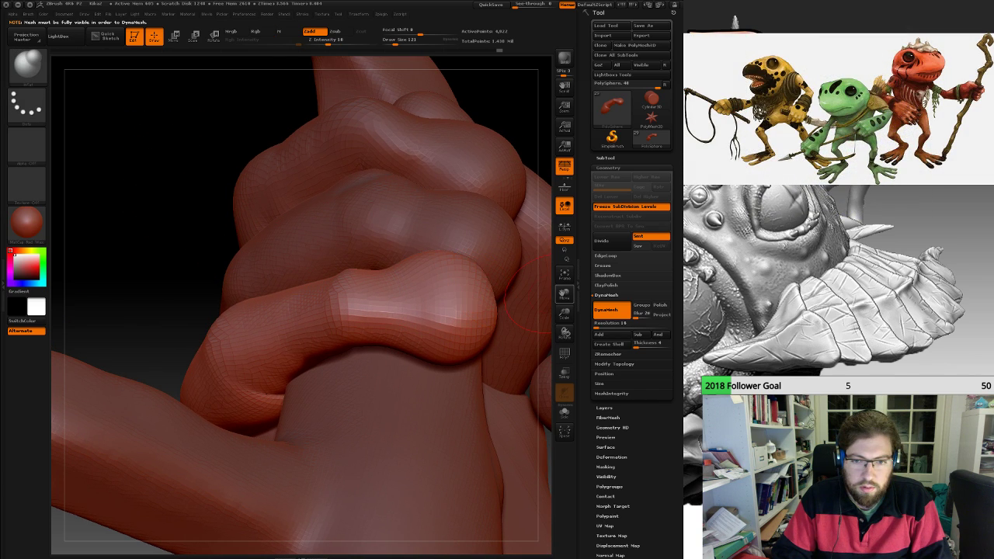
pyautogui.click(612, 309)
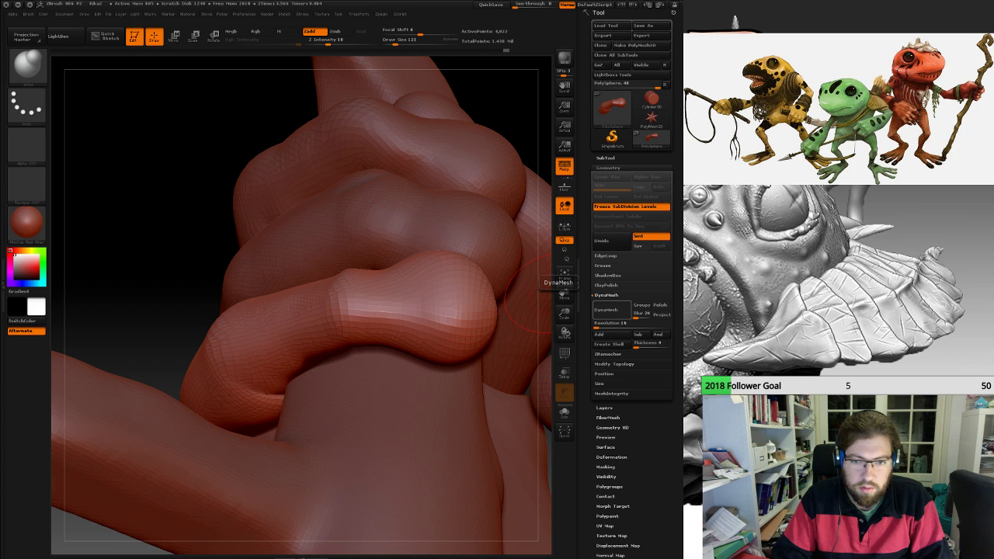
pyautogui.hotkey('ctrl', 'shift', 'z')
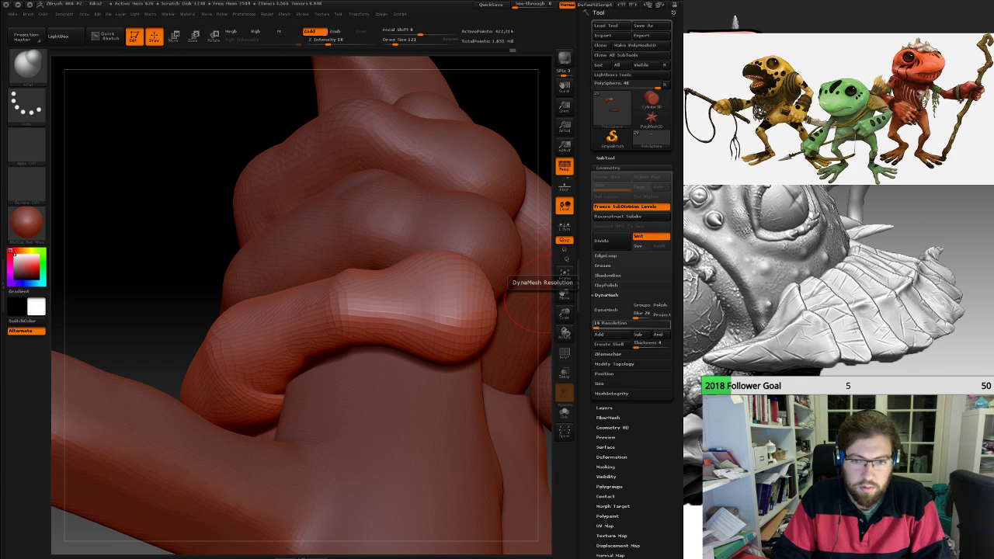
pyautogui.click(609, 310)
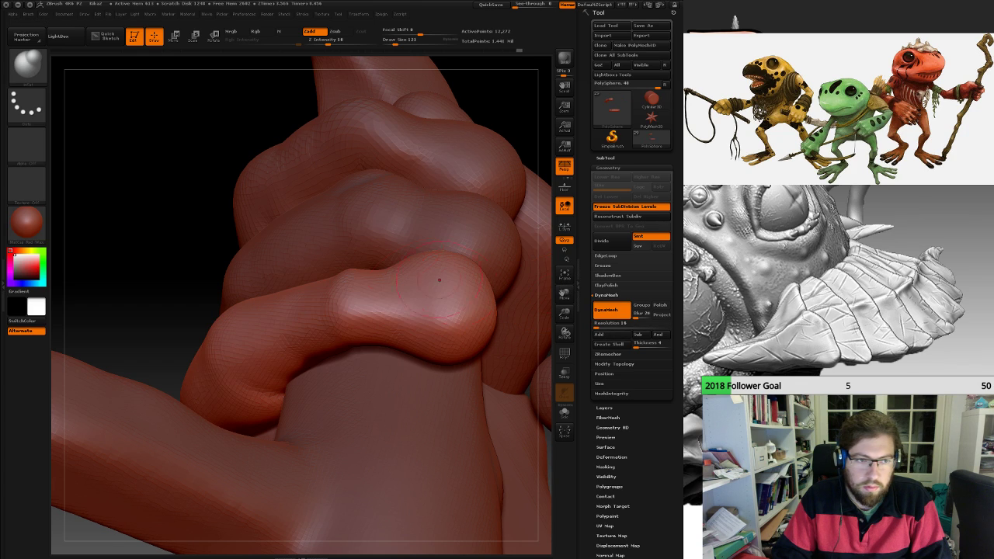
# Remesh the lowest finger again and smooth the inner crease of its bend, refining the underside with a light stroke.
pyautogui.keyDown('ctrl'); pyautogui.moveTo(147, 173); pyautogui.dragTo(186, 226); pyautogui.keyUp('ctrl')
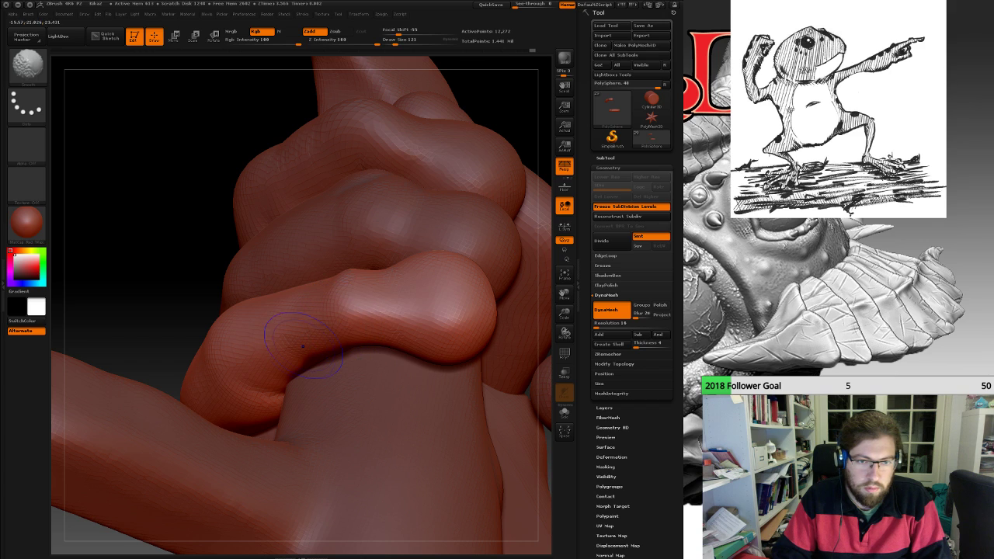
pyautogui.keyDown('ctrl'); pyautogui.moveTo(143, 188); pyautogui.dragTo(163, 221); pyautogui.keyUp('ctrl')
pyautogui.keyDown('shift'); pyautogui.moveTo(235, 355); pyautogui.dragTo(264, 384); pyautogui.keyUp('shift')
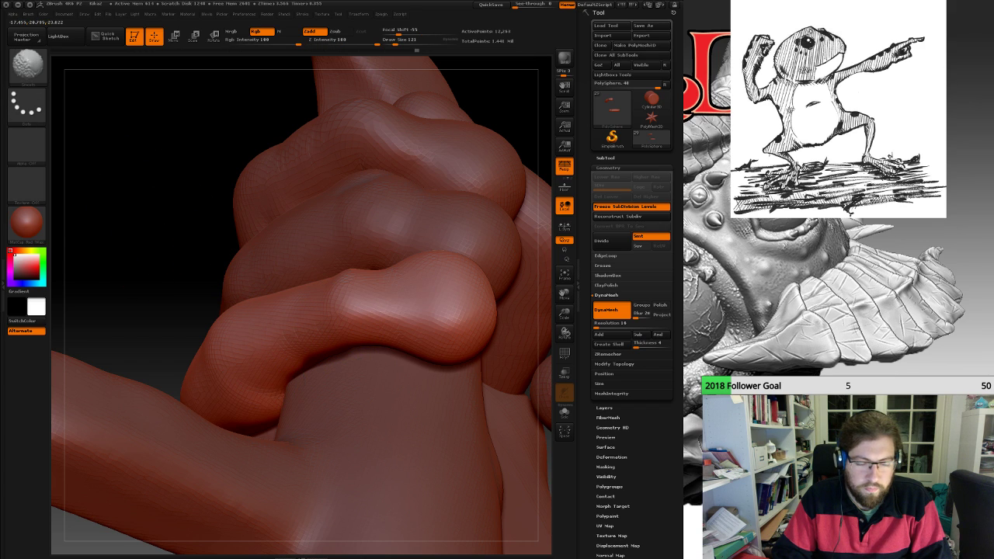
pyautogui.moveTo(159, 241); pyautogui.dragTo(163, 284)
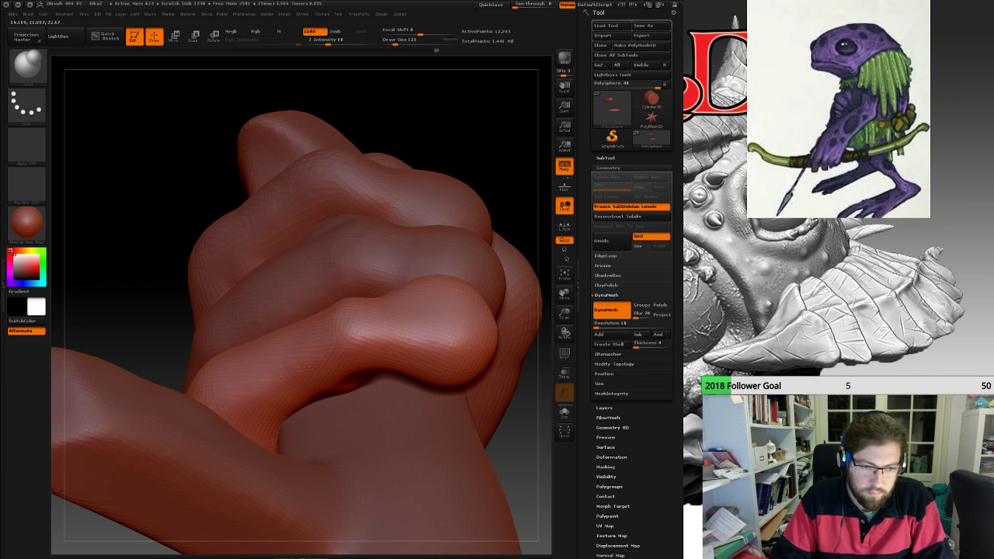
pyautogui.moveTo(349, 383); pyautogui.dragTo(380, 379)
pyautogui.moveTo(140, 202); pyautogui.dragTo(229, 241)
# Build up the knuckle and the back of the lowest gripping finger with light strokes.
pyautogui.moveTo(482, 186); pyautogui.dragTo(449, 82)
pyautogui.moveTo(240, 74); pyautogui.dragTo(258, 98)
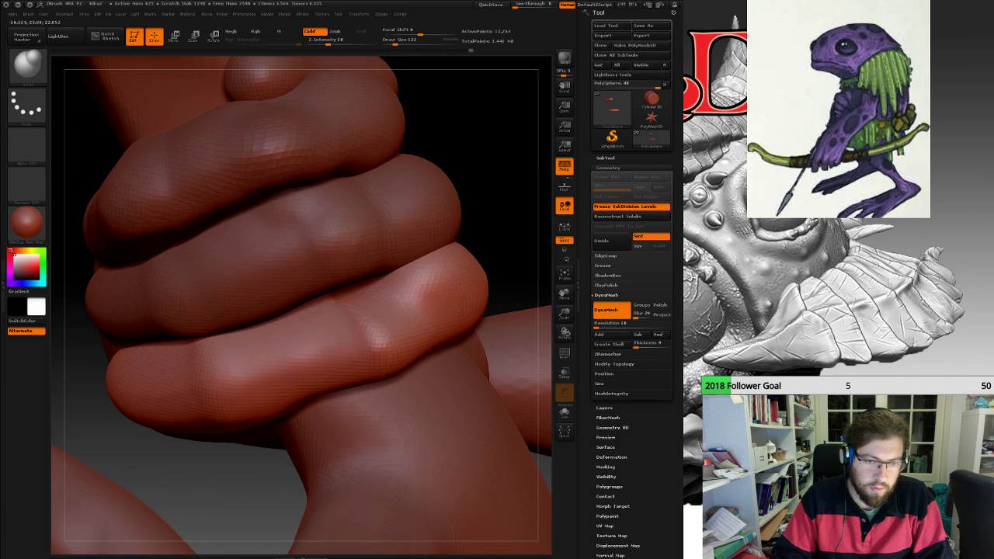
pyautogui.moveTo(334, 296)
pyautogui.mouseDown()
pyautogui.moveTo(356, 291)
pyautogui.moveTo(361, 309)
pyautogui.moveTo(342, 296)
pyautogui.moveTo(361, 308)
pyautogui.moveTo(400, 286)
pyautogui.mouseUp()
pyautogui.moveTo(509, 194); pyautogui.dragTo(497, 159)
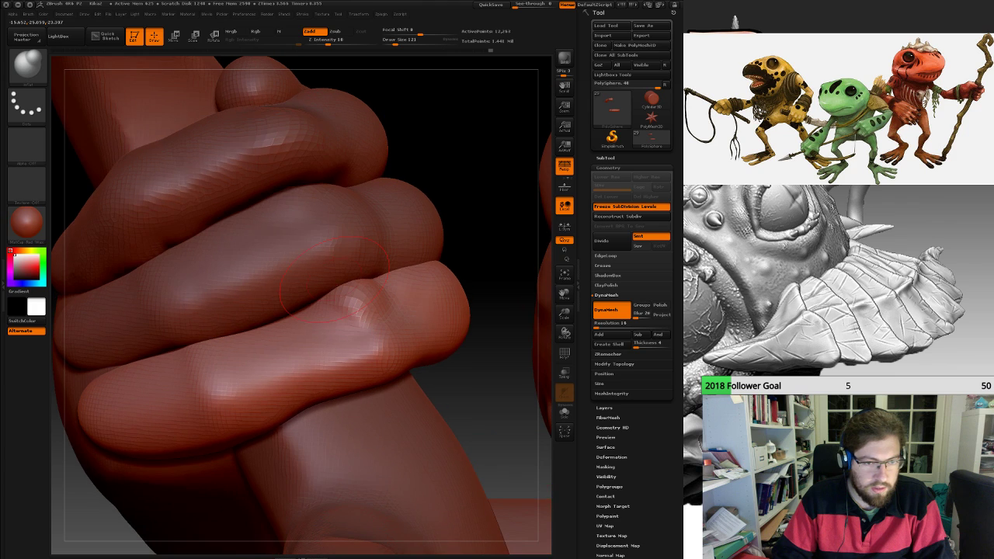
pyautogui.moveTo(310, 314); pyautogui.dragTo(325, 317)
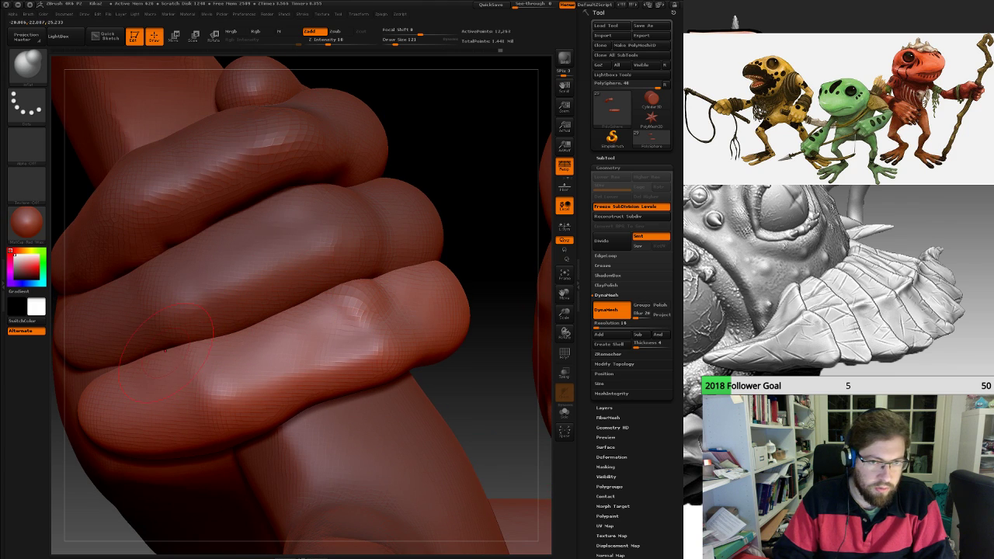
pyautogui.moveTo(78, 508); pyautogui.dragTo(225, 473)
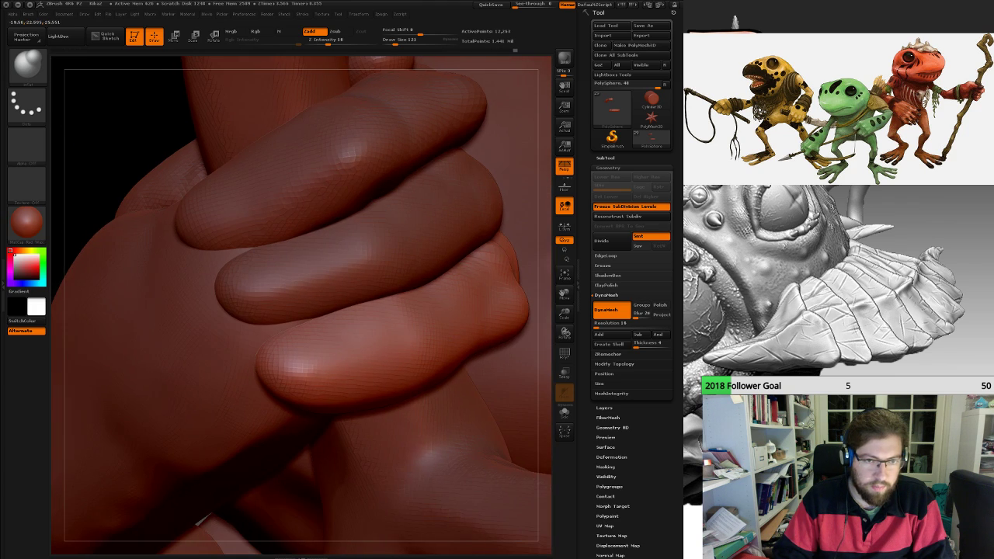
pyautogui.moveTo(377, 307); pyautogui.dragTo(314, 319)
pyautogui.keyDown('alt'); pyautogui.moveTo(156, 101); pyautogui.dragTo(63, 184); pyautogui.keyUp('alt')
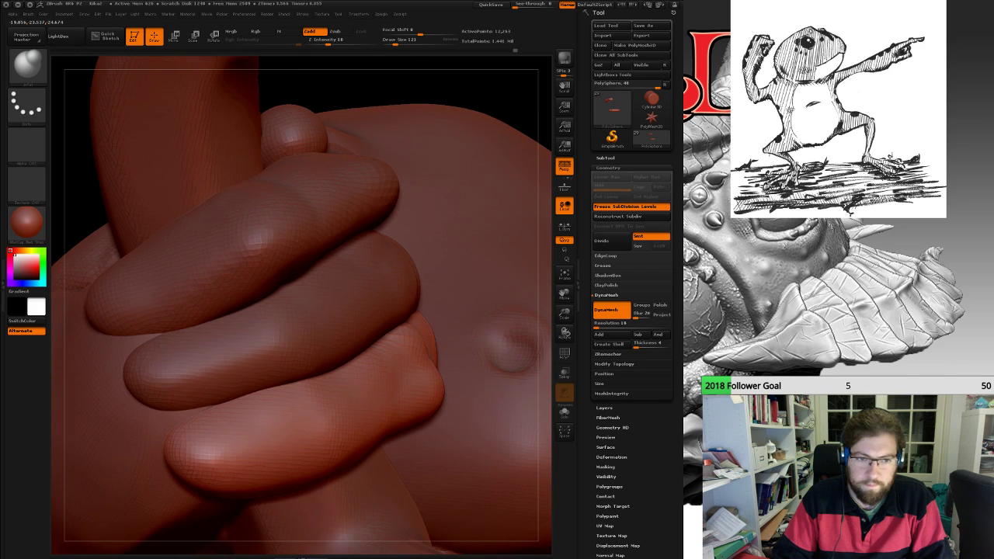
# Select the middle finger PolySphere1_4 and add light volume strokes along its back around the knuckle.
pyautogui.click(606, 159)
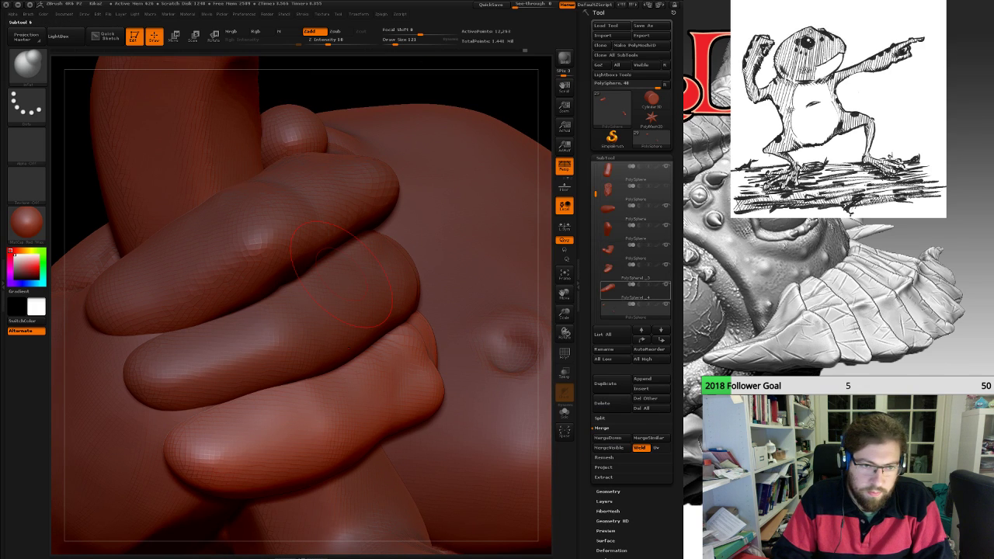
pyautogui.click(625, 290)
pyautogui.moveTo(504, 89); pyautogui.dragTo(396, 93)
pyautogui.moveTo(255, 288); pyautogui.dragTo(268, 281)
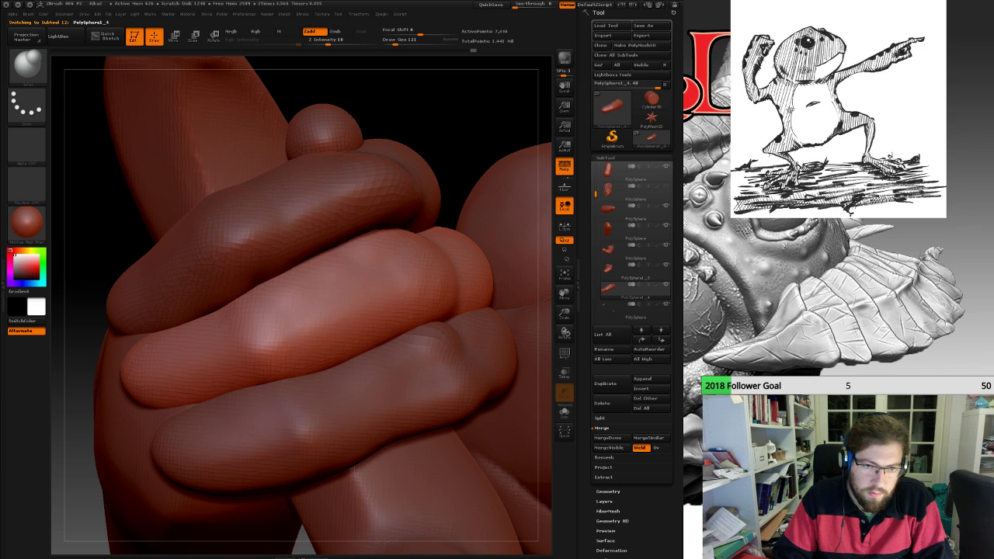
pyautogui.moveTo(395, 241); pyautogui.dragTo(516, 243, button='right')
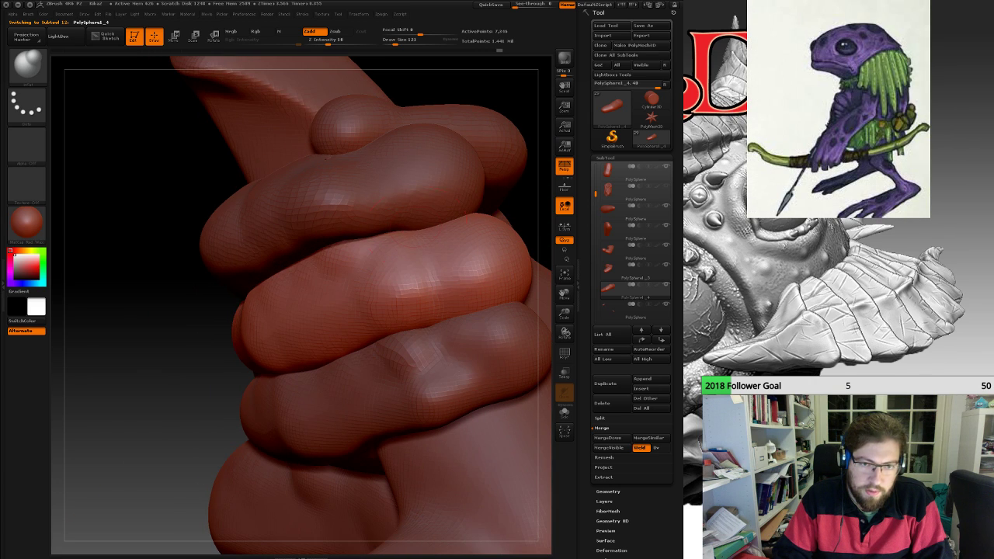
pyautogui.moveTo(436, 224); pyautogui.dragTo(496, 204, button='right')
pyautogui.moveTo(458, 204)
pyautogui.keyDown('alt'); pyautogui.mouseDown(button='right')
pyautogui.moveTo(369, 265)
pyautogui.moveTo(458, 260)
pyautogui.moveTo(444, 299)
pyautogui.moveTo(468, 242)
pyautogui.moveTo(464, 257)
pyautogui.mouseUp(button='right'); pyautogui.keyUp('alt')
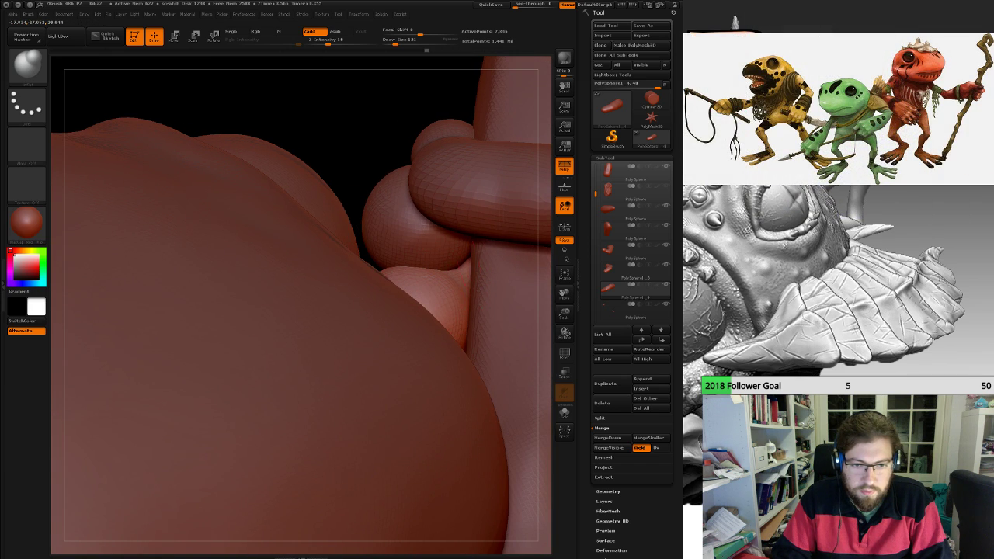
pyautogui.moveTo(466, 263); pyautogui.dragTo(465, 290, button='right')
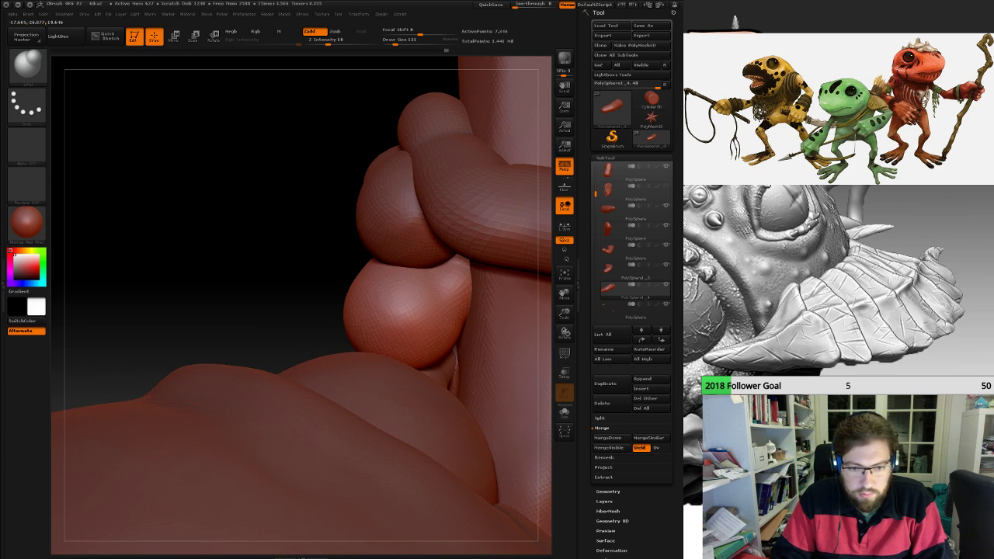
pyautogui.moveTo(469, 359); pyautogui.dragTo(460, 342, button='right')
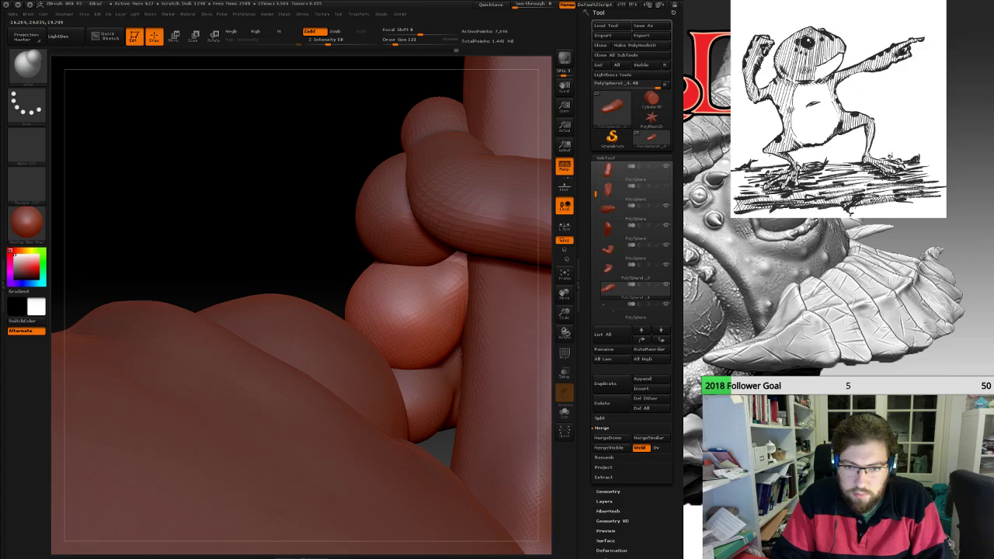
# Select the lowest gripping finger and check the subtool list for the pieces that form the loose fingers at the frog's chest.
pyautogui.keyDown('alt'); pyautogui.click(462, 352); pyautogui.keyUp('alt')
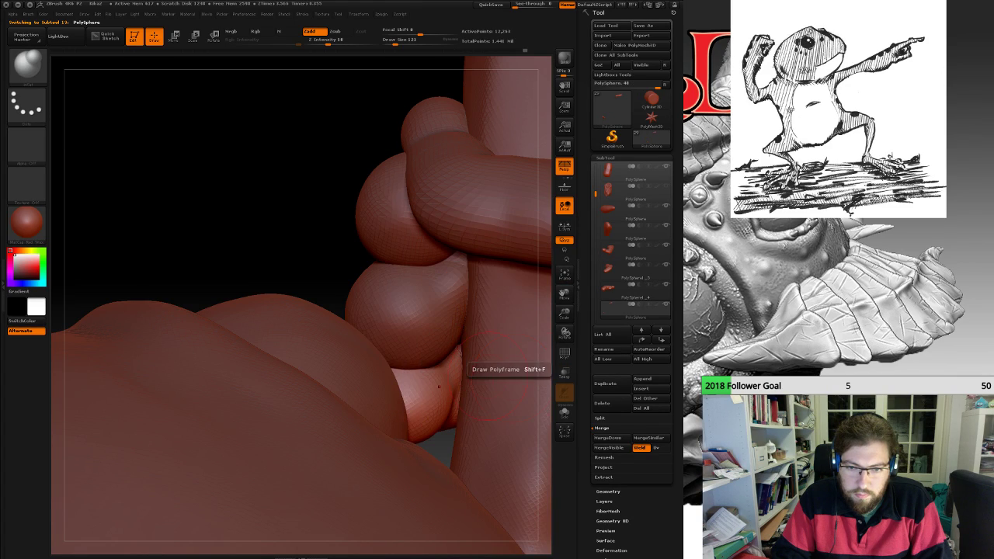
pyautogui.moveTo(596, 195); pyautogui.dragTo(596, 206)
pyautogui.moveTo(494, 388); pyautogui.dragTo(303, 149, button='right')
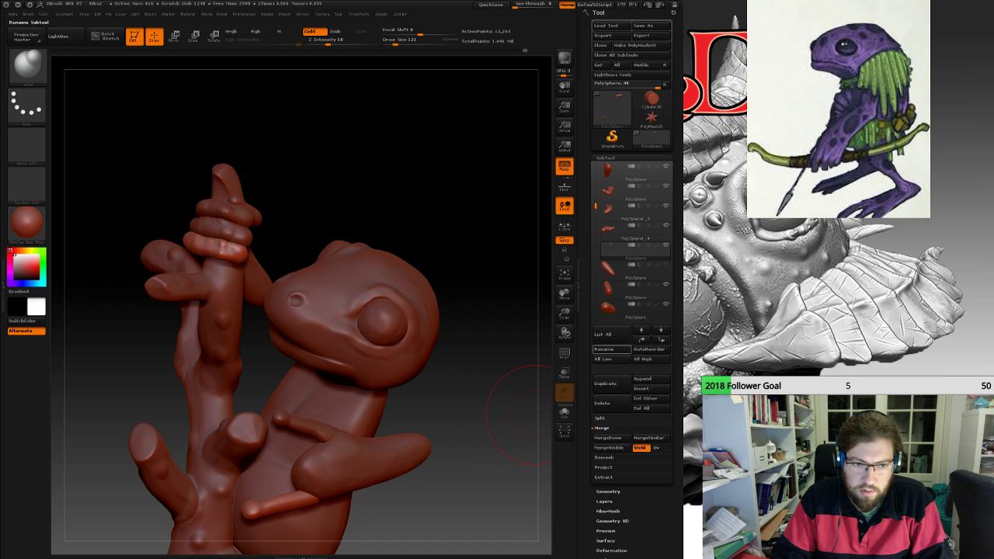
pyautogui.moveTo(634, 251)
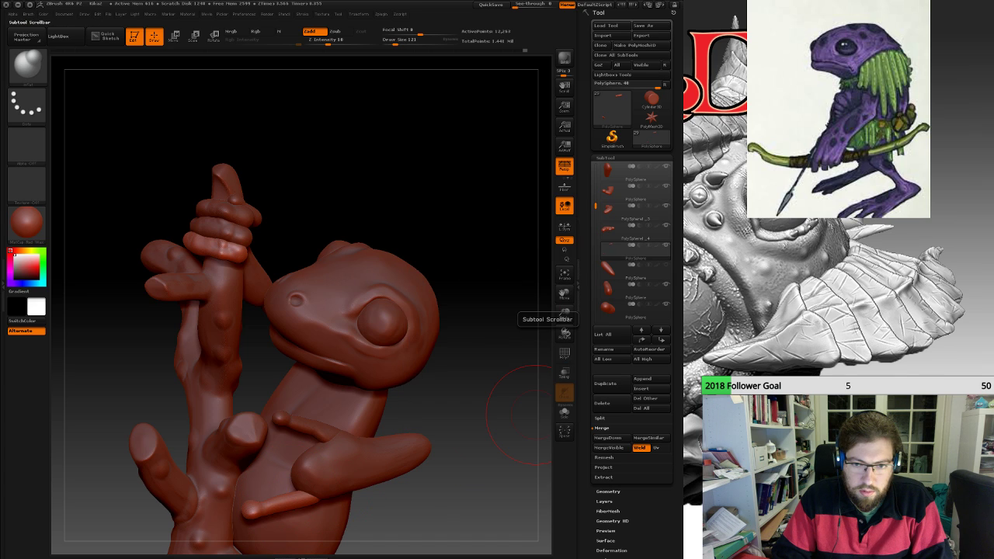
pyautogui.moveTo(595, 208); pyautogui.dragTo(596, 238)
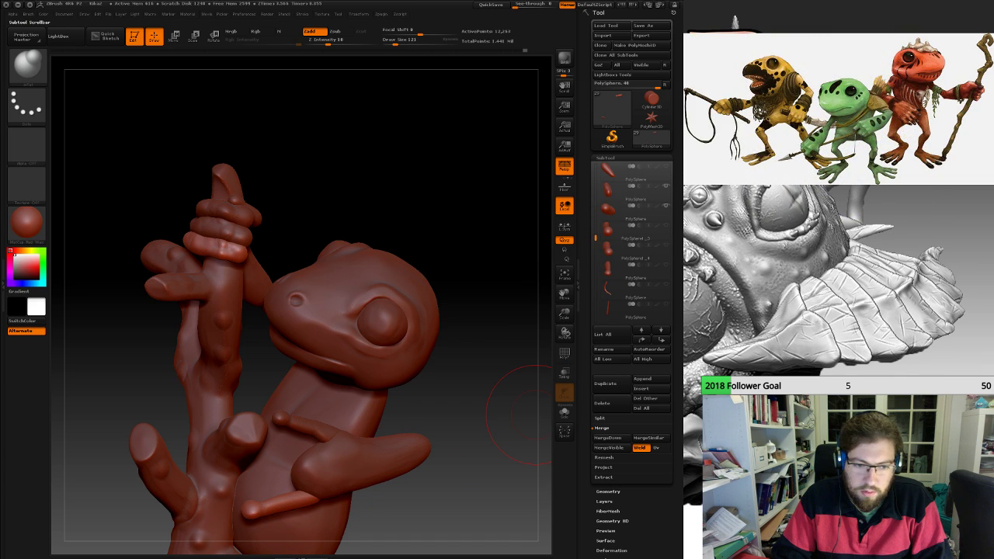
pyautogui.click(634, 270)
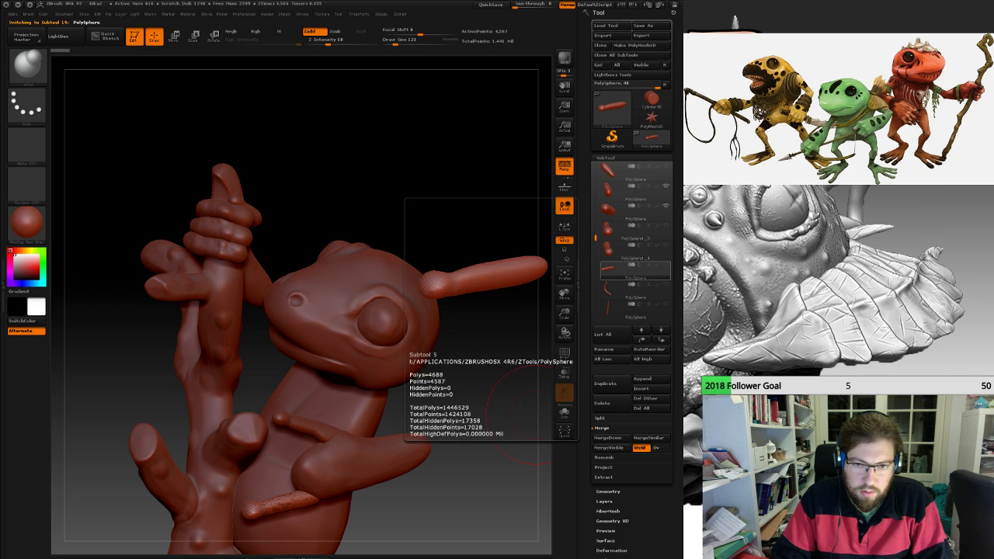
pyautogui.moveTo(596, 238); pyautogui.dragTo(595, 220)
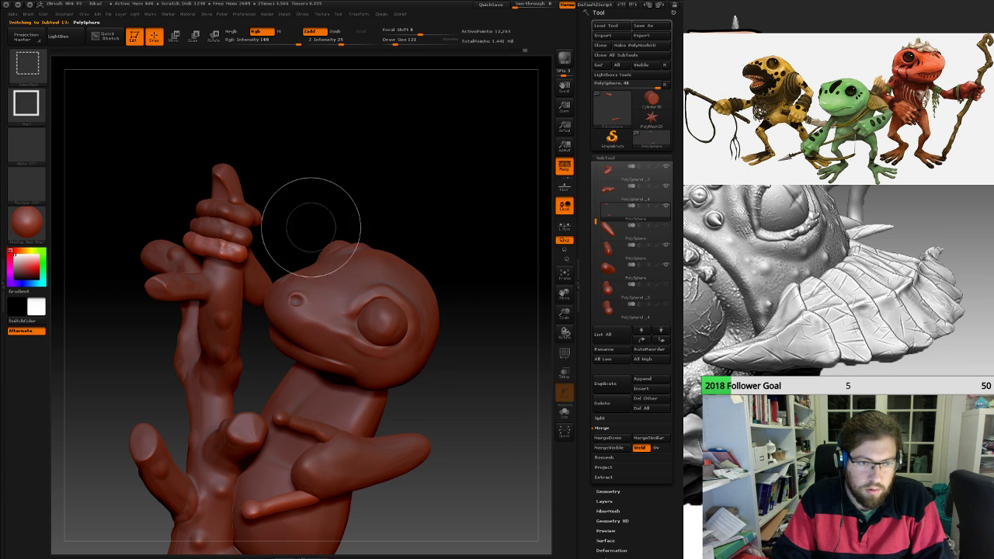
# Isolate the lowest finger on the branch and split the hidden chest finger off into its own subtool.
pyautogui.keyDown('ctrl'); pyautogui.keyDown('shift'); pyautogui.moveTo(329, 146); pyautogui.dragTo(123, 334); pyautogui.keyUp('shift'); pyautogui.keyUp('ctrl')
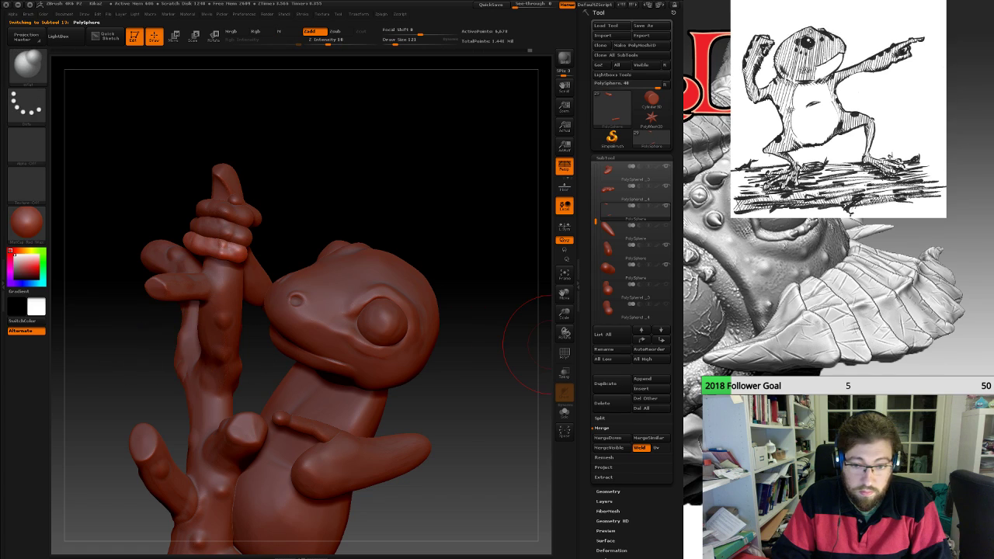
pyautogui.click(600, 418)
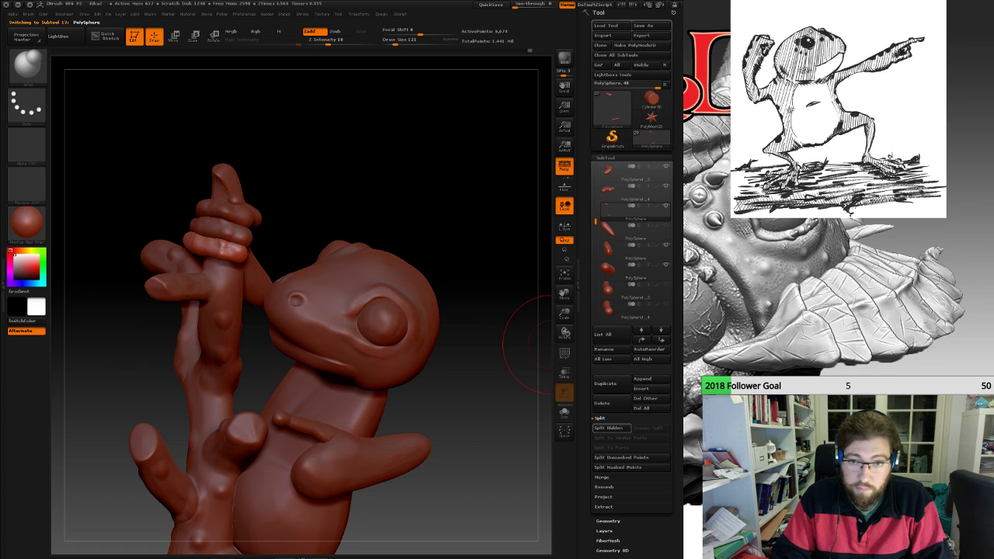
pyautogui.click(610, 428)
# Check the two split subtools and delete the one holding the loose finger at the frog's lower chest.
pyautogui.click(636, 231)
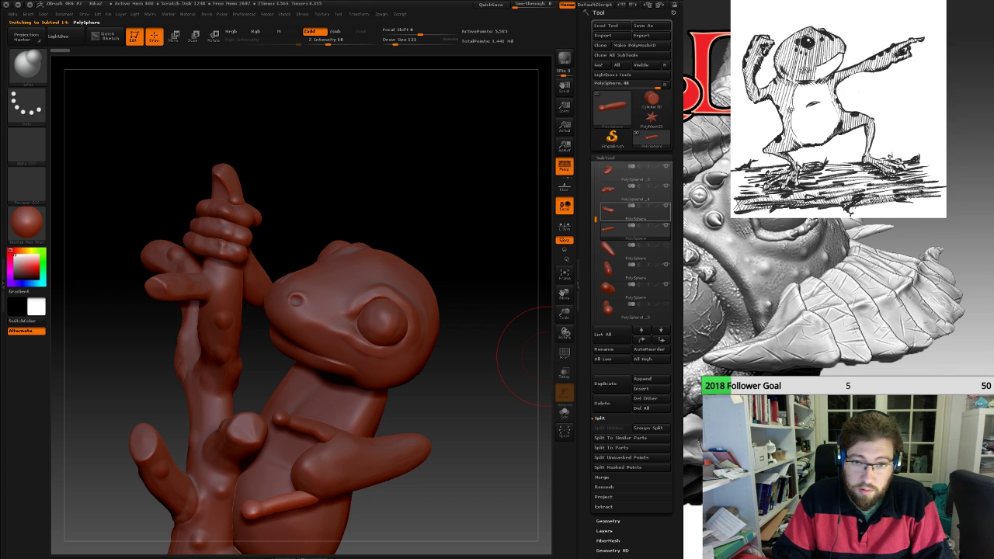
pyautogui.click(626, 212)
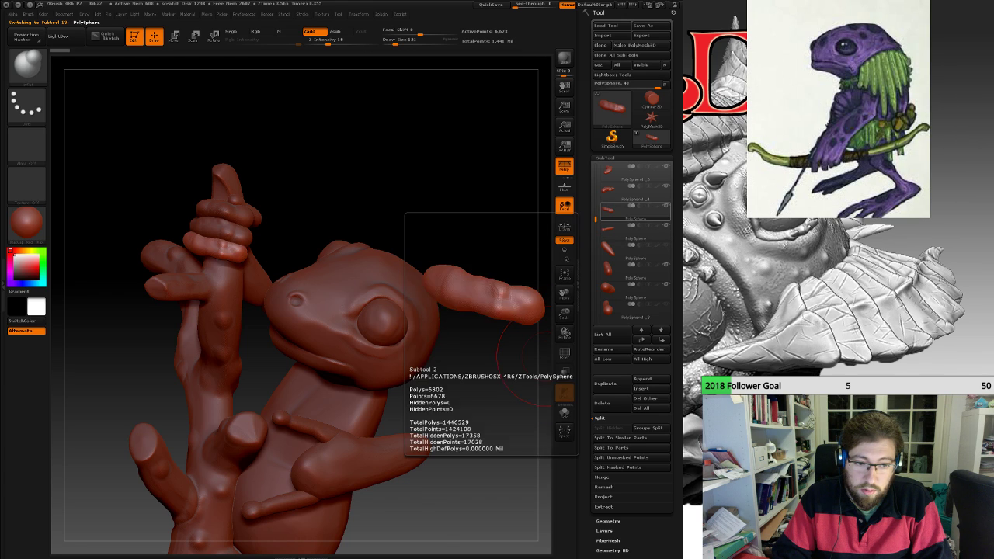
pyautogui.click(627, 231)
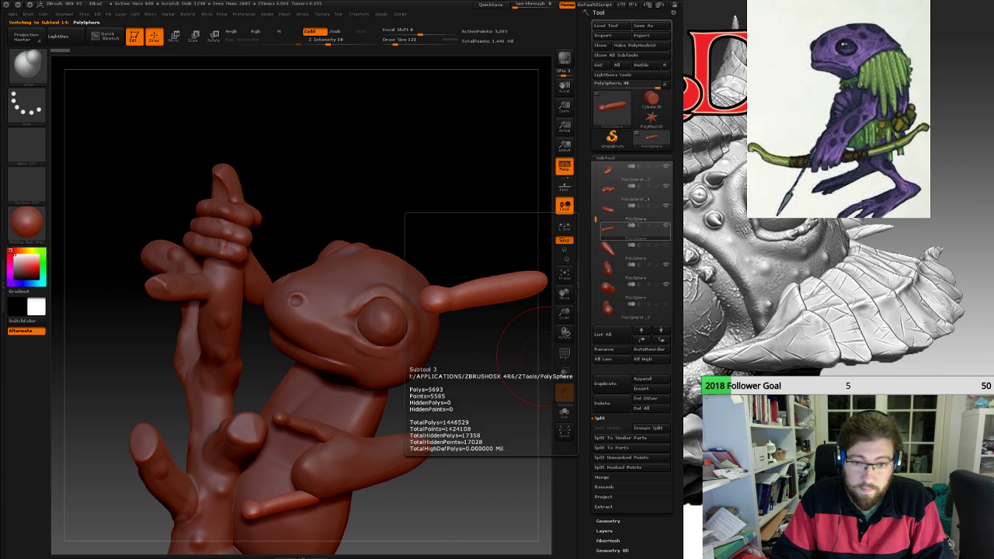
pyautogui.click(611, 404)
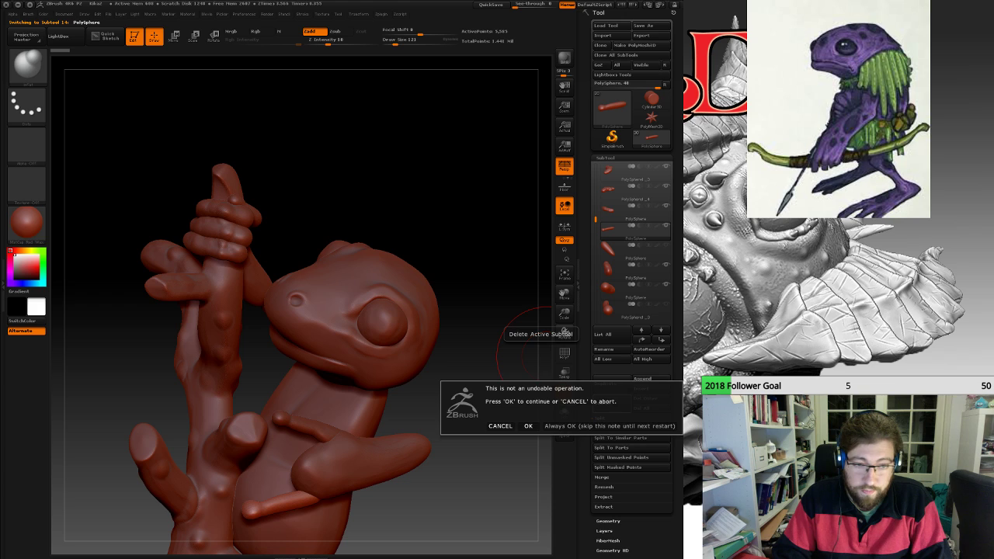
pyautogui.click(528, 426)
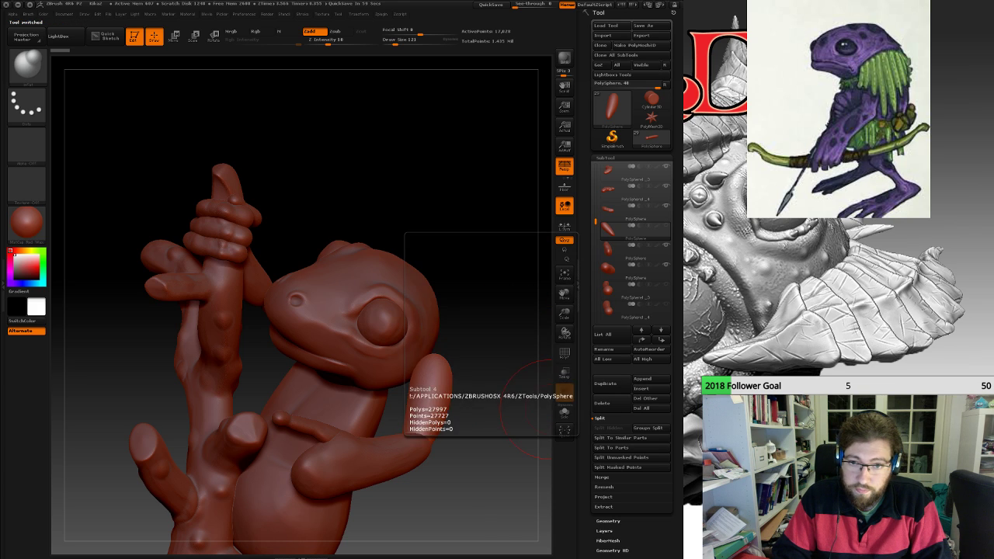
# Select the lowest gripping finger and refine its underside where it wraps over the branch.
pyautogui.click(630, 212)
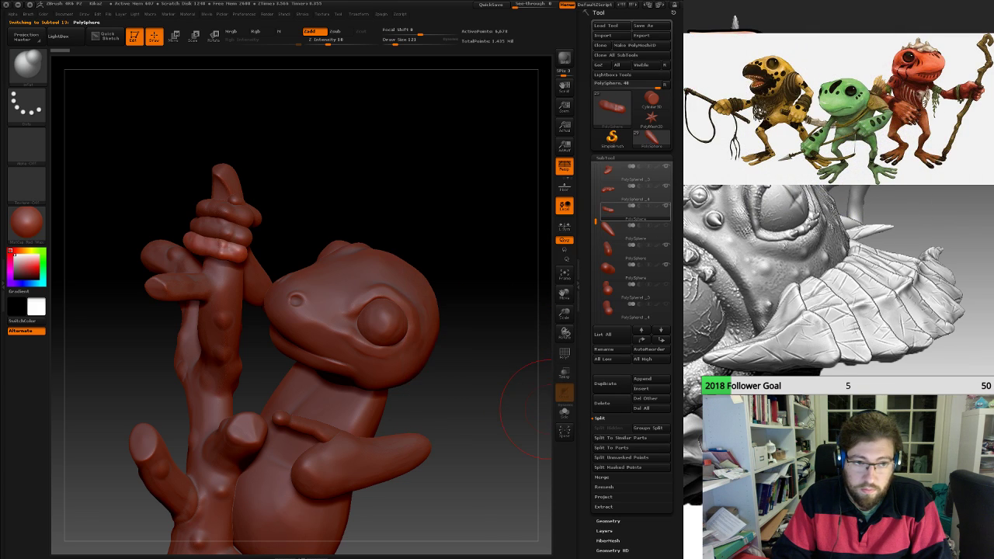
pyautogui.moveTo(497, 419)
pyautogui.mouseDown()
pyautogui.moveTo(490, 326)
pyautogui.moveTo(471, 348)
pyautogui.mouseUp()
pyautogui.moveTo(311, 311)
pyautogui.keyDown('alt'); pyautogui.mouseDown(button='right')
pyautogui.moveTo(411, 341)
pyautogui.moveTo(419, 473)
pyautogui.mouseUp(button='right'); pyautogui.keyUp('alt')
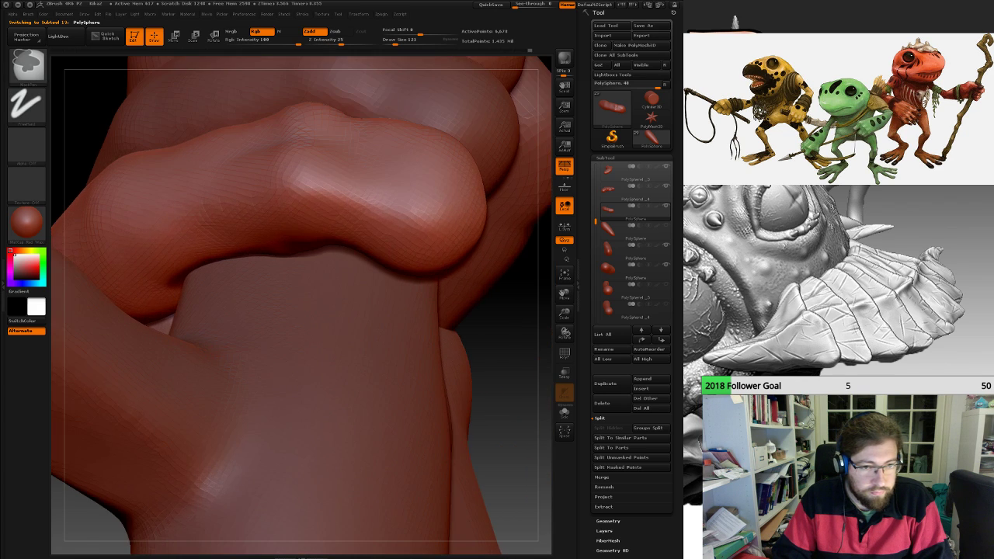
pyautogui.moveTo(208, 255); pyautogui.dragTo(215, 194, button='right')
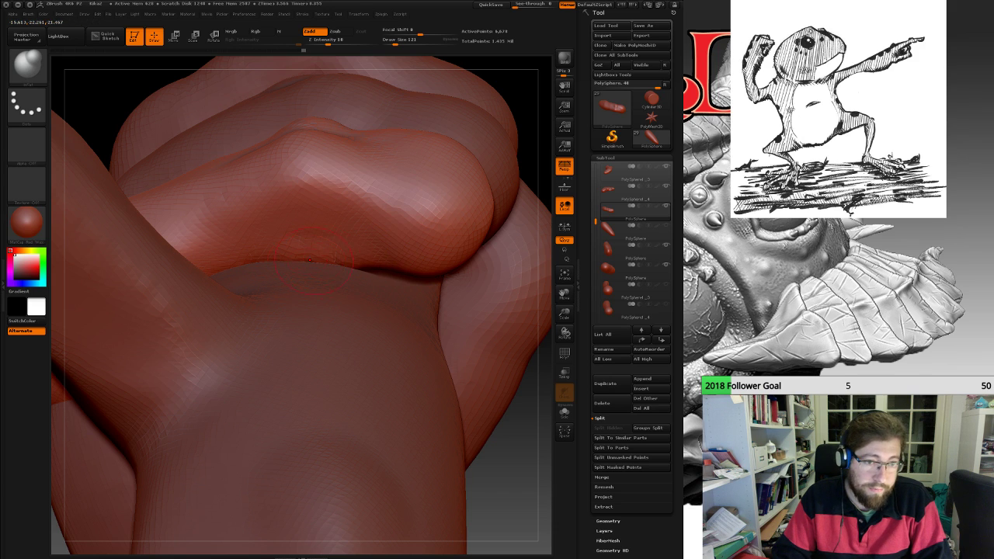
pyautogui.moveTo(261, 258)
pyautogui.keyDown('ctrl'); pyautogui.mouseDown(button='right')
pyautogui.moveTo(262, 306)
pyautogui.moveTo(263, 187)
pyautogui.mouseUp(button='right'); pyautogui.keyUp('ctrl')
pyautogui.moveTo(140, 303); pyautogui.dragTo(202, 298, button='right')
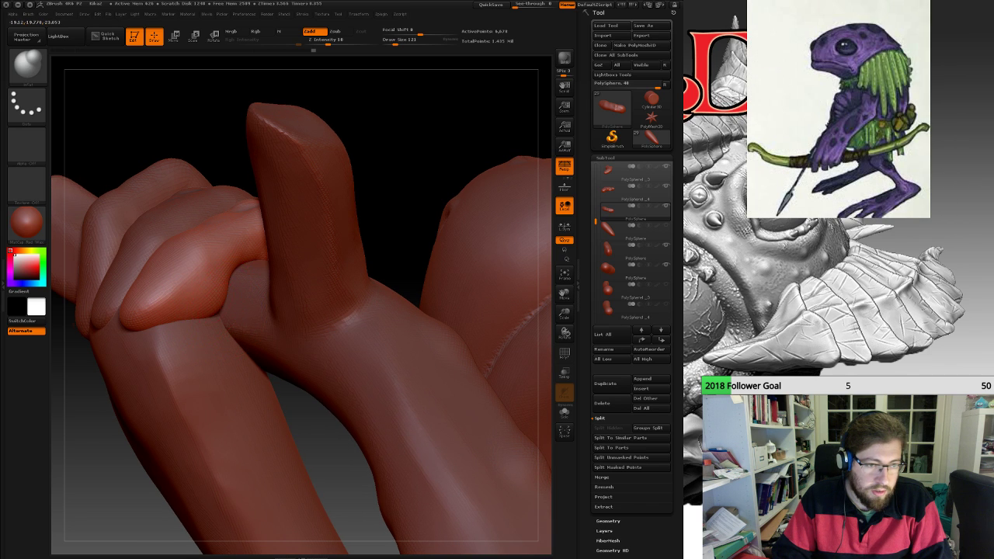
# Sculpt the lowest finger's knuckle crease, smooth its back and swell its rounded fingertip.
pyautogui.moveTo(435, 140)
pyautogui.mouseDown()
pyautogui.moveTo(373, 213)
pyautogui.moveTo(450, 179)
pyautogui.moveTo(373, 139)
pyautogui.moveTo(350, 148)
pyautogui.moveTo(279, 218)
pyautogui.mouseUp()
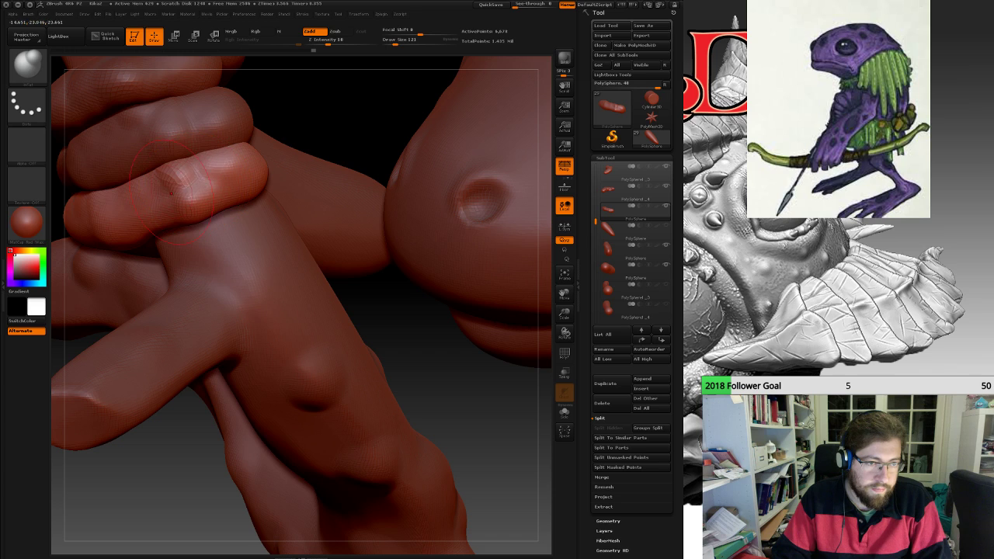
pyautogui.moveTo(169, 191); pyautogui.dragTo(175, 200)
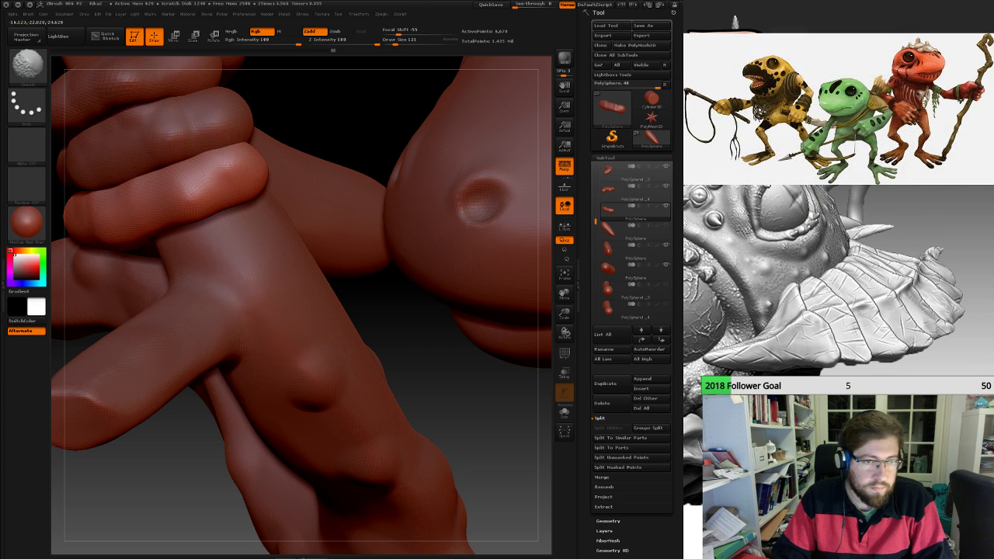
pyautogui.moveTo(334, 113)
pyautogui.mouseDown()
pyautogui.moveTo(197, 183)
pyautogui.moveTo(211, 175)
pyautogui.mouseUp()
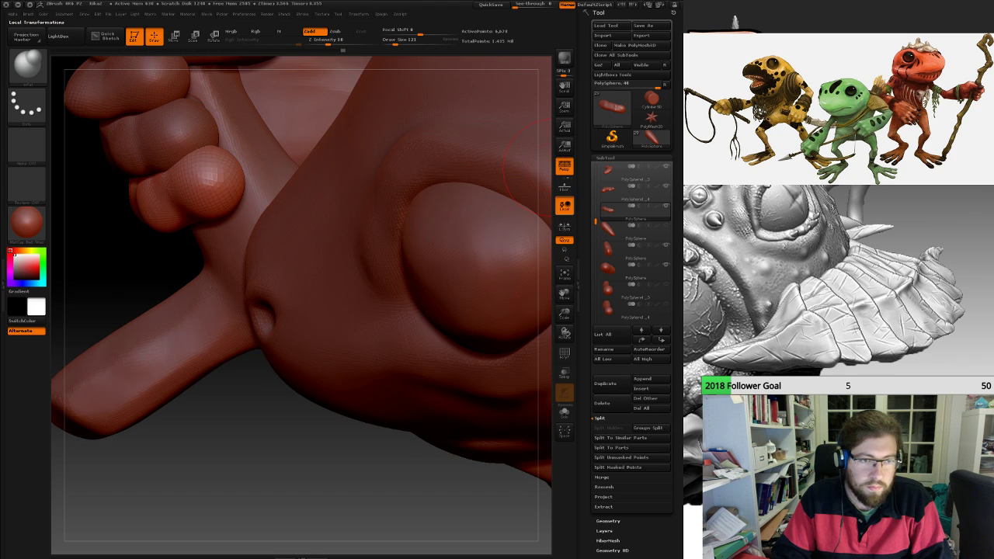
pyautogui.moveTo(167, 252)
pyautogui.mouseDown()
pyautogui.moveTo(151, 272)
pyautogui.moveTo(148, 330)
pyautogui.mouseUp()
pyautogui.moveTo(172, 252); pyautogui.dragTo(176, 243)
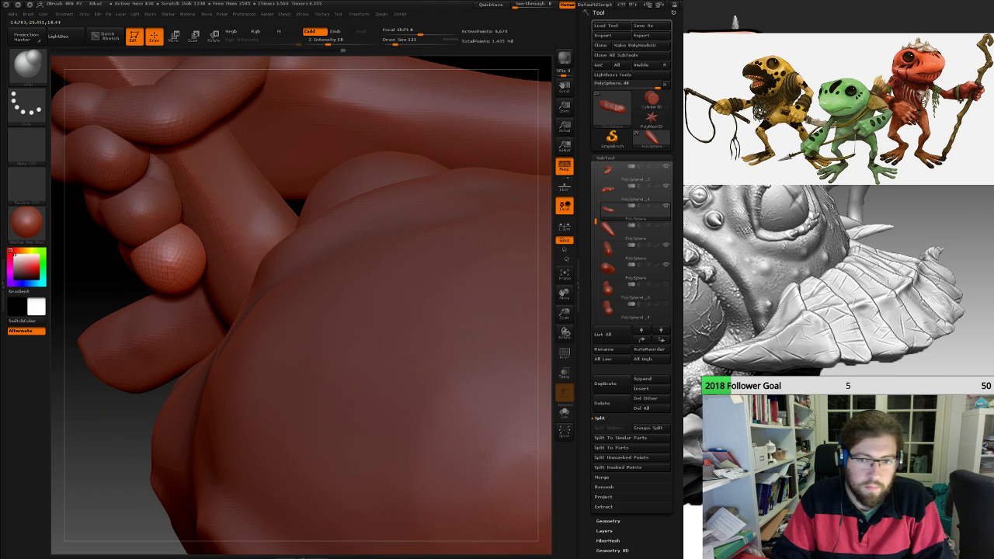
# Select the middle gripping finger PolySphere1_4, swell its fingertip and knuckle, and rebuild its mesh with DynaMesh.
pyautogui.keyDown('alt'); pyautogui.click(141, 207); pyautogui.keyUp('alt')
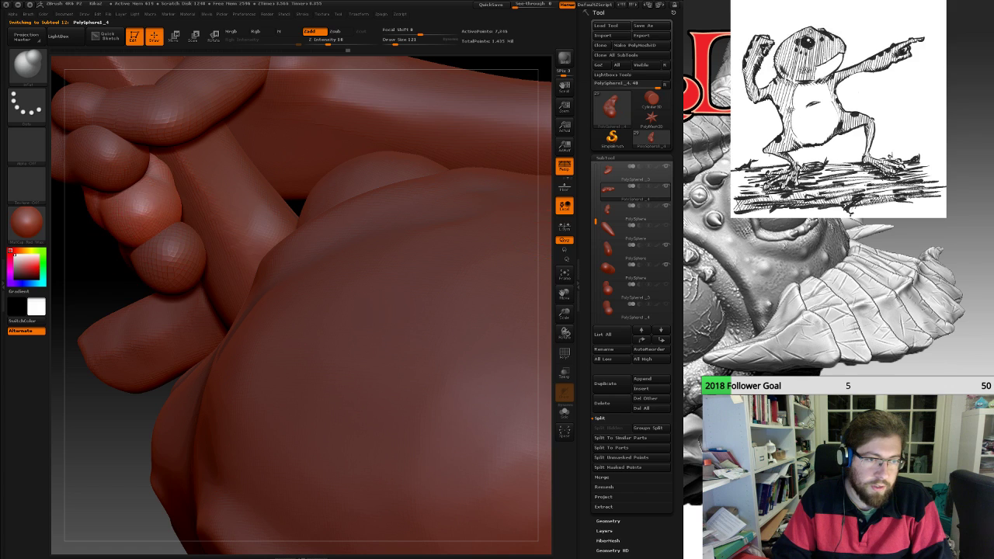
pyautogui.moveTo(141, 206)
pyautogui.mouseDown()
pyautogui.moveTo(149, 219)
pyautogui.moveTo(145, 205)
pyautogui.moveTo(134, 222)
pyautogui.mouseUp()
pyautogui.keyDown('alt'); pyautogui.moveTo(86, 260); pyautogui.dragTo(175, 287); pyautogui.keyUp('alt')
pyautogui.moveTo(93, 334); pyautogui.dragTo(392, 308)
pyautogui.keyDown('alt'); pyautogui.moveTo(380, 256); pyautogui.dragTo(543, 190); pyautogui.keyUp('alt')
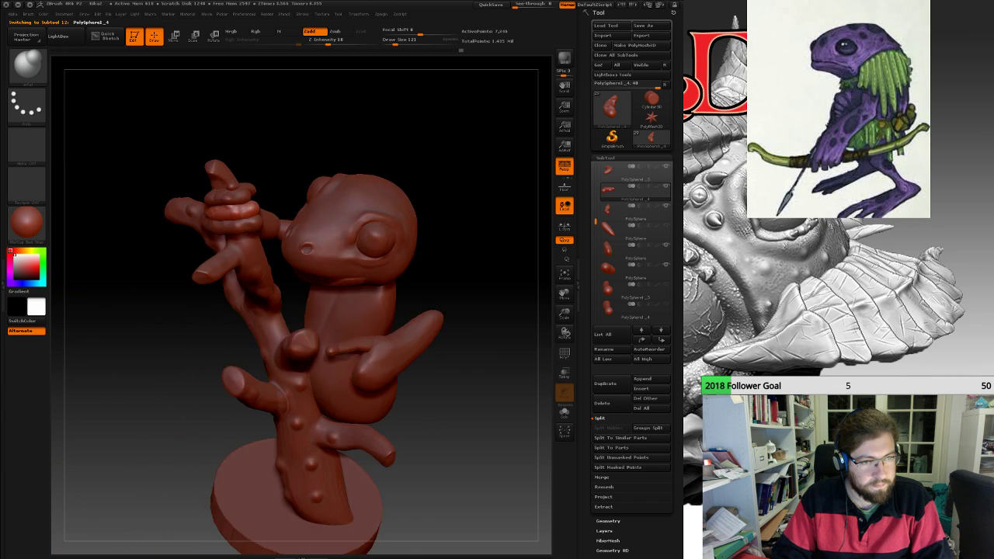
pyautogui.moveTo(435, 183)
pyautogui.mouseDown()
pyautogui.moveTo(520, 167)
pyautogui.moveTo(509, 179)
pyautogui.moveTo(486, 326)
pyautogui.moveTo(497, 396)
pyautogui.mouseUp()
pyautogui.keyDown('shift'); pyautogui.moveTo(244, 191); pyautogui.dragTo(255, 194); pyautogui.keyUp('shift')
pyautogui.moveTo(354, 106)
pyautogui.keyDown('ctrl'); pyautogui.mouseDown()
pyautogui.moveTo(373, 130)
pyautogui.moveTo(365, 128)
pyautogui.moveTo(419, 133)
pyautogui.moveTo(358, 142)
pyautogui.mouseUp(); pyautogui.keyUp('ctrl')
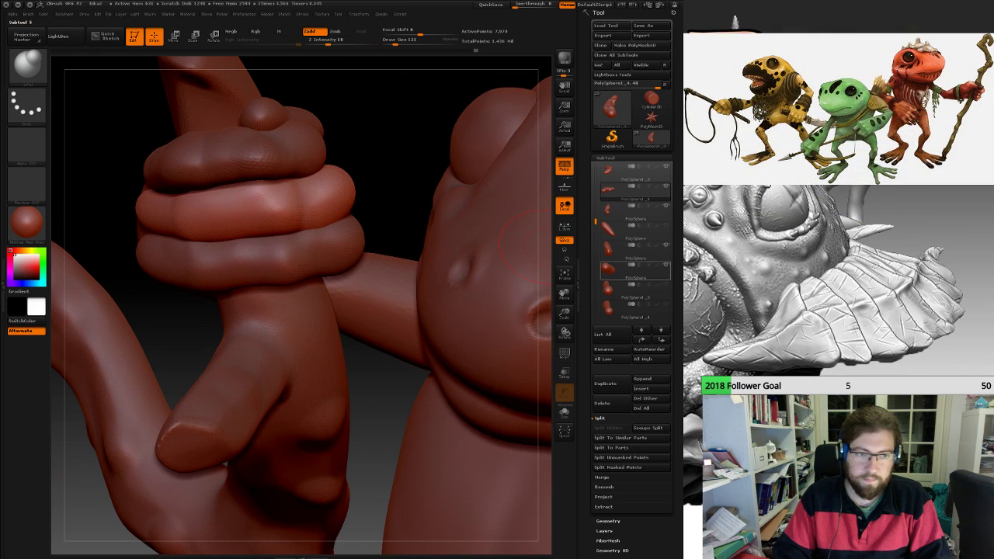
# Select the top gripping finger PolySphere1_3, rebuild its mesh and flatten its back between the knuckles.
pyautogui.click(621, 172)
pyautogui.keyDown('ctrl'); pyautogui.moveTo(376, 102); pyautogui.dragTo(407, 153); pyautogui.keyUp('ctrl')
pyautogui.keyDown('shift'); pyautogui.moveTo(180, 157); pyautogui.dragTo(264, 149); pyautogui.keyUp('shift')
pyautogui.moveTo(388, 143)
pyautogui.mouseDown()
pyautogui.moveTo(306, 149)
pyautogui.moveTo(435, 148)
pyautogui.moveTo(451, 202)
pyautogui.mouseUp()
pyautogui.click(28, 67)
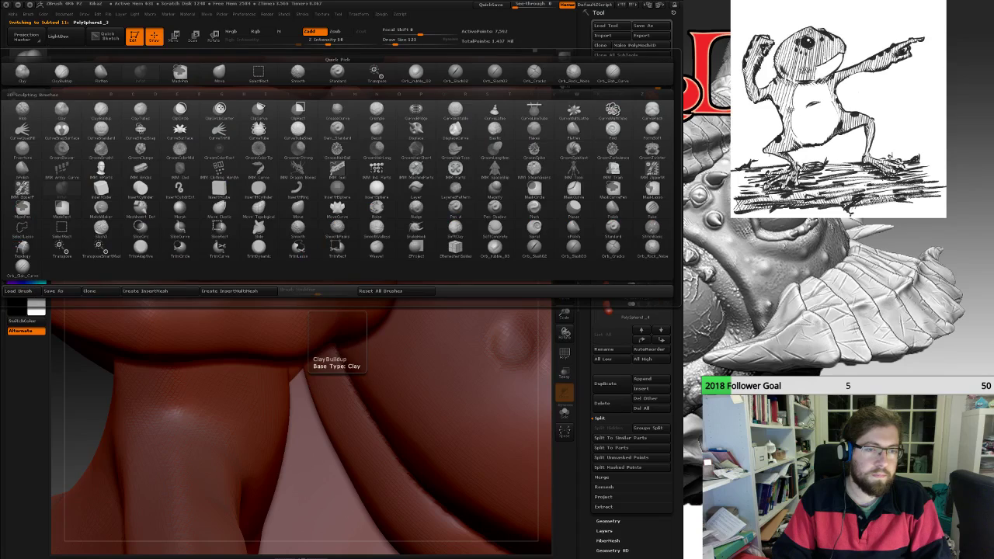
pyautogui.click(101, 73)
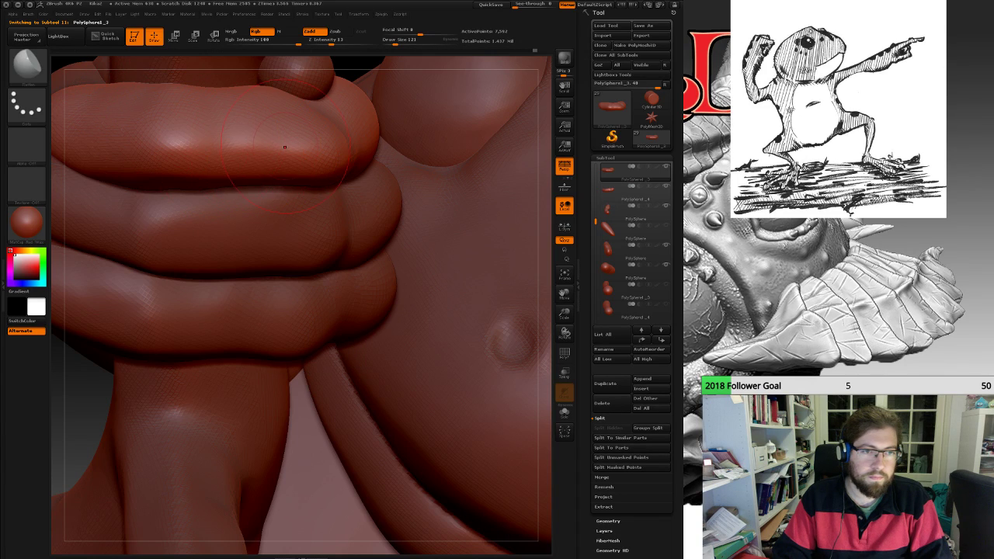
pyautogui.moveTo(285, 146); pyautogui.dragTo(182, 127)
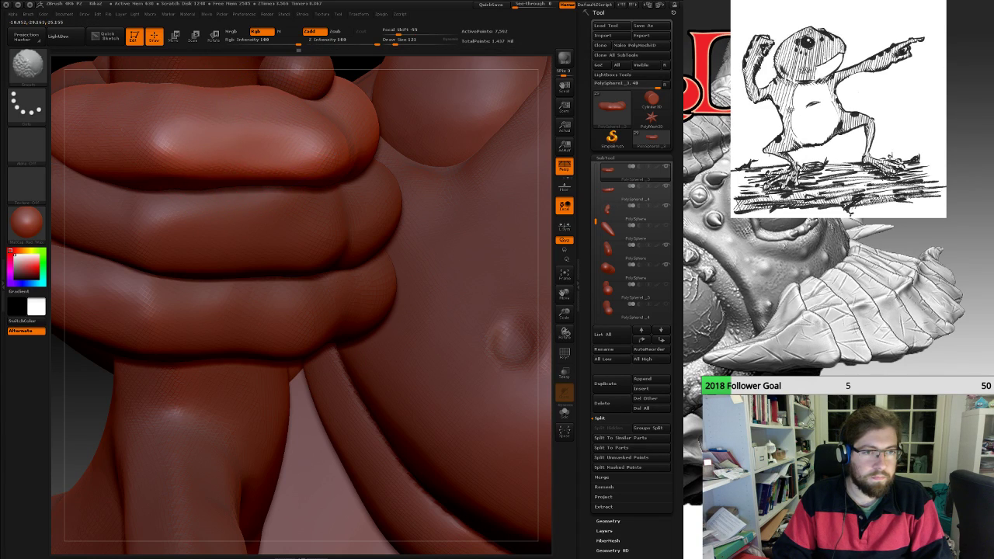
pyautogui.moveTo(311, 233)
pyautogui.mouseDown()
pyautogui.moveTo(231, 173)
pyautogui.moveTo(302, 170)
pyautogui.mouseUp()
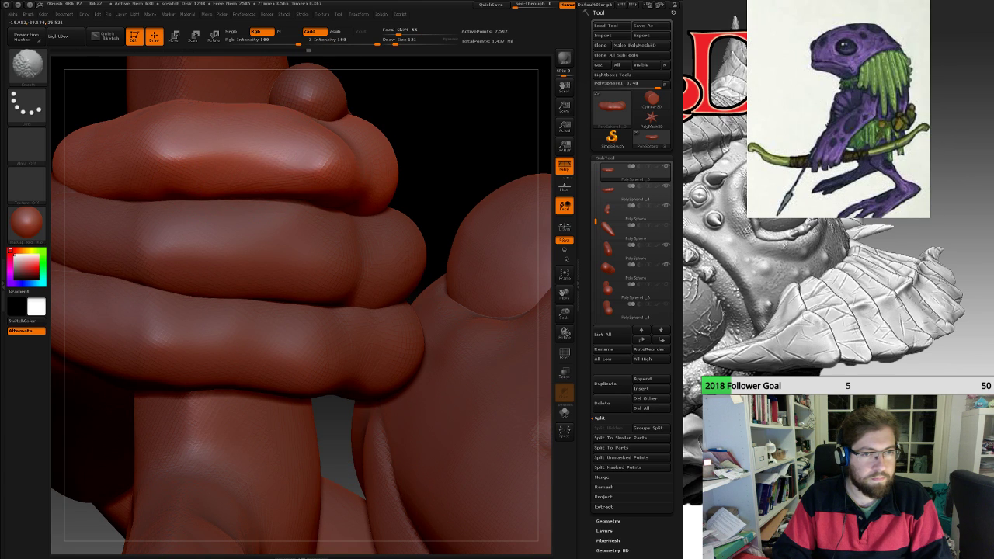
# Swell the top finger's two knuckles and fingertip with the Inflat brush.
pyautogui.press('b')
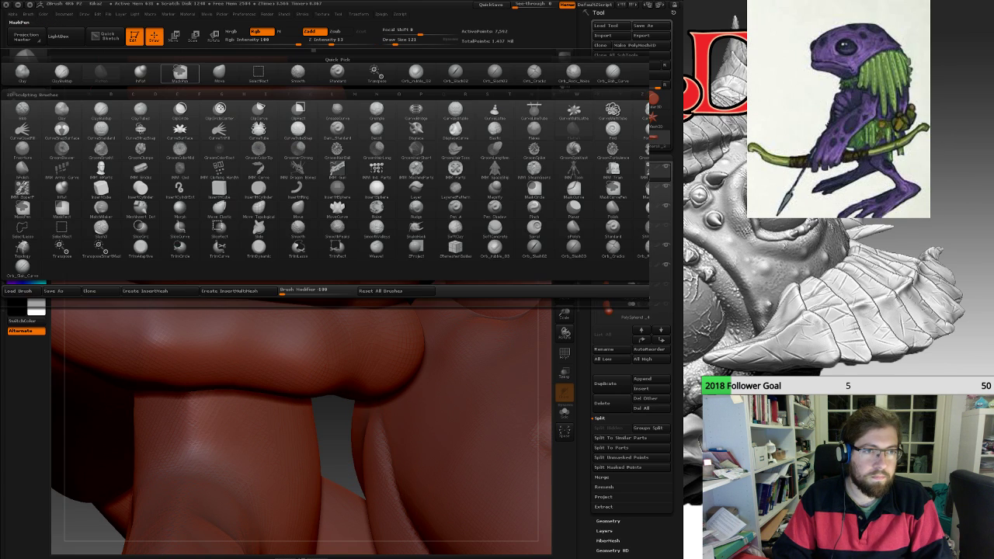
pyautogui.click(140, 72)
pyautogui.moveTo(314, 162); pyautogui.dragTo(332, 170)
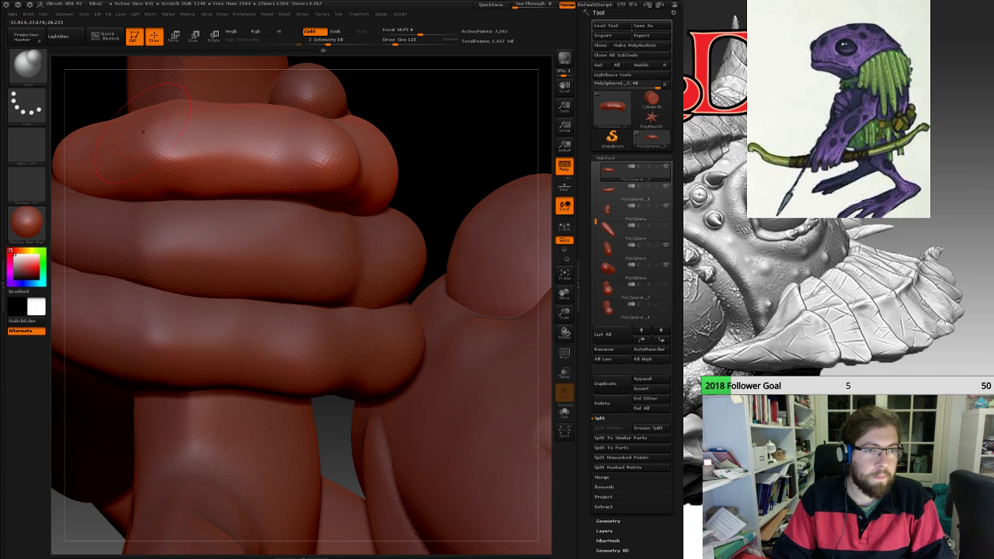
pyautogui.moveTo(158, 144); pyautogui.dragTo(165, 151)
pyautogui.moveTo(94, 92)
pyautogui.mouseDown()
pyautogui.moveTo(233, 124)
pyautogui.moveTo(221, 109)
pyautogui.moveTo(326, 128)
pyautogui.mouseUp()
pyautogui.keyDown('alt'); pyautogui.moveTo(147, 256); pyautogui.dragTo(155, 174); pyautogui.keyUp('alt')
pyautogui.moveTo(357, 159); pyautogui.dragTo(377, 163)
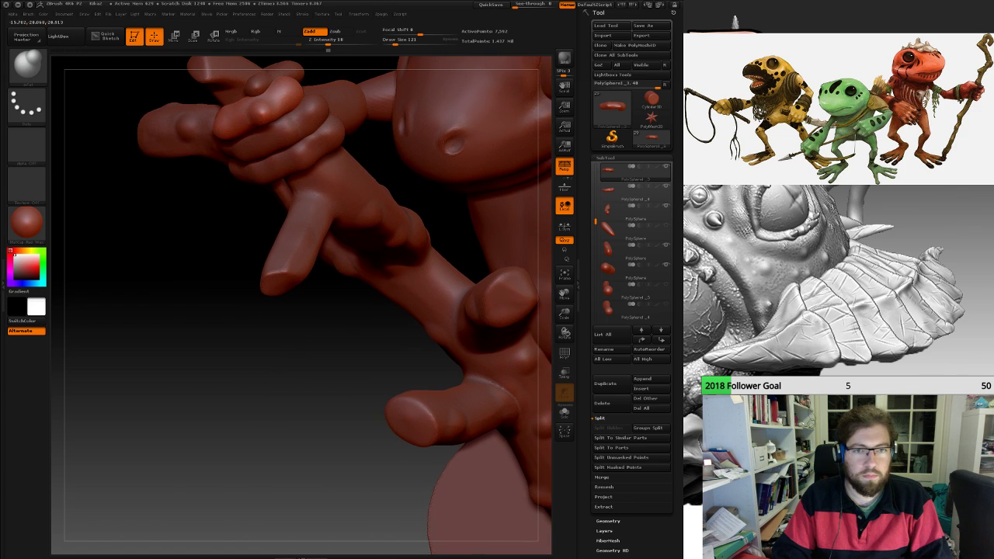
pyautogui.keyDown('alt'); pyautogui.moveTo(194, 279); pyautogui.dragTo(179, 178); pyautogui.keyUp('alt')
pyautogui.moveTo(240, 202)
pyautogui.mouseDown()
pyautogui.moveTo(357, 175)
pyautogui.moveTo(437, 141)
pyautogui.moveTo(393, 133)
pyautogui.mouseUp()
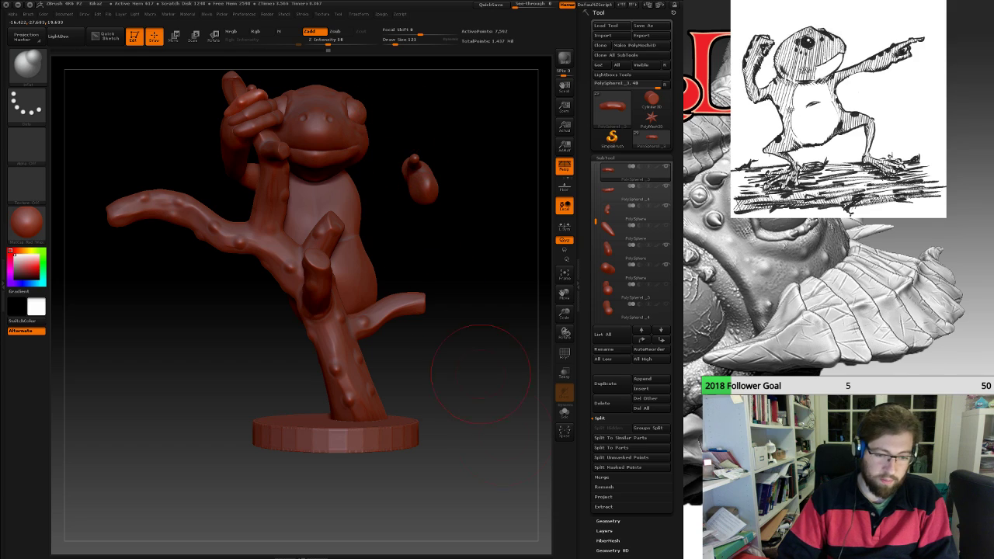
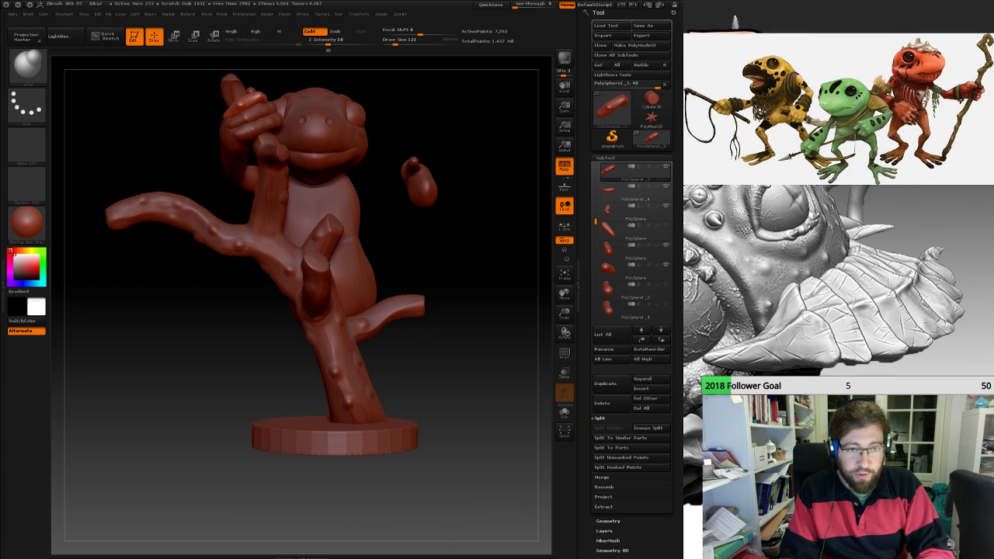
# Select the thumb subtool wrapped behind the branch and swell its tip.
pyautogui.moveTo(466, 257)
pyautogui.keyDown('alt'); pyautogui.mouseDown()
pyautogui.moveTo(458, 304)
pyautogui.moveTo(528, 305)
pyautogui.moveTo(396, 309)
pyautogui.moveTo(513, 309)
pyautogui.moveTo(404, 309)
pyautogui.moveTo(427, 309)
pyautogui.moveTo(435, 252)
pyautogui.moveTo(415, 295)
pyautogui.moveTo(486, 309)
pyautogui.moveTo(365, 349)
pyautogui.mouseUp(); pyautogui.keyUp('alt')
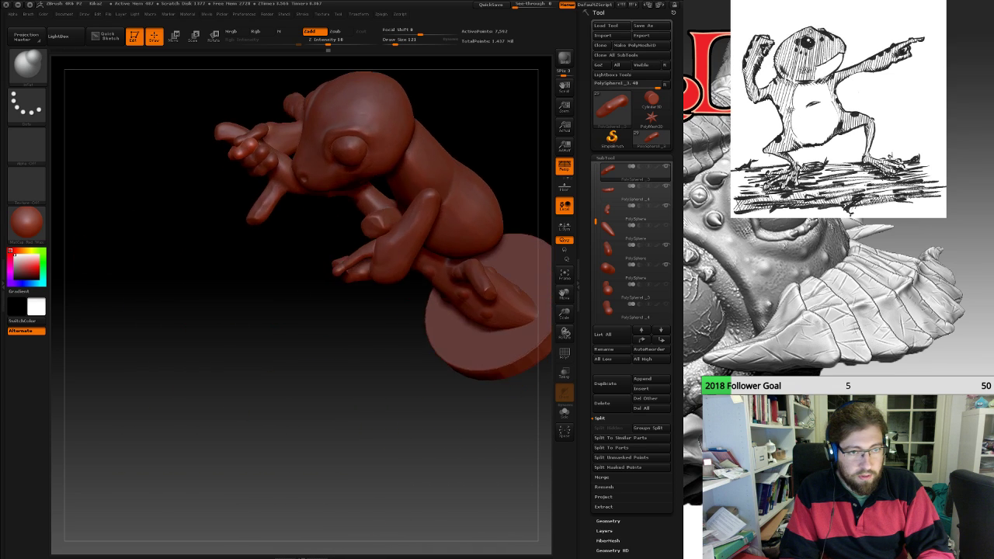
pyautogui.moveTo(239, 221)
pyautogui.mouseDown()
pyautogui.moveTo(229, 204)
pyautogui.moveTo(233, 256)
pyautogui.moveTo(342, 435)
pyautogui.mouseUp()
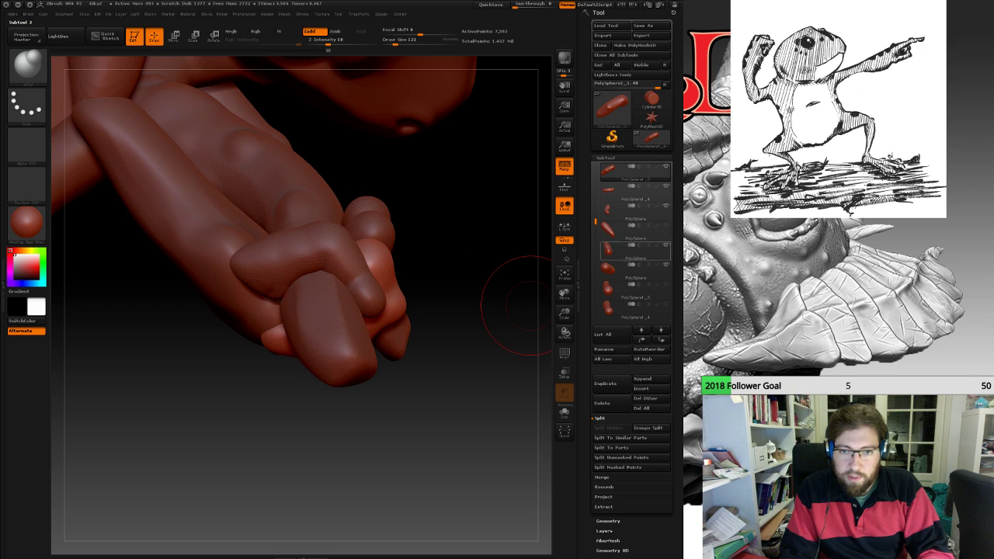
pyautogui.moveTo(595, 221); pyautogui.dragTo(596, 213)
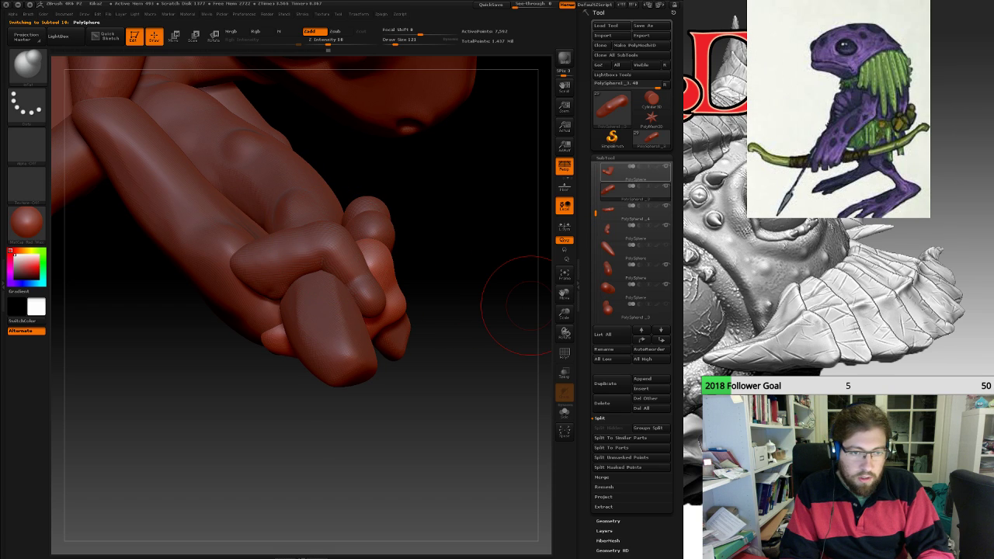
pyautogui.click(634, 173)
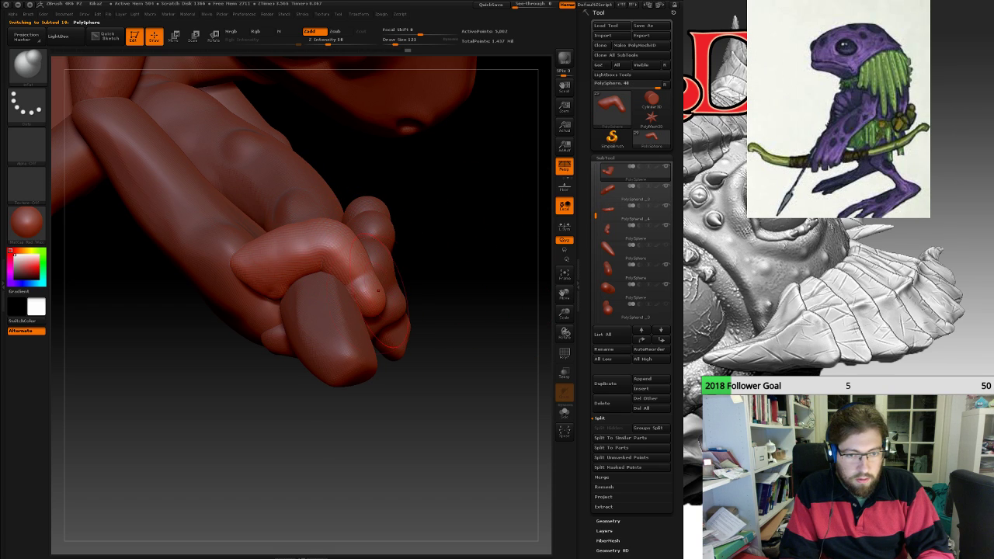
pyautogui.moveTo(378, 290); pyautogui.dragTo(387, 308)
pyautogui.moveTo(466, 372); pyautogui.dragTo(318, 376)
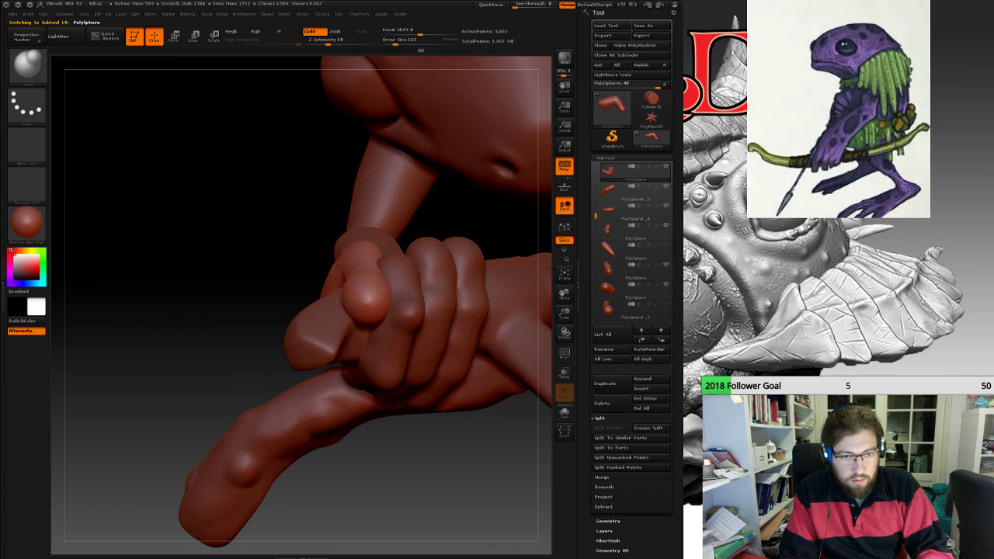
pyautogui.moveTo(419, 474); pyautogui.dragTo(366, 351)
# Reduce the brush size, fill out the thumb beside the branch stub and rebuild its mesh with DynaMesh.
pyautogui.press('space')
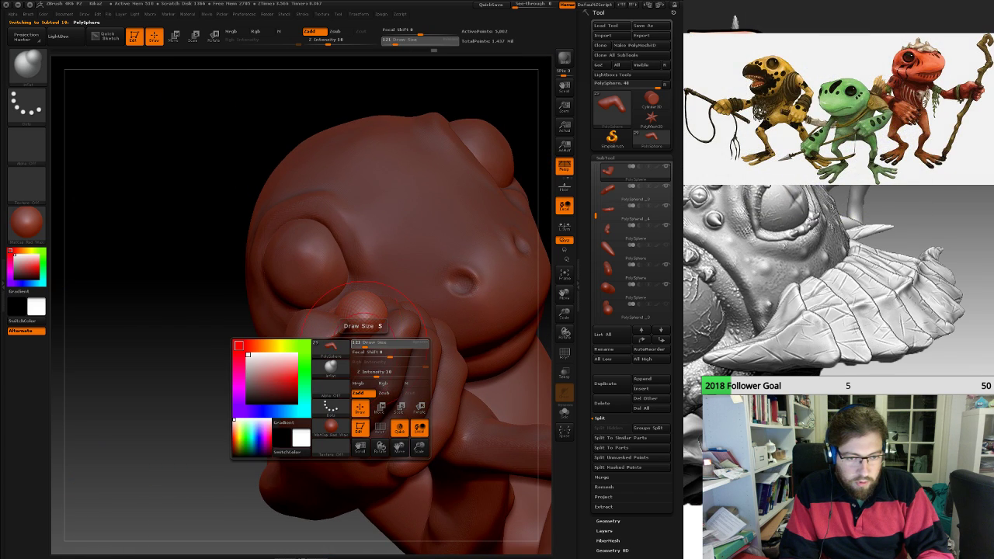
pyautogui.moveTo(361, 344)
pyautogui.keyDown('ctrl'); pyautogui.mouseDown(button='right')
pyautogui.moveTo(369, 334)
pyautogui.moveTo(419, 342)
pyautogui.moveTo(419, 419)
pyautogui.mouseUp(button='right'); pyautogui.keyUp('ctrl')
pyautogui.moveTo(380, 350); pyautogui.dragTo(392, 264, button='right')
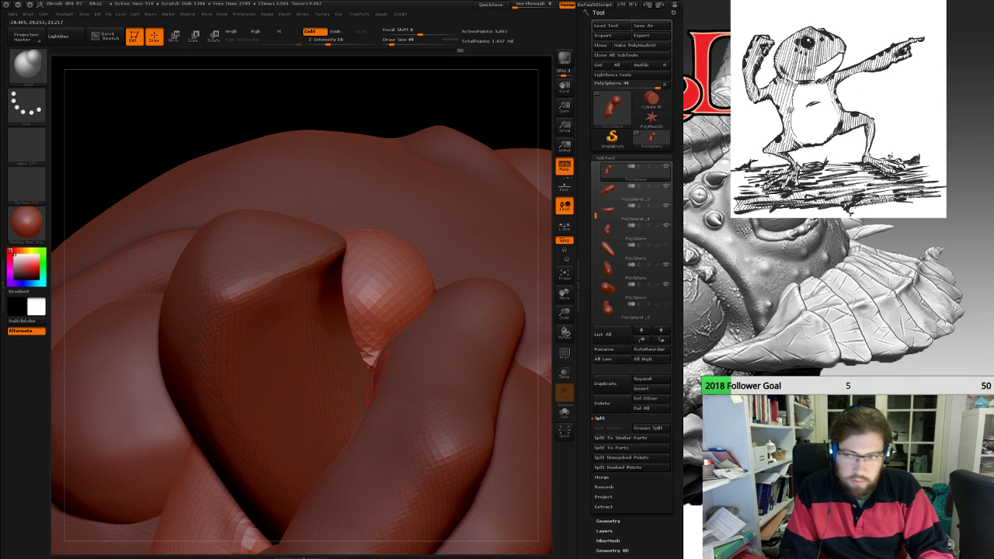
pyautogui.moveTo(360, 338); pyautogui.dragTo(358, 264, button='right')
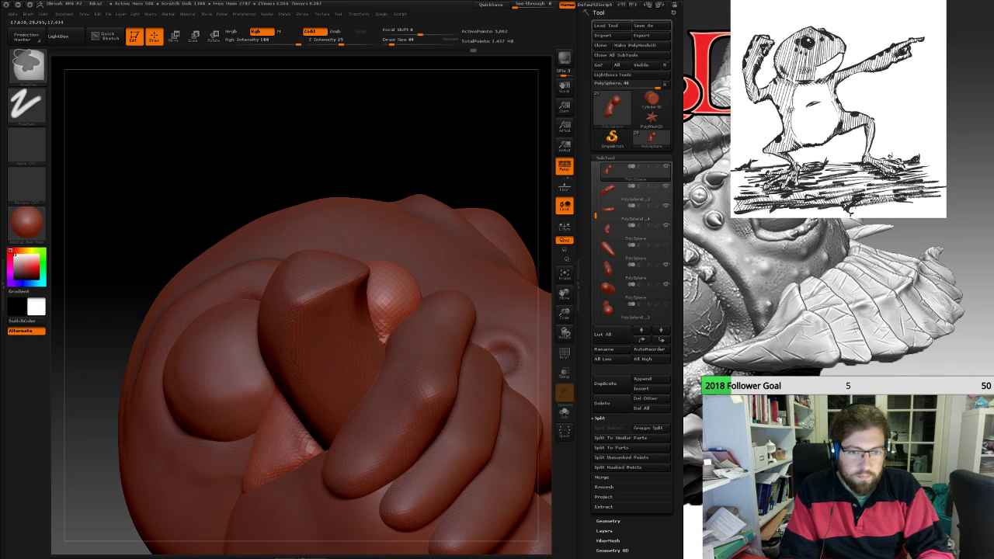
pyautogui.keyDown('ctrl'); pyautogui.moveTo(301, 145); pyautogui.dragTo(327, 171); pyautogui.keyUp('ctrl')
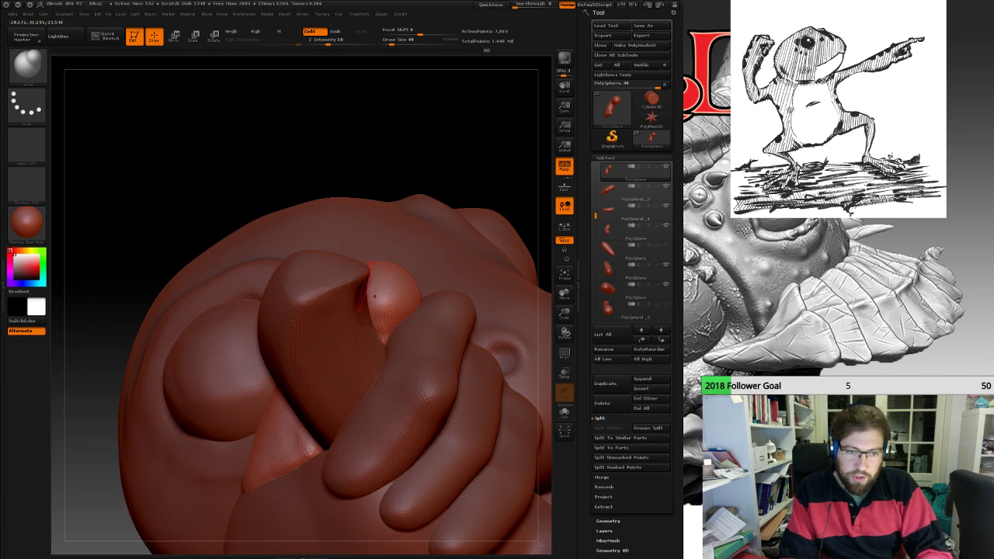
pyautogui.moveTo(372, 304); pyautogui.dragTo(497, 319, button='right')
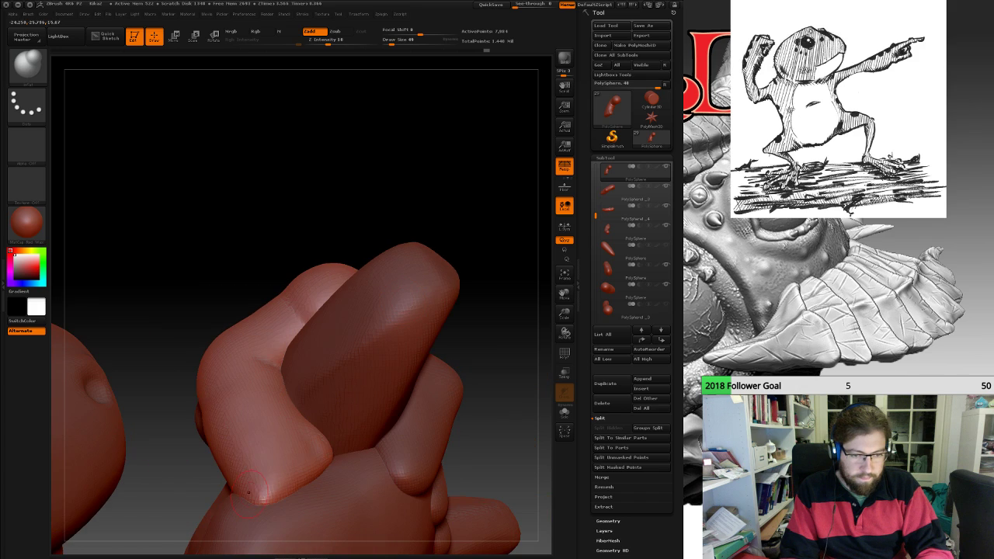
# Set the draw size to 121 and round out the thumb's base where it meets the palm.
pyautogui.press('space')
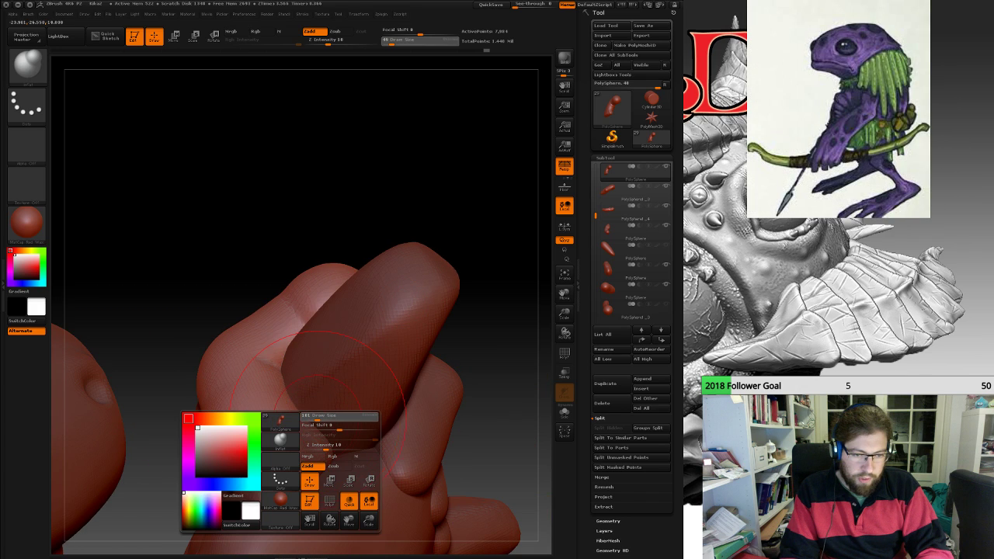
pyautogui.click(315, 417)
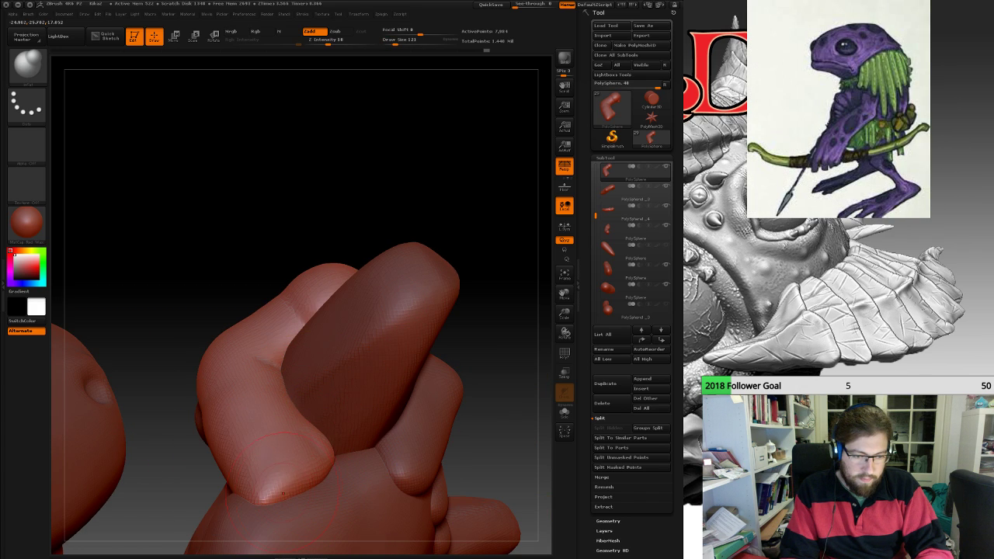
pyautogui.keyDown('alt'); pyautogui.moveTo(230, 498); pyautogui.dragTo(216, 388, button='right'); pyautogui.keyUp('alt')
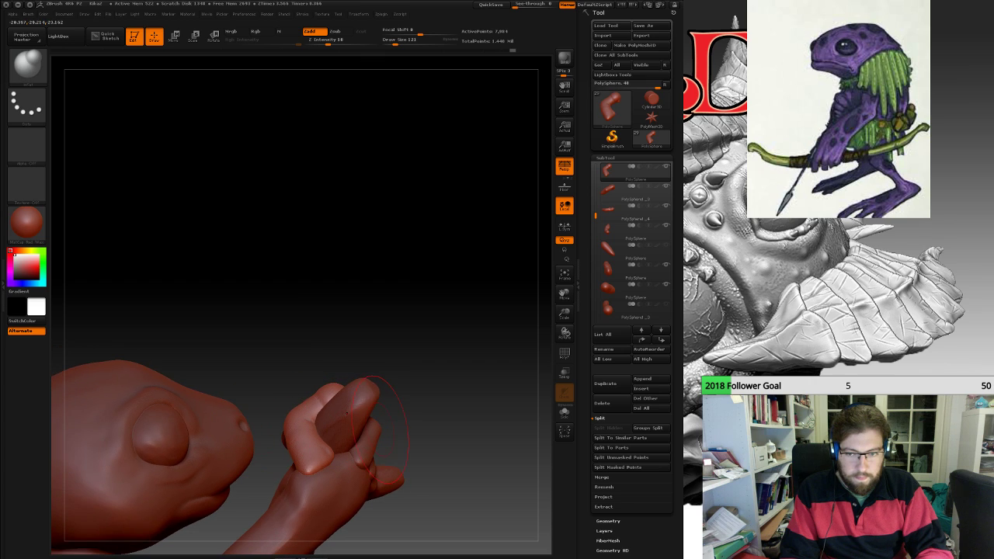
pyautogui.keyDown('alt'); pyautogui.moveTo(428, 465); pyautogui.dragTo(140, 268); pyautogui.keyUp('alt')
pyautogui.moveTo(517, 272); pyautogui.dragTo(395, 276)
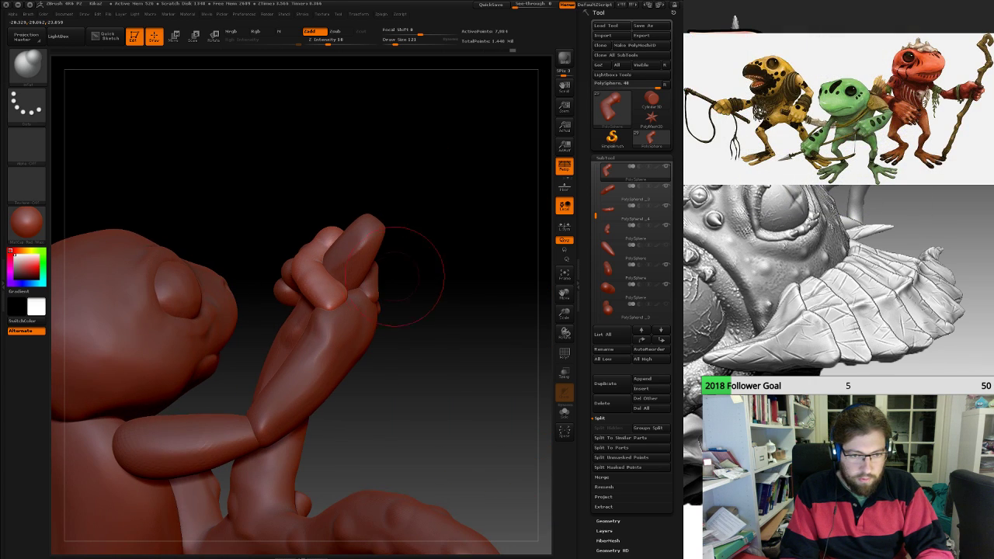
pyautogui.keyDown('alt'); pyautogui.moveTo(435, 303); pyautogui.dragTo(436, 396); pyautogui.keyUp('alt')
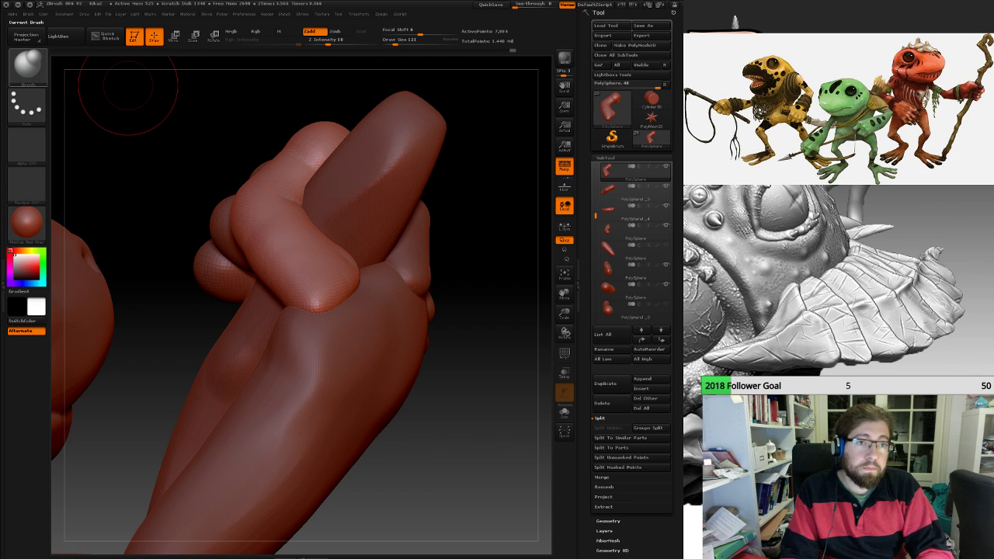
# Switch to the Move brush and review the whole frog figure with its branch and base.
pyautogui.click(28, 66)
pyautogui.click(219, 74)
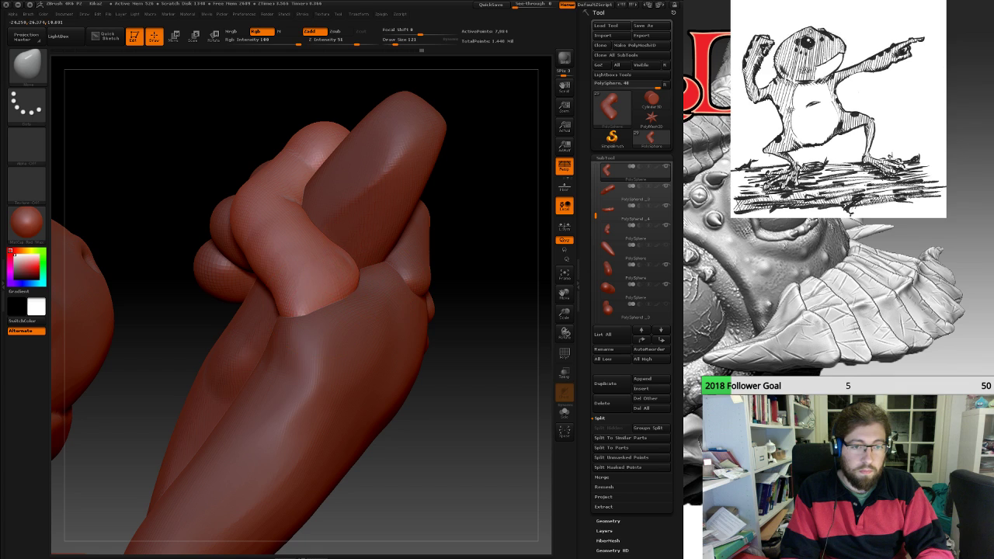
pyautogui.moveTo(347, 294)
pyautogui.mouseDown(button='right')
pyautogui.moveTo(355, 281)
pyautogui.moveTo(455, 276)
pyautogui.moveTo(280, 278)
pyautogui.mouseUp(button='right')
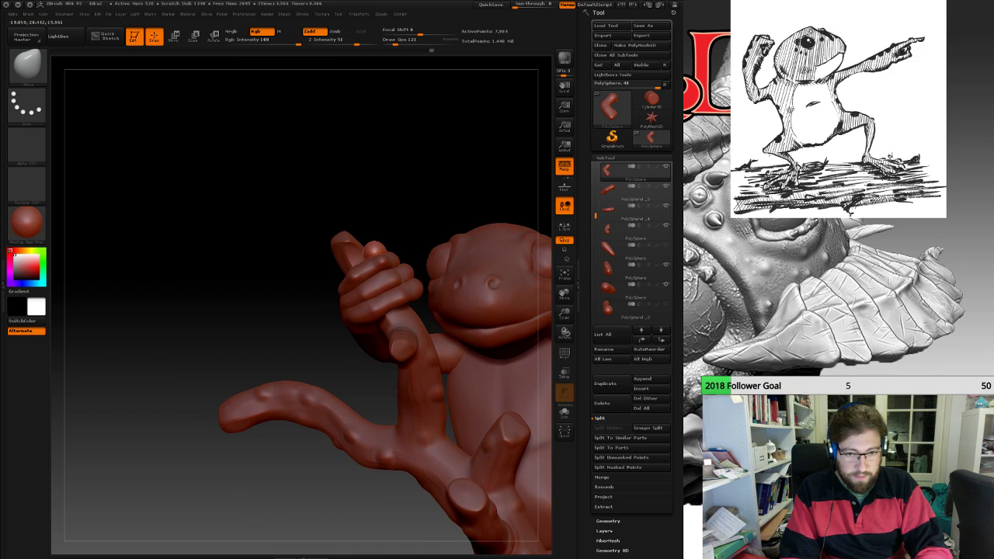
pyautogui.moveTo(403, 339)
pyautogui.keyDown('alt'); pyautogui.mouseDown(button='right')
pyautogui.moveTo(374, 339)
pyautogui.moveTo(246, 282)
pyautogui.moveTo(239, 159)
pyautogui.mouseUp(button='right'); pyautogui.keyUp('alt')
pyautogui.keyDown('alt'); pyautogui.moveTo(398, 238); pyautogui.dragTo(390, 222, button='right'); pyautogui.keyUp('alt')
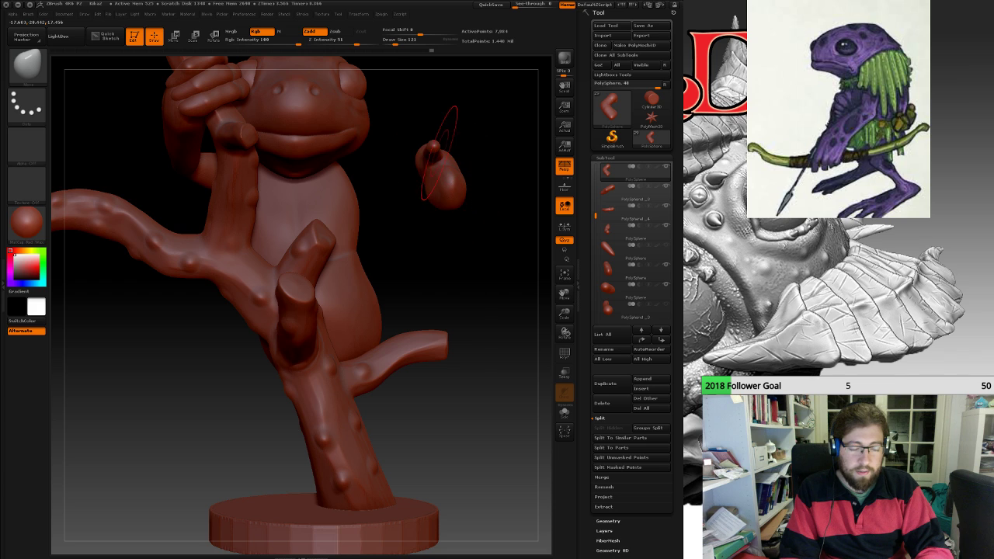
pyautogui.moveTo(425, 335)
pyautogui.mouseDown(button='right')
pyautogui.moveTo(311, 334)
pyautogui.moveTo(458, 330)
pyautogui.moveTo(410, 329)
pyautogui.moveTo(456, 329)
pyautogui.moveTo(440, 329)
pyautogui.mouseUp(button='right')
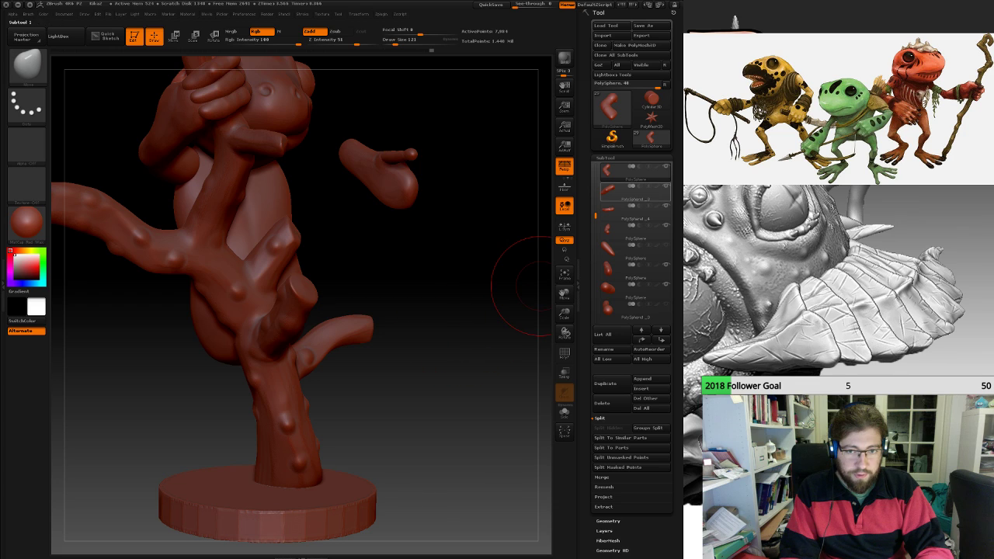
# Select the base disc subtool and move it straight down, clear of the trunk's lower end.
pyautogui.moveTo(595, 216); pyautogui.dragTo(595, 239)
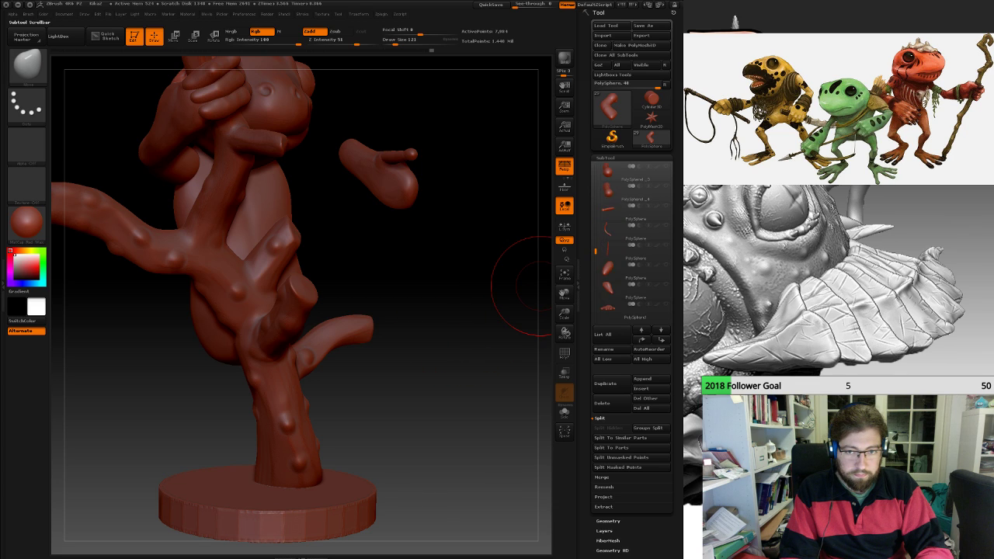
pyautogui.click(615, 211)
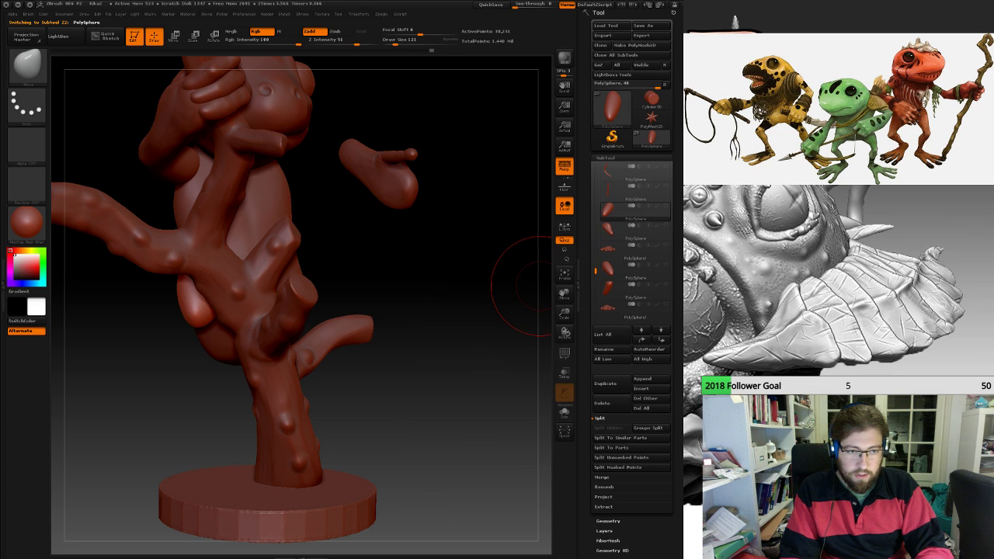
pyautogui.moveTo(472, 299)
pyautogui.mouseDown(button='right')
pyautogui.moveTo(326, 295)
pyautogui.moveTo(428, 153)
pyautogui.mouseUp(button='right')
pyautogui.moveTo(379, 188); pyautogui.dragTo(248, 189, button='right')
pyautogui.keyDown('alt'); pyautogui.moveTo(423, 222); pyautogui.dragTo(280, 150, button='right'); pyautogui.keyUp('alt')
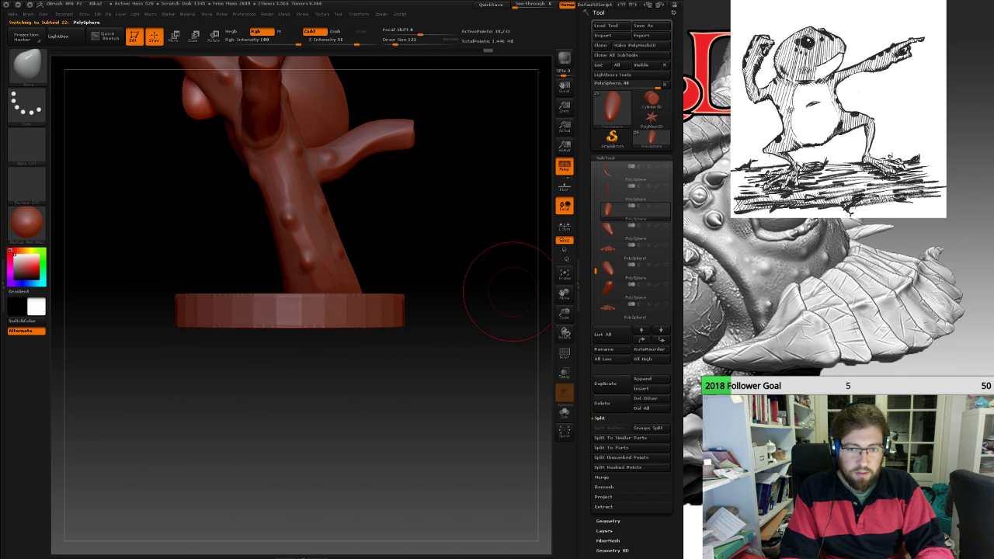
pyautogui.moveTo(596, 271); pyautogui.dragTo(596, 292)
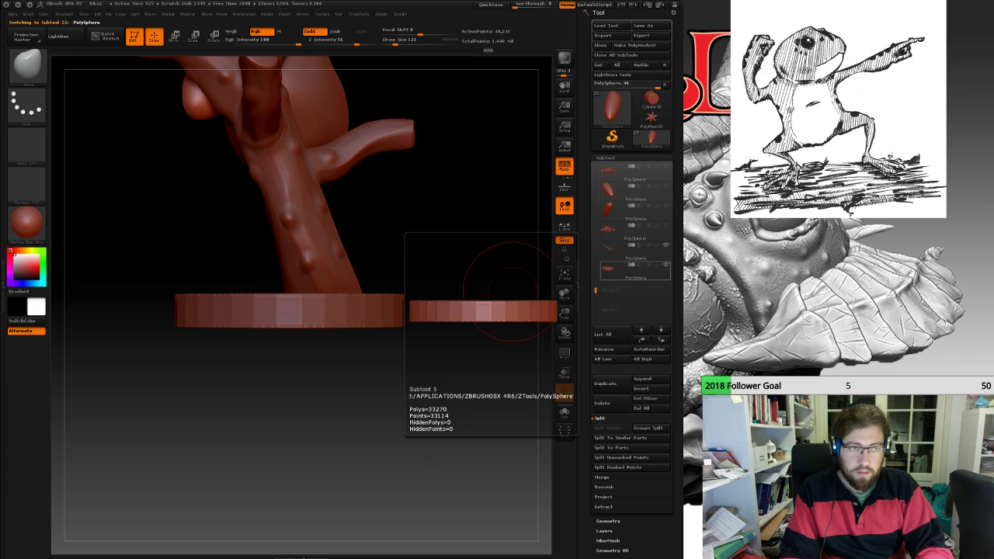
pyautogui.click(622, 251)
pyautogui.press('w')
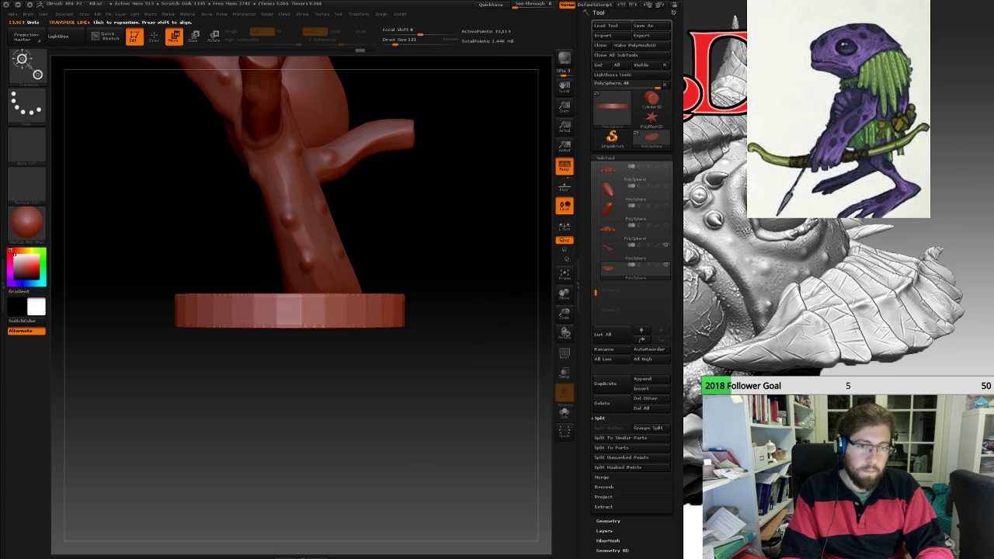
pyautogui.moveTo(315, 310); pyautogui.dragTo(316, 472)
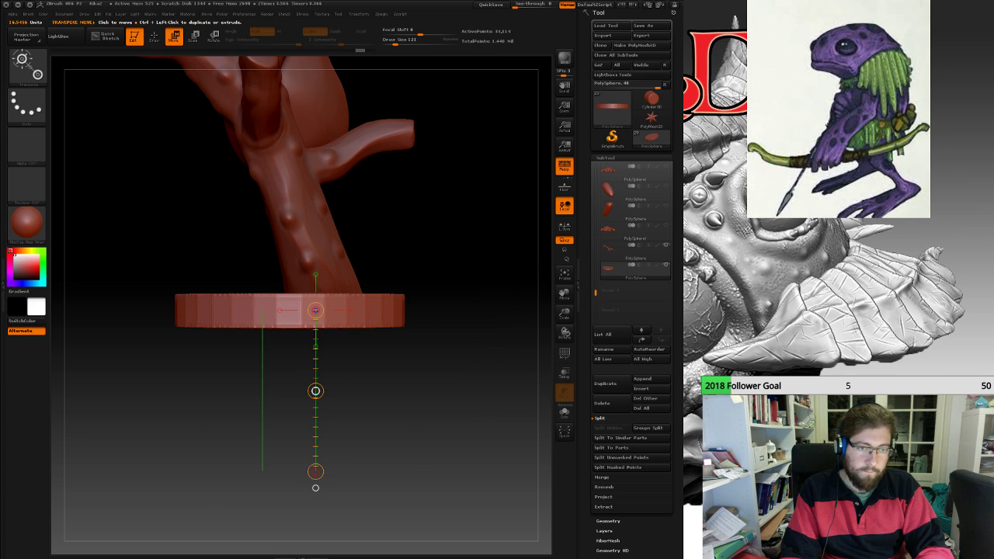
pyautogui.moveTo(315, 391); pyautogui.dragTo(351, 483)
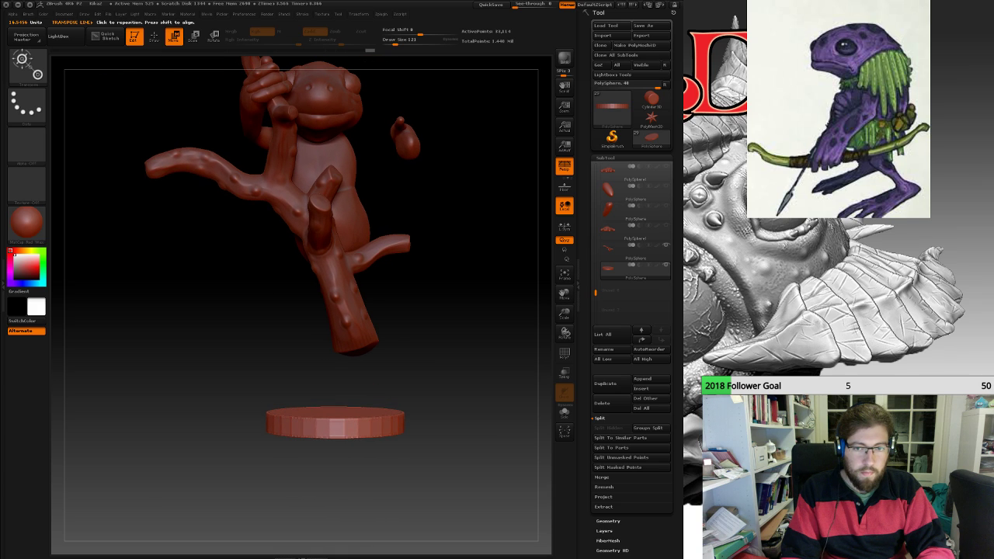
# Select the upper leg subtool and move it down beside the trunk with a vertical Transpose line.
pyautogui.moveTo(596, 293); pyautogui.dragTo(596, 258)
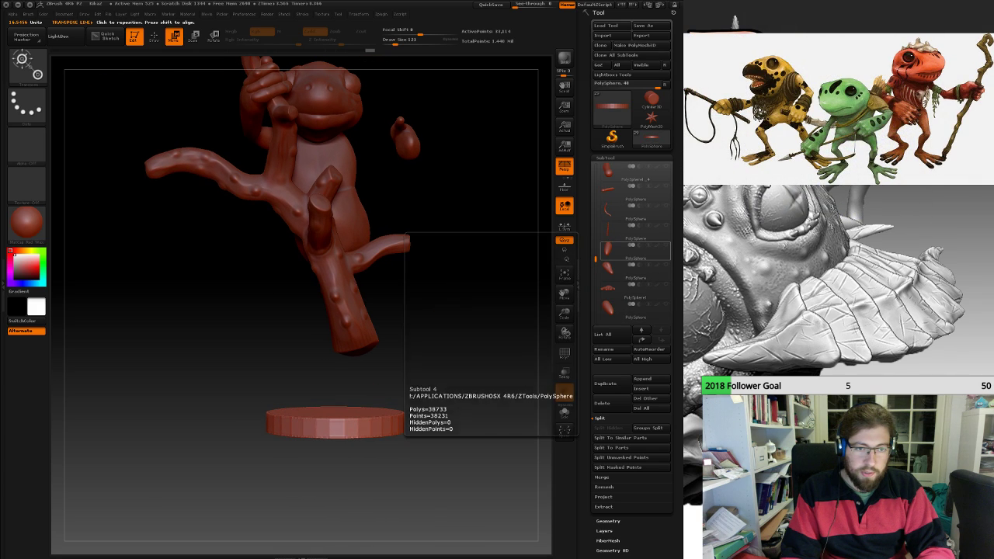
pyautogui.click(623, 250)
pyautogui.moveTo(435, 334); pyautogui.dragTo(525, 334)
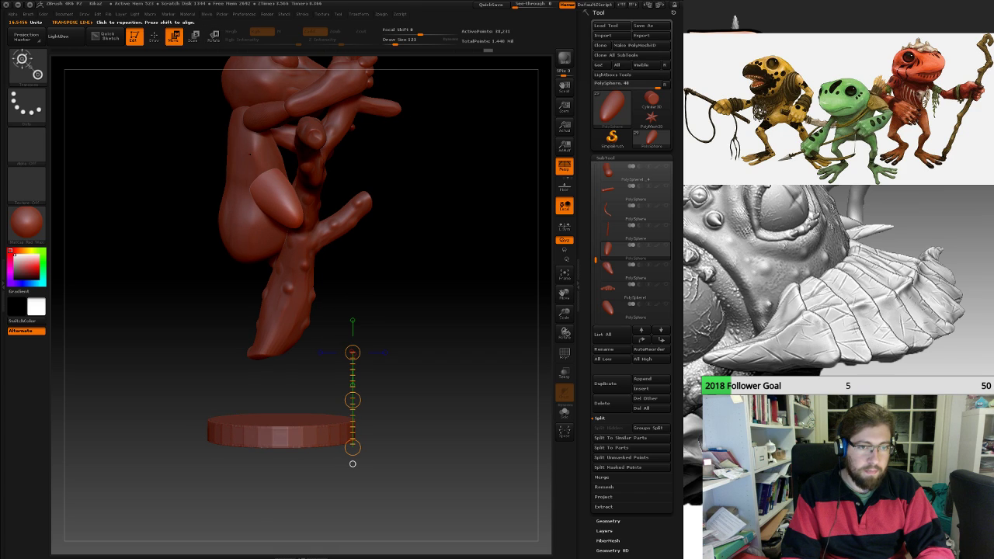
pyautogui.moveTo(278, 185); pyautogui.dragTo(279, 318)
pyautogui.moveTo(278, 253); pyautogui.dragTo(287, 332)
pyautogui.moveTo(497, 334); pyautogui.dragTo(406, 334)
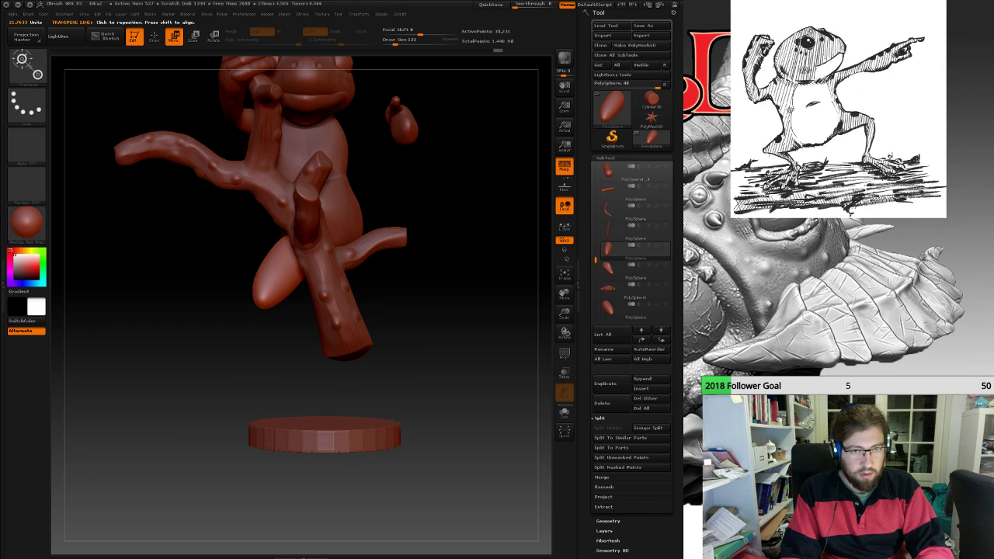
pyautogui.moveTo(442, 334); pyautogui.dragTo(329, 330)
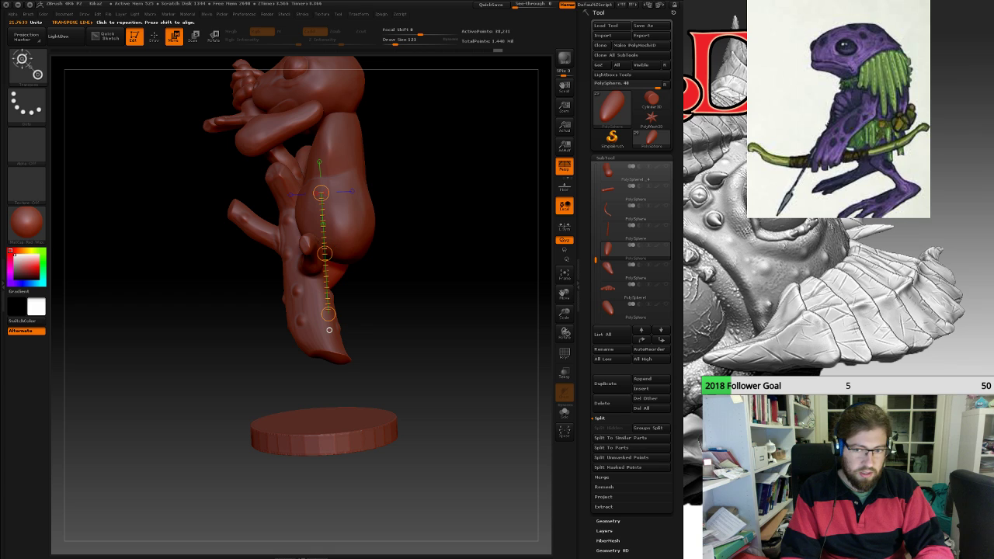
pyautogui.moveTo(329, 330); pyautogui.dragTo(271, 329)
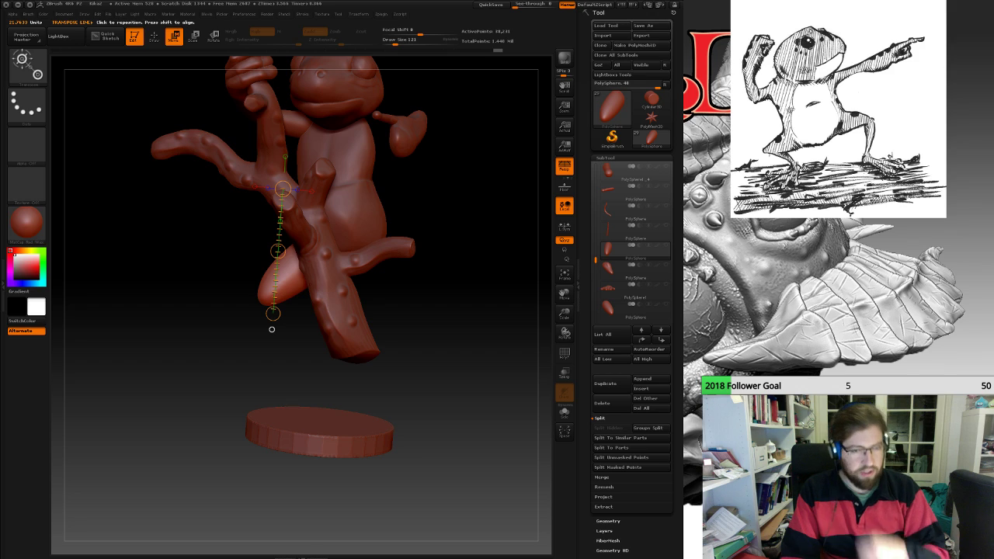
pyautogui.moveTo(450, 342); pyautogui.dragTo(470, 350)
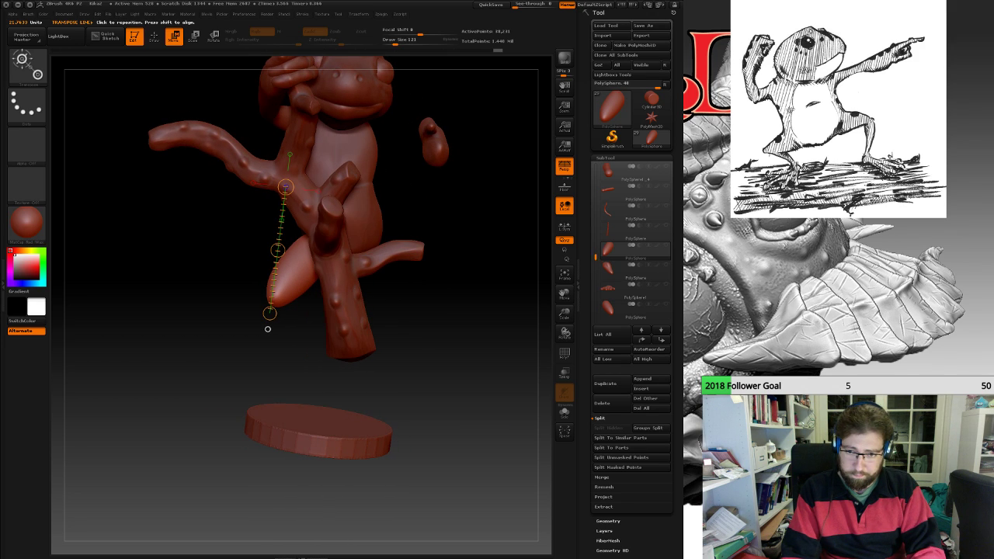
# Select the branch subtool, make the upper leg visible beside it and return to Draw mode.
pyautogui.moveTo(596, 257); pyautogui.dragTo(596, 280)
pyautogui.click(628, 290)
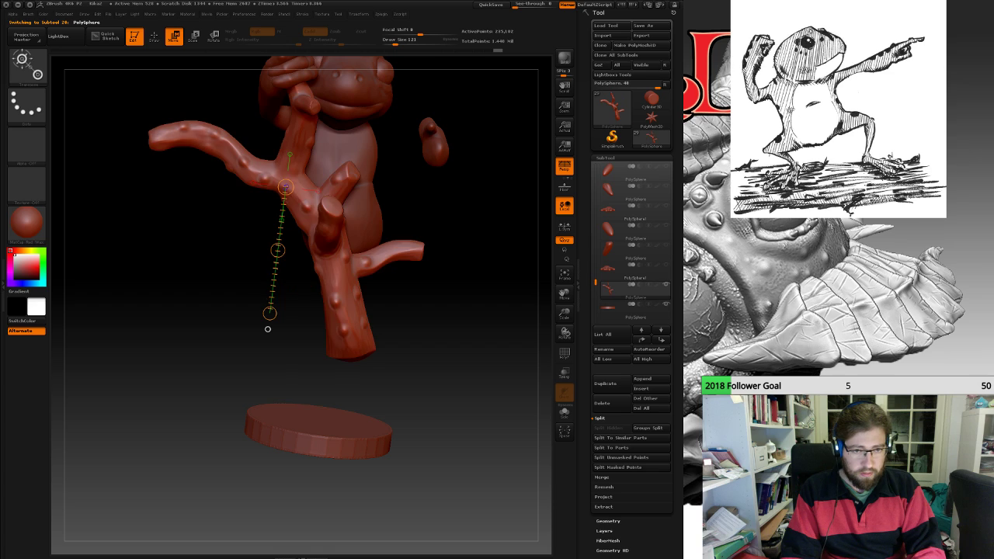
pyautogui.keyDown('shift'); pyautogui.moveTo(466, 350); pyautogui.dragTo(486, 334); pyautogui.keyUp('shift')
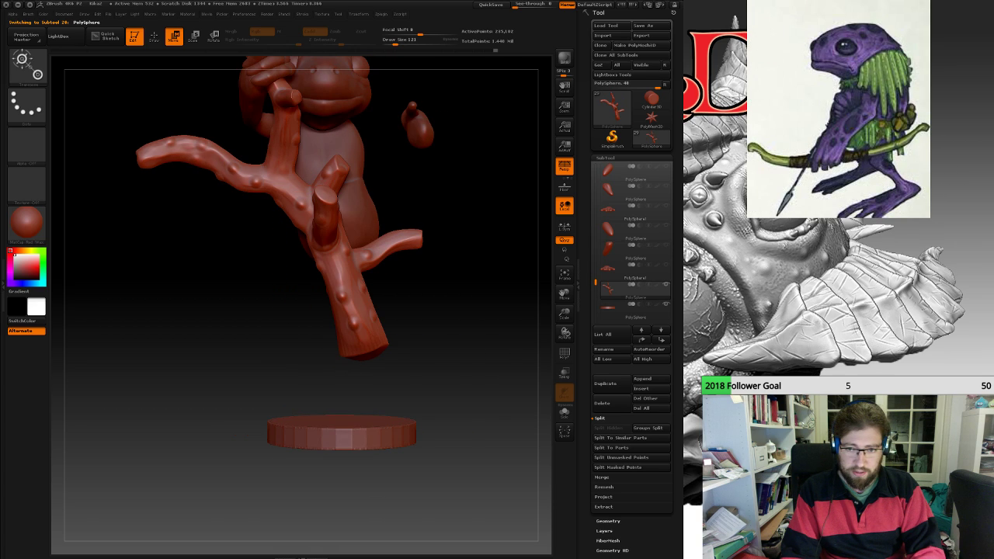
pyautogui.click(665, 246)
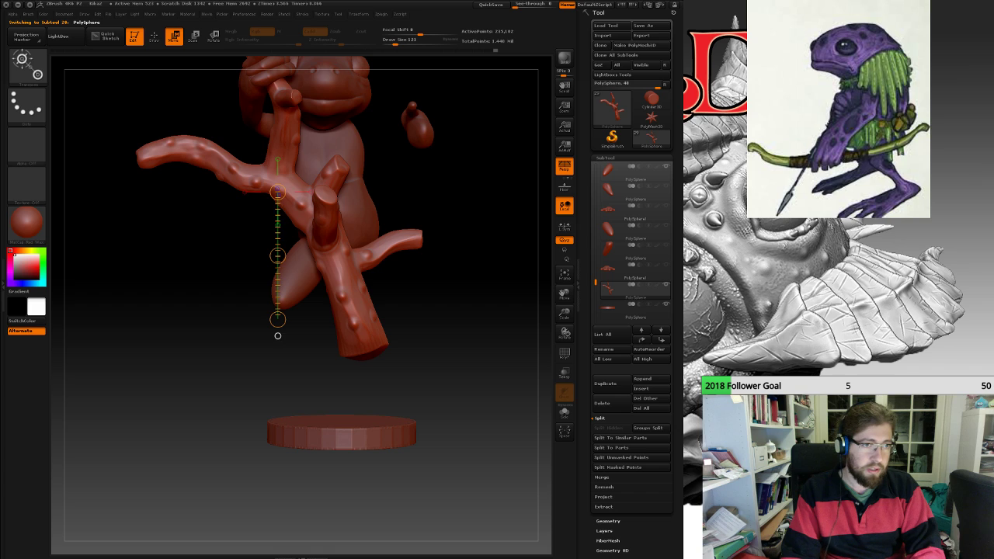
pyautogui.press('q')
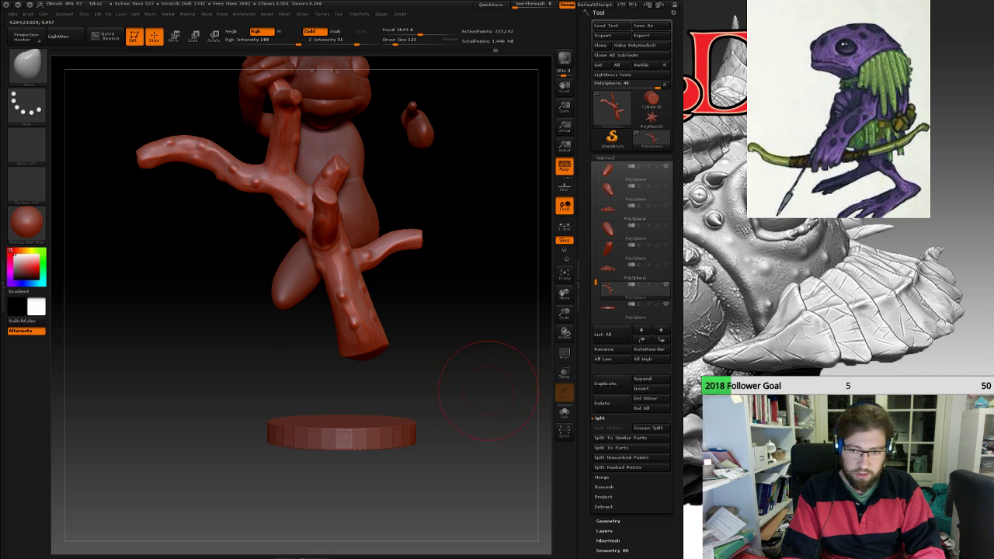
# Set the draw size to 192 and stretch the trunk's lower end down onto the base disc with the Move brush.
pyautogui.press('space')
pyautogui.moveTo(361, 354)
pyautogui.mouseDown()
pyautogui.moveTo(375, 367)
pyautogui.moveTo(363, 363)
pyautogui.moveTo(364, 374)
pyautogui.mouseUp()
pyautogui.press('space')
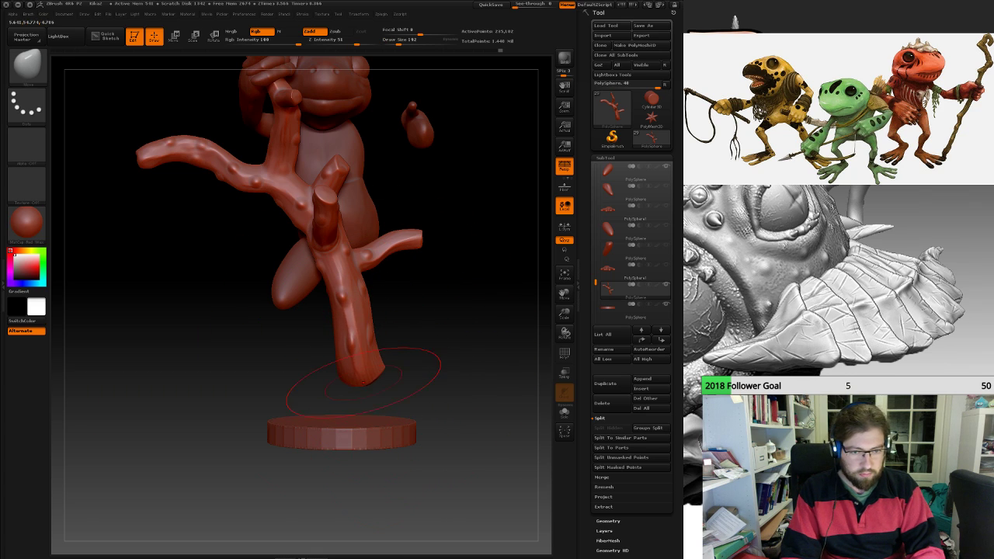
pyautogui.moveTo(442, 381)
pyautogui.mouseDown()
pyautogui.moveTo(426, 405)
pyautogui.moveTo(350, 409)
pyautogui.mouseUp()
pyautogui.moveTo(404, 365)
pyautogui.mouseDown()
pyautogui.moveTo(417, 378)
pyautogui.moveTo(412, 413)
pyautogui.mouseUp()
pyautogui.moveTo(451, 382); pyautogui.dragTo(518, 364)
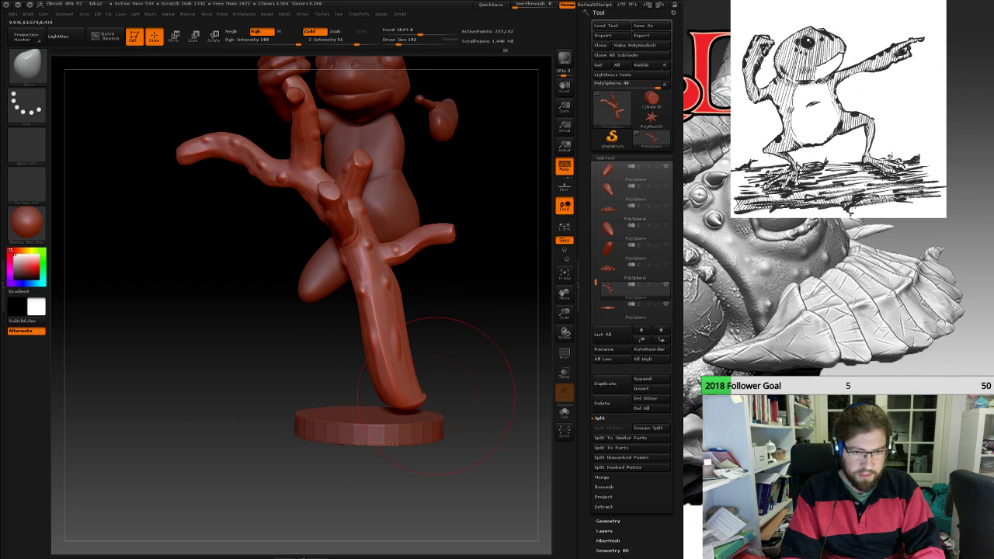
pyautogui.moveTo(410, 393); pyautogui.dragTo(417, 398)
pyautogui.moveTo(463, 378); pyautogui.dragTo(501, 379)
pyautogui.moveTo(394, 394); pyautogui.dragTo(366, 411)
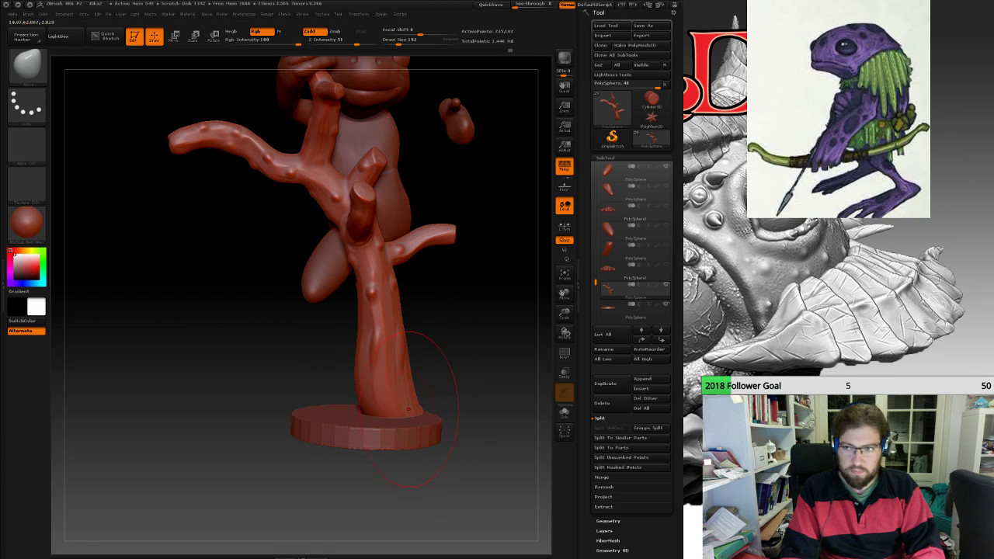
# Make the lower leg and the foot visible and bring the leg area into side view.
pyautogui.moveTo(482, 334)
pyautogui.mouseDown()
pyautogui.moveTo(416, 334)
pyautogui.moveTo(472, 334)
pyautogui.moveTo(447, 369)
pyautogui.moveTo(400, 371)
pyautogui.moveTo(444, 372)
pyautogui.mouseUp()
pyautogui.click(666, 187)
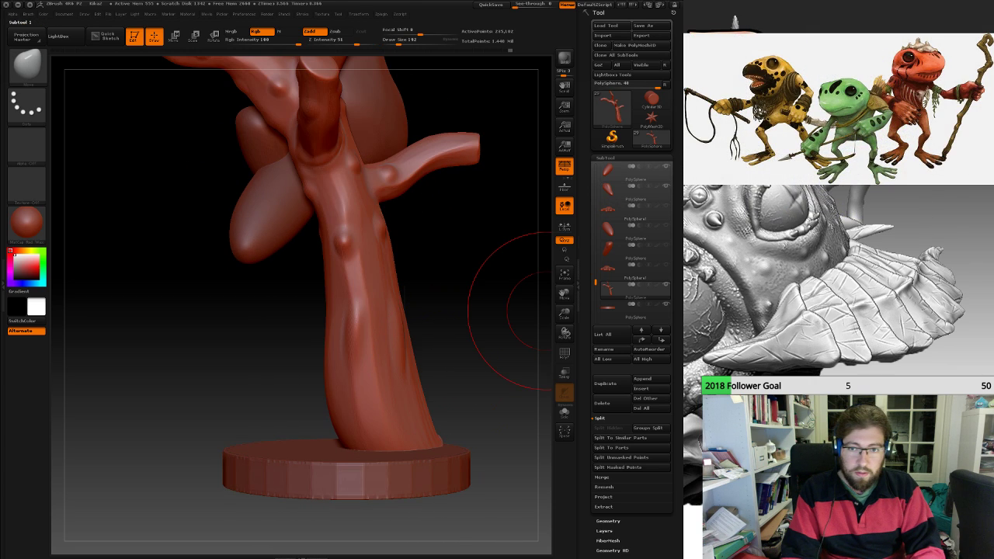
pyautogui.click(666, 206)
pyautogui.moveTo(409, 256); pyautogui.dragTo(508, 260)
pyautogui.keyDown('alt'); pyautogui.moveTo(361, 159); pyautogui.dragTo(209, 250); pyautogui.keyUp('alt')
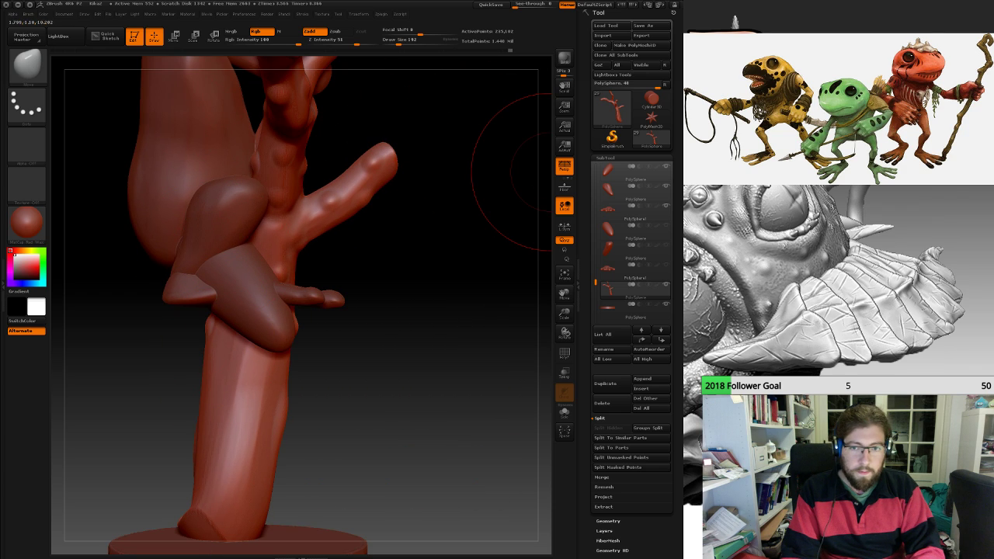
# Select the lower leg subtool and move it down with Transpose so it hangs from the knee.
pyautogui.click(621, 192)
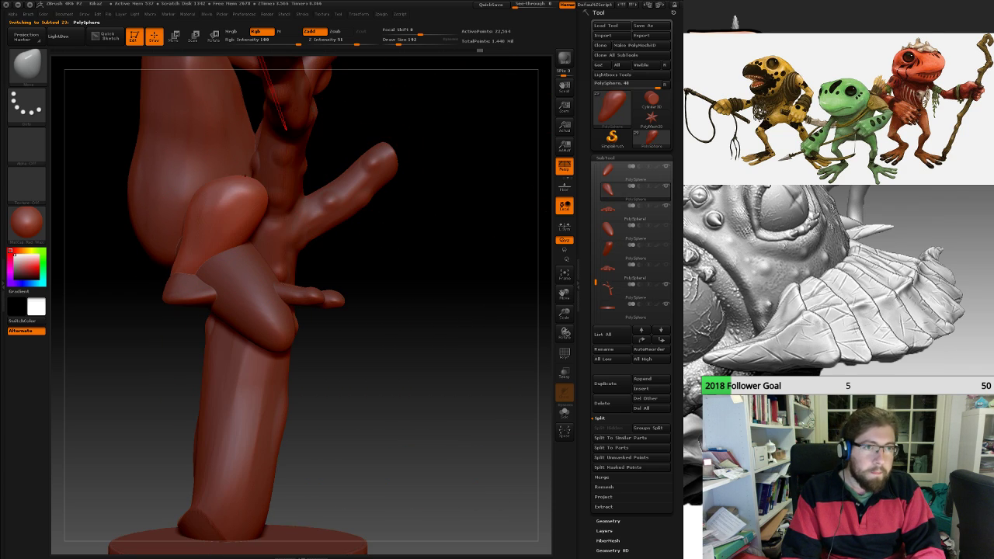
pyautogui.click(174, 36)
pyautogui.moveTo(231, 252); pyautogui.dragTo(272, 482)
pyautogui.moveTo(431, 435); pyautogui.dragTo(245, 369)
pyautogui.moveTo(342, 388); pyautogui.dragTo(159, 457)
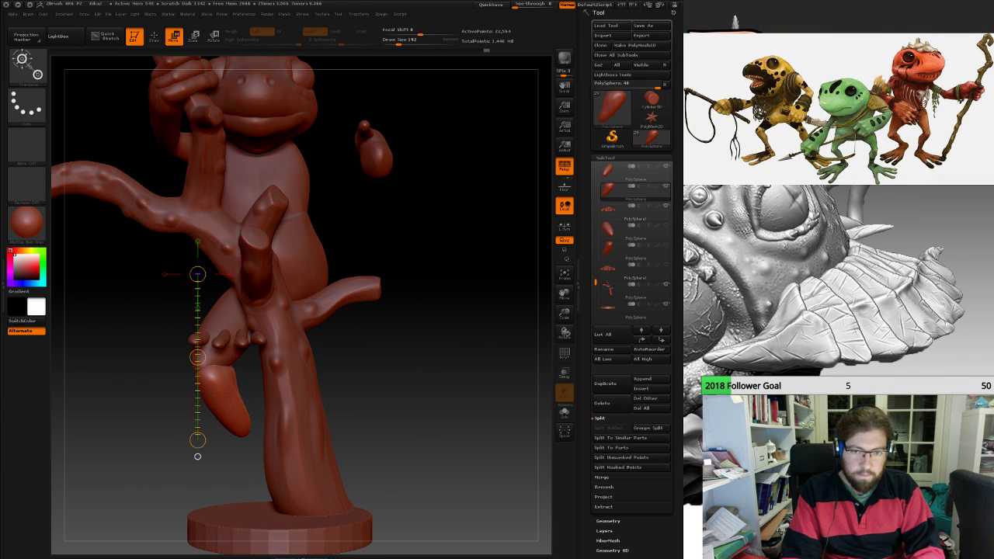
# Select the foot subtool and move it down to the end of the lower leg.
pyautogui.click(631, 212)
pyautogui.click(243, 338)
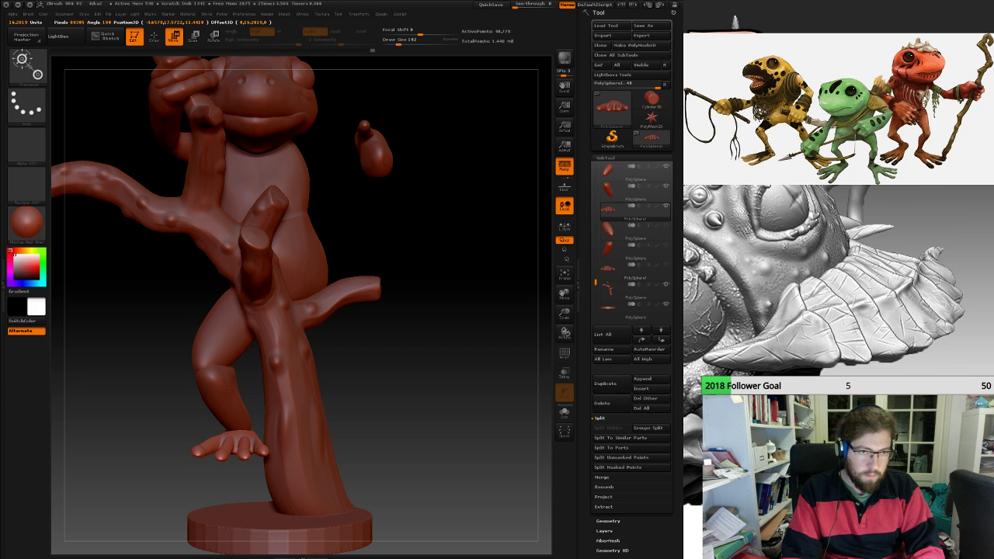
pyautogui.moveTo(404, 420); pyautogui.dragTo(456, 407)
pyautogui.moveTo(389, 373)
pyautogui.mouseDown()
pyautogui.moveTo(520, 368)
pyautogui.moveTo(392, 370)
pyautogui.moveTo(405, 371)
pyautogui.mouseUp()
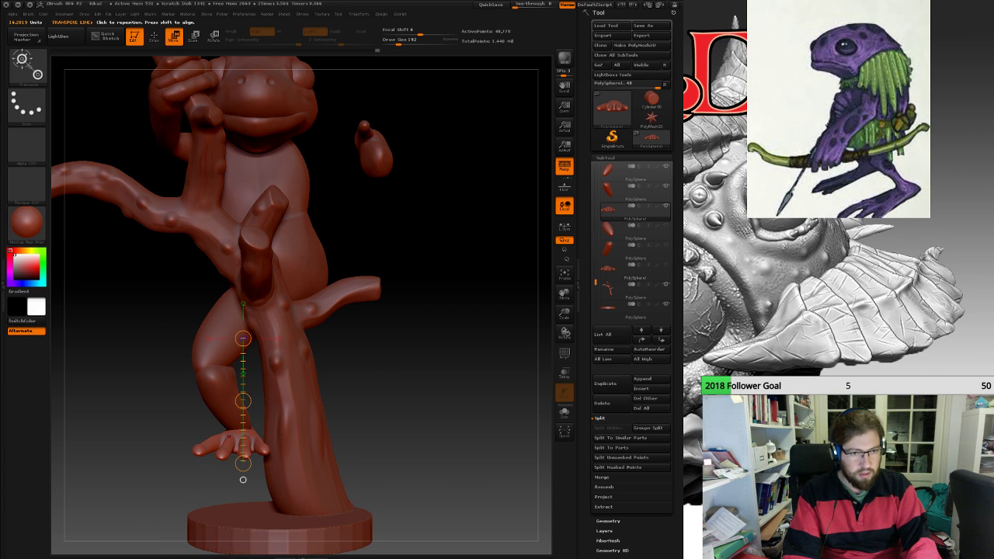
pyautogui.keyDown('alt'); pyautogui.moveTo(405, 371); pyautogui.dragTo(405, 295); pyautogui.keyUp('alt')
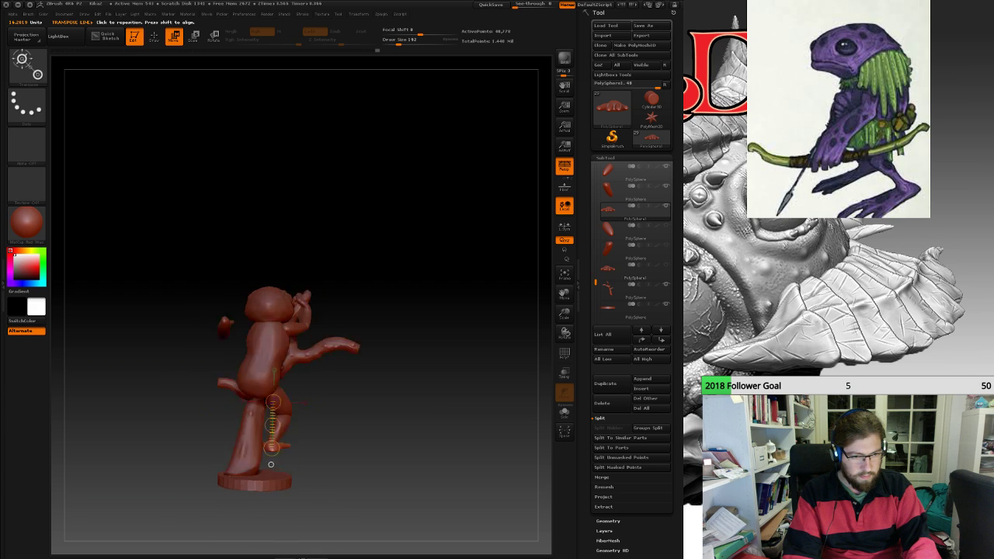
# Lay a horizontal Transpose line along the foot in side view and move the foot forward under the shin.
pyautogui.moveTo(497, 372)
pyautogui.mouseDown()
pyautogui.moveTo(392, 371)
pyautogui.moveTo(392, 446)
pyautogui.moveTo(392, 382)
pyautogui.moveTo(392, 439)
pyautogui.moveTo(497, 438)
pyautogui.moveTo(423, 439)
pyautogui.mouseUp()
pyautogui.keyDown('shift'); pyautogui.moveTo(174, 391); pyautogui.dragTo(362, 391); pyautogui.keyUp('shift')
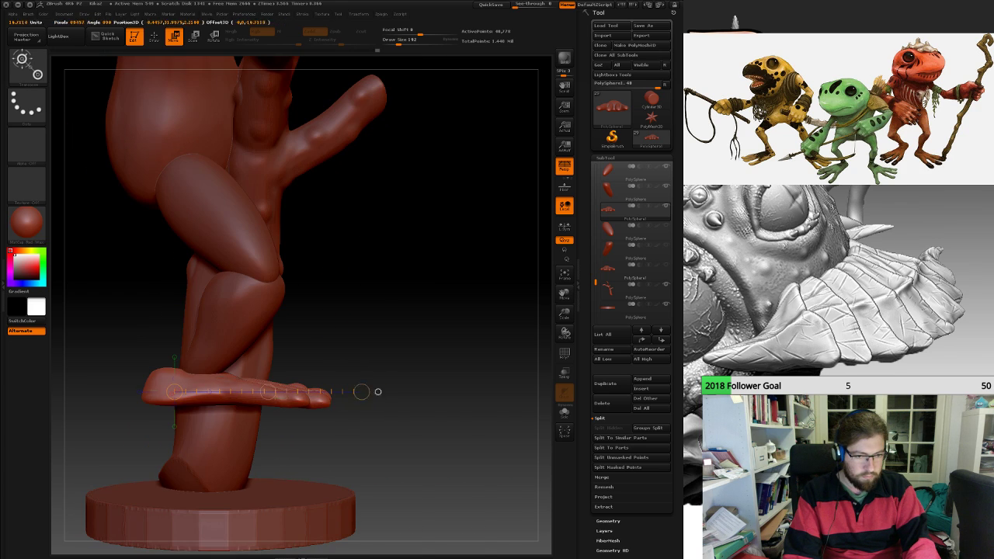
pyautogui.moveTo(291, 391); pyautogui.dragTo(316, 395)
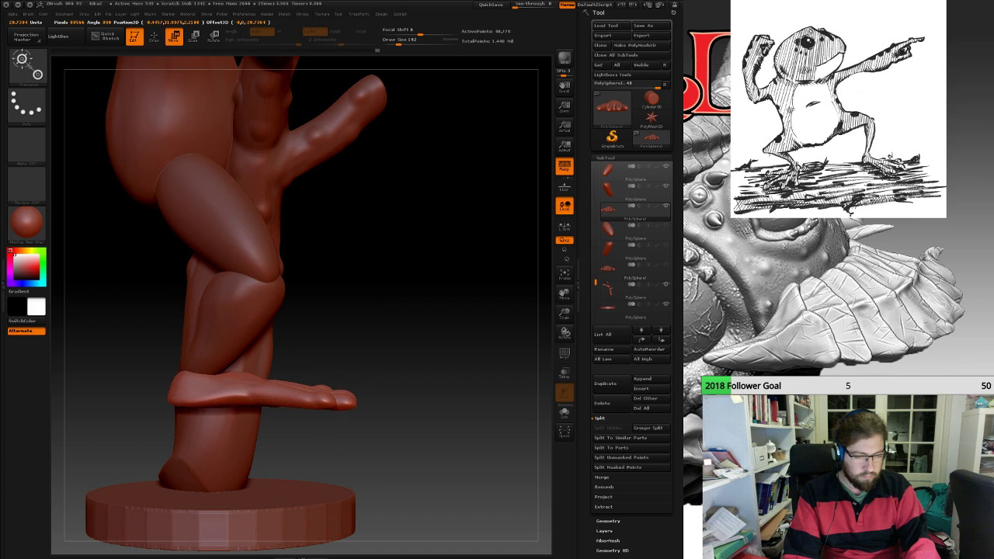
# Rotate the foot about a quarter turn in front view so it stands on edge beside the trunk.
pyautogui.moveTo(416, 358); pyautogui.dragTo(329, 415)
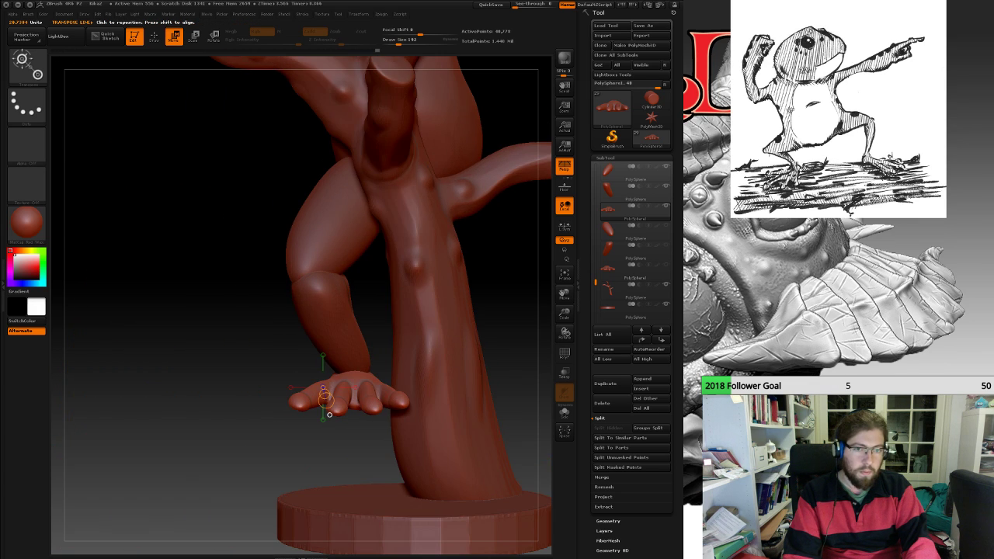
pyautogui.press('r')
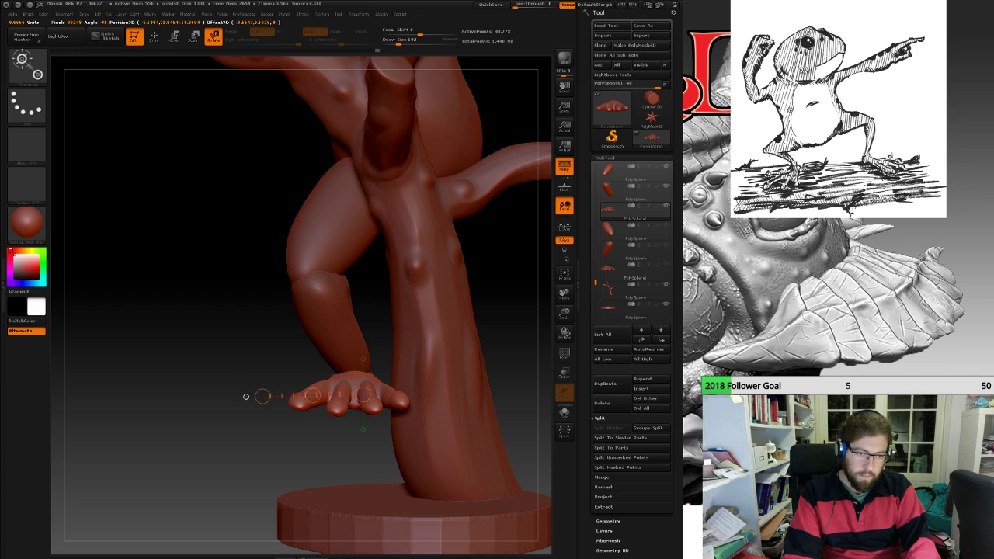
pyautogui.moveTo(184, 394); pyautogui.dragTo(361, 516)
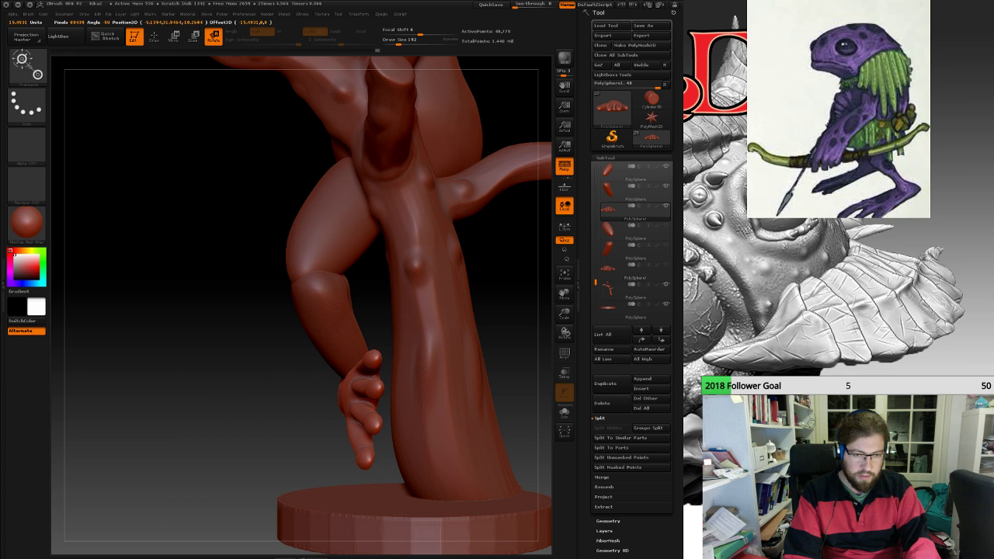
# Tilt the foot's toes down toward the base in side view and shift the foot slightly forward and down.
pyautogui.moveTo(167, 394); pyautogui.dragTo(369, 299)
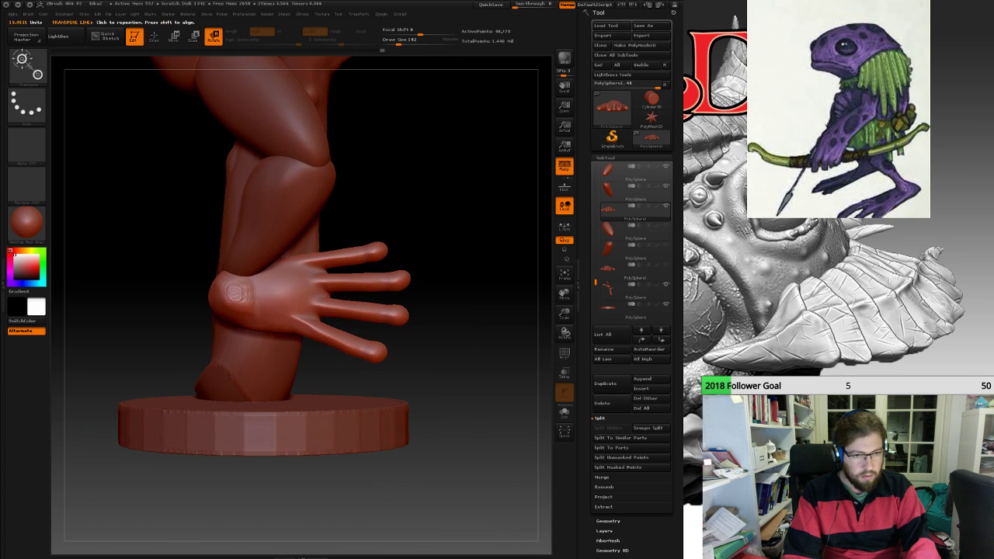
pyautogui.moveTo(479, 289); pyautogui.dragTo(455, 397)
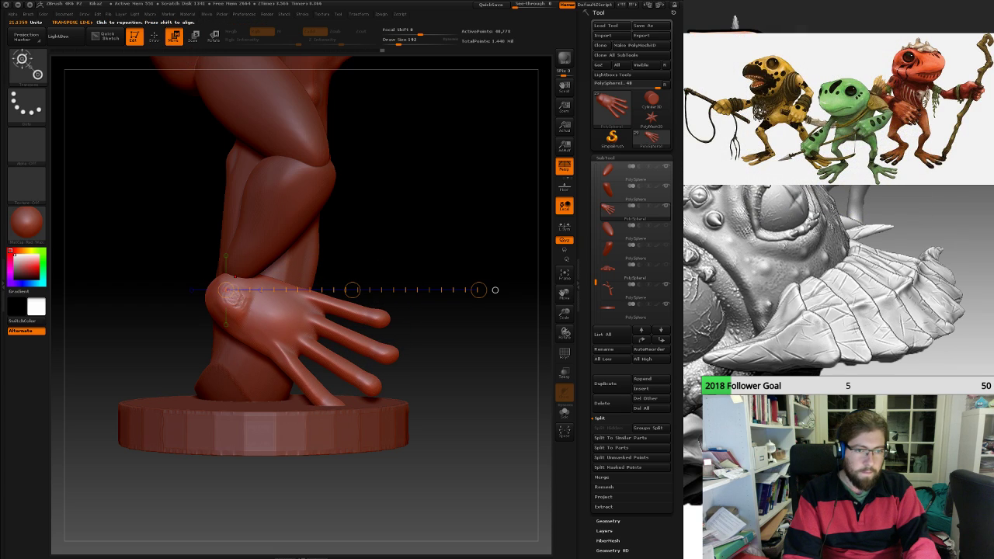
pyautogui.moveTo(357, 310); pyautogui.dragTo(375, 316)
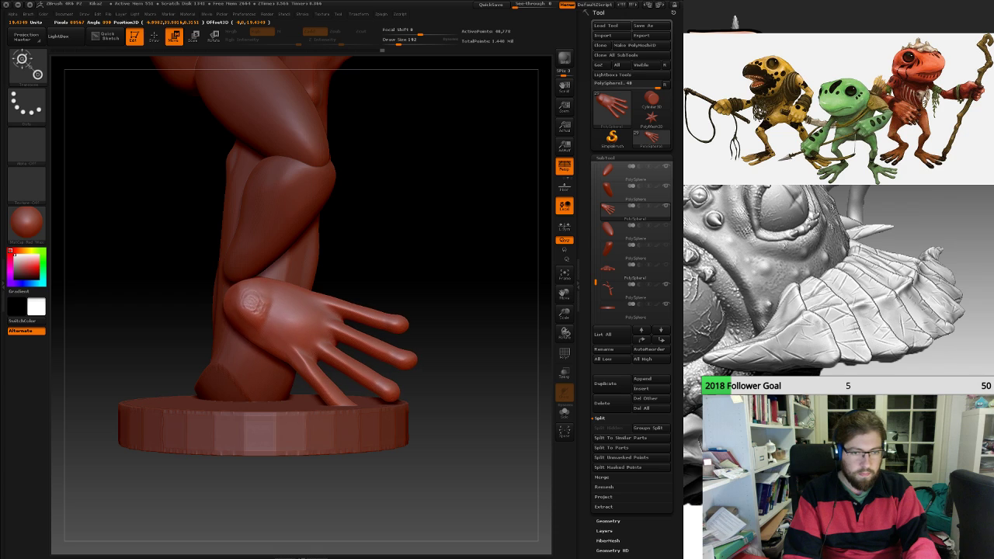
# Lay a horizontal Transpose line across the foot in front view and position the foot against the trunk's side.
pyautogui.moveTo(450, 341)
pyautogui.mouseDown()
pyautogui.moveTo(310, 311)
pyautogui.moveTo(352, 304)
pyautogui.moveTo(306, 285)
pyautogui.moveTo(350, 316)
pyautogui.mouseUp()
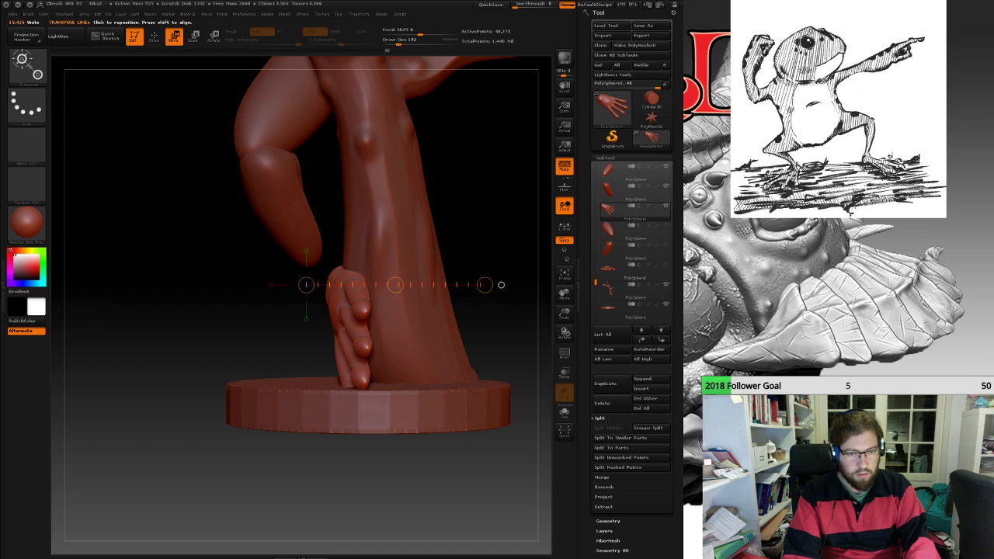
pyautogui.moveTo(287, 334); pyautogui.dragTo(248, 333)
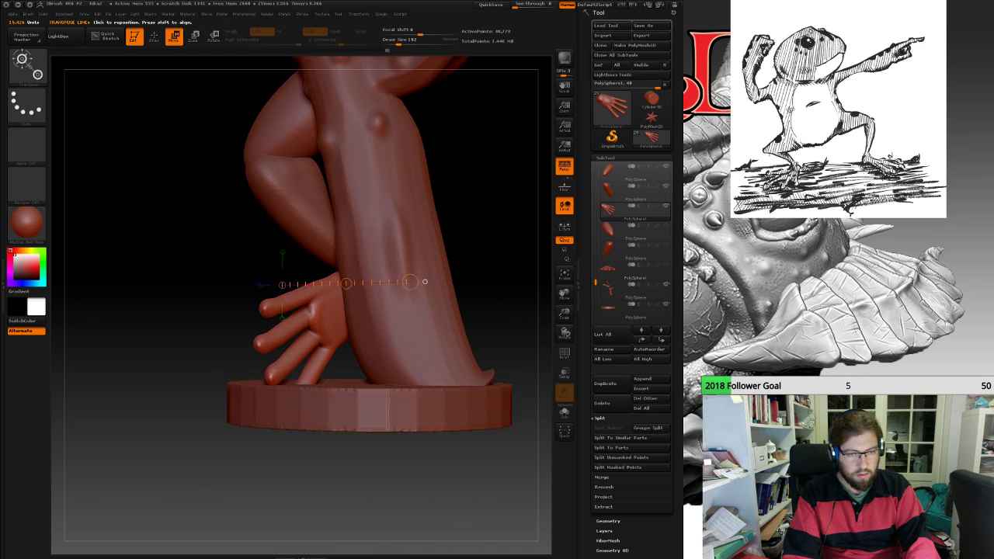
pyautogui.moveTo(425, 281); pyautogui.dragTo(417, 280)
pyautogui.keyDown('shift'); pyautogui.moveTo(362, 314); pyautogui.dragTo(362, 312); pyautogui.keyUp('shift')
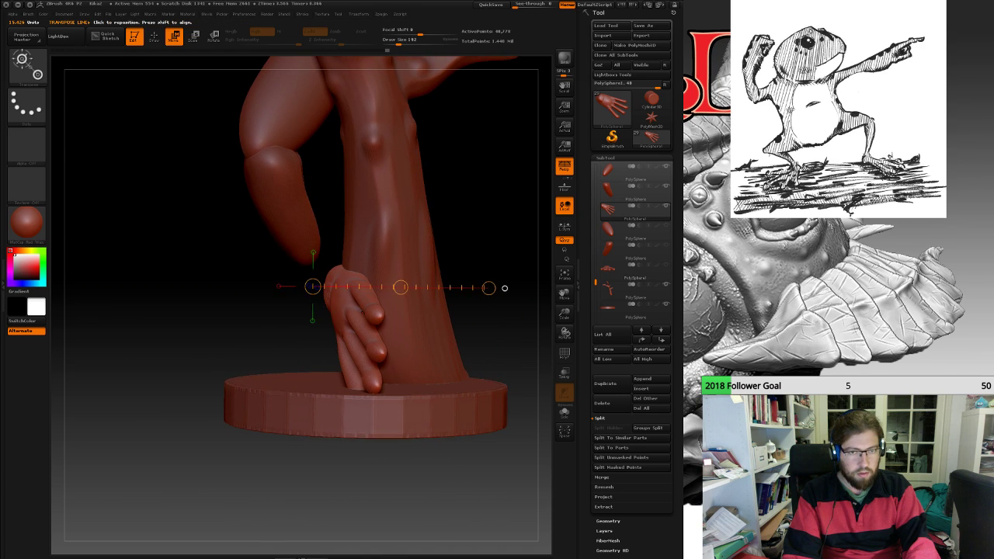
pyautogui.moveTo(366, 275)
pyautogui.keyDown('alt'); pyautogui.mouseDown()
pyautogui.moveTo(363, 364)
pyautogui.moveTo(358, 264)
pyautogui.moveTo(360, 299)
pyautogui.moveTo(360, 281)
pyautogui.mouseUp(); pyautogui.keyUp('alt')
# Select the upper leg subtool and swing its knee end inward toward the trunk with Transpose.
pyautogui.moveTo(430, 366); pyautogui.dragTo(347, 326)
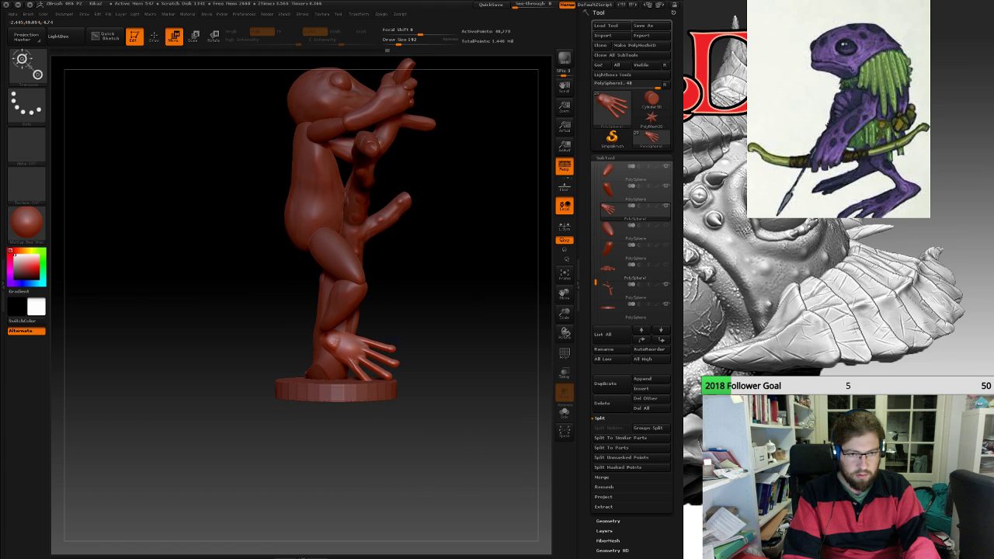
pyautogui.moveTo(466, 339); pyautogui.dragTo(427, 339)
pyautogui.click(635, 172)
pyautogui.moveTo(464, 309); pyautogui.dragTo(354, 333)
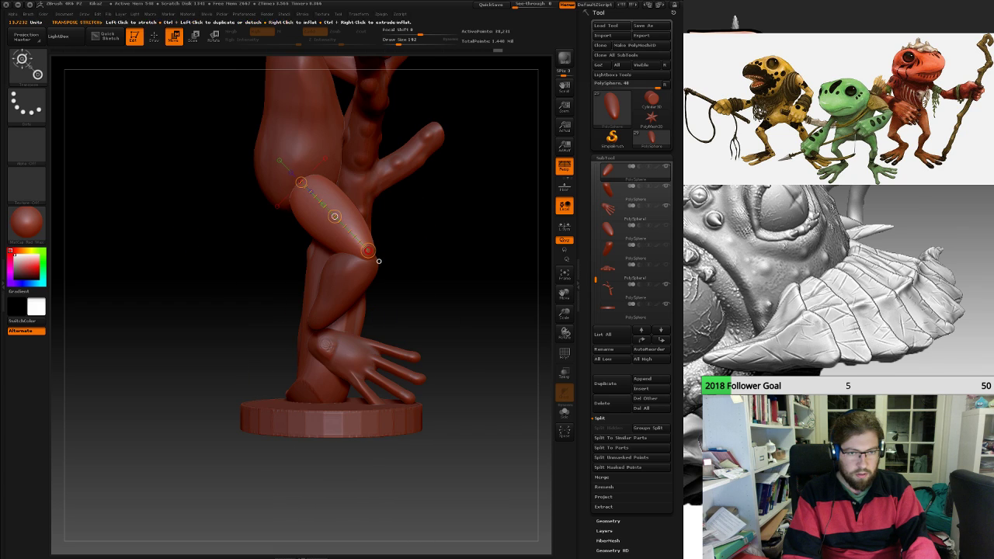
pyautogui.moveTo(385, 264); pyautogui.dragTo(311, 271)
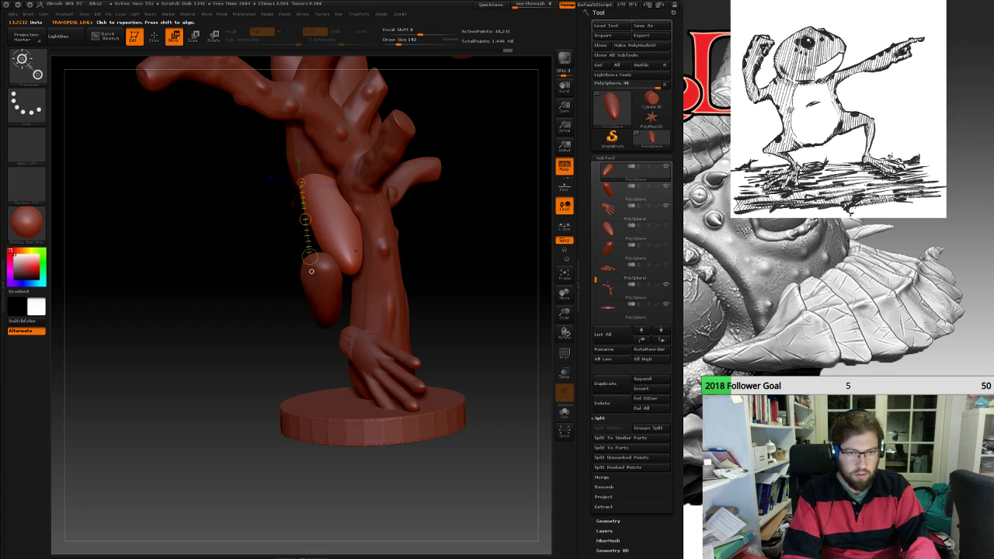
pyautogui.moveTo(311, 271); pyautogui.dragTo(353, 213)
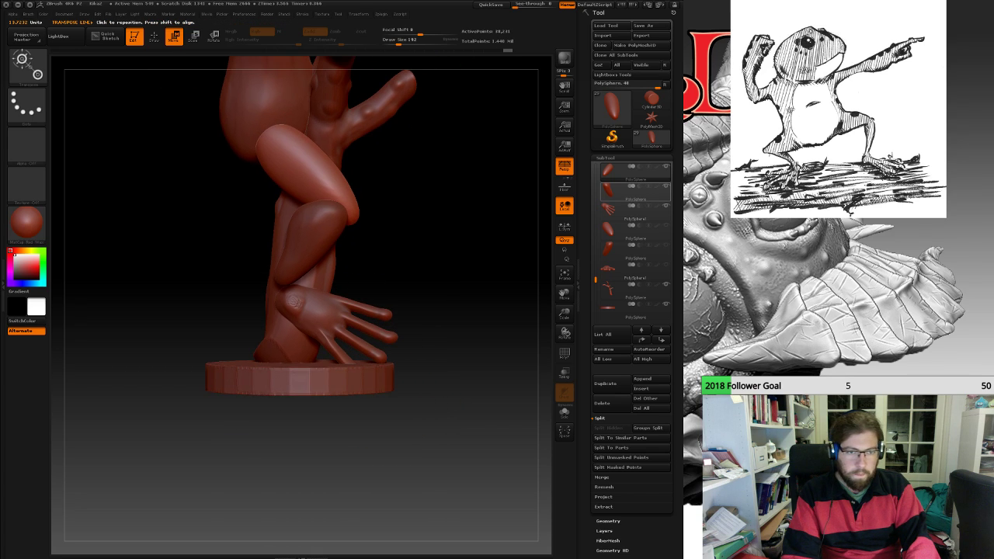
# Select the lower leg subtool and move it inward so it connects the knee to the foot.
pyautogui.keyDown('alt'); pyautogui.click(346, 212); pyautogui.keyUp('alt')
pyautogui.moveTo(347, 212); pyautogui.dragTo(297, 204, button='right')
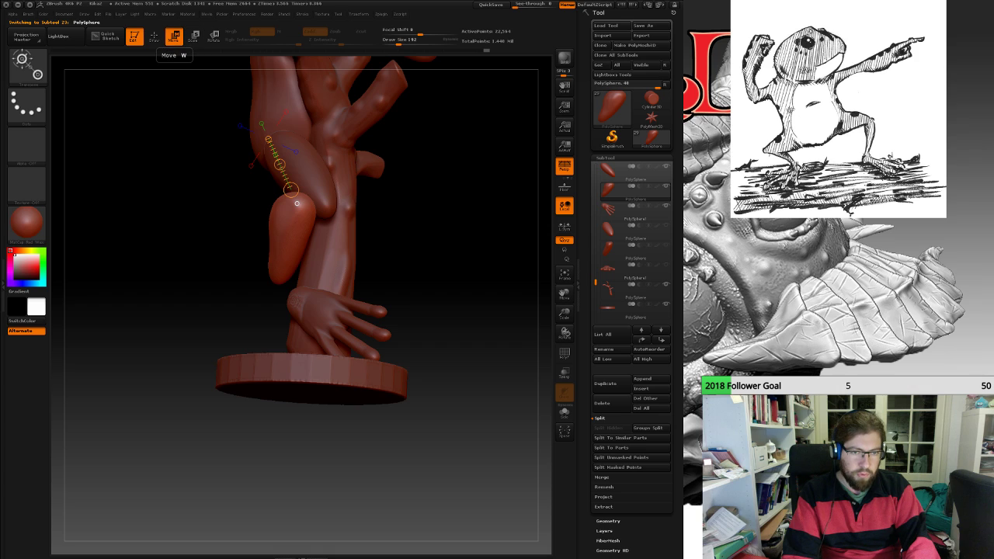
pyautogui.moveTo(292, 237); pyautogui.dragTo(349, 292)
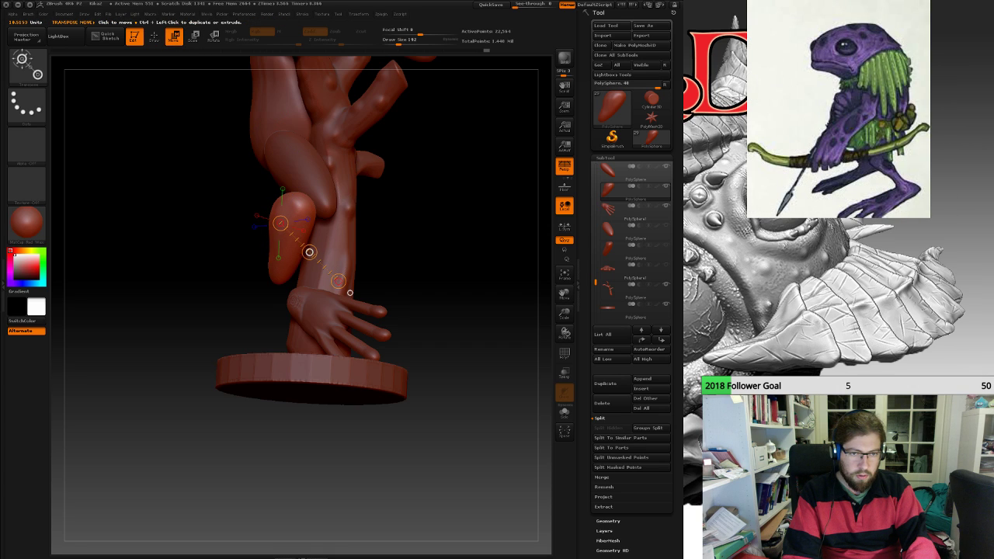
pyautogui.moveTo(309, 252); pyautogui.dragTo(332, 264)
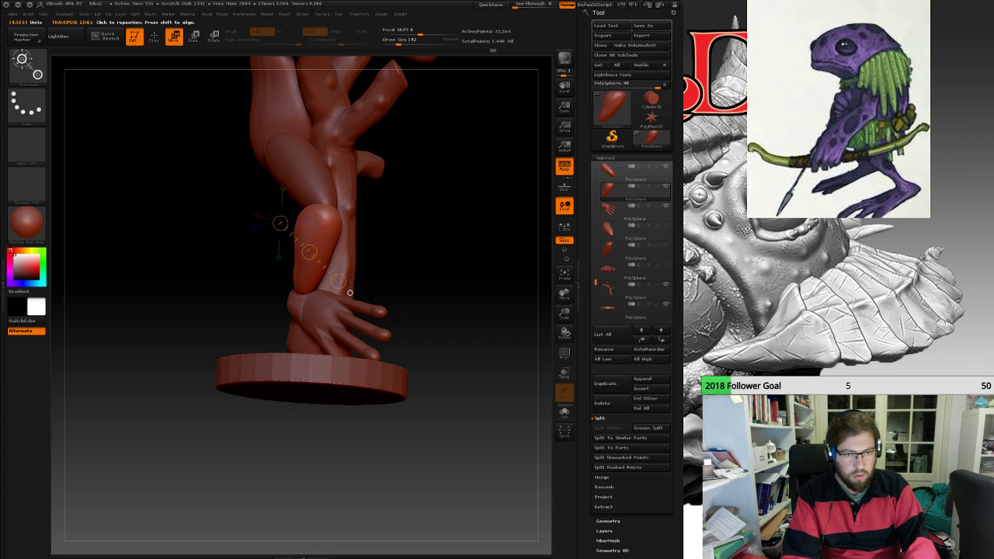
pyautogui.moveTo(466, 264); pyautogui.dragTo(380, 261)
pyautogui.moveTo(292, 255); pyautogui.dragTo(306, 253)
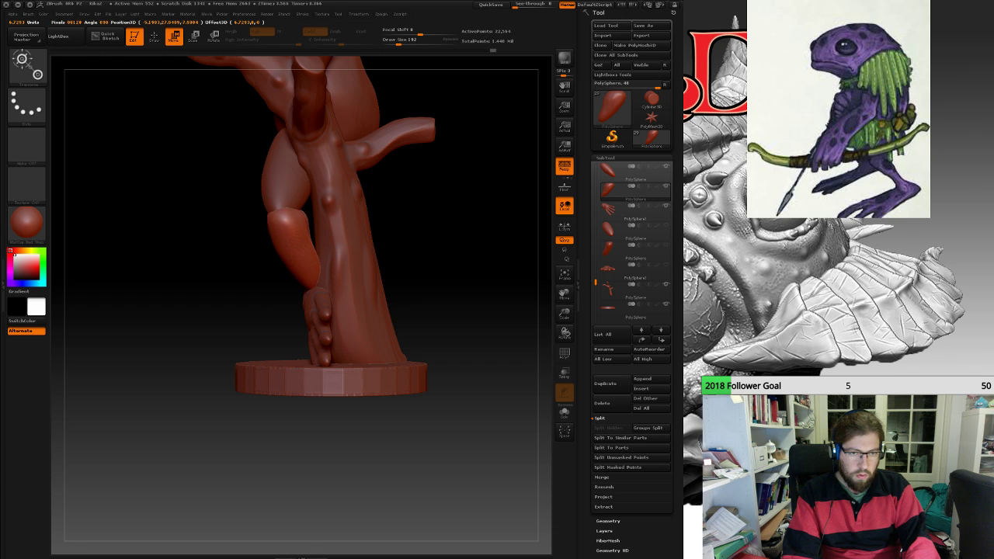
pyautogui.moveTo(419, 264); pyautogui.dragTo(512, 264)
pyautogui.moveTo(332, 270)
pyautogui.mouseDown()
pyautogui.moveTo(268, 260)
pyautogui.moveTo(376, 259)
pyautogui.moveTo(345, 257)
pyautogui.mouseUp()
# Select the foot subtool and adjust its height and side-view position to fit between the lower leg's end and the base.
pyautogui.click(635, 211)
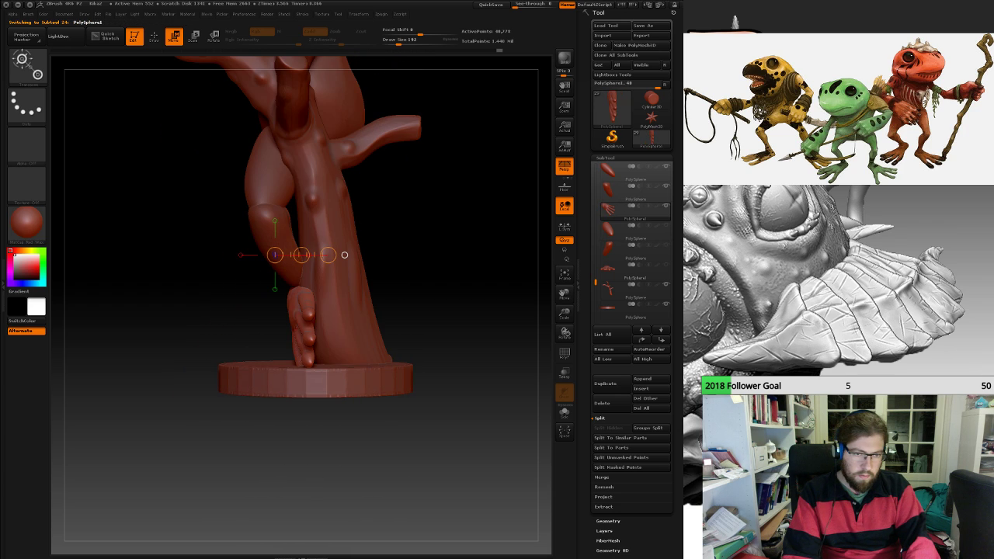
pyautogui.keyDown('shift'); pyautogui.moveTo(300, 213); pyautogui.dragTo(299, 206); pyautogui.keyUp('shift')
pyautogui.moveTo(300, 261); pyautogui.dragTo(306, 241)
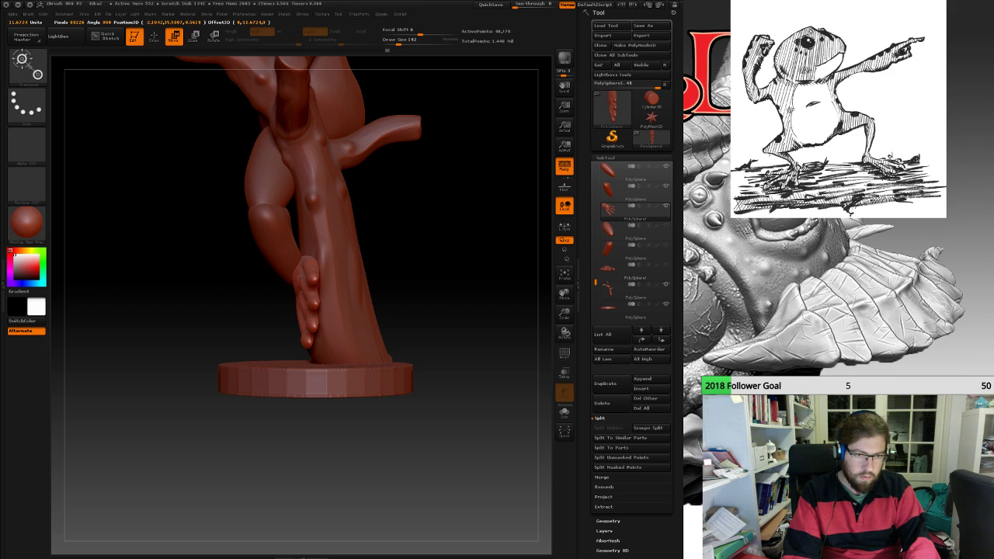
pyautogui.moveTo(404, 268); pyautogui.dragTo(494, 271)
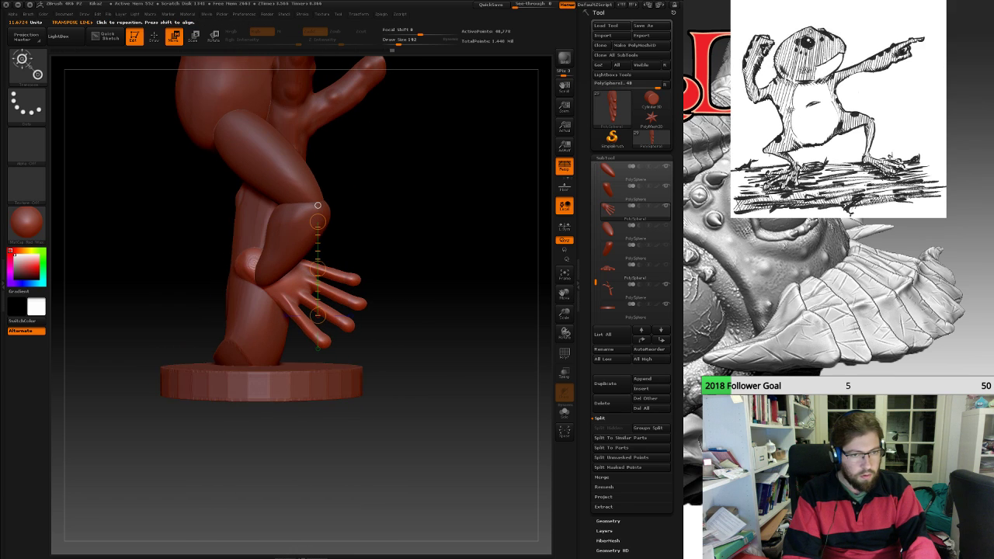
pyautogui.moveTo(278, 276); pyautogui.dragTo(287, 323)
pyautogui.moveTo(442, 268); pyautogui.dragTo(339, 278)
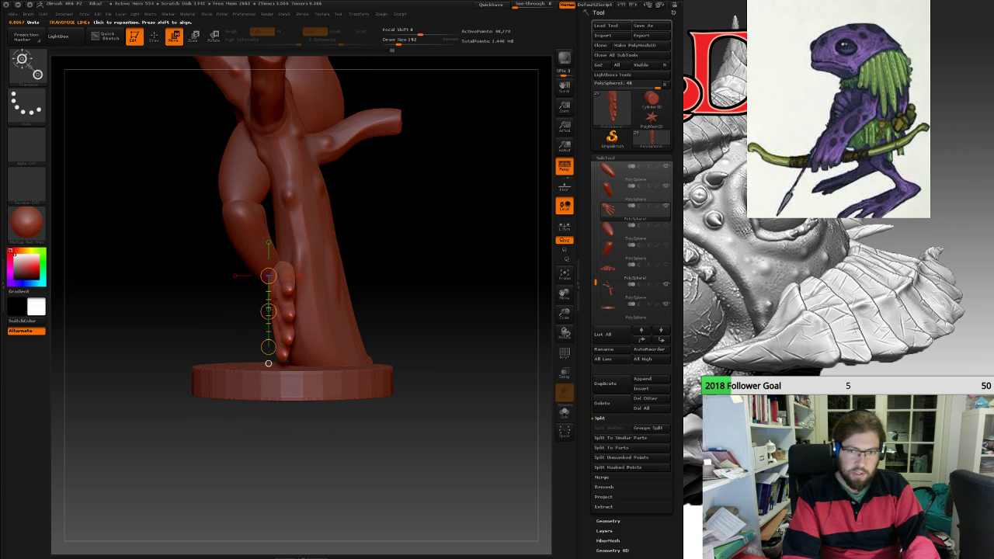
# Compare the lower leg and foot placement and move the foot outward from the trunk, in line with the lower leg.
pyautogui.click(626, 191)
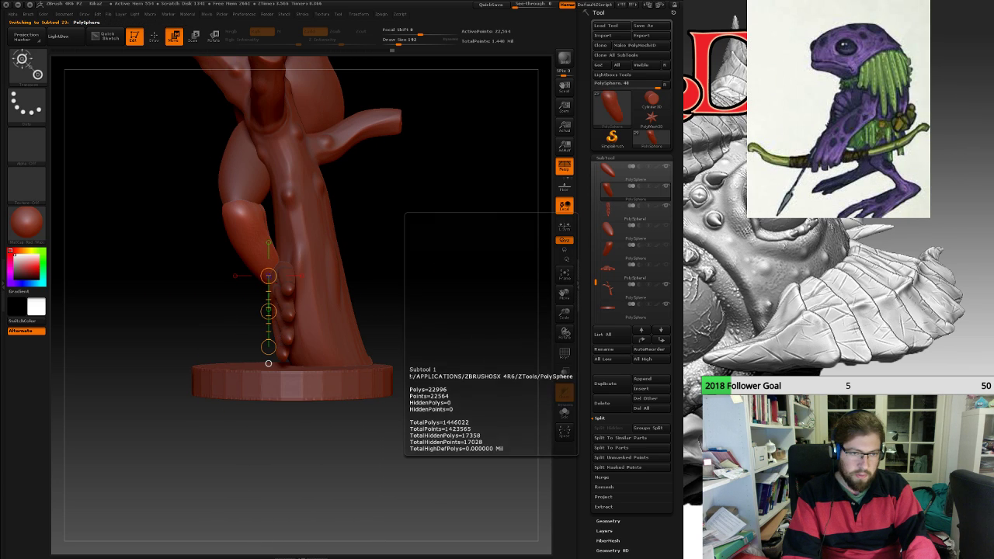
pyautogui.moveTo(235, 203); pyautogui.dragTo(271, 291)
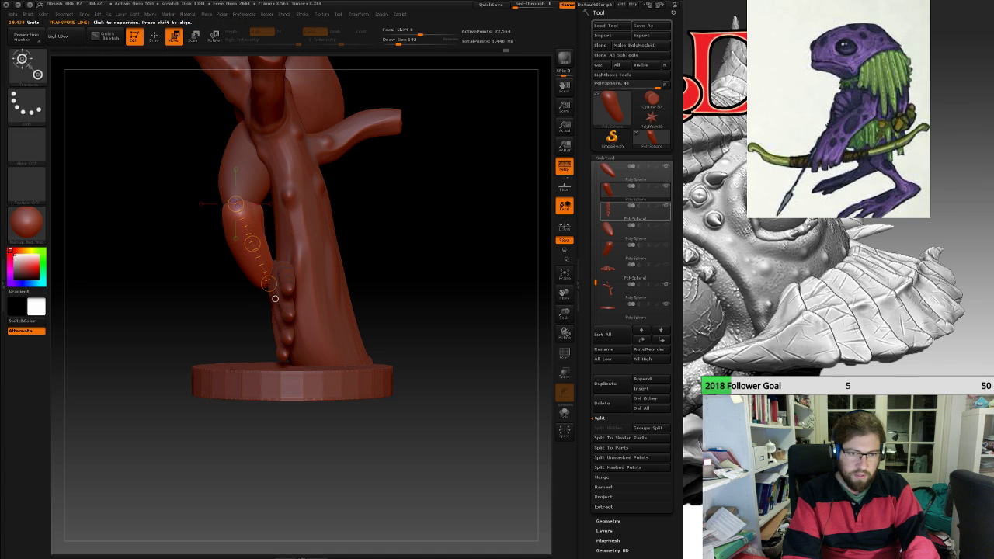
pyautogui.keyDown('alt'); pyautogui.click(275, 298); pyautogui.keyUp('alt')
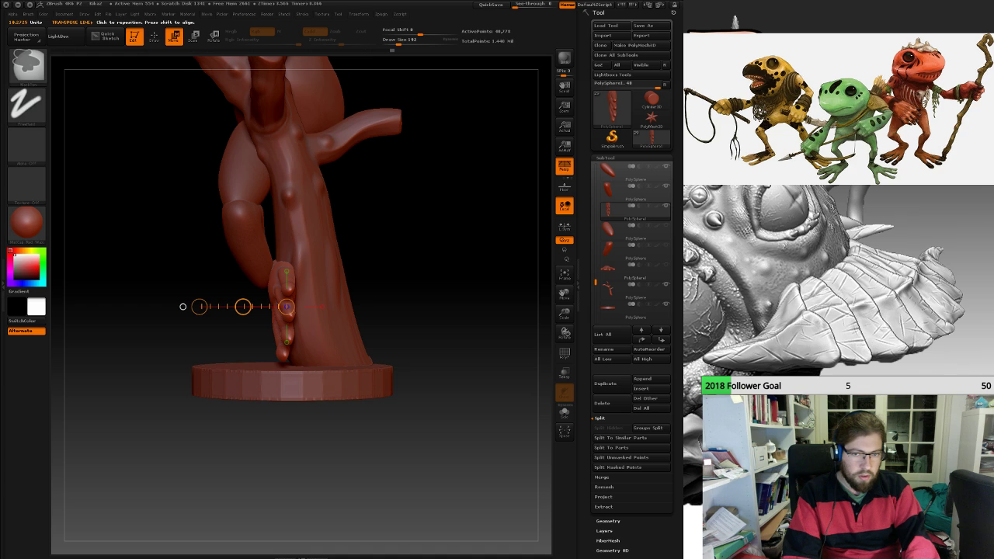
pyautogui.hotkey('ctrl', 'z')
pyautogui.hotkey('ctrl', 'shift', 'z')
pyautogui.keyDown('alt'); pyautogui.click(254, 257); pyautogui.keyUp('alt')
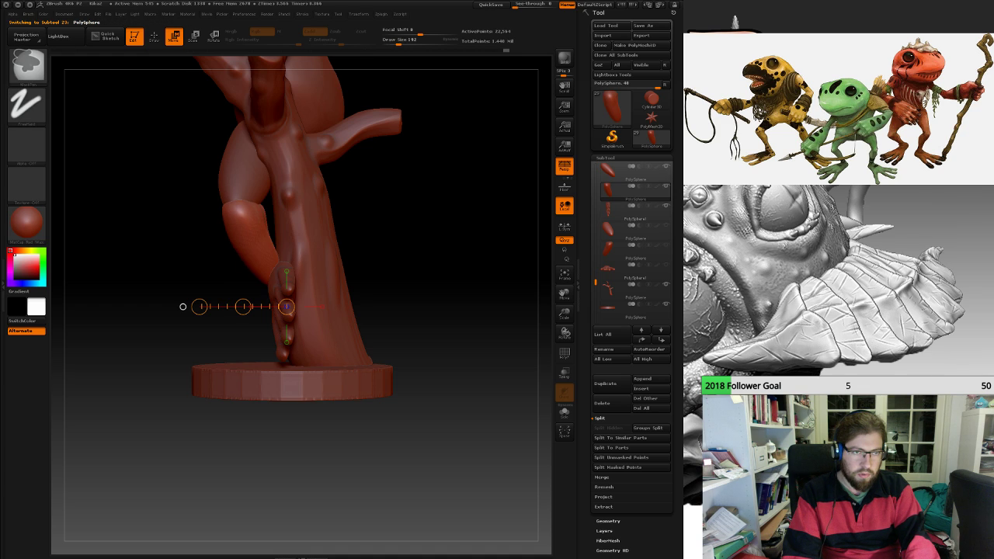
pyautogui.hotkey('ctrl', 'shift', 'z')
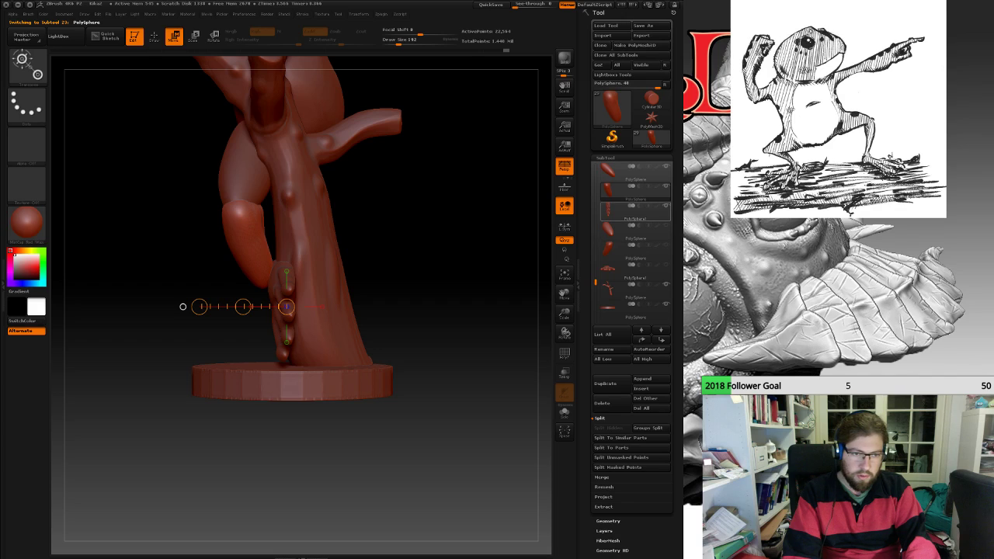
pyautogui.press('Down')
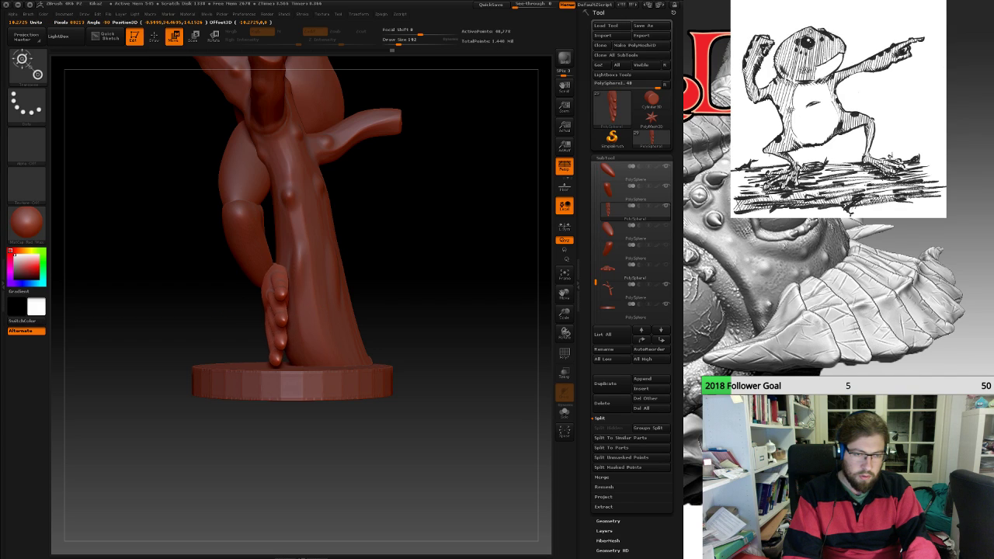
# Hide the round base and adjust the foot's sideways position against the trunk from below.
pyautogui.moveTo(170, 458); pyautogui.dragTo(146, 466)
pyautogui.moveTo(219, 97)
pyautogui.mouseDown()
pyautogui.moveTo(222, 241)
pyautogui.moveTo(221, 78)
pyautogui.mouseUp()
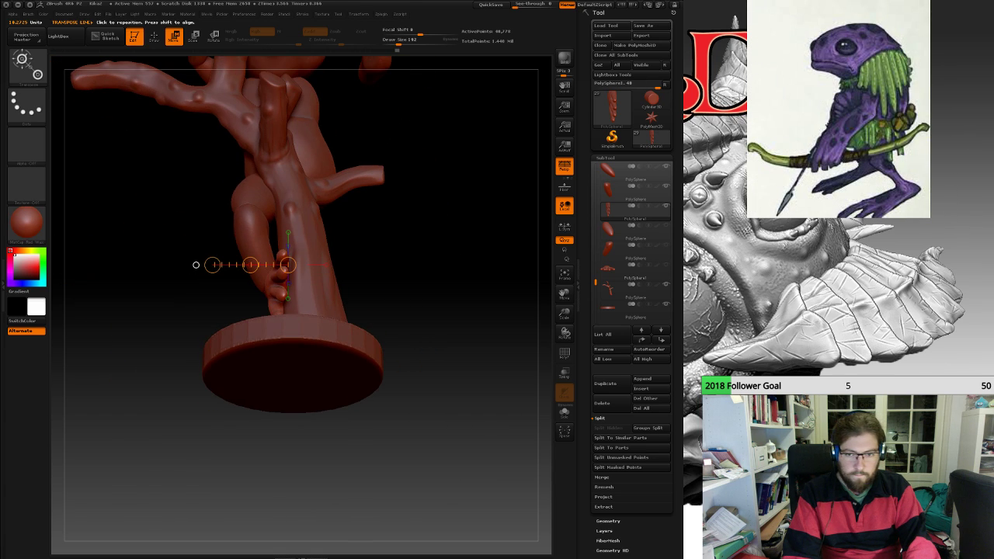
pyautogui.click(667, 304)
pyautogui.moveTo(482, 342); pyautogui.dragTo(434, 208)
pyautogui.moveTo(443, 311); pyautogui.dragTo(404, 287)
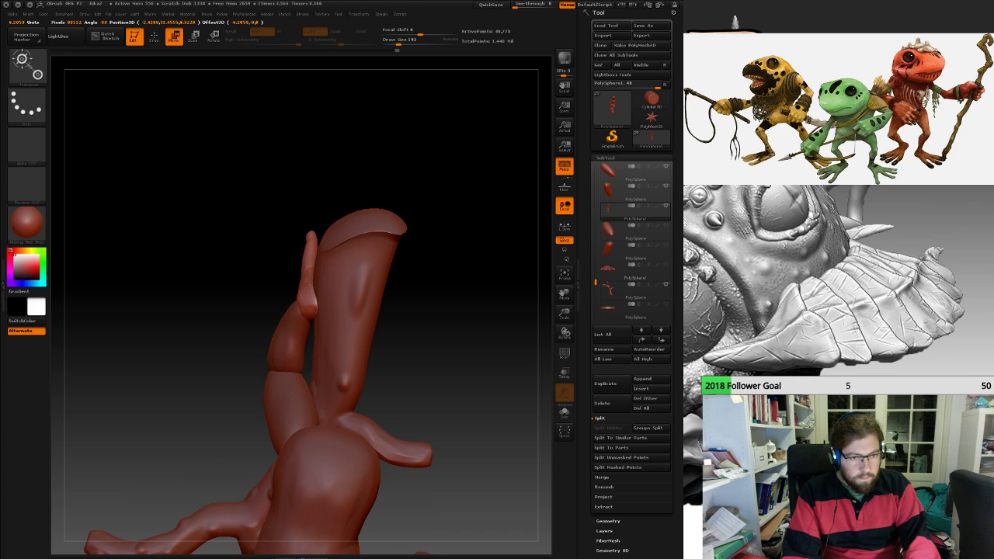
pyautogui.moveTo(404, 287); pyautogui.dragTo(442, 455)
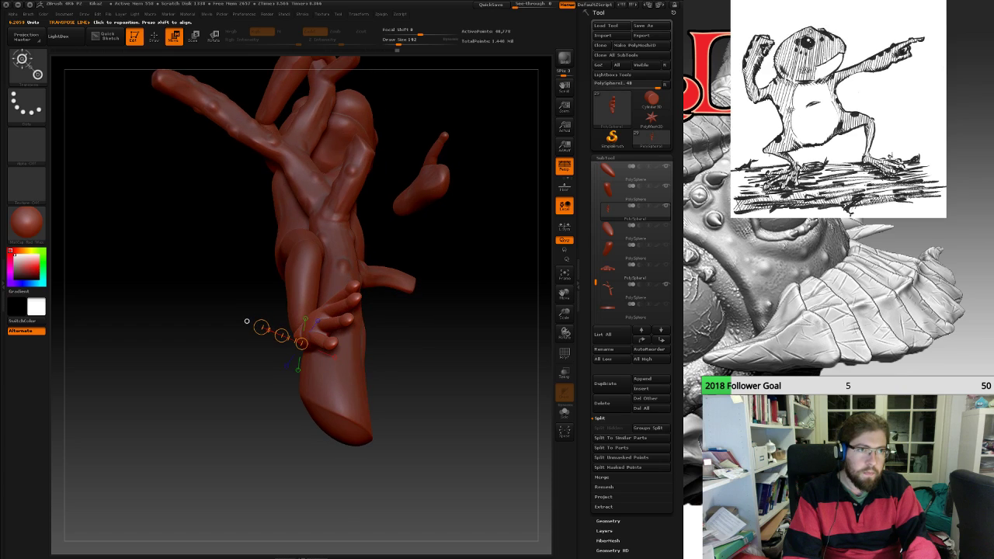
# Try to pull the foot's heel backward past the ankle with the Move brush.
pyautogui.click(158, 37)
pyautogui.moveTo(186, 310)
pyautogui.mouseDown()
pyautogui.moveTo(283, 334)
pyautogui.moveTo(309, 322)
pyautogui.mouseUp()
pyautogui.press('space')
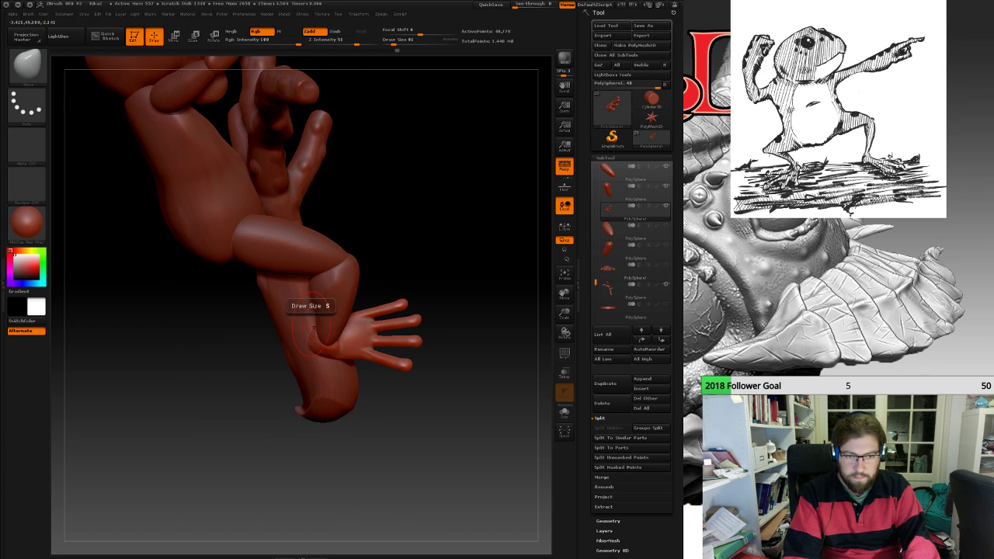
pyautogui.moveTo(311, 308)
pyautogui.keyDown('alt'); pyautogui.mouseDown(button='right')
pyautogui.moveTo(361, 308)
pyautogui.moveTo(404, 337)
pyautogui.moveTo(357, 299)
pyautogui.mouseUp(button='right'); pyautogui.keyUp('alt')
pyautogui.moveTo(244, 321); pyautogui.dragTo(223, 312)
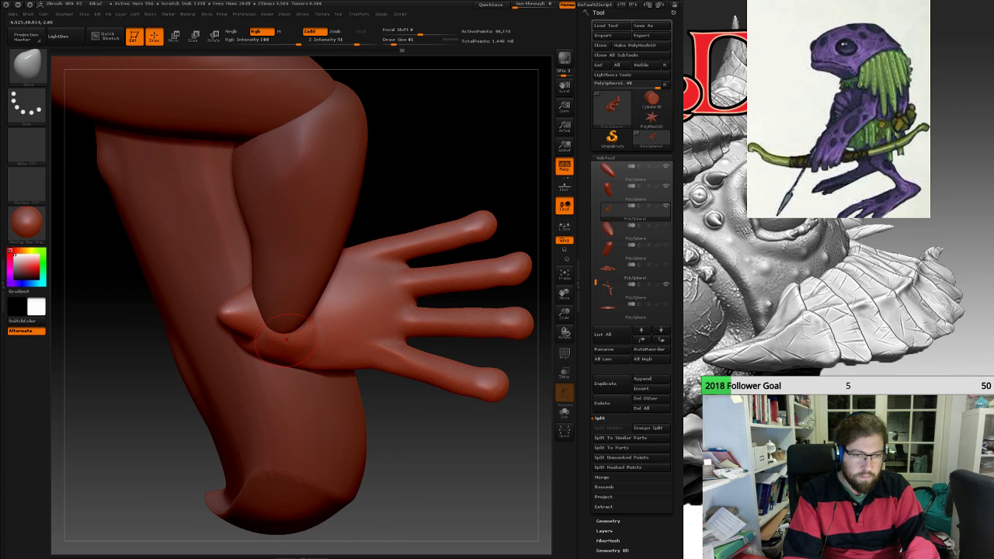
pyautogui.hotkey('ctrl', 'z')
# Mask the foot's heel around the ankle and turn on transparency to see the foot through the trunk.
pyautogui.press('space')
pyautogui.moveTo(285, 339)
pyautogui.mouseDown()
pyautogui.moveTo(295, 339)
pyautogui.moveTo(271, 330)
pyautogui.mouseUp()
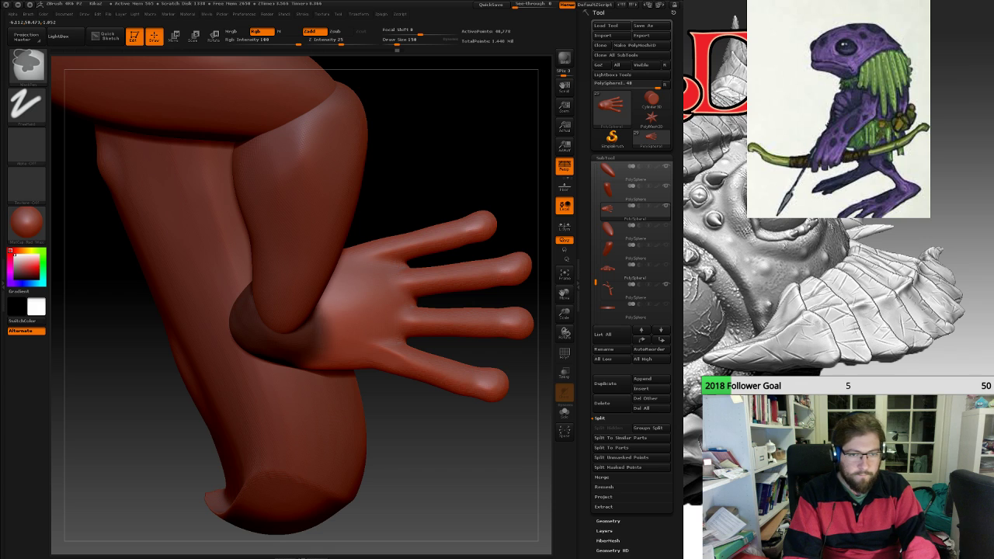
pyautogui.moveTo(299, 366); pyautogui.dragTo(279, 330, button='right')
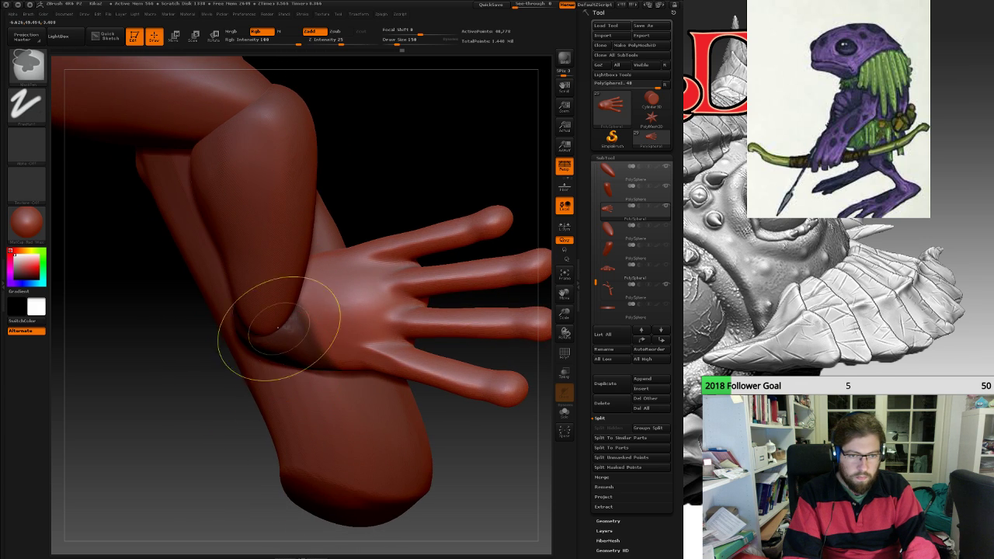
pyautogui.keyDown('ctrl'); pyautogui.moveTo(280, 326); pyautogui.dragTo(288, 302); pyautogui.keyUp('ctrl')
pyautogui.moveTo(283, 365); pyautogui.dragTo(261, 334, button='right')
pyautogui.click(560, 374)
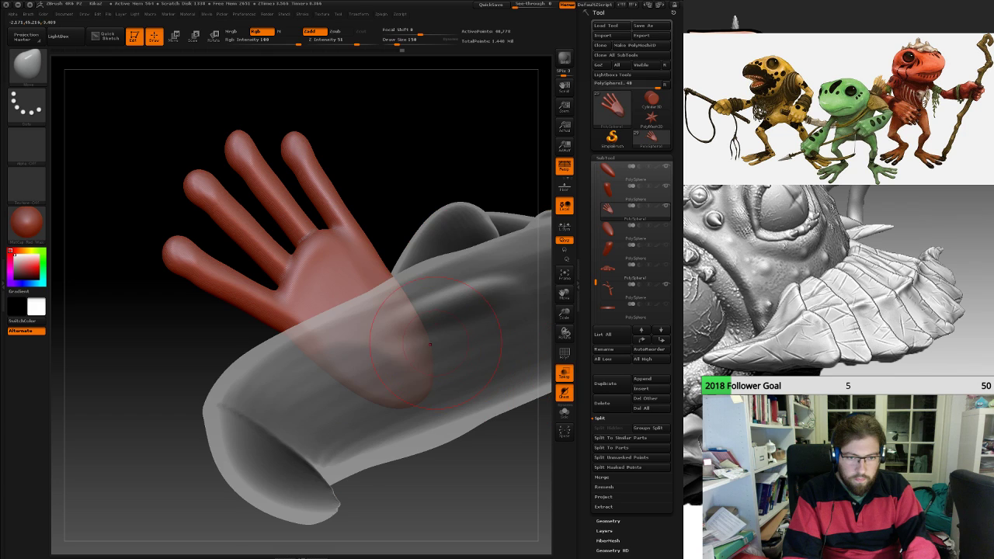
# Extend the mask over the foot's heel and ankle and soften its edge, leaving the toes unmasked.
pyautogui.keyDown('ctrl'); pyautogui.moveTo(408, 342); pyautogui.dragTo(349, 327); pyautogui.keyUp('ctrl')
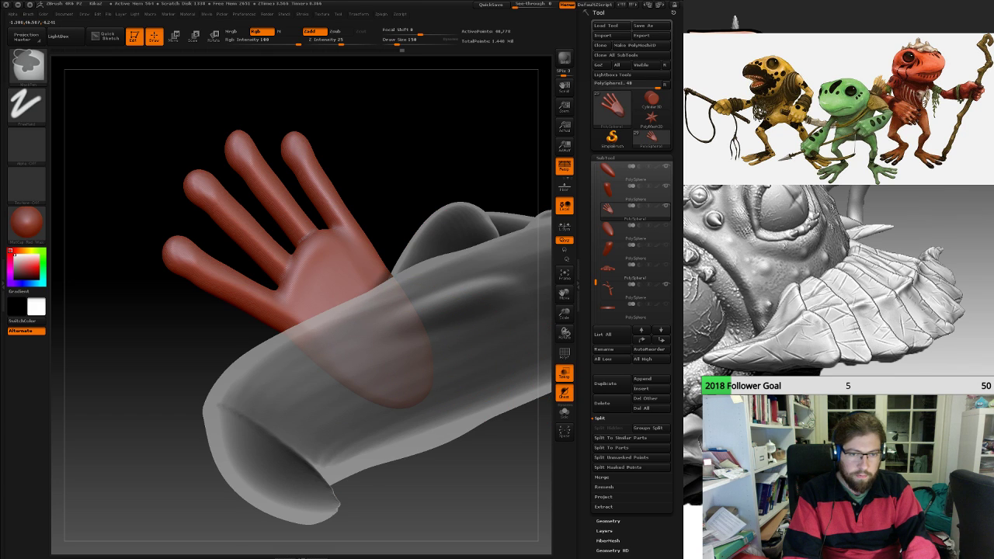
pyautogui.moveTo(344, 394)
pyautogui.mouseDown(button='right')
pyautogui.moveTo(221, 322)
pyautogui.moveTo(218, 226)
pyautogui.moveTo(124, 303)
pyautogui.moveTo(195, 311)
pyautogui.mouseUp(button='right')
pyautogui.moveTo(363, 332)
pyautogui.keyDown('alt'); pyautogui.mouseDown(button='right')
pyautogui.moveTo(330, 285)
pyautogui.moveTo(412, 349)
pyautogui.moveTo(437, 295)
pyautogui.moveTo(412, 299)
pyautogui.moveTo(372, 372)
pyautogui.moveTo(412, 388)
pyautogui.moveTo(341, 342)
pyautogui.mouseUp(button='right'); pyautogui.keyUp('alt')
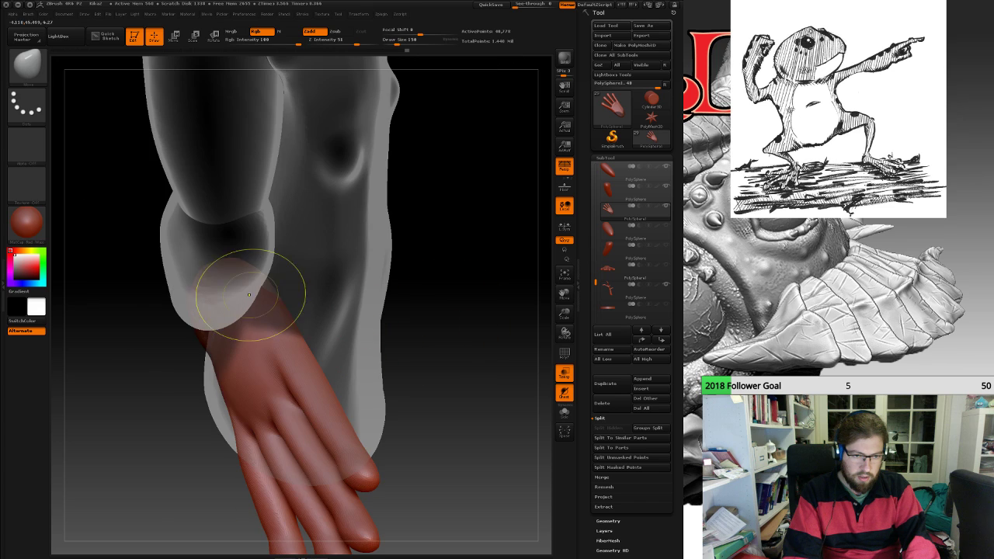
pyautogui.keyDown('ctrl'); pyautogui.click(219, 294); pyautogui.keyUp('ctrl')
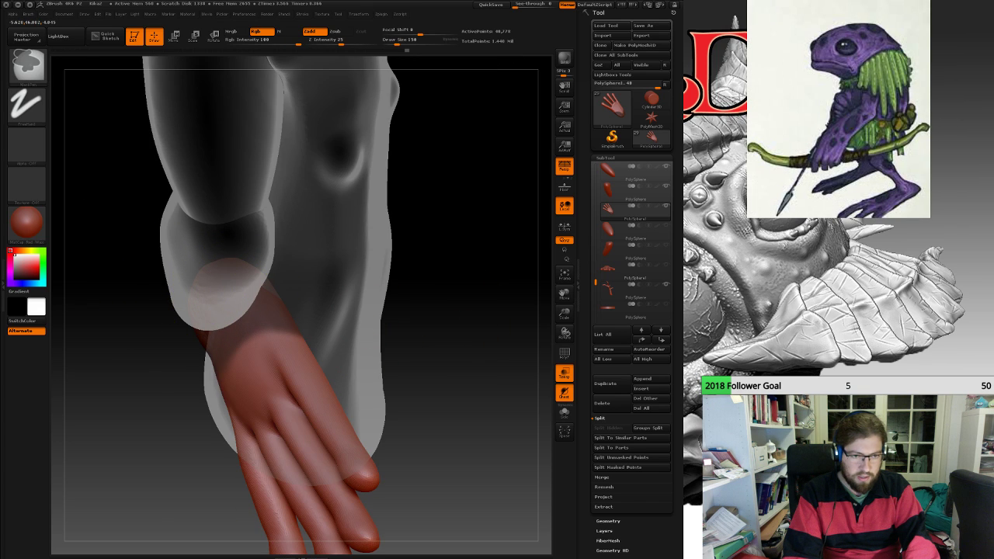
pyautogui.moveTo(355, 265)
pyautogui.mouseDown(button='right')
pyautogui.moveTo(237, 264)
pyautogui.moveTo(272, 271)
pyautogui.moveTo(326, 311)
pyautogui.moveTo(334, 260)
pyautogui.moveTo(322, 314)
pyautogui.moveTo(260, 311)
pyautogui.moveTo(310, 342)
pyautogui.moveTo(324, 410)
pyautogui.moveTo(340, 291)
pyautogui.mouseUp(button='right')
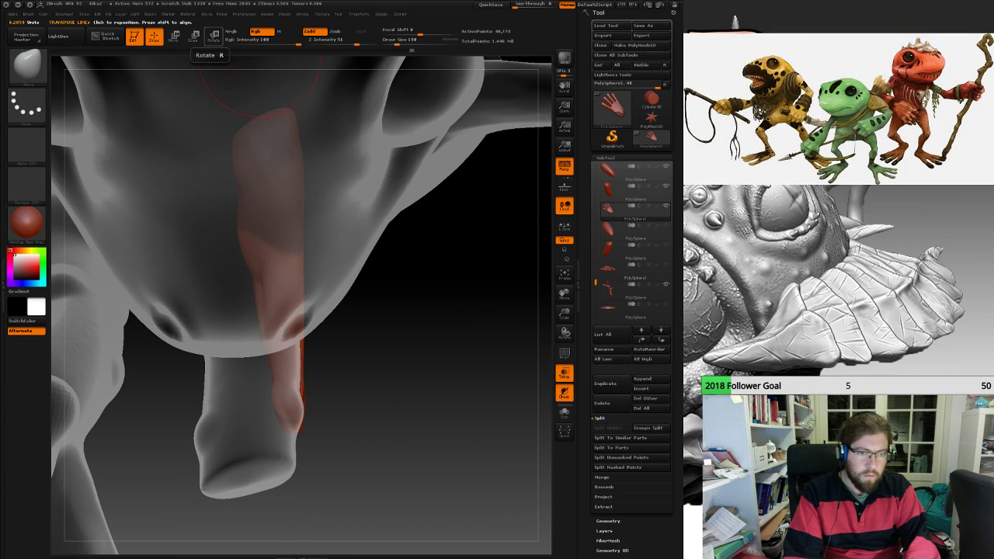
# Rotate the unmasked front of the foot sideways at the ankle and nudge it slightly back toward the trunk.
pyautogui.click(212, 36)
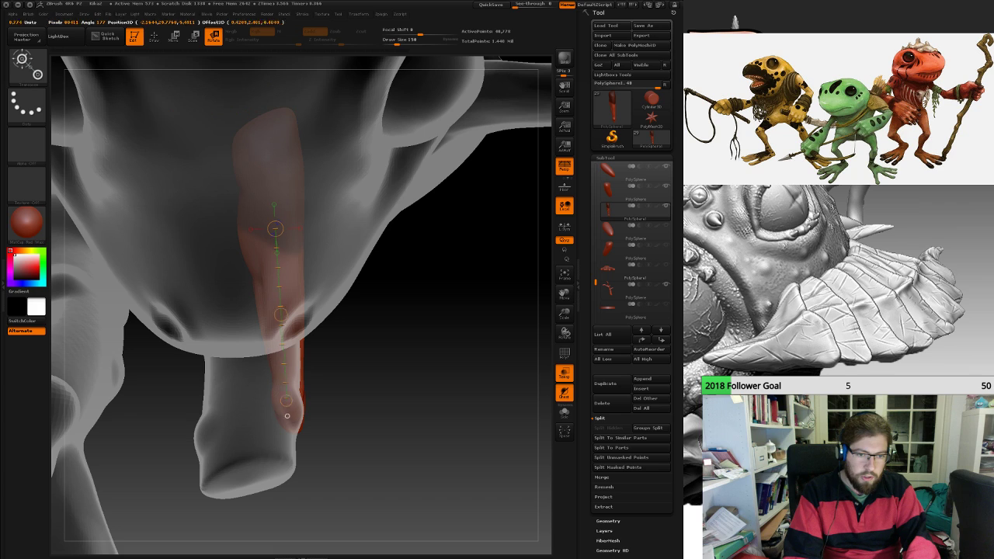
pyautogui.moveTo(290, 434); pyautogui.dragTo(366, 408)
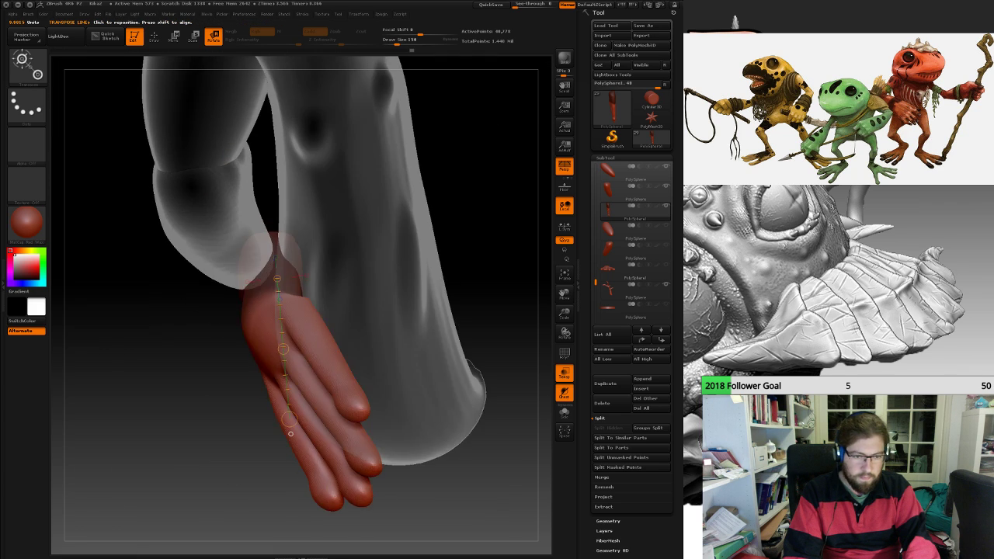
pyautogui.moveTo(290, 434)
pyautogui.mouseDown(button='right')
pyautogui.moveTo(291, 466)
pyautogui.moveTo(295, 426)
pyautogui.moveTo(290, 435)
pyautogui.mouseUp(button='right')
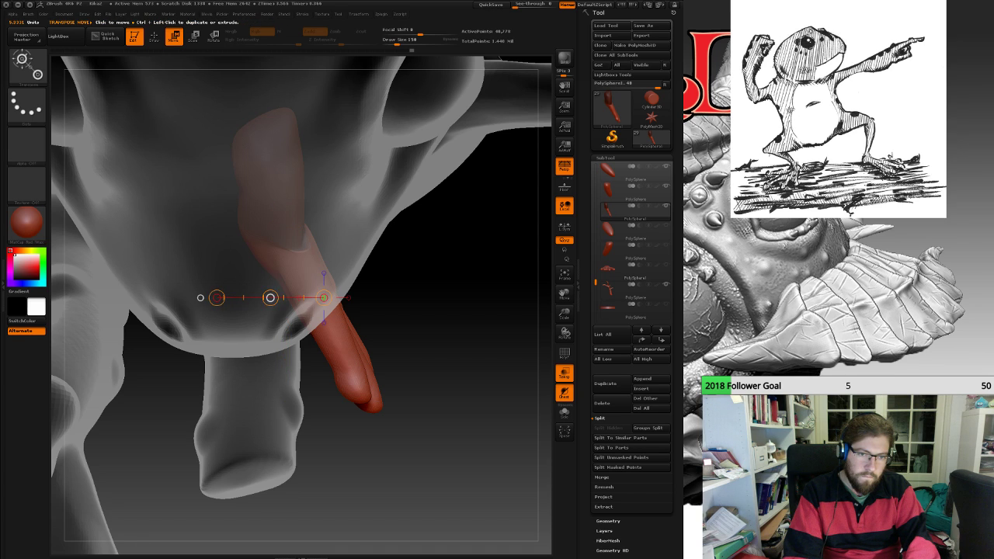
pyautogui.moveTo(270, 297); pyautogui.dragTo(261, 298)
pyautogui.moveTo(290, 434); pyautogui.dragTo(350, 366, button='right')
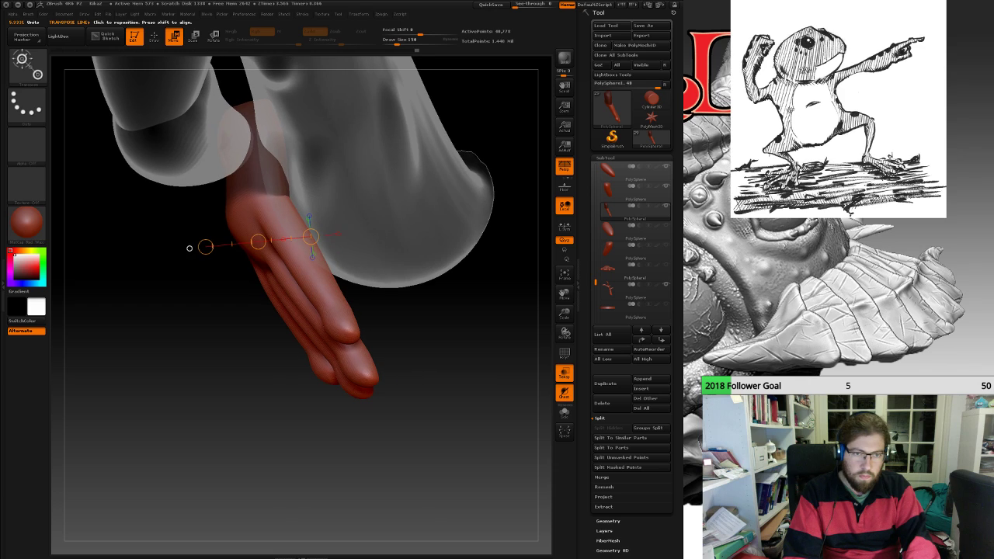
# Clear the mask and move the whole foot back and slightly up so the heel extends behind the lower leg.
pyautogui.keyDown('ctrl'); pyautogui.moveTo(406, 337); pyautogui.dragTo(434, 403); pyautogui.keyUp('ctrl')
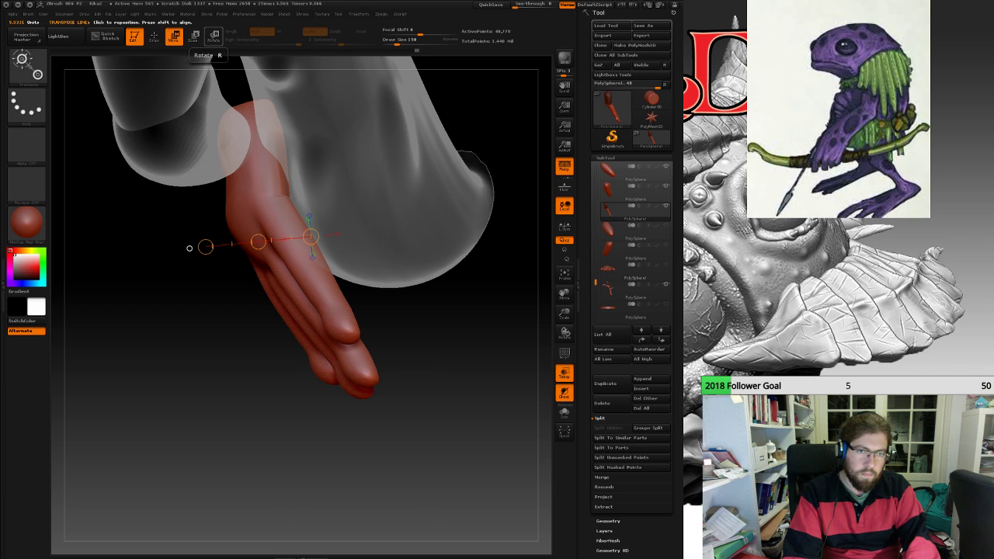
pyautogui.moveTo(189, 248)
pyautogui.mouseDown()
pyautogui.moveTo(272, 203)
pyautogui.moveTo(313, 109)
pyautogui.moveTo(337, 103)
pyautogui.moveTo(398, 145)
pyautogui.mouseUp()
pyautogui.click(174, 35)
pyautogui.moveTo(306, 193); pyautogui.dragTo(132, 172)
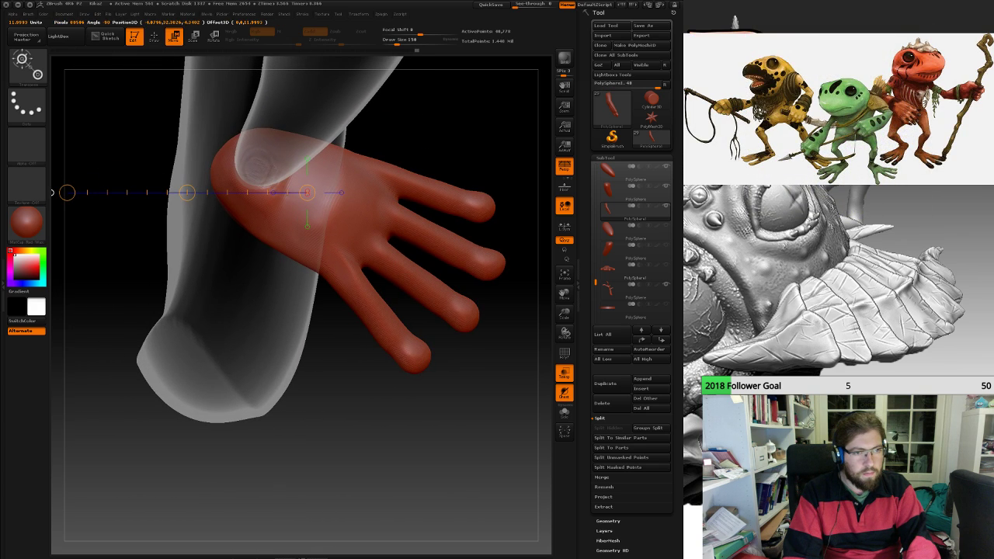
pyautogui.moveTo(186, 193); pyautogui.dragTo(149, 177)
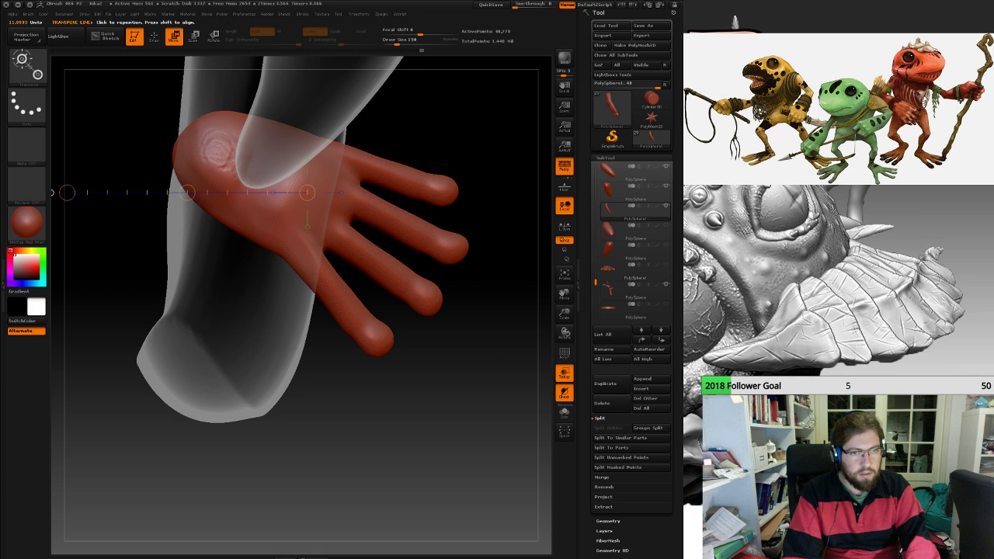
pyautogui.moveTo(435, 388); pyautogui.dragTo(312, 424)
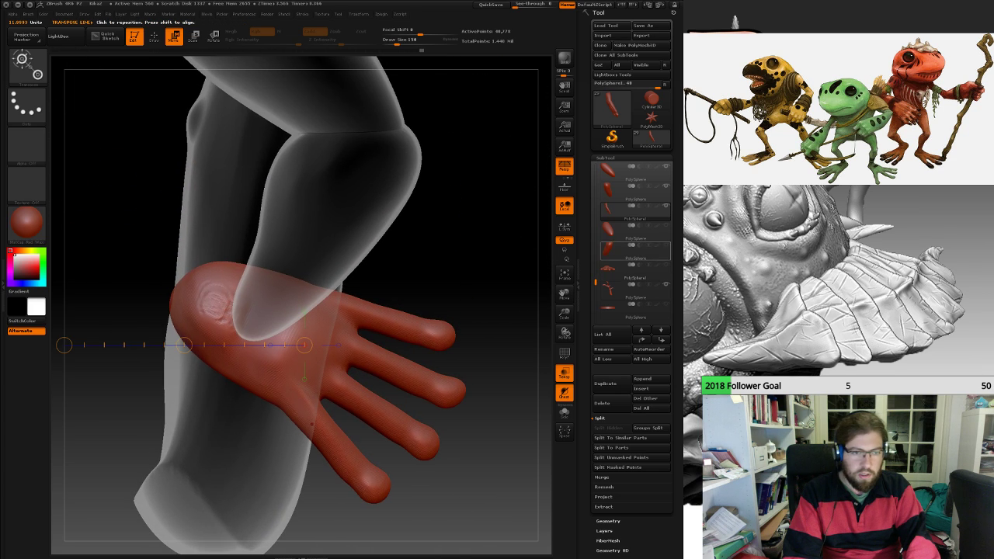
# Rotate the lower leg about the knee so its lower end meets the foot's heel.
pyautogui.click(635, 192)
pyautogui.click(213, 37)
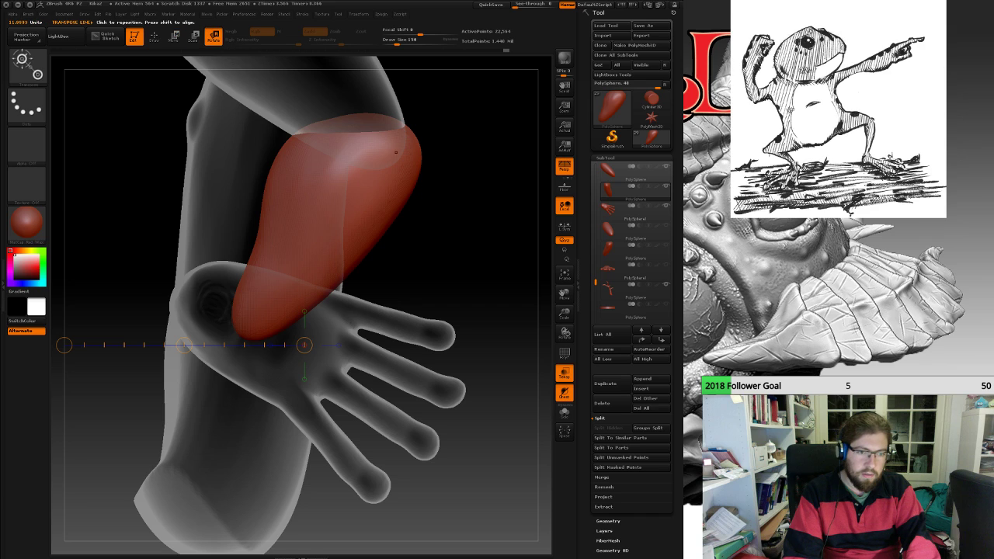
pyautogui.moveTo(247, 322); pyautogui.dragTo(219, 299)
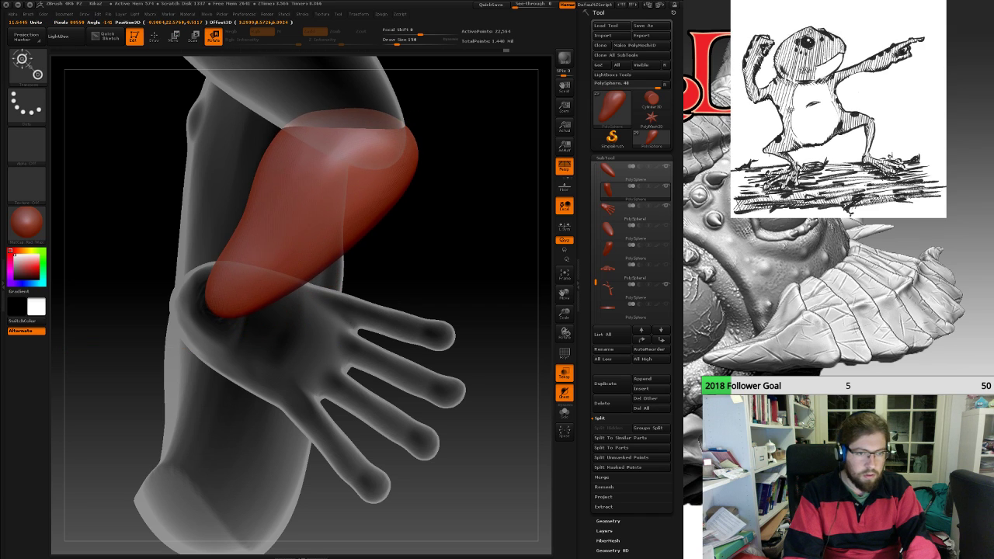
pyautogui.moveTo(238, 332); pyautogui.dragTo(243, 334)
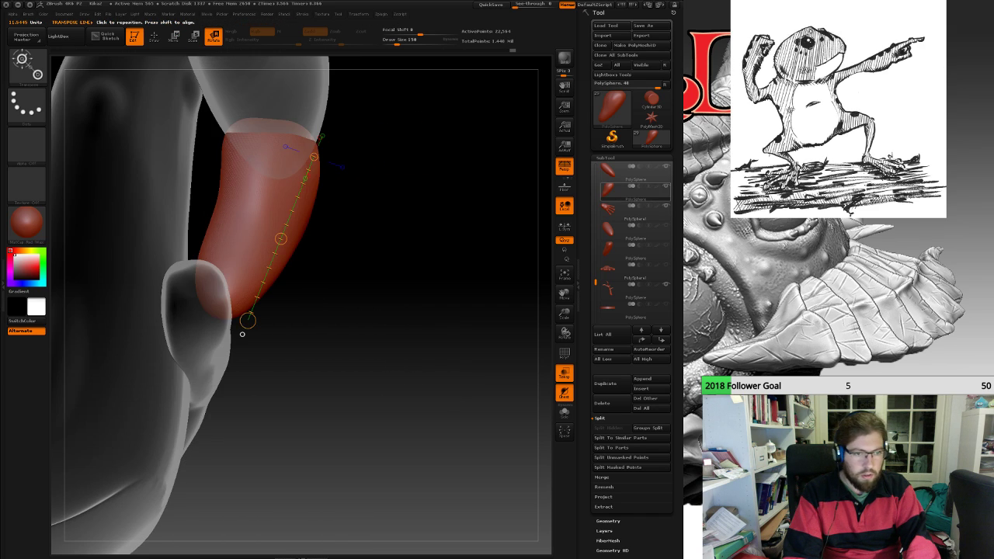
# Reselect the foot and adjust its position so the heel lines up with the end of the lower leg.
pyautogui.click(635, 211)
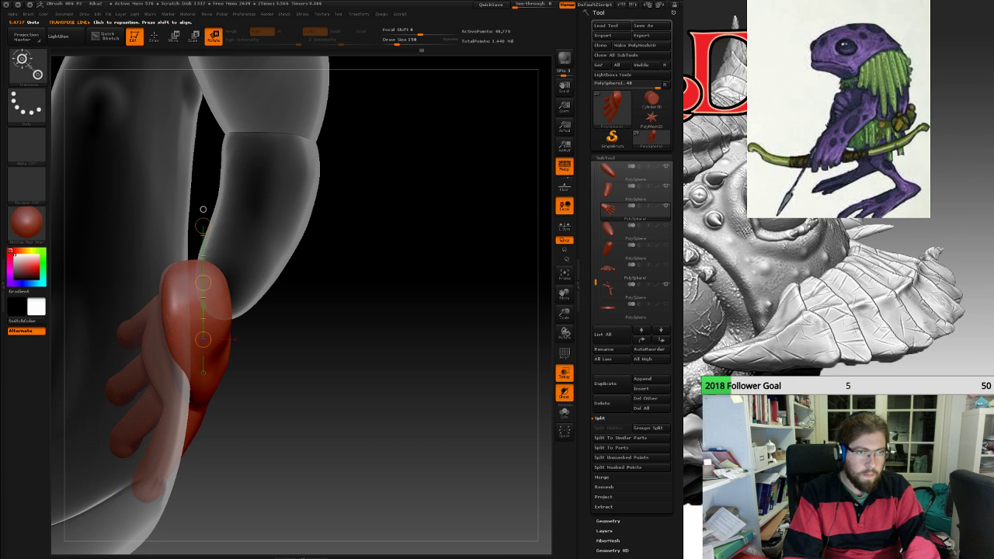
pyautogui.moveTo(204, 283); pyautogui.dragTo(199, 271)
pyautogui.moveTo(373, 372); pyautogui.dragTo(280, 435)
pyautogui.moveTo(238, 278)
pyautogui.mouseDown()
pyautogui.moveTo(225, 275)
pyautogui.moveTo(210, 300)
pyautogui.mouseUp()
pyautogui.moveTo(210, 299)
pyautogui.keyDown('ctrl'); pyautogui.mouseDown(button='right')
pyautogui.moveTo(197, 308)
pyautogui.moveTo(232, 423)
pyautogui.mouseUp(button='right'); pyautogui.keyUp('ctrl')
pyautogui.press('q')
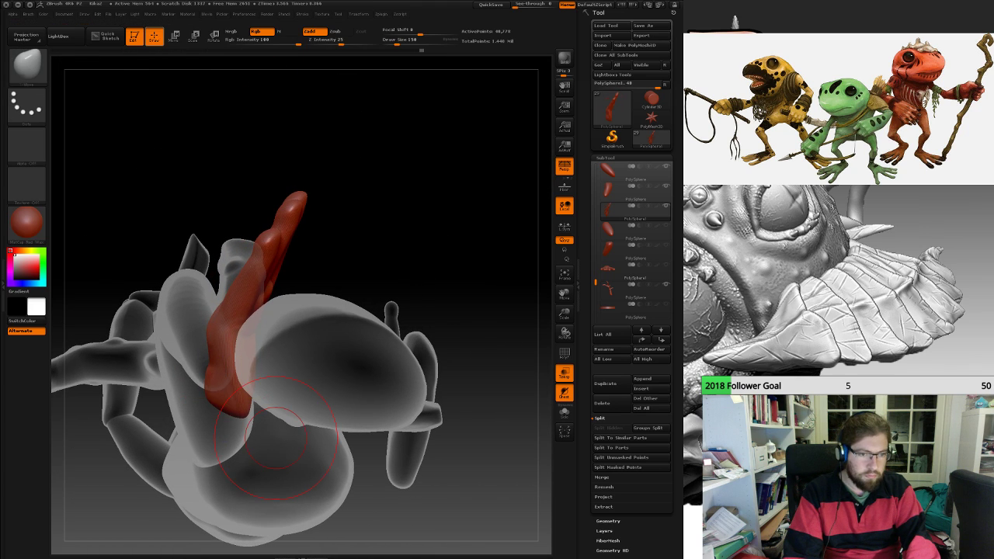
# Mask the foot's heel and ankle where it meets the lower leg, and examine the foot from several sides.
pyautogui.moveTo(286, 441); pyautogui.dragTo(333, 291)
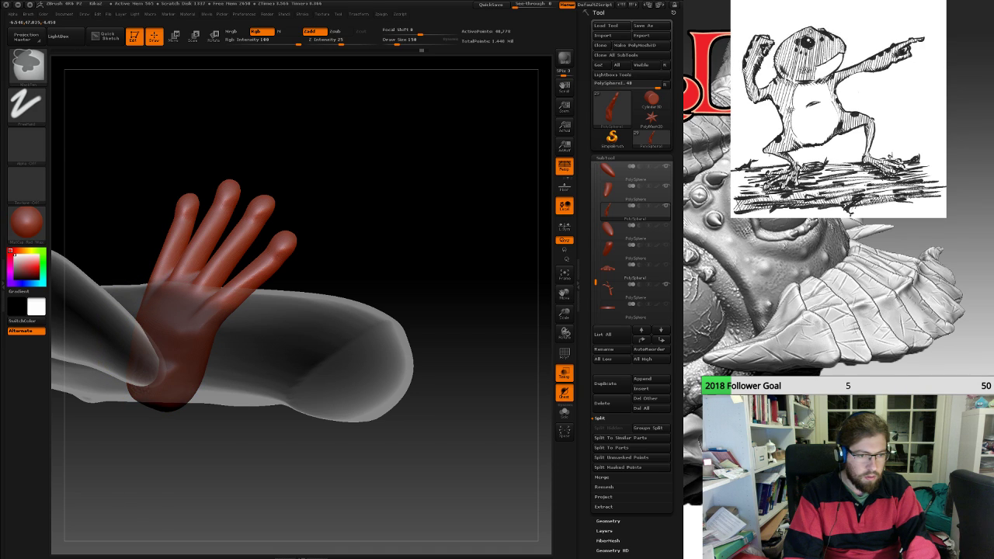
pyautogui.moveTo(65, 402); pyautogui.dragTo(170, 356)
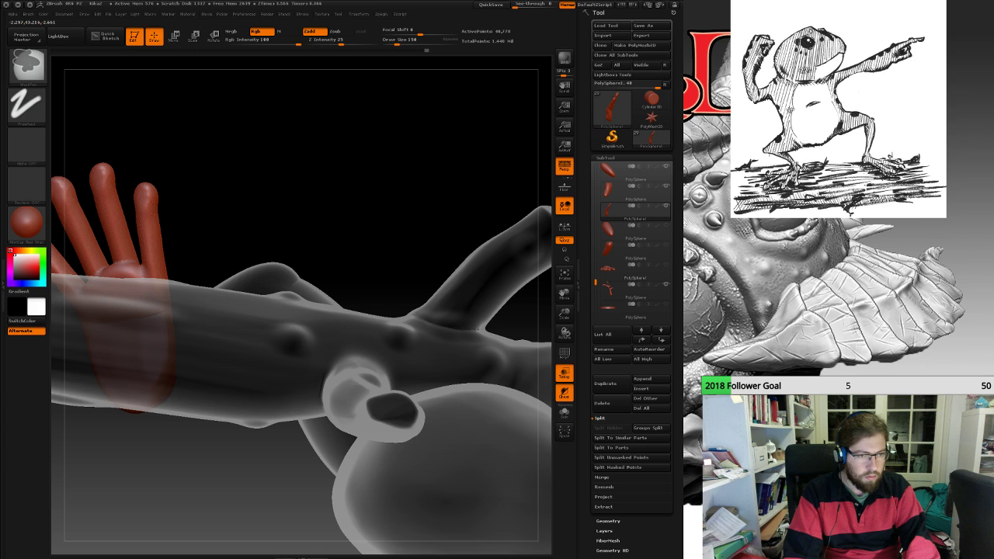
pyautogui.moveTo(214, 333)
pyautogui.mouseDown()
pyautogui.moveTo(132, 341)
pyautogui.moveTo(74, 334)
pyautogui.mouseUp()
pyautogui.moveTo(349, 356); pyautogui.dragTo(322, 360)
pyautogui.moveTo(357, 247)
pyautogui.mouseDown()
pyautogui.moveTo(256, 260)
pyautogui.moveTo(279, 342)
pyautogui.moveTo(334, 411)
pyautogui.moveTo(408, 381)
pyautogui.moveTo(341, 357)
pyautogui.moveTo(310, 396)
pyautogui.moveTo(318, 365)
pyautogui.moveTo(381, 330)
pyautogui.moveTo(326, 310)
pyautogui.moveTo(388, 349)
pyautogui.moveTo(404, 373)
pyautogui.moveTo(333, 334)
pyautogui.mouseUp()
pyautogui.moveTo(262, 312); pyautogui.dragTo(270, 324)
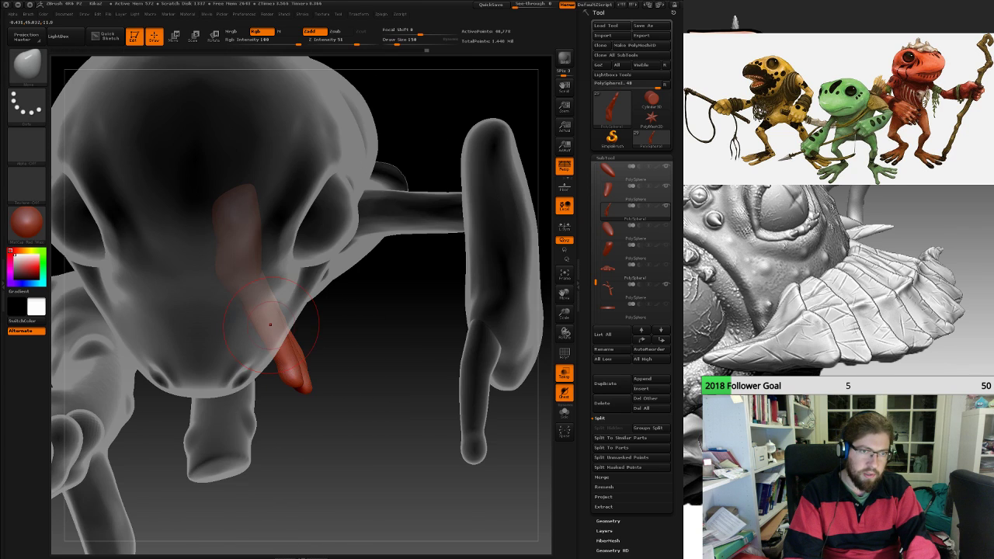
# Rotate the unmasked front of the foot around its length so the toes spread across the trunk.
pyautogui.click(214, 37)
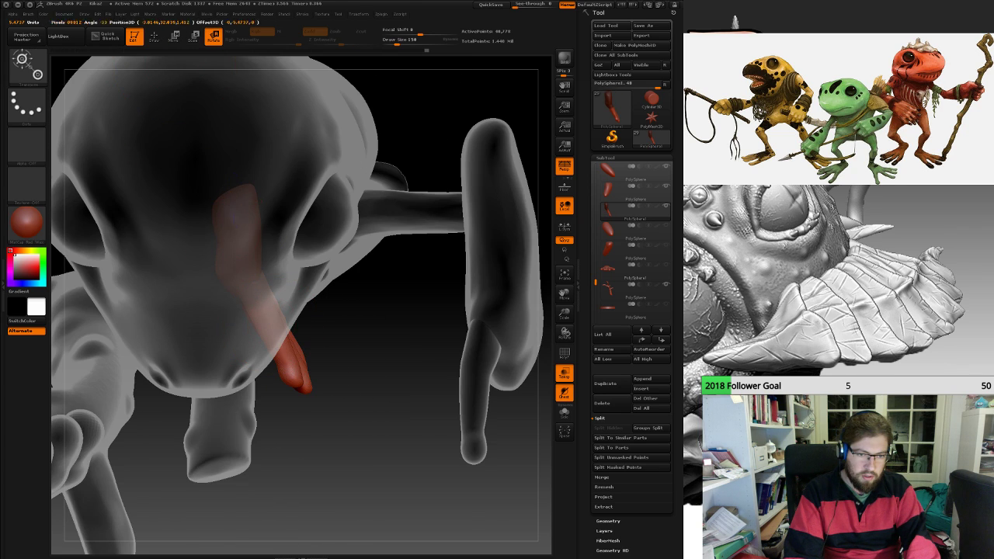
pyautogui.moveTo(293, 385); pyautogui.dragTo(334, 350)
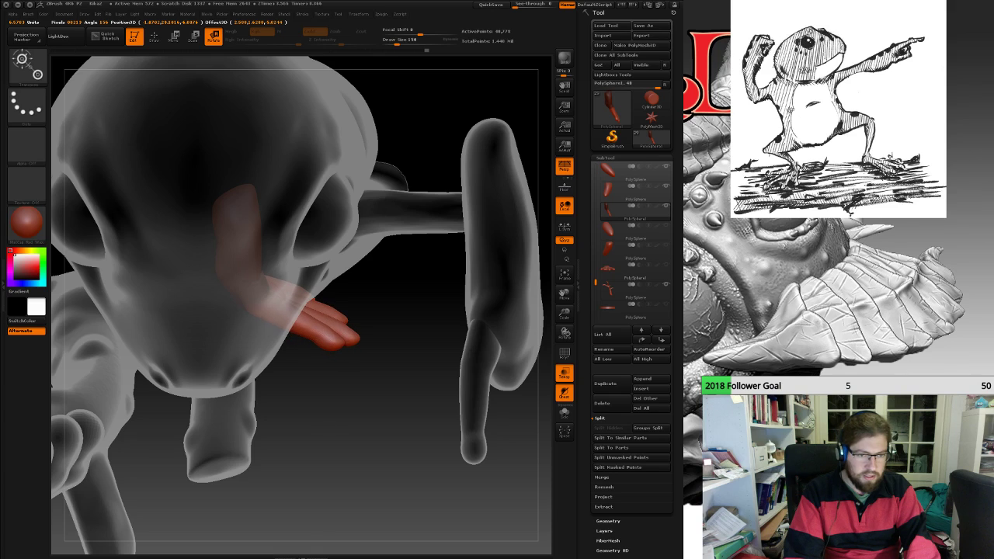
pyautogui.moveTo(302, 397)
pyautogui.mouseDown()
pyautogui.moveTo(312, 378)
pyautogui.moveTo(308, 390)
pyautogui.mouseUp()
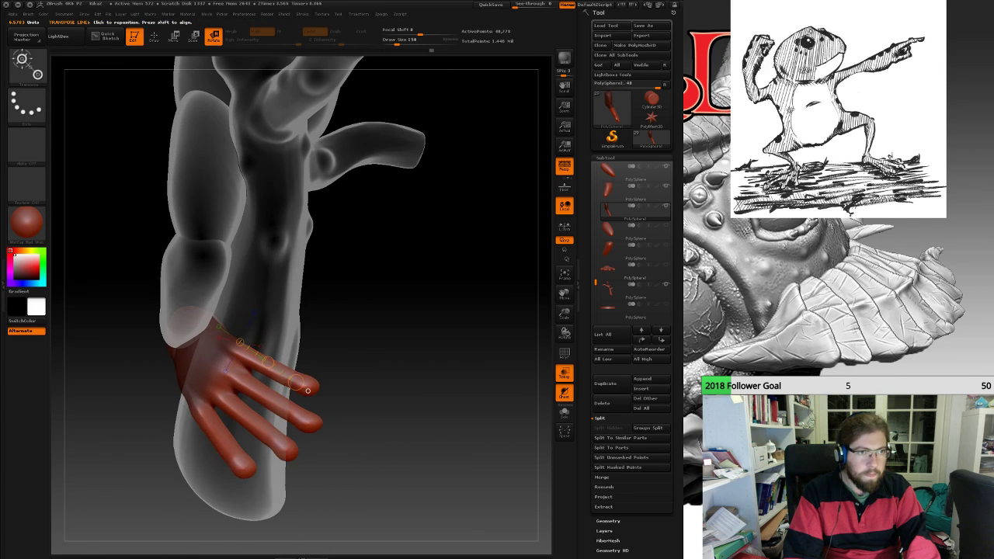
# Extend the mask toward the toes and rotate the toes downward around the side of the trunk.
pyautogui.press('q')
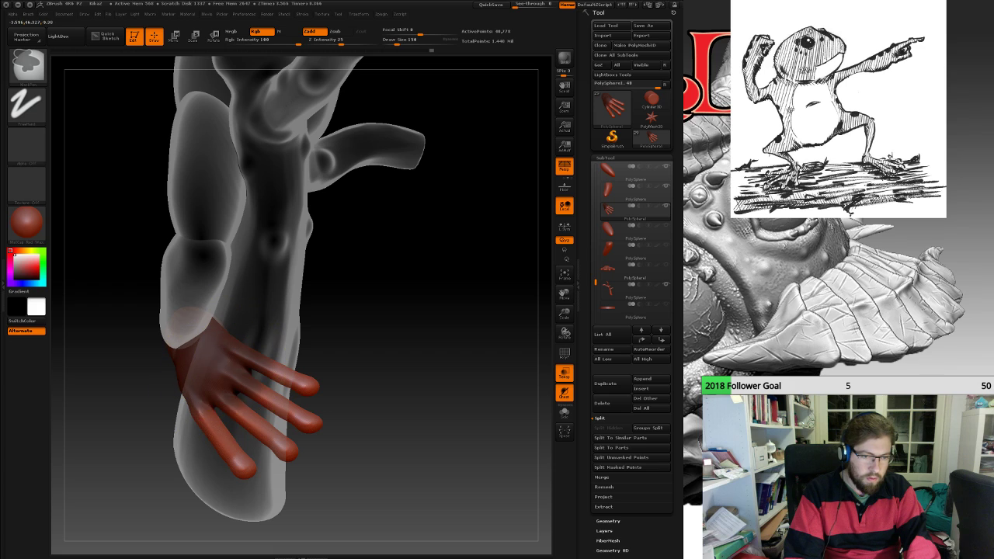
pyautogui.moveTo(259, 292); pyautogui.dragTo(260, 334)
pyautogui.press('r')
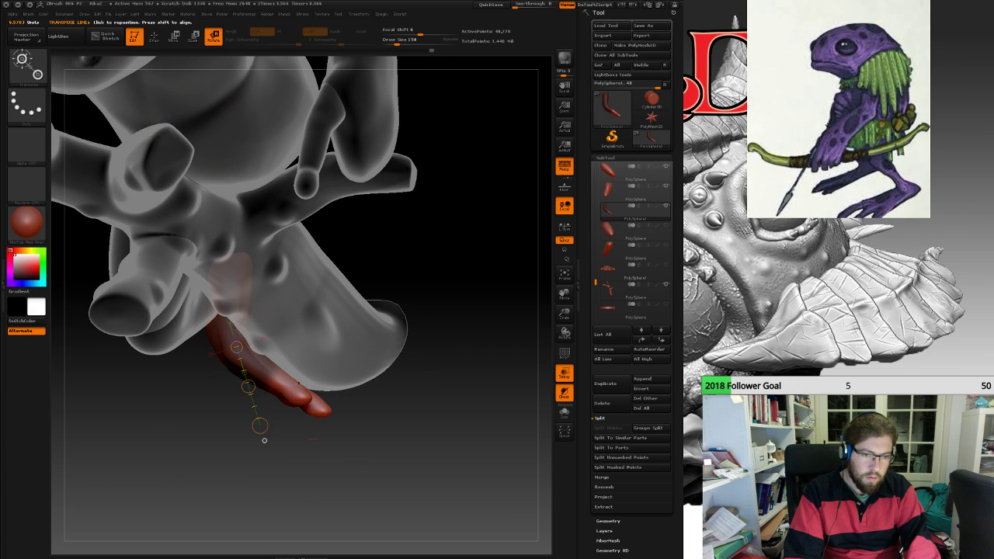
pyautogui.moveTo(302, 396); pyautogui.dragTo(303, 395)
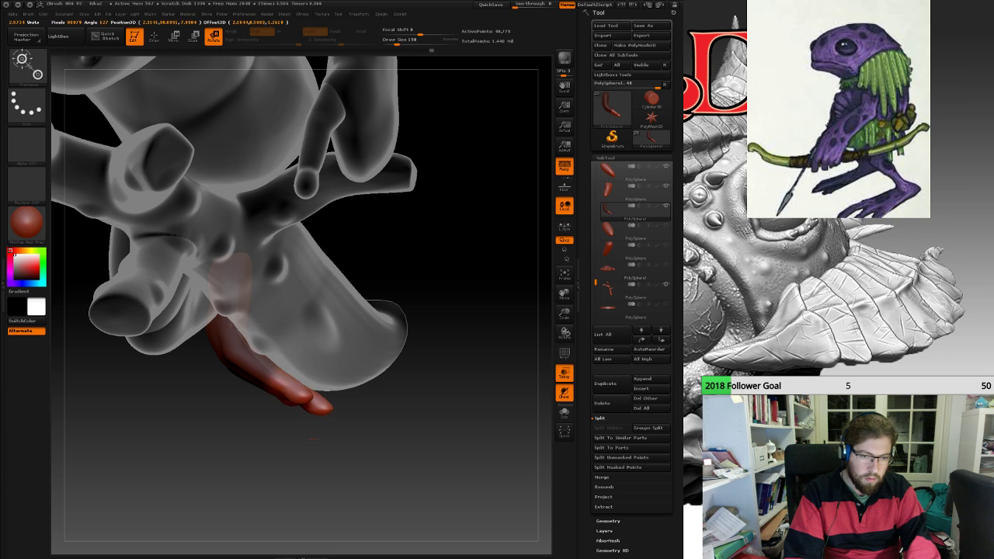
pyautogui.moveTo(435, 388); pyautogui.dragTo(361, 466)
pyautogui.moveTo(311, 409); pyautogui.dragTo(311, 410, button='right')
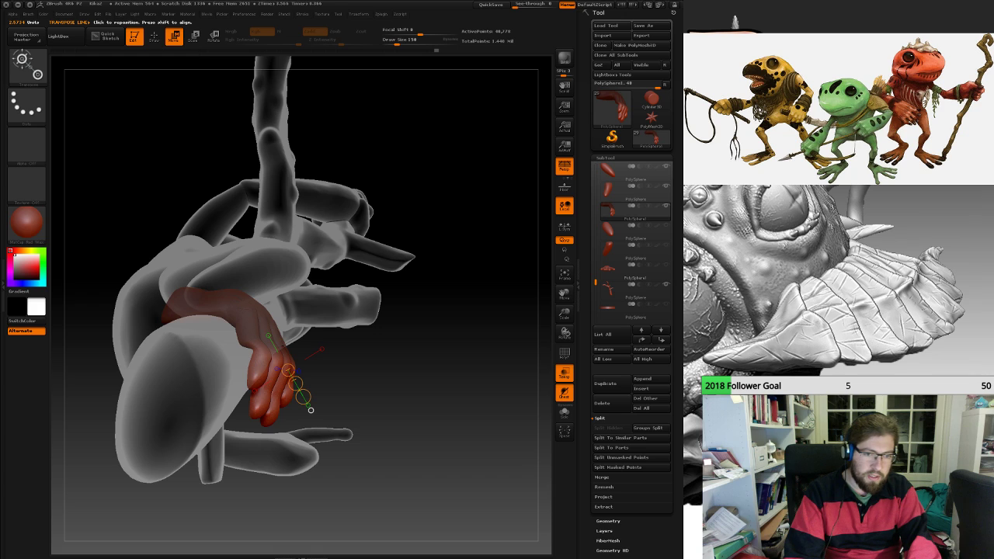
# Set the rotation line across the toes and fine-tune their bend against the trunk's side.
pyautogui.moveTo(466, 435); pyautogui.dragTo(361, 434)
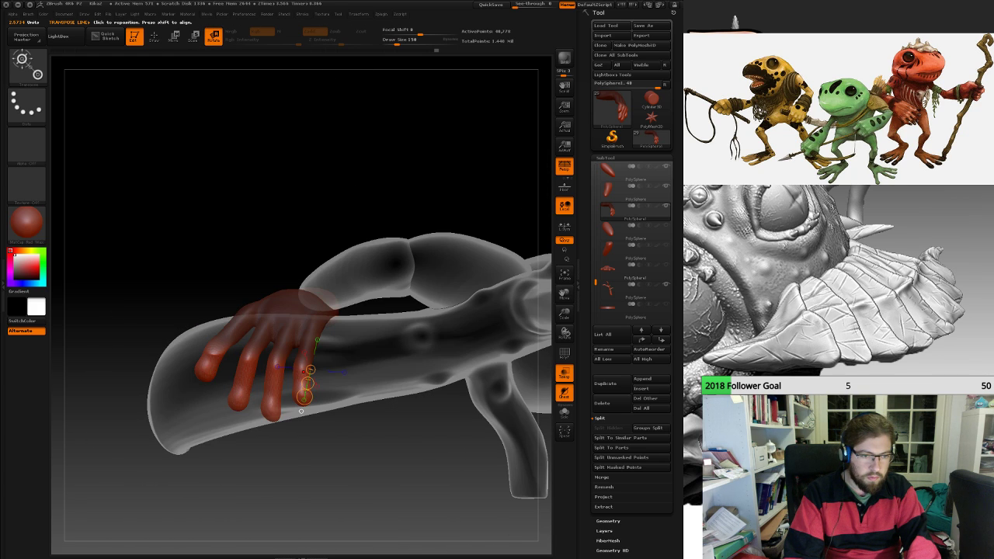
pyautogui.moveTo(357, 458); pyautogui.dragTo(466, 458)
pyautogui.moveTo(322, 407); pyautogui.dragTo(301, 410, button='right')
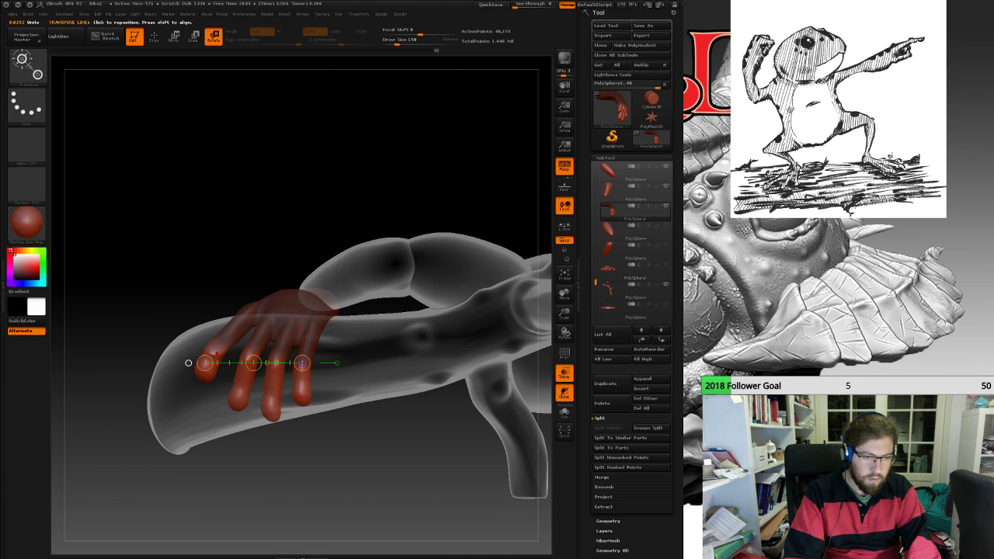
pyautogui.moveTo(187, 363); pyautogui.dragTo(232, 372, button='right')
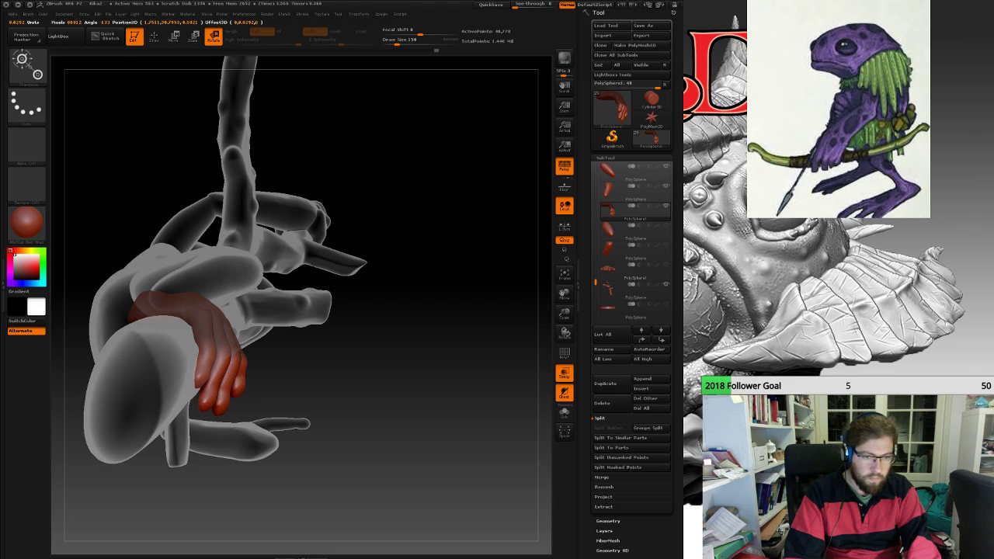
pyautogui.moveTo(232, 372); pyautogui.dragTo(170, 333, button='right')
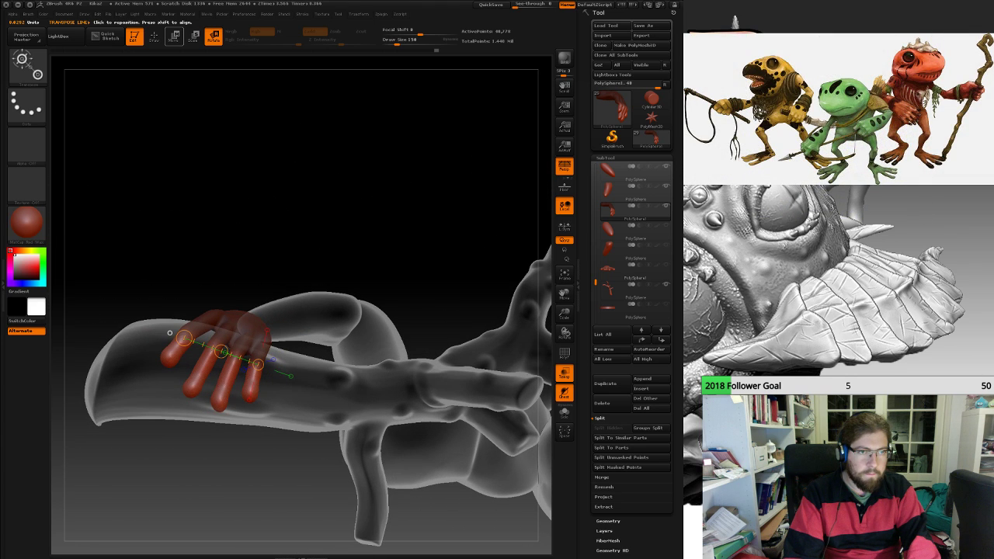
pyautogui.press('q')
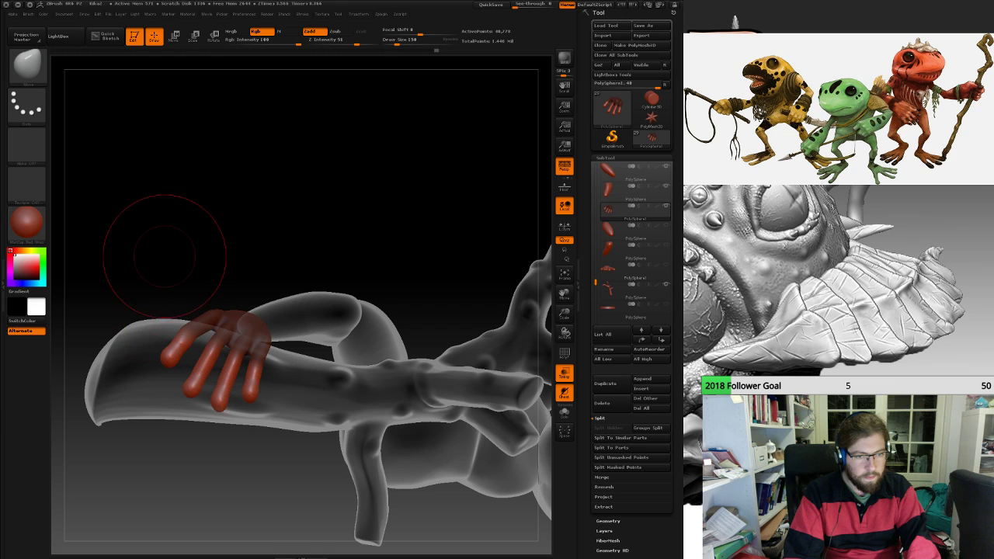
# Clear the foot's mask and enlarge the Move brush to a draw size of 519.
pyautogui.moveTo(245, 265)
pyautogui.mouseDown(button='right')
pyautogui.moveTo(165, 286)
pyautogui.moveTo(208, 279)
pyautogui.moveTo(246, 179)
pyautogui.mouseUp(button='right')
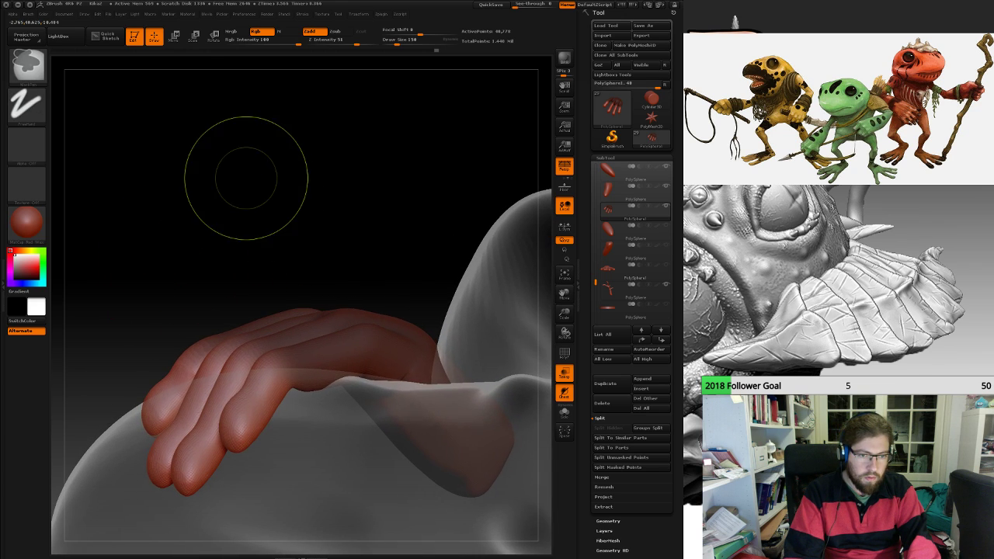
pyautogui.press('space')
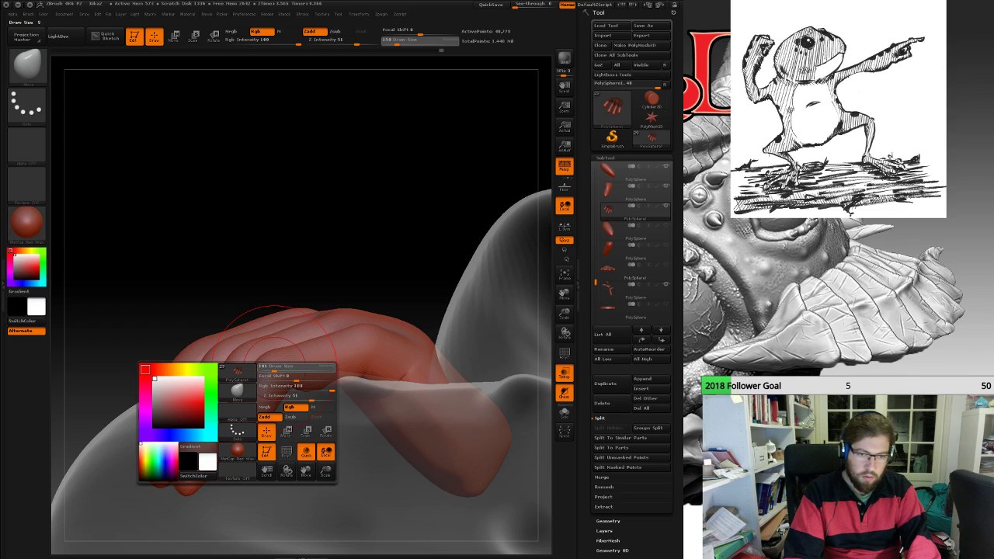
pyautogui.moveTo(281, 369); pyautogui.dragTo(284, 369)
pyautogui.keyDown('ctrl'); pyautogui.moveTo(283, 369); pyautogui.dragTo(247, 376, button='right'); pyautogui.keyUp('ctrl')
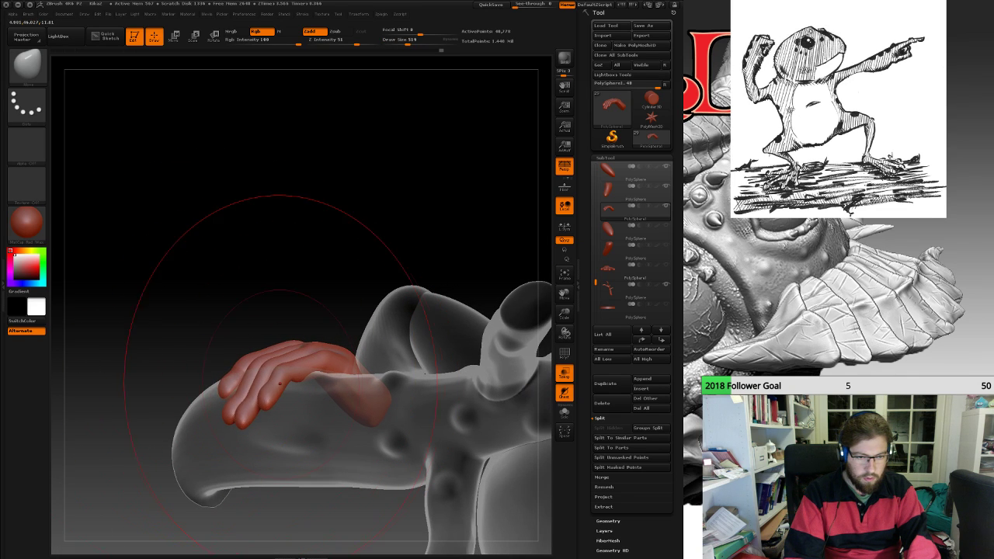
# Reduce the Move brush to a draw size of 181 and mask the foot up to the ends of the toes.
pyautogui.moveTo(289, 396)
pyautogui.mouseDown(button='right')
pyautogui.moveTo(347, 312)
pyautogui.moveTo(290, 347)
pyautogui.moveTo(334, 351)
pyautogui.moveTo(319, 317)
pyautogui.mouseUp(button='right')
pyautogui.press('space')
pyautogui.moveTo(235, 377); pyautogui.dragTo(200, 393)
pyautogui.moveTo(233, 381); pyautogui.dragTo(318, 349, button='right')
pyautogui.keyDown('ctrl'); pyautogui.moveTo(312, 351); pyautogui.dragTo(330, 435); pyautogui.keyUp('ctrl')
# Rotate the unmasked toe ends inward so they curl against the side of the trunk.
pyautogui.moveTo(404, 388)
pyautogui.mouseDown(button='right')
pyautogui.moveTo(295, 373)
pyautogui.moveTo(272, 354)
pyautogui.moveTo(291, 388)
pyautogui.moveTo(326, 415)
pyautogui.moveTo(315, 389)
pyautogui.mouseUp(button='right')
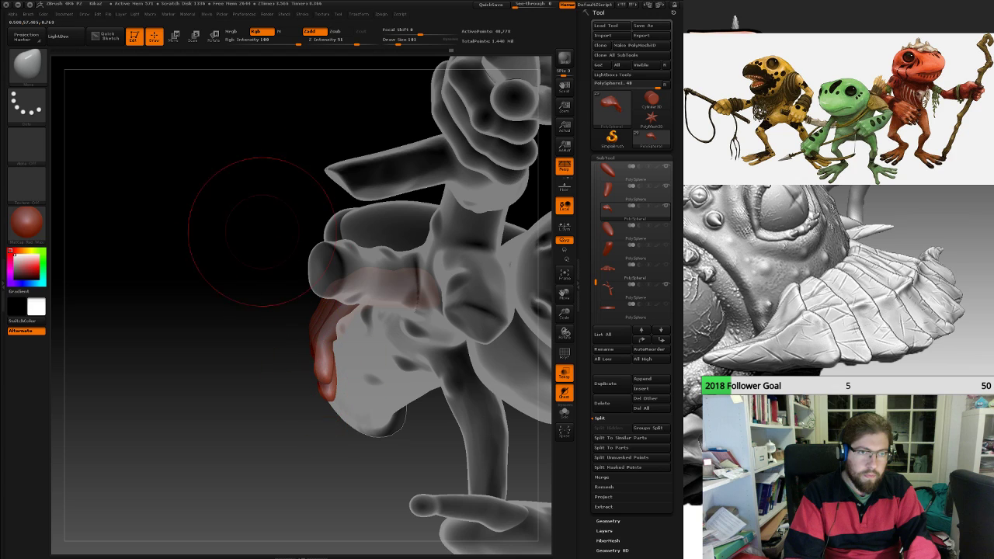
pyautogui.click(213, 34)
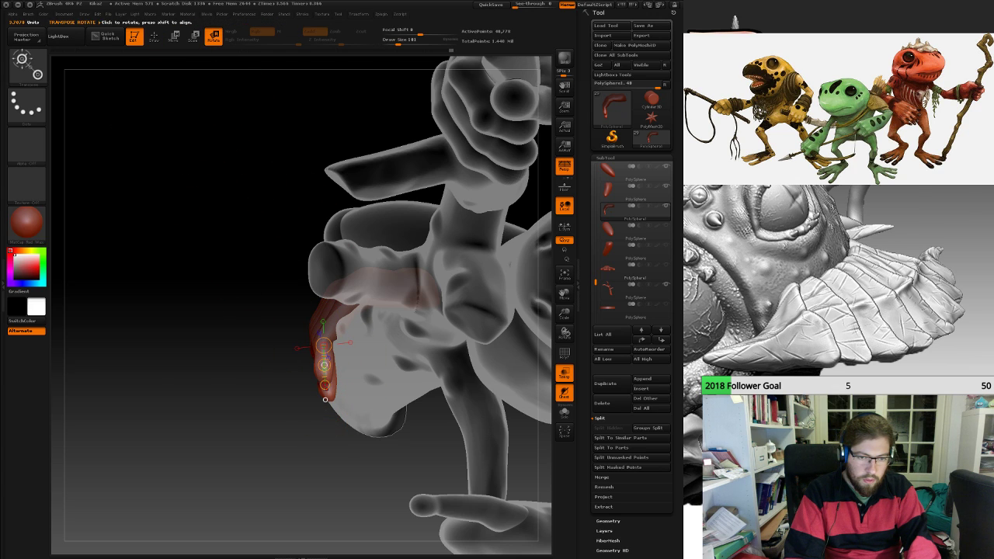
pyautogui.moveTo(318, 400); pyautogui.dragTo(325, 400)
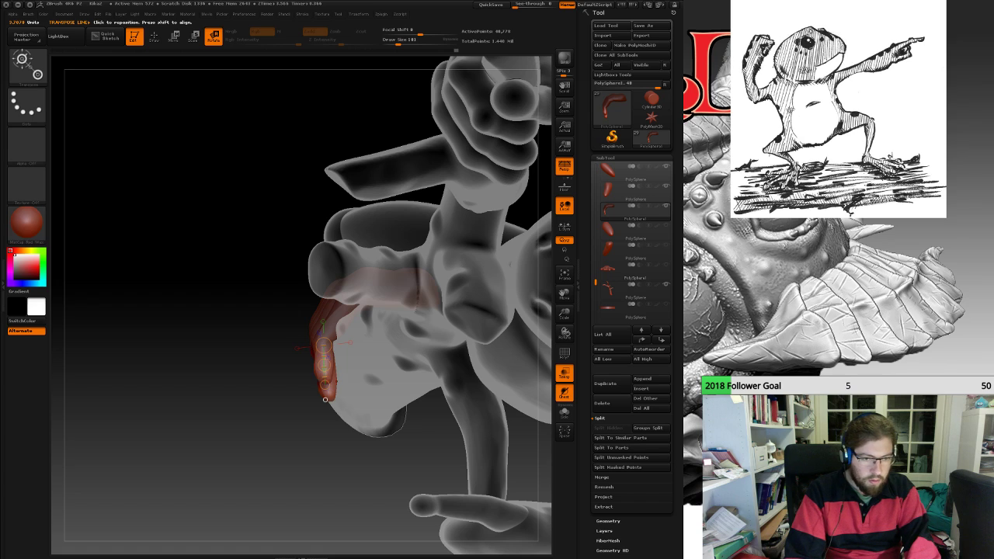
pyautogui.moveTo(326, 400)
pyautogui.mouseDown(button='right')
pyautogui.moveTo(333, 345)
pyautogui.moveTo(346, 341)
pyautogui.moveTo(332, 350)
pyautogui.moveTo(316, 403)
pyautogui.mouseUp(button='right')
pyautogui.press('q')
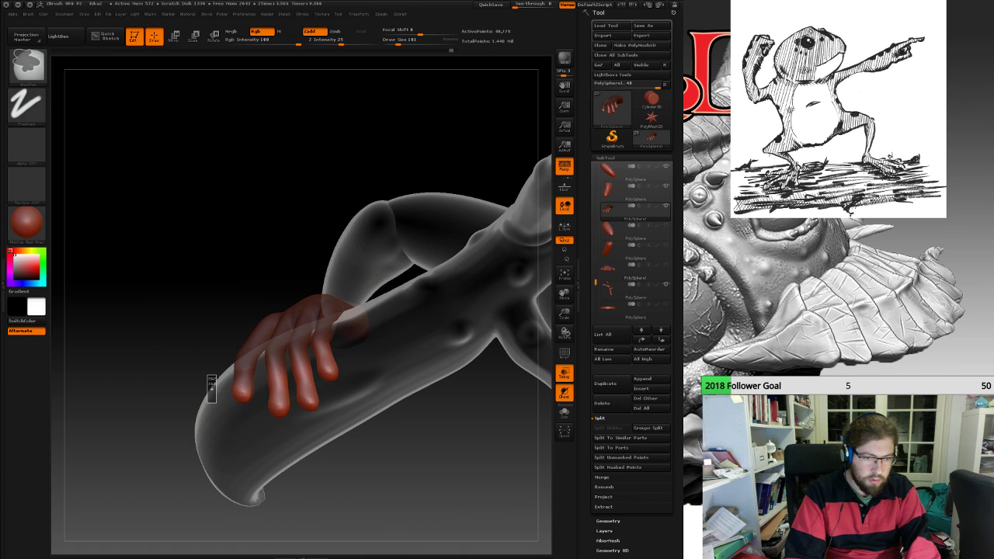
# Set the brush draw size to 88 and rework the mask around the individual toes.
pyautogui.keyDown('ctrl'); pyautogui.moveTo(222, 404); pyautogui.dragTo(297, 442); pyautogui.keyUp('ctrl')
pyautogui.keyDown('ctrl'); pyautogui.moveTo(196, 331); pyautogui.dragTo(290, 452); pyautogui.keyUp('ctrl')
pyautogui.press('space')
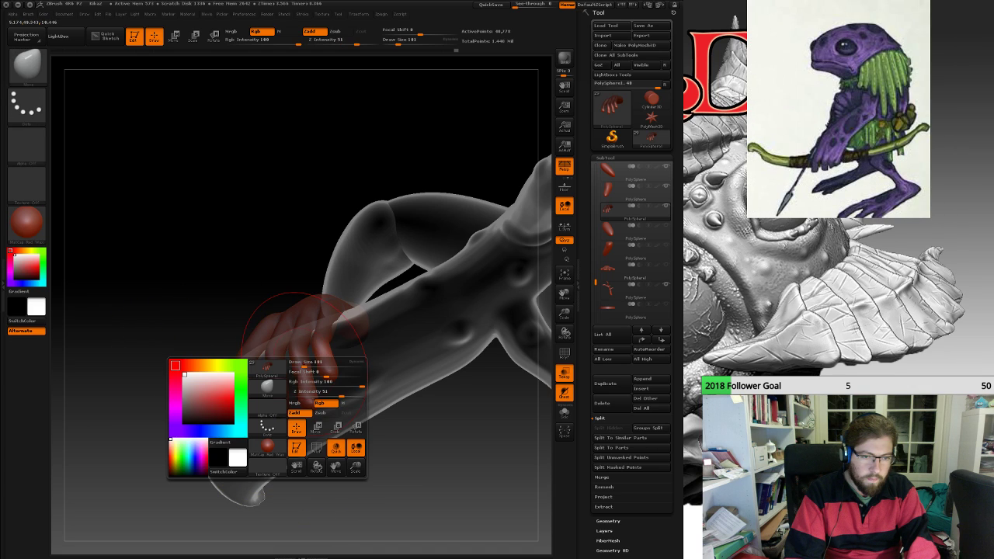
pyautogui.moveTo(301, 361); pyautogui.dragTo(297, 362)
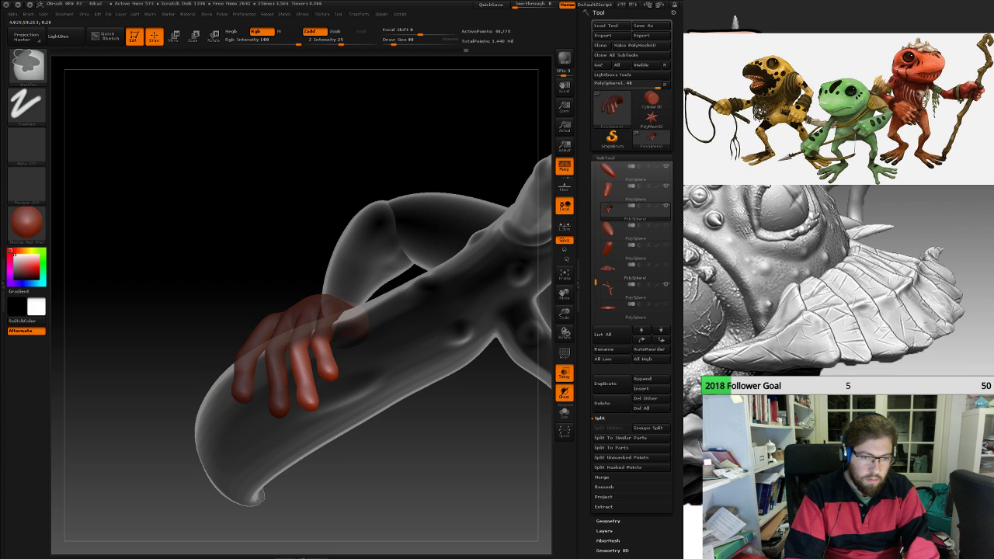
pyautogui.moveTo(253, 318)
pyautogui.mouseDown()
pyautogui.moveTo(78, 319)
pyautogui.moveTo(186, 404)
pyautogui.moveTo(225, 396)
pyautogui.moveTo(171, 435)
pyautogui.moveTo(194, 420)
pyautogui.mouseUp()
pyautogui.moveTo(389, 384); pyautogui.dragTo(339, 367)
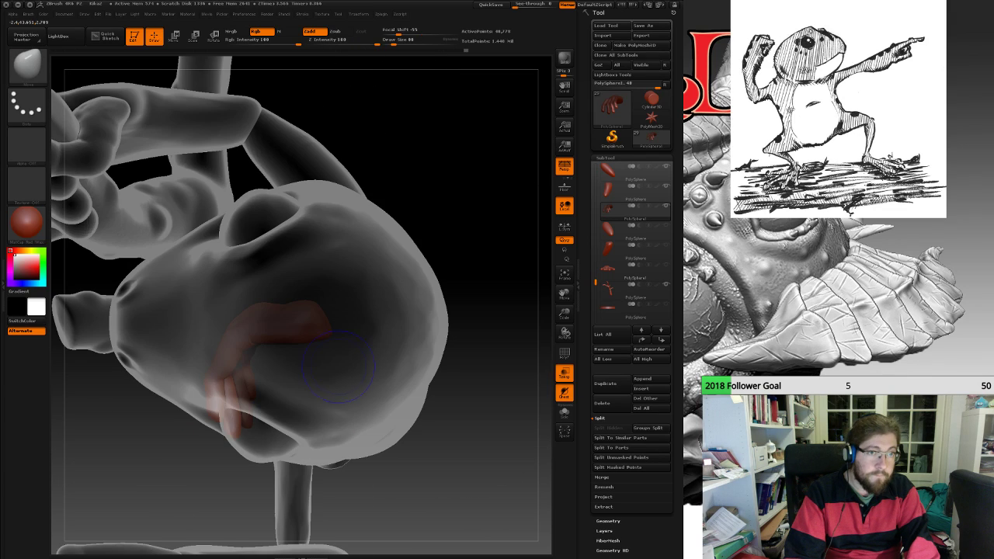
# Rotate the unmasked toes in toward the trunk and clear the foot's mask.
pyautogui.click(214, 36)
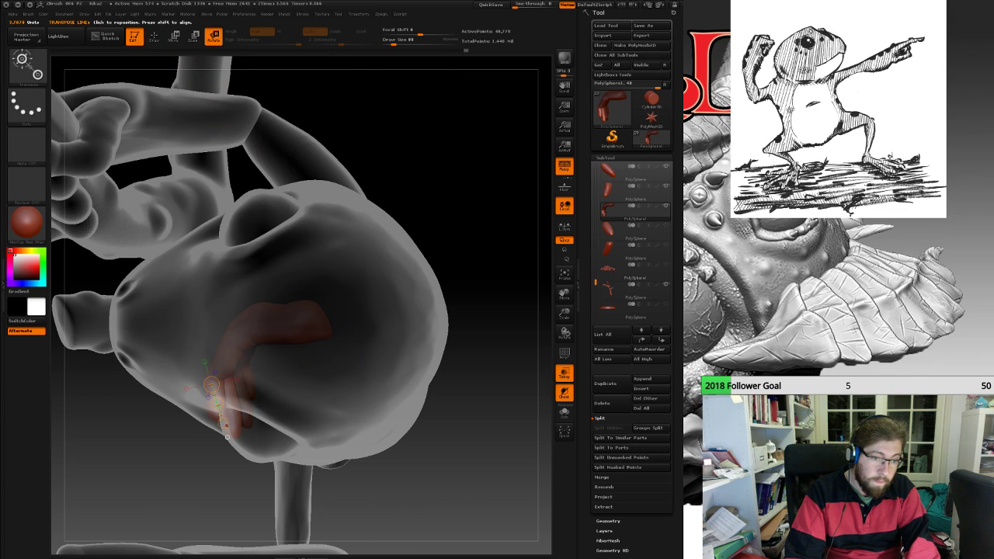
pyautogui.moveTo(466, 435); pyautogui.dragTo(294, 233)
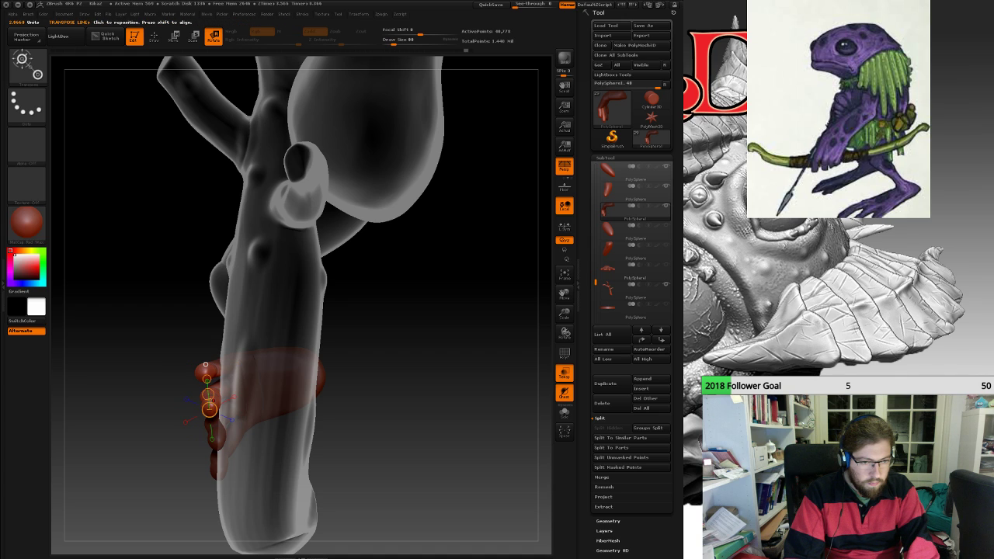
pyautogui.moveTo(208, 394); pyautogui.dragTo(314, 406)
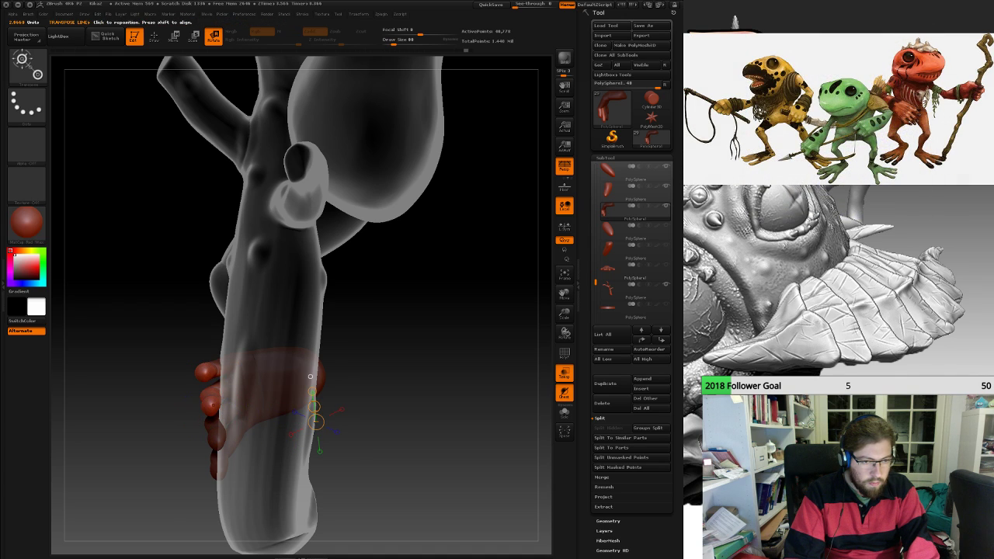
pyautogui.moveTo(204, 368); pyautogui.dragTo(223, 360)
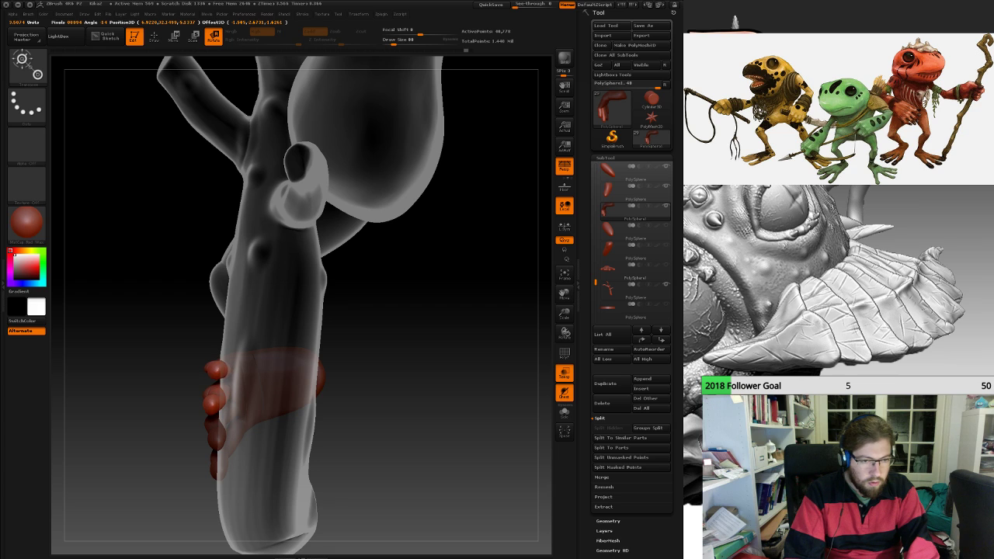
pyautogui.moveTo(155, 349)
pyautogui.mouseDown()
pyautogui.moveTo(192, 372)
pyautogui.moveTo(205, 430)
pyautogui.moveTo(159, 444)
pyautogui.moveTo(116, 431)
pyautogui.moveTo(108, 415)
pyautogui.moveTo(171, 415)
pyautogui.moveTo(172, 473)
pyautogui.mouseUp()
pyautogui.keyDown('ctrl'); pyautogui.moveTo(155, 325); pyautogui.dragTo(170, 352); pyautogui.keyUp('ctrl')
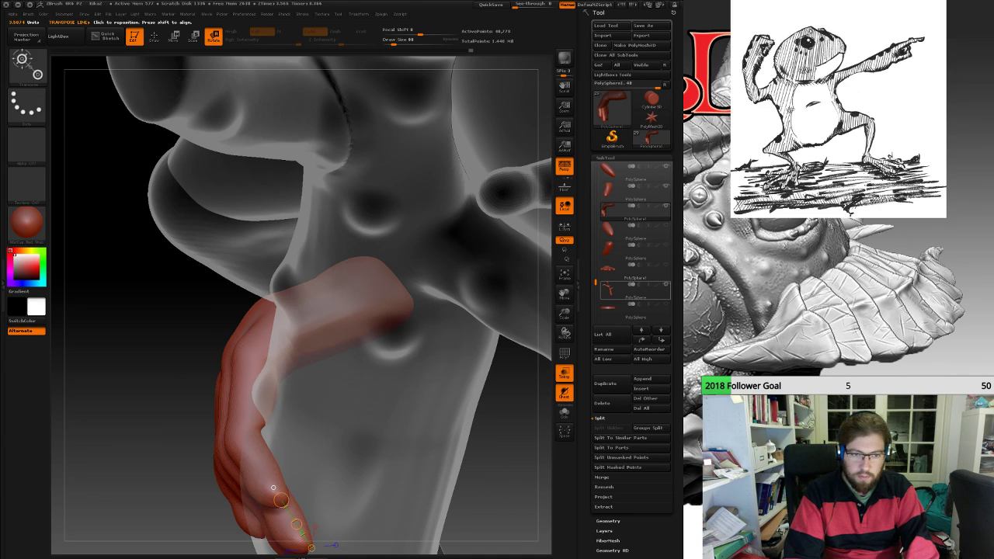
# Select the tree trunk and enlarge the Move brush for reshaping the area behind the toes.
pyautogui.keyDown('alt'); pyautogui.click(274, 488); pyautogui.keyUp('alt')
pyautogui.keyDown('alt'); pyautogui.moveTo(186, 466); pyautogui.dragTo(163, 357); pyautogui.keyUp('alt')
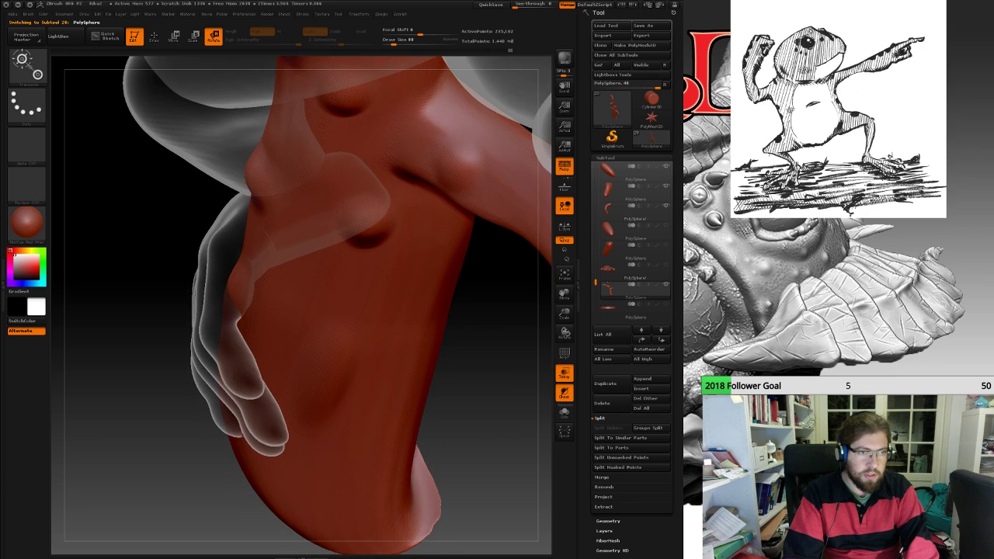
pyautogui.click(154, 36)
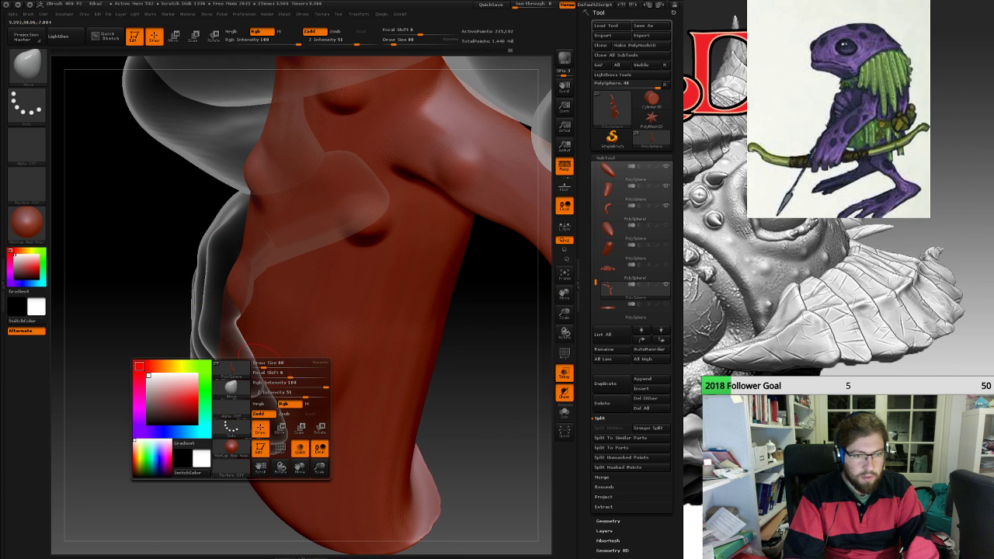
pyautogui.press('space')
pyautogui.moveTo(275, 368); pyautogui.dragTo(279, 368)
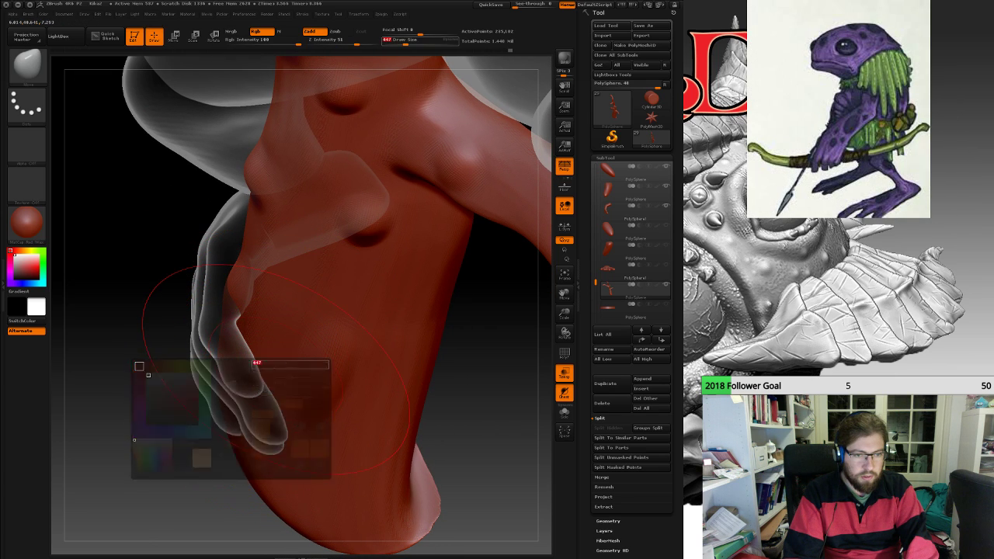
pyautogui.moveTo(175, 392); pyautogui.dragTo(264, 361)
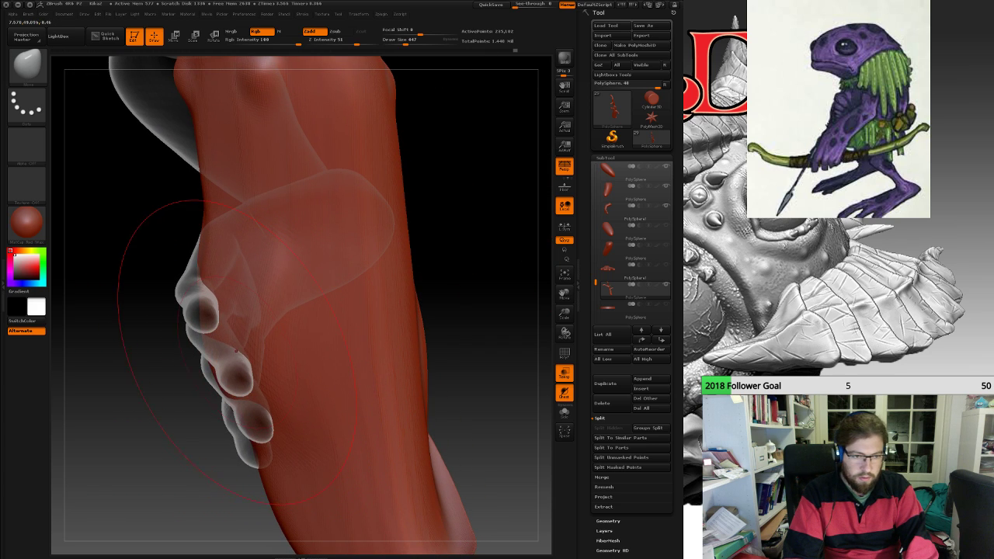
# Set the Move brush's draw size to 234 and adjust the trunk's surface around the gripping toes.
pyautogui.moveTo(250, 403); pyautogui.dragTo(318, 398, button='right')
pyautogui.moveTo(252, 369); pyautogui.dragTo(193, 445, button='right')
pyautogui.press('space')
pyautogui.moveTo(239, 390); pyautogui.dragTo(231, 390)
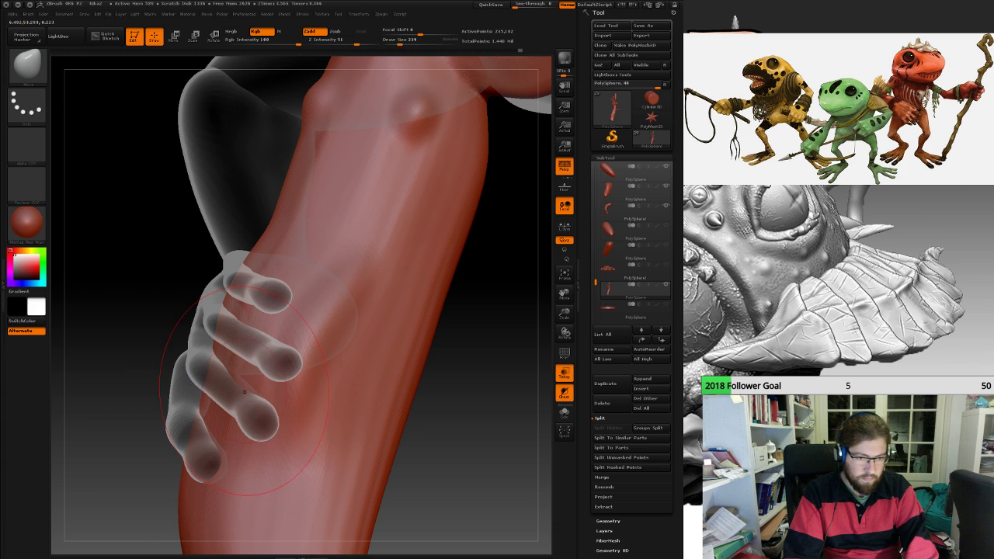
pyautogui.moveTo(249, 385)
pyautogui.mouseDown(button='right')
pyautogui.moveTo(208, 381)
pyautogui.moveTo(354, 388)
pyautogui.moveTo(229, 381)
pyautogui.mouseUp(button='right')
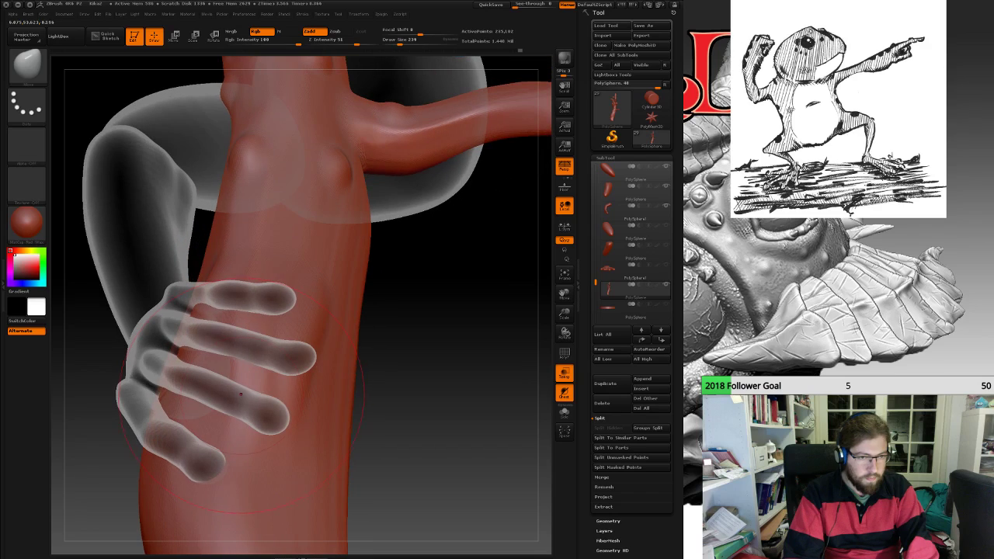
pyautogui.moveTo(416, 180); pyautogui.dragTo(414, 164)
# Hide the pointing arm's subtools and select the thigh subtool of the frog's other leg.
pyautogui.moveTo(303, 388); pyautogui.dragTo(349, 392, button='right')
pyautogui.moveTo(345, 435)
pyautogui.keyDown('ctrl'); pyautogui.mouseDown(button='right')
pyautogui.moveTo(330, 354)
pyautogui.moveTo(289, 334)
pyautogui.moveTo(324, 390)
pyautogui.moveTo(454, 388)
pyautogui.moveTo(203, 391)
pyautogui.mouseUp(button='right'); pyautogui.keyUp('ctrl')
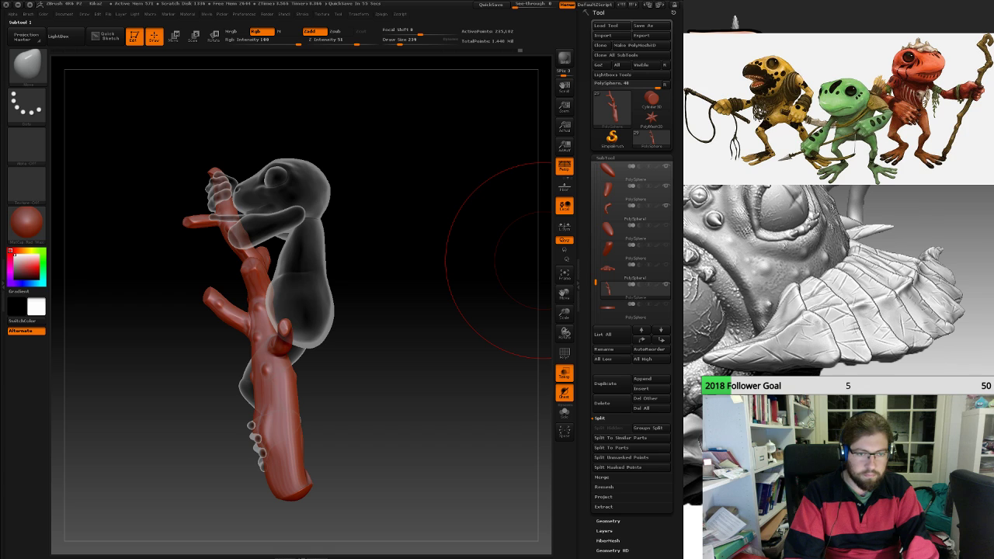
pyautogui.moveTo(358, 351); pyautogui.dragTo(447, 365)
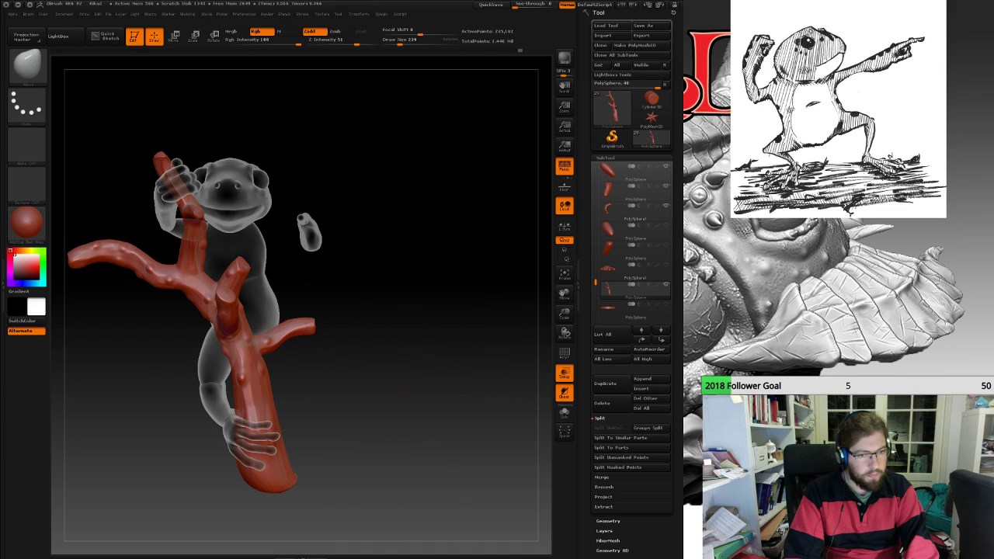
pyautogui.moveTo(464, 304)
pyautogui.mouseDown()
pyautogui.moveTo(355, 311)
pyautogui.moveTo(379, 309)
pyautogui.mouseUp()
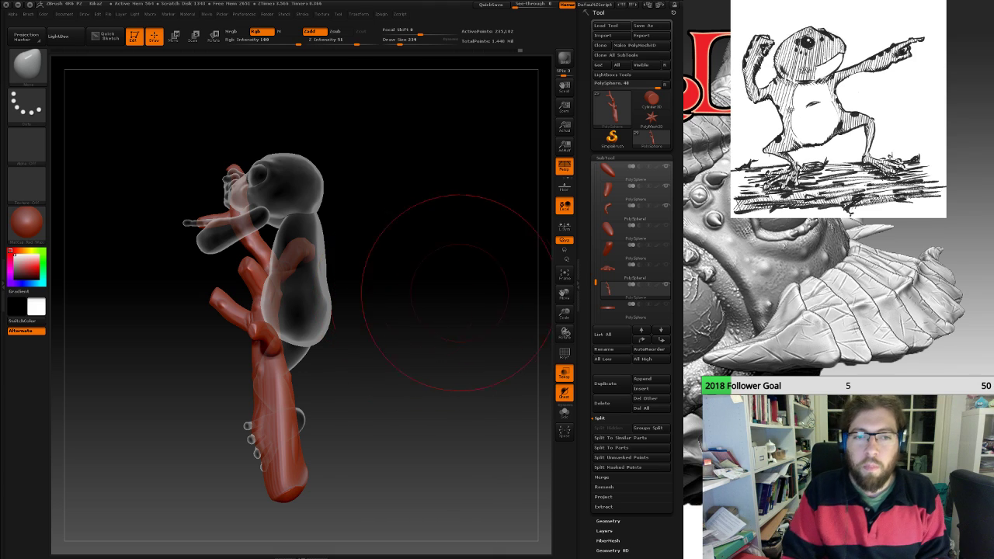
pyautogui.moveTo(466, 260)
pyautogui.mouseDown()
pyautogui.moveTo(598, 261)
pyautogui.moveTo(525, 261)
pyautogui.moveTo(547, 292)
pyautogui.moveTo(544, 262)
pyautogui.moveTo(539, 294)
pyautogui.moveTo(546, 267)
pyautogui.moveTo(545, 287)
pyautogui.moveTo(532, 268)
pyautogui.moveTo(494, 266)
pyautogui.moveTo(553, 261)
pyautogui.moveTo(547, 243)
pyautogui.mouseUp()
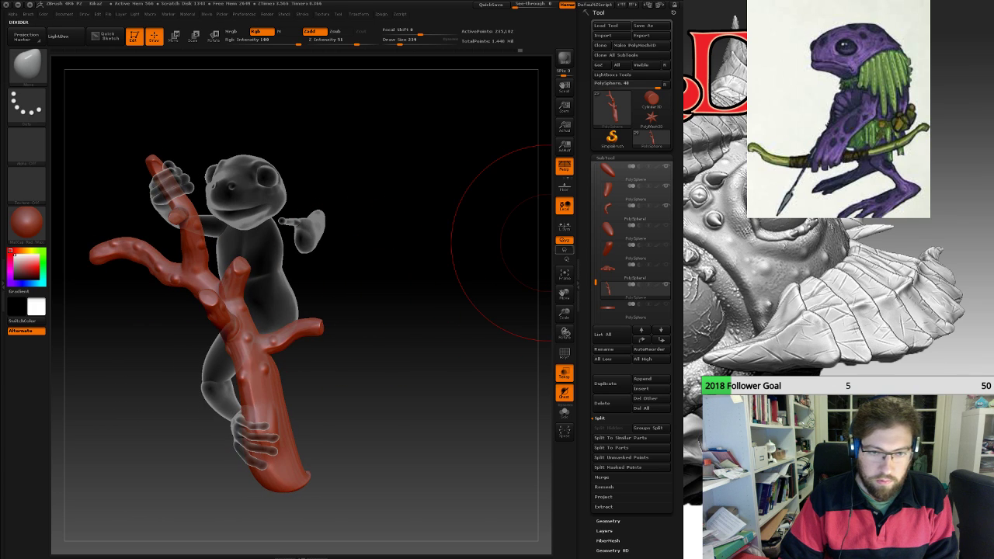
pyautogui.moveTo(596, 282); pyautogui.dragTo(595, 205)
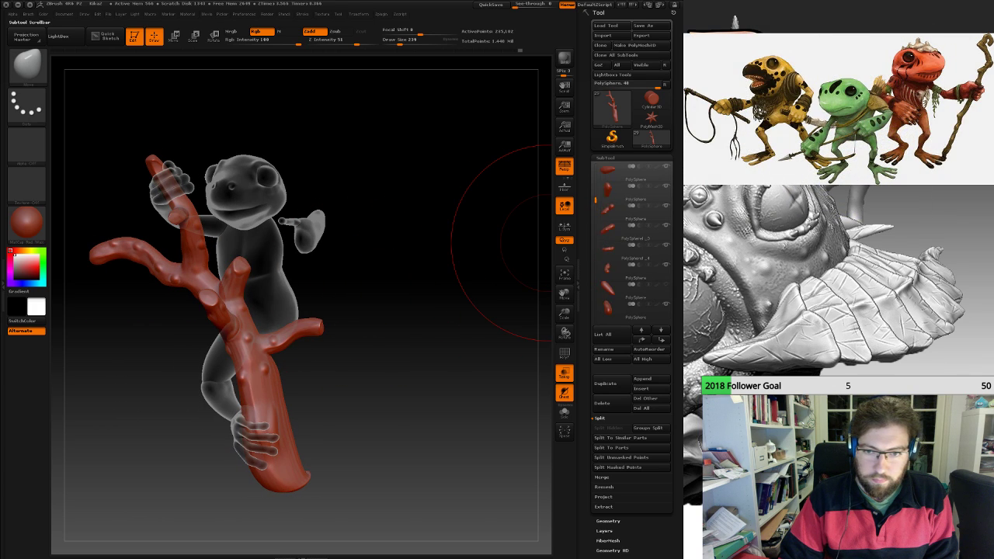
pyautogui.click(665, 265)
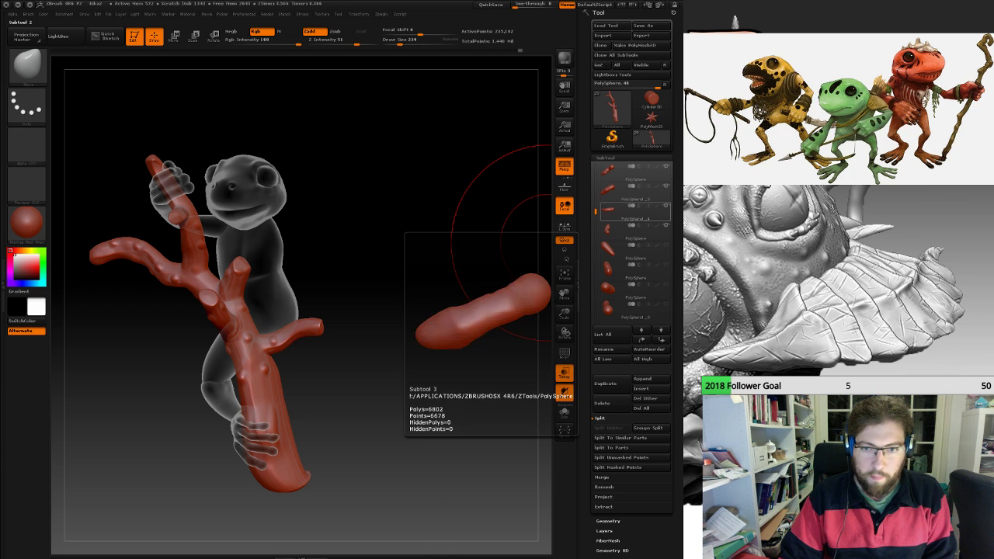
pyautogui.moveTo(595, 211); pyautogui.dragTo(596, 248)
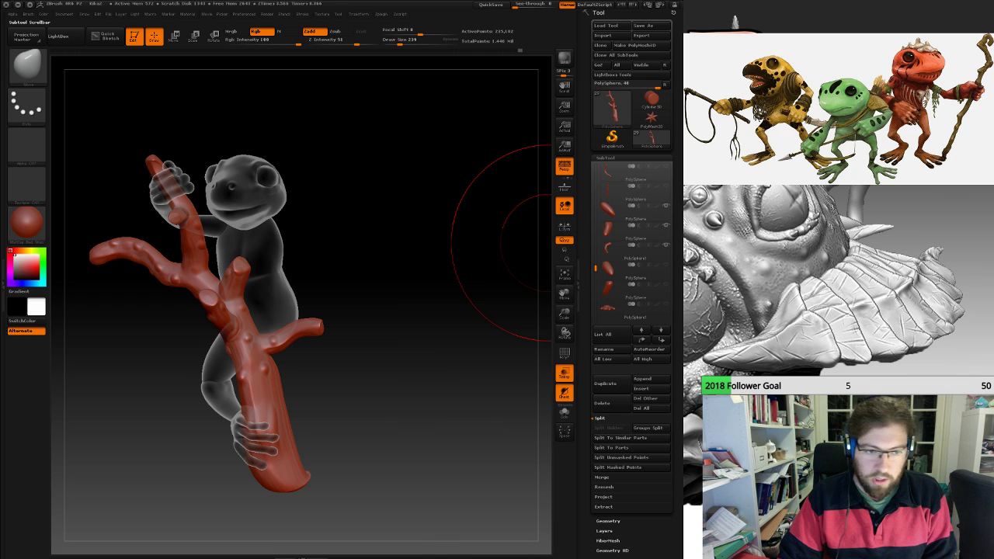
pyautogui.click(615, 269)
pyautogui.moveTo(481, 252)
pyautogui.mouseDown()
pyautogui.moveTo(319, 252)
pyautogui.moveTo(489, 256)
pyautogui.moveTo(465, 255)
pyautogui.mouseUp()
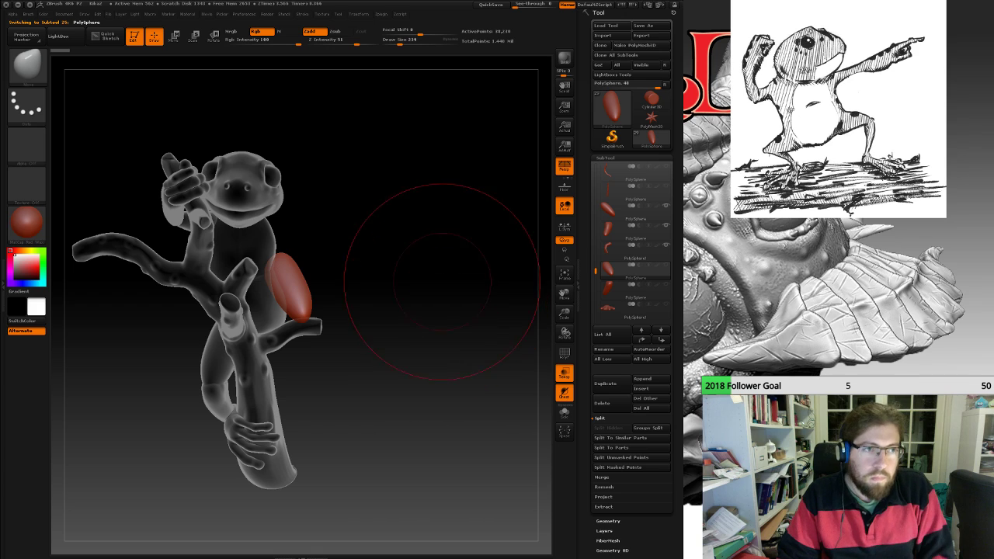
# Move the thigh straight down to the frog's hip beside the trunk.
pyautogui.moveTo(353, 276); pyautogui.dragTo(329, 227)
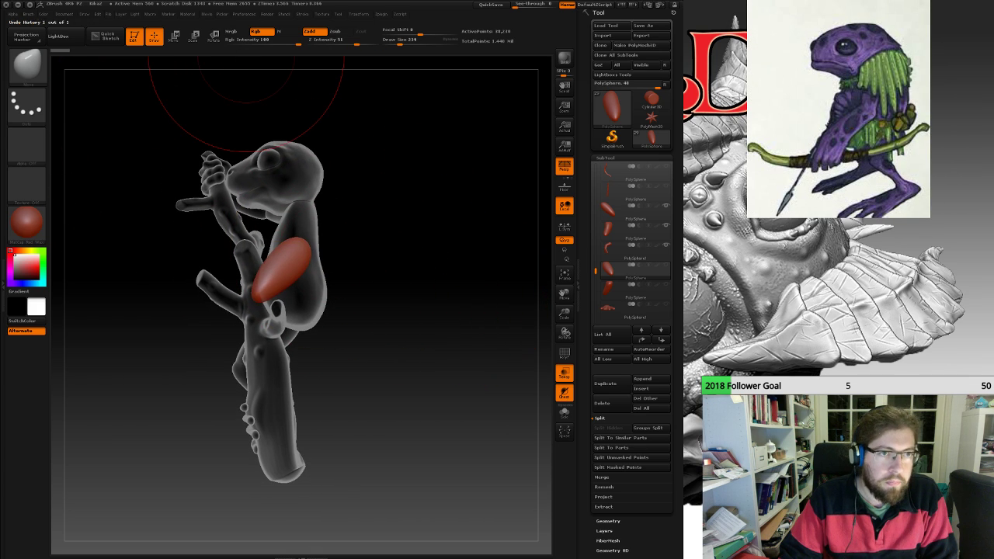
pyautogui.press('w')
pyautogui.moveTo(281, 262); pyautogui.dragTo(282, 364)
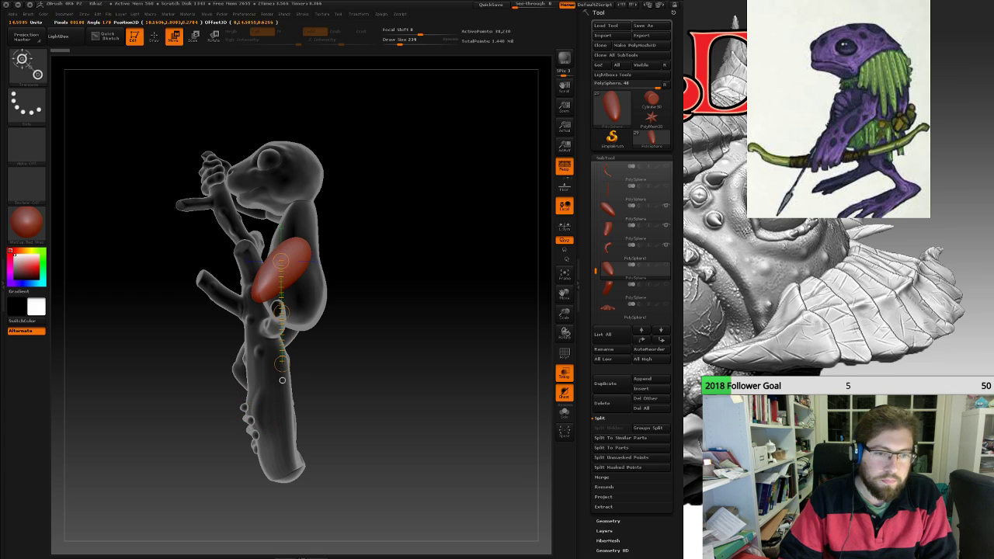
pyautogui.moveTo(281, 328); pyautogui.dragTo(285, 353)
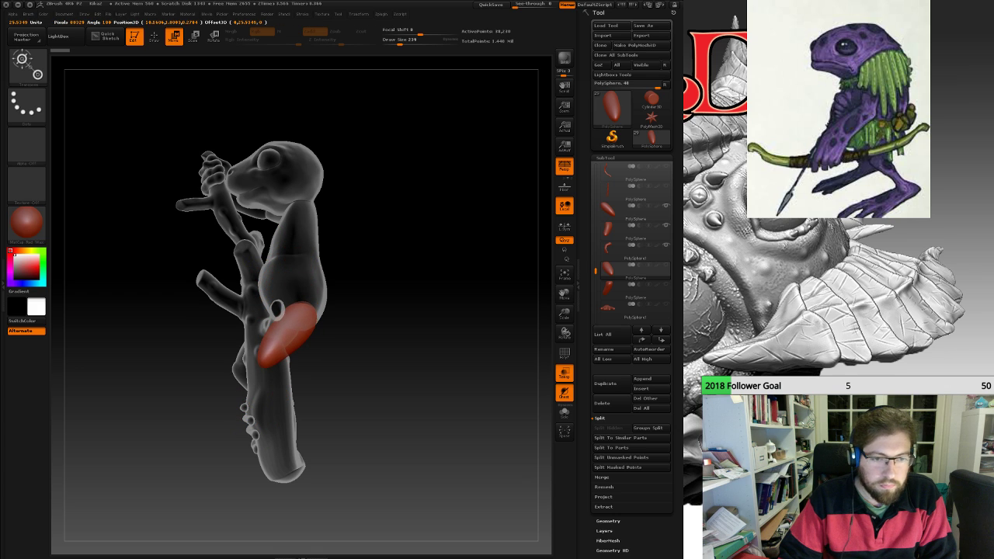
pyautogui.moveTo(283, 356)
pyautogui.mouseDown(button='right')
pyautogui.moveTo(357, 346)
pyautogui.moveTo(143, 346)
pyautogui.moveTo(289, 346)
pyautogui.mouseUp(button='right')
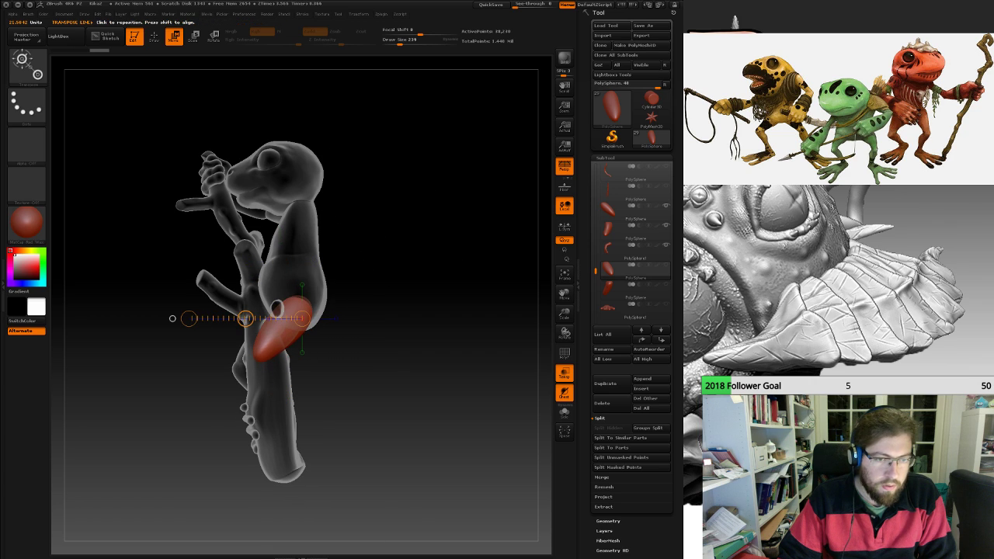
# Rotate the thigh around the hip so it angles upward and outward from the body.
pyautogui.moveTo(289, 346); pyautogui.dragTo(230, 346, button='right')
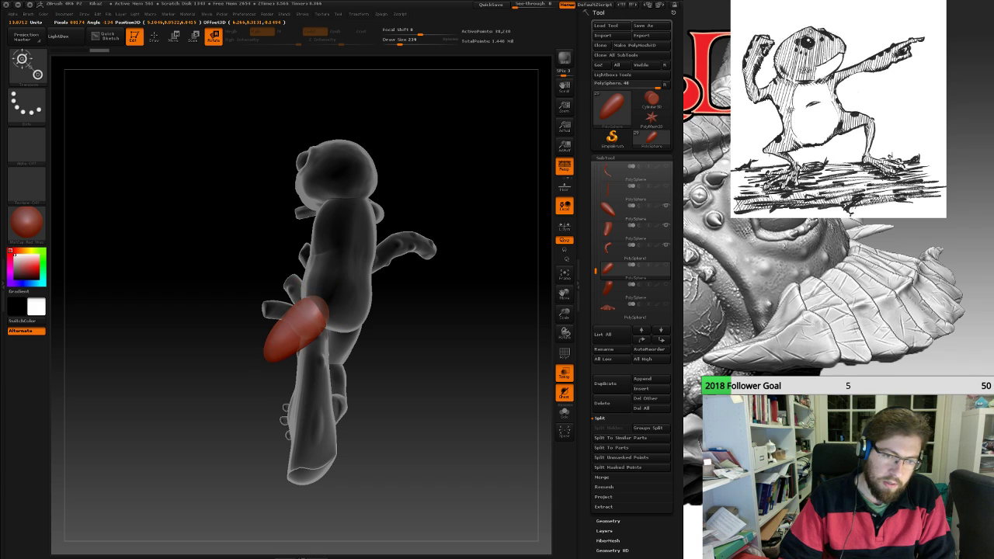
pyautogui.moveTo(392, 348); pyautogui.dragTo(261, 373)
pyautogui.moveTo(240, 365); pyautogui.dragTo(285, 366, button='right')
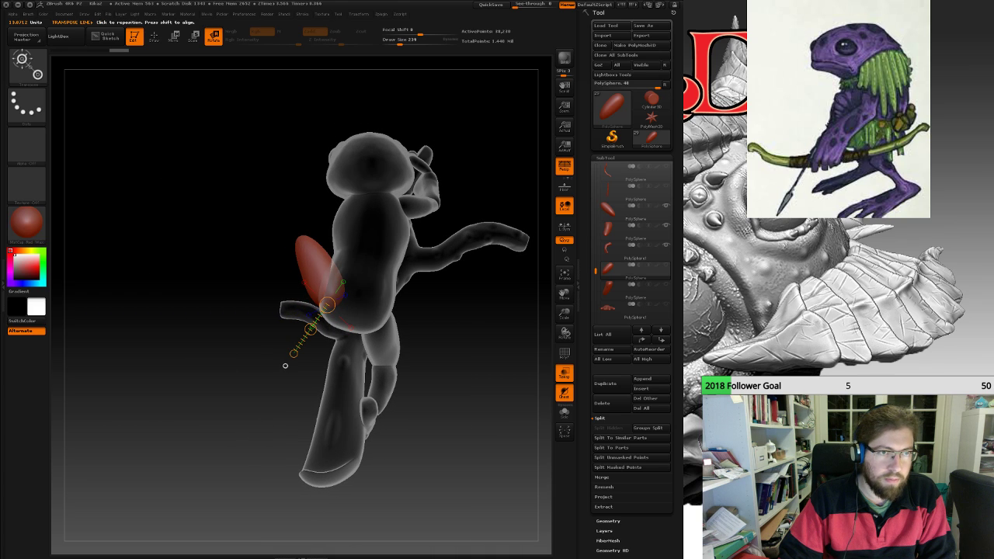
# Shift the thigh slightly outward from the hip and select the adjoining lower-leg subtool.
pyautogui.press('w')
pyautogui.hotkey('ctrl', 'z')
pyautogui.click(285, 366)
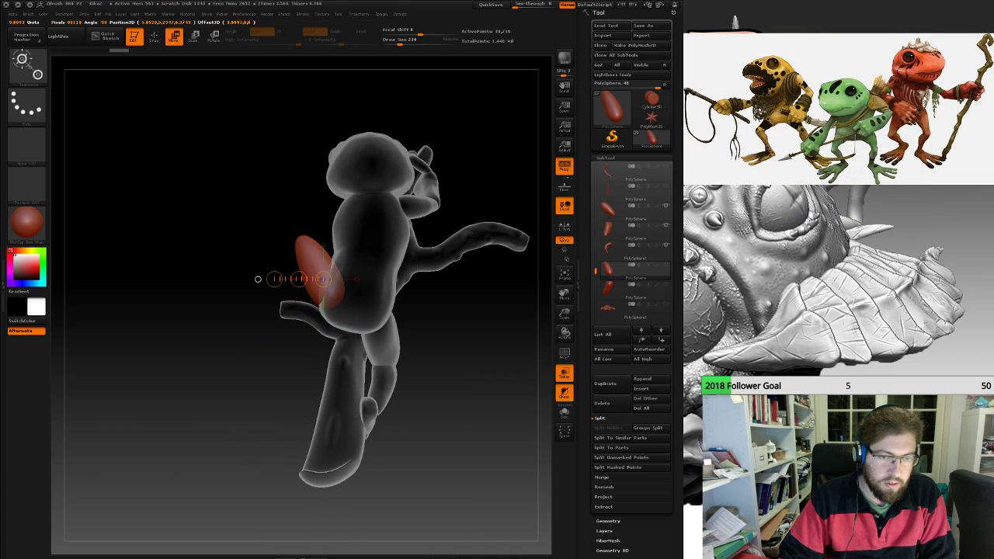
pyautogui.moveTo(299, 279); pyautogui.dragTo(296, 276)
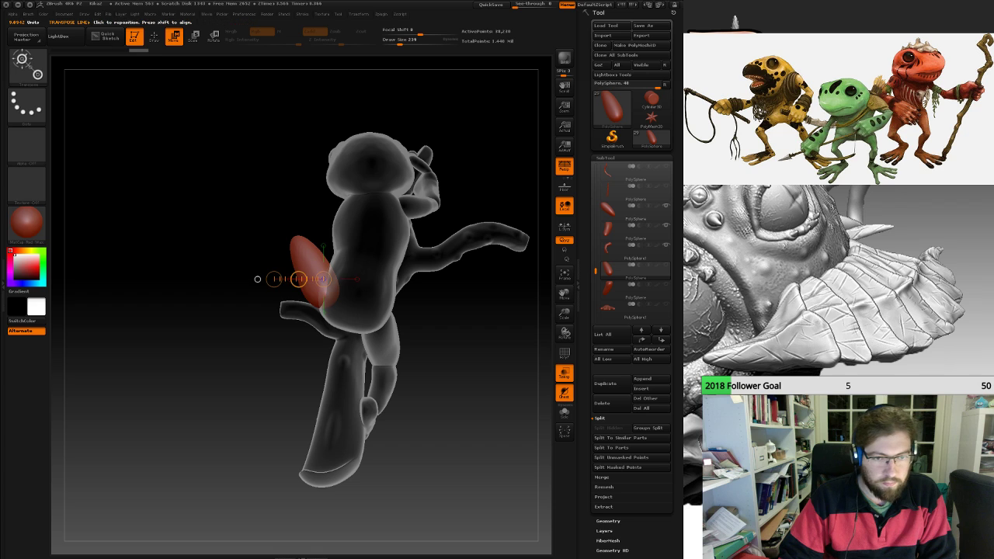
pyautogui.keyDown('shift'); pyautogui.moveTo(178, 404); pyautogui.dragTo(349, 404); pyautogui.keyUp('shift')
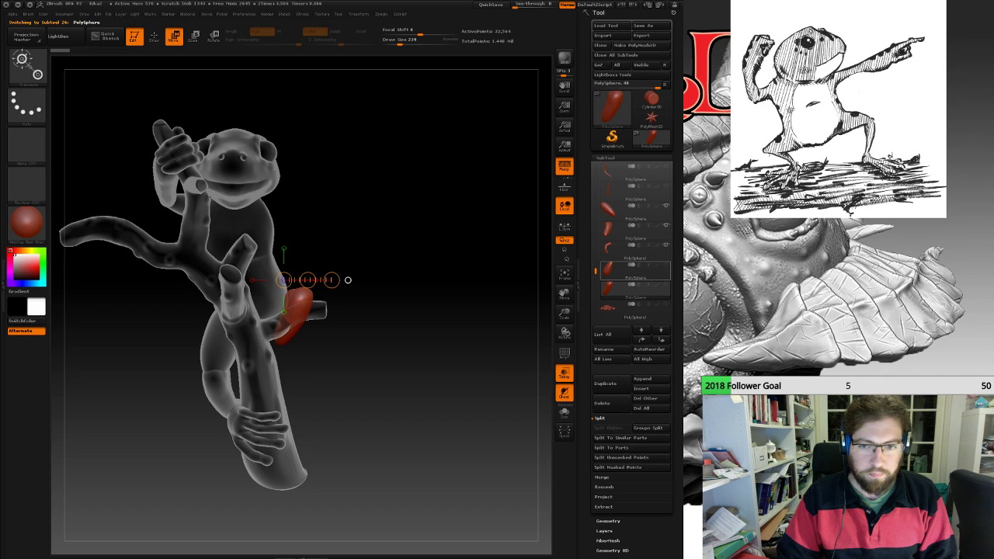
# Show the second leg's thigh and move the lower leg up beside it, in front of the knee.
pyautogui.click(666, 265)
pyautogui.moveTo(482, 342); pyautogui.dragTo(357, 342)
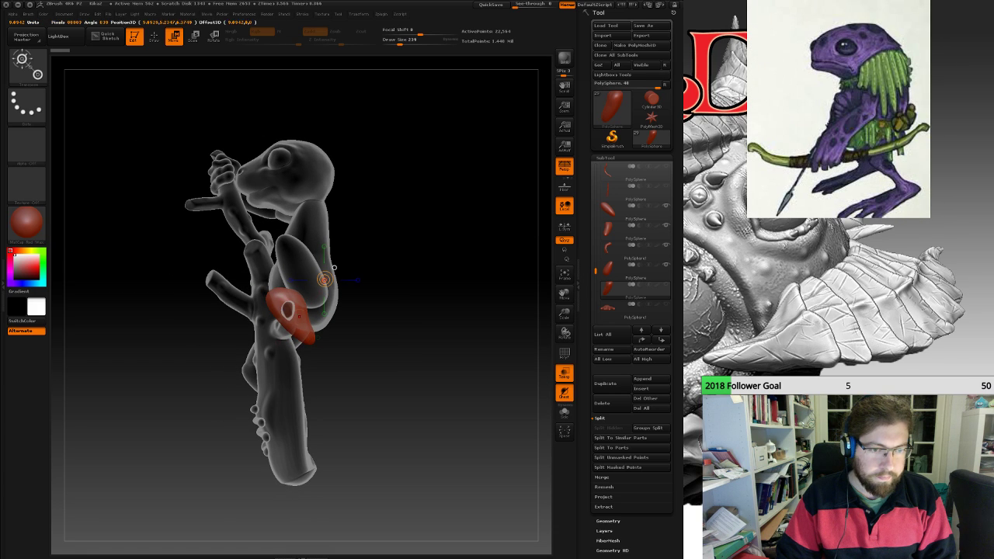
pyautogui.keyDown('alt'); pyautogui.moveTo(291, 317); pyautogui.dragTo(275, 270); pyautogui.keyUp('alt')
pyautogui.moveTo(412, 341)
pyautogui.mouseDown()
pyautogui.moveTo(513, 344)
pyautogui.moveTo(412, 341)
pyautogui.mouseUp()
# Rotate the lower leg in side view so it stands more upright against the thigh with its narrow end down.
pyautogui.press('r')
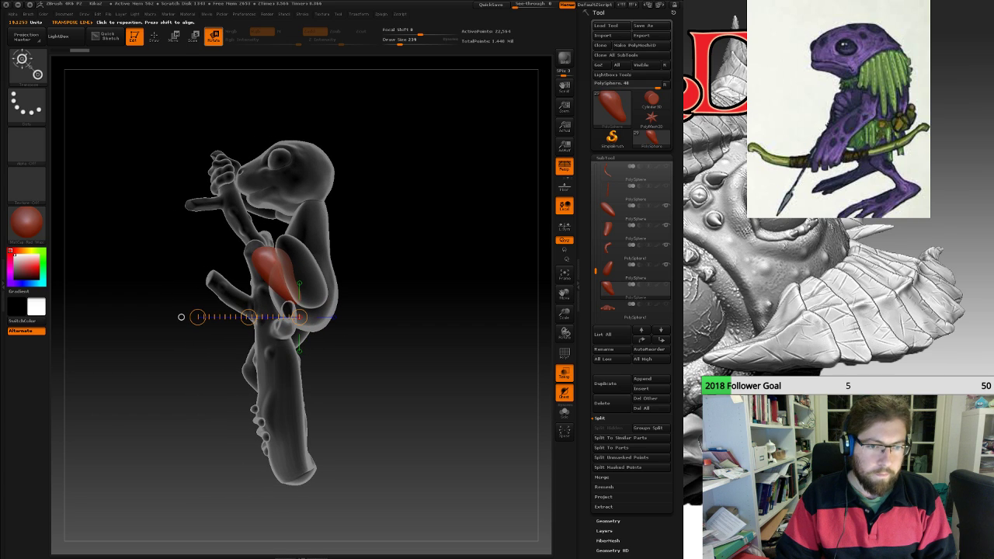
pyautogui.moveTo(198, 316); pyautogui.dragTo(203, 261)
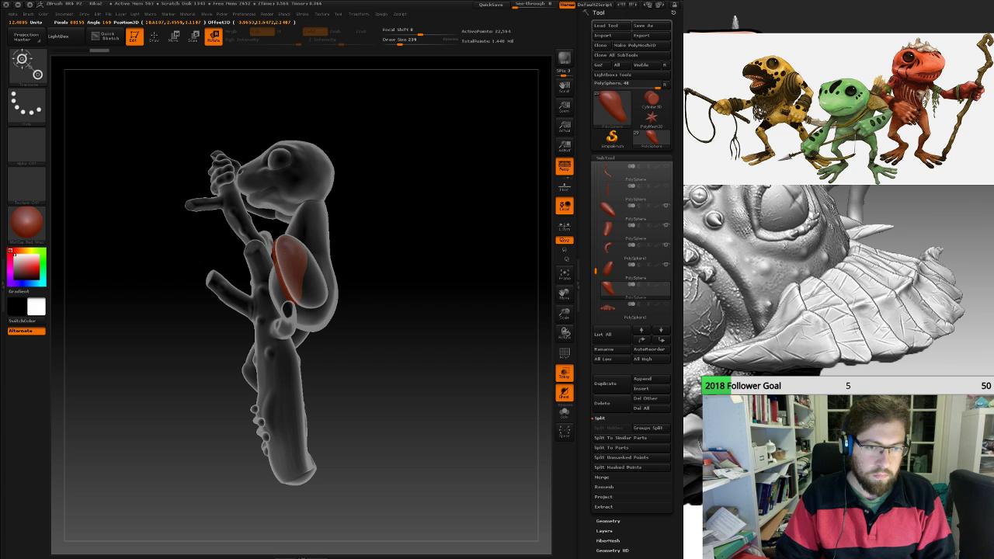
pyautogui.moveTo(419, 341)
pyautogui.mouseDown()
pyautogui.moveTo(504, 343)
pyautogui.moveTo(425, 344)
pyautogui.mouseUp()
pyautogui.moveTo(297, 316)
pyautogui.mouseDown()
pyautogui.moveTo(264, 316)
pyautogui.moveTo(292, 316)
pyautogui.mouseUp()
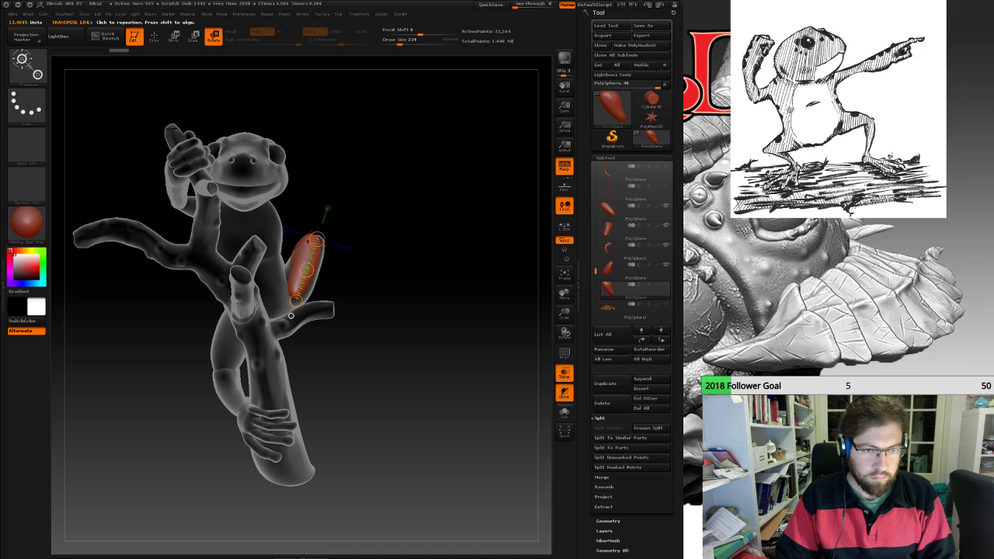
# Rotate the lower leg in front and side views so its ankle end swings outward and rests on the short branch.
pyautogui.moveTo(434, 250); pyautogui.dragTo(412, 312)
pyautogui.moveTo(314, 239); pyautogui.dragTo(295, 296)
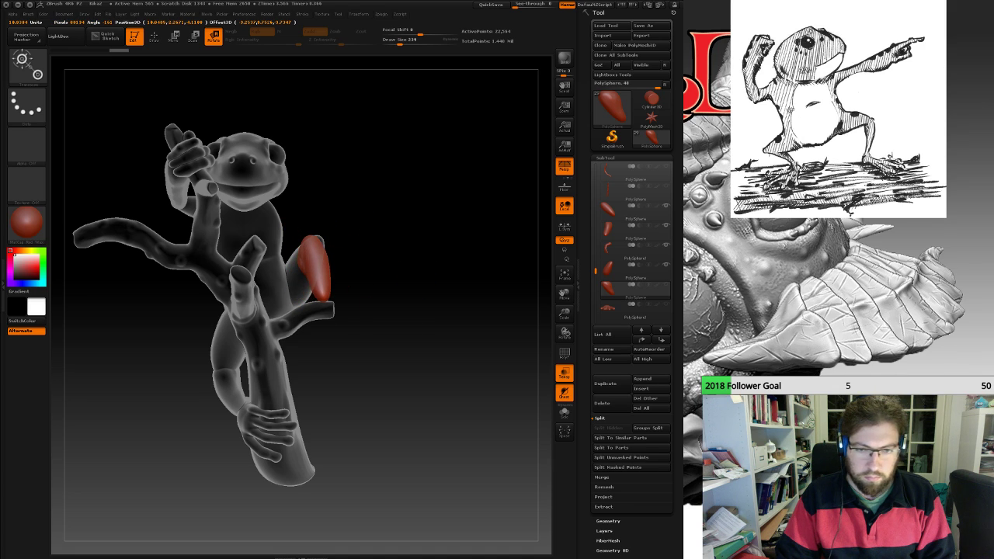
pyautogui.moveTo(365, 298); pyautogui.dragTo(292, 306, button='right')
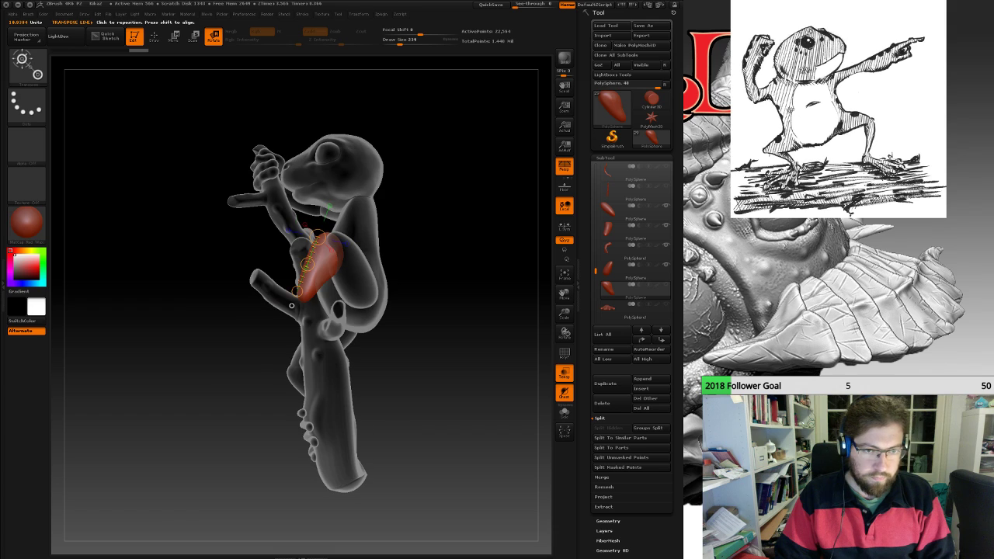
pyautogui.moveTo(332, 238); pyautogui.dragTo(304, 296)
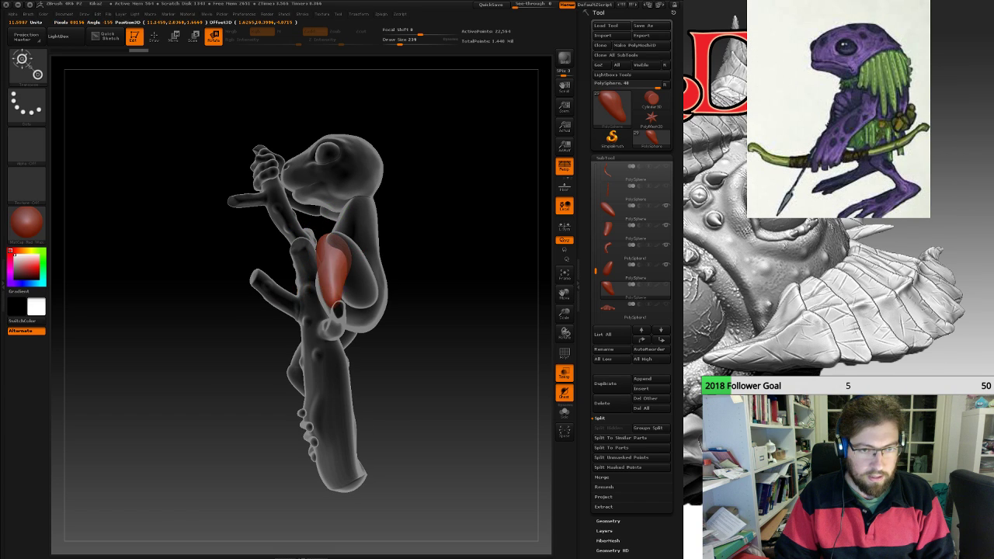
pyautogui.moveTo(272, 309); pyautogui.dragTo(345, 279, button='right')
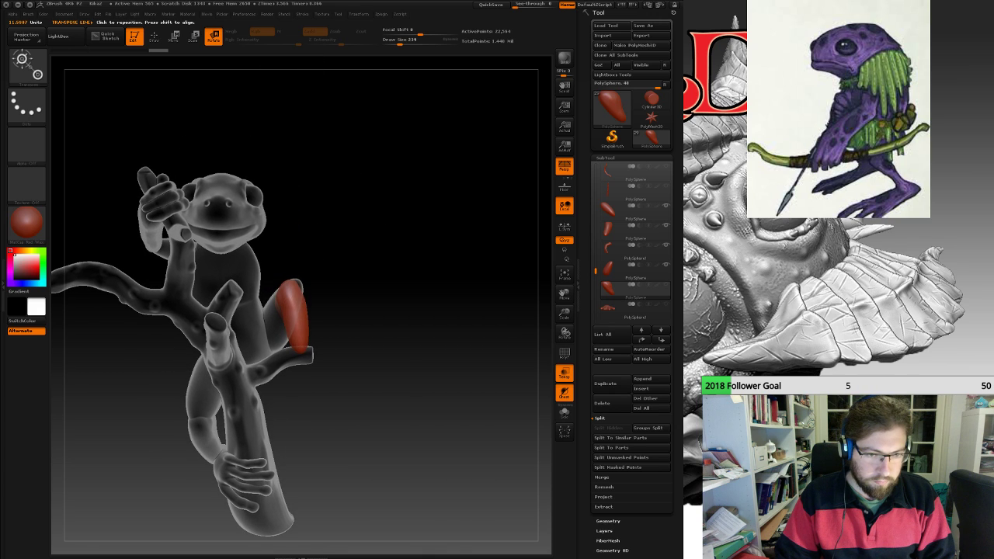
pyautogui.moveTo(298, 351); pyautogui.dragTo(298, 300)
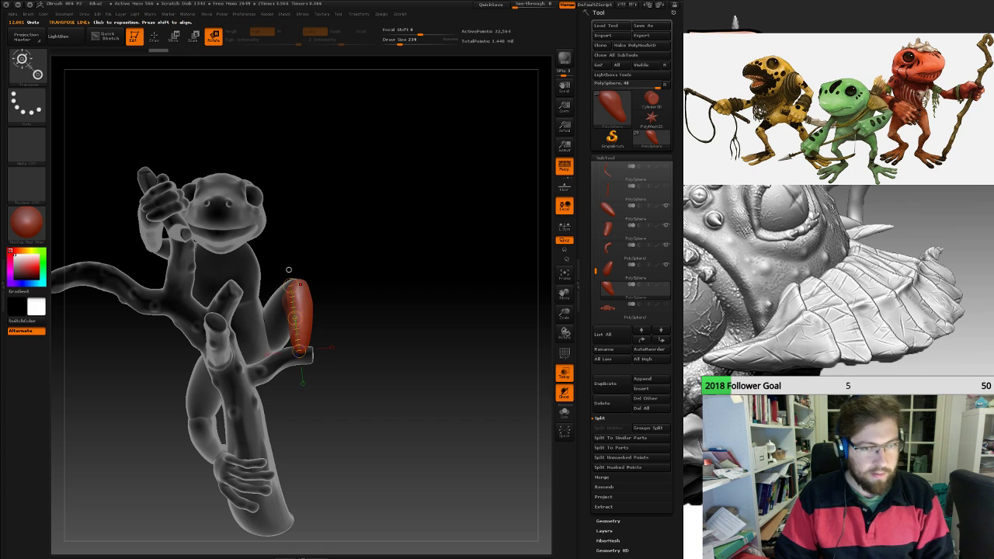
pyautogui.moveTo(289, 270); pyautogui.dragTo(313, 189, button='right')
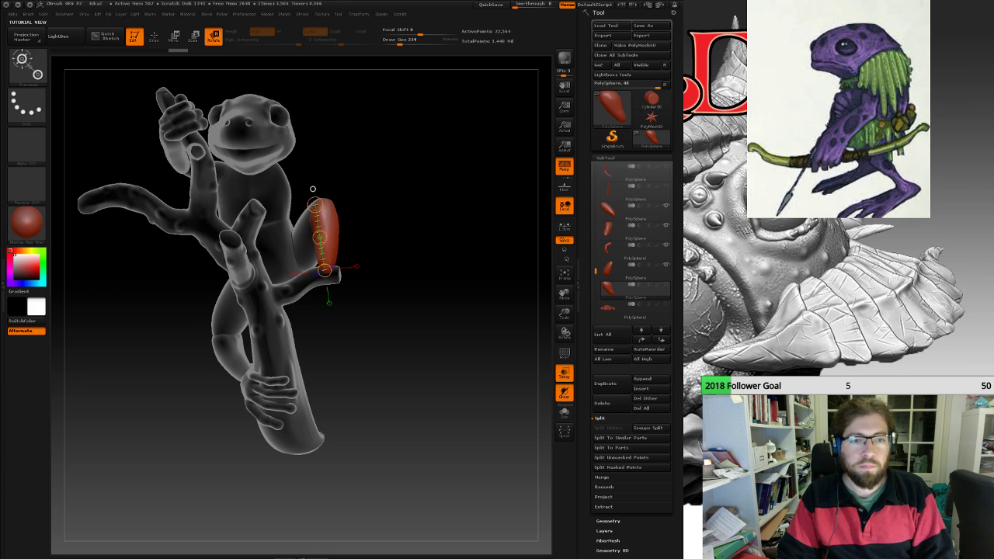
pyautogui.moveTo(313, 189); pyautogui.dragTo(314, 188, button='right')
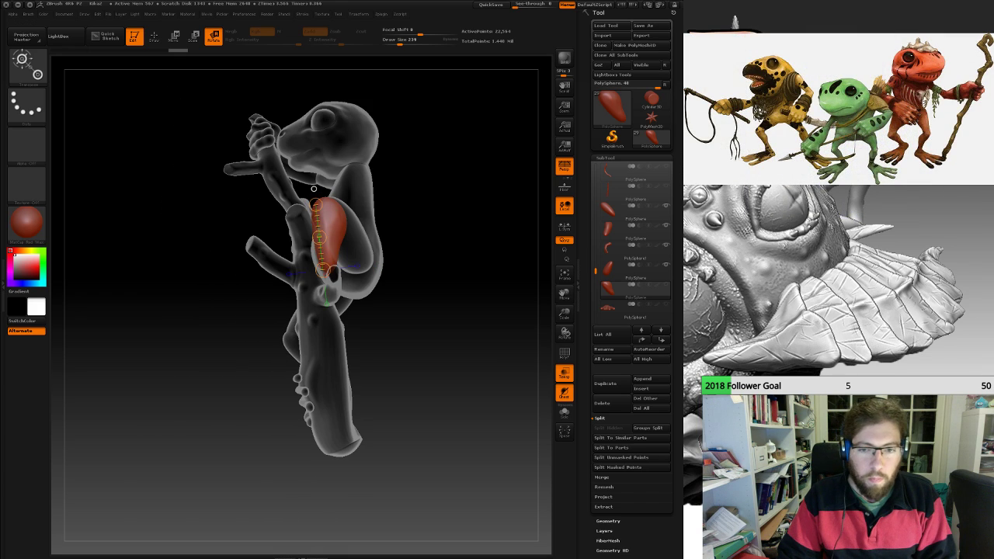
# Show and select the second leg's foot subtool, and move it up to the ankle in side view.
pyautogui.moveTo(635, 310)
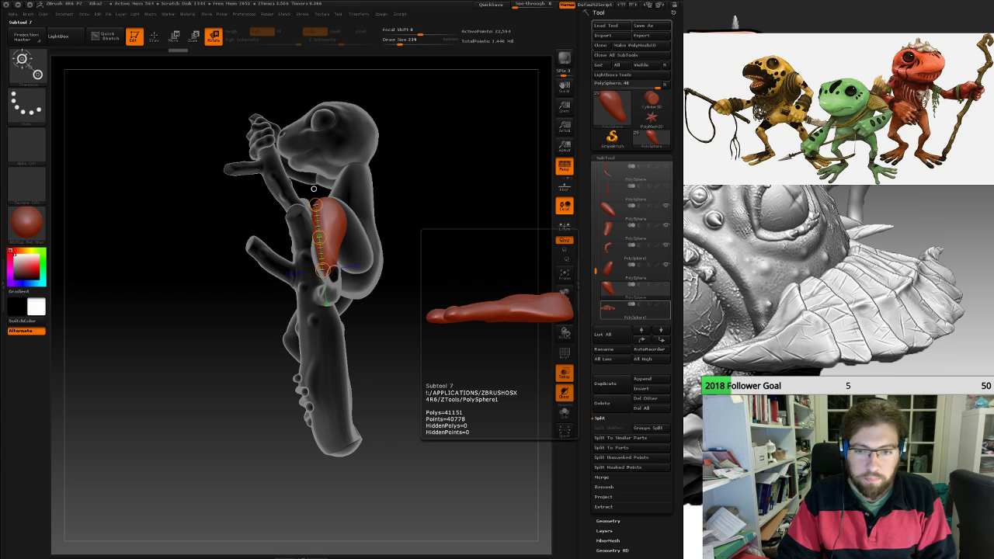
pyautogui.click(666, 304)
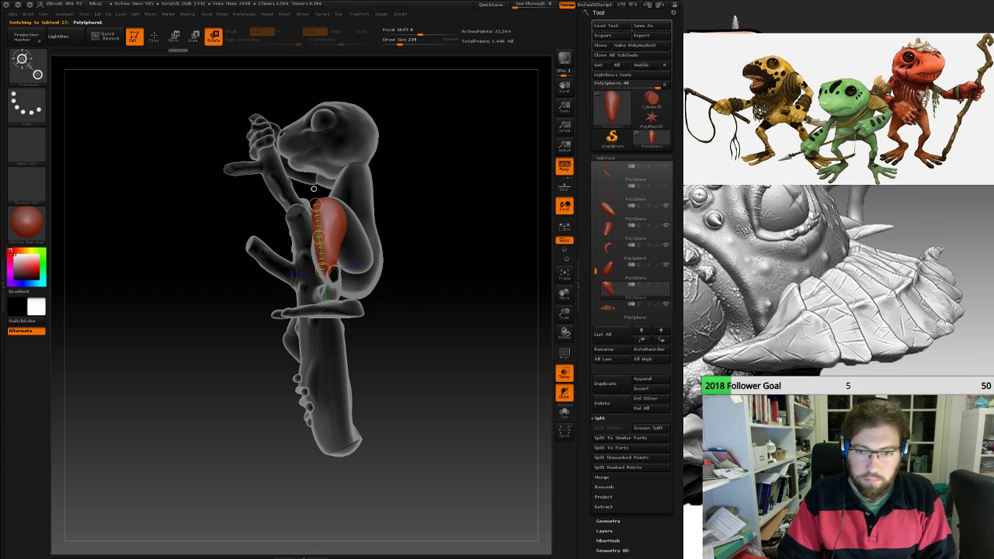
pyautogui.click(635, 310)
pyautogui.moveTo(313, 188); pyautogui.dragTo(313, 188, button='right')
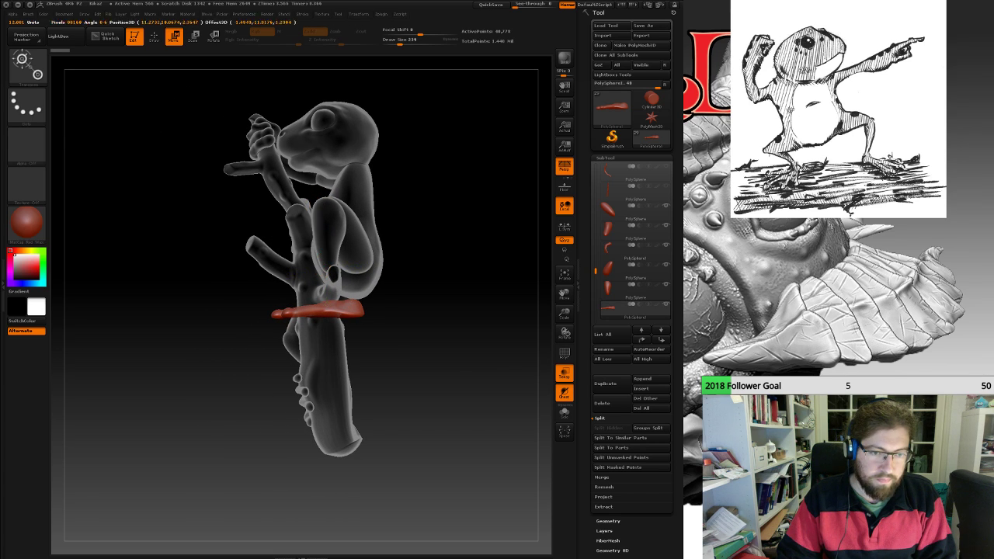
pyautogui.keyDown('shift'); pyautogui.moveTo(349, 308); pyautogui.dragTo(225, 309); pyautogui.keyUp('shift')
pyautogui.moveTo(287, 308); pyautogui.dragTo(267, 275)
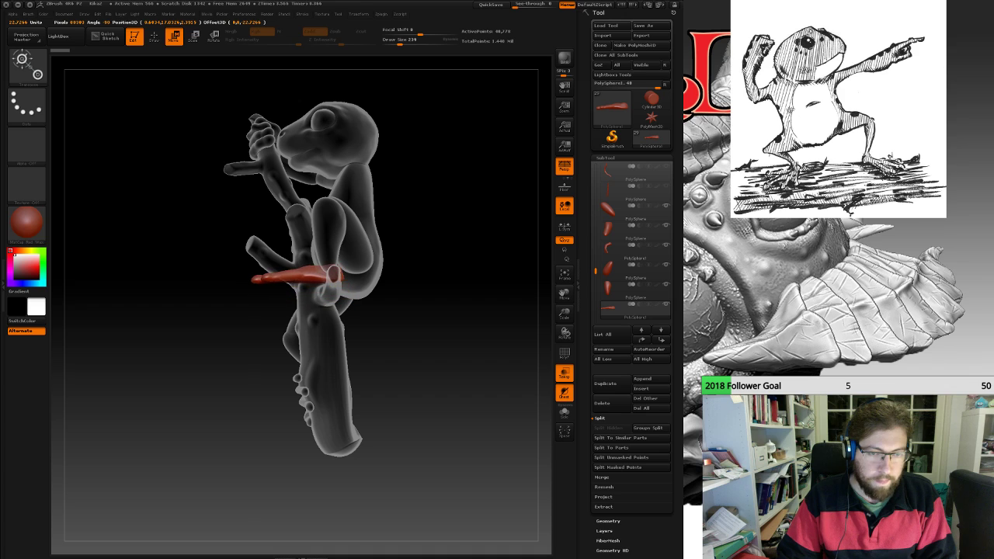
# Move the foot outward in front view so it sits on the short branch beneath the lower leg.
pyautogui.moveTo(208, 308); pyautogui.dragTo(254, 310)
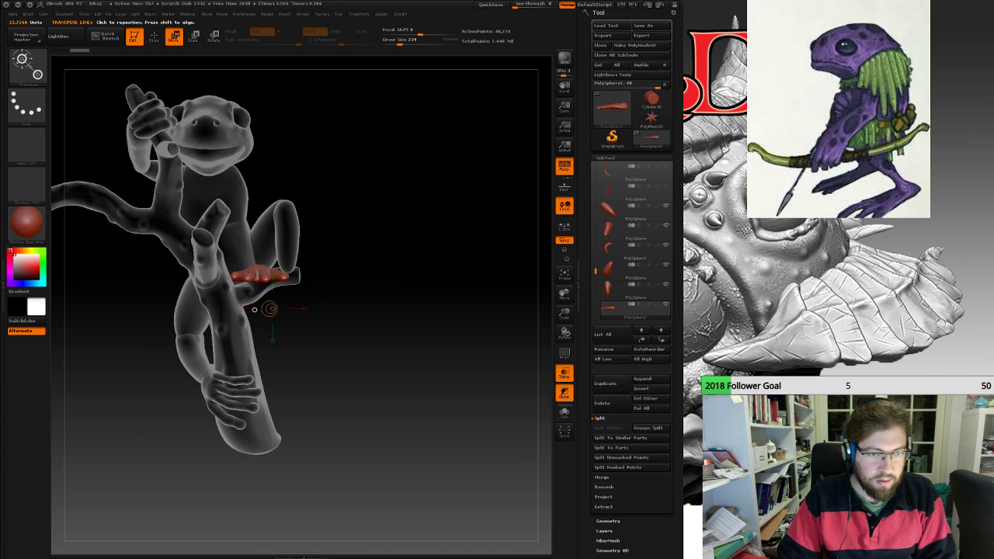
pyautogui.keyDown('shift'); pyautogui.moveTo(246, 274); pyautogui.dragTo(371, 274); pyautogui.keyUp('shift')
pyautogui.moveTo(308, 274); pyautogui.dragTo(306, 275)
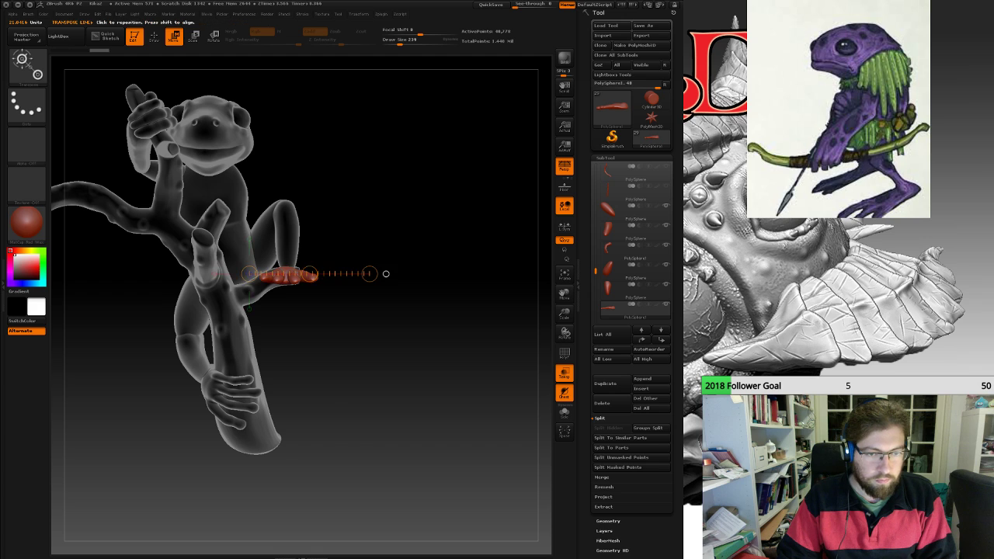
# Rotate the foot about the ankle so its toes slope downward over the branch, and turn off transparency.
pyautogui.moveTo(386, 274); pyautogui.dragTo(240, 274)
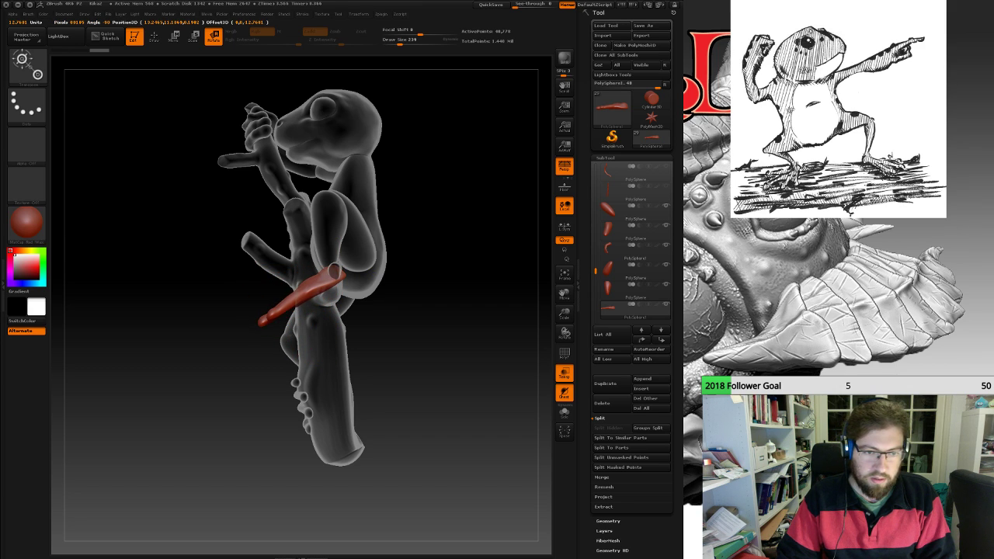
pyautogui.moveTo(244, 272)
pyautogui.mouseDown(button='right')
pyautogui.moveTo(208, 272)
pyautogui.moveTo(256, 271)
pyautogui.moveTo(224, 272)
pyautogui.moveTo(237, 278)
pyautogui.mouseUp(button='right')
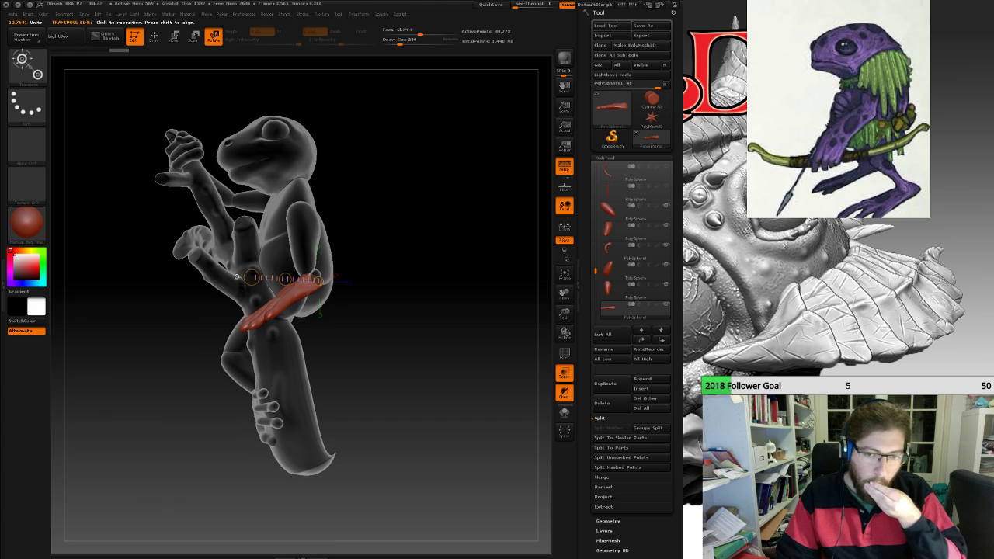
pyautogui.click(565, 372)
pyautogui.moveTo(419, 350); pyautogui.dragTo(482, 349, button='right')
pyautogui.keyDown('alt'); pyautogui.moveTo(388, 349); pyautogui.dragTo(392, 372); pyautogui.keyUp('alt')
pyautogui.moveTo(332, 309); pyautogui.dragTo(345, 309)
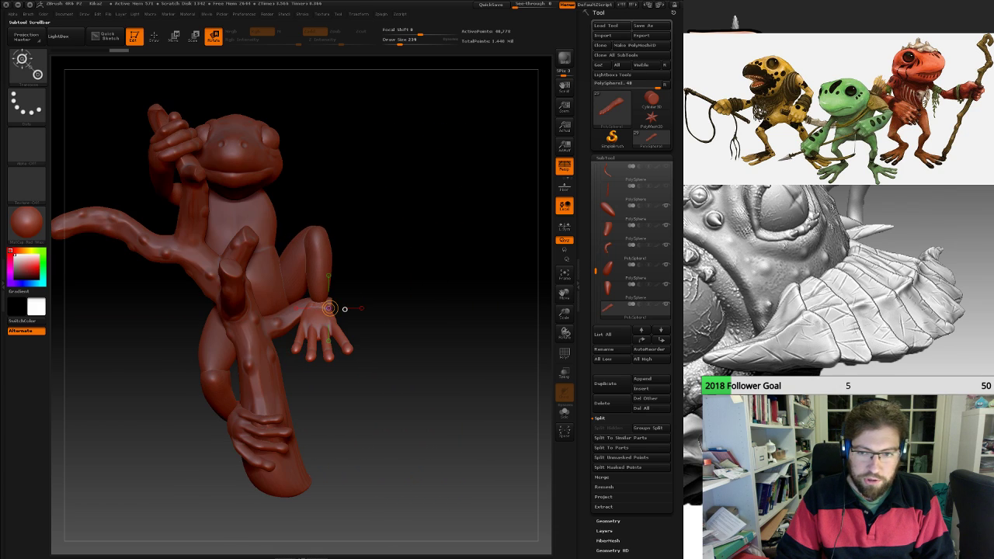
# Select the tree subtool and reshape the short branch under the foot using the Move brush at draw size 74.
pyautogui.moveTo(596, 271); pyautogui.dragTo(596, 302)
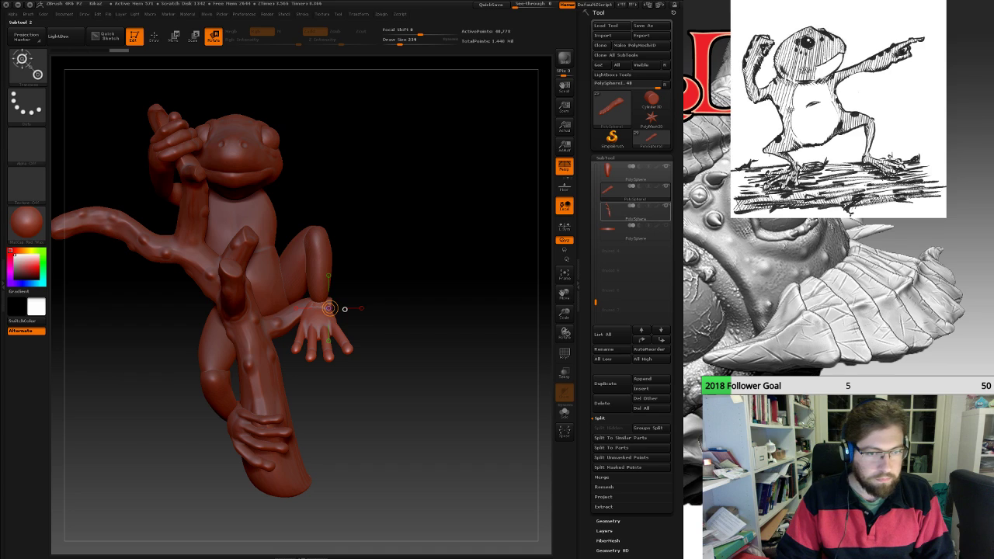
pyautogui.click(635, 211)
pyautogui.moveTo(450, 311)
pyautogui.mouseDown()
pyautogui.moveTo(486, 311)
pyautogui.moveTo(462, 311)
pyautogui.mouseUp()
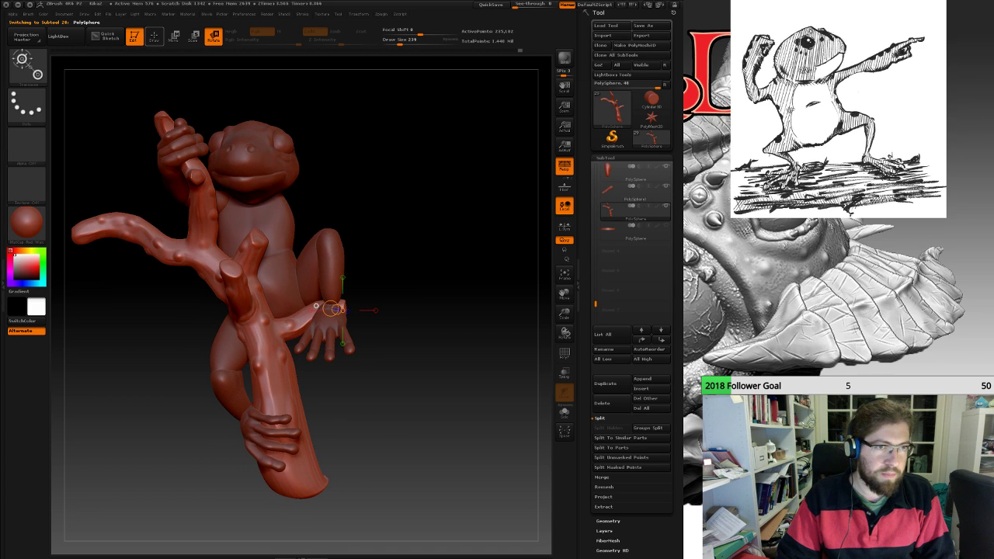
pyautogui.press('q')
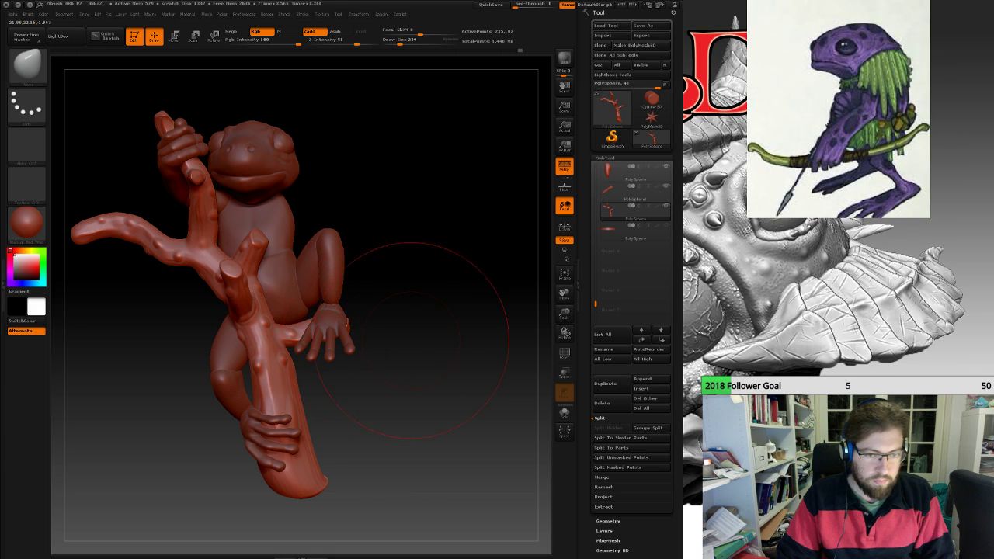
pyautogui.moveTo(412, 340); pyautogui.dragTo(299, 342)
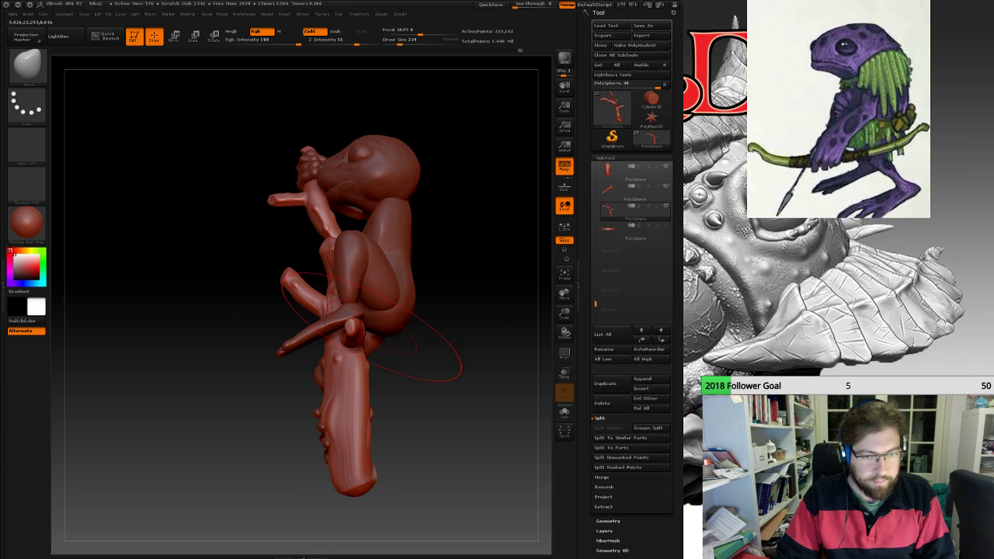
pyautogui.keyDown('alt'); pyautogui.moveTo(458, 287); pyautogui.dragTo(443, 348); pyautogui.keyUp('alt')
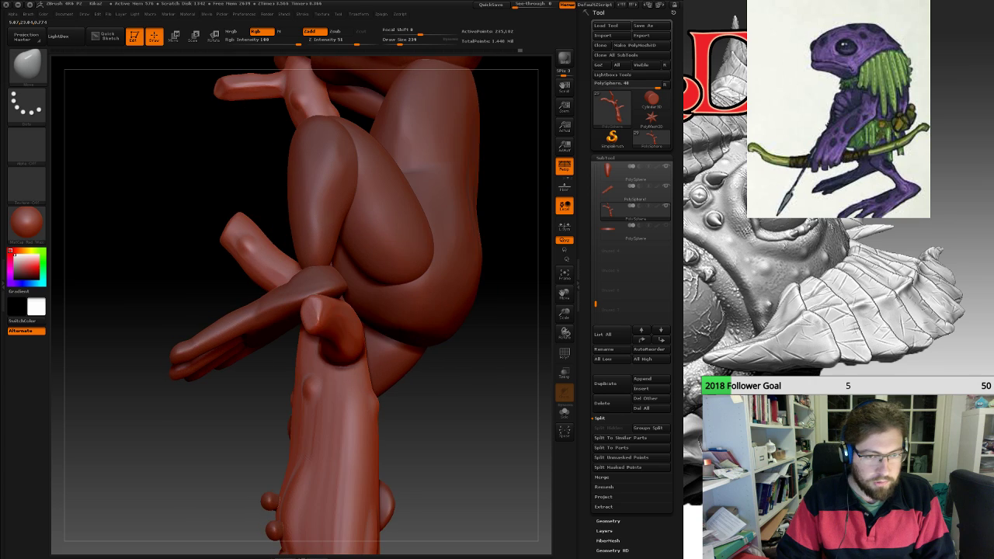
pyautogui.moveTo(291, 319); pyautogui.dragTo(348, 320)
pyautogui.hotkey('ctrl', 'z')
pyautogui.hotkey('ctrl', 'z')
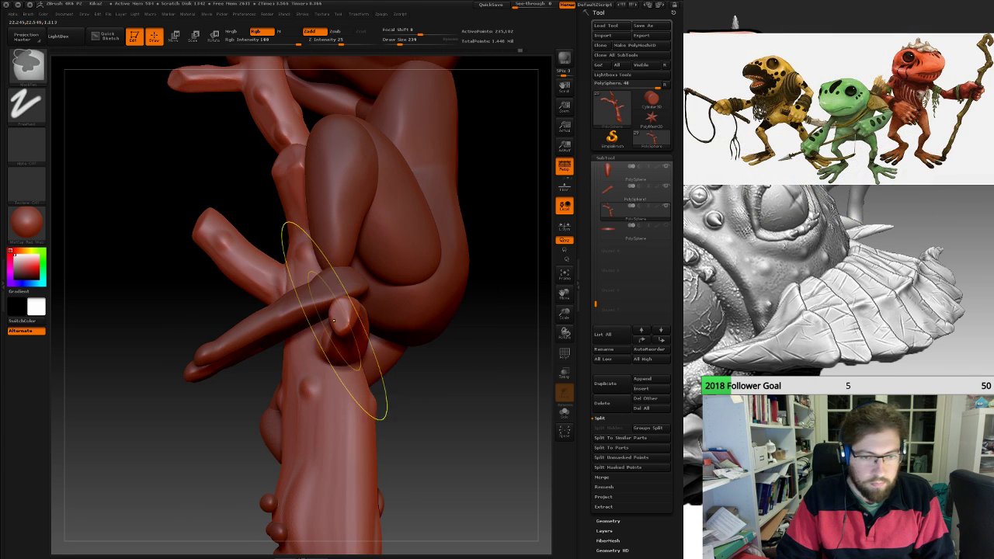
pyautogui.press('space')
pyautogui.moveTo(398, 312); pyautogui.dragTo(362, 313)
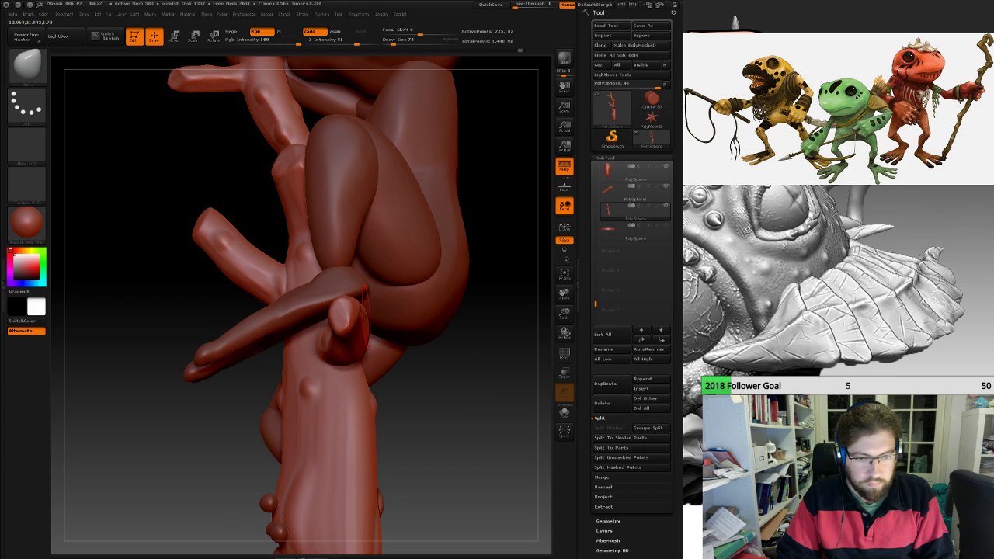
# Refine the short branch's bend from underneath so it fits against the heel of the foot.
pyautogui.moveTo(364, 321); pyautogui.dragTo(334, 294, button='right')
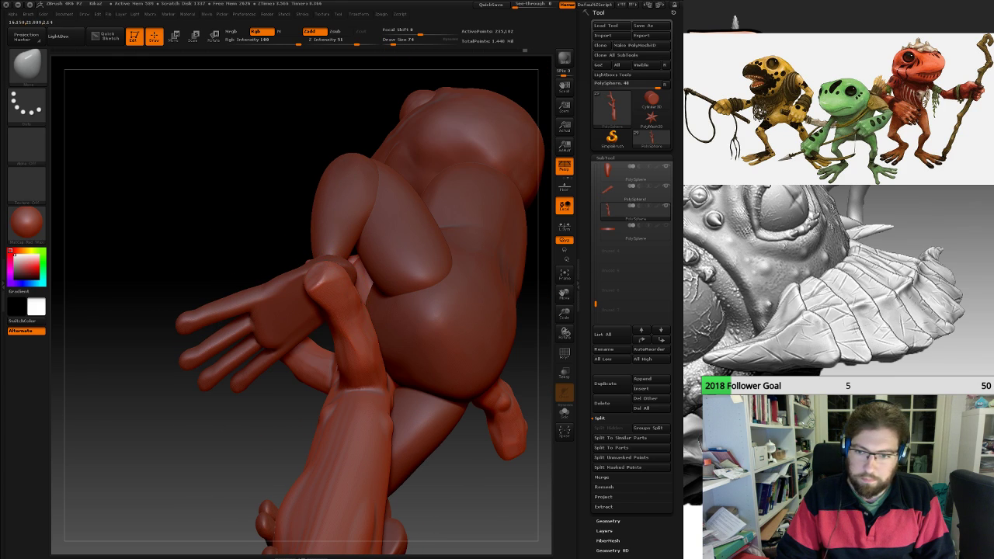
pyautogui.moveTo(349, 316); pyautogui.dragTo(328, 292, button='right')
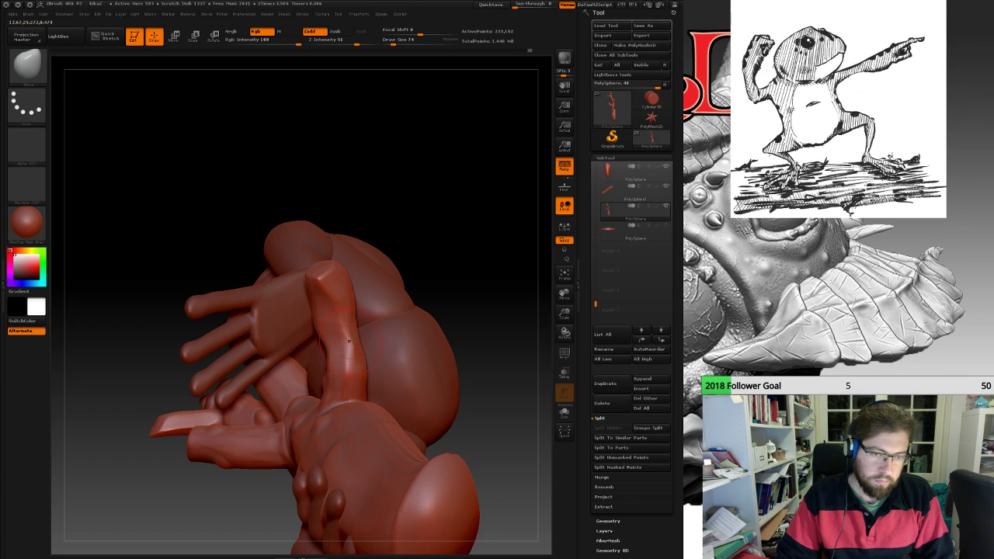
pyautogui.moveTo(337, 310); pyautogui.dragTo(359, 378, button='right')
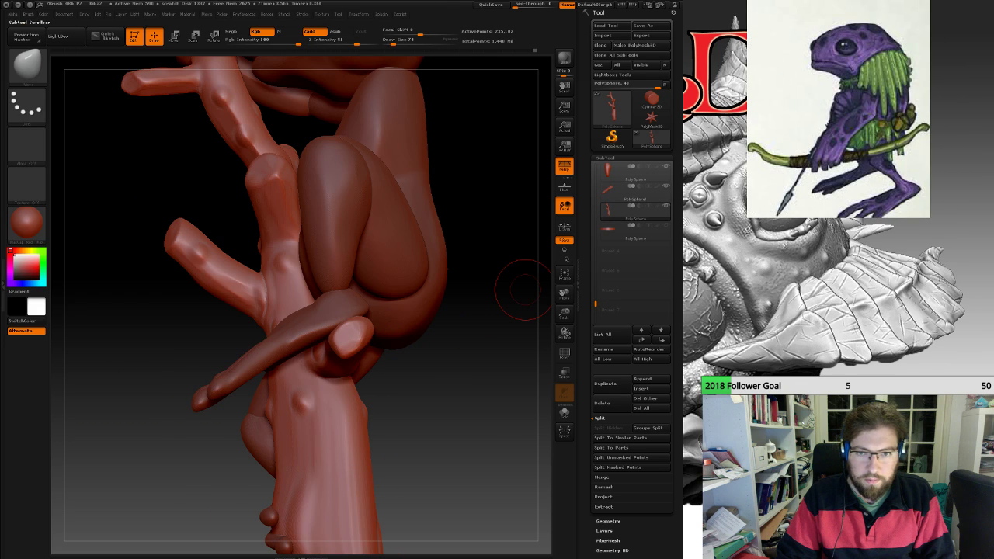
# Select the second foot's subtool, mask its heel and instep while leaving the toes unmasked, and activate Rotate.
pyautogui.moveTo(596, 304); pyautogui.dragTo(595, 281)
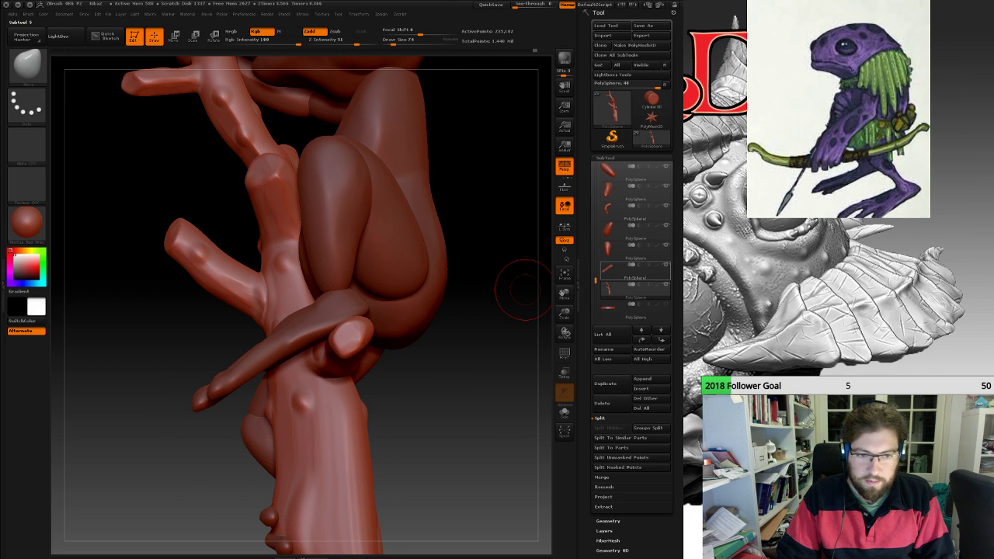
pyautogui.click(622, 271)
pyautogui.keyDown('alt'); pyautogui.moveTo(268, 247); pyautogui.dragTo(297, 210, button='right'); pyautogui.keyUp('alt')
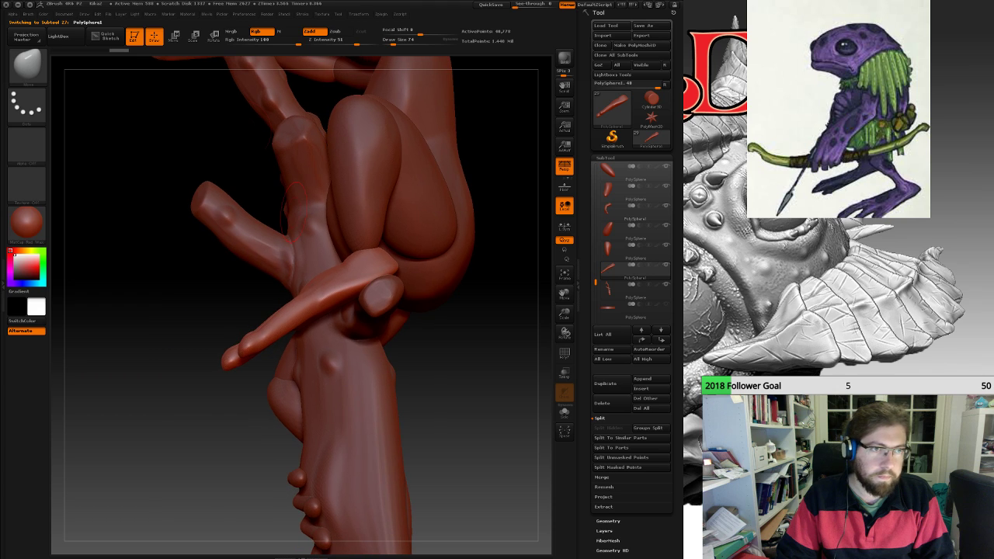
pyautogui.moveTo(262, 172); pyautogui.dragTo(381, 214)
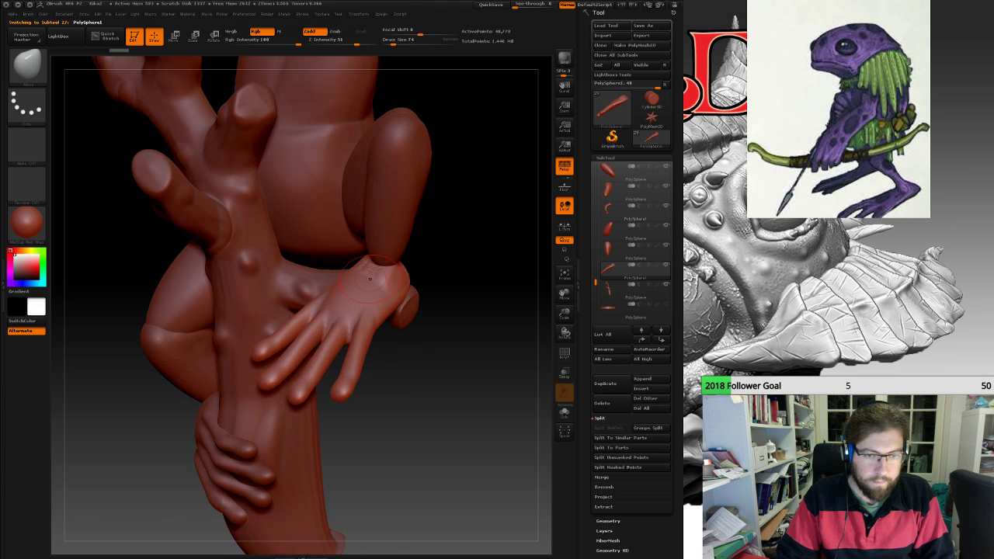
pyautogui.press('space')
pyautogui.moveTo(370, 278); pyautogui.dragTo(362, 274)
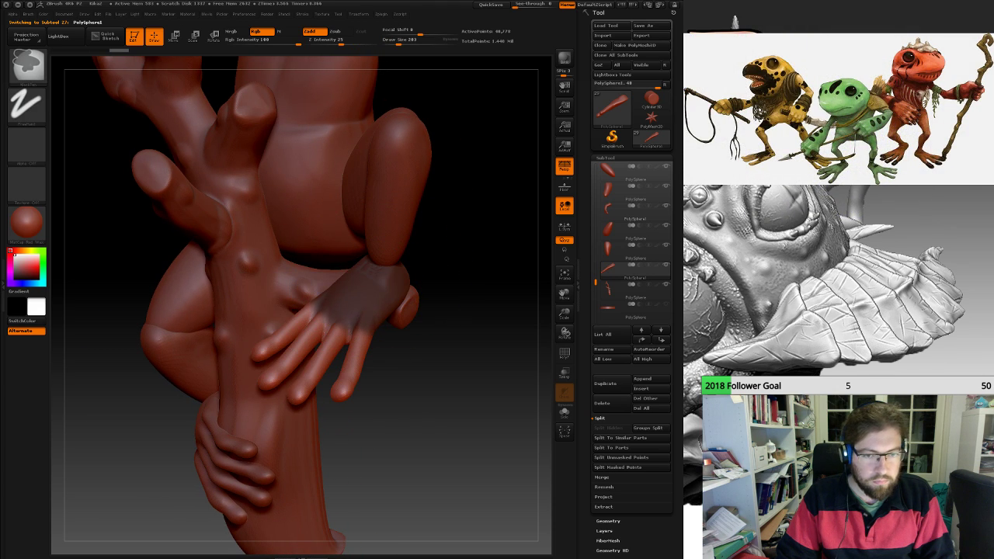
pyautogui.moveTo(372, 273)
pyautogui.mouseDown(button='right')
pyautogui.moveTo(159, 264)
pyautogui.moveTo(264, 256)
pyautogui.moveTo(318, 284)
pyautogui.mouseUp(button='right')
pyautogui.click(214, 36)
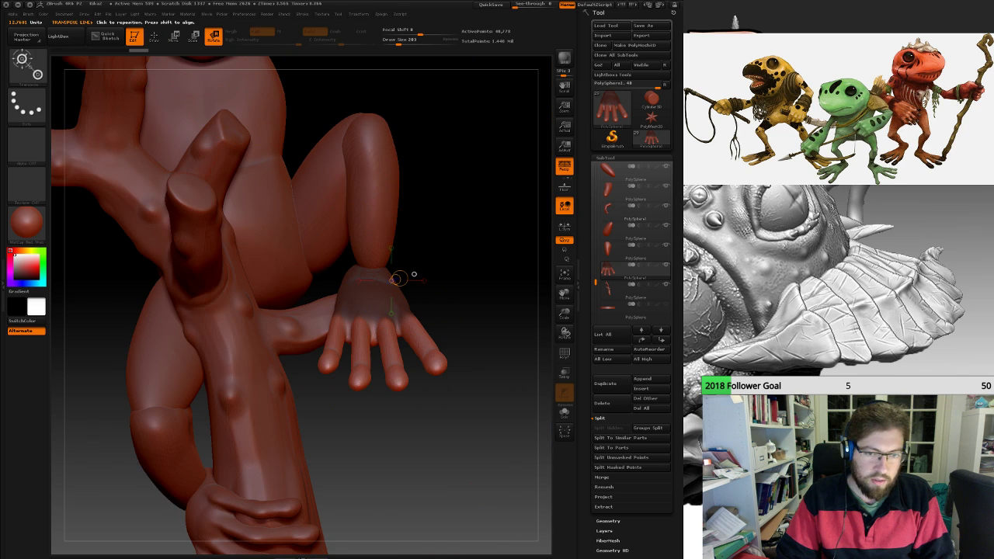
# Set the draw size to 96 and repaint the foot's mask so it covers the heel and instep as far as the mid-foot.
pyautogui.moveTo(392, 280); pyautogui.dragTo(287, 281, button='right')
pyautogui.moveTo(340, 280); pyautogui.dragTo(352, 300)
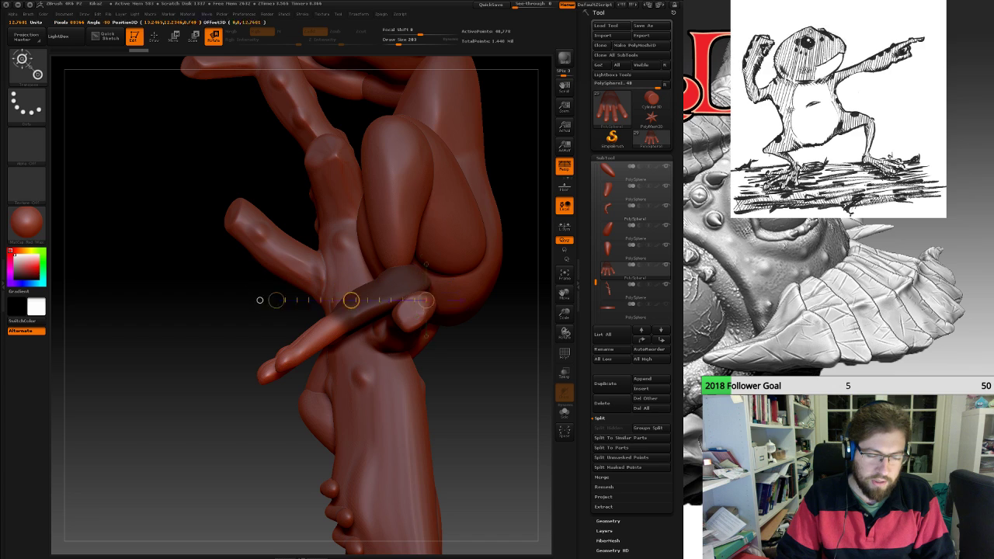
pyautogui.moveTo(358, 326); pyautogui.dragTo(404, 248, button='right')
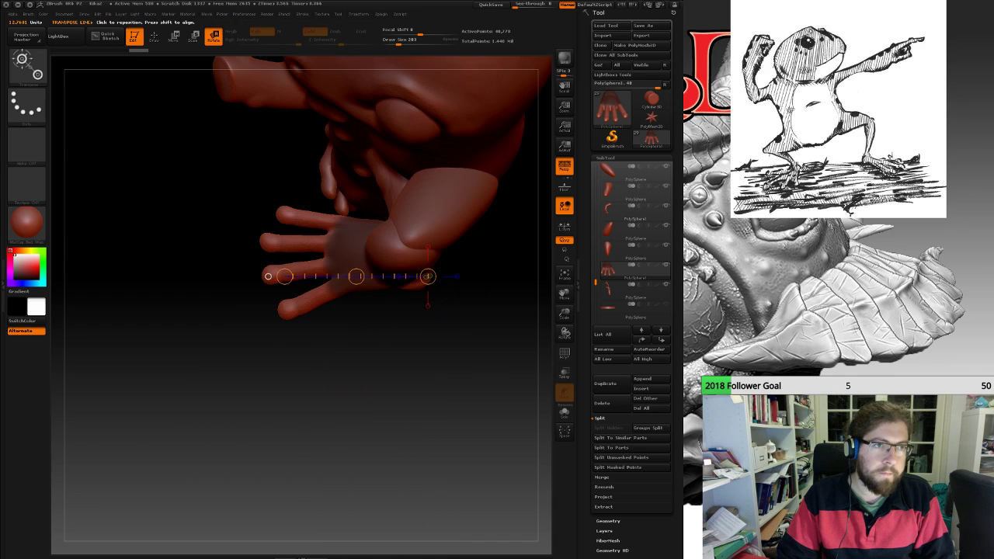
pyautogui.press('q')
pyautogui.press('space')
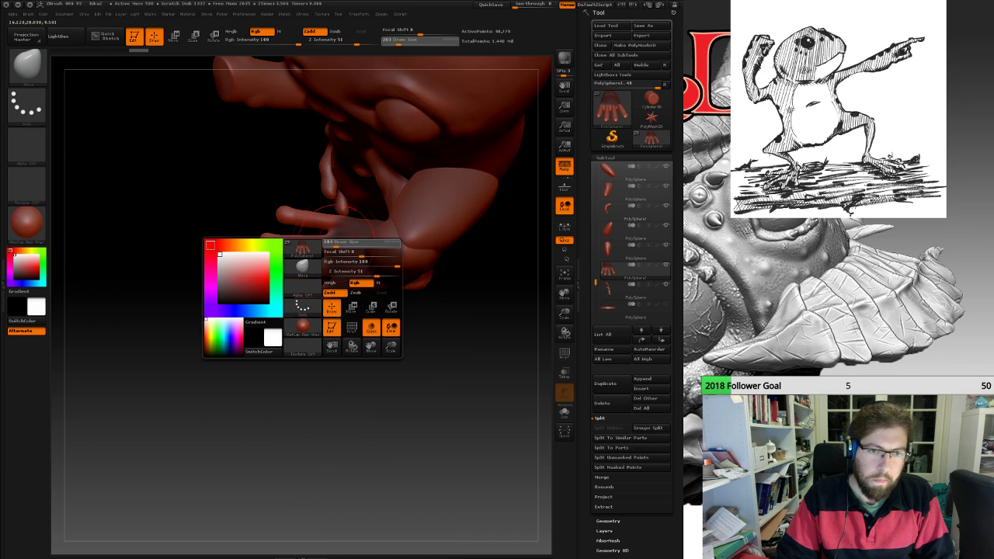
pyautogui.moveTo(345, 243)
pyautogui.mouseDown()
pyautogui.moveTo(338, 243)
pyautogui.moveTo(346, 226)
pyautogui.moveTo(333, 236)
pyautogui.moveTo(339, 320)
pyautogui.moveTo(353, 325)
pyautogui.moveTo(333, 326)
pyautogui.mouseUp()
pyautogui.press('q')
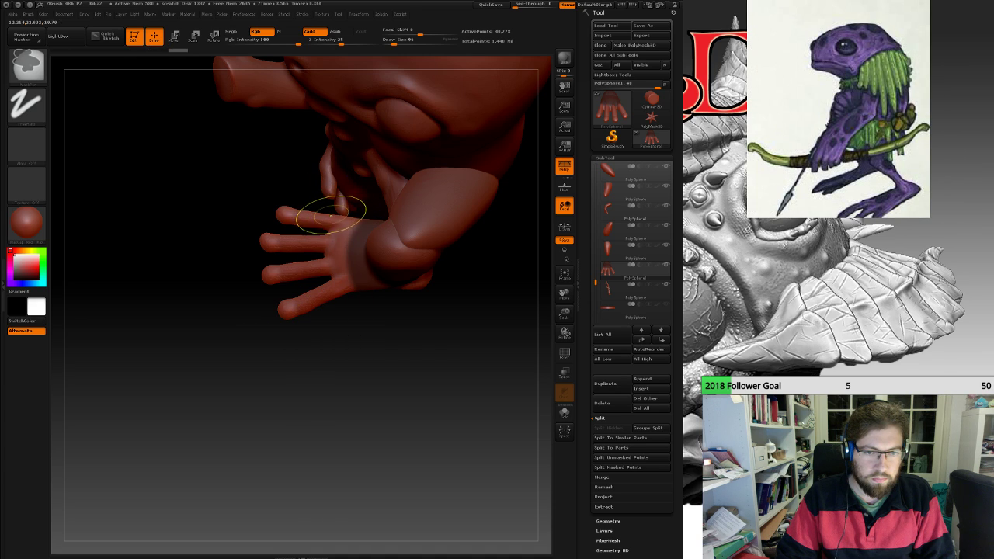
pyautogui.keyDown('ctrl'); pyautogui.moveTo(336, 218); pyautogui.dragTo(334, 252); pyautogui.keyUp('ctrl')
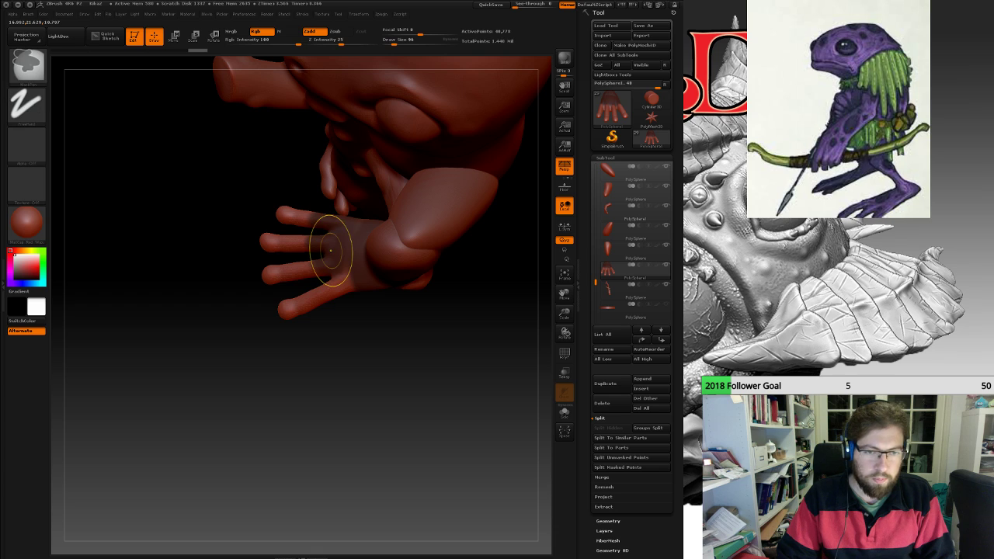
pyautogui.hotkey('ctrl', 'z')
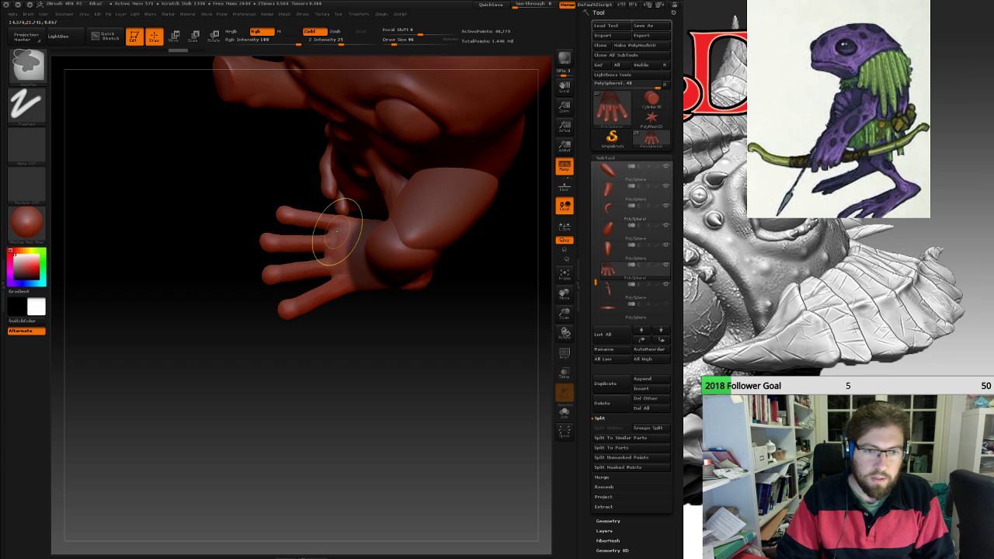
pyautogui.keyDown('ctrl'); pyautogui.click(359, 256); pyautogui.keyUp('ctrl')
pyautogui.moveTo(344, 322); pyautogui.dragTo(322, 225)
# Rotate the unmasked front of the foot and toes downward from the instep, and shift them slightly with Move.
pyautogui.click(213, 36)
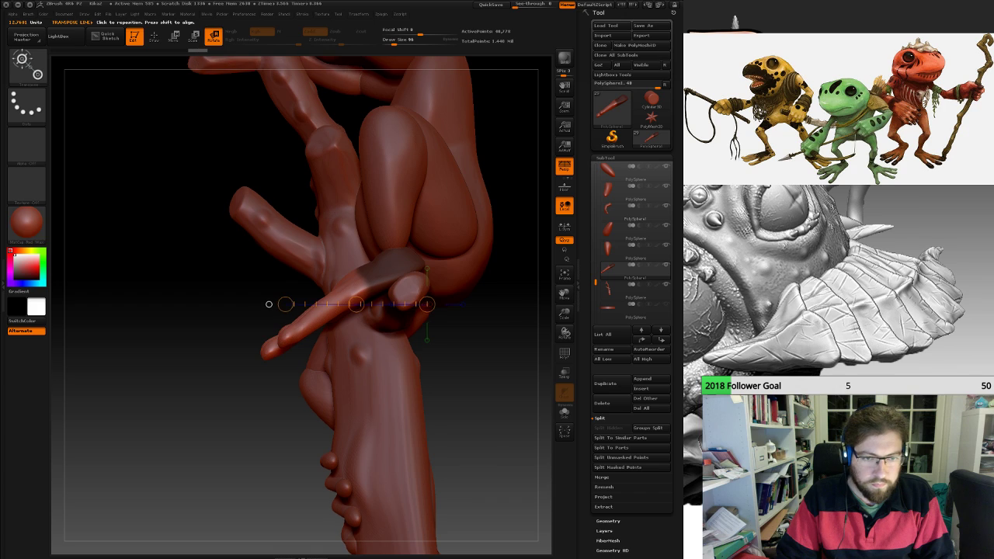
pyautogui.moveTo(179, 217)
pyautogui.mouseDown()
pyautogui.moveTo(177, 132)
pyautogui.moveTo(187, 232)
pyautogui.mouseUp()
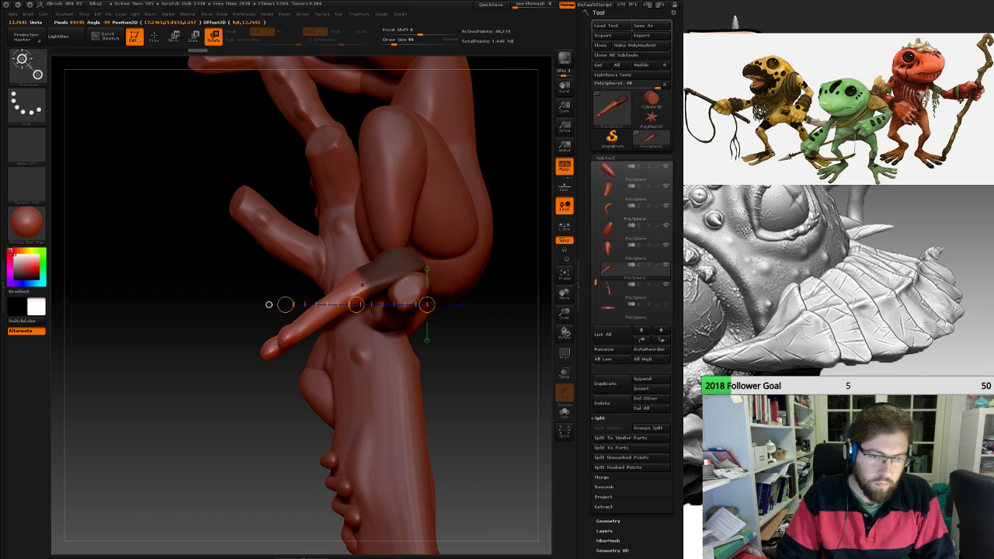
pyautogui.moveTo(362, 285)
pyautogui.mouseDown()
pyautogui.moveTo(289, 337)
pyautogui.moveTo(313, 361)
pyautogui.mouseUp()
pyautogui.press('w')
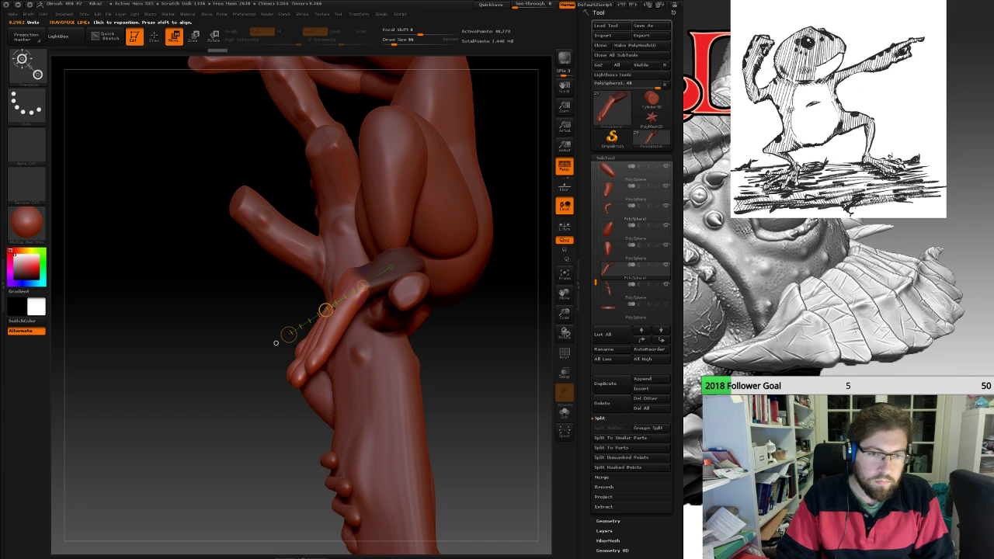
pyautogui.moveTo(326, 310); pyautogui.dragTo(331, 317)
pyautogui.moveTo(256, 381)
pyautogui.mouseDown()
pyautogui.moveTo(140, 377)
pyautogui.moveTo(388, 357)
pyautogui.mouseUp()
# Extend the mask across the front of the foot to the toe bases on both its upper side and sole.
pyautogui.press('q')
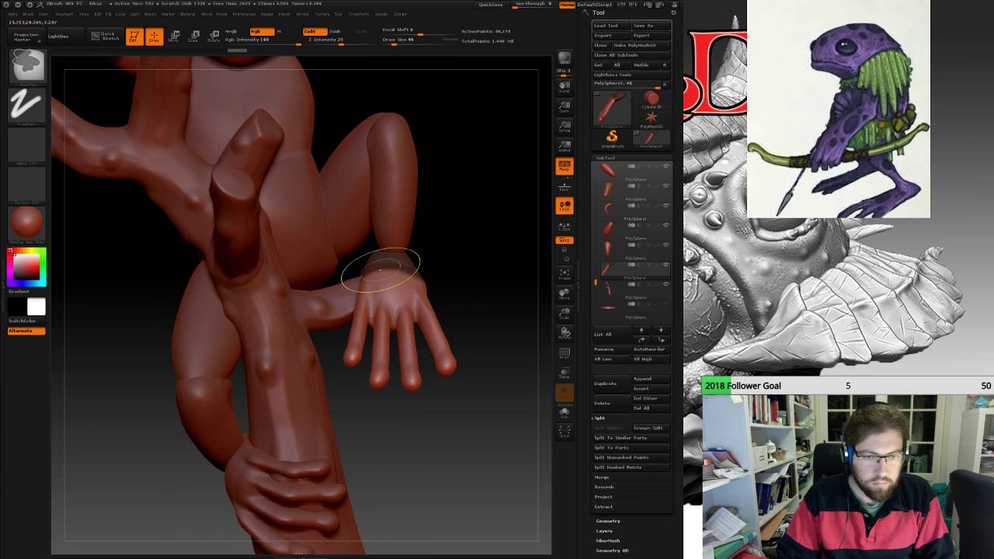
pyautogui.moveTo(380, 270)
pyautogui.keyDown('ctrl'); pyautogui.mouseDown()
pyautogui.moveTo(378, 291)
pyautogui.moveTo(418, 296)
pyautogui.moveTo(245, 291)
pyautogui.moveTo(276, 244)
pyautogui.mouseUp(); pyautogui.keyUp('ctrl')
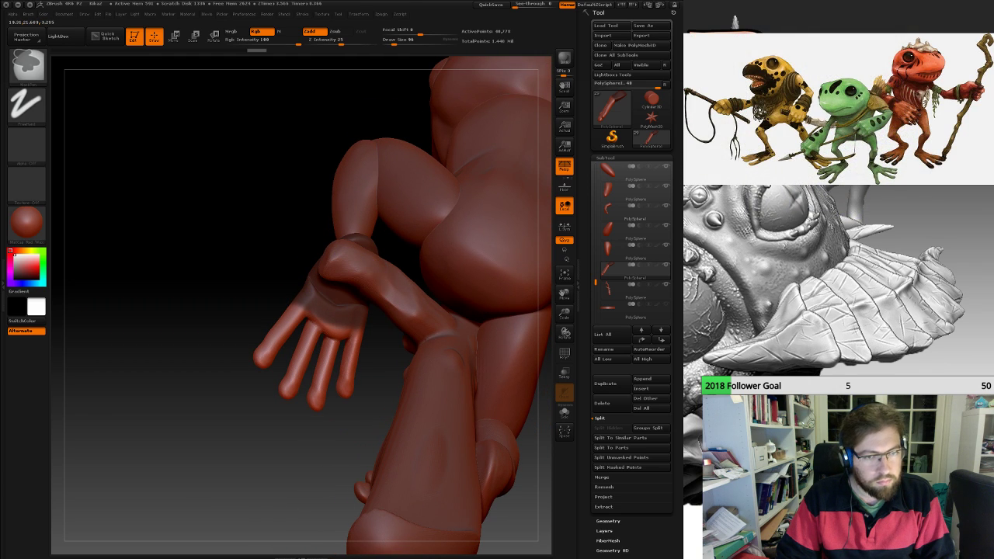
pyautogui.moveTo(407, 249)
pyautogui.mouseDown()
pyautogui.moveTo(311, 268)
pyautogui.moveTo(241, 303)
pyautogui.mouseUp()
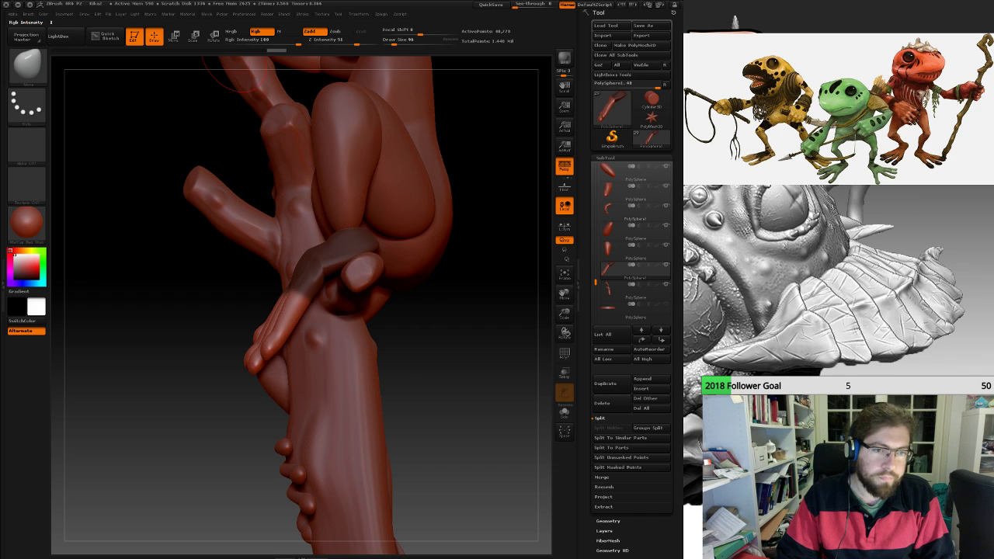
# Rotate the unmasked toes further downward along the trunk, and finish by clearing the mask and remeshing the foot.
pyautogui.click(214, 36)
pyautogui.moveTo(315, 266); pyautogui.dragTo(225, 325)
pyautogui.moveTo(296, 299); pyautogui.dragTo(292, 361)
pyautogui.moveTo(210, 369); pyautogui.dragTo(381, 346)
pyautogui.keyDown('ctrl'); pyautogui.moveTo(470, 288); pyautogui.dragTo(484, 334); pyautogui.keyUp('ctrl')
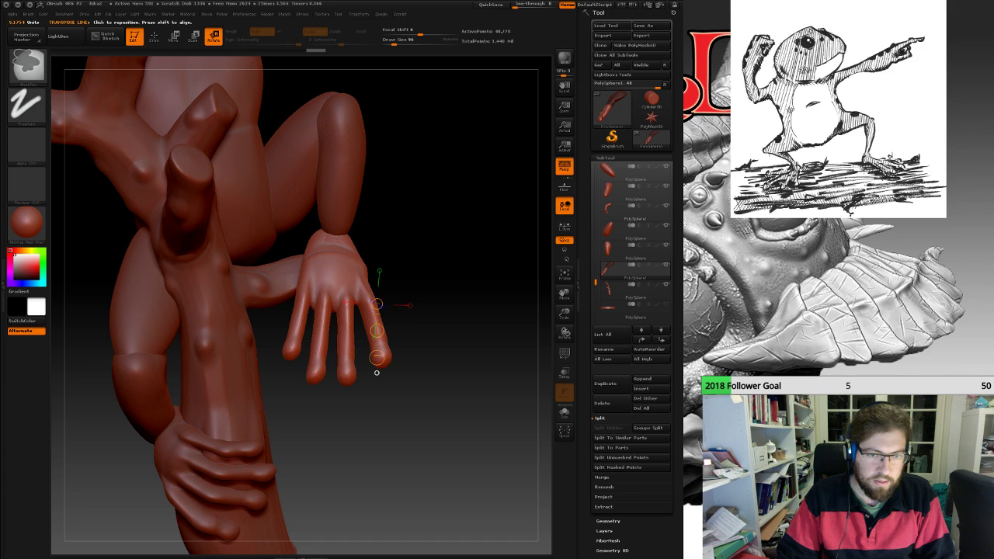
pyautogui.keyDown('ctrl'); pyautogui.moveTo(464, 266); pyautogui.dragTo(516, 371); pyautogui.keyUp('ctrl')
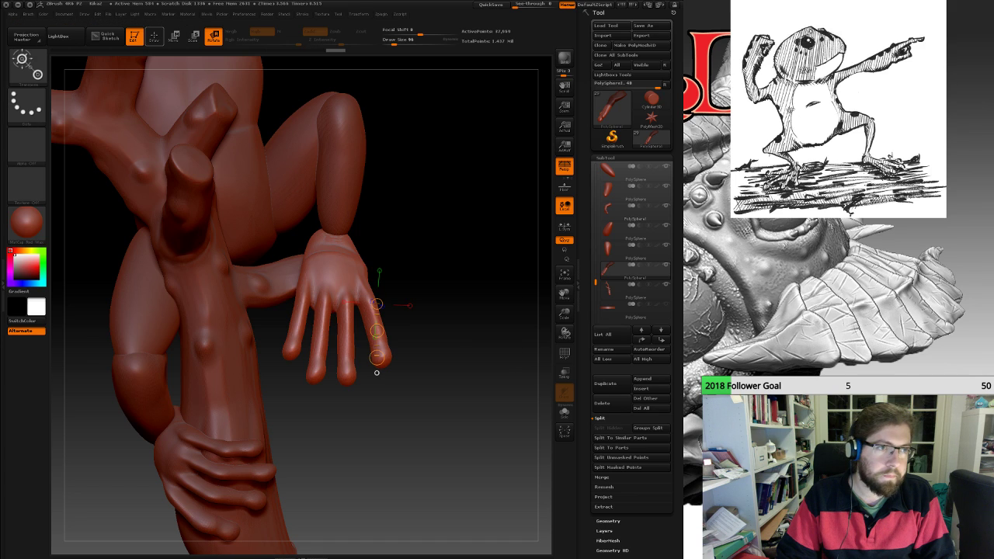
# Choose the Inflate brush and smooth out the crease on the sole of the foot beneath the short branch.
pyautogui.click(154, 36)
pyautogui.click(28, 64)
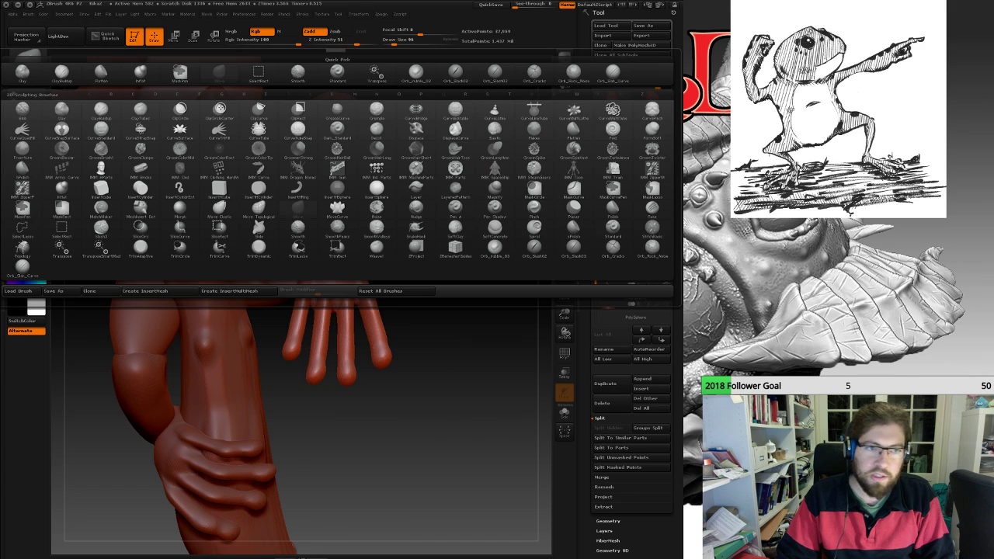
pyautogui.click(141, 73)
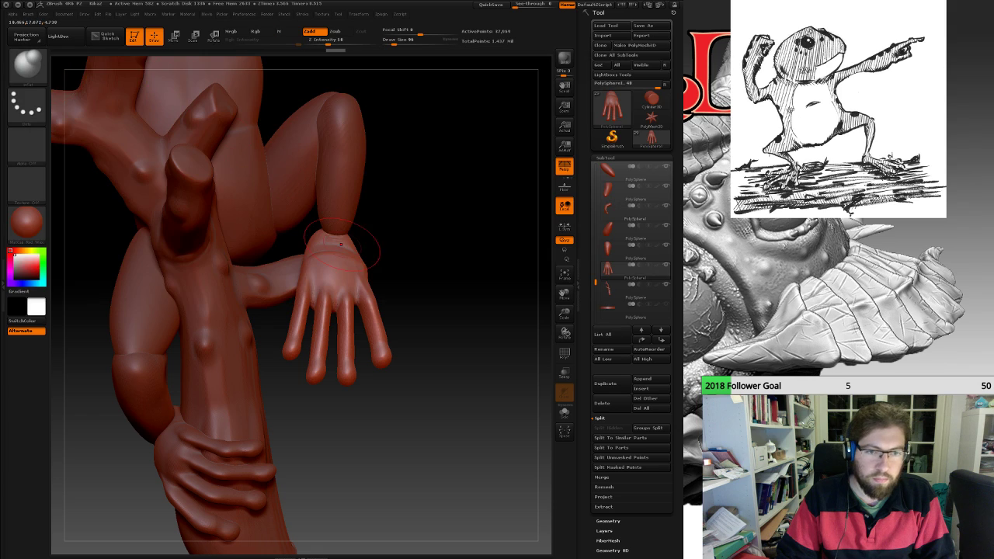
pyautogui.moveTo(328, 237)
pyautogui.mouseDown(button='right')
pyautogui.moveTo(337, 238)
pyautogui.moveTo(321, 250)
pyautogui.moveTo(419, 253)
pyautogui.moveTo(323, 250)
pyautogui.moveTo(334, 242)
pyautogui.mouseUp(button='right')
pyautogui.moveTo(376, 327)
pyautogui.mouseDown(button='right')
pyautogui.moveTo(383, 412)
pyautogui.moveTo(362, 433)
pyautogui.mouseUp(button='right')
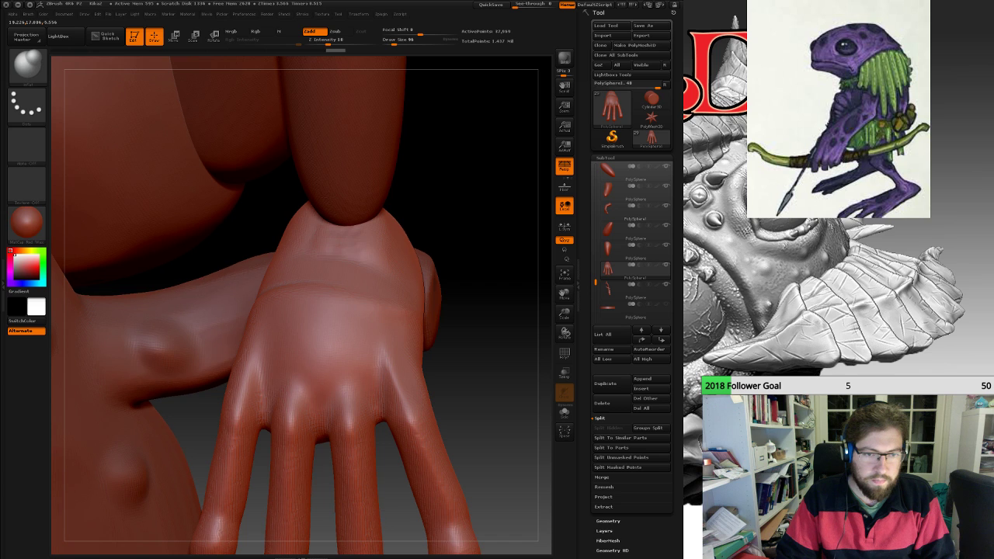
pyautogui.moveTo(376, 311); pyautogui.dragTo(505, 326, button='right')
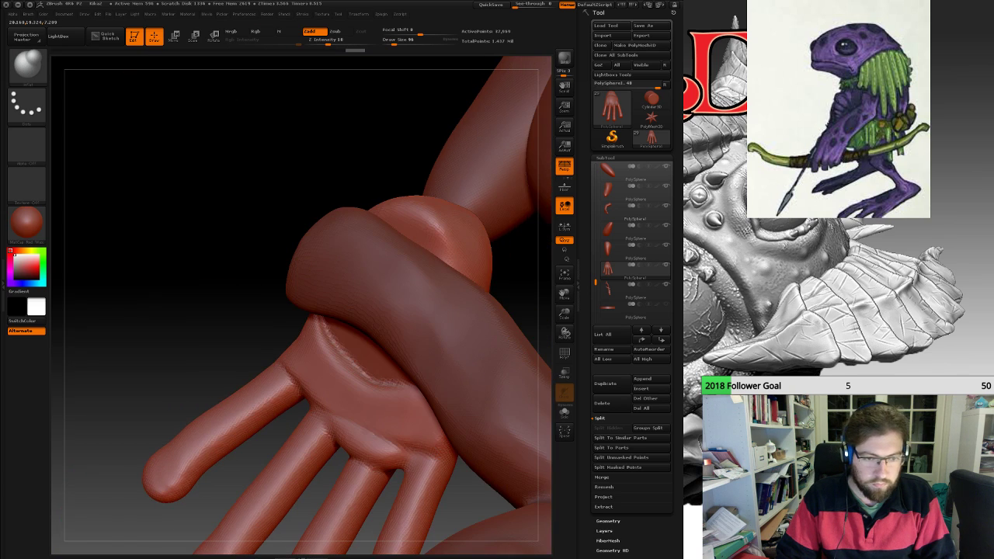
pyautogui.keyDown('shift'); pyautogui.moveTo(361, 368); pyautogui.dragTo(330, 334); pyautogui.keyUp('shift')
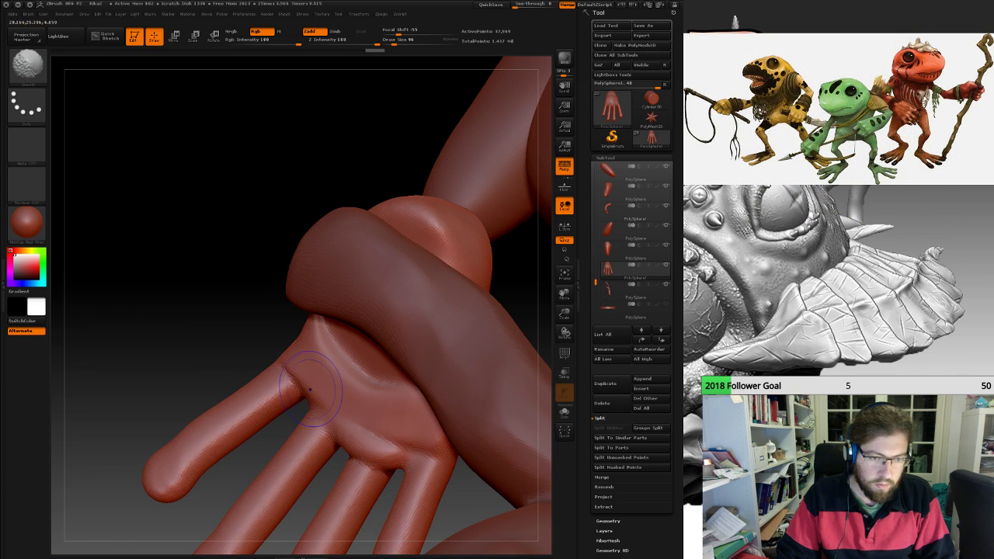
pyautogui.keyDown('alt'); pyautogui.moveTo(351, 388); pyautogui.dragTo(349, 294, button='right'); pyautogui.keyUp('alt')
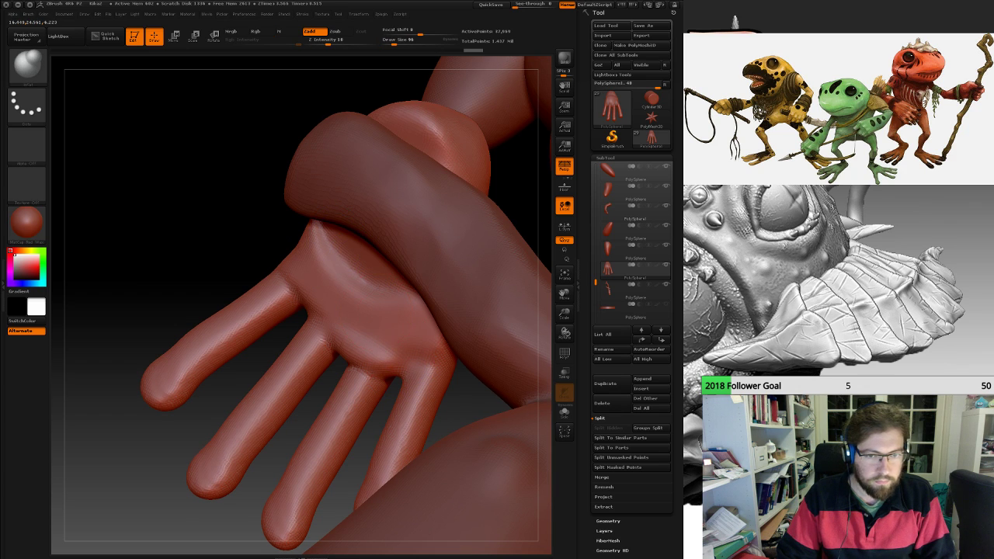
# Smooth the bend across the top and side of the foot where it curves over the branch.
pyautogui.keyDown('ctrl'); pyautogui.moveTo(349, 372); pyautogui.dragTo(497, 264, button='right'); pyautogui.keyUp('ctrl')
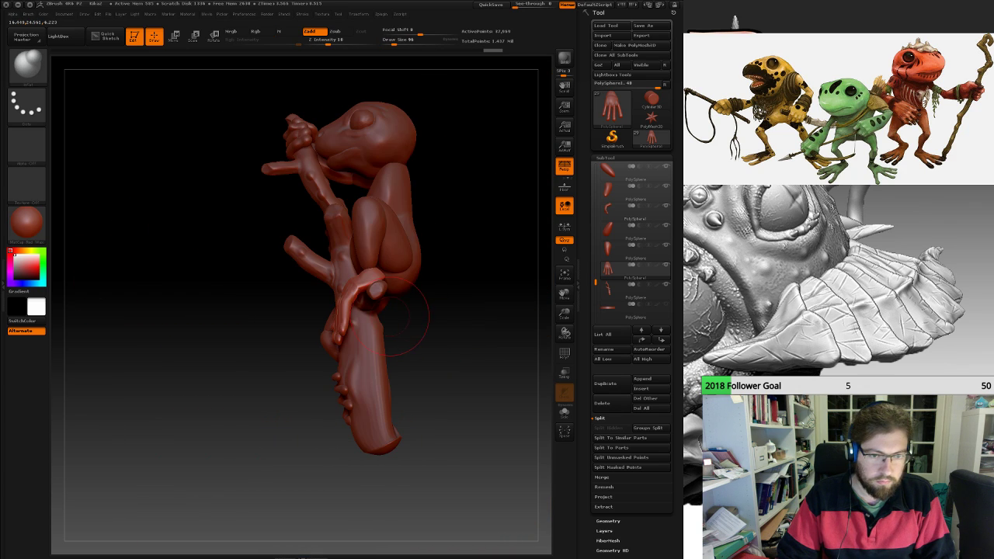
pyautogui.moveTo(393, 320)
pyautogui.mouseDown(button='right')
pyautogui.moveTo(287, 322)
pyautogui.moveTo(380, 326)
pyautogui.moveTo(392, 314)
pyautogui.moveTo(381, 435)
pyautogui.mouseUp(button='right')
pyautogui.keyDown('shift'); pyautogui.moveTo(396, 244); pyautogui.dragTo(376, 251); pyautogui.keyUp('shift')
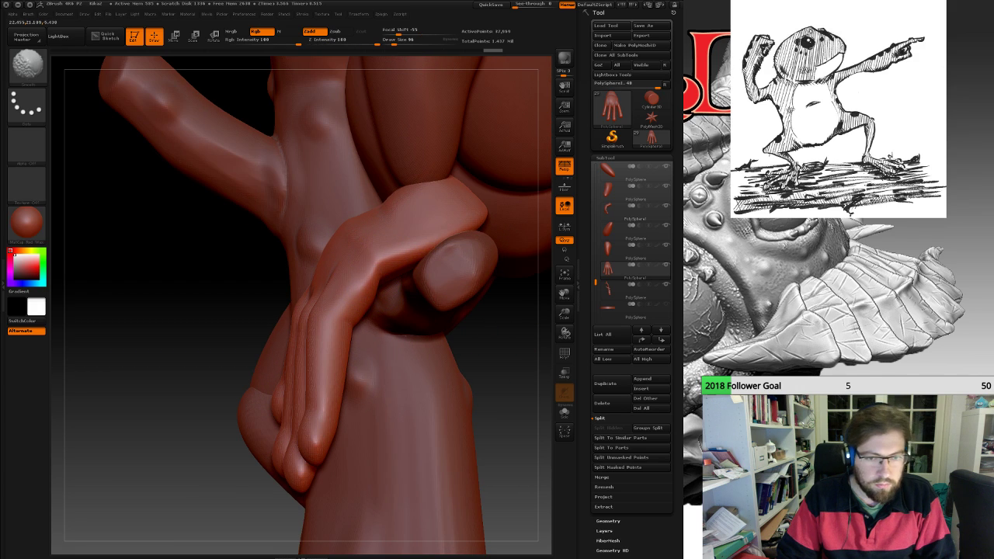
pyautogui.moveTo(381, 311); pyautogui.dragTo(315, 294, button='right')
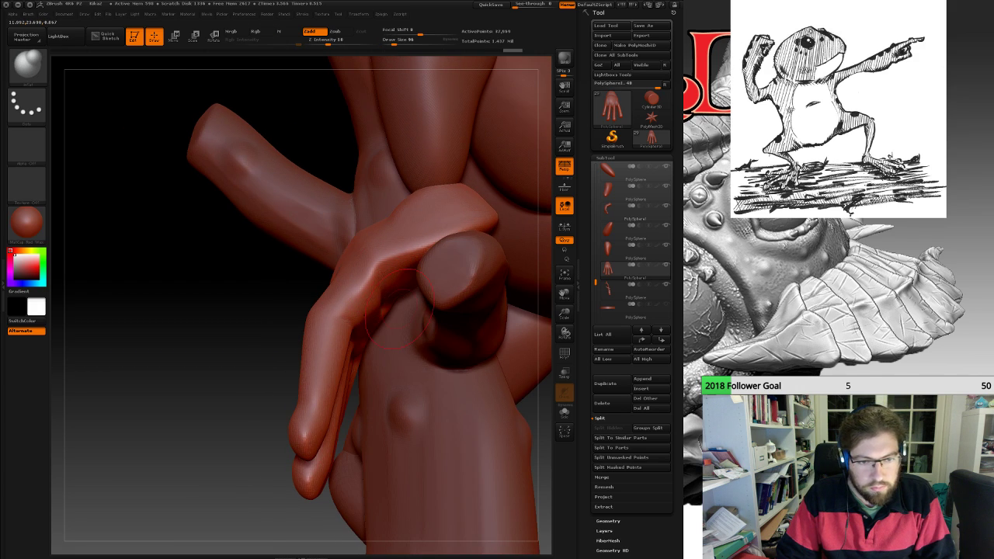
pyautogui.moveTo(400, 309); pyautogui.dragTo(433, 260, button='right')
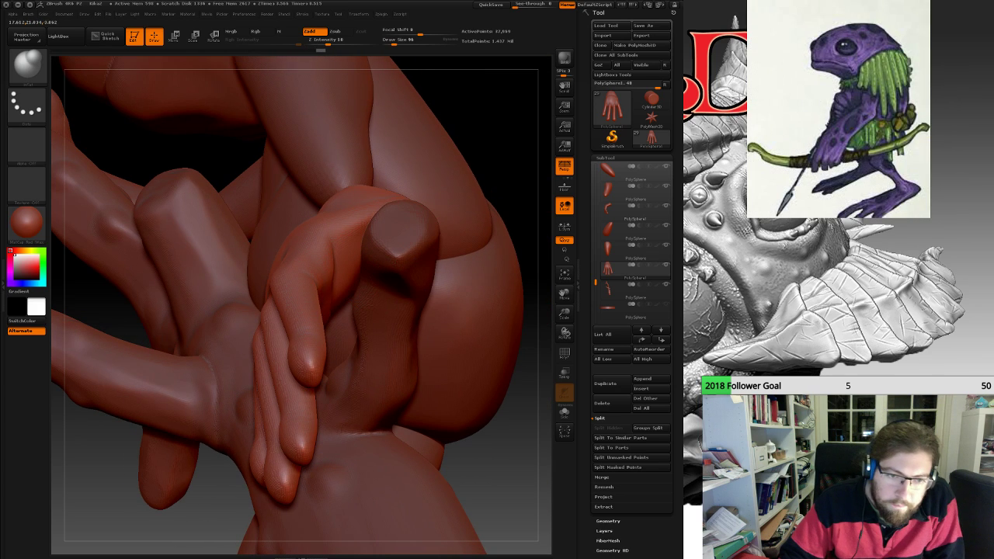
# Select the tree subtool, turn on transparency, and examine how the short branch intersects the foot from several angles.
pyautogui.moveTo(362, 302); pyautogui.dragTo(382, 295, button='right')
pyautogui.keyDown('alt'); pyautogui.click(382, 295); pyautogui.keyUp('alt')
pyautogui.moveTo(336, 271); pyautogui.dragTo(361, 295, button='right')
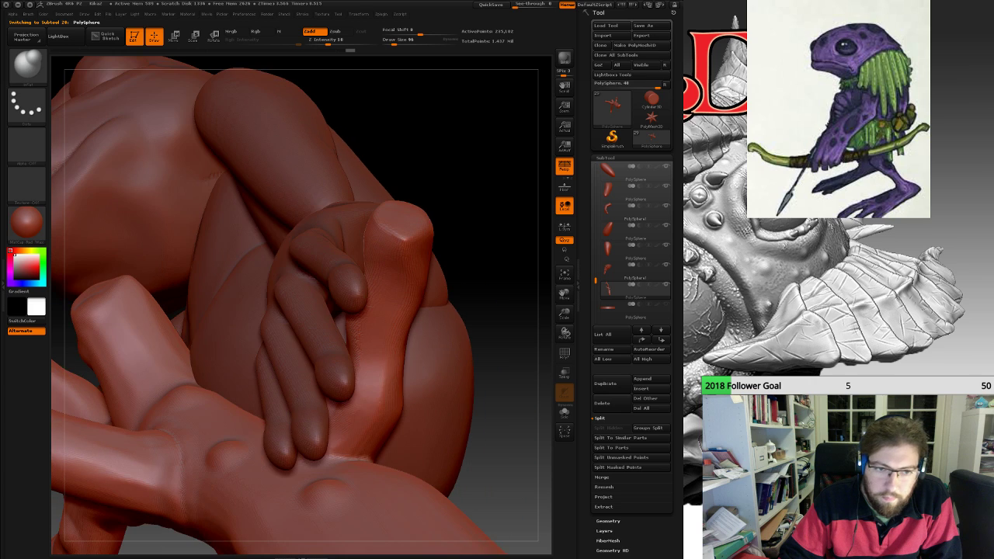
pyautogui.click(564, 372)
pyautogui.moveTo(451, 334); pyautogui.dragTo(501, 380, button='right')
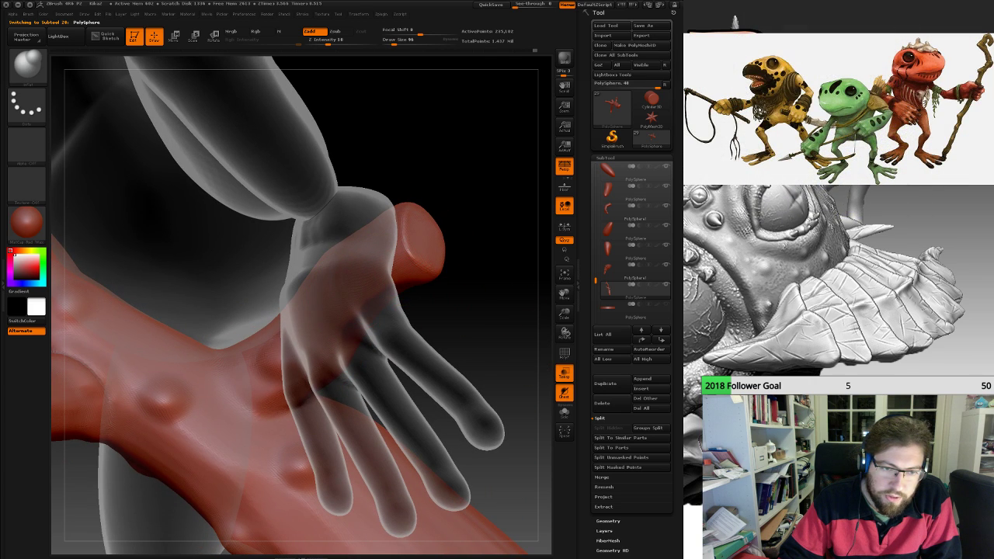
pyautogui.moveTo(388, 326); pyautogui.dragTo(412, 322, button='right')
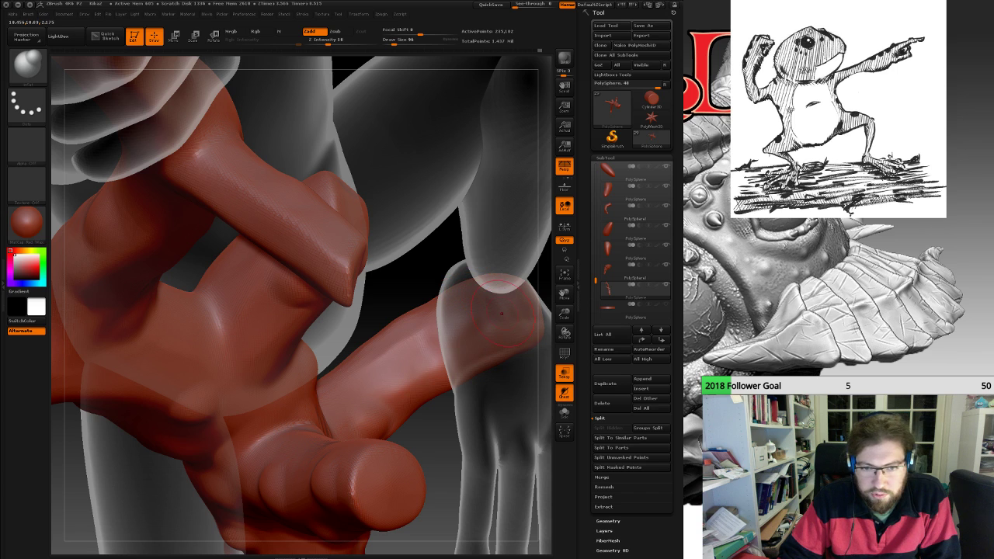
pyautogui.moveTo(501, 314); pyautogui.dragTo(326, 257, button='right')
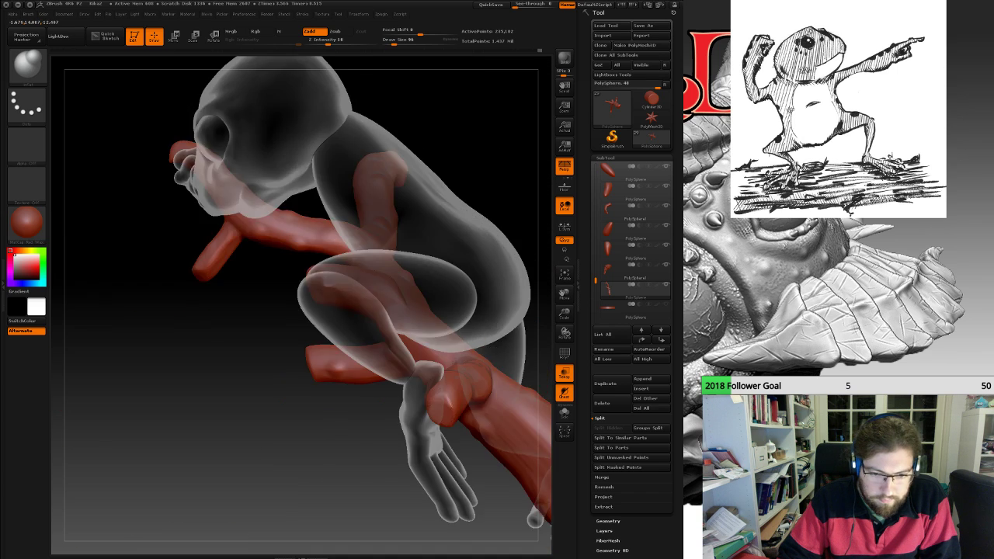
pyautogui.moveTo(419, 341); pyautogui.dragTo(532, 299, button='right')
pyautogui.keyDown('ctrl'); pyautogui.moveTo(488, 344); pyautogui.dragTo(489, 404, button='right'); pyautogui.keyUp('ctrl')
# Reselect the foot subtool and smooth the remaining crease across its sole.
pyautogui.keyDown('alt'); pyautogui.click(393, 365); pyautogui.keyUp('alt')
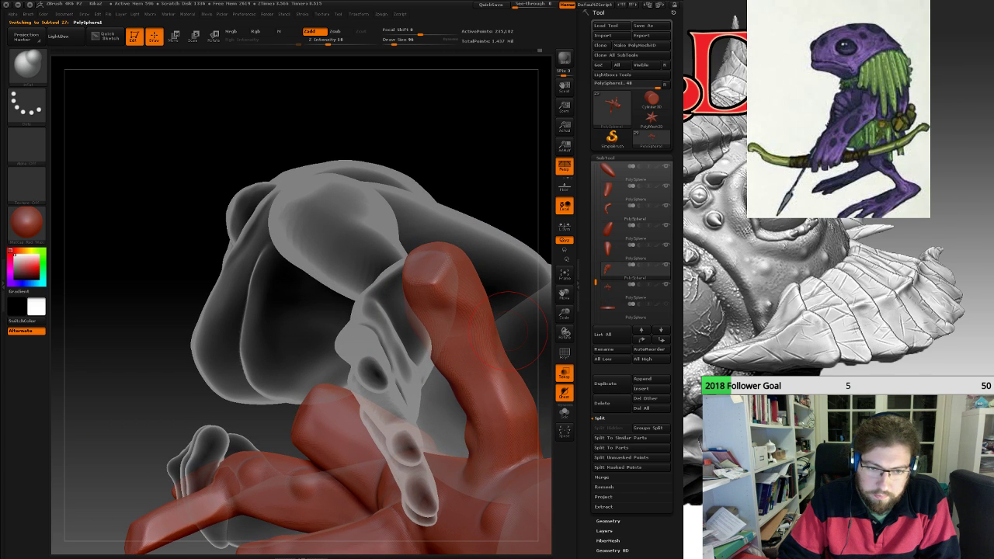
pyautogui.moveTo(408, 364)
pyautogui.mouseDown(button='right')
pyautogui.moveTo(424, 315)
pyautogui.moveTo(394, 341)
pyautogui.moveTo(379, 338)
pyautogui.mouseUp(button='right')
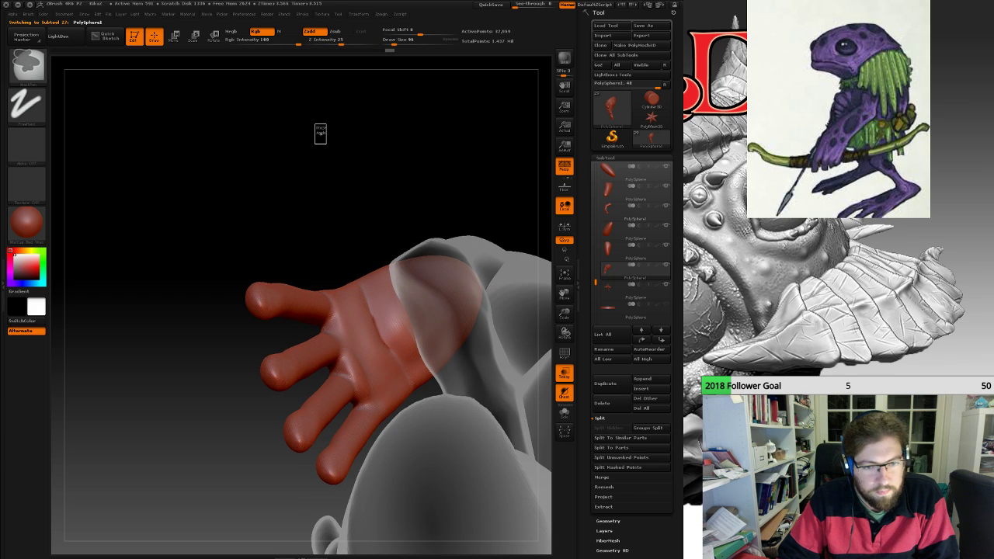
pyautogui.moveTo(400, 332)
pyautogui.keyDown('shift'); pyautogui.mouseDown()
pyautogui.moveTo(367, 307)
pyautogui.moveTo(388, 343)
pyautogui.mouseUp(); pyautogui.keyUp('shift')
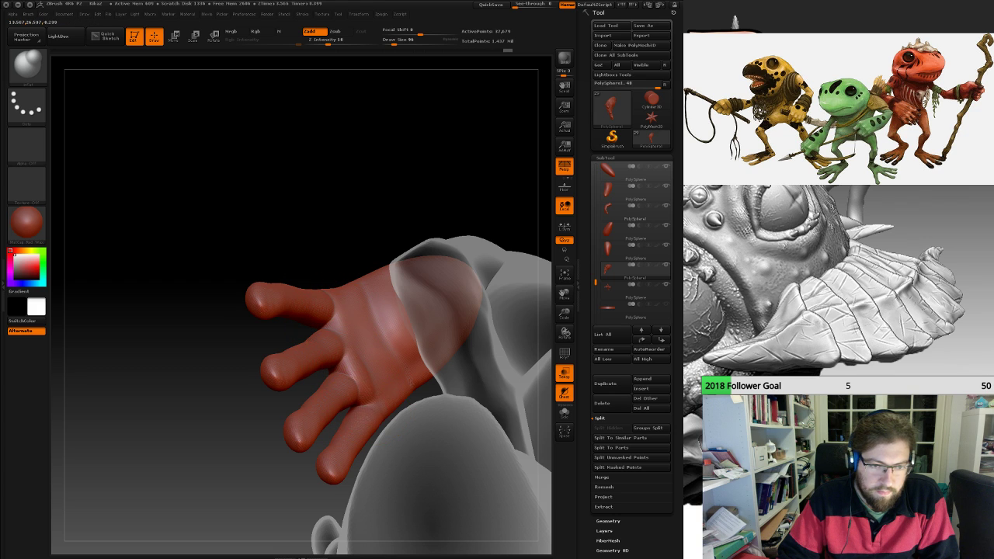
pyautogui.moveTo(388, 343)
pyautogui.mouseDown(button='right')
pyautogui.moveTo(505, 349)
pyautogui.moveTo(403, 389)
pyautogui.moveTo(415, 380)
pyautogui.moveTo(424, 311)
pyautogui.moveTo(437, 378)
pyautogui.moveTo(372, 424)
pyautogui.moveTo(410, 349)
pyautogui.moveTo(374, 386)
pyautogui.mouseUp(button='right')
# Show the round base subtool under the tree and check the foot's pose against the whole figure.
pyautogui.click(666, 304)
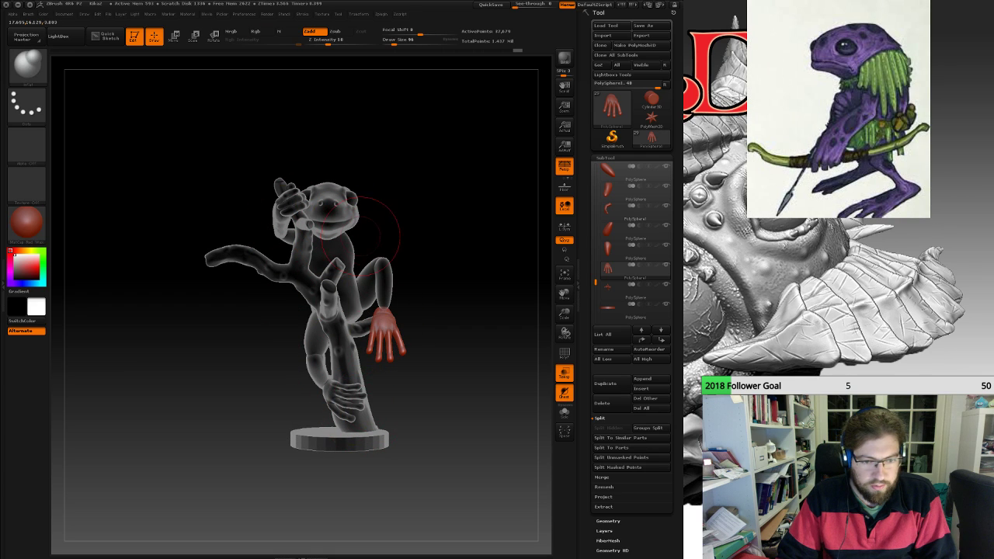
pyautogui.moveTo(371, 448); pyautogui.dragTo(333, 406)
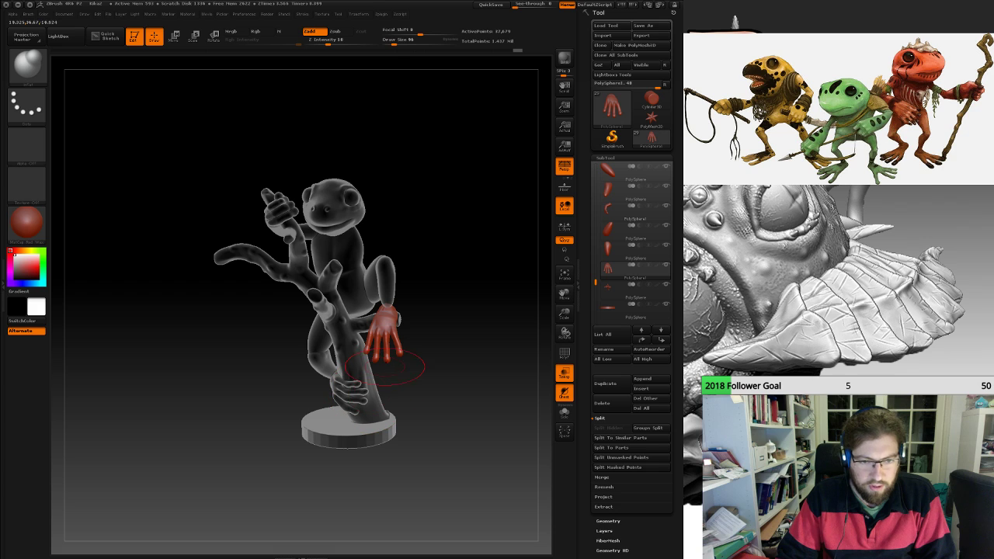
pyautogui.keyDown('alt'); pyautogui.moveTo(438, 313); pyautogui.dragTo(365, 345); pyautogui.keyUp('alt')
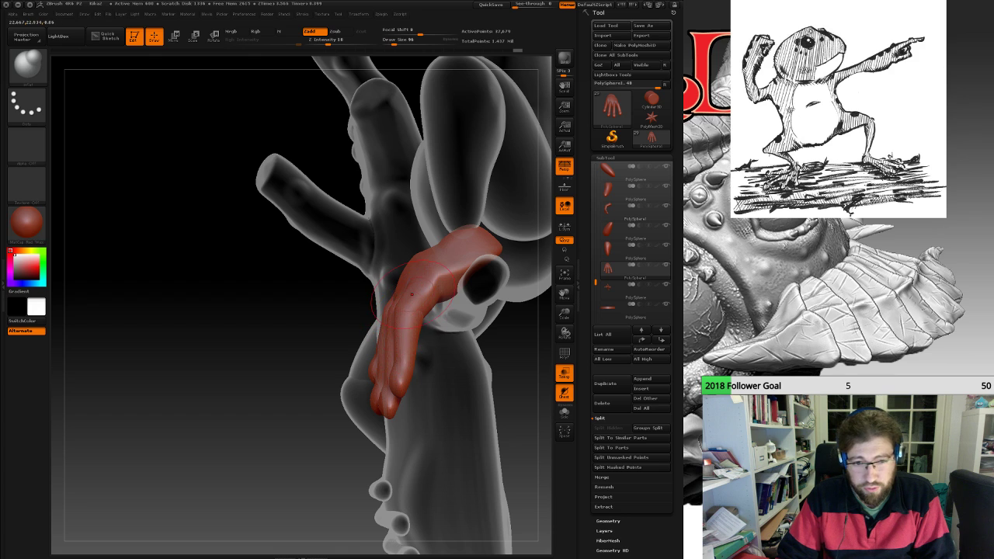
pyautogui.moveTo(412, 294); pyautogui.dragTo(458, 297, button='right')
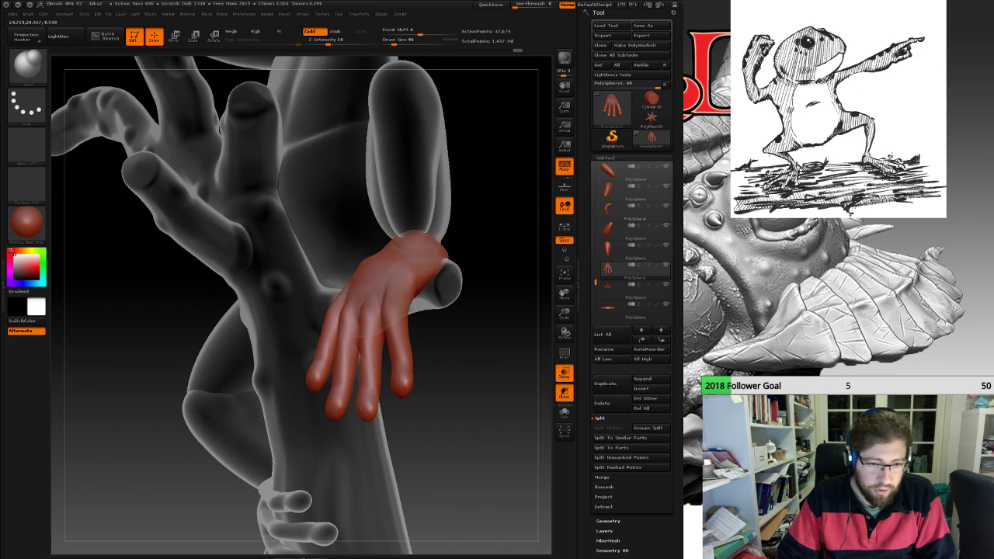
# Inflate the toe tips of the foot on the short branch into larger rounded pads.
pyautogui.moveTo(268, 464)
pyautogui.mouseDown()
pyautogui.moveTo(327, 466)
pyautogui.moveTo(402, 349)
pyautogui.mouseUp()
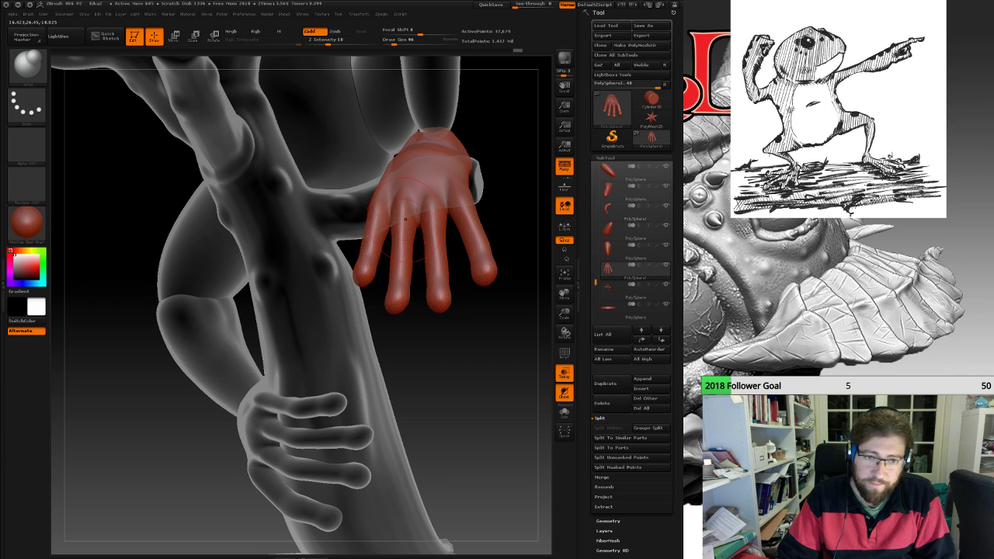
pyautogui.moveTo(379, 311); pyautogui.dragTo(397, 359)
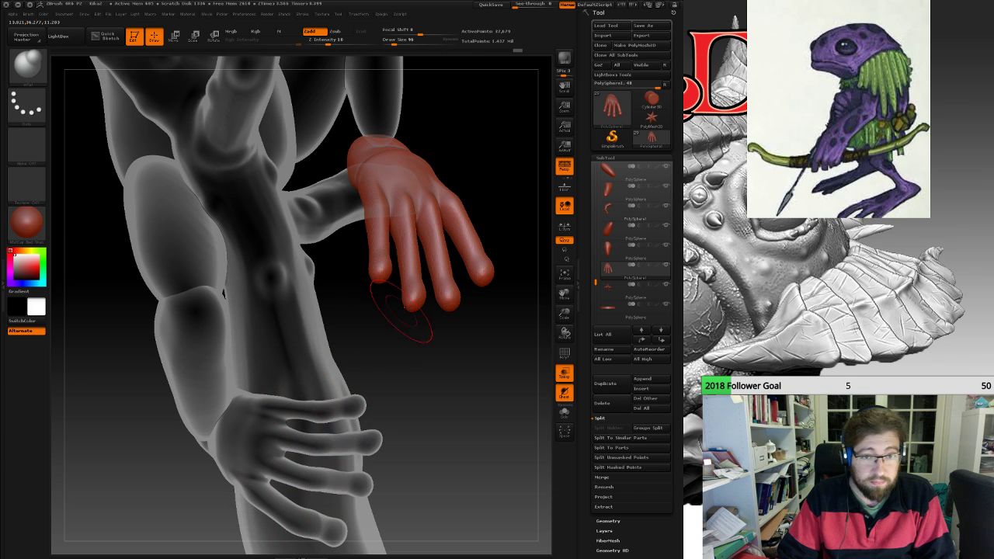
pyautogui.moveTo(534, 247); pyautogui.dragTo(477, 230)
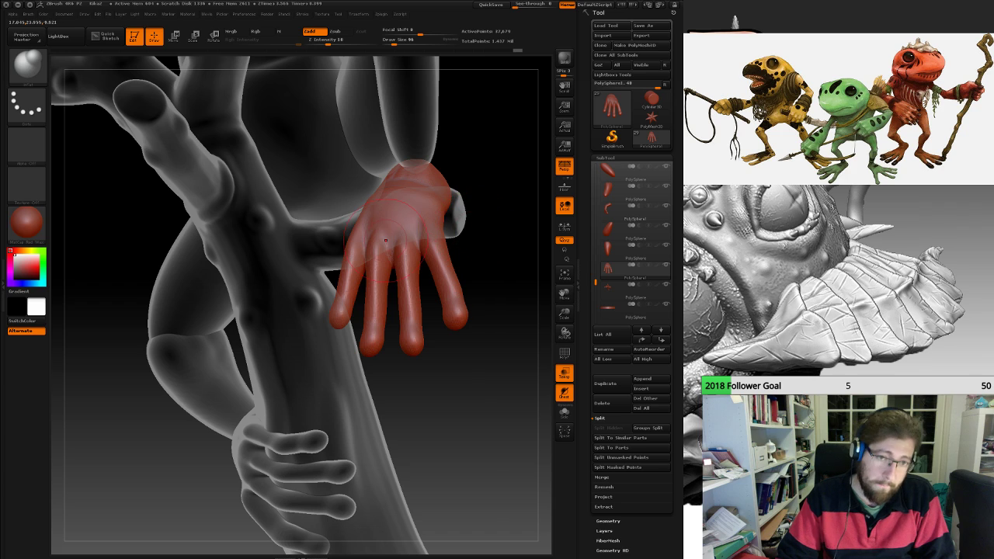
pyautogui.moveTo(322, 242)
pyautogui.mouseDown(button='right')
pyautogui.moveTo(384, 250)
pyautogui.moveTo(358, 245)
pyautogui.mouseUp(button='right')
pyautogui.moveTo(346, 289)
pyautogui.mouseDown()
pyautogui.moveTo(334, 316)
pyautogui.moveTo(373, 342)
pyautogui.moveTo(368, 283)
pyautogui.moveTo(371, 317)
pyautogui.mouseUp()
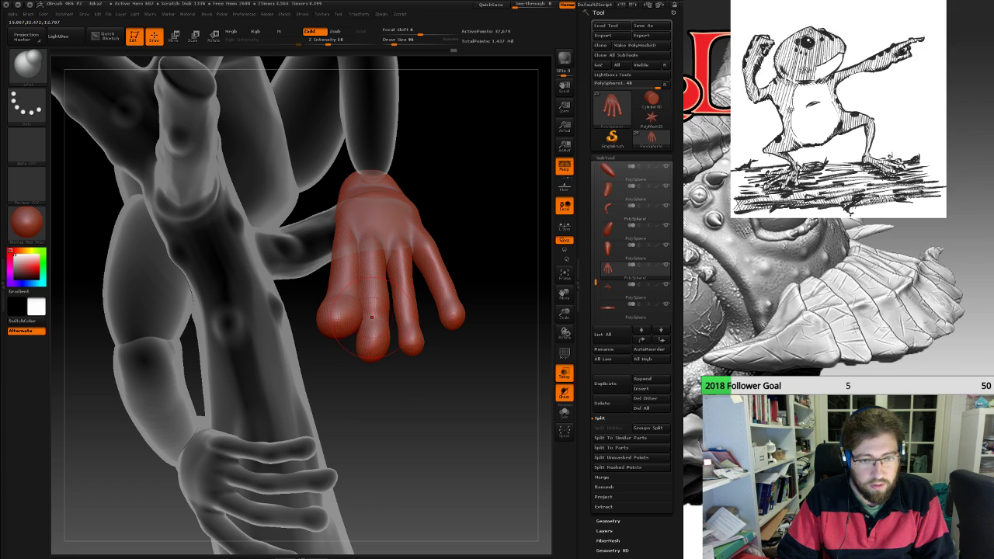
pyautogui.moveTo(402, 268); pyautogui.dragTo(411, 338)
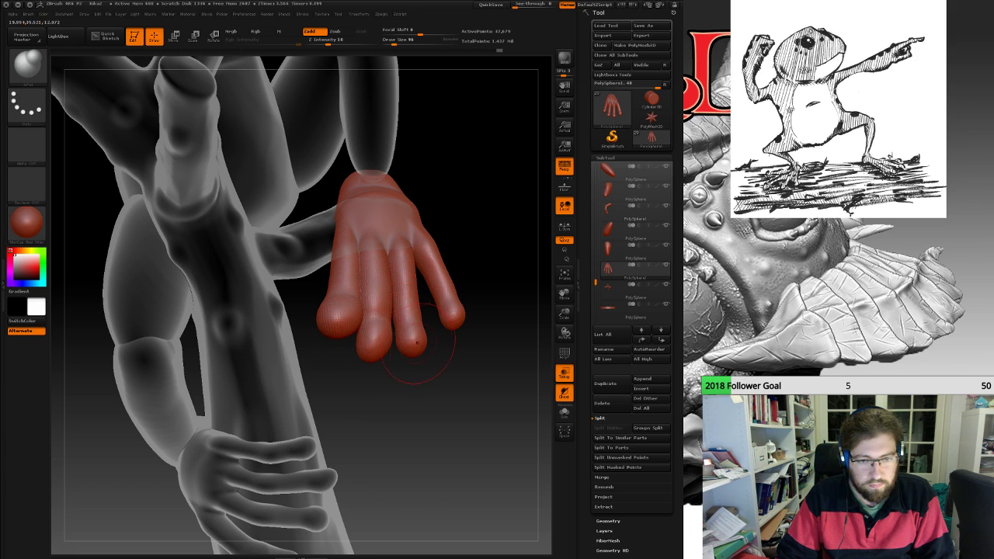
pyautogui.moveTo(466, 365); pyautogui.dragTo(427, 367)
pyautogui.moveTo(436, 242)
pyautogui.mouseDown()
pyautogui.moveTo(465, 316)
pyautogui.moveTo(424, 345)
pyautogui.moveTo(464, 336)
pyautogui.mouseUp()
pyautogui.moveTo(522, 334)
pyautogui.mouseDown()
pyautogui.moveTo(471, 285)
pyautogui.moveTo(319, 295)
pyautogui.mouseUp()
# Inflate the heel of the foot slightly where it rests over the short branch.
pyautogui.moveTo(383, 271); pyautogui.dragTo(362, 261)
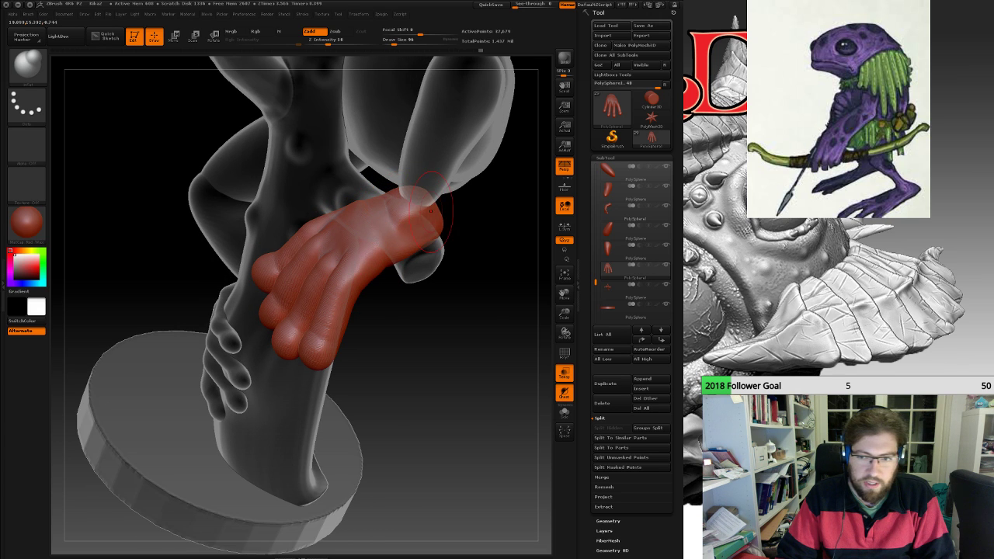
pyautogui.moveTo(429, 224); pyautogui.dragTo(433, 219)
pyautogui.moveTo(472, 333)
pyautogui.mouseDown()
pyautogui.moveTo(412, 328)
pyautogui.moveTo(458, 260)
pyautogui.mouseUp()
pyautogui.keyDown('alt'); pyautogui.moveTo(381, 307); pyautogui.dragTo(510, 303); pyautogui.keyUp('alt')
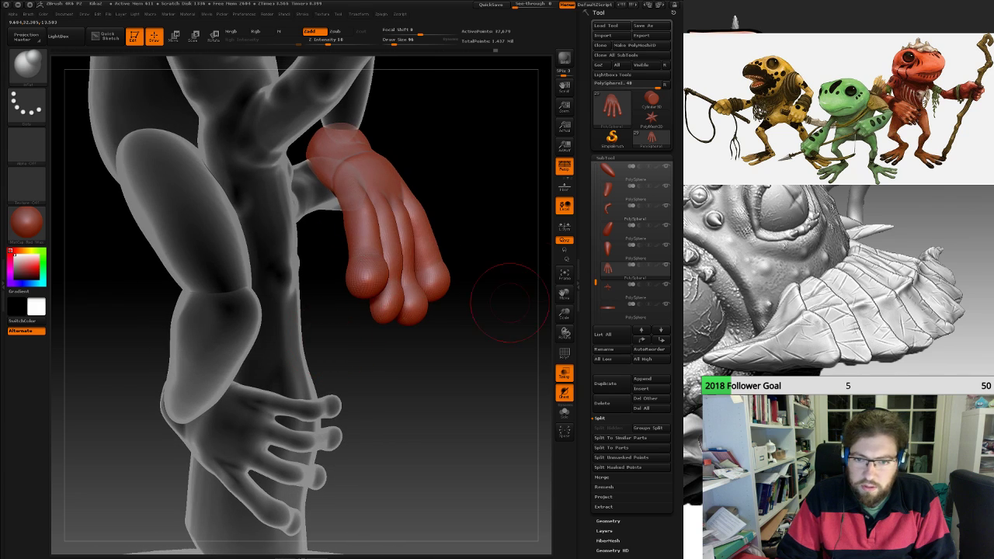
# Select the lower foot subtool gripping the trunk and inflate its toes and toe tips.
pyautogui.moveTo(596, 281); pyautogui.dragTo(596, 265)
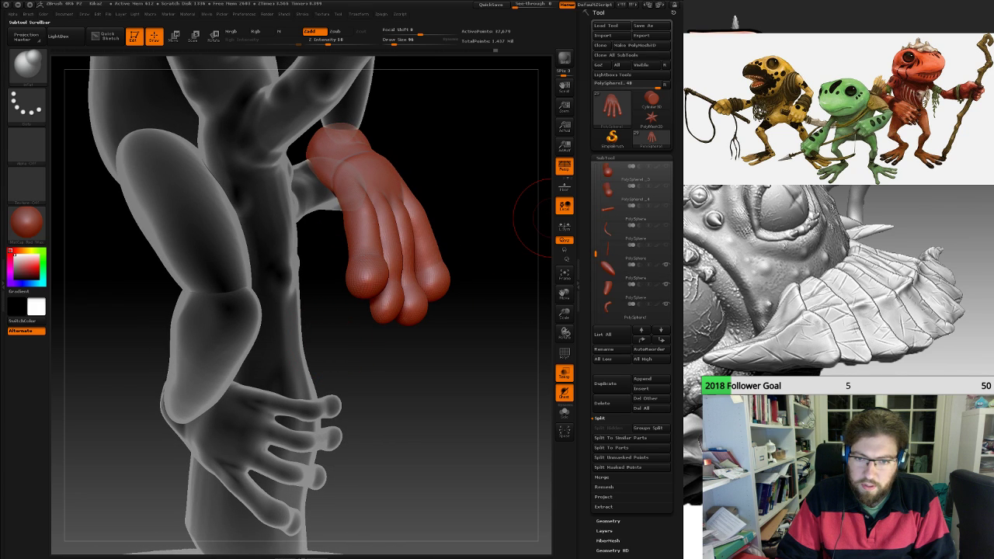
pyautogui.click(621, 270)
pyautogui.keyDown('alt'); pyautogui.moveTo(441, 377); pyautogui.dragTo(480, 294); pyautogui.keyUp('alt')
pyautogui.moveTo(389, 314); pyautogui.dragTo(329, 322)
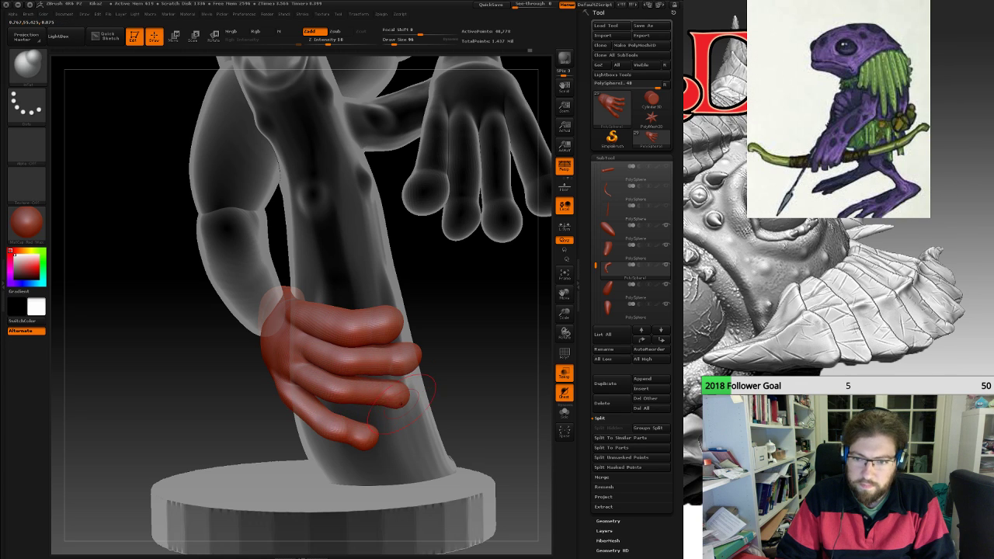
pyautogui.moveTo(439, 400); pyautogui.dragTo(465, 325)
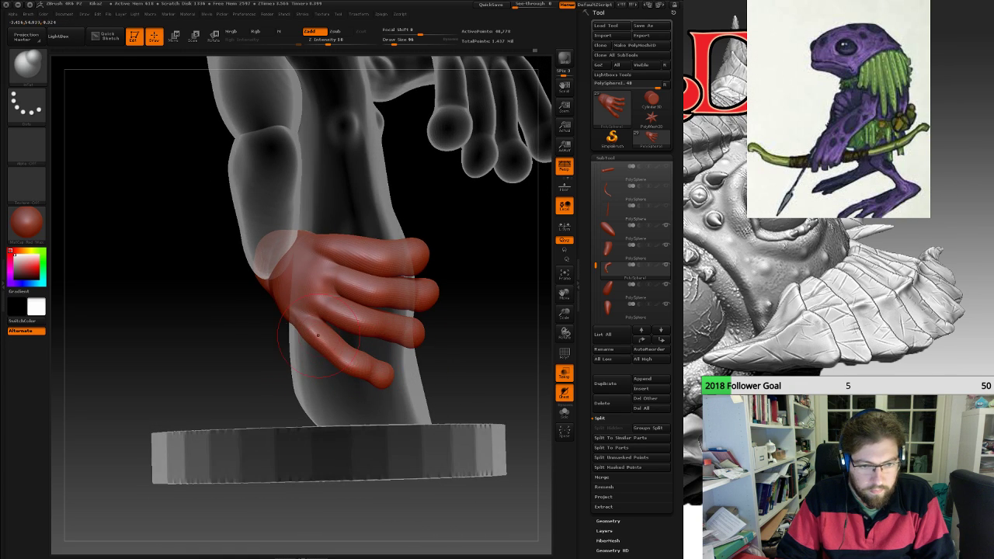
pyautogui.moveTo(443, 388); pyautogui.dragTo(369, 353)
pyautogui.keyDown('alt'); pyautogui.moveTo(482, 318); pyautogui.dragTo(458, 233); pyautogui.keyUp('alt')
pyautogui.moveTo(388, 264); pyautogui.dragTo(509, 268)
# Turn off transparency and reselect the foot on the short branch with the Move brush active.
pyautogui.click(565, 373)
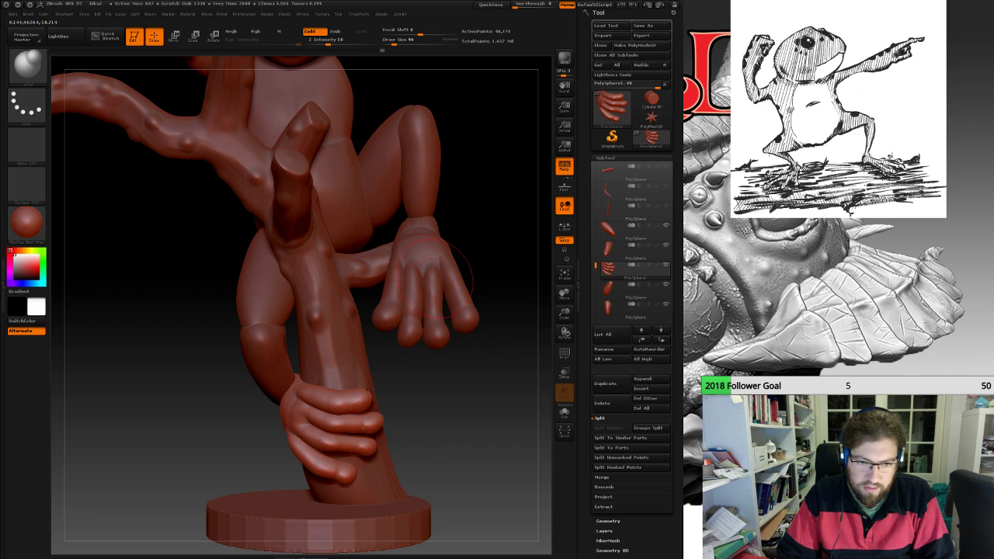
pyautogui.moveTo(596, 266); pyautogui.dragTo(595, 272)
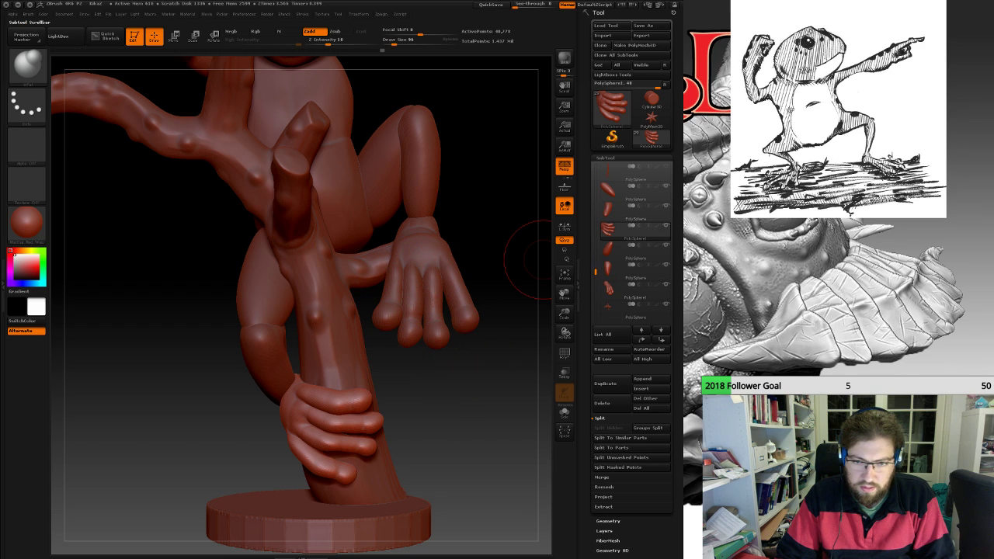
pyautogui.click(621, 290)
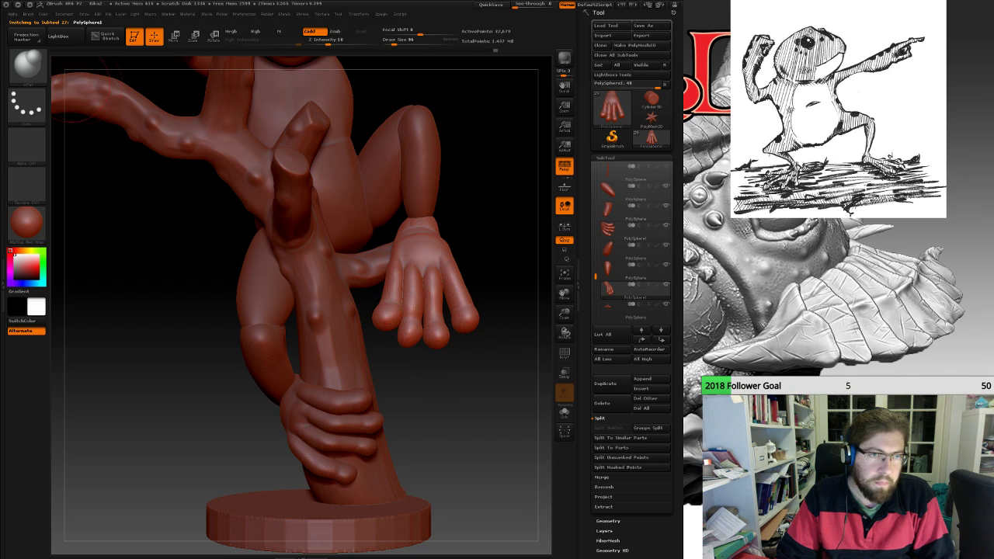
pyautogui.click(26, 65)
pyautogui.click(219, 74)
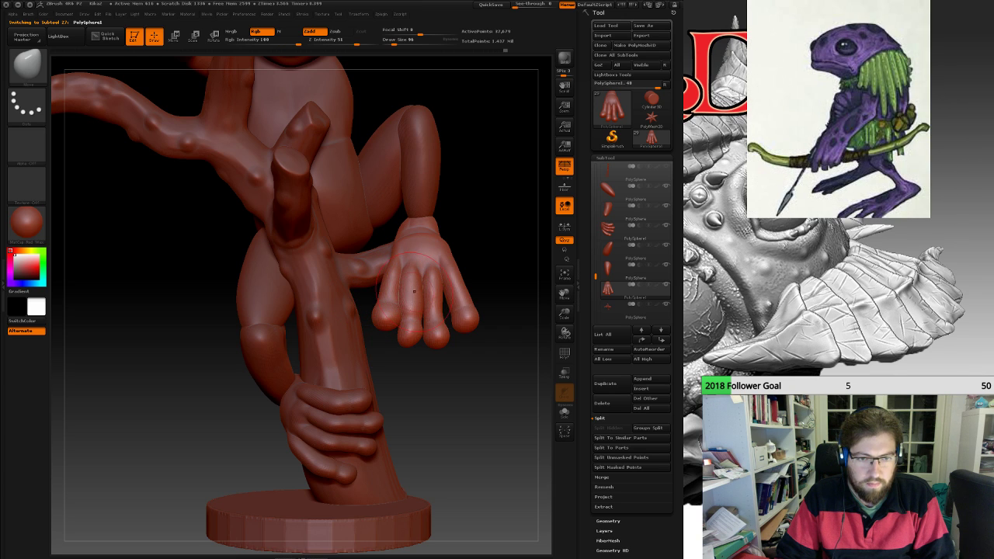
# Examine the pose of the whole figure on the tree from the front, sides and back.
pyautogui.moveTo(501, 303); pyautogui.dragTo(495, 186)
pyautogui.moveTo(485, 272)
pyautogui.keyDown('alt'); pyautogui.mouseDown()
pyautogui.moveTo(375, 325)
pyautogui.moveTo(256, 324)
pyautogui.moveTo(389, 330)
pyautogui.moveTo(276, 326)
pyautogui.moveTo(357, 326)
pyautogui.mouseUp(); pyautogui.keyUp('alt')
pyautogui.keyDown('alt'); pyautogui.moveTo(427, 272); pyautogui.dragTo(388, 326); pyautogui.keyUp('alt')
pyautogui.moveTo(458, 264)
pyautogui.keyDown('alt'); pyautogui.mouseDown()
pyautogui.moveTo(475, 248)
pyautogui.moveTo(462, 268)
pyautogui.moveTo(481, 257)
pyautogui.moveTo(482, 218)
pyautogui.moveTo(421, 274)
pyautogui.mouseUp(); pyautogui.keyUp('alt')
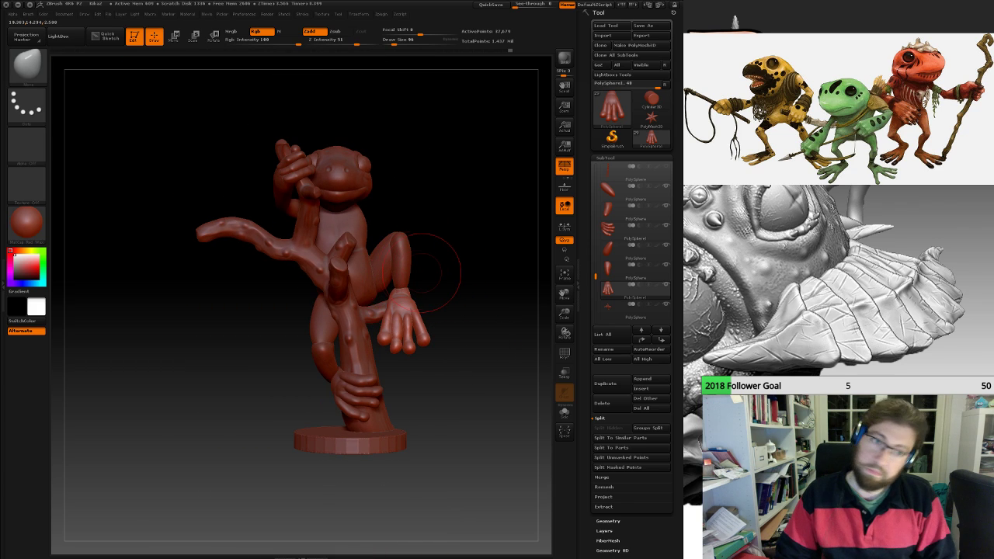
pyautogui.moveTo(409, 208)
pyautogui.mouseDown()
pyautogui.moveTo(420, 210)
pyautogui.moveTo(327, 199)
pyautogui.mouseUp()
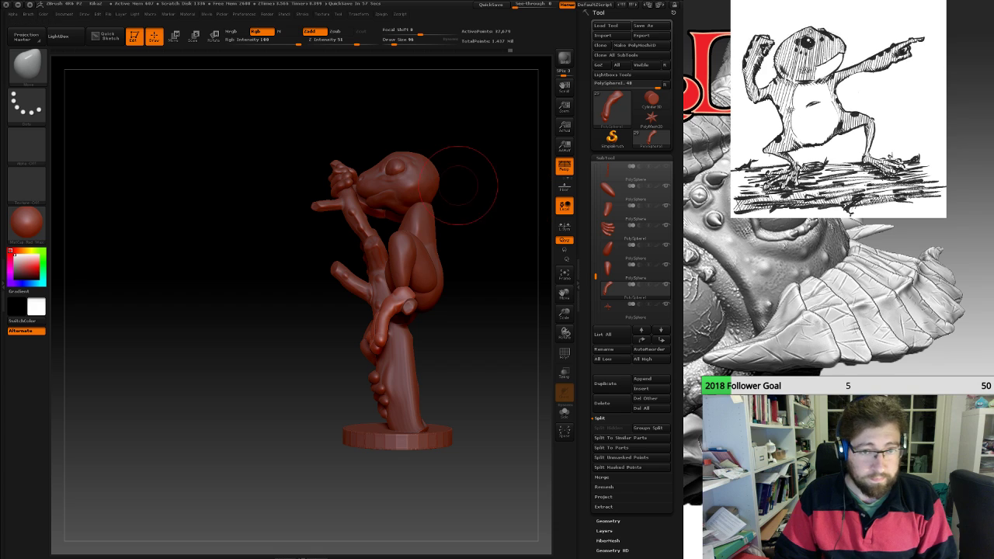
pyautogui.moveTo(453, 196)
pyautogui.mouseDown()
pyautogui.moveTo(490, 208)
pyautogui.moveTo(427, 214)
pyautogui.moveTo(466, 212)
pyautogui.moveTo(441, 218)
pyautogui.moveTo(424, 252)
pyautogui.mouseUp()
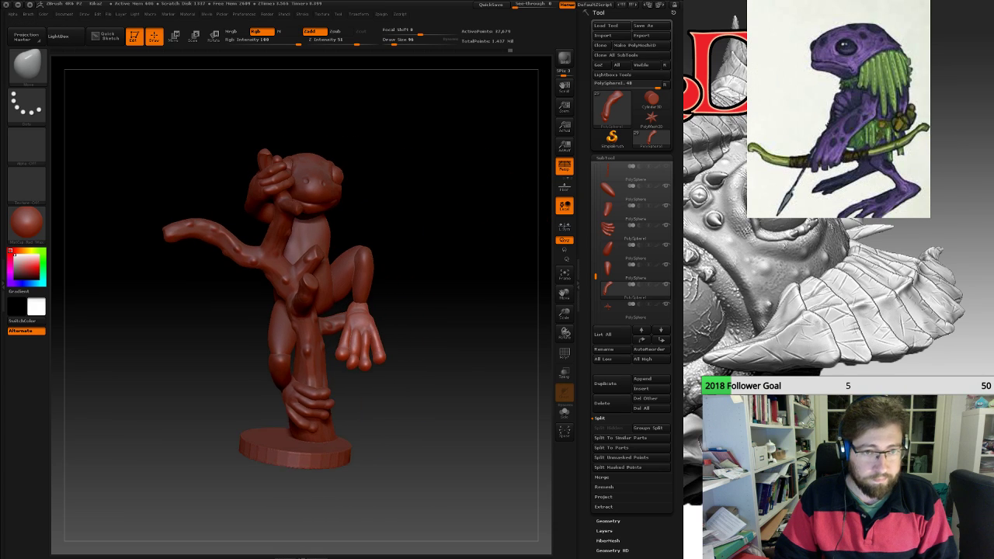
pyautogui.moveTo(497, 241); pyautogui.dragTo(299, 179)
pyautogui.moveTo(404, 233); pyautogui.dragTo(497, 233)
pyautogui.moveTo(241, 231)
pyautogui.mouseDown()
pyautogui.moveTo(536, 236)
pyautogui.moveTo(354, 239)
pyautogui.moveTo(469, 239)
pyautogui.moveTo(406, 239)
pyautogui.moveTo(435, 254)
pyautogui.mouseUp()
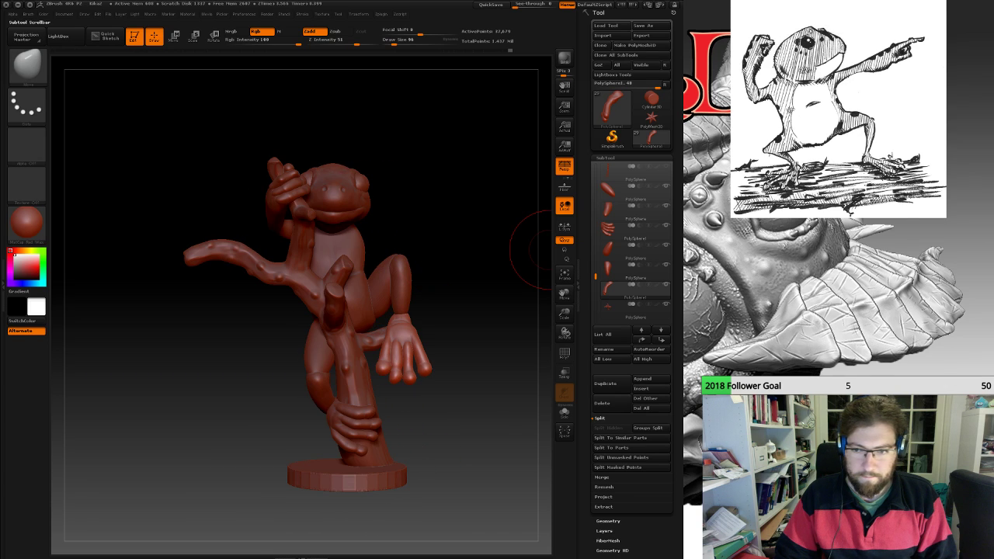
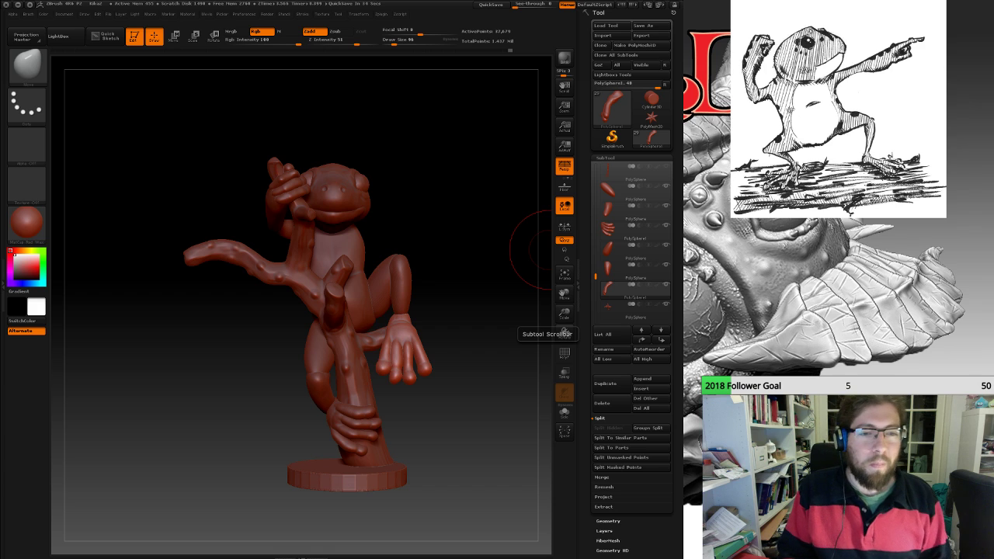
pyautogui.moveTo(487, 227)
pyautogui.mouseDown()
pyautogui.moveTo(392, 239)
pyautogui.moveTo(464, 240)
pyautogui.moveTo(334, 238)
pyautogui.moveTo(470, 237)
pyautogui.moveTo(387, 236)
pyautogui.moveTo(452, 228)
pyautogui.moveTo(447, 241)
pyautogui.moveTo(365, 235)
pyautogui.mouseUp()
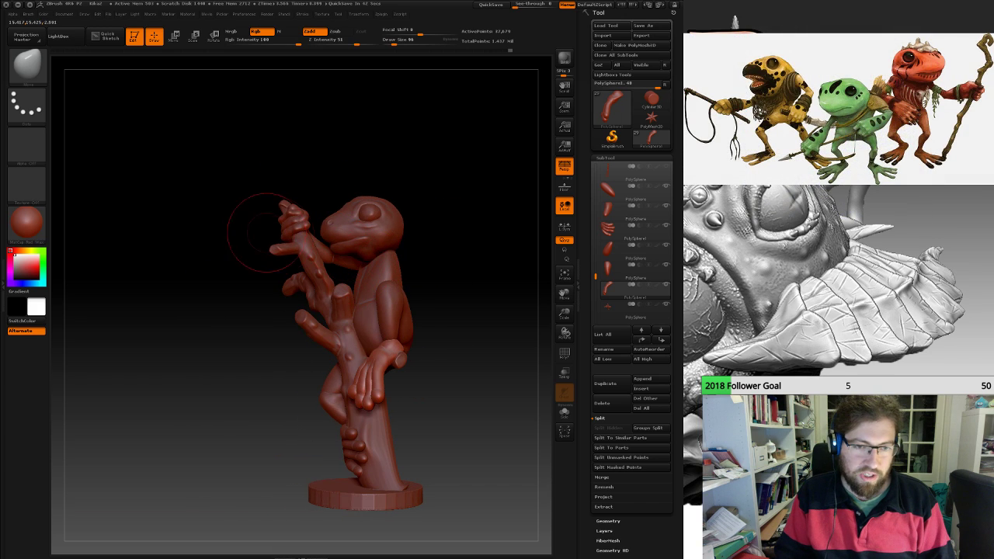
# Select the head subtool and rotate it about the neck so the face turns away from the raised arm.
pyautogui.moveTo(262, 233)
pyautogui.mouseDown()
pyautogui.moveTo(175, 223)
pyautogui.moveTo(173, 287)
pyautogui.mouseUp()
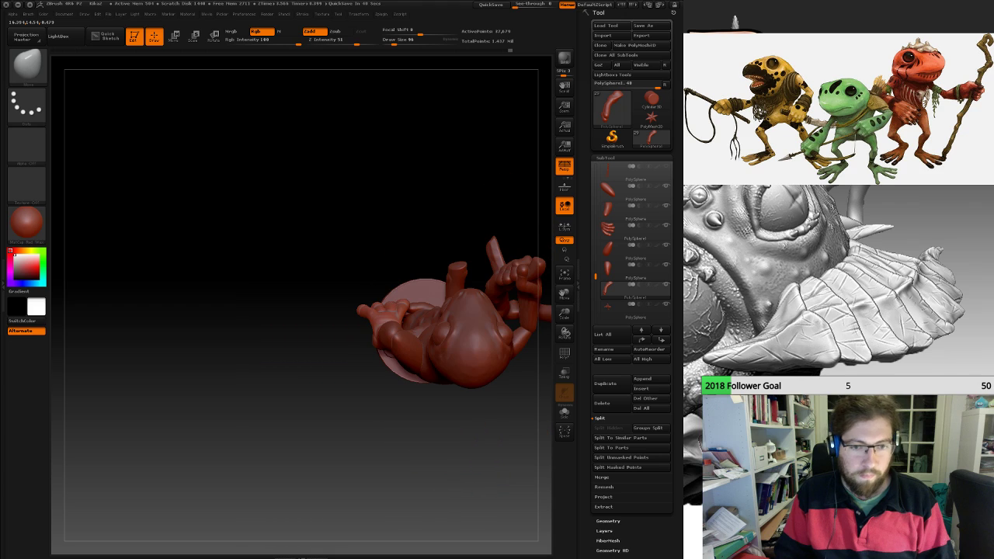
pyautogui.keyDown('alt'); pyautogui.moveTo(457, 282); pyautogui.dragTo(320, 262); pyautogui.keyUp('alt')
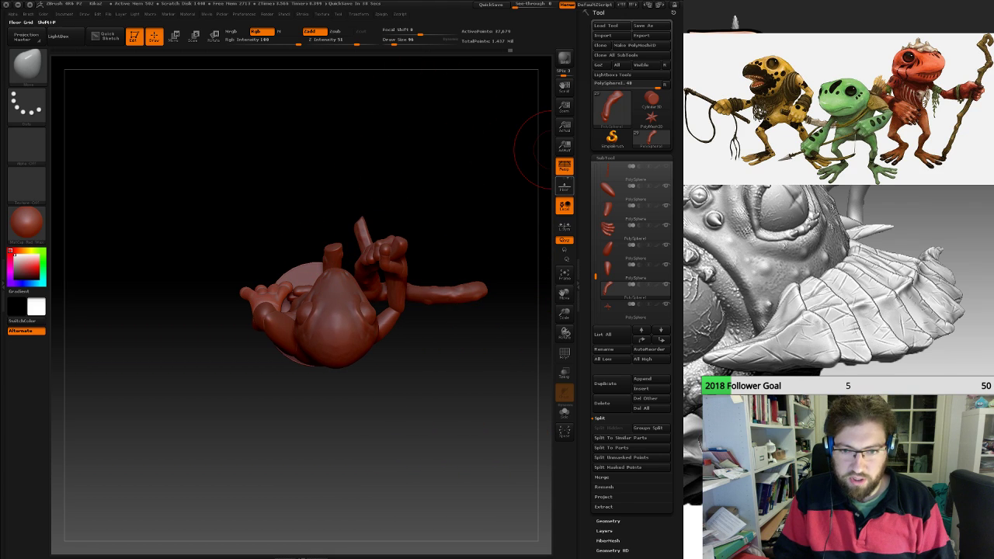
pyautogui.moveTo(595, 276); pyautogui.dragTo(595, 166)
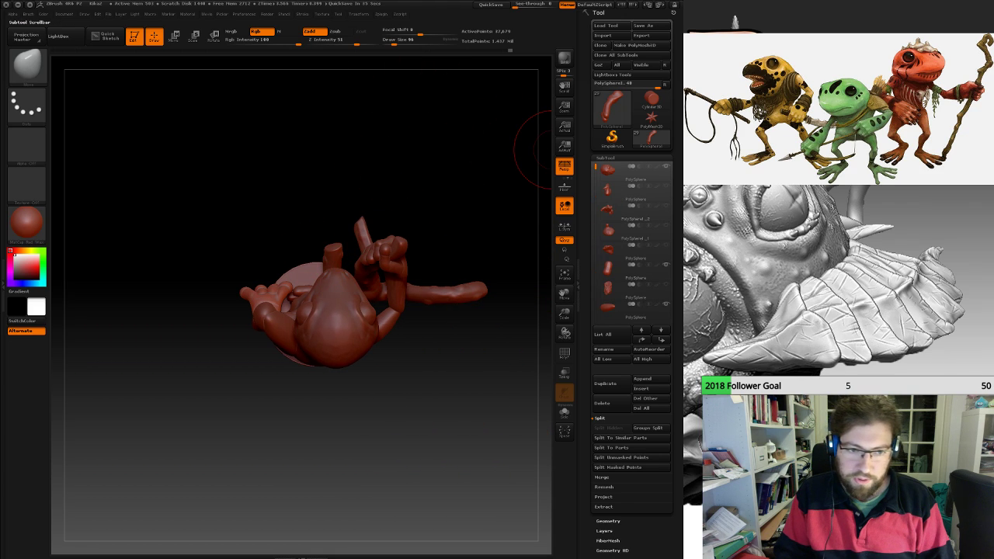
pyautogui.click(613, 174)
pyautogui.click(213, 36)
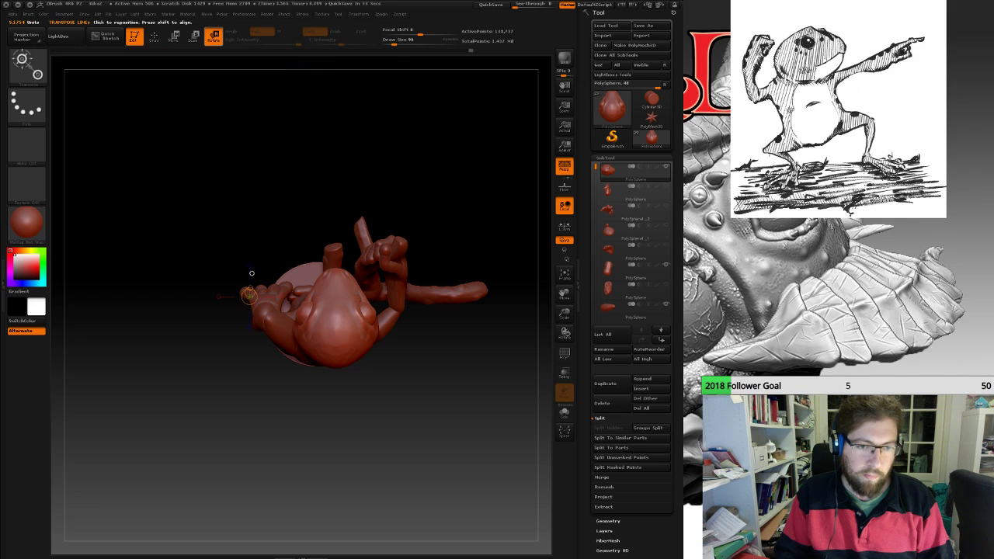
pyautogui.moveTo(337, 347)
pyautogui.mouseDown()
pyautogui.moveTo(337, 205)
pyautogui.moveTo(255, 230)
pyautogui.moveTo(289, 164)
pyautogui.moveTo(419, 167)
pyautogui.mouseUp()
pyautogui.keyDown('alt'); pyautogui.moveTo(466, 342); pyautogui.dragTo(323, 171); pyautogui.keyUp('alt')
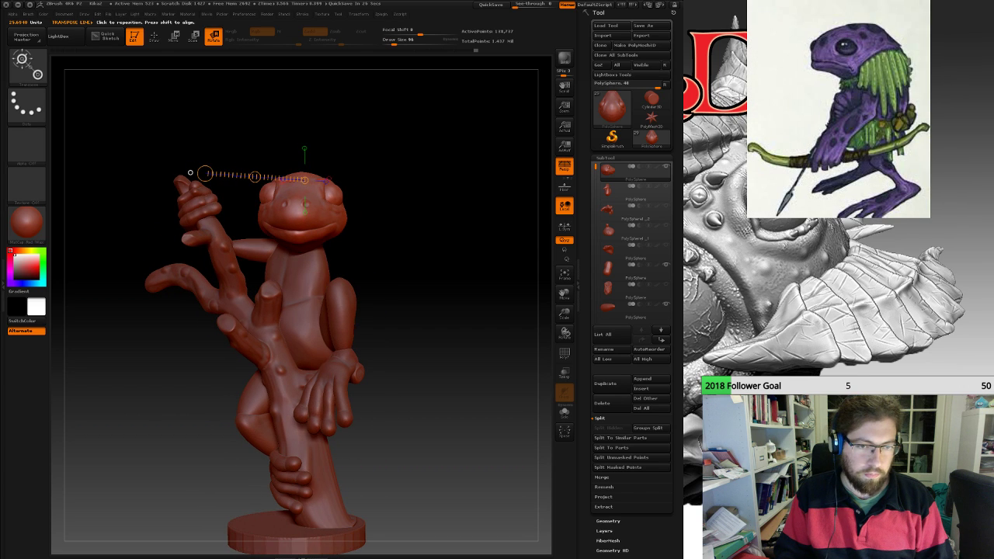
pyautogui.moveTo(419, 194)
pyautogui.mouseDown()
pyautogui.moveTo(357, 197)
pyautogui.moveTo(422, 203)
pyautogui.mouseUp()
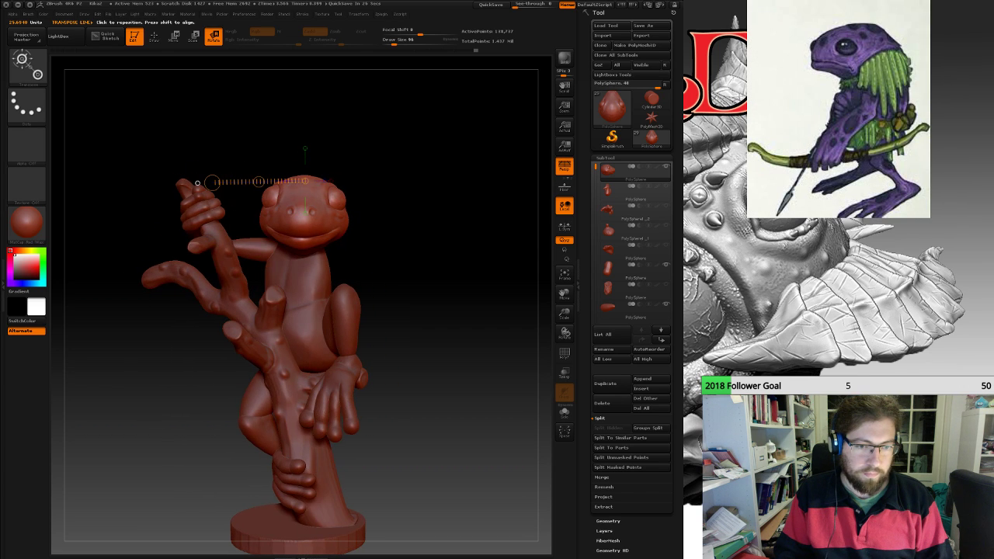
pyautogui.moveTo(412, 389); pyautogui.dragTo(466, 330)
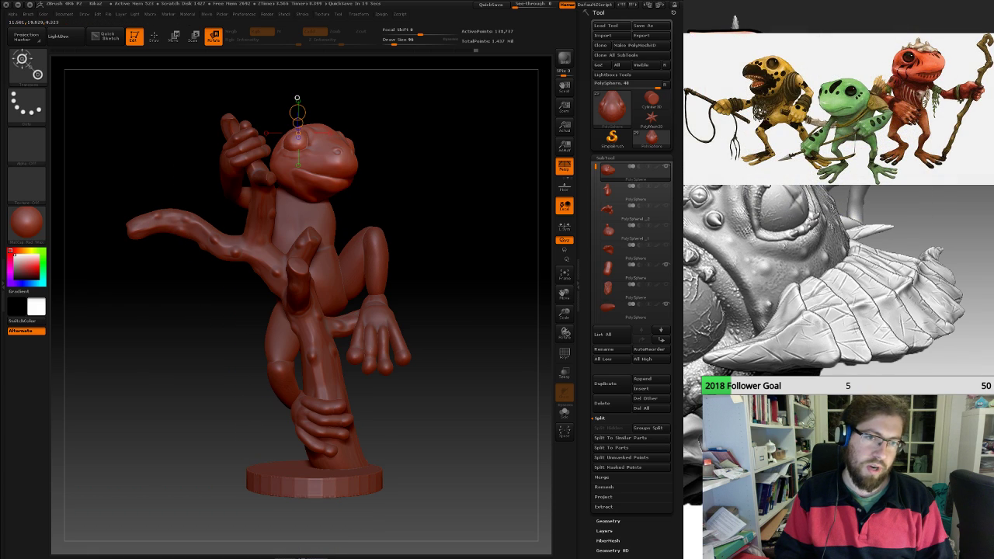
pyautogui.moveTo(369, 165)
pyautogui.mouseDown()
pyautogui.moveTo(434, 165)
pyautogui.moveTo(369, 165)
pyautogui.mouseUp()
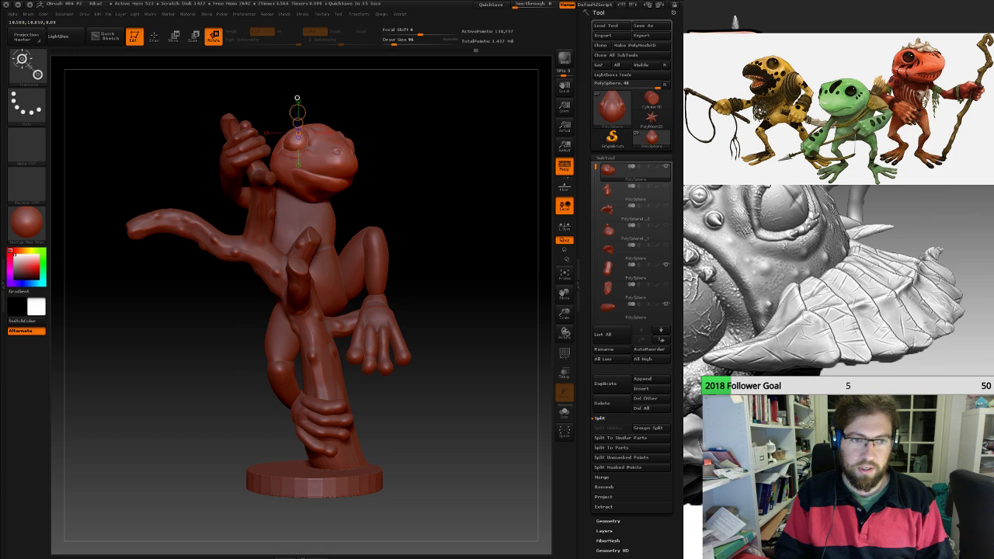
# Rotate the head from the side so the snout tilts downward toward the chest.
pyautogui.moveTo(388, 166)
pyautogui.mouseDown()
pyautogui.moveTo(450, 165)
pyautogui.moveTo(257, 166)
pyautogui.moveTo(342, 166)
pyautogui.moveTo(362, 223)
pyautogui.moveTo(212, 234)
pyautogui.moveTo(217, 262)
pyautogui.mouseUp()
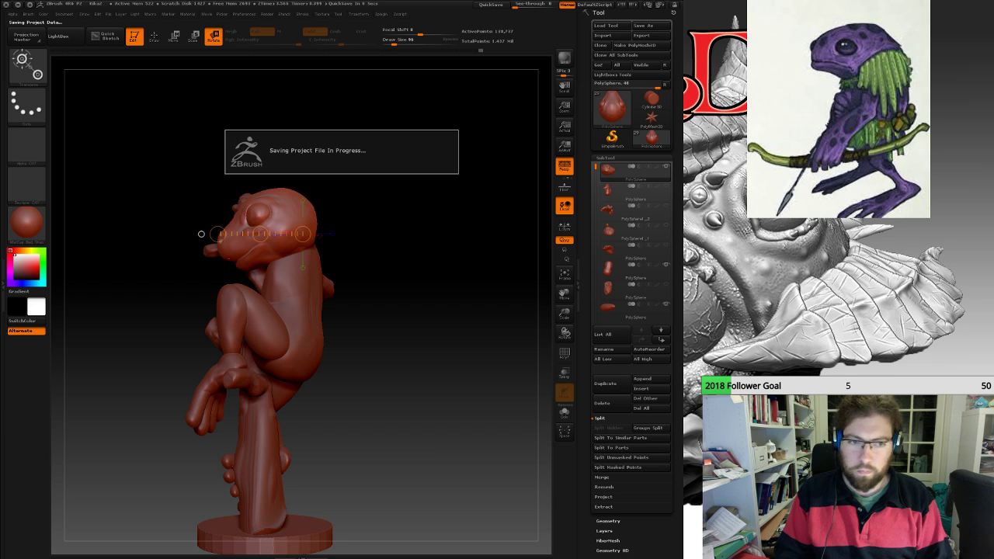
pyautogui.moveTo(373, 230); pyautogui.dragTo(458, 233)
pyautogui.moveTo(318, 231); pyautogui.dragTo(354, 225)
pyautogui.keyDown('alt'); pyautogui.moveTo(354, 225); pyautogui.dragTo(354, 146); pyautogui.keyUp('alt')
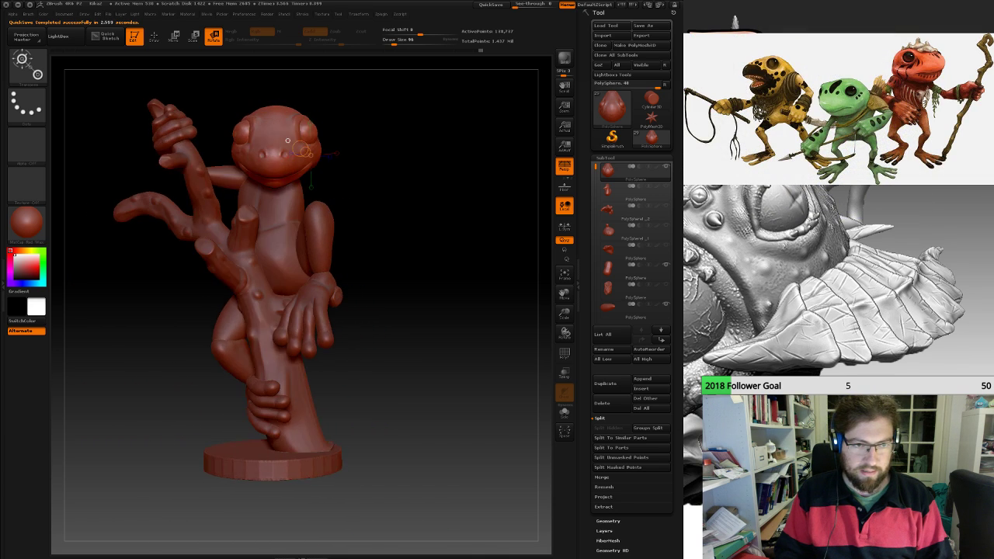
# Move the head slightly upward on the neck using a vertical transpose line.
pyautogui.press('q')
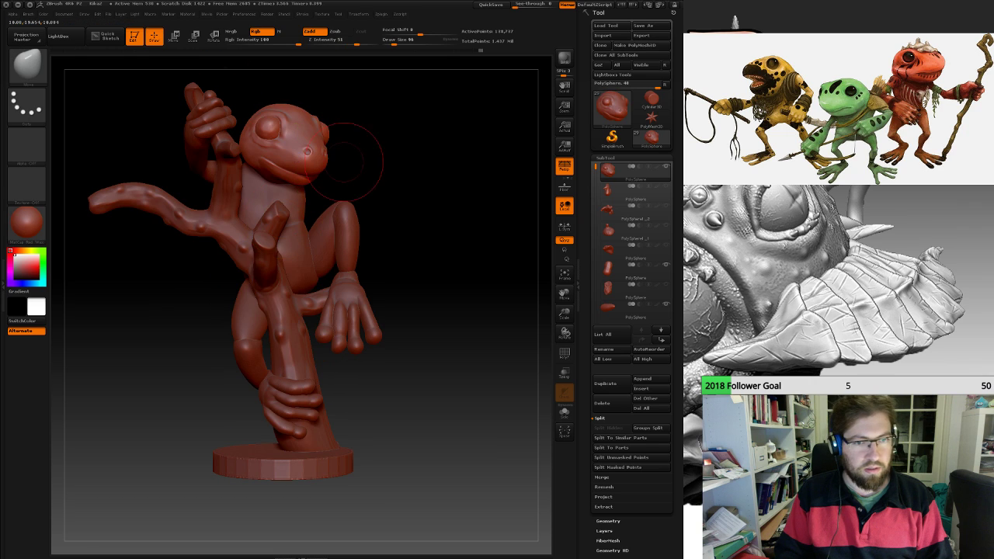
pyautogui.moveTo(467, 260)
pyautogui.mouseDown()
pyautogui.moveTo(440, 266)
pyautogui.moveTo(483, 266)
pyautogui.moveTo(406, 269)
pyautogui.moveTo(457, 274)
pyautogui.mouseUp()
pyautogui.moveTo(420, 237); pyautogui.dragTo(362, 214)
pyautogui.keyDown('alt'); pyautogui.moveTo(459, 139); pyautogui.dragTo(456, 215); pyautogui.keyUp('alt')
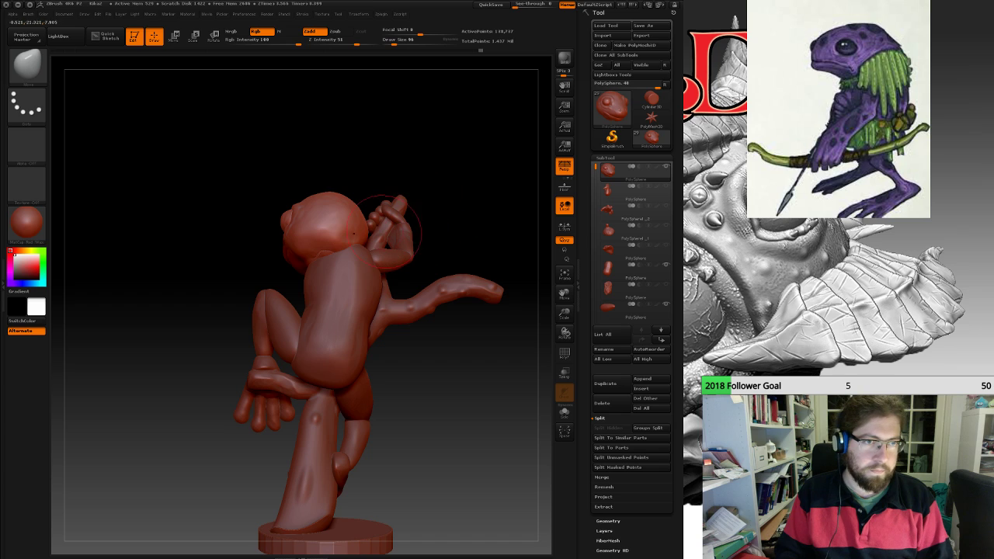
pyautogui.click(175, 37)
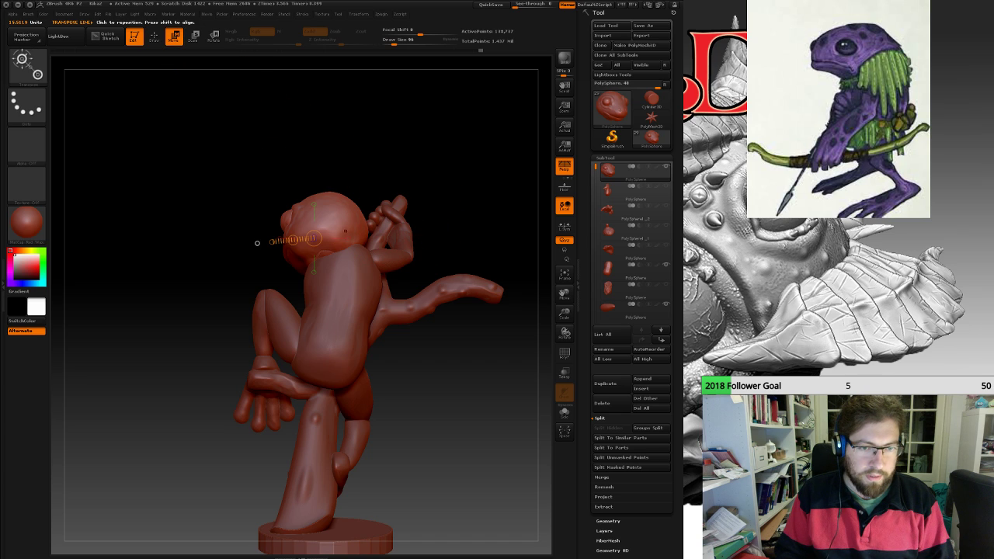
pyautogui.moveTo(349, 232); pyautogui.dragTo(524, 151)
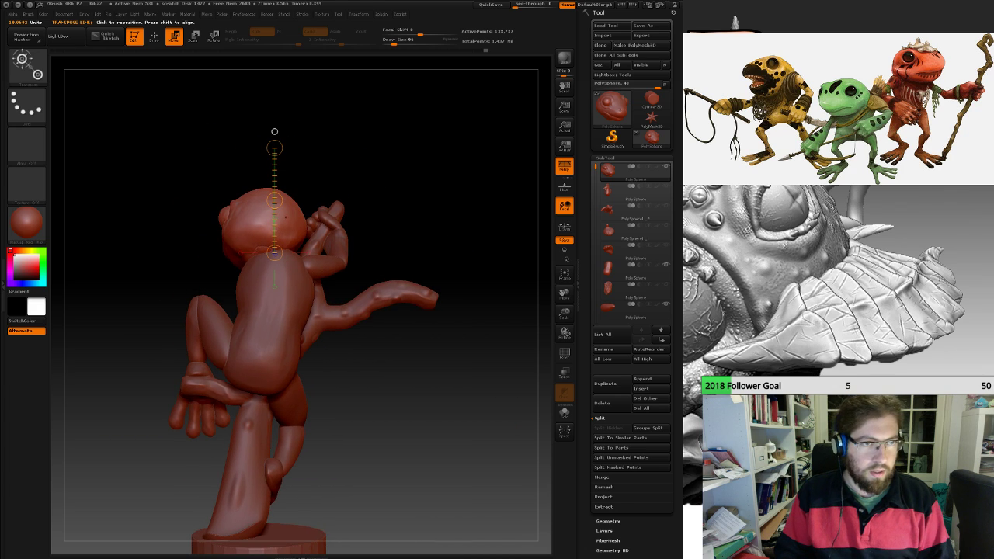
pyautogui.moveTo(233, 101)
pyautogui.mouseDown()
pyautogui.moveTo(101, 107)
pyautogui.moveTo(148, 107)
pyautogui.moveTo(101, 73)
pyautogui.moveTo(175, 109)
pyautogui.moveTo(93, 108)
pyautogui.moveTo(167, 109)
pyautogui.moveTo(167, 194)
pyautogui.moveTo(109, 122)
pyautogui.moveTo(78, 122)
pyautogui.mouseUp()
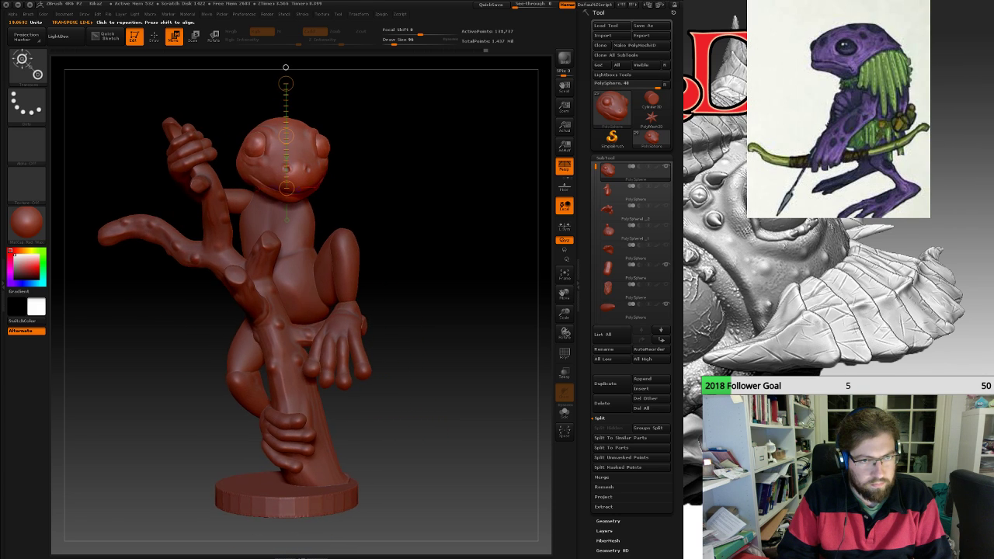
# Scale the head down slightly from the side view using a horizontal transpose line placed along the jaw.
pyautogui.moveTo(435, 233); pyautogui.dragTo(318, 231)
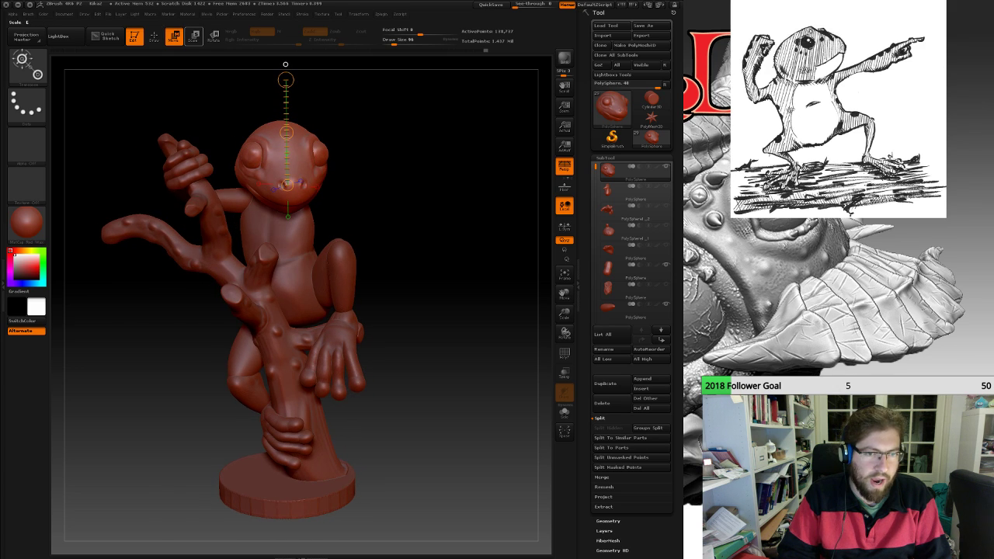
pyautogui.click(193, 37)
pyautogui.moveTo(435, 233); pyautogui.dragTo(342, 233)
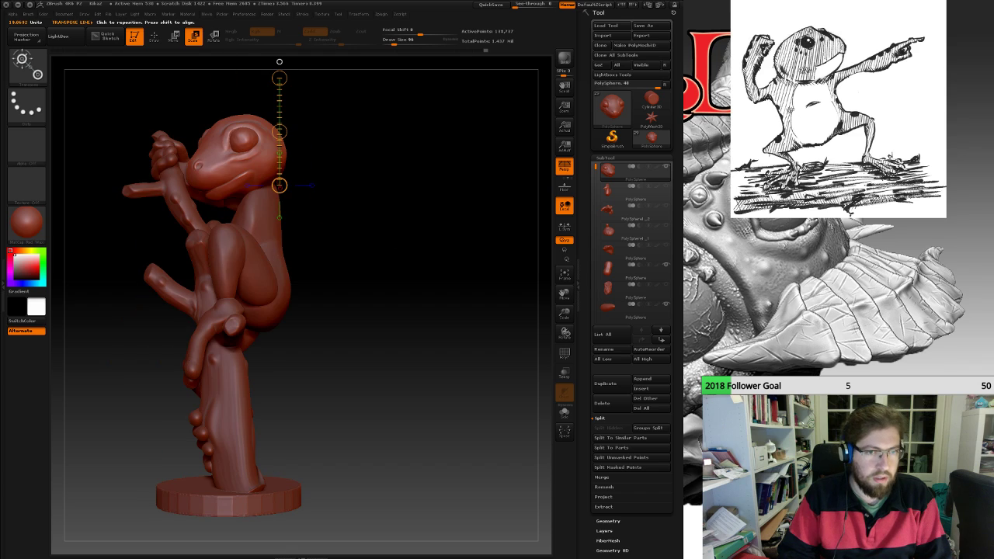
pyautogui.moveTo(280, 153); pyautogui.dragTo(437, 174)
pyautogui.moveTo(238, 181); pyautogui.dragTo(213, 181)
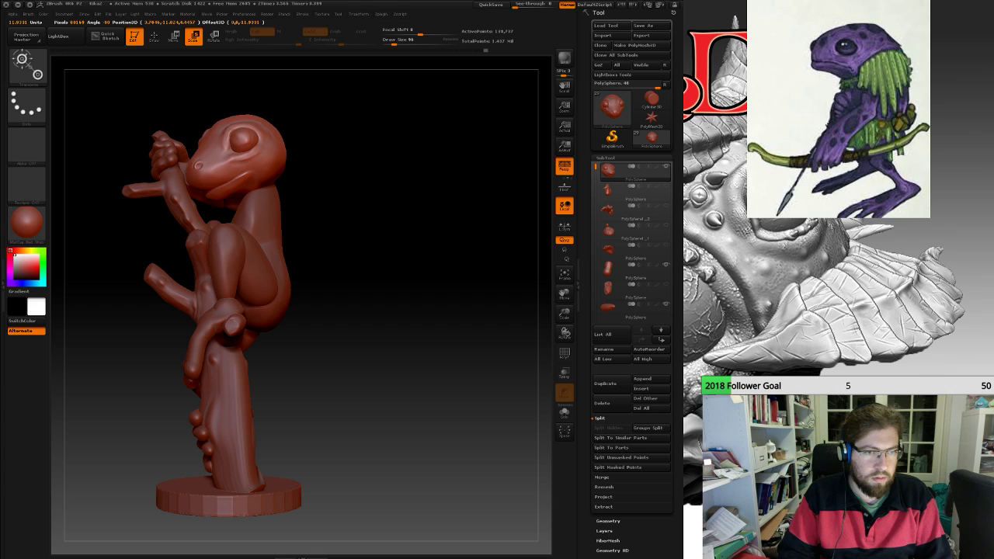
pyautogui.moveTo(213, 181); pyautogui.dragTo(215, 181)
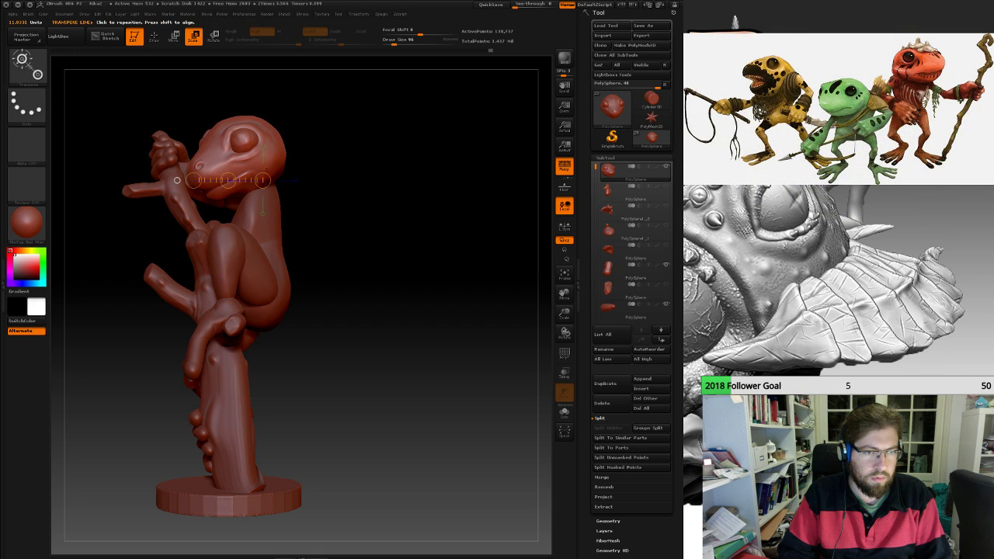
pyautogui.moveTo(211, 173); pyautogui.dragTo(213, 174)
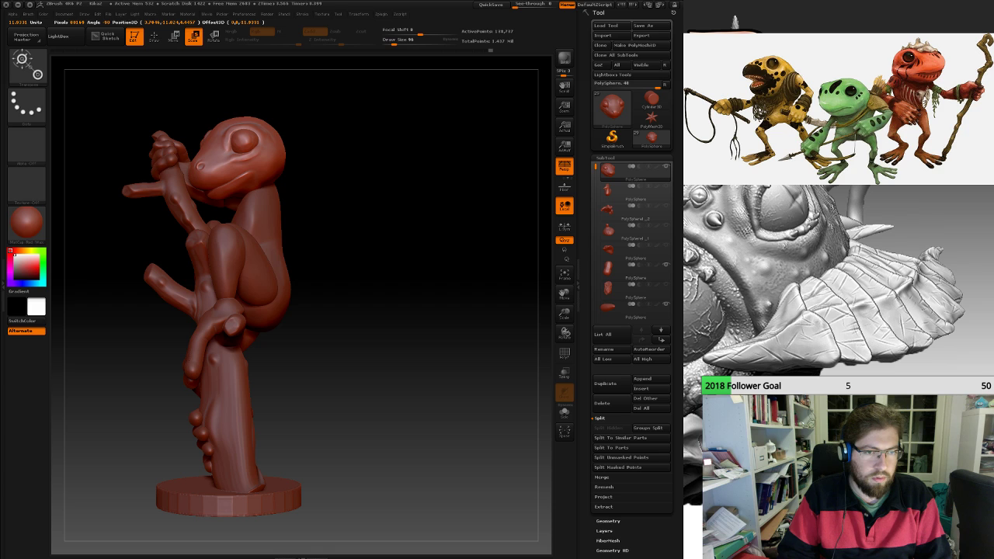
# Compare the head's size before and after scaling from the front by undoing and redoing the change.
pyautogui.moveTo(365, 257); pyautogui.dragTo(463, 263)
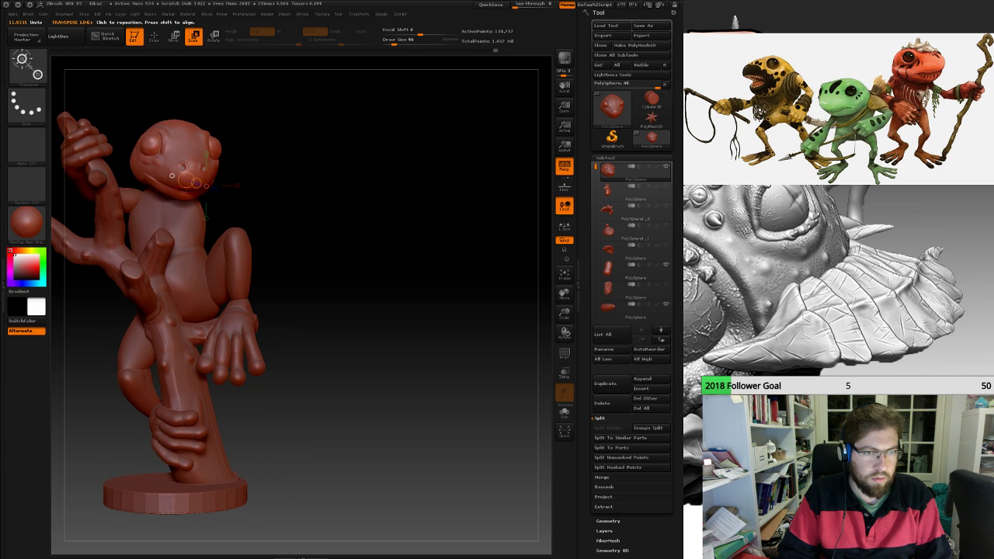
pyautogui.moveTo(388, 263); pyautogui.dragTo(427, 262)
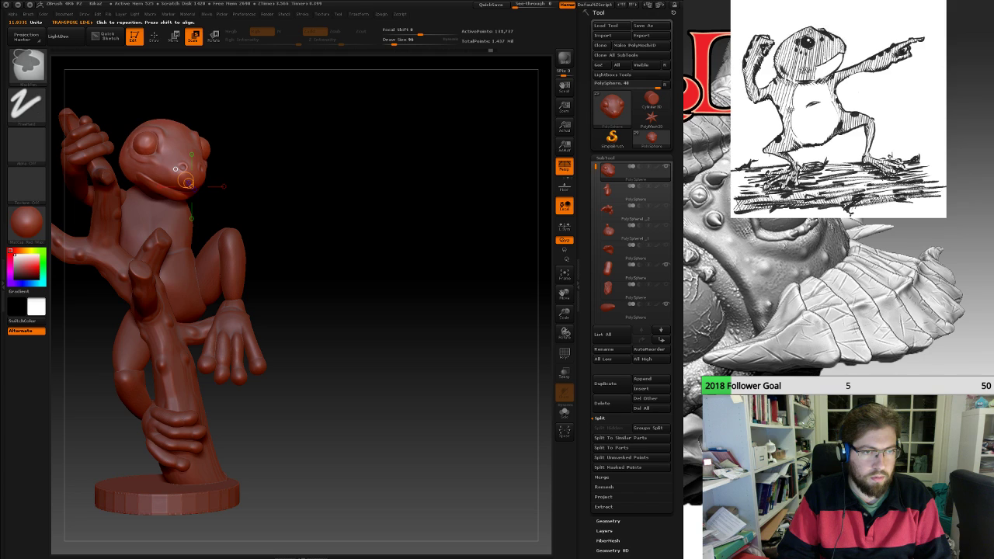
pyautogui.hotkey('ctrl', 'shift', 'z')
pyautogui.moveTo(427, 263); pyautogui.dragTo(295, 262)
pyautogui.moveTo(79, 180); pyautogui.dragTo(182, 211)
pyautogui.moveTo(182, 210); pyautogui.dragTo(260, 194, button='right')
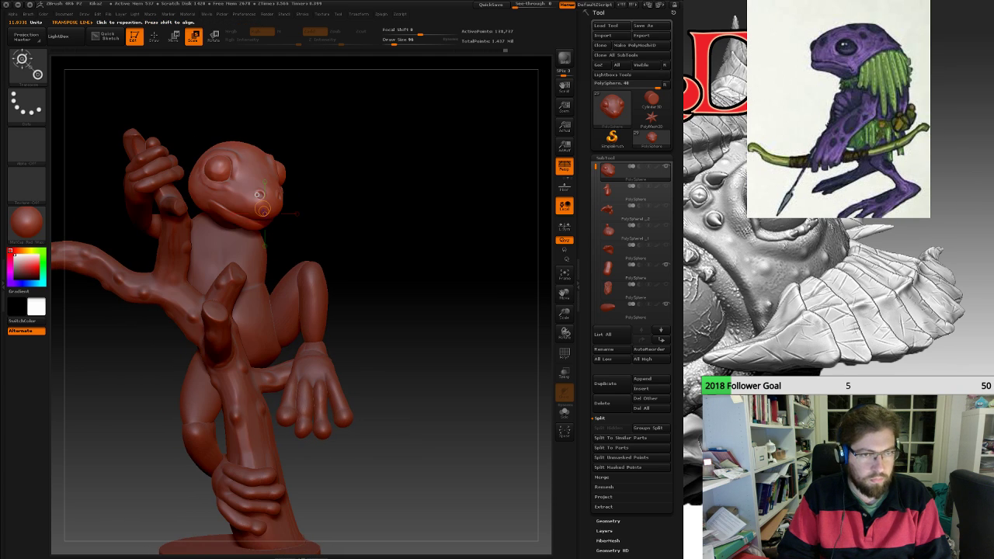
pyautogui.press('ctrl')
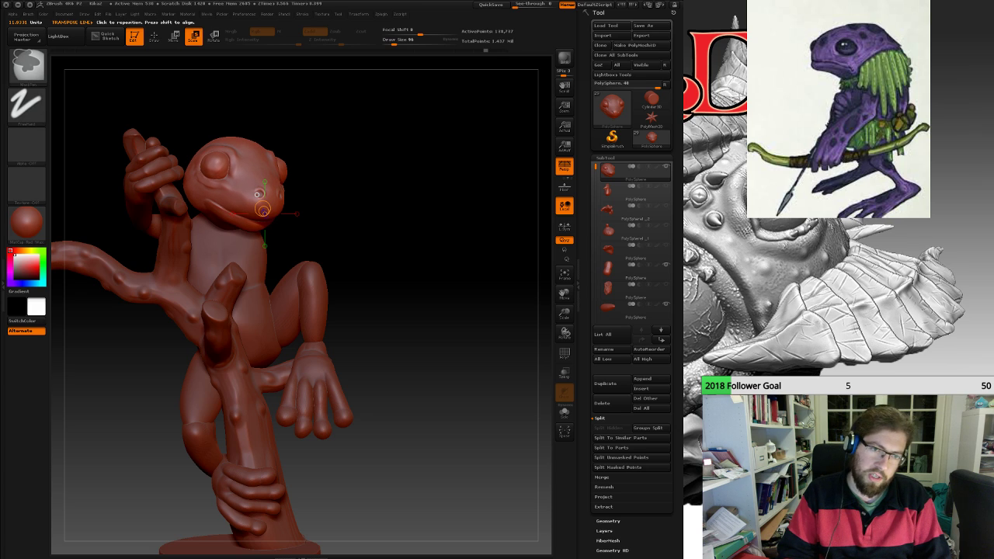
# Return to Draw mode and step through the head scaling history to judge its proportions against the body from the front and side.
pyautogui.click(155, 36)
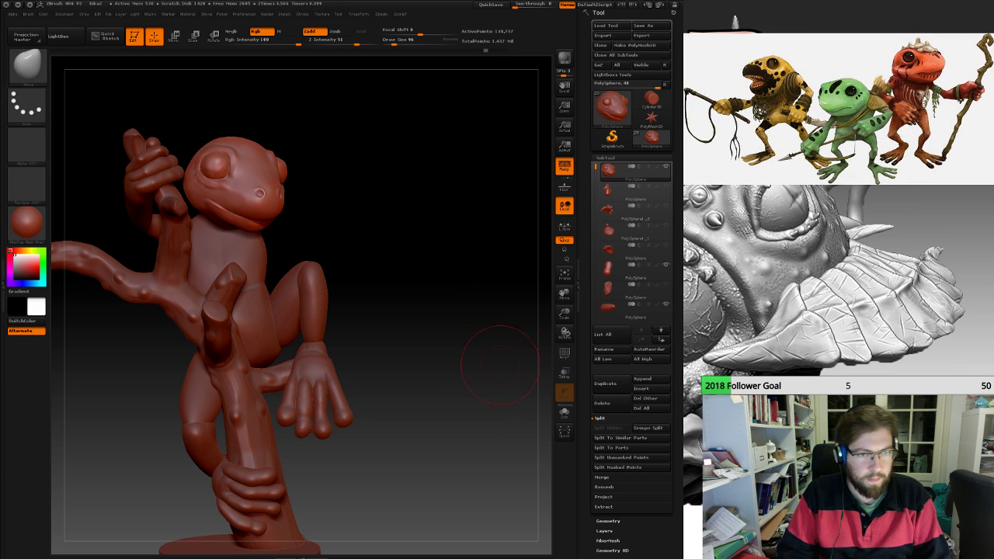
pyautogui.hotkey('ctrl', 'shift')
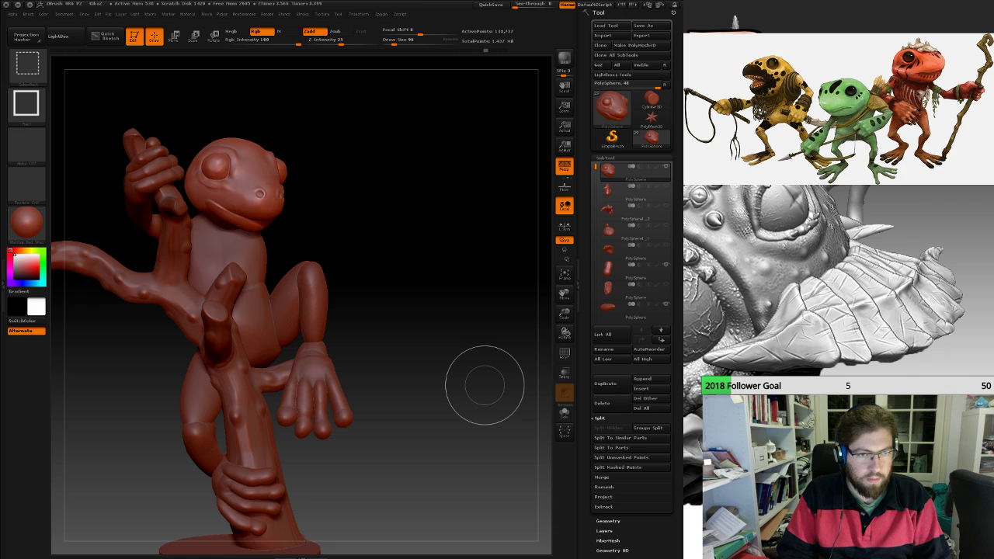
pyautogui.hotkey('ctrl', 'shift', 'z')
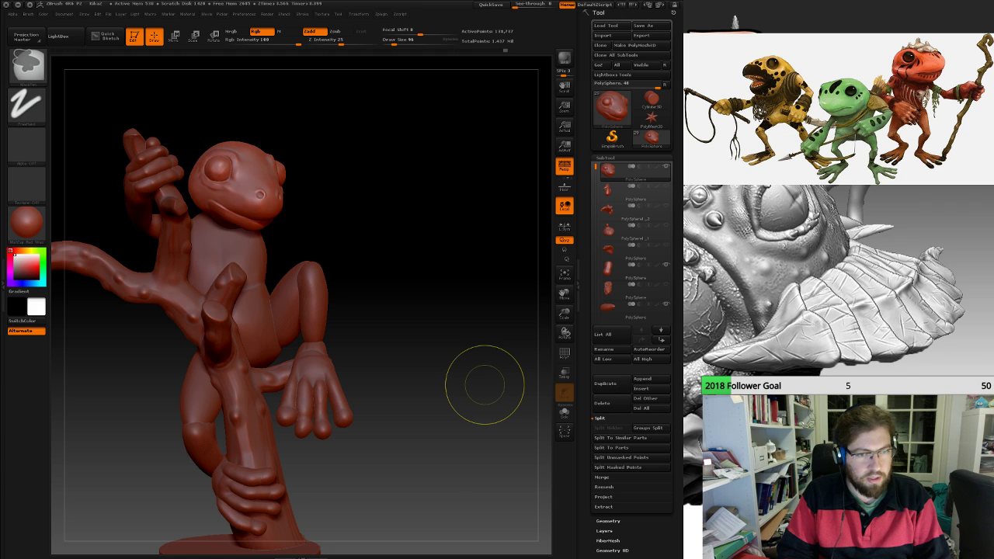
pyautogui.moveTo(483, 380)
pyautogui.mouseDown()
pyautogui.moveTo(315, 382)
pyautogui.moveTo(420, 373)
pyautogui.mouseUp()
pyautogui.press('ctrl')
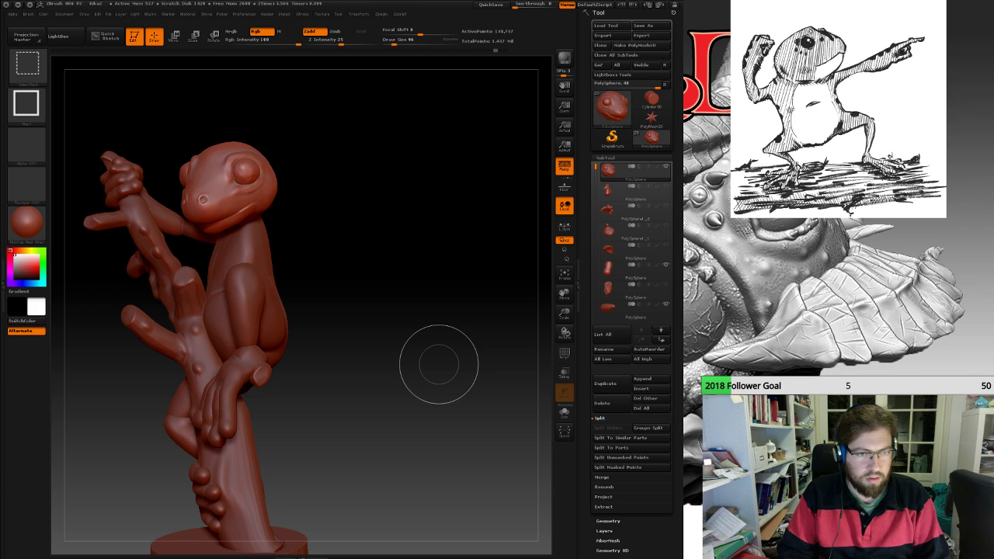
pyautogui.hotkey('ctrl', 'z')
pyautogui.moveTo(340, 326)
pyautogui.mouseDown()
pyautogui.moveTo(435, 328)
pyautogui.moveTo(225, 329)
pyautogui.moveTo(252, 329)
pyautogui.mouseUp()
pyautogui.press('ctrl')
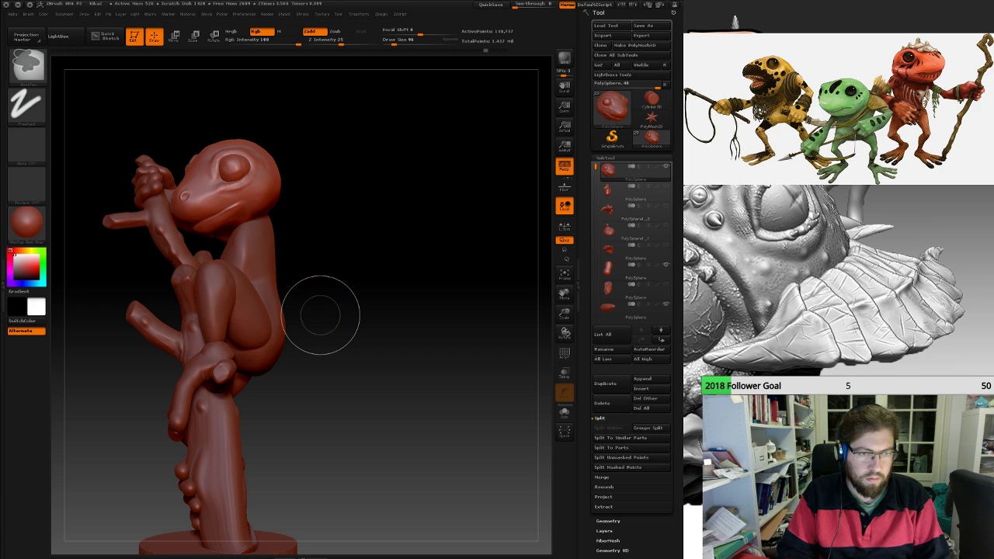
pyautogui.hotkey('ctrl', 'shift')
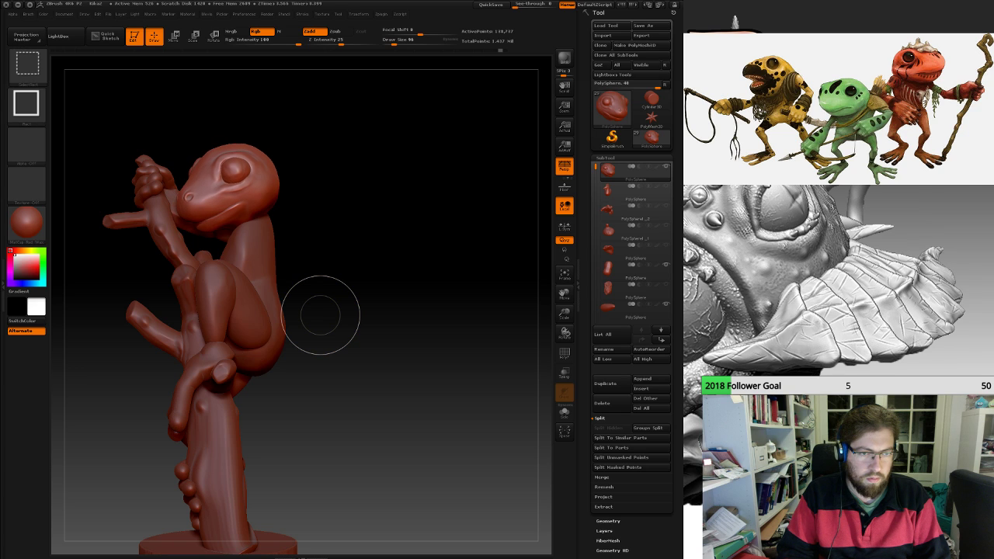
pyautogui.press('ctrl')
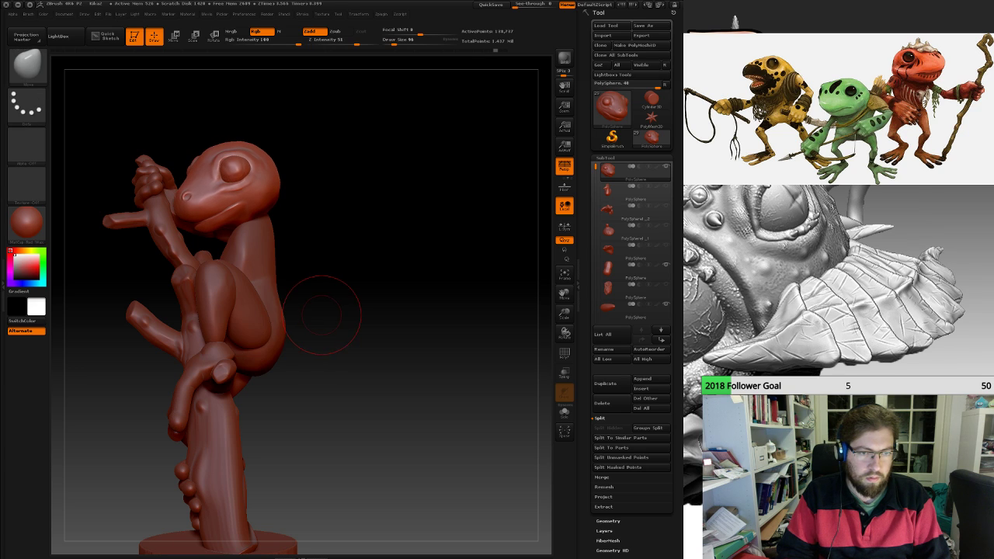
pyautogui.moveTo(320, 315); pyautogui.dragTo(352, 316)
pyautogui.press('ctrl')
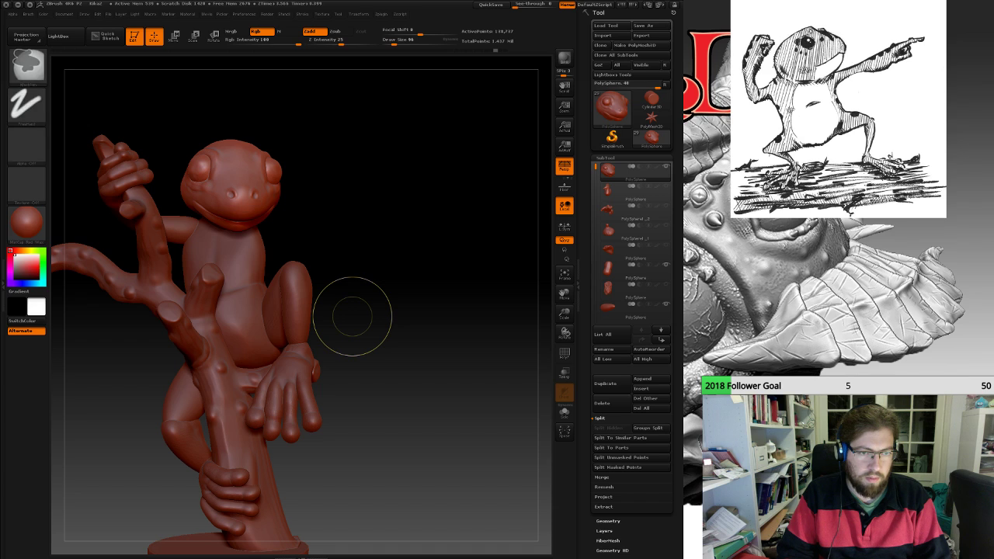
# Examine the frog, its gripping hands and the branch from the front and both sides.
pyautogui.hotkey('ctrl', 'shift', 'z')
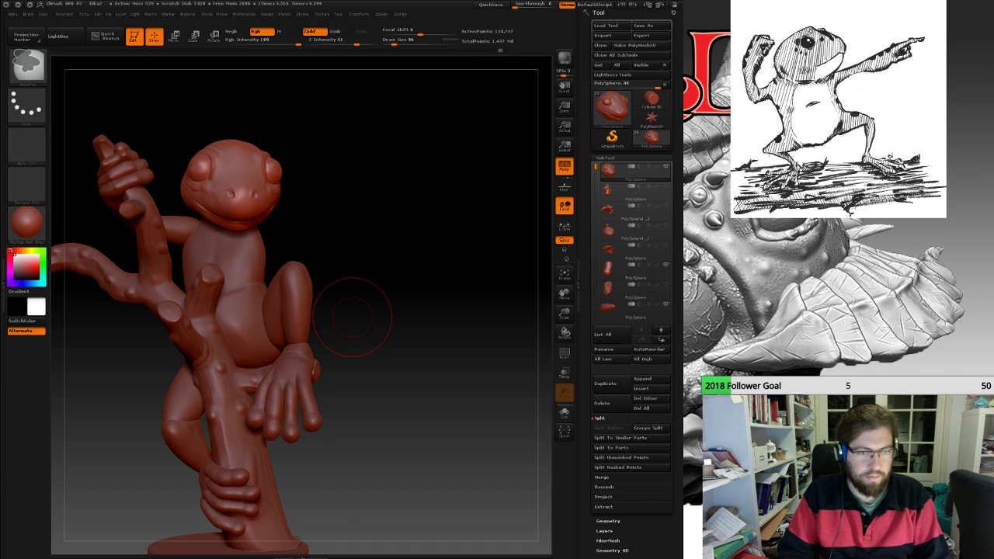
pyautogui.moveTo(375, 286)
pyautogui.mouseDown()
pyautogui.moveTo(438, 289)
pyautogui.moveTo(361, 289)
pyautogui.moveTo(390, 289)
pyautogui.mouseUp()
pyautogui.moveTo(311, 295); pyautogui.dragTo(362, 289)
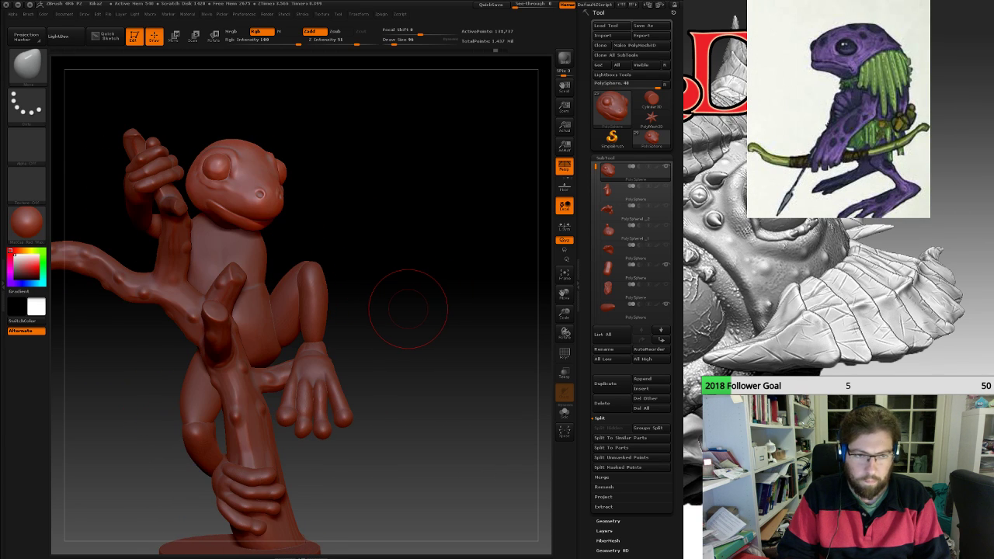
pyautogui.moveTo(435, 288); pyautogui.dragTo(249, 298)
pyautogui.moveTo(326, 295); pyautogui.dragTo(329, 277)
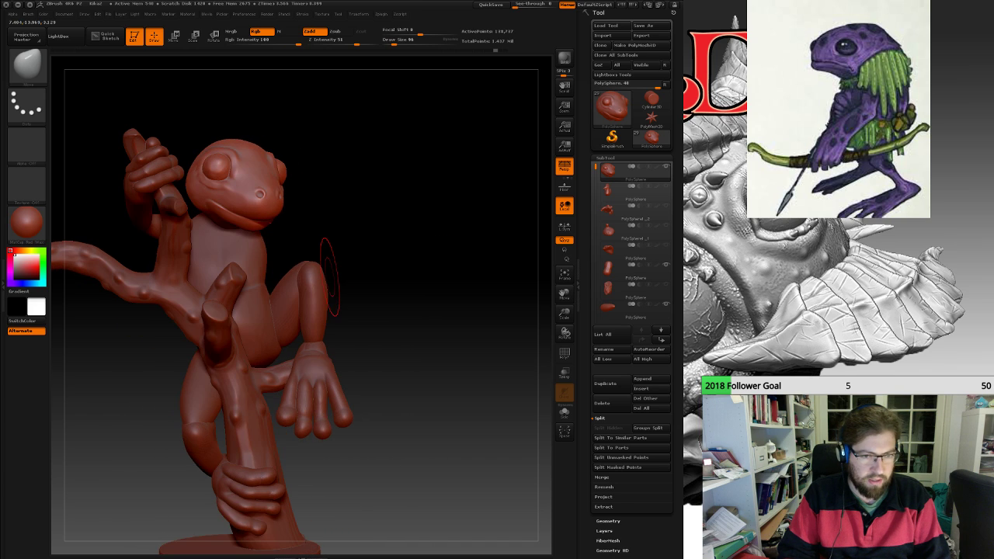
pyautogui.keyDown('alt'); pyautogui.moveTo(347, 325); pyautogui.dragTo(380, 132); pyautogui.keyUp('alt')
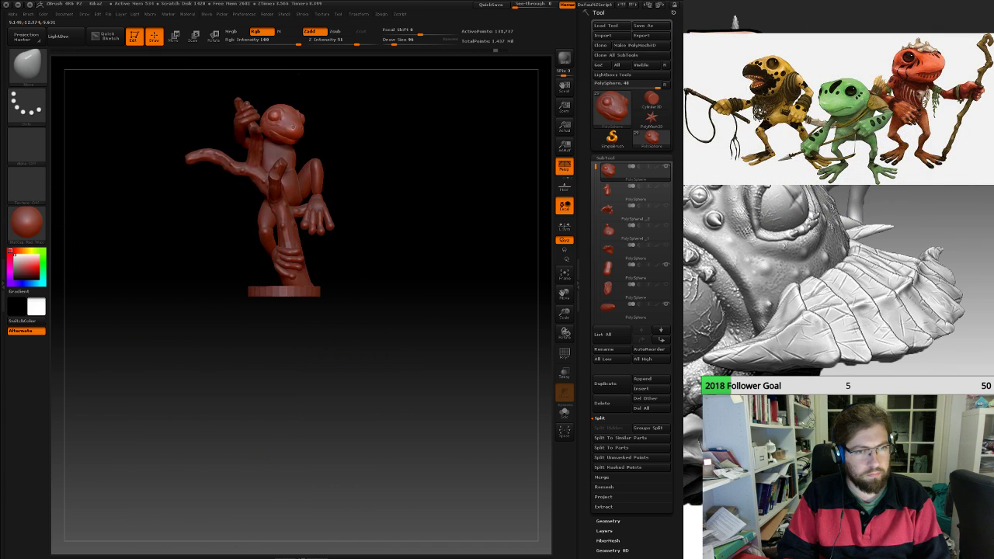
pyautogui.moveTo(388, 295); pyautogui.dragTo(425, 303)
pyautogui.keyDown('alt'); pyautogui.moveTo(339, 166); pyautogui.dragTo(326, 383); pyautogui.keyUp('alt')
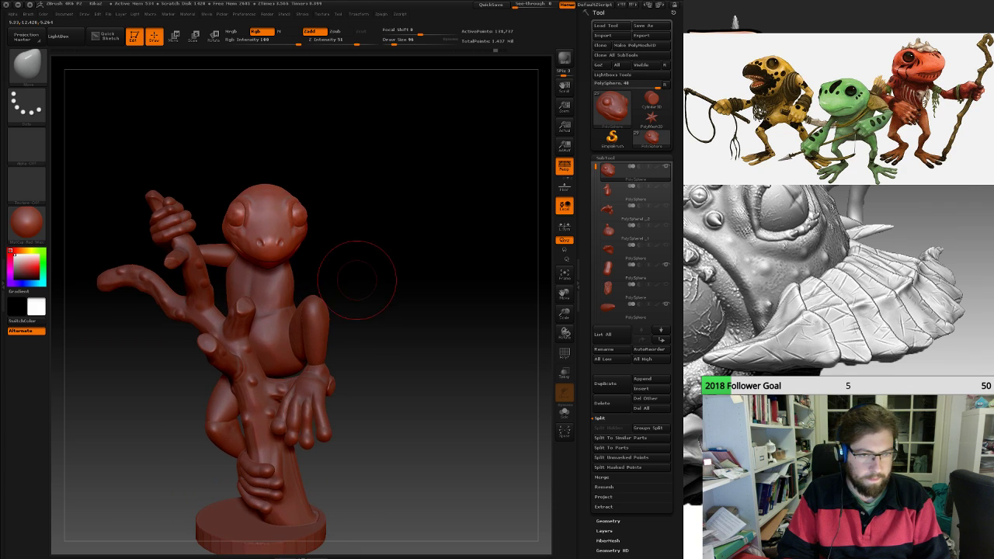
pyautogui.keyDown('alt'); pyautogui.moveTo(354, 278); pyautogui.dragTo(342, 159); pyautogui.keyUp('alt')
pyautogui.moveTo(388, 295)
pyautogui.mouseDown()
pyautogui.moveTo(314, 291)
pyautogui.moveTo(404, 295)
pyautogui.moveTo(339, 300)
pyautogui.moveTo(377, 307)
pyautogui.moveTo(378, 423)
pyautogui.mouseUp()
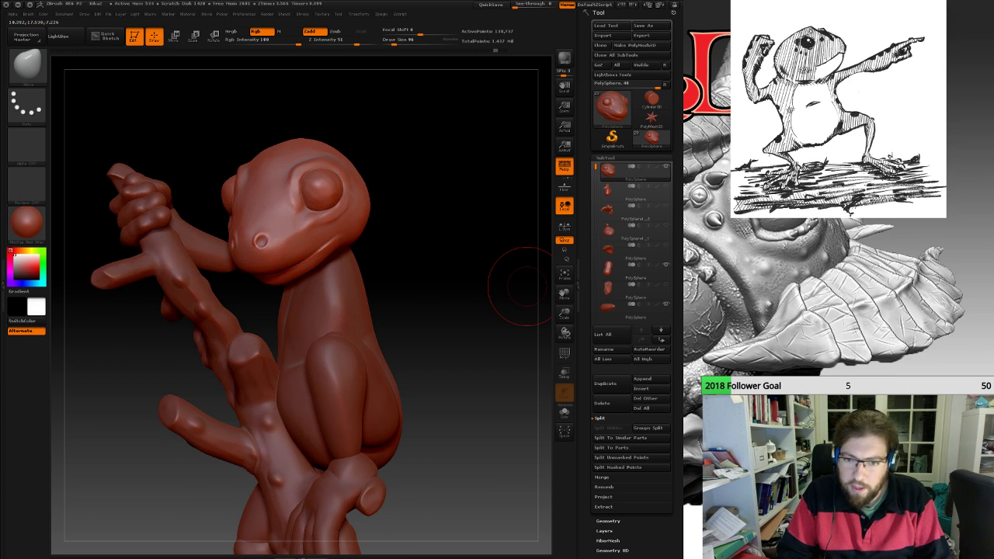
# Select the tapered upper-arm subtool beside the frog's head and move it down to the bare shoulder with Transpose Move.
pyautogui.moveTo(595, 167); pyautogui.dragTo(596, 205)
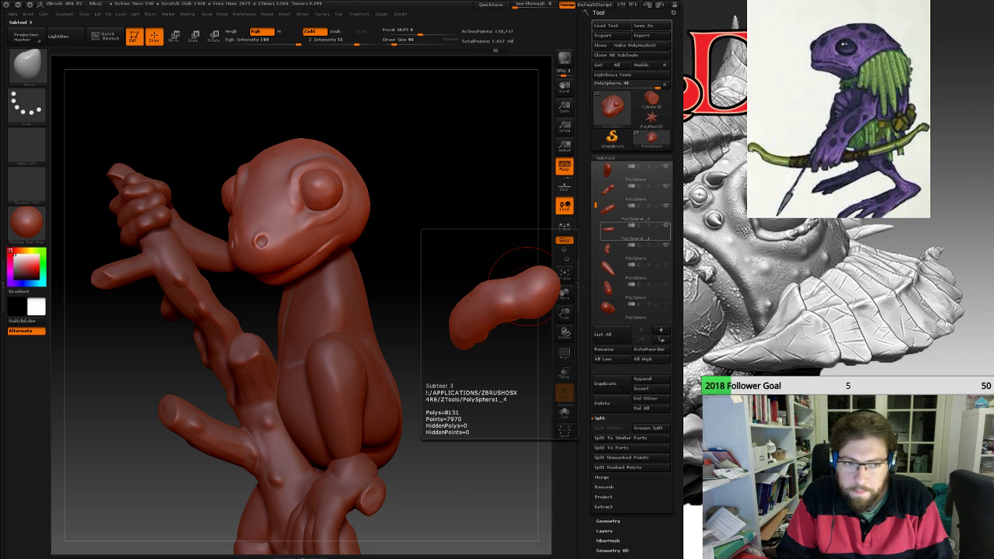
pyautogui.click(618, 269)
pyautogui.moveTo(427, 333); pyautogui.dragTo(517, 346)
pyautogui.keyDown('alt'); pyautogui.moveTo(497, 404); pyautogui.dragTo(501, 331); pyautogui.keyUp('alt')
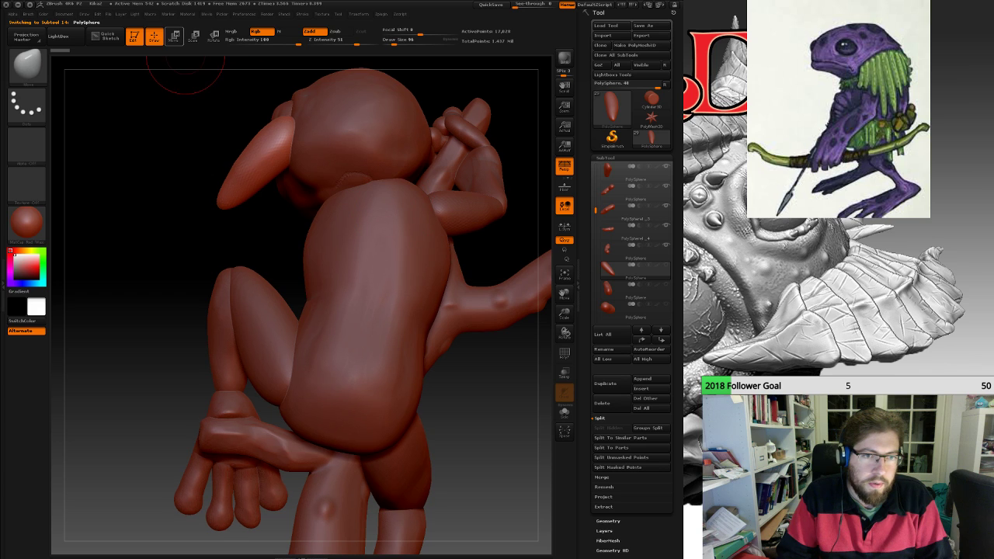
pyautogui.click(174, 37)
pyautogui.keyDown('shift'); pyautogui.moveTo(280, 145); pyautogui.dragTo(280, 330); pyautogui.keyUp('shift')
pyautogui.moveTo(279, 238); pyautogui.dragTo(313, 324)
pyautogui.moveTo(466, 354); pyautogui.dragTo(524, 343)
pyautogui.click(285, 349)
# Rotate the upper arm until it points forward horizontally, and shift it slightly forward along the chest.
pyautogui.click(214, 37)
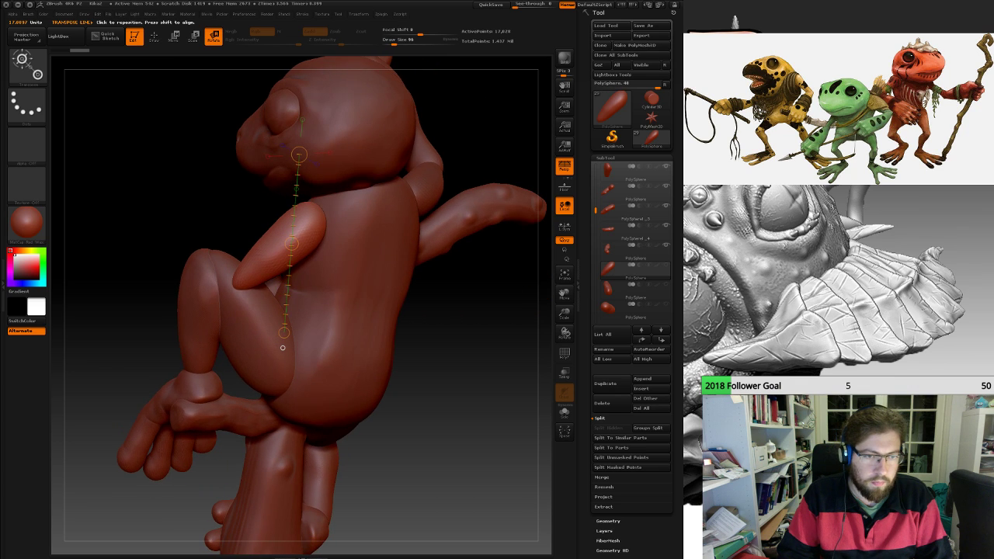
pyautogui.moveTo(318, 211); pyautogui.dragTo(330, 203)
pyautogui.moveTo(233, 291); pyautogui.dragTo(203, 204)
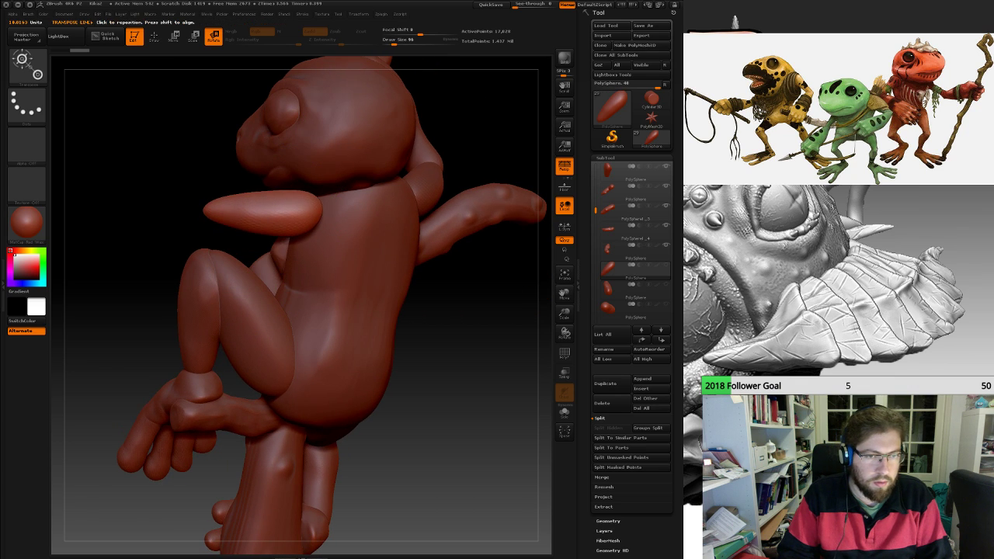
pyautogui.moveTo(179, 268); pyautogui.dragTo(309, 303)
pyautogui.moveTo(420, 311); pyautogui.dragTo(450, 303)
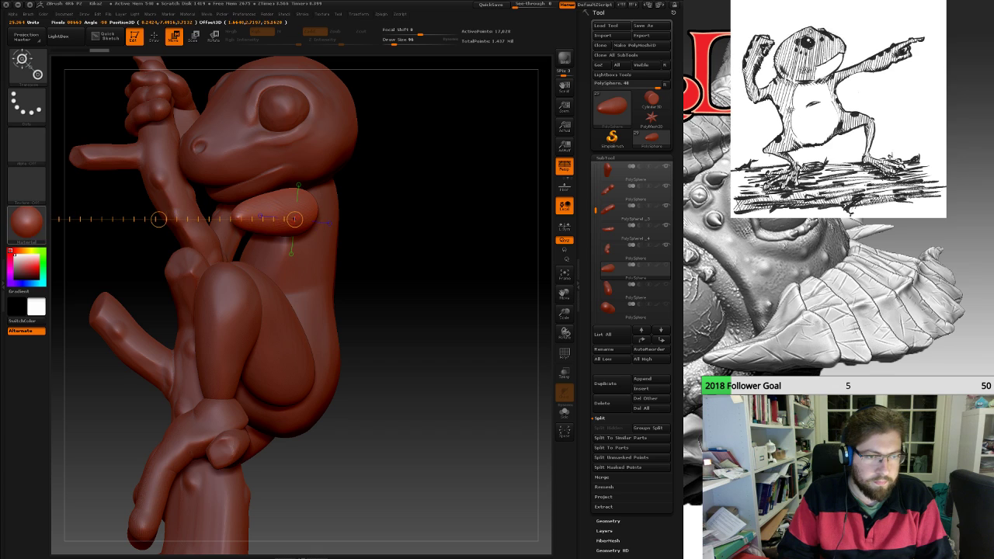
pyautogui.moveTo(159, 219); pyautogui.dragTo(150, 223)
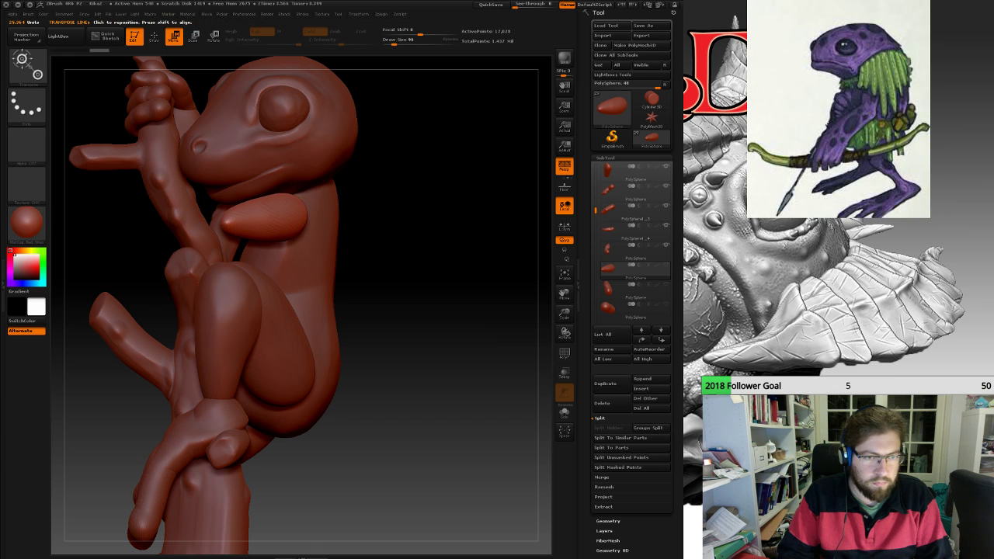
# Stretch the upper arm's thick end into the shoulder with the Move brush.
pyautogui.moveTo(388, 302); pyautogui.dragTo(438, 357)
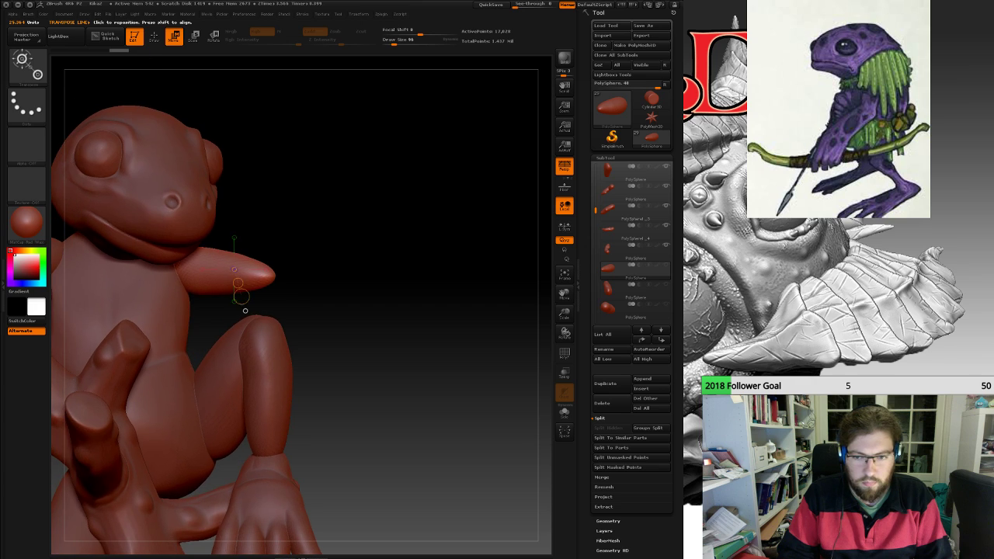
pyautogui.moveTo(435, 311); pyautogui.dragTo(314, 306)
pyautogui.keyDown('alt'); pyautogui.moveTo(388, 295); pyautogui.dragTo(447, 309); pyautogui.keyUp('alt')
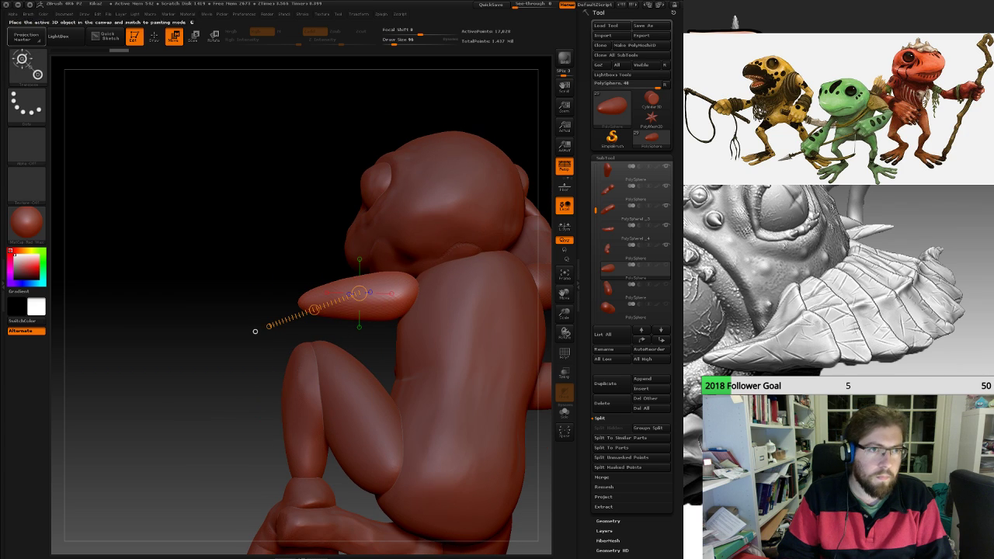
pyautogui.click(154, 36)
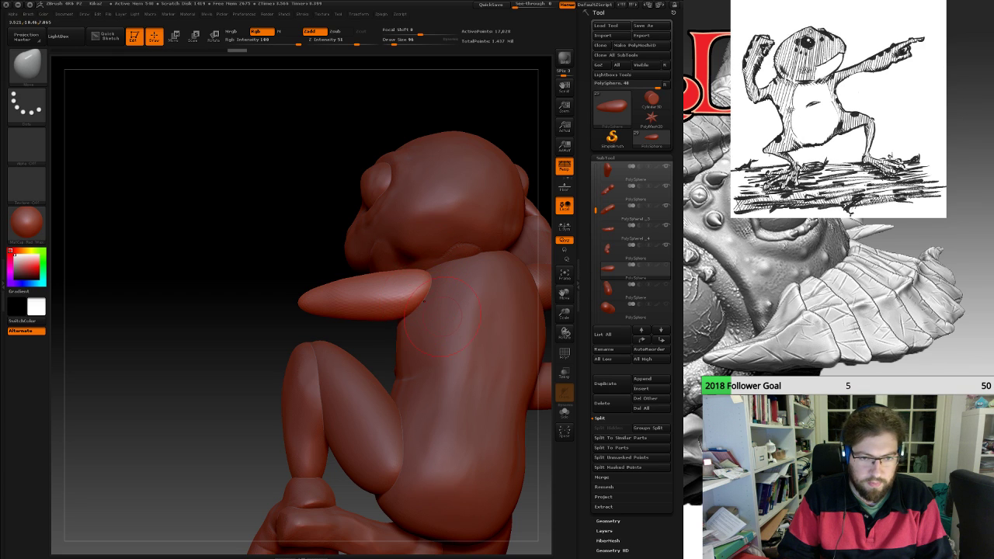
pyautogui.moveTo(318, 326); pyautogui.dragTo(413, 277)
# Show the hidden forearm subtool, make it active and move it down and forward from the head with Transpose Move.
pyautogui.click(665, 285)
pyautogui.moveTo(514, 314); pyautogui.dragTo(365, 307)
pyautogui.click(174, 37)
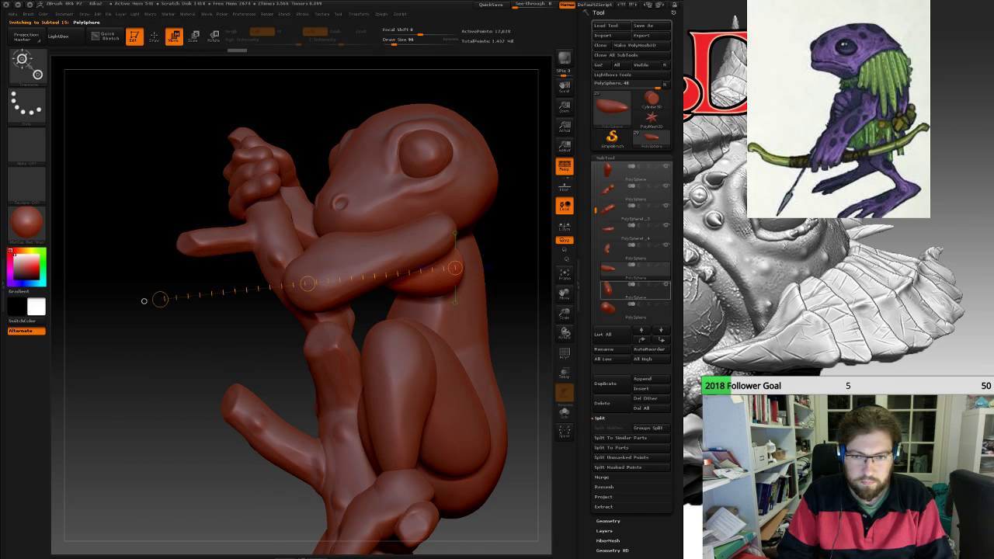
pyautogui.click(626, 290)
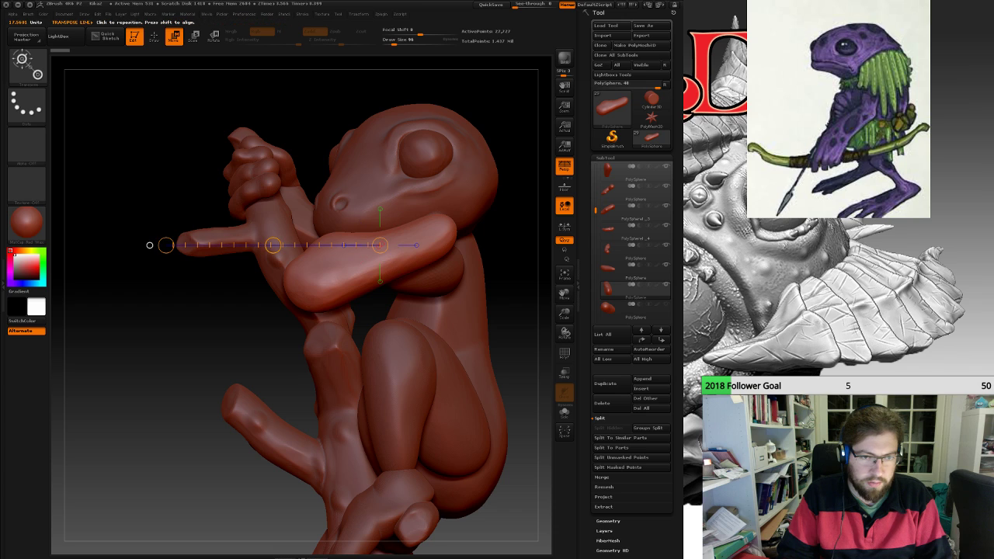
pyautogui.moveTo(371, 262); pyautogui.dragTo(326, 289)
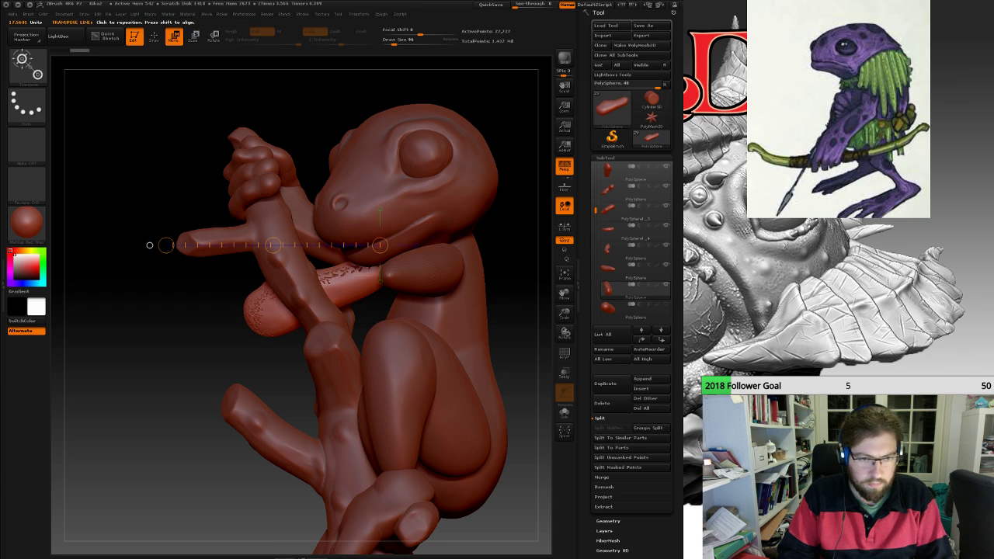
# Undo and redo the forearm's last move to compare its positions from the front.
pyautogui.moveTo(116, 365); pyautogui.dragTo(225, 362)
pyautogui.hotkey('ctrl', 'z')
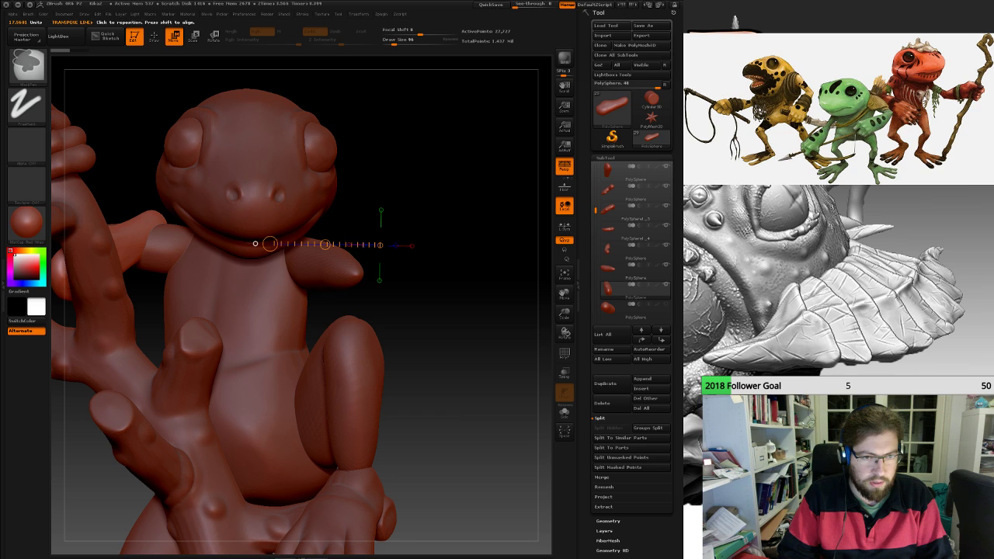
pyautogui.hotkey('ctrl', 'shift', 'z')
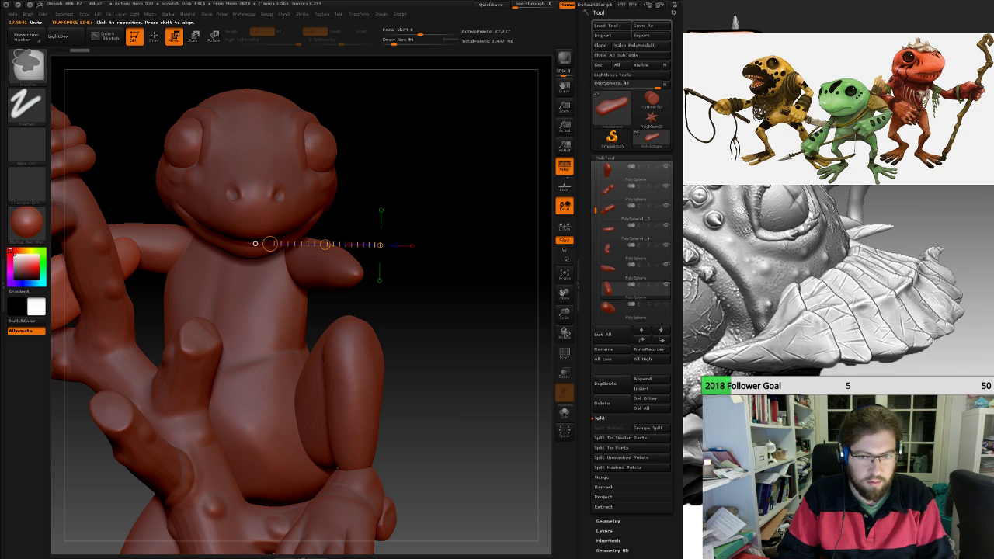
pyautogui.keyDown('alt'); pyautogui.moveTo(382, 240); pyautogui.dragTo(478, 231); pyautogui.keyUp('alt')
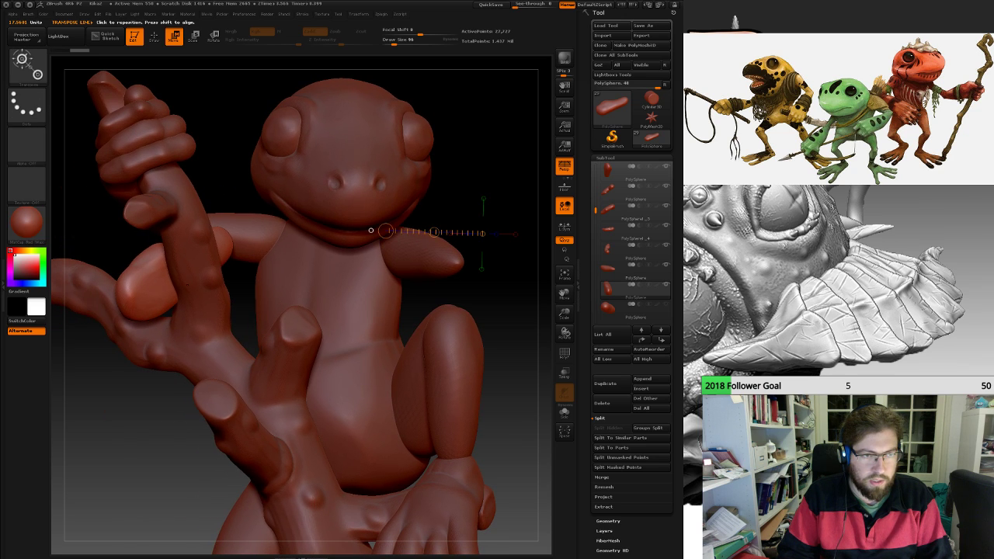
pyautogui.moveTo(497, 311); pyautogui.dragTo(530, 314)
pyautogui.hotkey('ctrl', 'z')
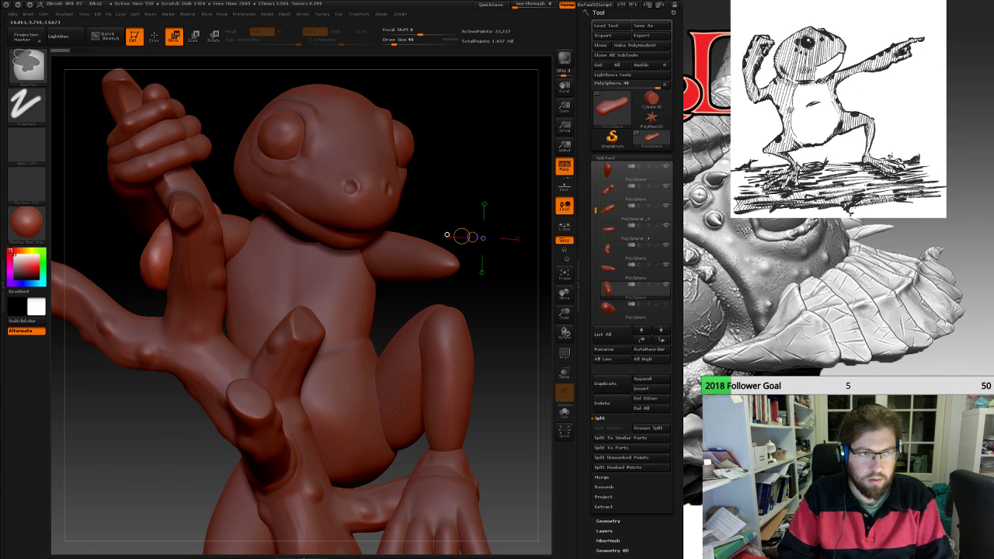
pyautogui.moveTo(187, 272); pyautogui.dragTo(181, 290)
pyautogui.hotkey('ctrl', 'z')
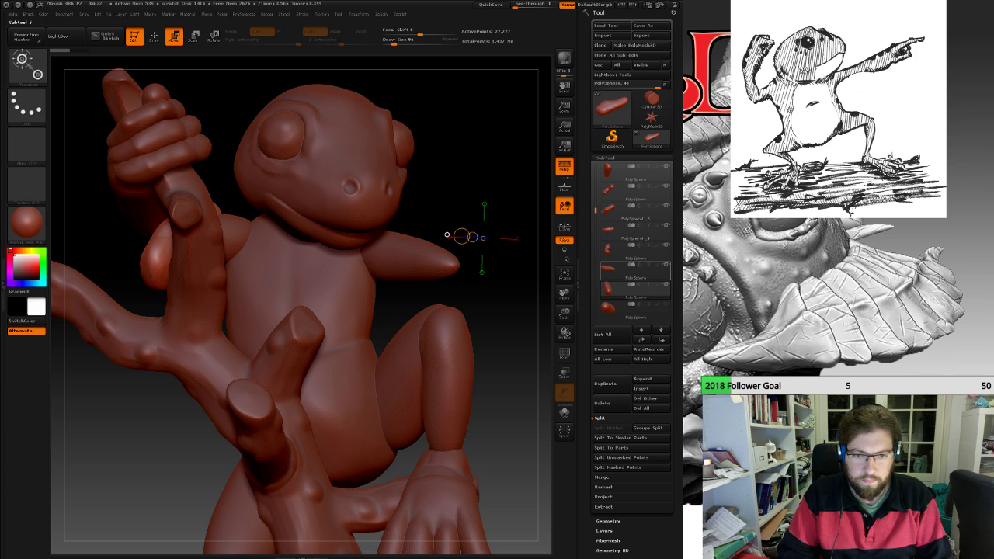
# Check which neighbouring subtool is which arm piece, reselect the forearm and inspect its position behind the branch.
pyautogui.click(635, 269)
pyautogui.click(635, 289)
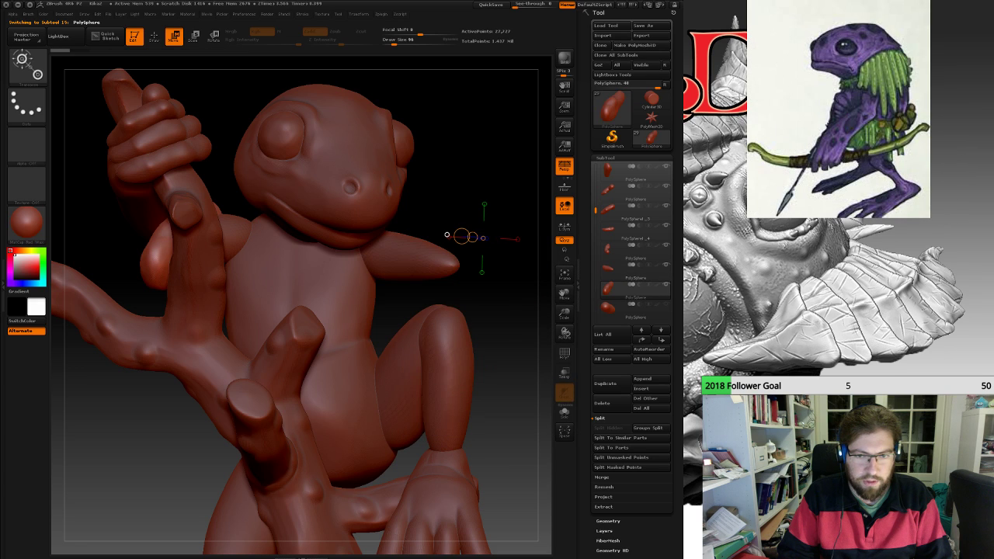
pyautogui.click(635, 270)
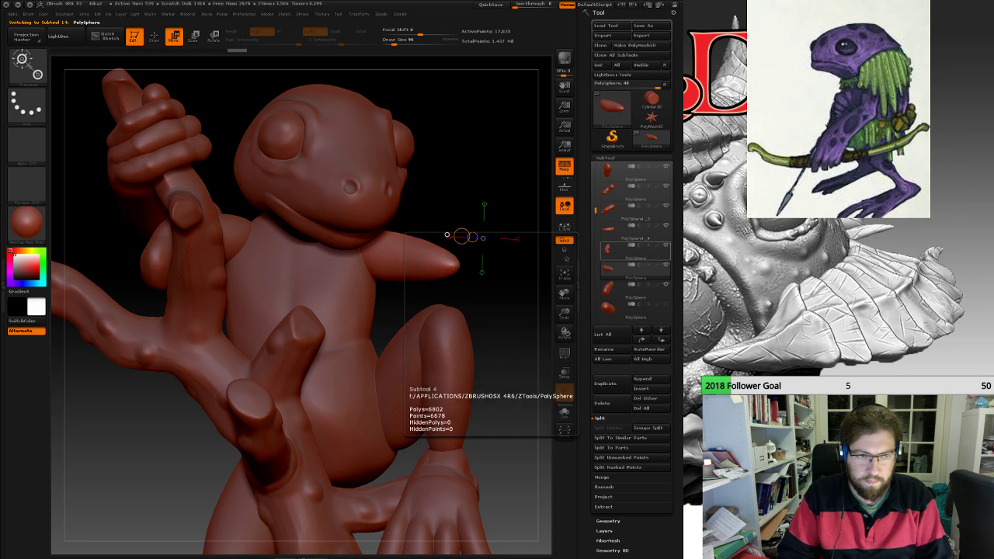
pyautogui.click(636, 249)
pyautogui.click(635, 269)
pyautogui.click(635, 289)
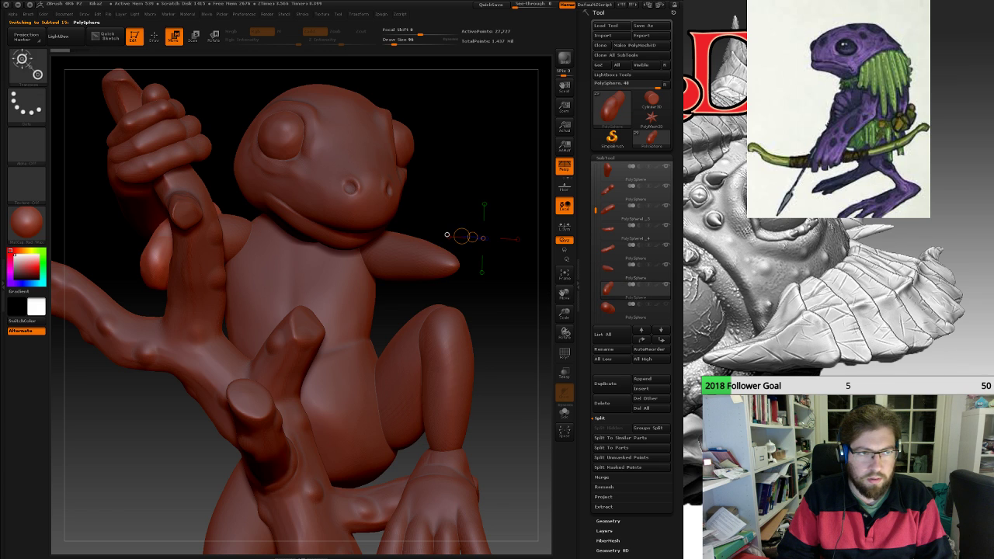
pyautogui.moveTo(497, 311); pyautogui.dragTo(536, 312)
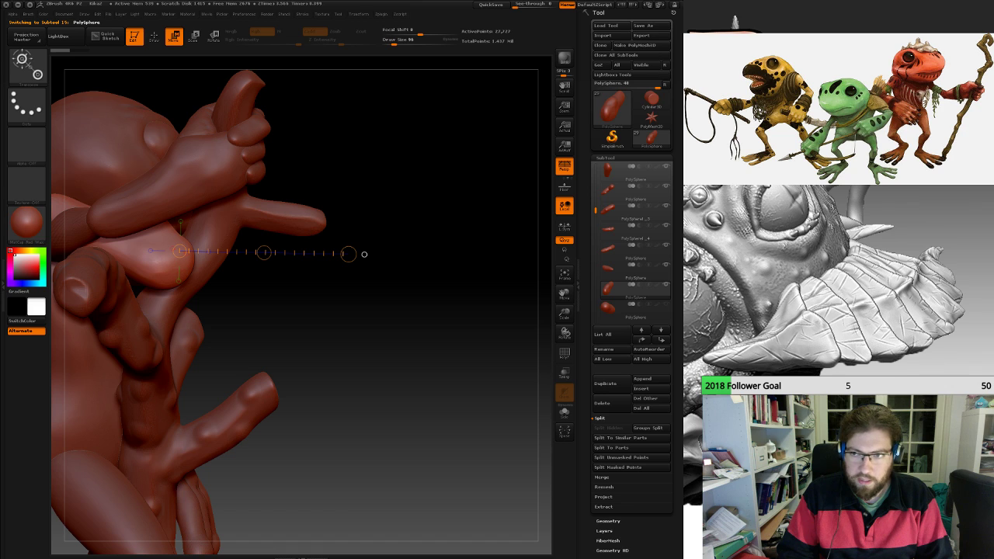
pyautogui.moveTo(435, 312); pyautogui.dragTo(487, 311)
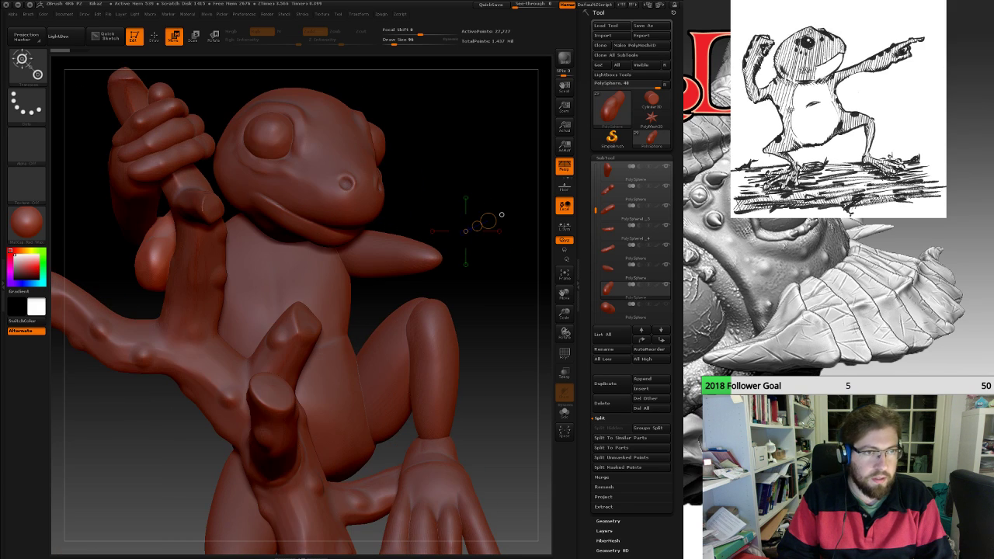
# Move the forearm across the body to the free upper arm's elbow, beside the raised knee.
pyautogui.moveTo(157, 253); pyautogui.dragTo(455, 255)
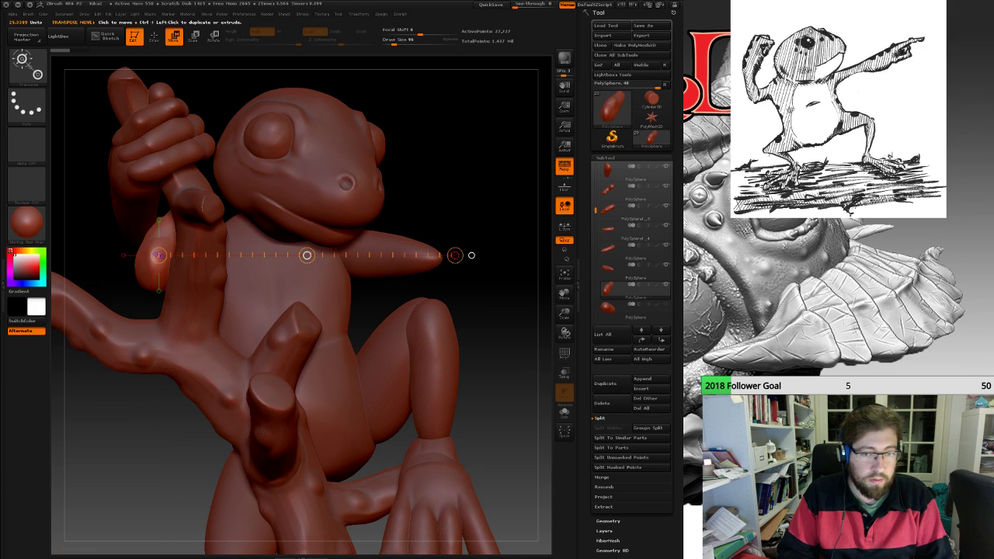
pyautogui.moveTo(307, 254); pyautogui.dragTo(584, 307)
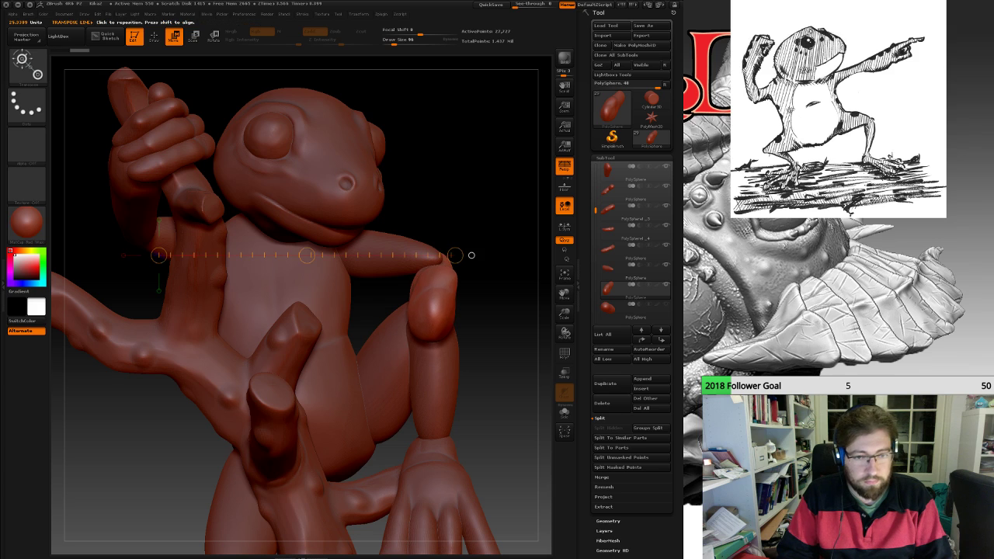
pyautogui.moveTo(483, 258); pyautogui.dragTo(418, 305)
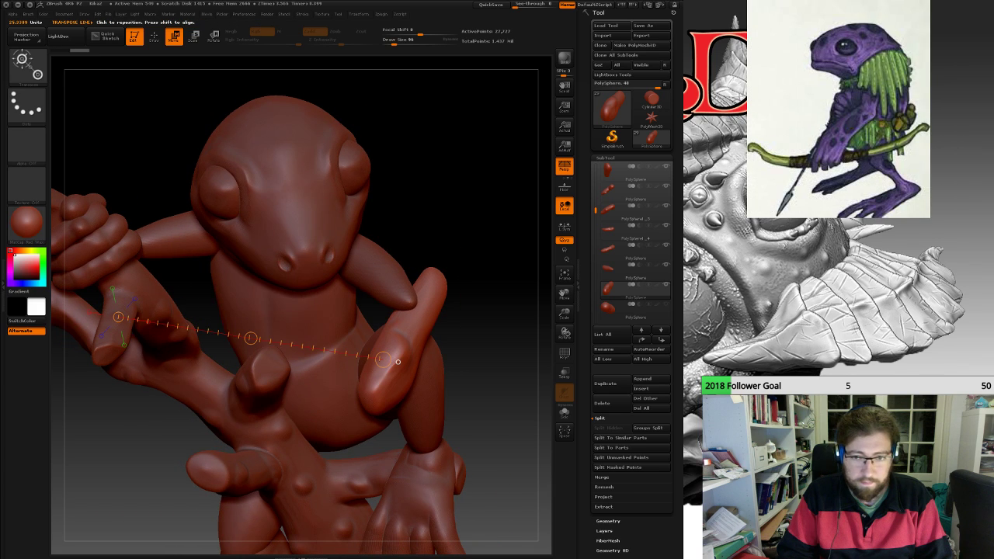
# Isolate the forearm subtool and set the Move brush's draw size to 274.
pyautogui.click(665, 285)
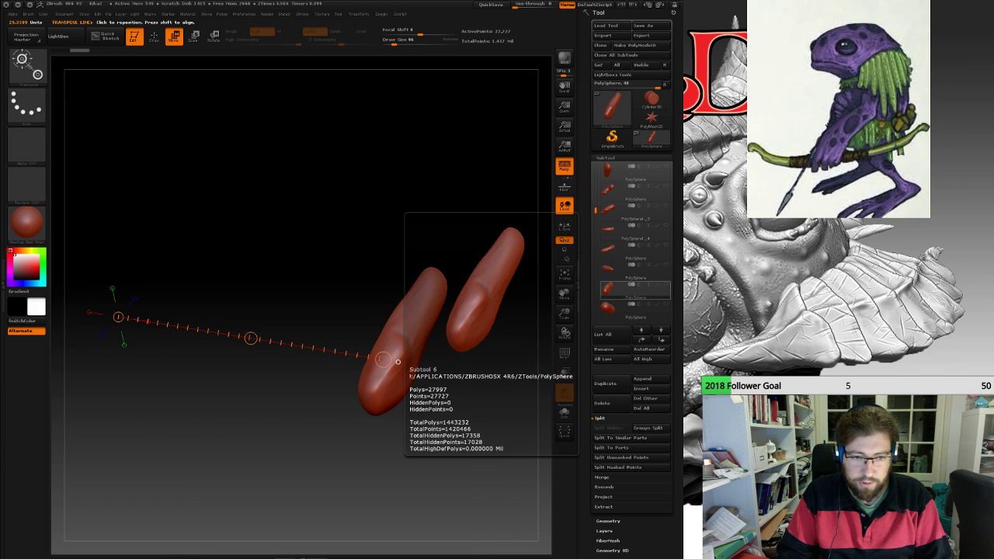
pyautogui.moveTo(497, 311); pyautogui.dragTo(485, 290)
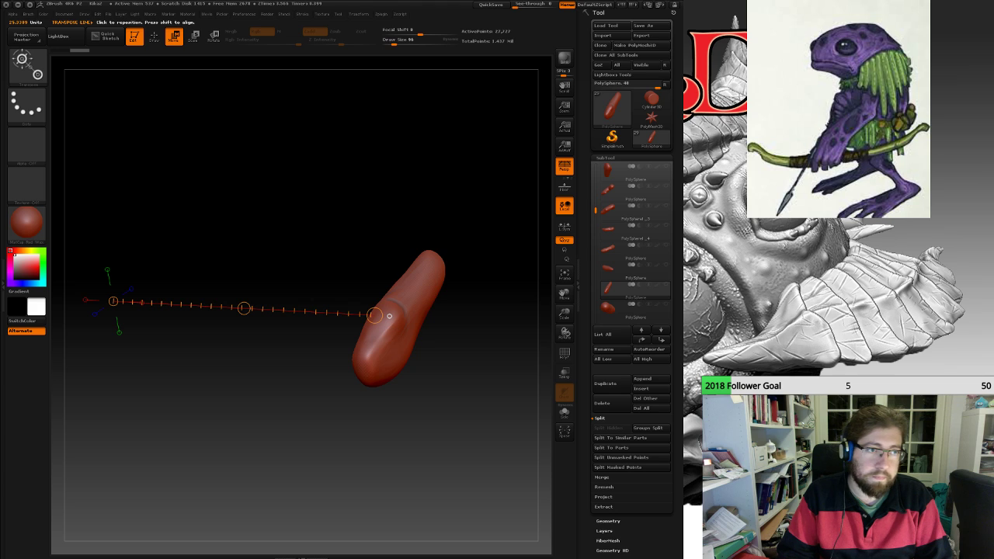
pyautogui.press('q')
pyautogui.moveTo(311, 271)
pyautogui.keyDown('alt'); pyautogui.mouseDown()
pyautogui.moveTo(311, 334)
pyautogui.moveTo(405, 330)
pyautogui.moveTo(372, 346)
pyautogui.mouseUp(); pyautogui.keyUp('alt')
pyautogui.press('space')
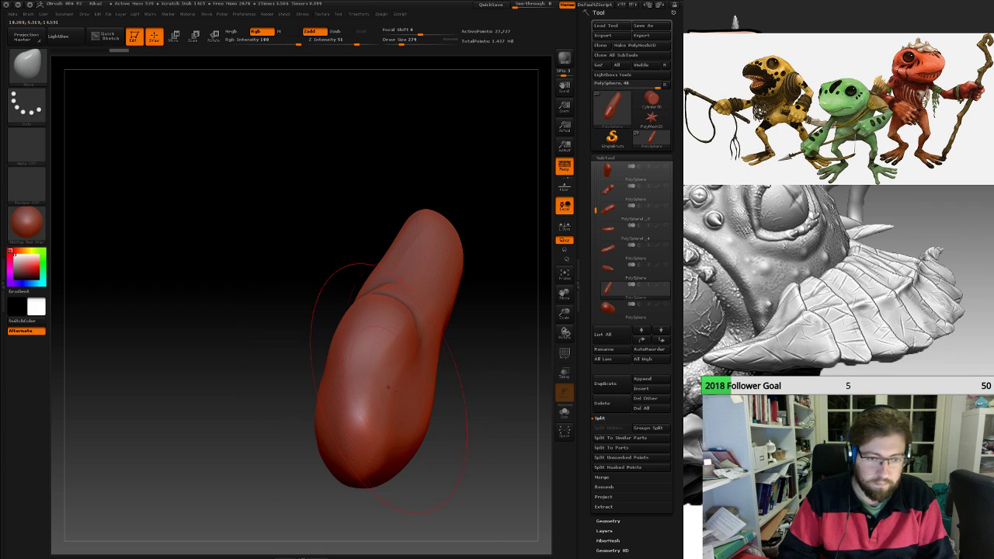
pyautogui.moveTo(469, 388); pyautogui.dragTo(497, 334)
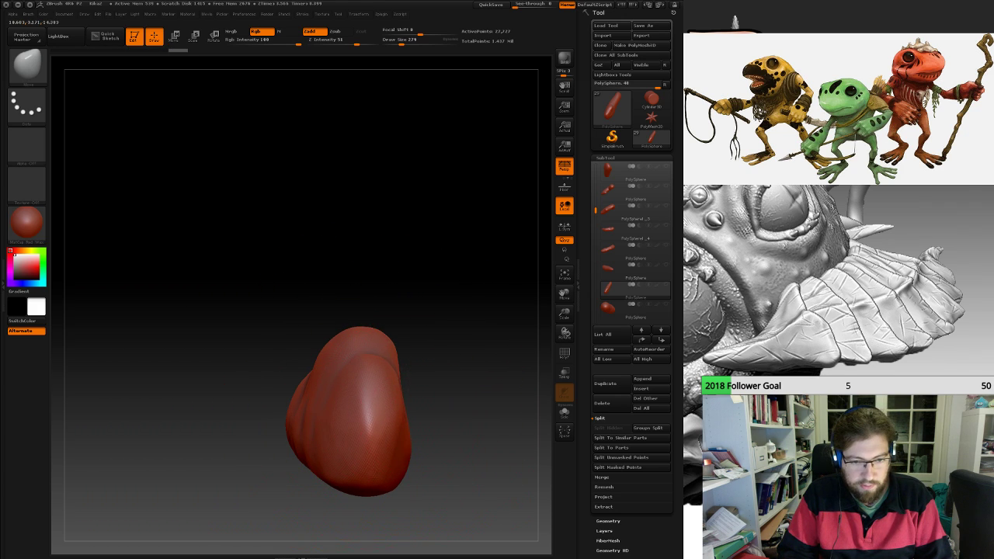
# Reshape the isolated forearm with the Move brush, refining its elbow and wrist contours from several sides.
pyautogui.moveTo(412, 413)
pyautogui.mouseDown()
pyautogui.moveTo(435, 415)
pyautogui.moveTo(373, 476)
pyautogui.mouseUp()
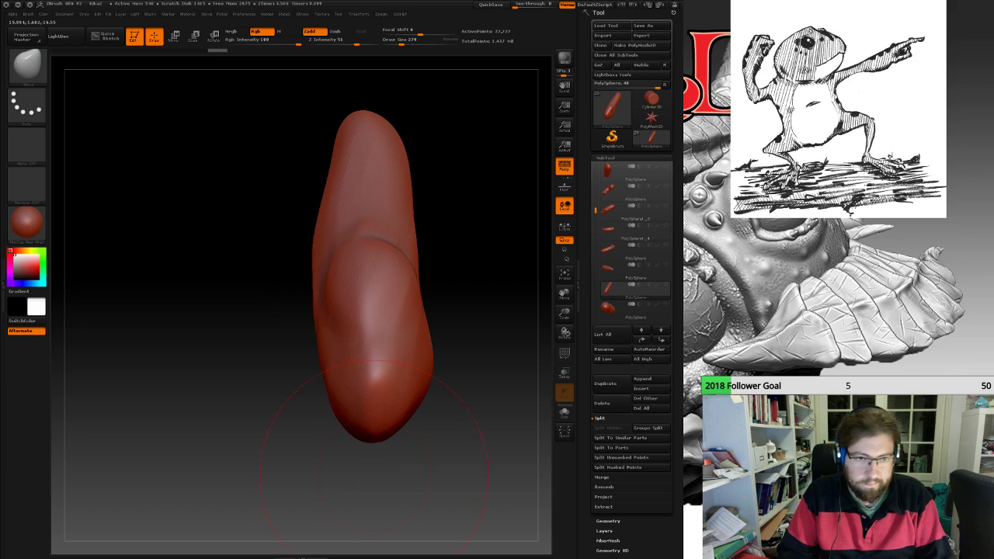
pyautogui.moveTo(334, 236); pyautogui.dragTo(333, 222)
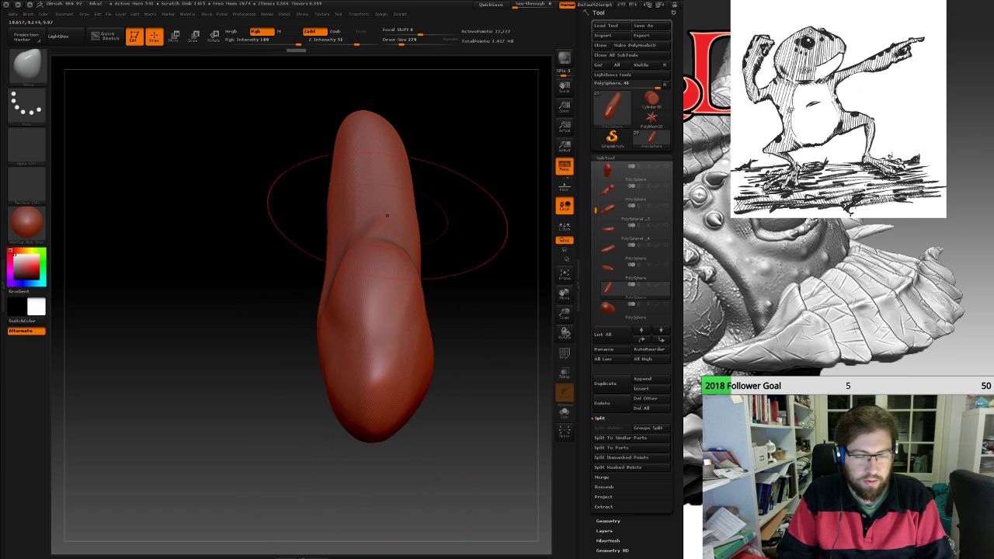
pyautogui.moveTo(518, 260)
pyautogui.mouseDown()
pyautogui.moveTo(462, 292)
pyautogui.moveTo(422, 334)
pyautogui.moveTo(432, 282)
pyautogui.mouseUp()
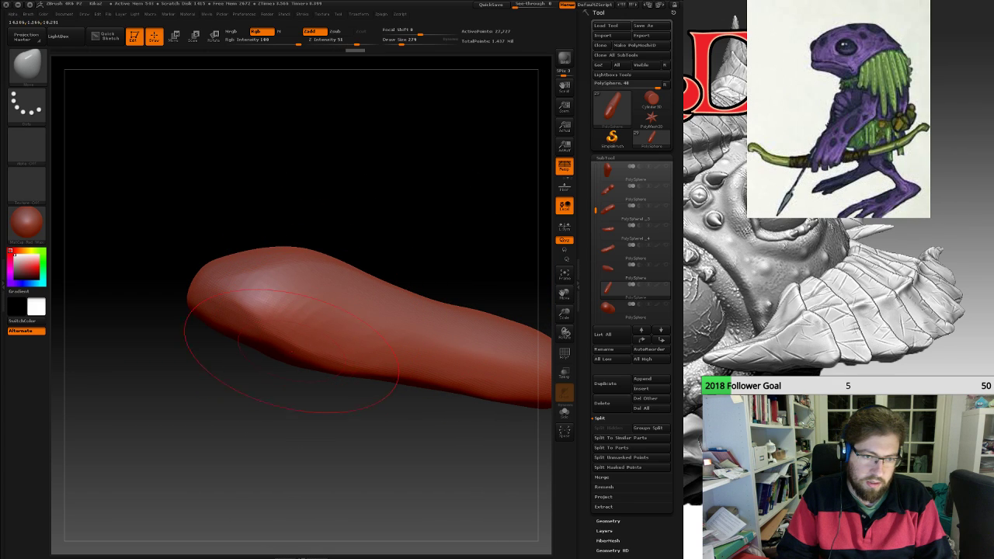
pyautogui.moveTo(292, 351); pyautogui.dragTo(294, 341)
pyautogui.moveTo(412, 400); pyautogui.dragTo(315, 389)
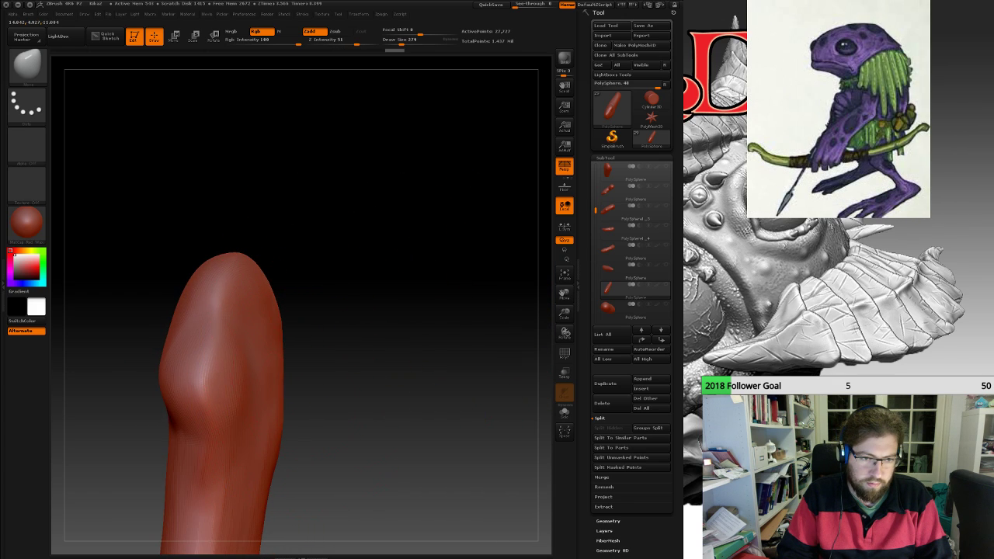
pyautogui.moveTo(271, 338); pyautogui.dragTo(281, 336)
pyautogui.moveTo(353, 287)
pyautogui.mouseDown()
pyautogui.moveTo(380, 396)
pyautogui.moveTo(373, 458)
pyautogui.moveTo(427, 435)
pyautogui.moveTo(419, 350)
pyautogui.moveTo(355, 261)
pyautogui.mouseUp()
pyautogui.moveTo(473, 275); pyautogui.dragTo(450, 237)
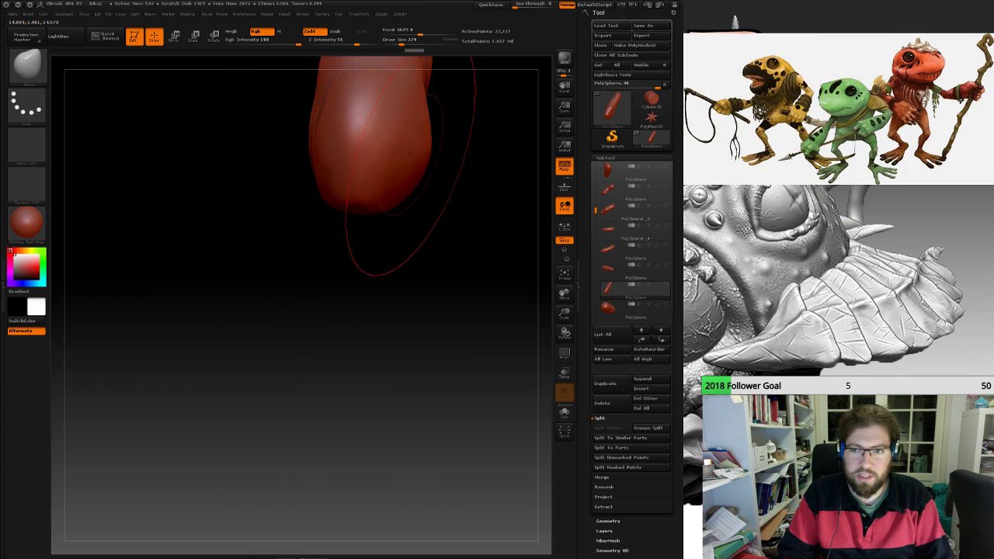
pyautogui.keyDown('alt'); pyautogui.moveTo(444, 158); pyautogui.dragTo(423, 314); pyautogui.keyUp('alt')
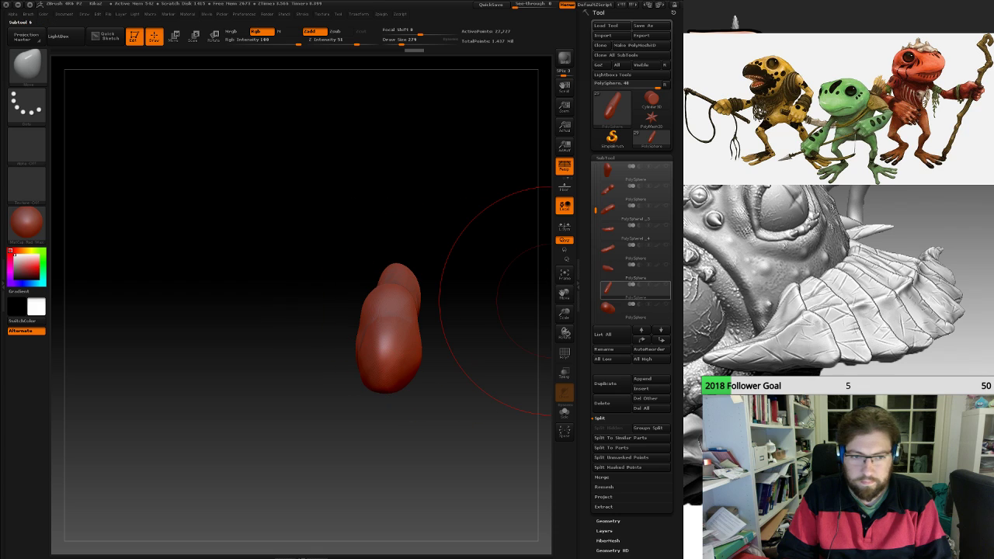
# Show the other frog subtools again, and hide the flute, the beard and the leafy piece behind the head.
pyautogui.click(665, 285)
pyautogui.moveTo(511, 357); pyautogui.dragTo(462, 359)
pyautogui.moveTo(596, 211); pyautogui.dragTo(596, 258)
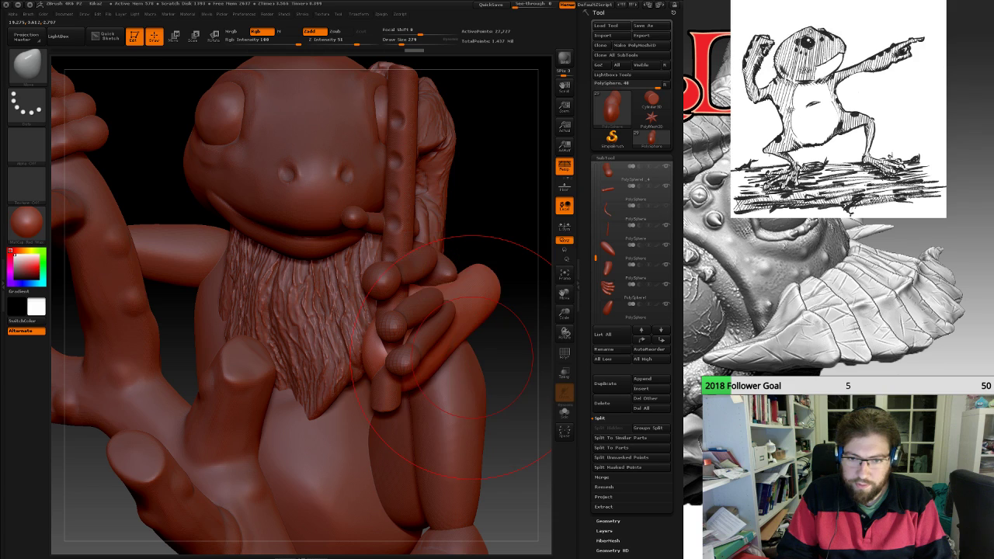
pyautogui.click(625, 212)
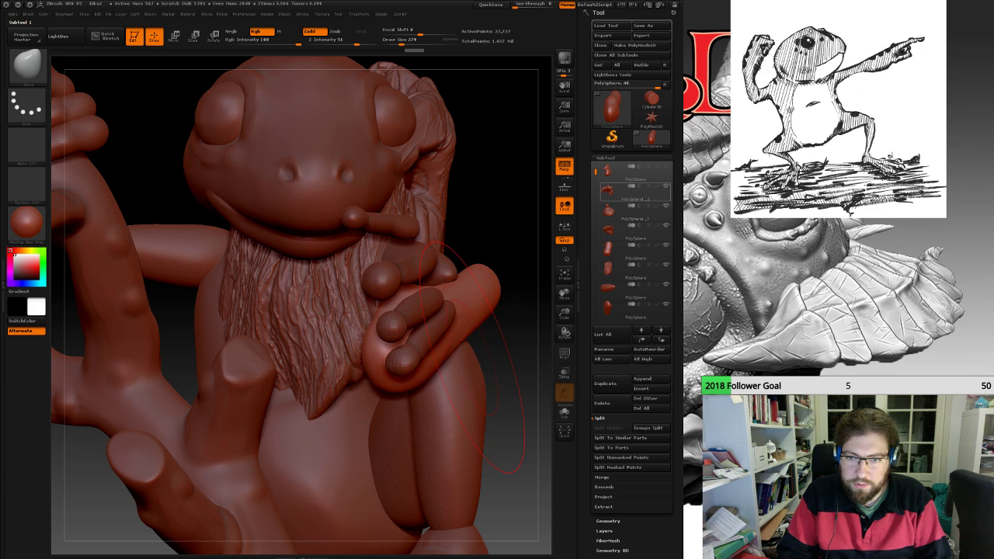
pyautogui.click(665, 225)
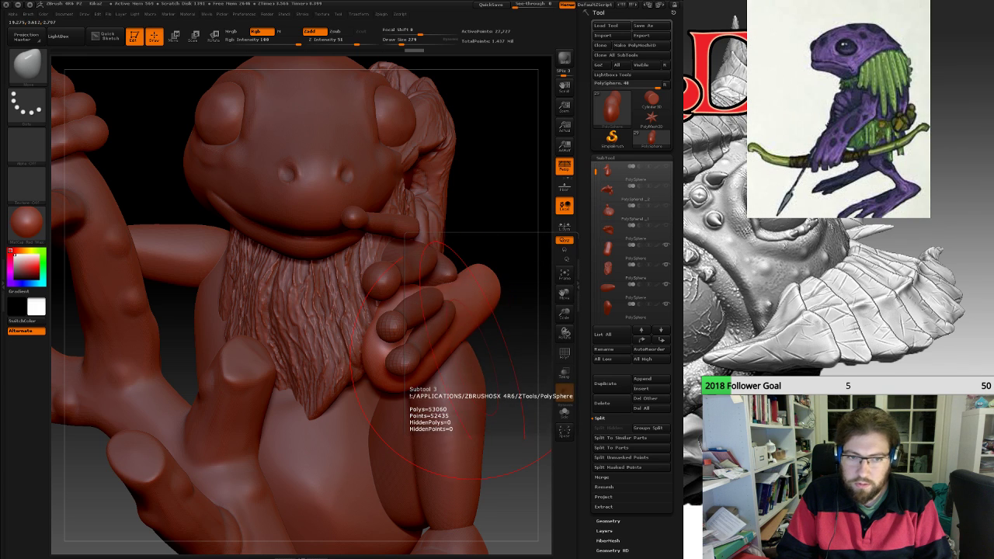
pyautogui.click(666, 265)
# Move the forearm forward to the end of the upper arm and rotate it upward about the elbow.
pyautogui.keyDown('alt'); pyautogui.moveTo(521, 284); pyautogui.dragTo(413, 229); pyautogui.keyUp('alt')
pyautogui.press('w')
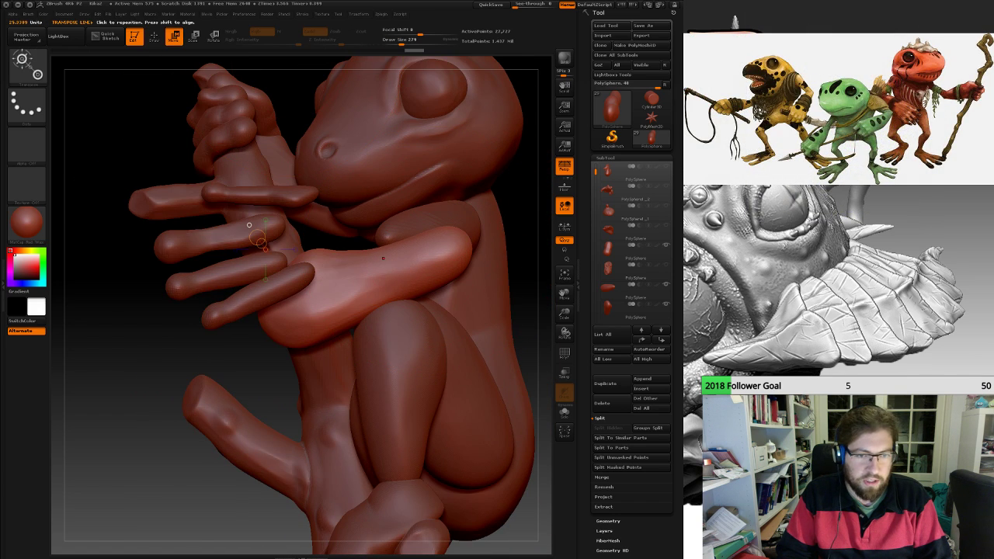
pyautogui.moveTo(349, 269); pyautogui.dragTo(281, 271)
pyautogui.moveTo(260, 346); pyautogui.dragTo(473, 323)
pyautogui.moveTo(419, 435); pyautogui.dragTo(458, 435)
pyautogui.moveTo(497, 342); pyautogui.dragTo(264, 342)
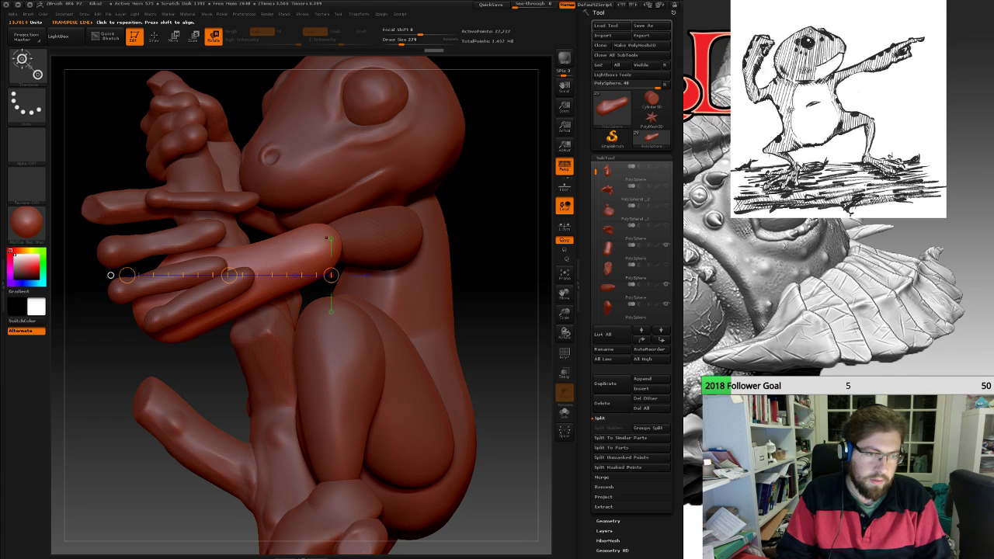
pyautogui.moveTo(327, 238)
pyautogui.mouseDown()
pyautogui.moveTo(186, 280)
pyautogui.moveTo(139, 260)
pyautogui.moveTo(140, 205)
pyautogui.mouseUp()
pyautogui.moveTo(101, 357); pyautogui.dragTo(268, 357)
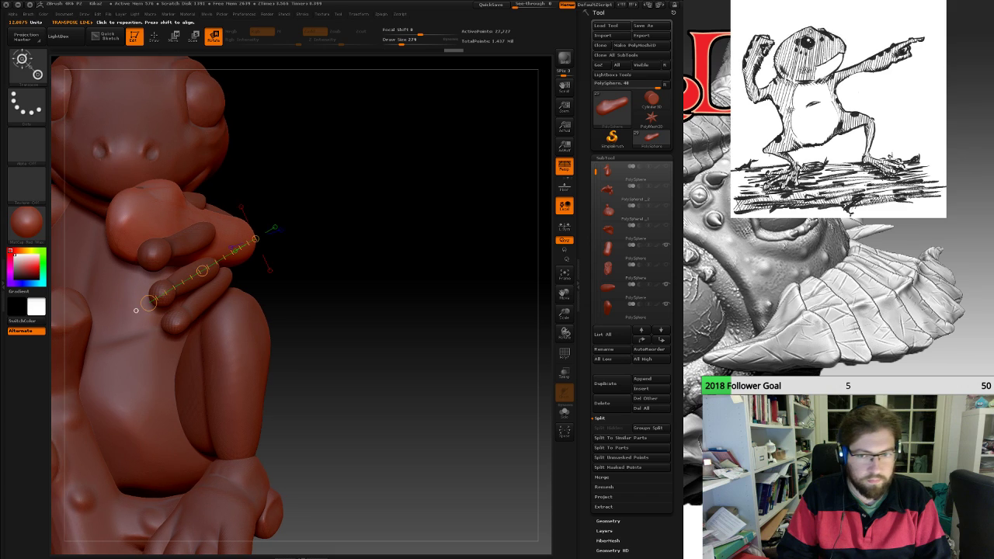
# Select the loose thumb subtool beside the hand and hide the three other finger subtools.
pyautogui.keyDown('alt'); pyautogui.moveTo(420, 326); pyautogui.dragTo(511, 347); pyautogui.keyUp('alt')
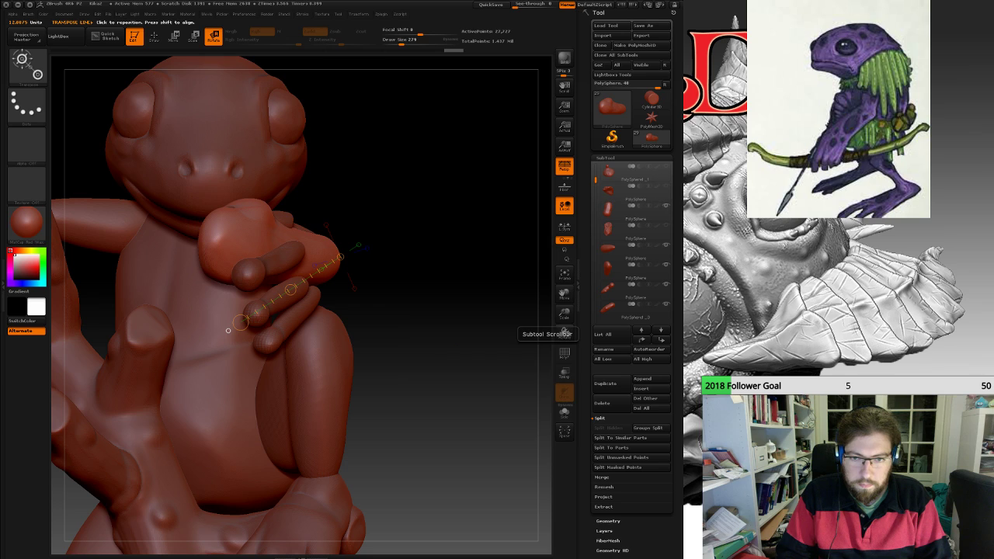
pyautogui.moveTo(596, 205); pyautogui.dragTo(595, 213)
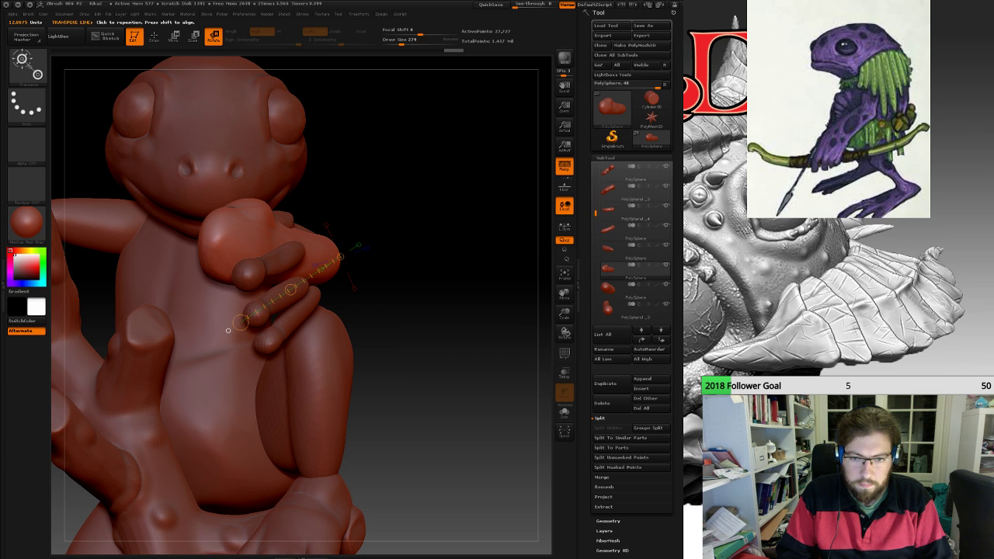
pyautogui.click(615, 289)
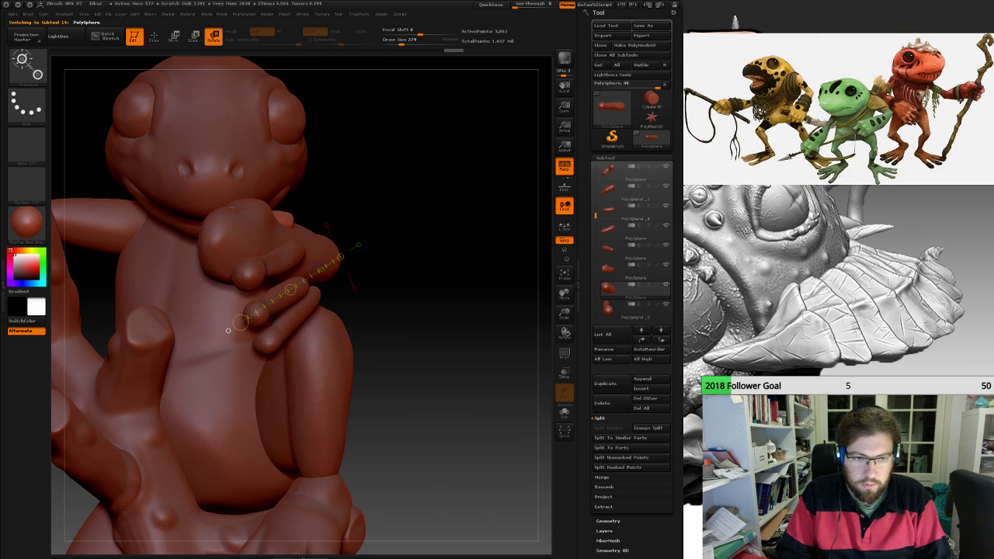
pyautogui.moveTo(482, 311); pyautogui.dragTo(373, 310)
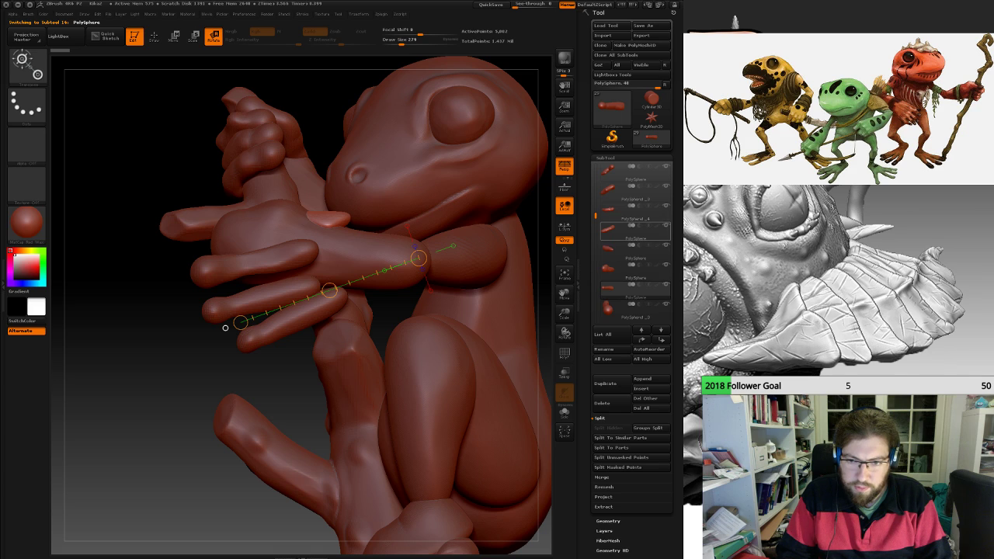
pyautogui.moveTo(595, 215); pyautogui.dragTo(595, 225)
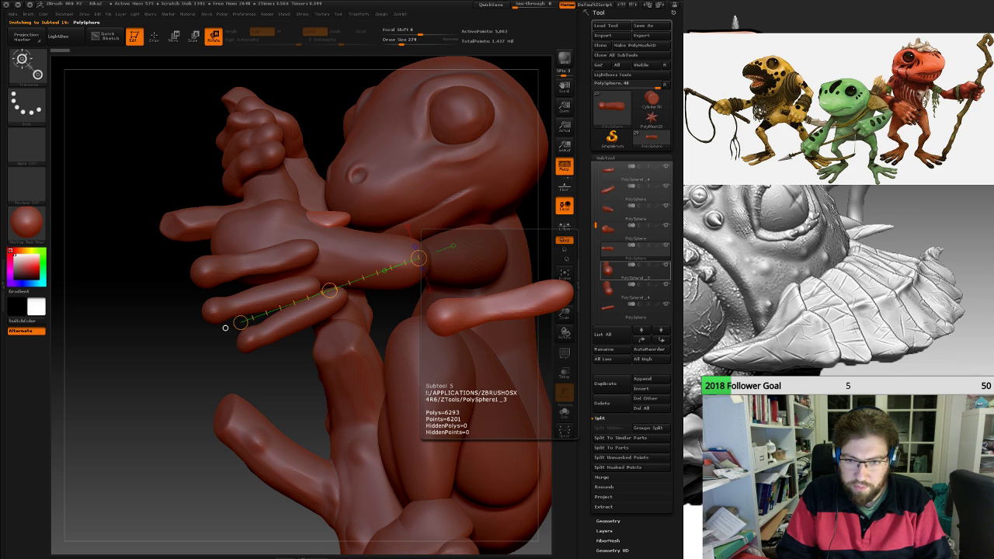
pyautogui.click(666, 265)
pyautogui.click(665, 284)
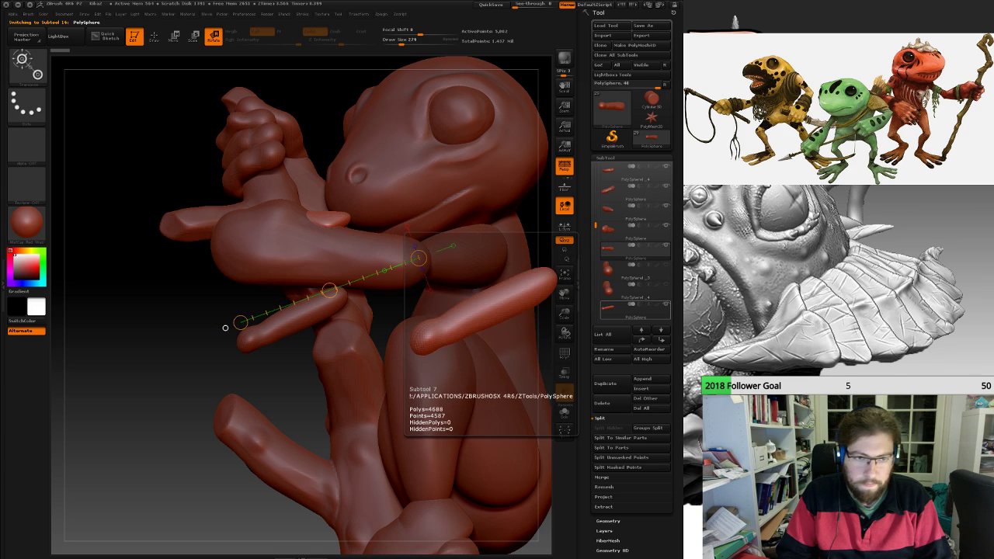
pyautogui.click(665, 305)
# Move the thumb forward onto the upper side of the hand end and check its placement from the front.
pyautogui.keyDown('alt'); pyautogui.moveTo(225, 328); pyautogui.dragTo(265, 380); pyautogui.keyUp('alt')
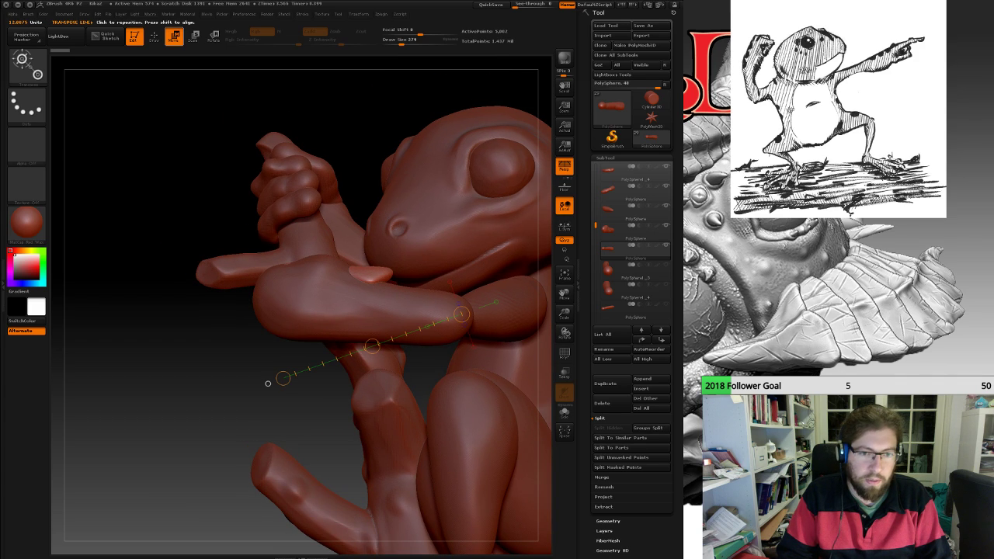
pyautogui.moveTo(369, 277)
pyautogui.mouseDown()
pyautogui.moveTo(271, 266)
pyautogui.moveTo(293, 263)
pyautogui.mouseUp()
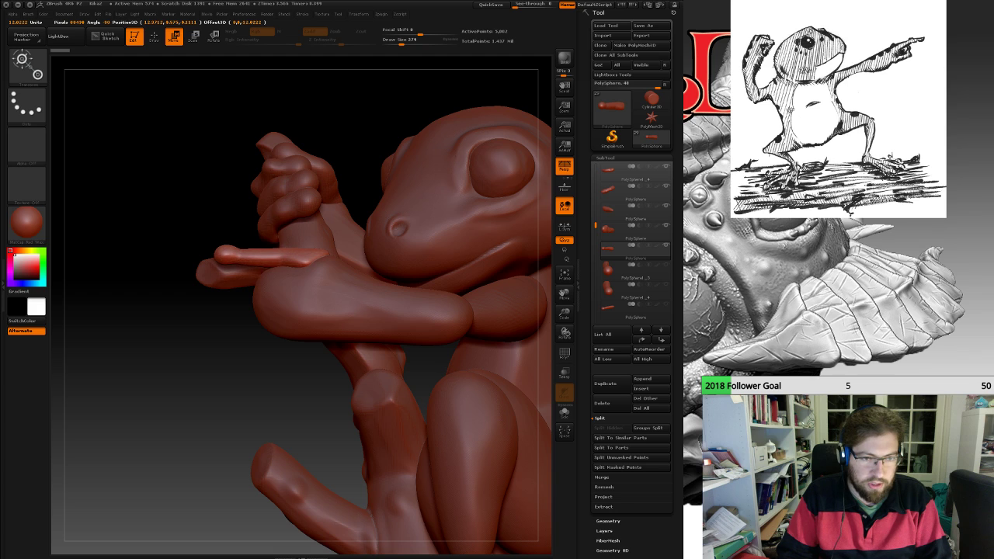
pyautogui.moveTo(186, 326); pyautogui.dragTo(372, 249)
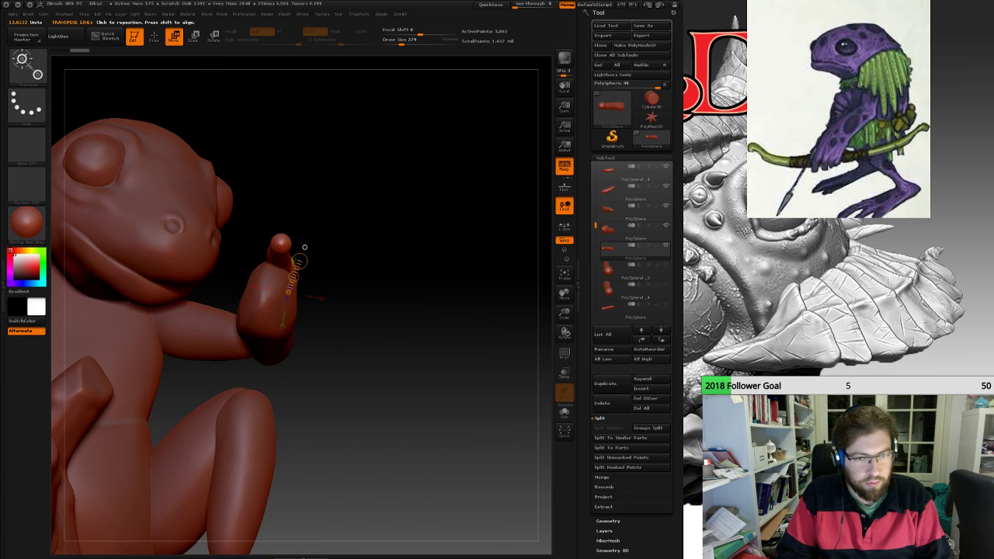
pyautogui.moveTo(304, 247); pyautogui.dragTo(288, 261)
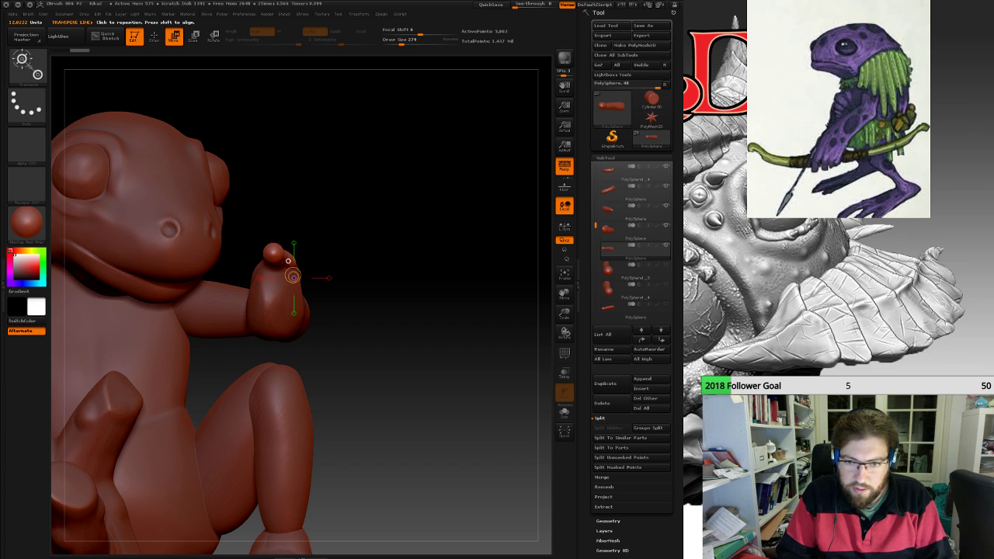
# Unhide the flute subtool and make it the active subtool.
pyautogui.moveTo(596, 237); pyautogui.dragTo(596, 248)
pyautogui.click(618, 271)
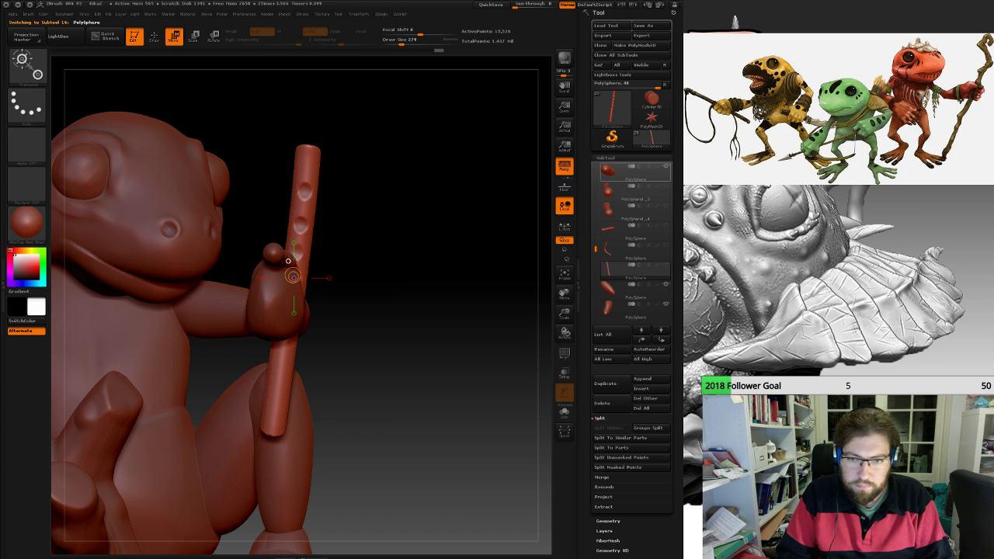
pyautogui.click(619, 172)
pyautogui.click(666, 264)
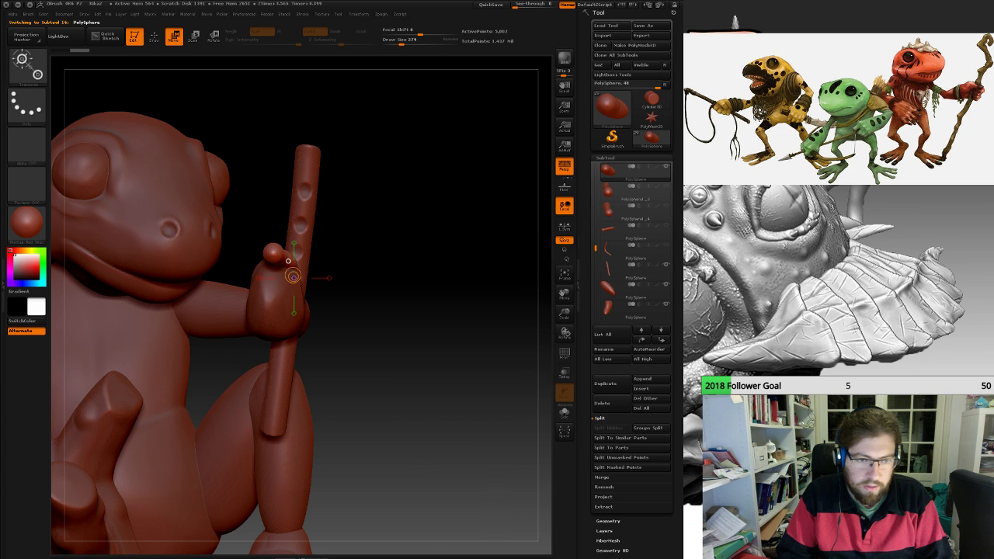
pyautogui.moveTo(451, 287); pyautogui.dragTo(381, 287)
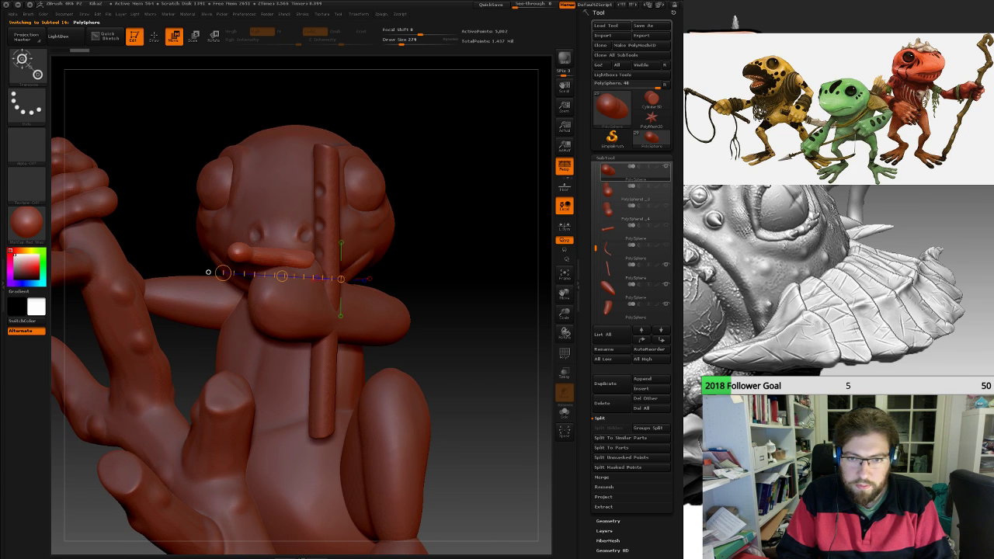
pyautogui.click(619, 270)
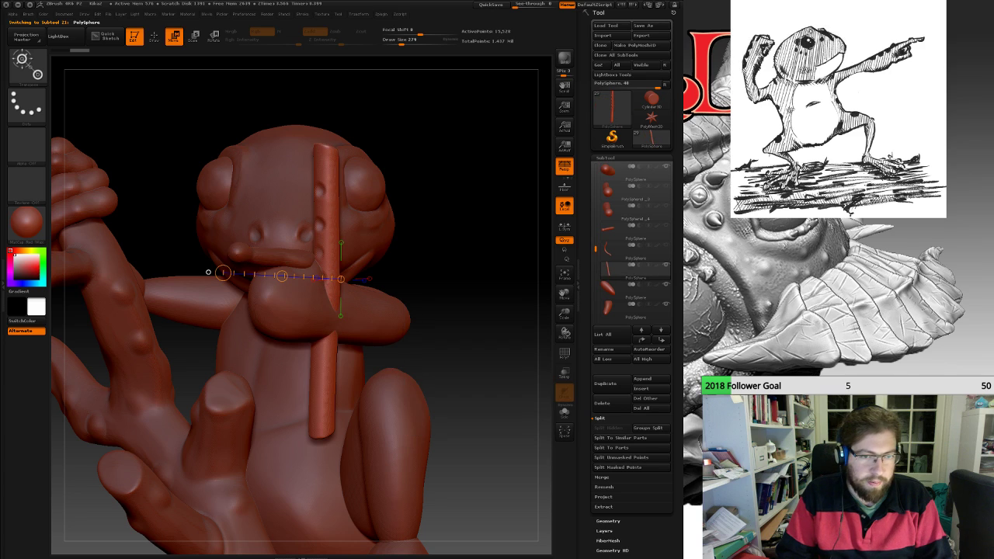
# Rotate the flute about its lower end so that its upper end leans toward the frog's face.
pyautogui.moveTo(435, 287); pyautogui.dragTo(485, 289)
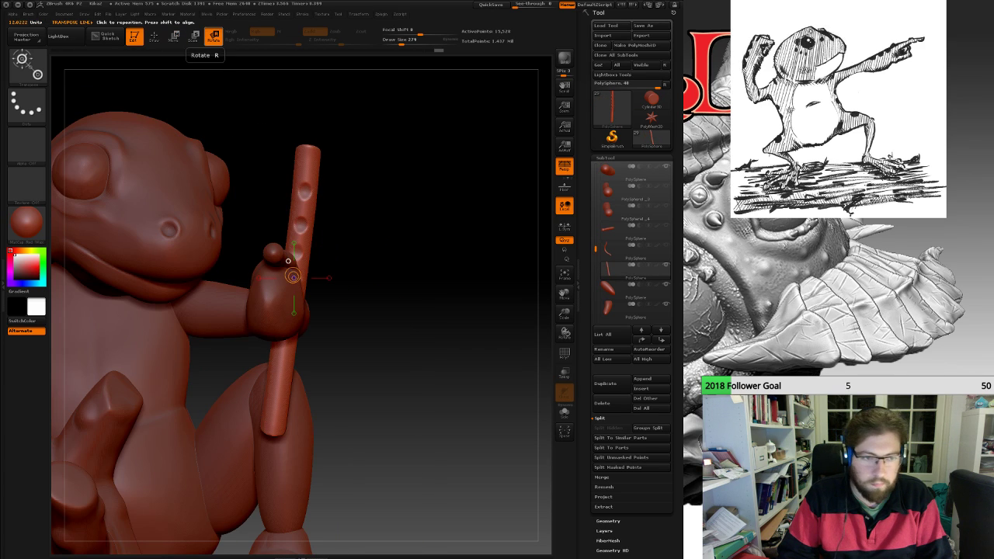
pyautogui.moveTo(332, 271); pyautogui.dragTo(408, 273)
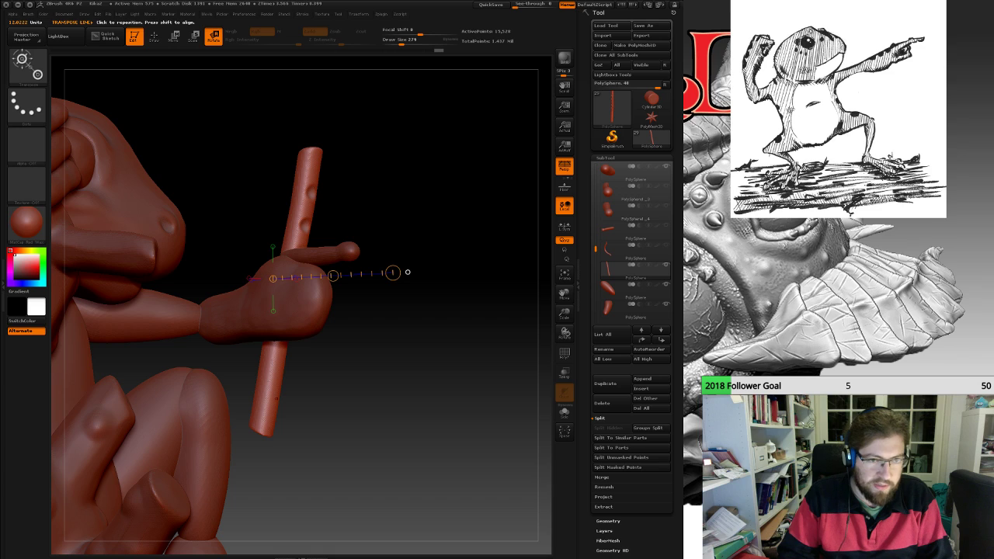
pyautogui.moveTo(267, 414); pyautogui.dragTo(303, 155)
pyautogui.moveTo(309, 156); pyautogui.dragTo(180, 165)
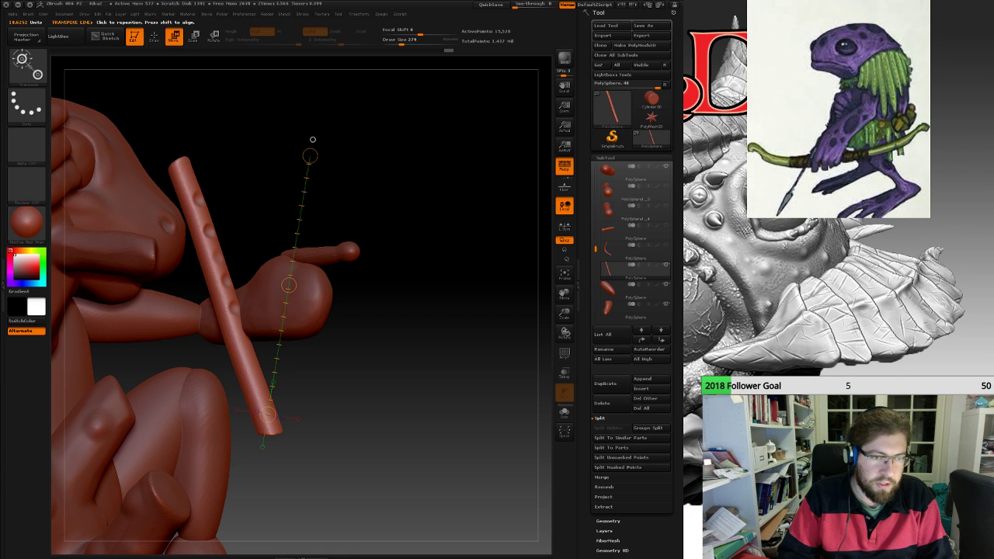
# Move the flute down until its upper end sits at the frog's mouth, and check it from other angles.
pyautogui.moveTo(216, 268); pyautogui.dragTo(222, 284)
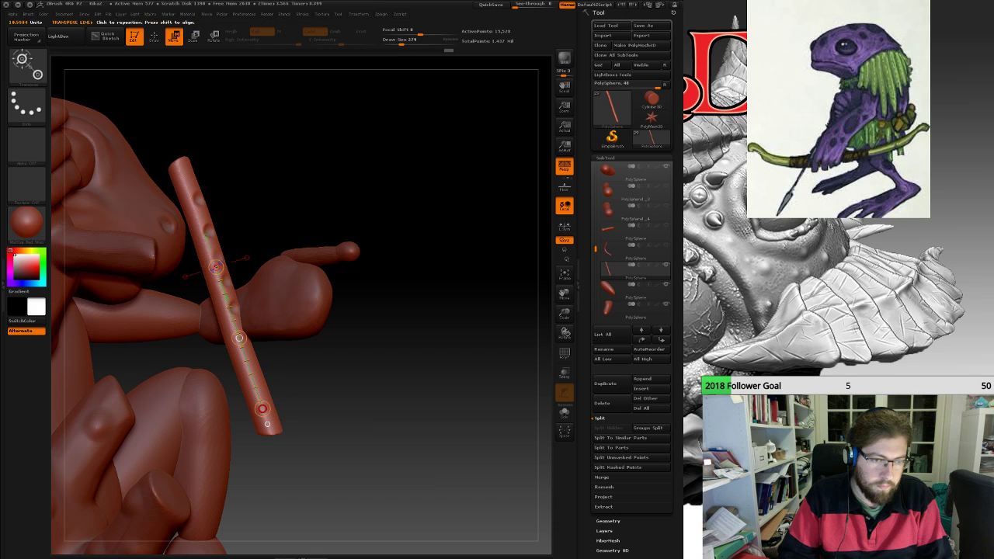
pyautogui.moveTo(240, 339); pyautogui.dragTo(209, 456)
pyautogui.moveTo(341, 457); pyautogui.dragTo(276, 457)
pyautogui.moveTo(346, 388); pyautogui.dragTo(191, 381)
pyautogui.moveTo(365, 435); pyautogui.dragTo(456, 435)
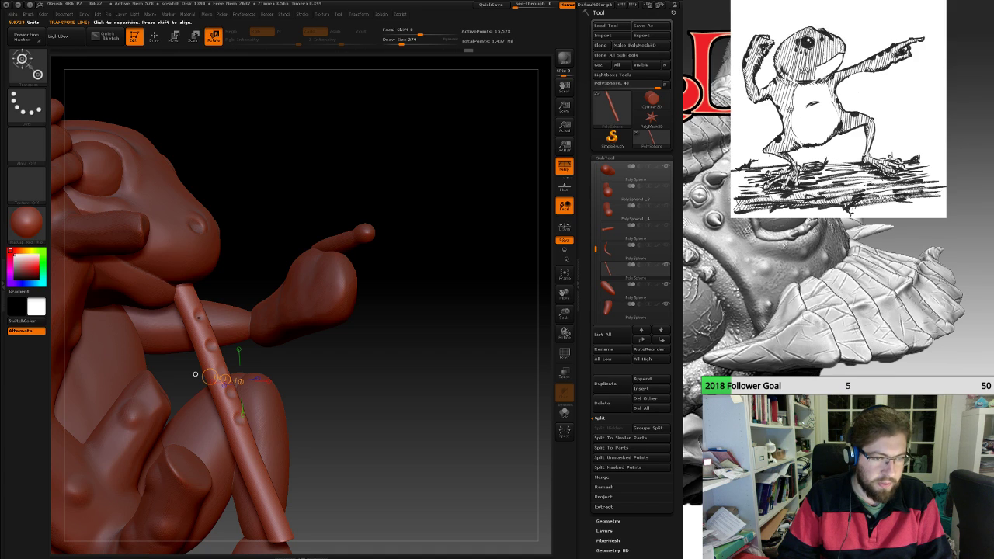
# Try rotating the flute about its mouth end up to the raised hand, and undo the rotation.
pyautogui.moveTo(183, 288)
pyautogui.mouseDown()
pyautogui.moveTo(279, 511)
pyautogui.moveTo(348, 509)
pyautogui.moveTo(423, 262)
pyautogui.moveTo(448, 225)
pyautogui.mouseUp()
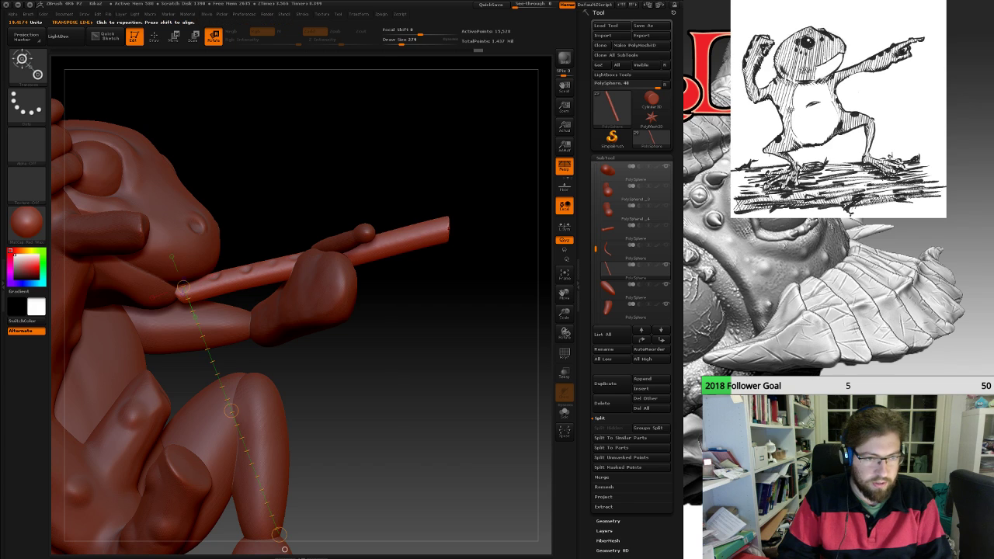
pyautogui.moveTo(450, 435)
pyautogui.mouseDown()
pyautogui.moveTo(350, 435)
pyautogui.moveTo(486, 435)
pyautogui.moveTo(448, 435)
pyautogui.mouseUp()
pyautogui.hotkey('ctrl', 'z')
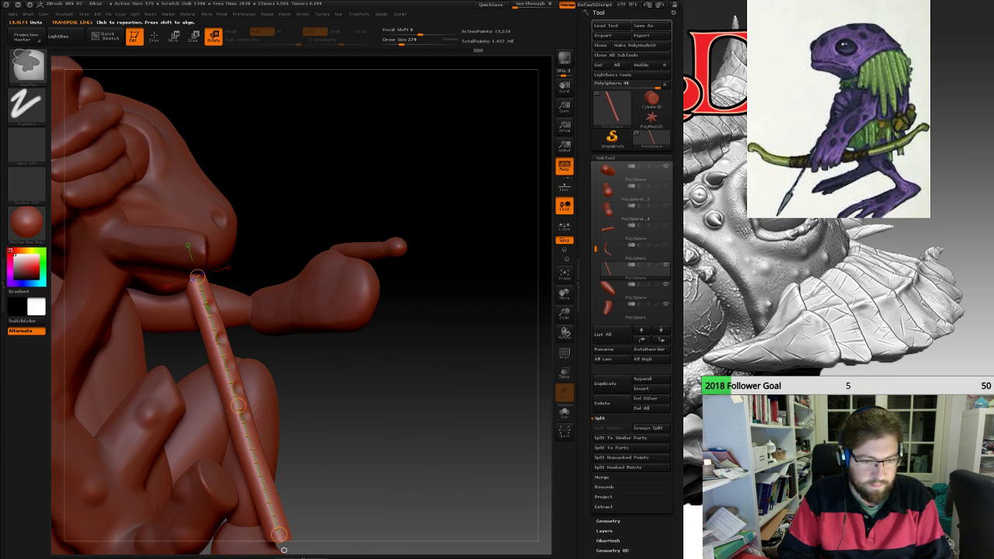
# Rotate the flute about its mouth end so that its lower end swings outward in front of the frog.
pyautogui.moveTo(280, 536); pyautogui.dragTo(296, 378)
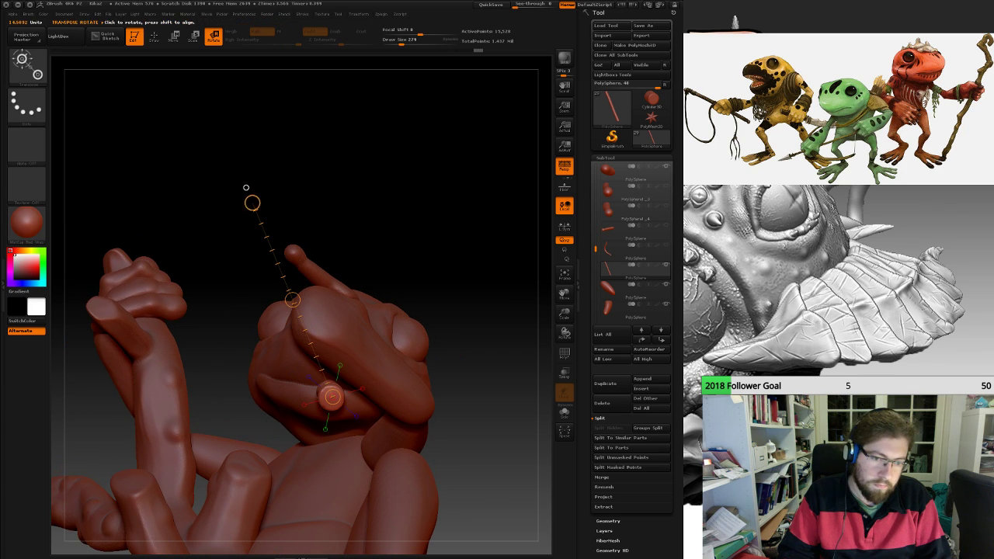
pyautogui.moveTo(246, 188); pyautogui.dragTo(308, 249)
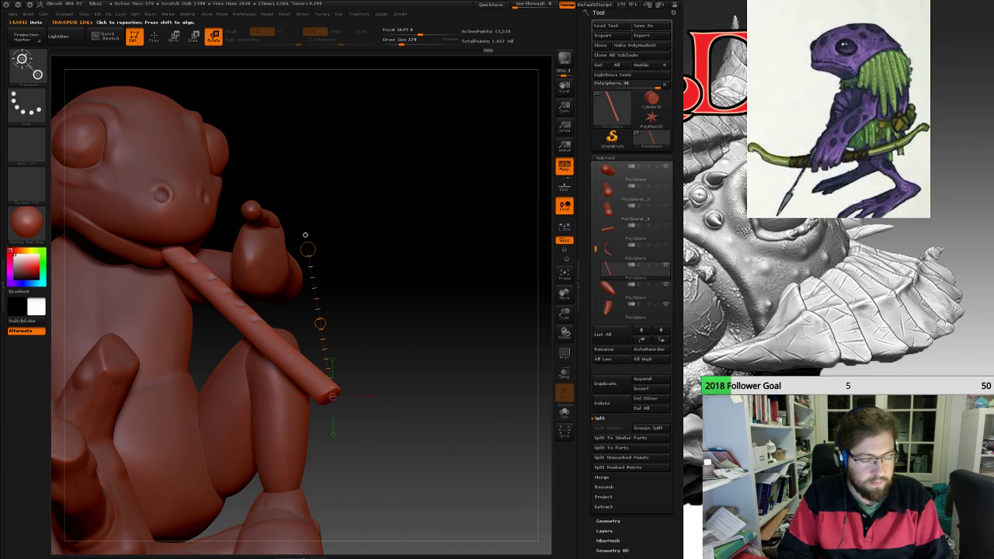
pyautogui.moveTo(435, 249); pyautogui.dragTo(408, 174)
pyautogui.moveTo(305, 334); pyautogui.dragTo(350, 333)
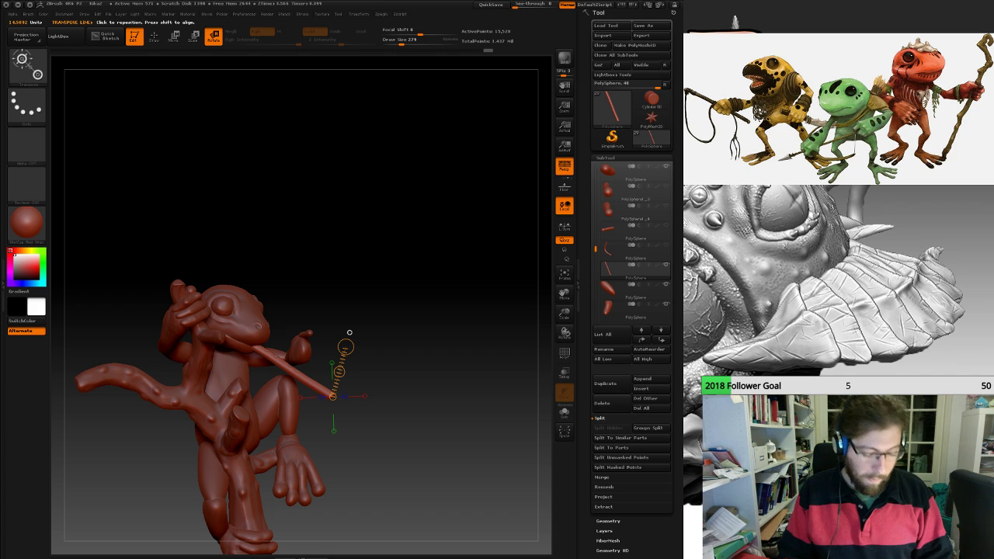
pyautogui.moveTo(352, 329)
pyautogui.keyDown('alt'); pyautogui.mouseDown()
pyautogui.moveTo(383, 234)
pyautogui.moveTo(441, 254)
pyautogui.moveTo(447, 334)
pyautogui.moveTo(469, 268)
pyautogui.moveTo(440, 239)
pyautogui.moveTo(445, 330)
pyautogui.moveTo(454, 338)
pyautogui.moveTo(365, 314)
pyautogui.moveTo(198, 318)
pyautogui.mouseUp(); pyautogui.keyUp('alt')
# Make the forearm subtool active and rotate it about the elbow so that the hand end drops to the flute.
pyautogui.moveTo(595, 248); pyautogui.dragTo(596, 237)
pyautogui.click(620, 211)
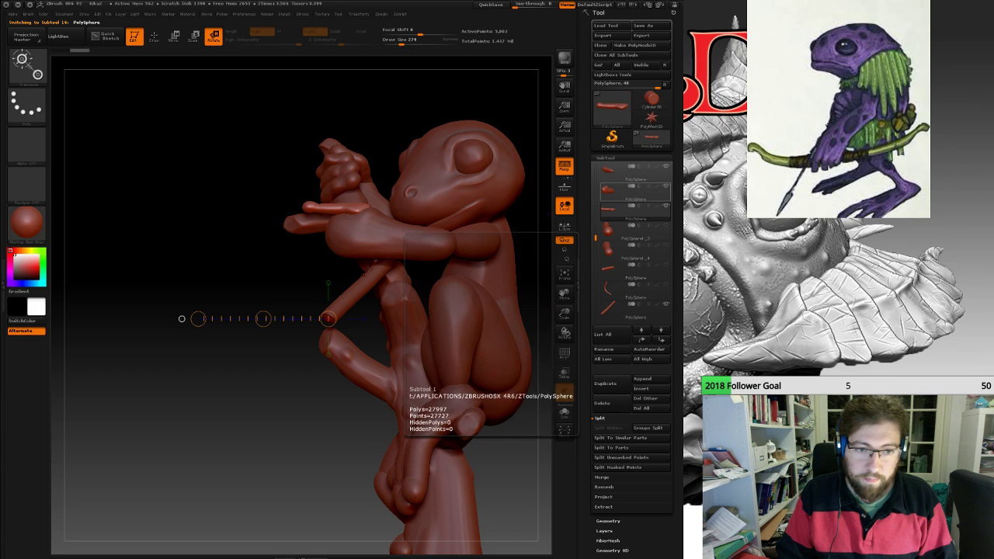
pyautogui.click(620, 191)
pyautogui.moveTo(536, 225); pyautogui.dragTo(444, 242)
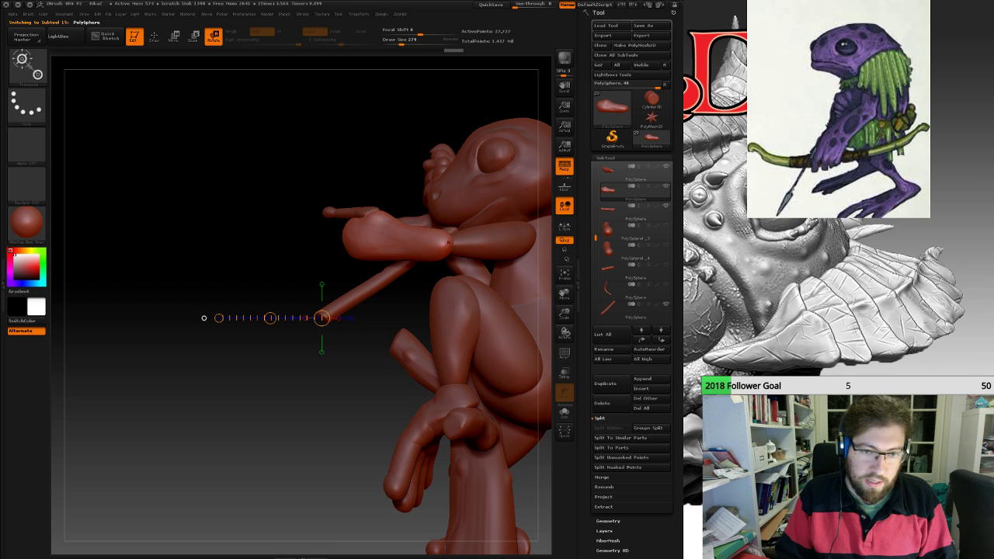
pyautogui.moveTo(448, 242); pyautogui.dragTo(482, 249, button='right')
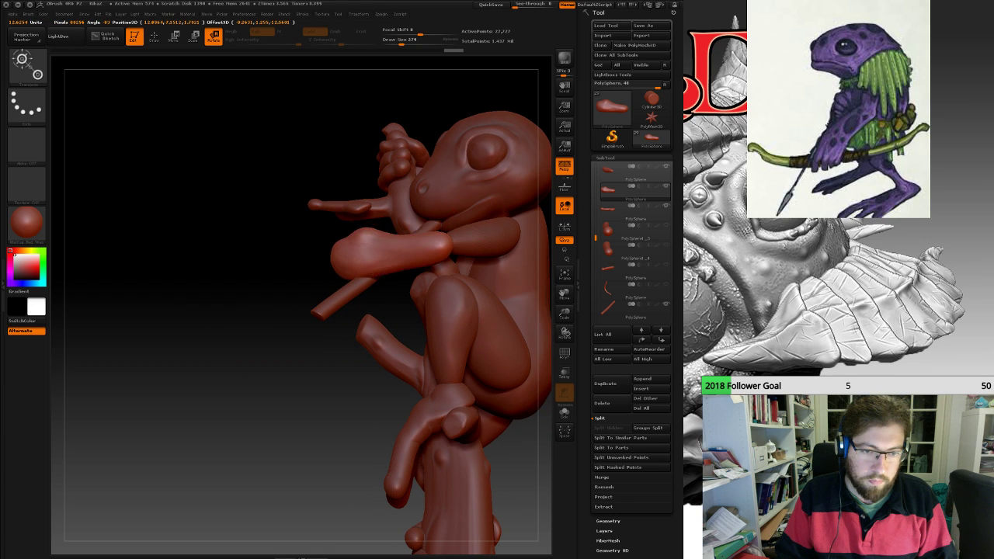
pyautogui.moveTo(342, 233); pyautogui.dragTo(330, 226)
pyautogui.moveTo(326, 225); pyautogui.dragTo(359, 271, button='right')
# Rotate the upper arm about the shoulder to line up with the lowered forearm, and make the forearm active again.
pyautogui.moveTo(194, 256); pyautogui.dragTo(311, 218)
pyautogui.moveTo(437, 238); pyautogui.dragTo(216, 238, button='right')
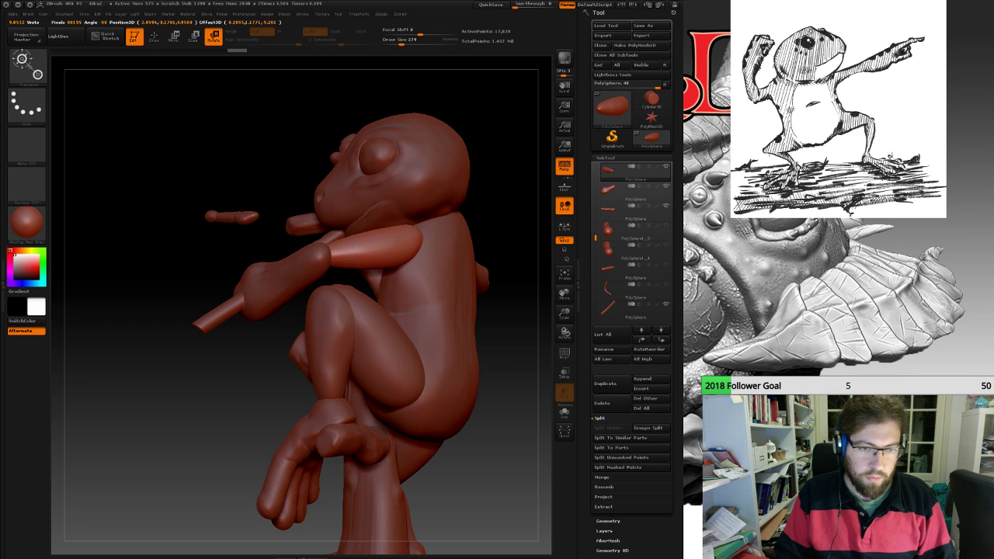
pyautogui.moveTo(324, 252)
pyautogui.mouseDown(button='right')
pyautogui.moveTo(350, 264)
pyautogui.moveTo(326, 257)
pyautogui.moveTo(329, 271)
pyautogui.moveTo(330, 252)
pyautogui.mouseUp(button='right')
pyautogui.keyDown('alt'); pyautogui.click(326, 261); pyautogui.keyUp('alt')
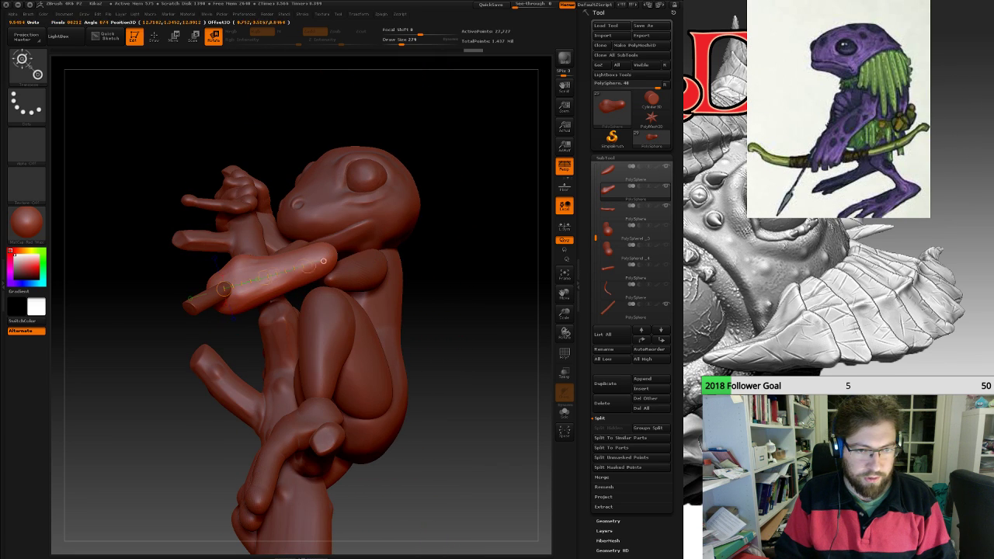
# Rotate the forearm about the elbow to the outer side of the flute, and check it from the front.
pyautogui.moveTo(338, 250)
pyautogui.mouseDown(button='right')
pyautogui.moveTo(350, 274)
pyautogui.moveTo(331, 258)
pyautogui.moveTo(335, 189)
pyautogui.moveTo(342, 247)
pyautogui.moveTo(419, 257)
pyautogui.moveTo(342, 255)
pyautogui.moveTo(489, 250)
pyautogui.moveTo(342, 255)
pyautogui.moveTo(430, 257)
pyautogui.moveTo(346, 256)
pyautogui.moveTo(412, 261)
pyautogui.moveTo(361, 262)
pyautogui.moveTo(368, 247)
pyautogui.moveTo(404, 247)
pyautogui.moveTo(354, 256)
pyautogui.moveTo(353, 349)
pyautogui.mouseUp(button='right')
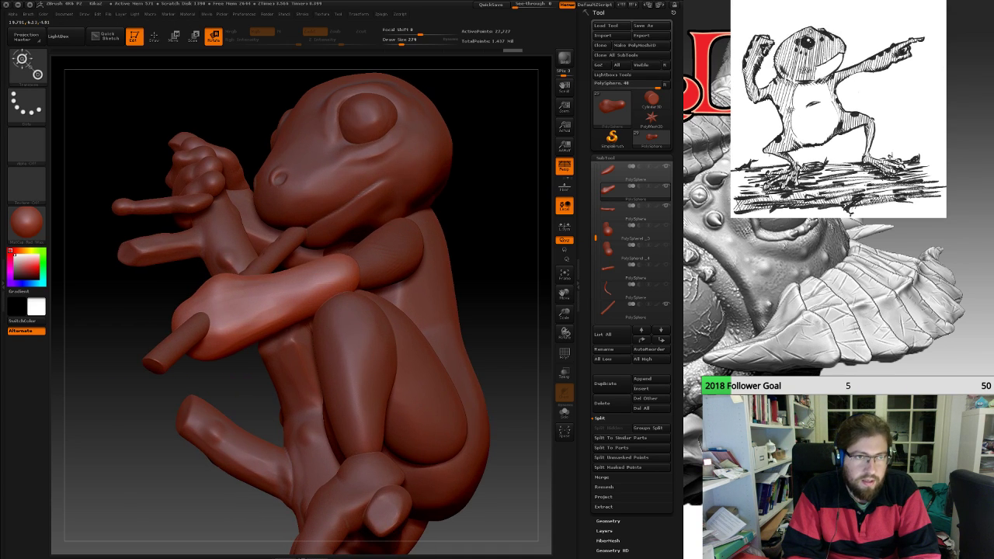
pyautogui.moveTo(356, 289)
pyautogui.mouseDown(button='right')
pyautogui.moveTo(363, 264)
pyautogui.moveTo(373, 326)
pyautogui.moveTo(362, 304)
pyautogui.mouseUp(button='right')
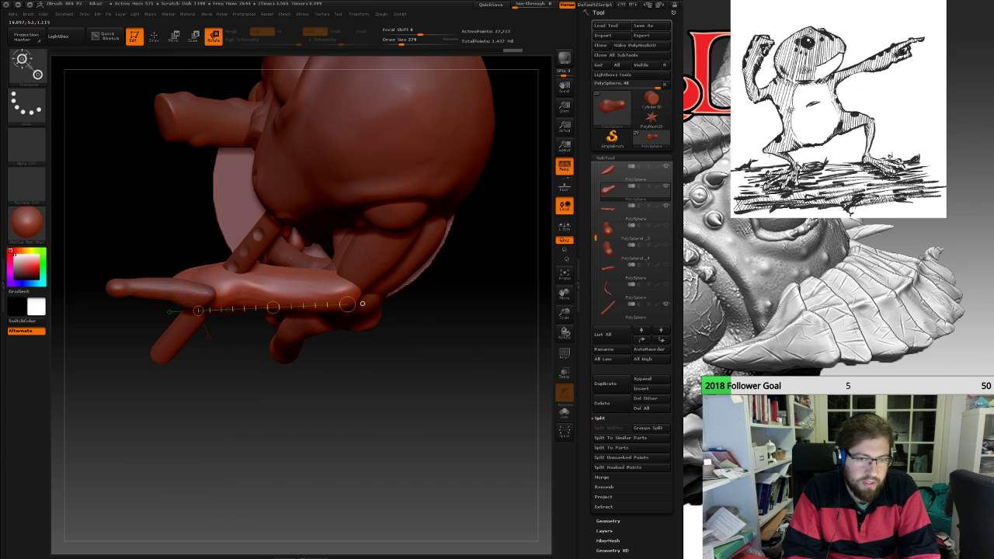
pyautogui.moveTo(345, 289); pyautogui.dragTo(264, 280)
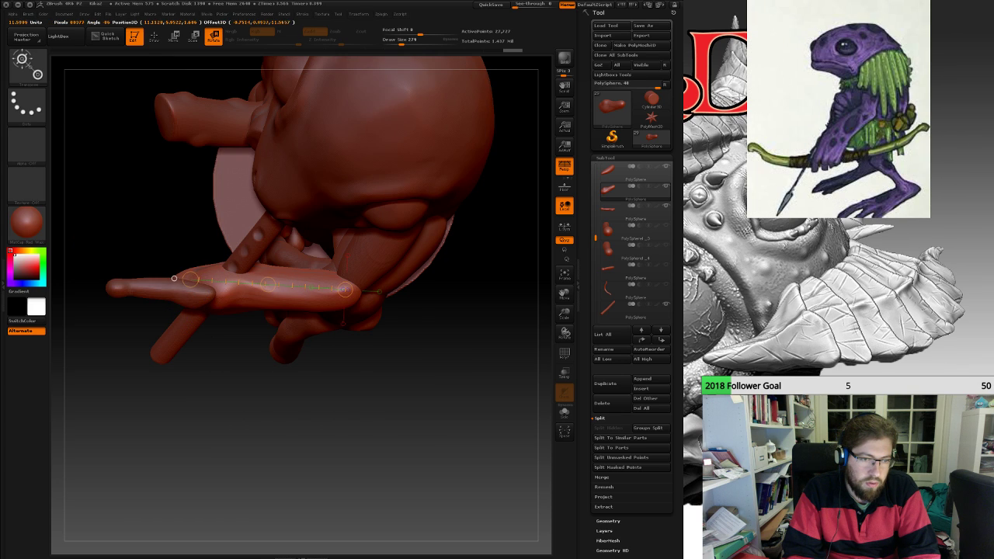
pyautogui.moveTo(191, 279); pyautogui.dragTo(194, 330)
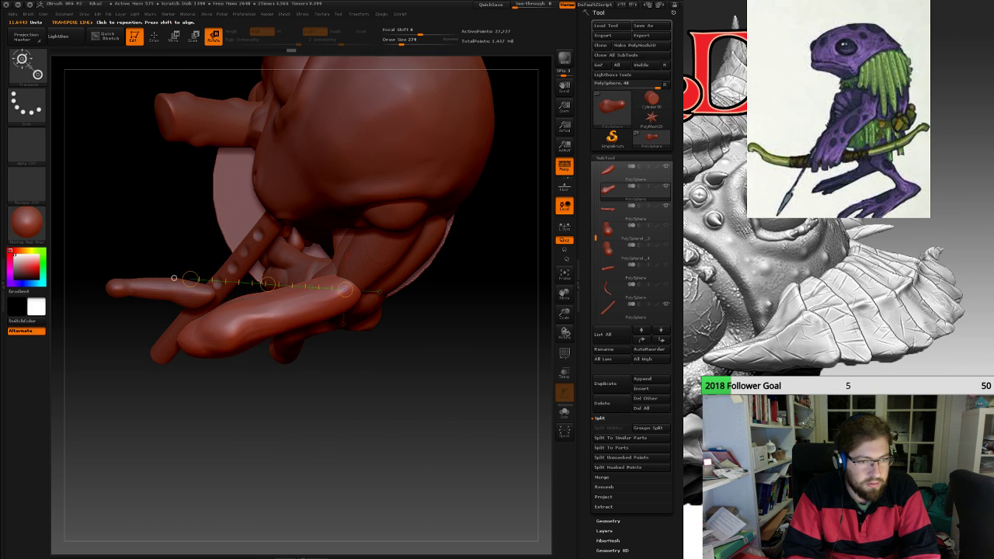
pyautogui.moveTo(174, 278); pyautogui.dragTo(184, 250, button='right')
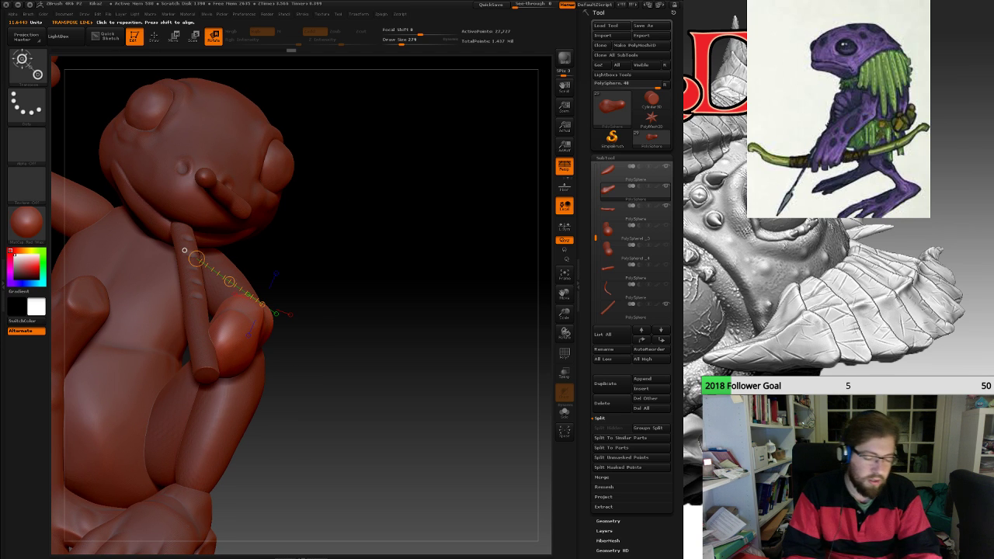
pyautogui.moveTo(404, 310); pyautogui.dragTo(385, 269)
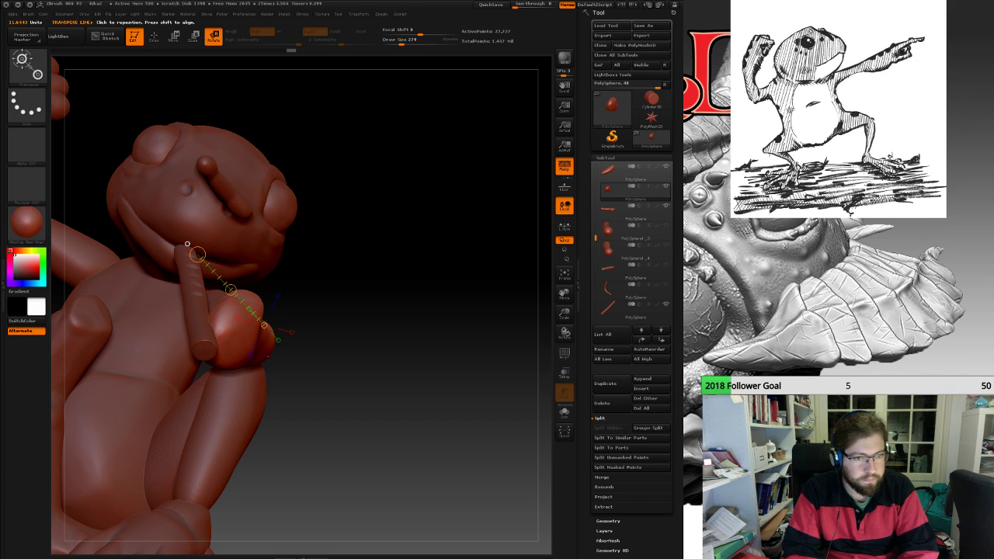
pyautogui.moveTo(404, 248); pyautogui.dragTo(371, 268)
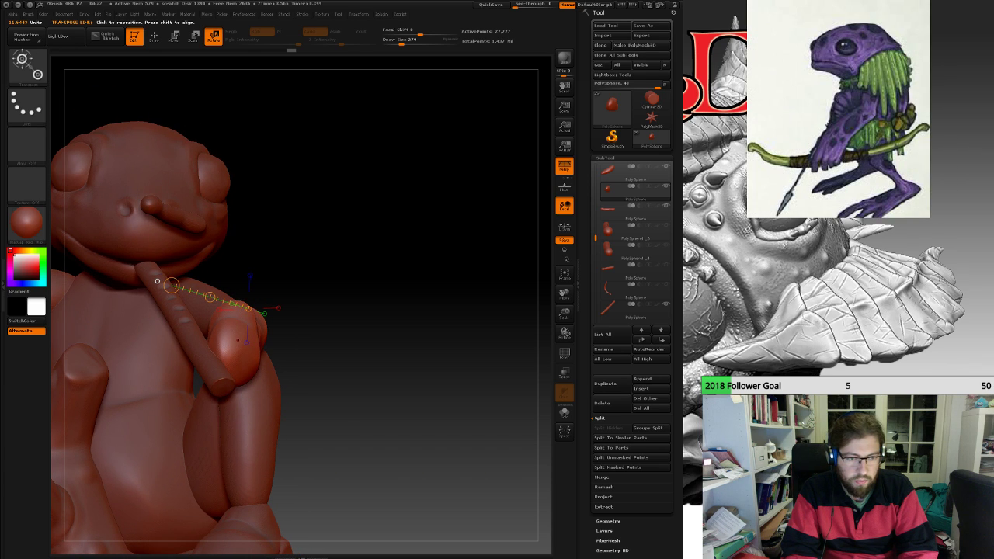
# Try rotating the forearm about its hand end against the flute, and undo the rotations.
pyautogui.moveTo(235, 349); pyautogui.dragTo(236, 302)
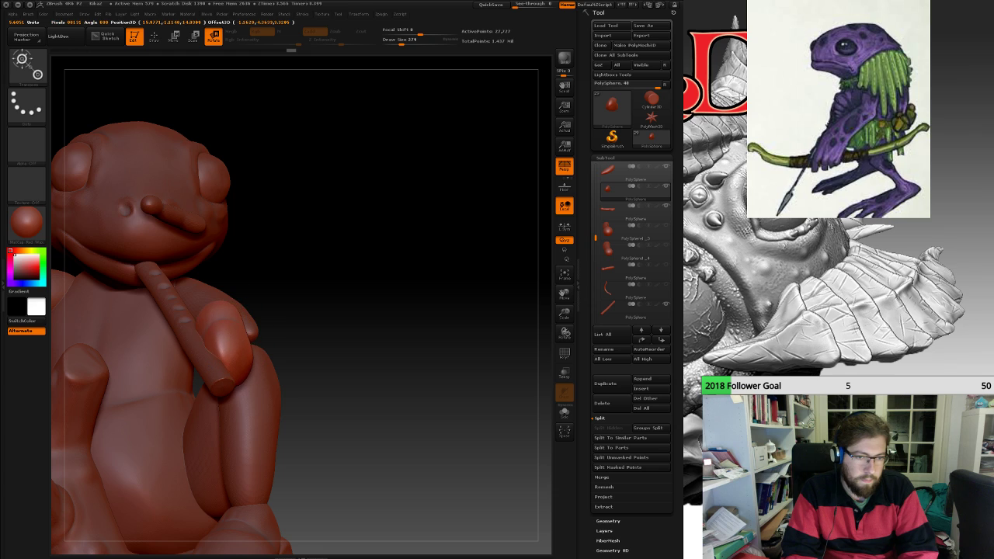
pyautogui.hotkey('ctrl', 'z')
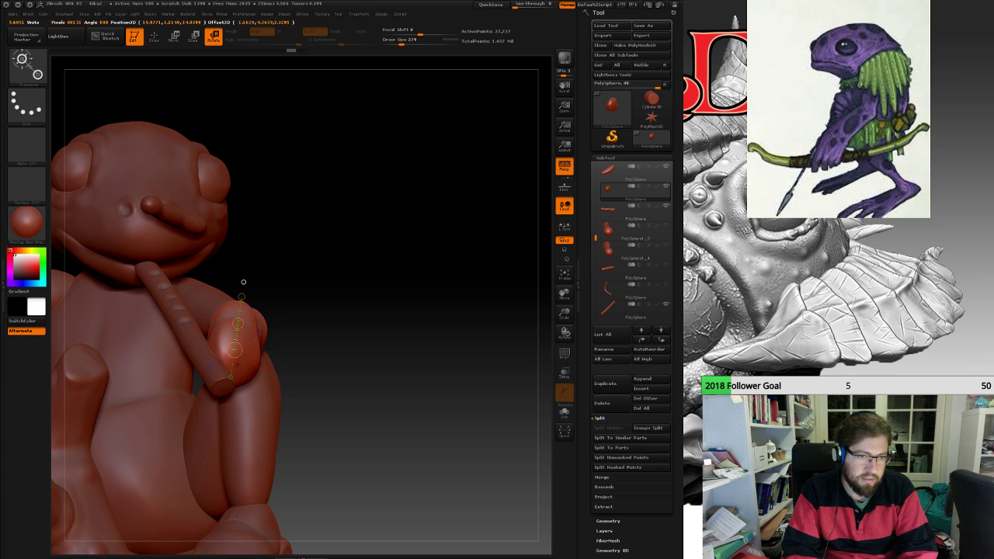
pyautogui.moveTo(238, 237); pyautogui.dragTo(195, 216)
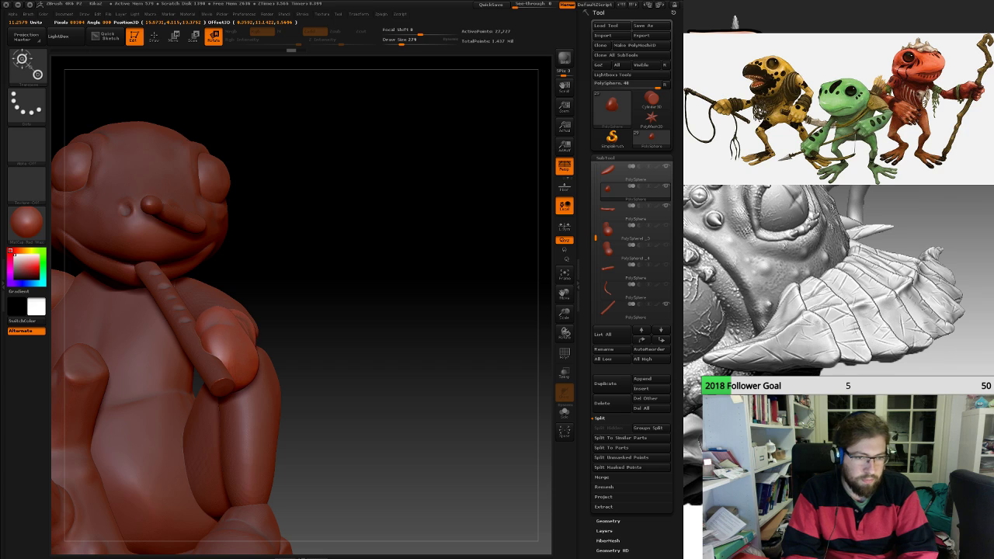
pyautogui.moveTo(419, 257); pyautogui.dragTo(260, 268)
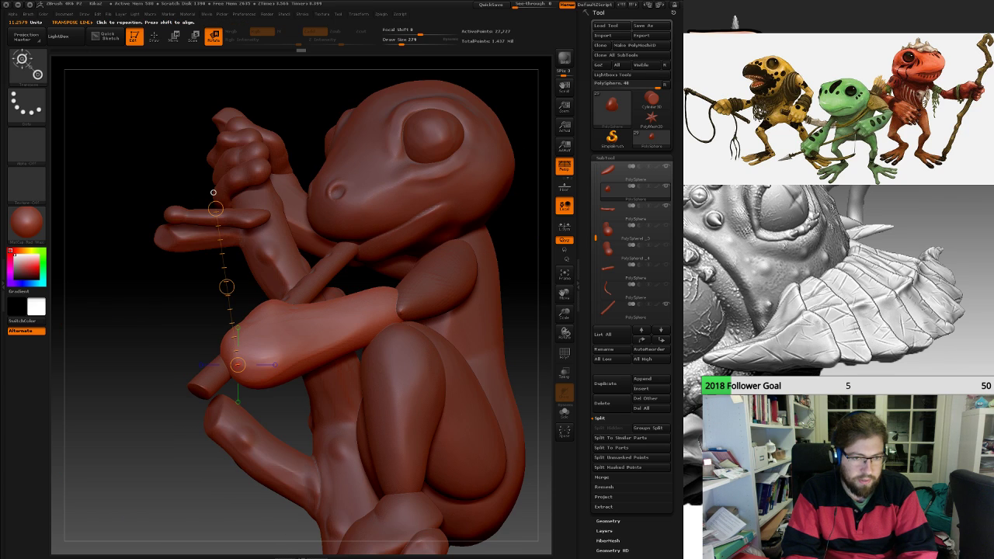
pyautogui.hotkey('ctrl', 'z')
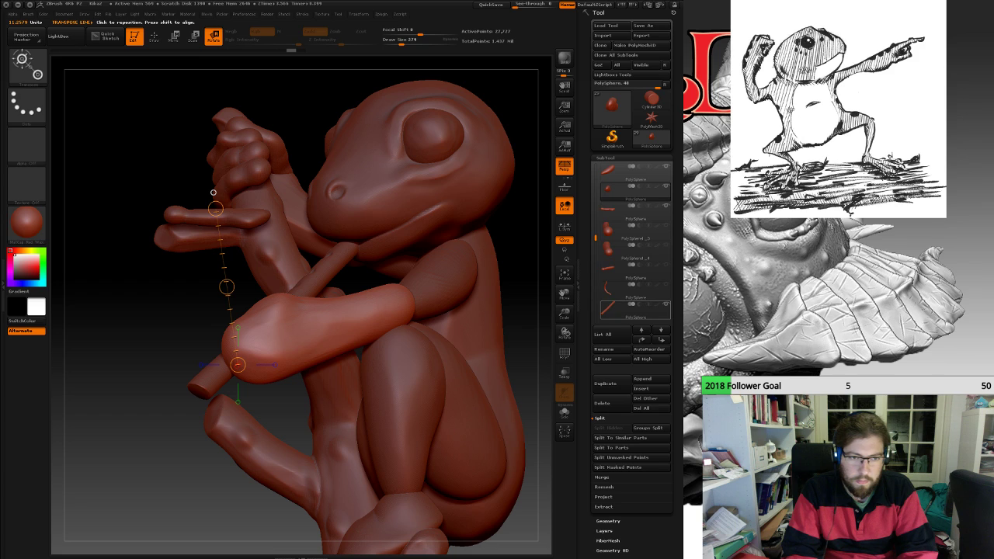
# Make the flute active and rotate it about its mouth end so that its lower end extends farther past the hand.
pyautogui.click(621, 310)
pyautogui.moveTo(532, 311); pyautogui.dragTo(567, 443)
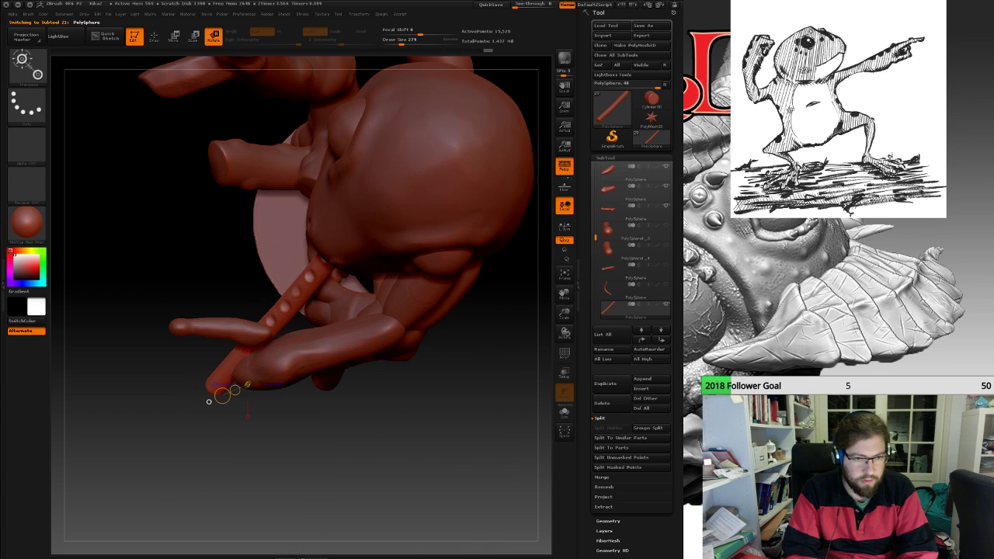
pyautogui.moveTo(218, 381); pyautogui.dragTo(194, 355)
pyautogui.moveTo(481, 451); pyautogui.dragTo(435, 482)
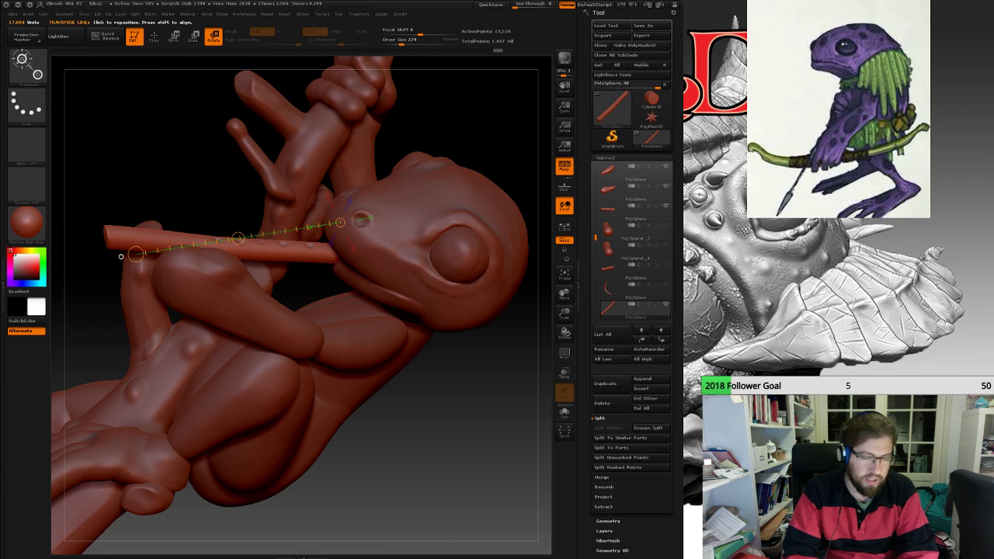
pyautogui.moveTo(435, 481); pyautogui.dragTo(373, 466)
pyautogui.moveTo(155, 435); pyautogui.dragTo(159, 462)
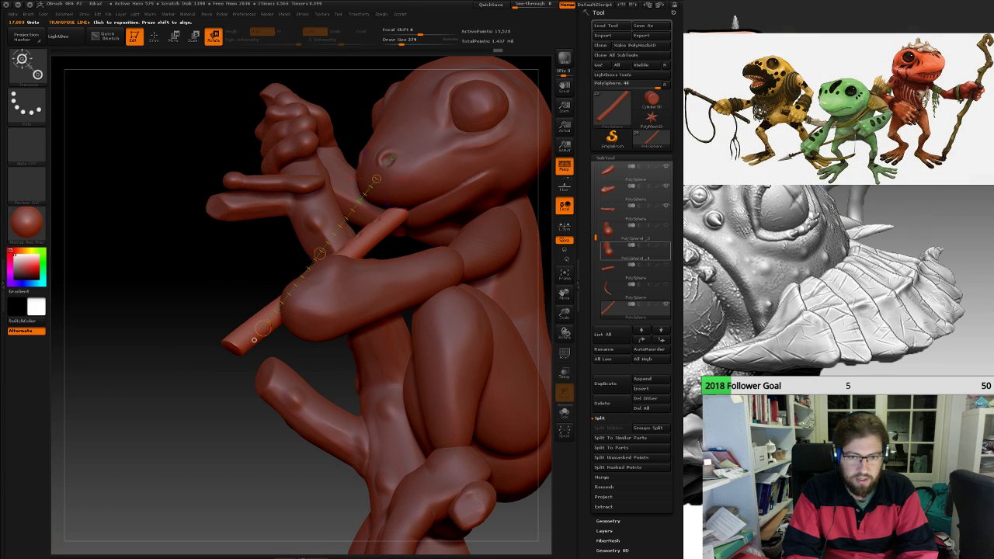
# Make the forearm active and rotate it about the elbow inward so that its hand end reaches beneath the flute.
pyautogui.click(613, 187)
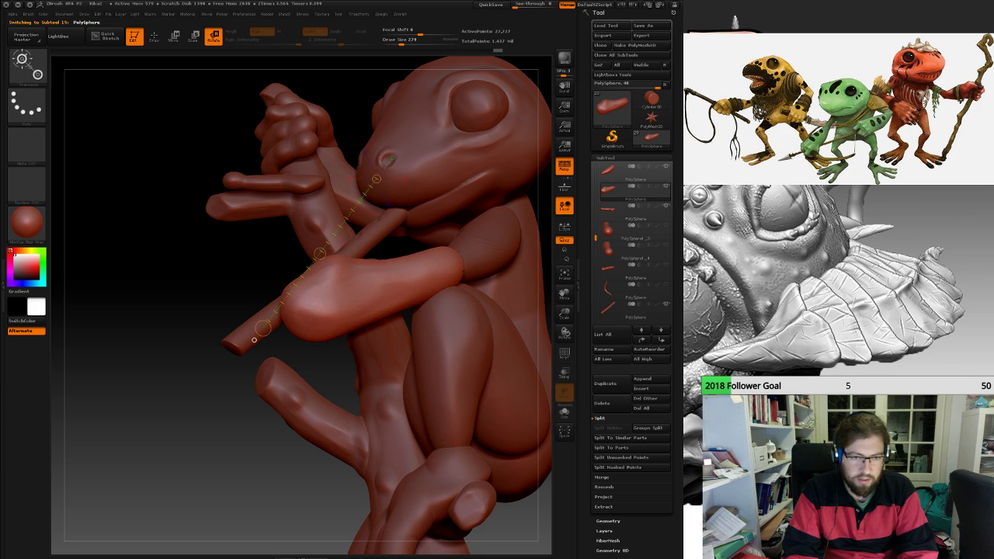
pyautogui.moveTo(140, 435); pyautogui.dragTo(230, 429)
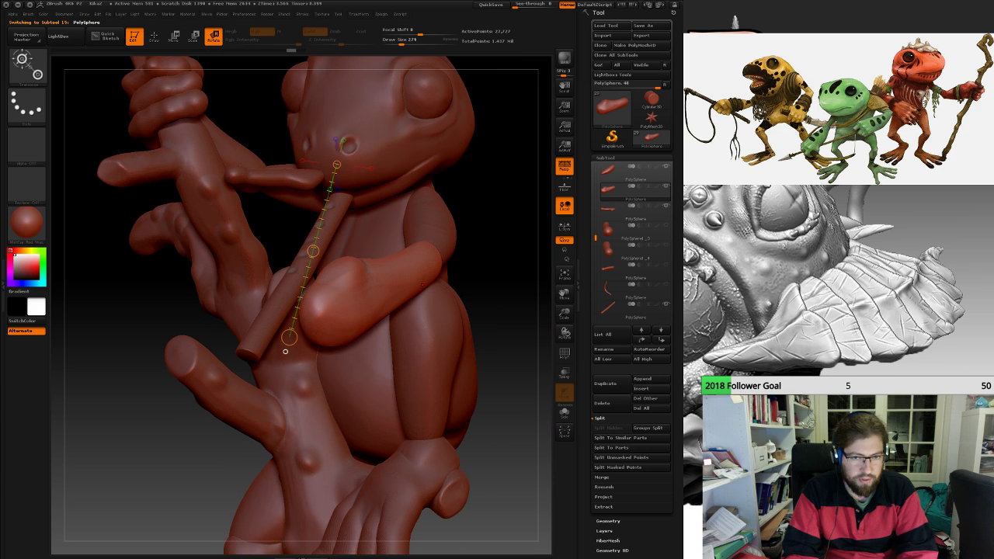
pyautogui.moveTo(139, 435); pyautogui.dragTo(70, 432)
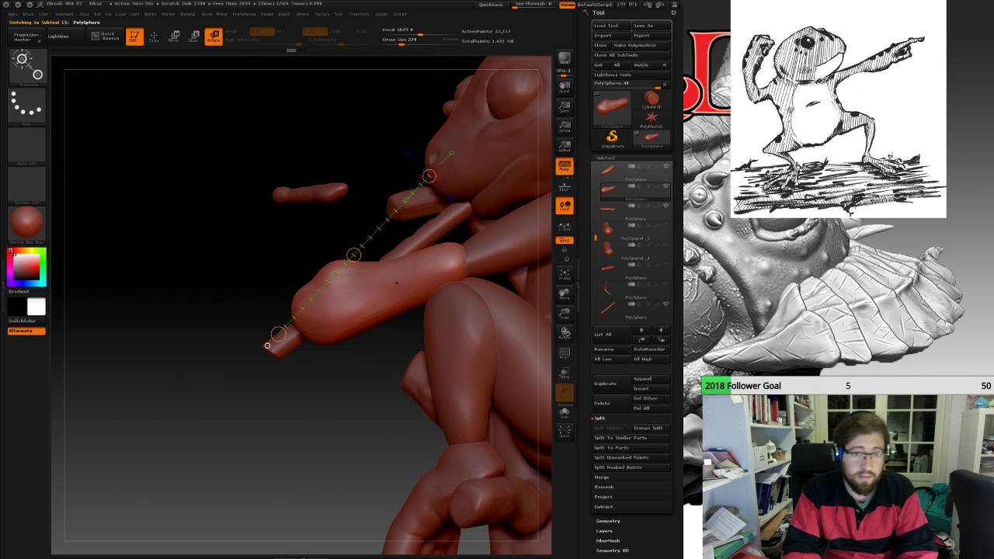
pyautogui.moveTo(267, 346); pyautogui.dragTo(233, 348)
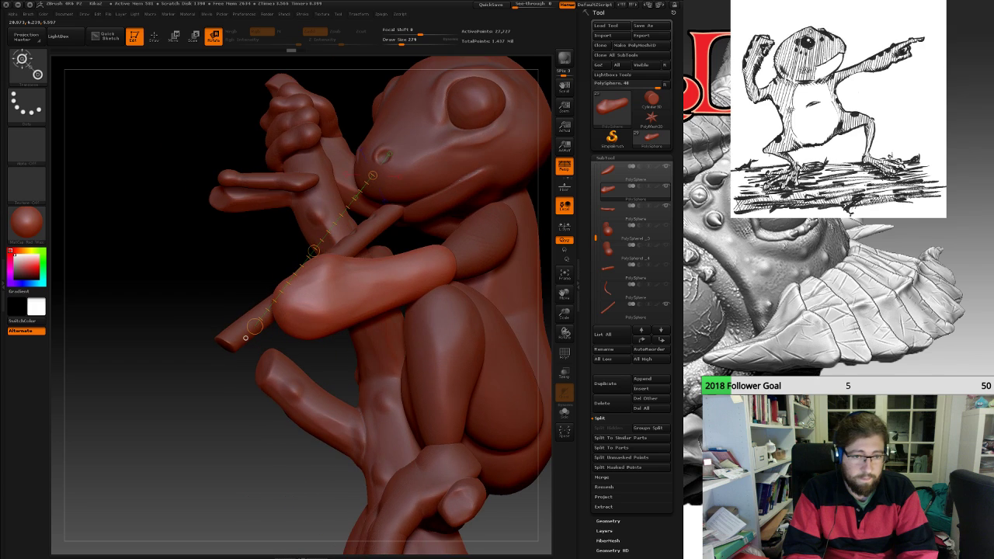
pyautogui.moveTo(451, 261); pyautogui.dragTo(316, 342)
pyautogui.moveTo(232, 350); pyautogui.dragTo(284, 342)
pyautogui.moveTo(435, 311); pyautogui.dragTo(439, 411)
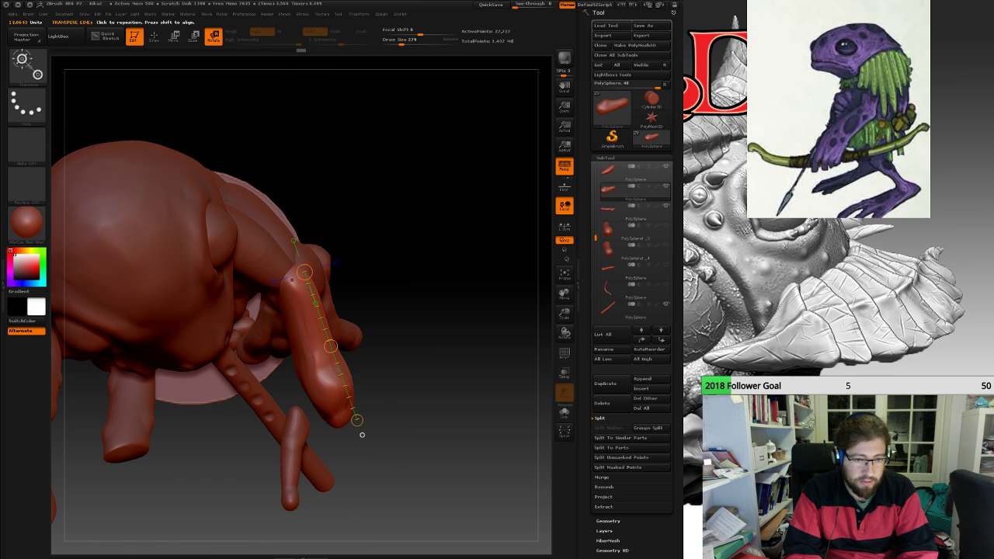
pyautogui.moveTo(335, 409); pyautogui.dragTo(343, 420)
pyautogui.moveTo(318, 420); pyautogui.dragTo(275, 410)
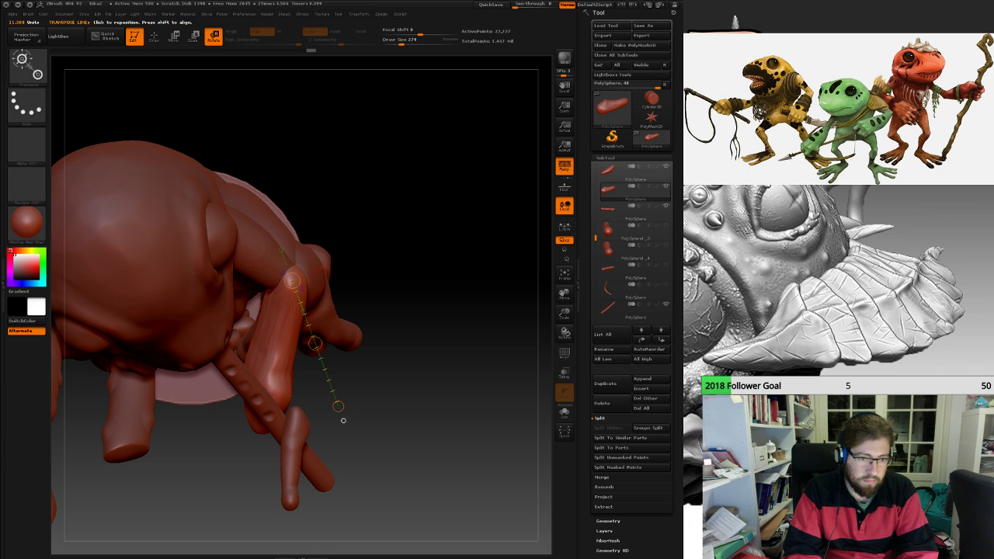
pyautogui.moveTo(343, 420); pyautogui.dragTo(349, 415)
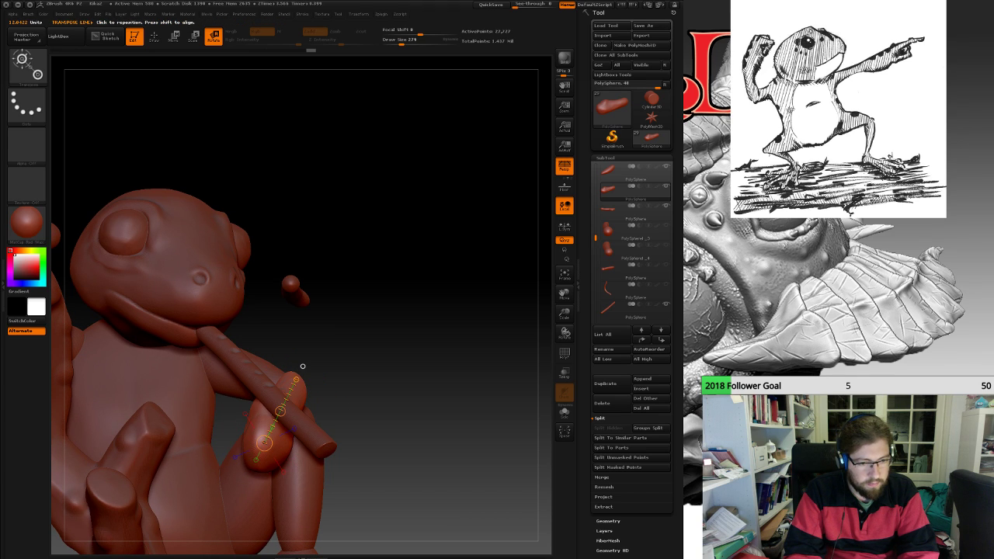
# Rotate the forearm about its hand end to change its angle under the flute, and check it from other angles.
pyautogui.moveTo(303, 366); pyautogui.dragTo(282, 385)
pyautogui.moveTo(256, 442); pyautogui.dragTo(267, 421)
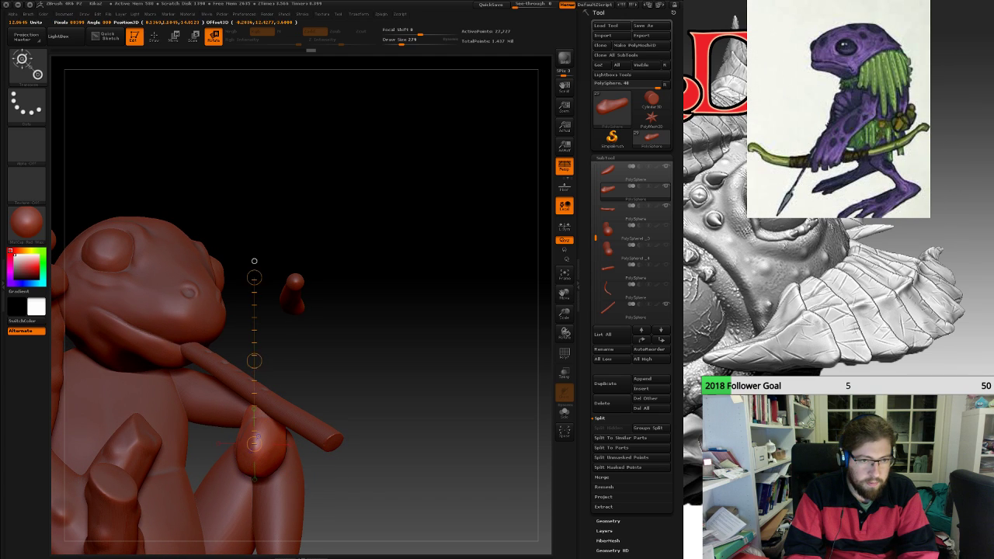
pyautogui.moveTo(255, 342); pyautogui.dragTo(237, 346)
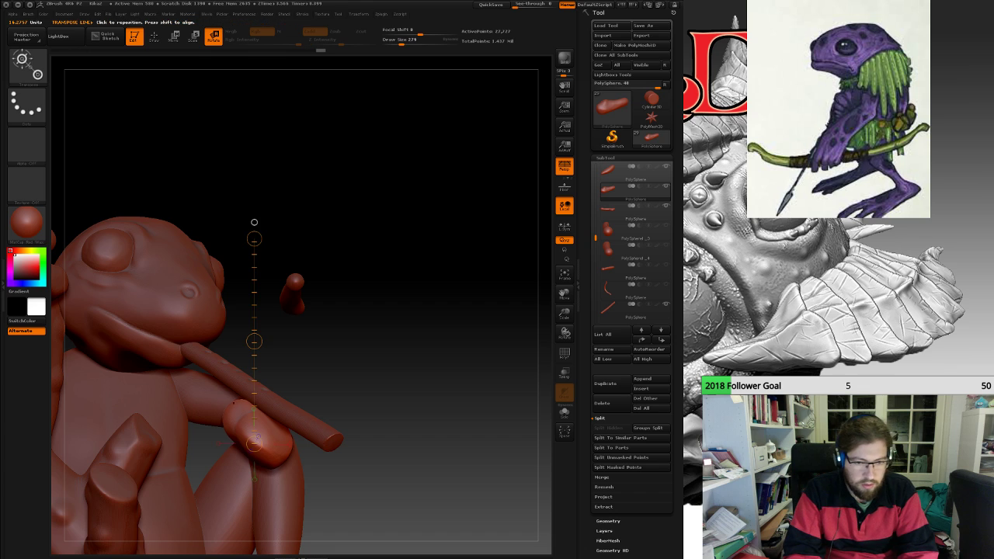
pyautogui.moveTo(435, 233); pyautogui.dragTo(350, 209)
pyautogui.keyDown('alt'); pyautogui.moveTo(132, 256); pyautogui.dragTo(110, 227); pyautogui.keyUp('alt')
pyautogui.moveTo(349, 355)
pyautogui.mouseDown()
pyautogui.moveTo(224, 414)
pyautogui.moveTo(213, 364)
pyautogui.mouseUp()
pyautogui.moveTo(140, 350); pyautogui.dragTo(183, 350)
# Move the forearm so that its elbow end meets the end of the upper arm again.
pyautogui.moveTo(435, 217); pyautogui.dragTo(464, 292)
pyautogui.moveTo(229, 483); pyautogui.dragTo(230, 482)
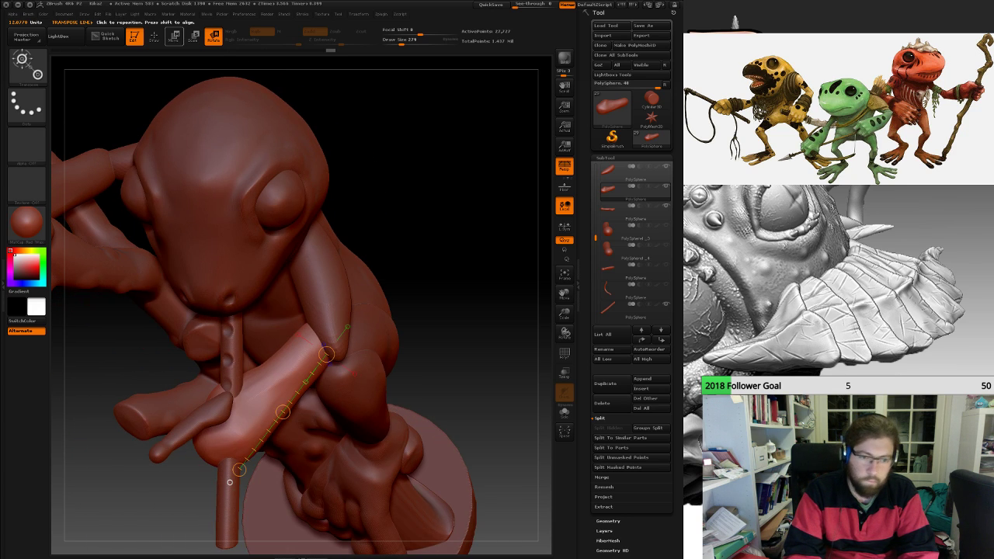
pyautogui.keyDown('shift'); pyautogui.moveTo(268, 379); pyautogui.dragTo(365, 475); pyautogui.keyUp('shift')
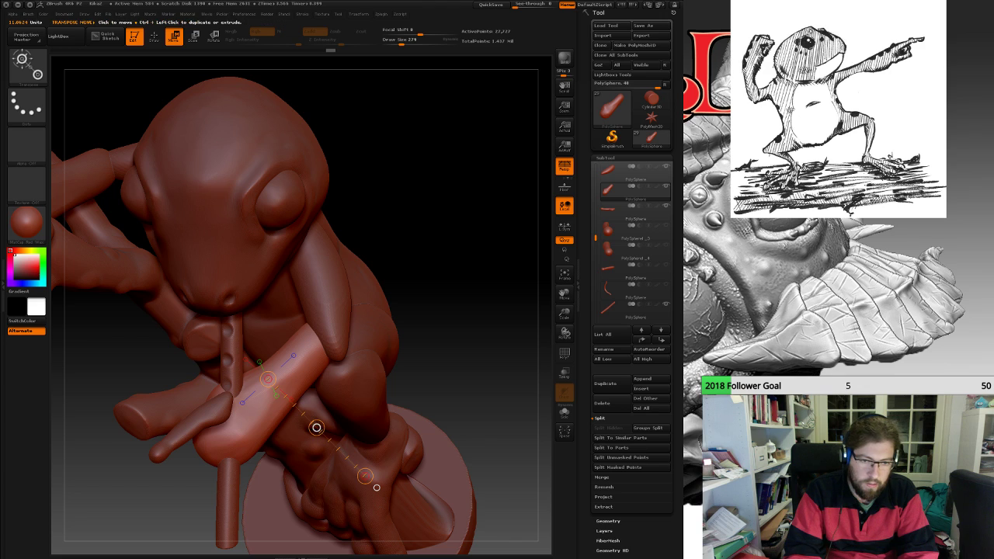
pyautogui.moveTo(316, 428); pyautogui.dragTo(324, 449)
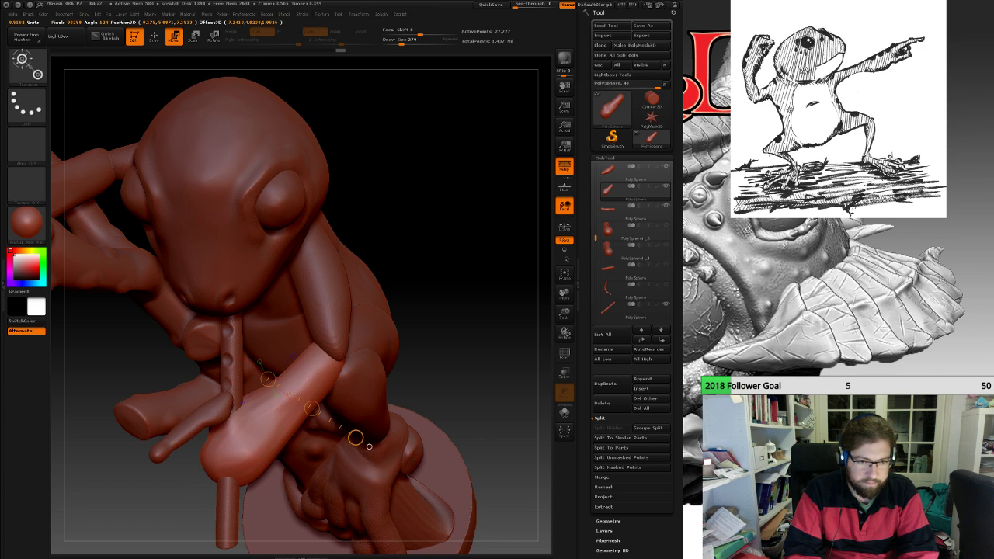
# Reposition the forearm so that its elbow end meets the upper arm while its hand end surrounds the flute, and check it from several angles.
pyautogui.moveTo(378, 493); pyautogui.dragTo(242, 486)
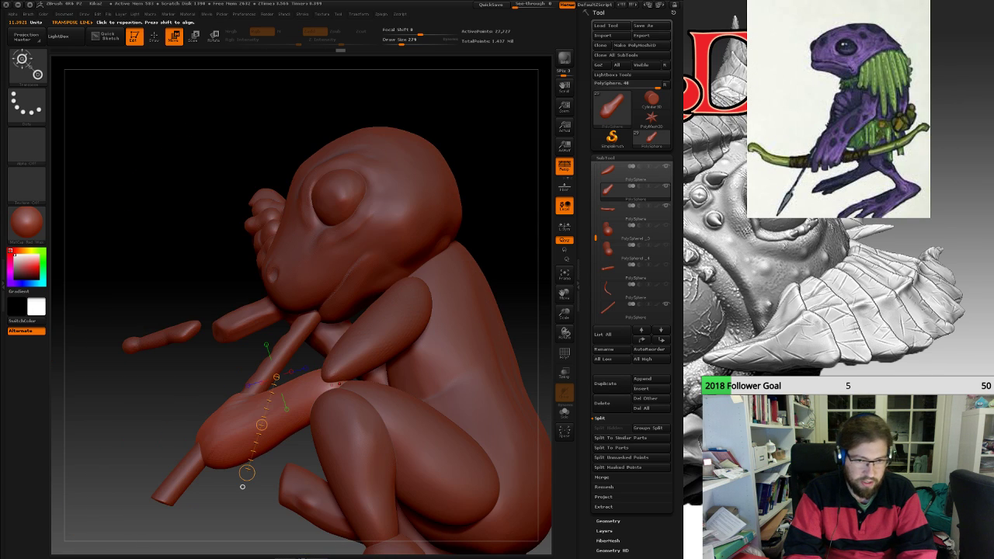
pyautogui.moveTo(341, 399)
pyautogui.keyDown('alt'); pyautogui.mouseDown()
pyautogui.moveTo(351, 309)
pyautogui.moveTo(389, 441)
pyautogui.moveTo(374, 443)
pyautogui.moveTo(528, 450)
pyautogui.moveTo(337, 458)
pyautogui.moveTo(415, 462)
pyautogui.moveTo(313, 453)
pyautogui.moveTo(359, 455)
pyautogui.moveTo(331, 465)
pyautogui.moveTo(475, 462)
pyautogui.moveTo(422, 466)
pyautogui.moveTo(431, 461)
pyautogui.moveTo(447, 489)
pyautogui.moveTo(474, 466)
pyautogui.moveTo(373, 421)
pyautogui.moveTo(365, 480)
pyautogui.mouseUp(); pyautogui.keyUp('alt')
pyautogui.moveTo(277, 421); pyautogui.dragTo(304, 442)
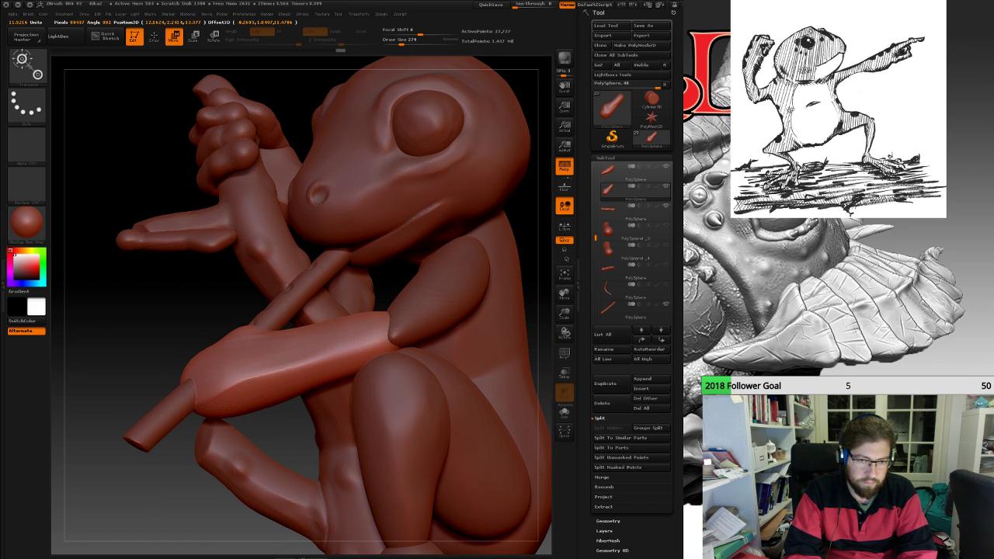
pyautogui.moveTo(395, 344); pyautogui.dragTo(399, 339, button='right')
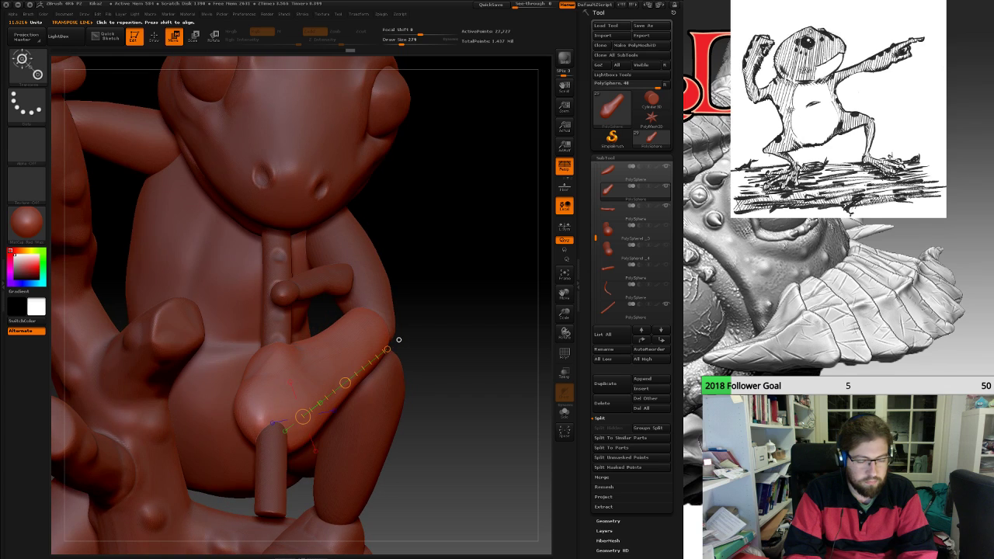
pyautogui.moveTo(442, 365); pyautogui.dragTo(509, 368)
pyautogui.moveTo(317, 354); pyautogui.dragTo(399, 392, button='right')
pyautogui.moveTo(400, 391); pyautogui.dragTo(396, 399)
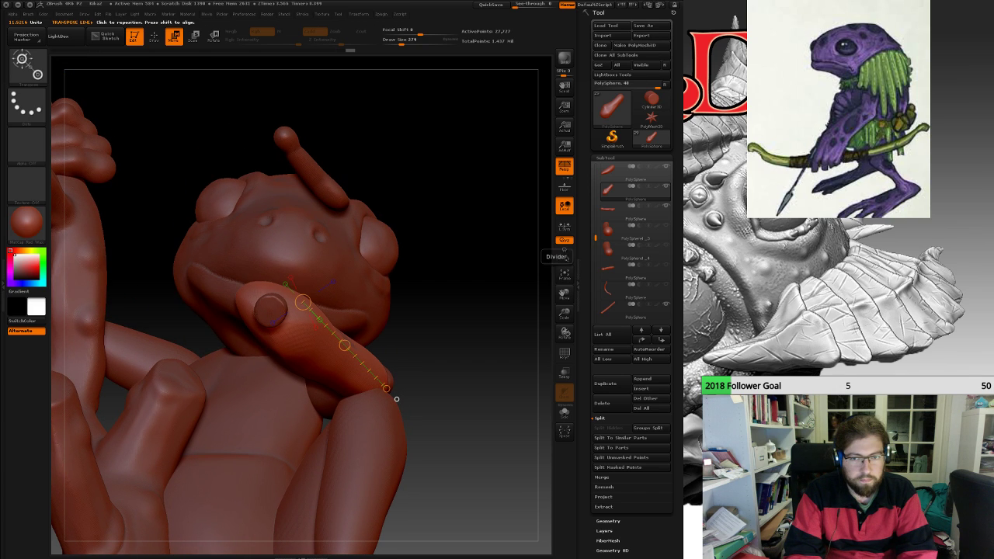
# Make the flute active and rotate it about its mouth end so that it passes along the inner side of the hand.
pyautogui.click(635, 309)
pyautogui.moveTo(396, 399)
pyautogui.mouseDown(button='right')
pyautogui.moveTo(418, 401)
pyautogui.moveTo(404, 400)
pyautogui.mouseUp(button='right')
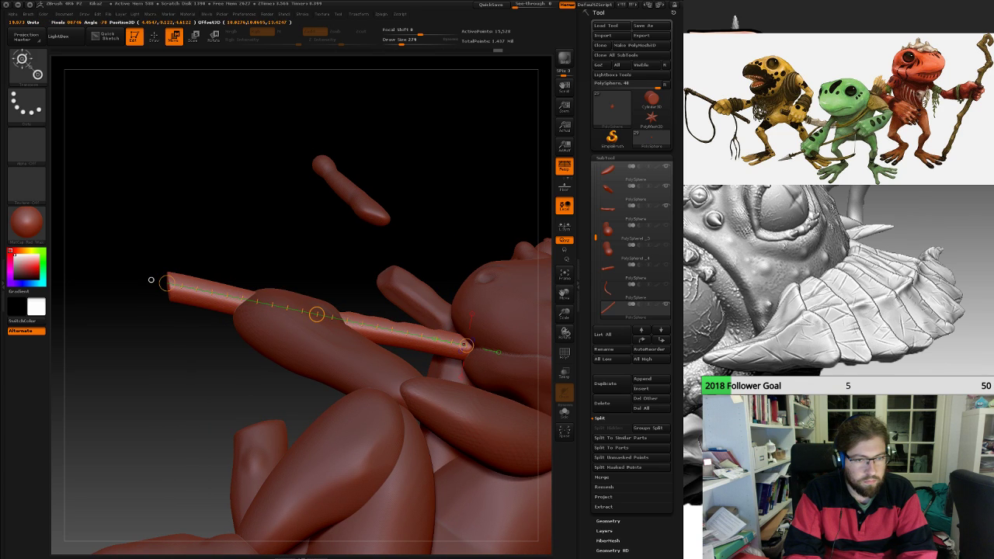
pyautogui.moveTo(170, 287); pyautogui.dragTo(157, 359)
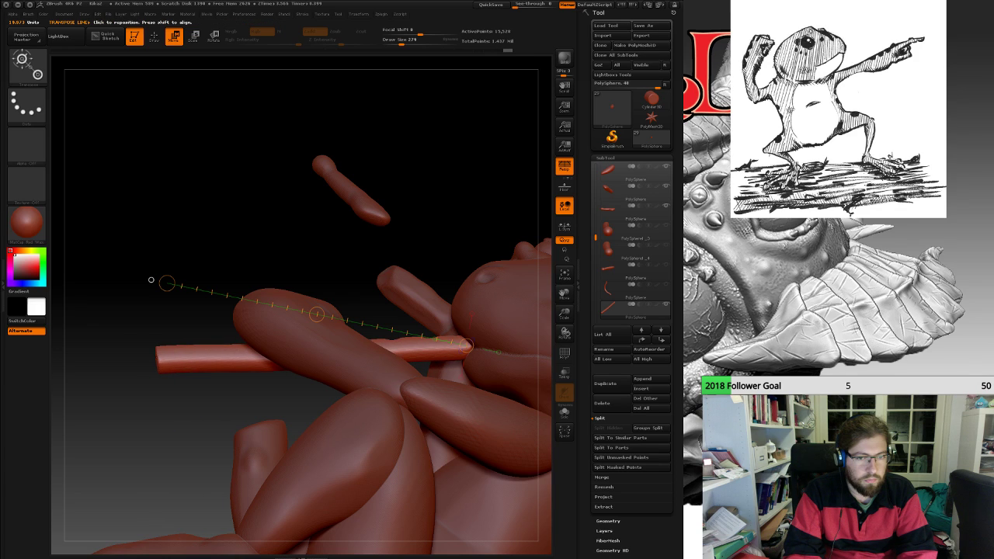
pyautogui.hotkey('ctrl', 'z')
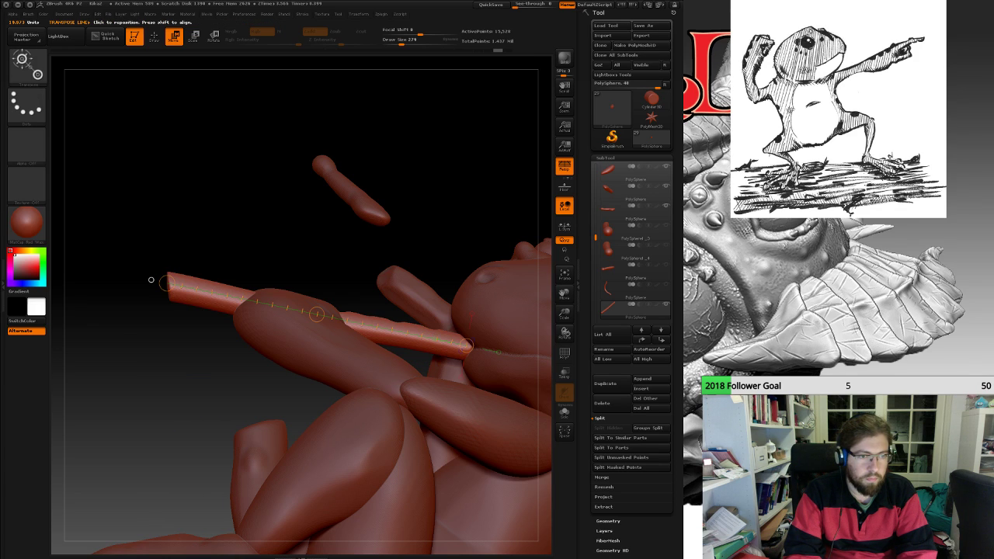
pyautogui.moveTo(151, 280); pyautogui.dragTo(158, 334)
pyautogui.moveTo(150, 279); pyautogui.dragTo(303, 412)
pyautogui.moveTo(311, 373); pyautogui.dragTo(396, 349)
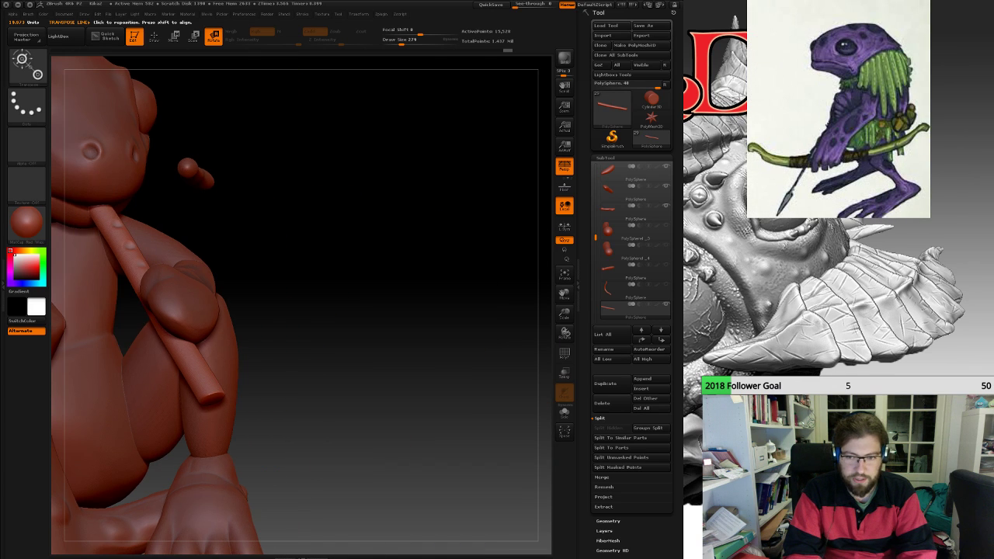
pyautogui.keyDown('alt'); pyautogui.moveTo(248, 358); pyautogui.dragTo(201, 466); pyautogui.keyUp('alt')
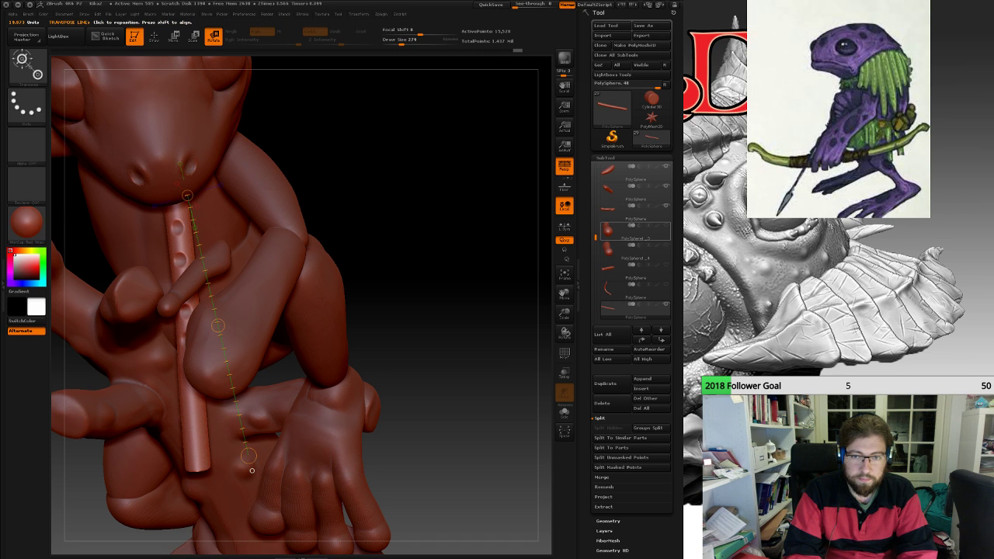
# Make the floating finger active and lower it vertically to the height of the hand on the flute.
pyautogui.click(635, 191)
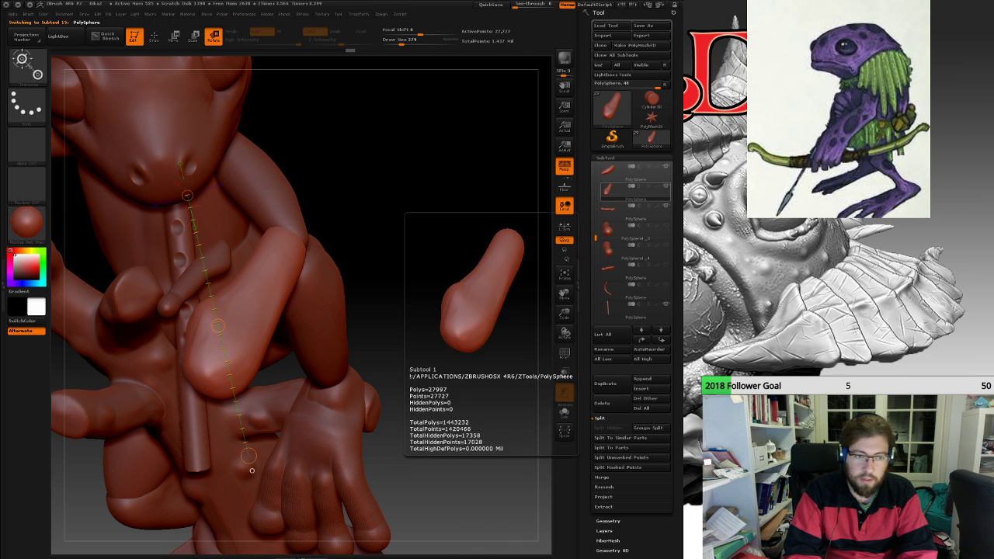
pyautogui.click(636, 211)
pyautogui.moveTo(435, 256); pyautogui.dragTo(516, 256)
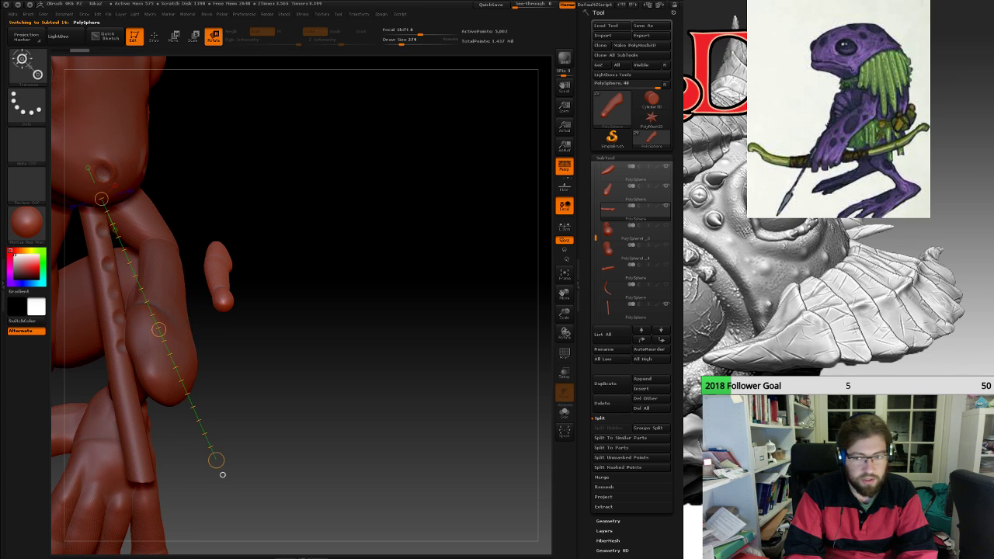
pyautogui.keyDown('alt'); pyautogui.moveTo(303, 349); pyautogui.dragTo(508, 340); pyautogui.keyUp('alt')
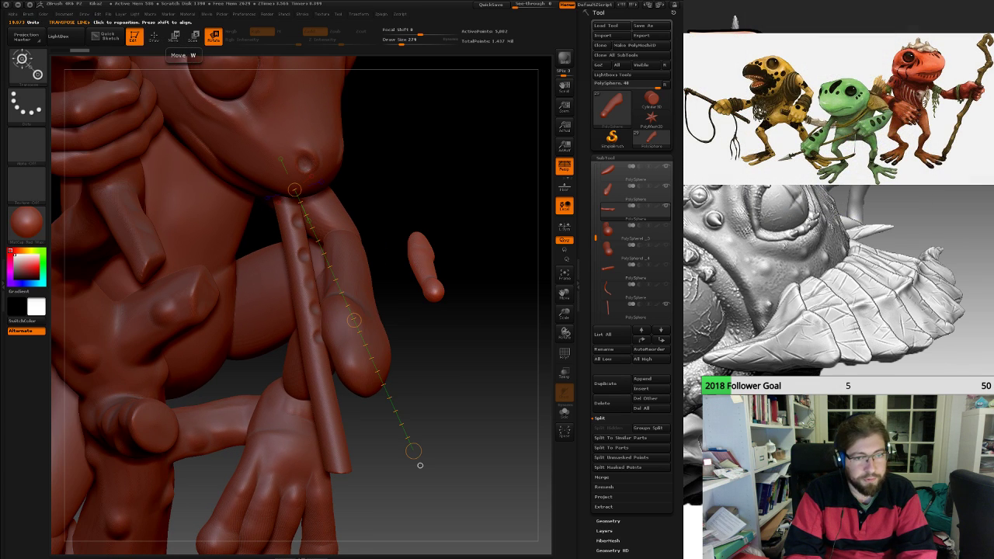
pyautogui.moveTo(465, 334); pyautogui.dragTo(477, 412)
pyautogui.moveTo(477, 453)
pyautogui.mouseDown()
pyautogui.moveTo(335, 450)
pyautogui.moveTo(215, 416)
pyautogui.mouseUp()
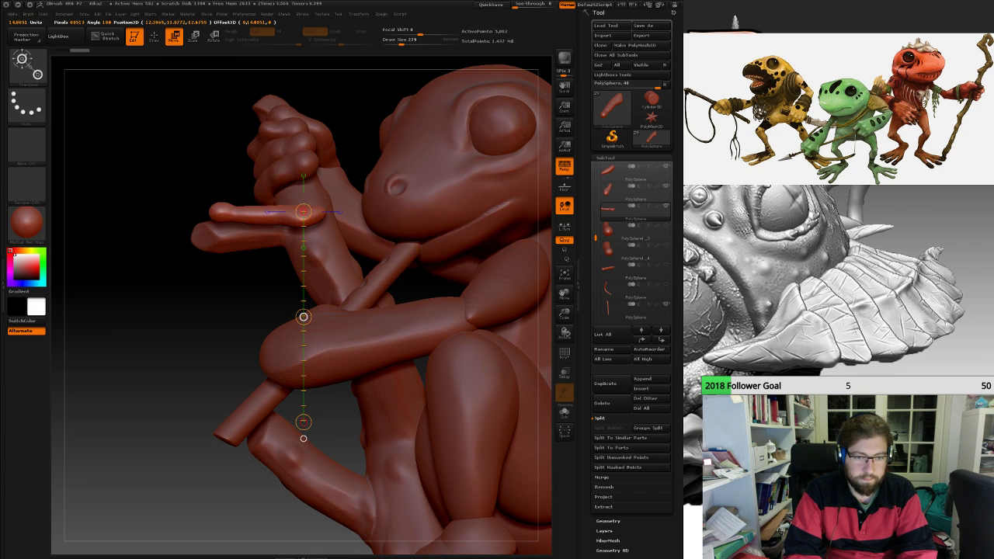
pyautogui.moveTo(303, 316); pyautogui.dragTo(355, 408)
# Move the finger horizontally inward so that it lies at the hand with its tip beside the flute, and check the placement from the side.
pyautogui.moveTo(179, 512); pyautogui.dragTo(402, 548)
pyautogui.keyDown('shift'); pyautogui.moveTo(295, 303); pyautogui.dragTo(130, 304); pyautogui.keyUp('shift')
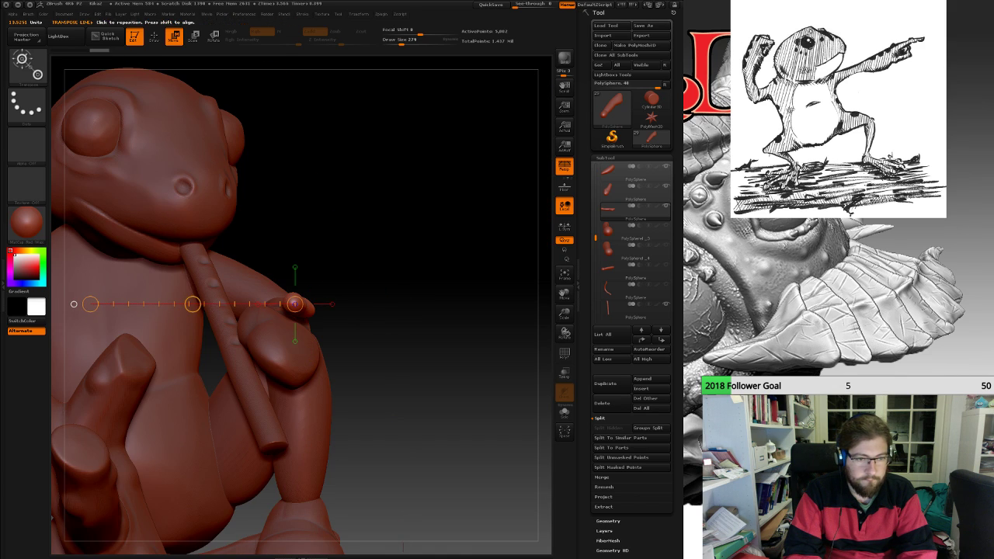
pyautogui.moveTo(192, 305); pyautogui.dragTo(187, 304)
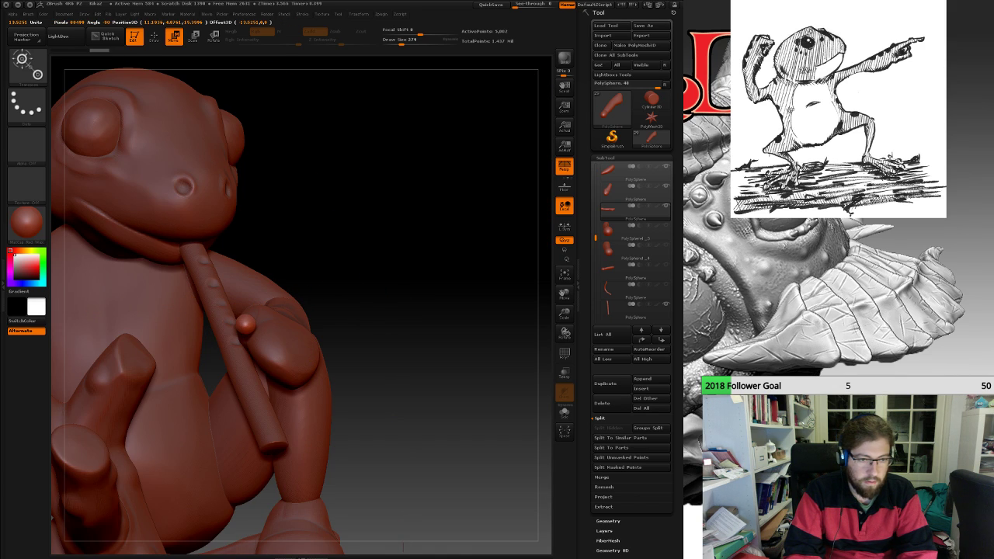
pyautogui.moveTo(388, 435); pyautogui.dragTo(497, 431)
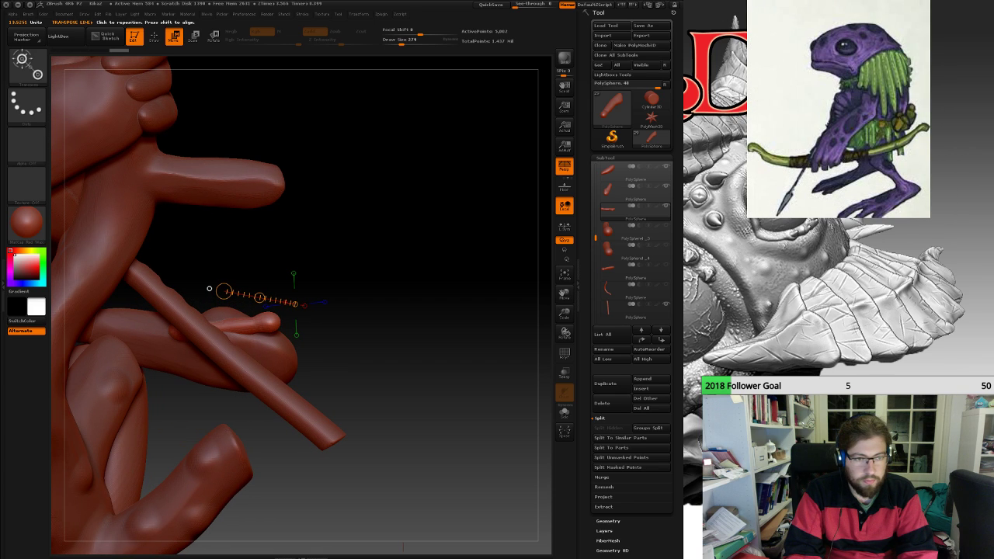
pyautogui.moveTo(404, 435); pyautogui.dragTo(454, 435)
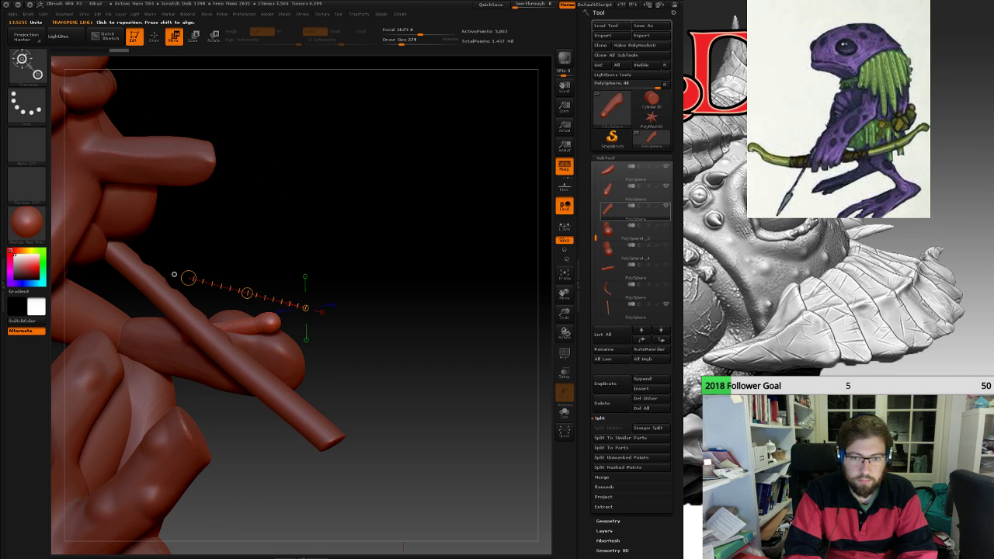
# Make the flute active and rotate it about its mouth end so that its free end rises and it rests over the hand.
pyautogui.click(625, 308)
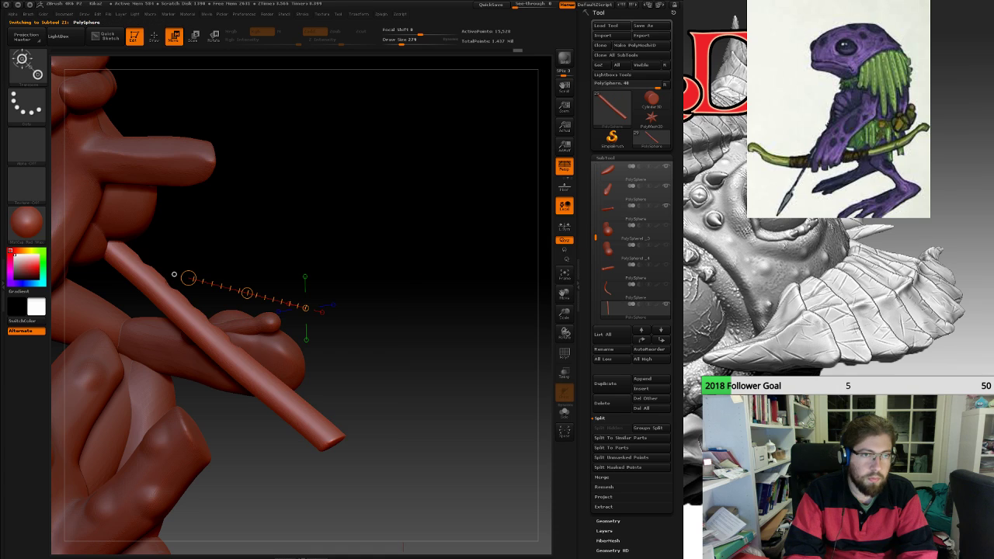
pyautogui.moveTo(113, 246); pyautogui.dragTo(120, 261)
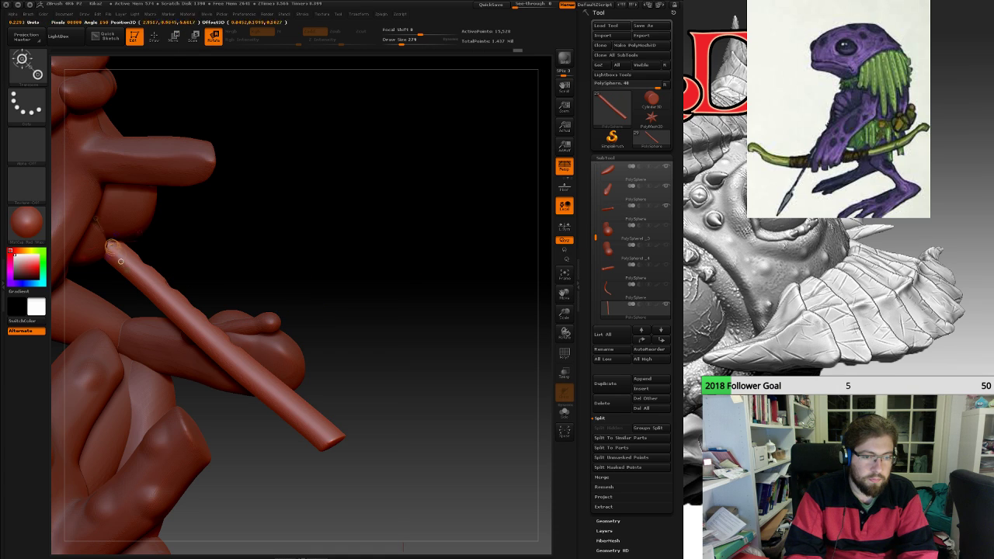
pyautogui.moveTo(311, 420)
pyautogui.mouseDown()
pyautogui.moveTo(335, 436)
pyautogui.moveTo(366, 392)
pyautogui.mouseUp()
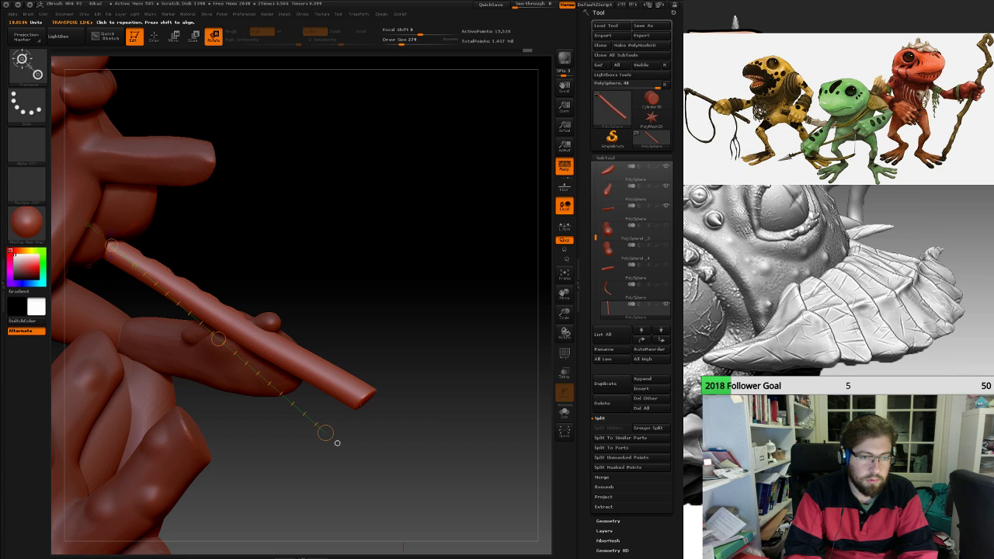
pyautogui.moveTo(337, 443); pyautogui.dragTo(335, 444)
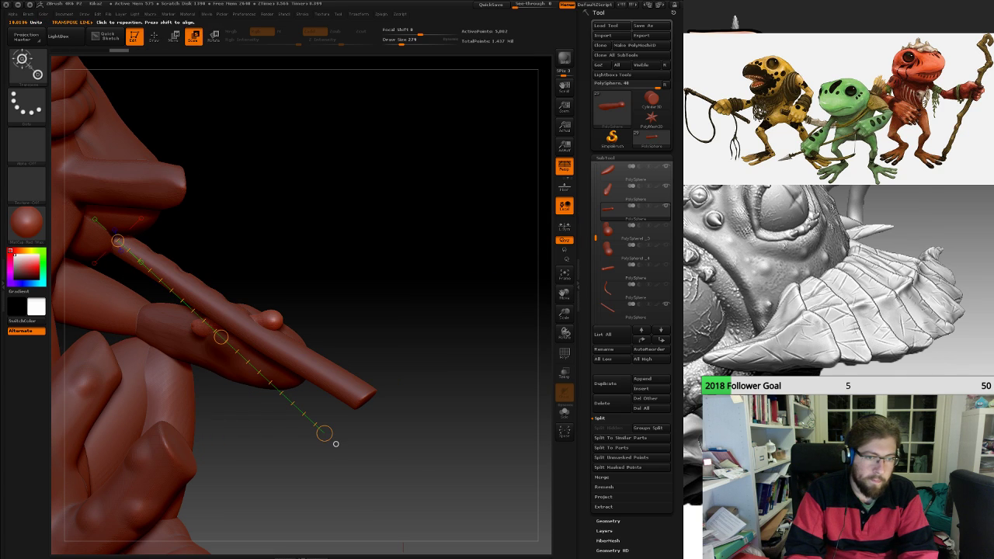
# Make the finger active and rotate it about its base so that its tip drops beneath the flute.
pyautogui.moveTo(197, 327); pyautogui.dragTo(295, 320)
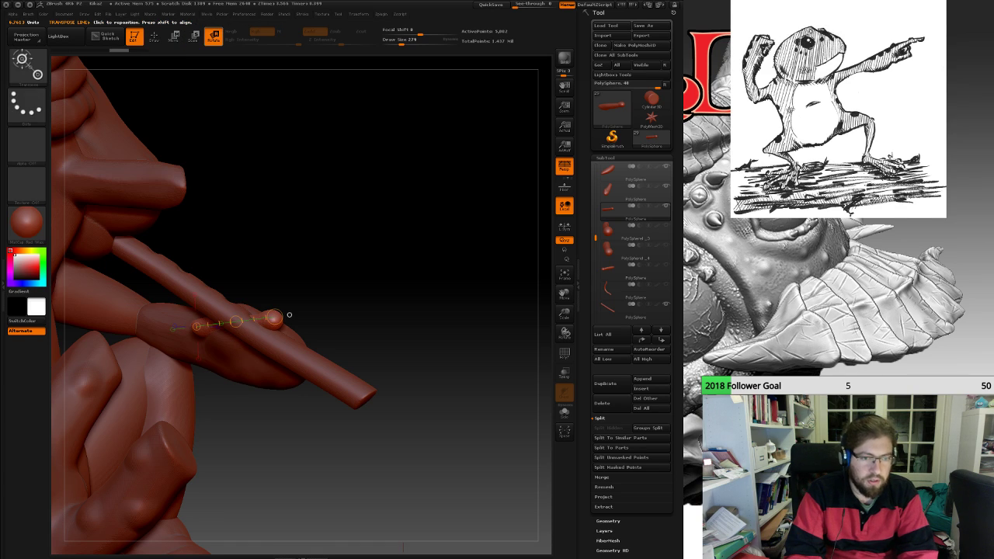
pyautogui.moveTo(277, 317); pyautogui.dragTo(273, 339)
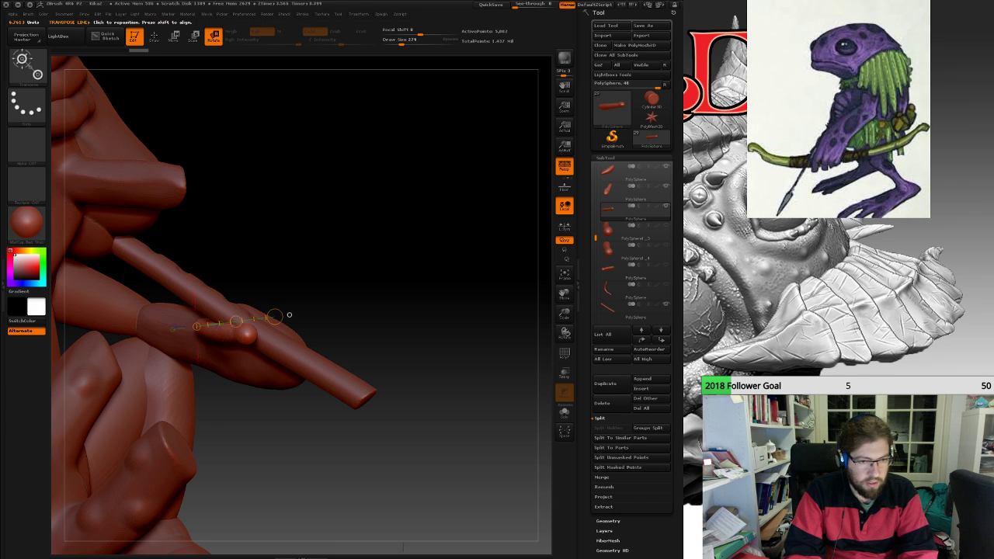
pyautogui.moveTo(403, 451); pyautogui.dragTo(376, 516)
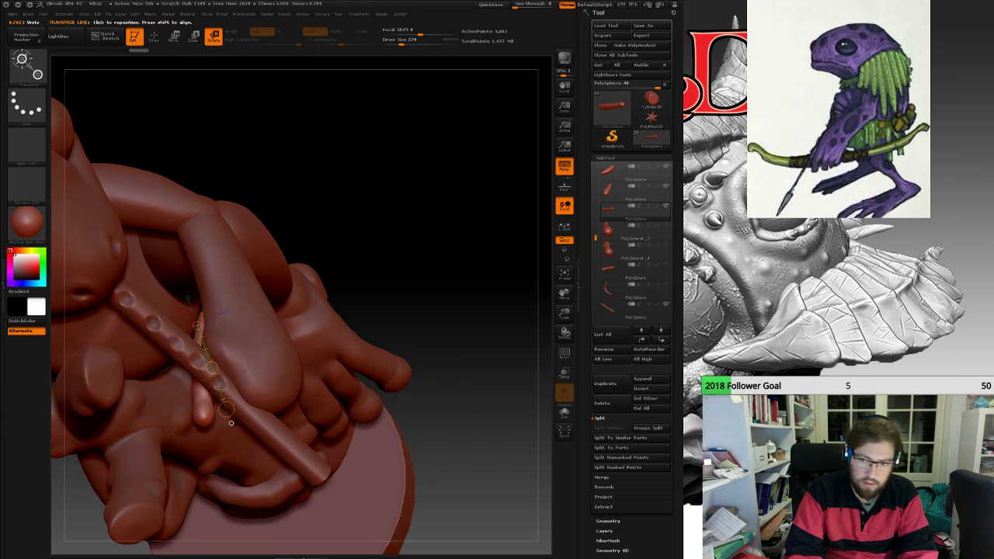
pyautogui.moveTo(231, 423)
pyautogui.mouseDown(button='right')
pyautogui.moveTo(245, 425)
pyautogui.moveTo(204, 438)
pyautogui.mouseUp(button='right')
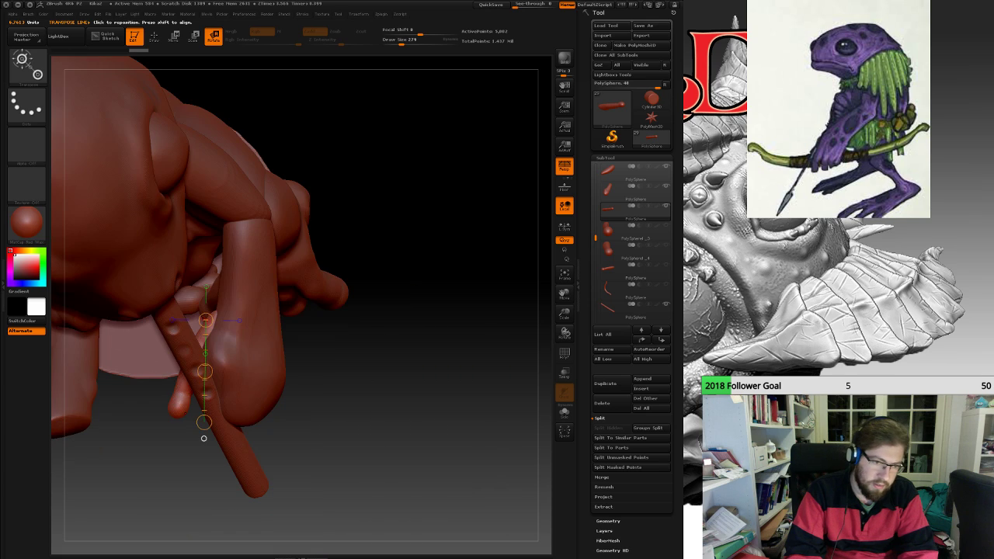
# Move the finger outward along its own length so that its tip extends farther past the flute, and check it from the front.
pyautogui.moveTo(216, 315); pyautogui.dragTo(215, 314)
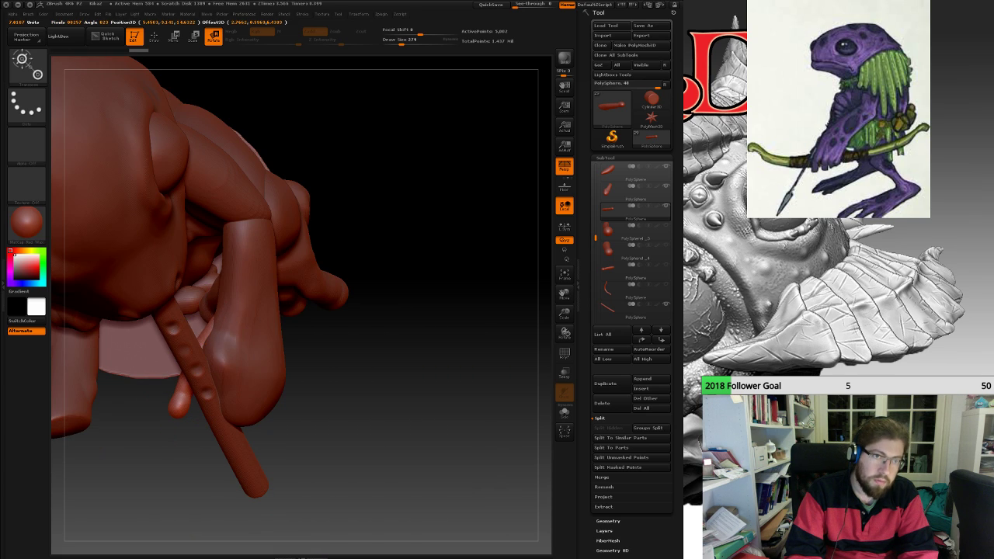
pyautogui.press('w')
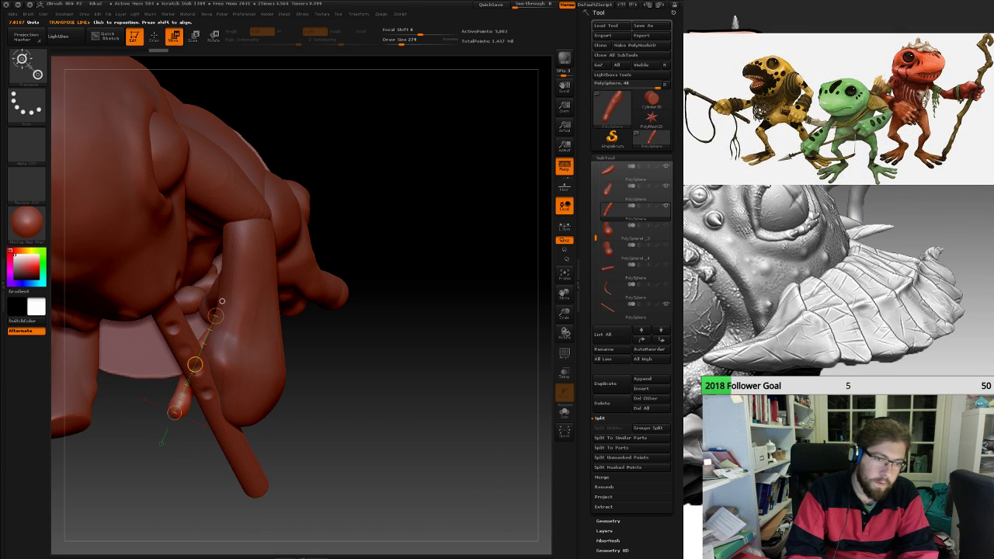
pyautogui.moveTo(195, 364); pyautogui.dragTo(195, 365)
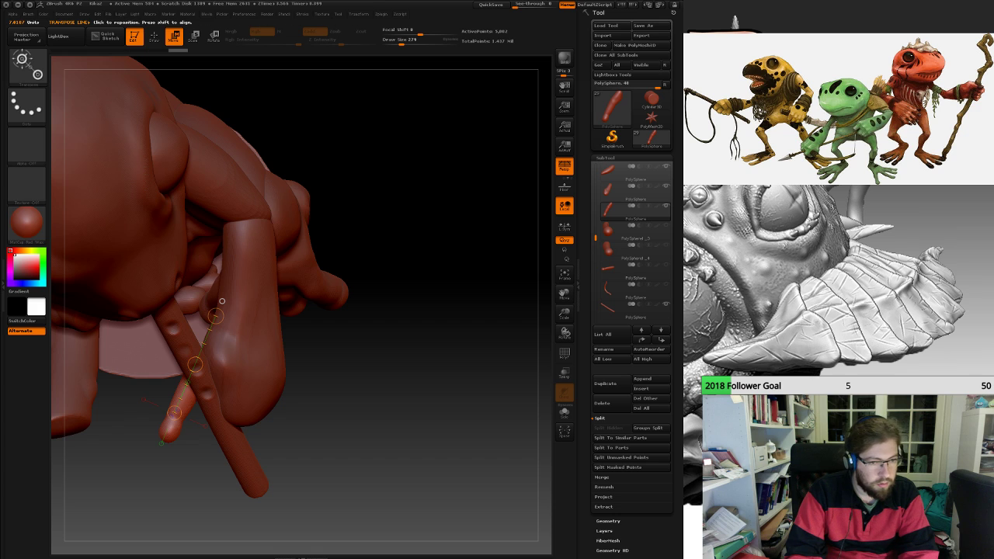
pyautogui.moveTo(222, 302); pyautogui.dragTo(144, 417, button='right')
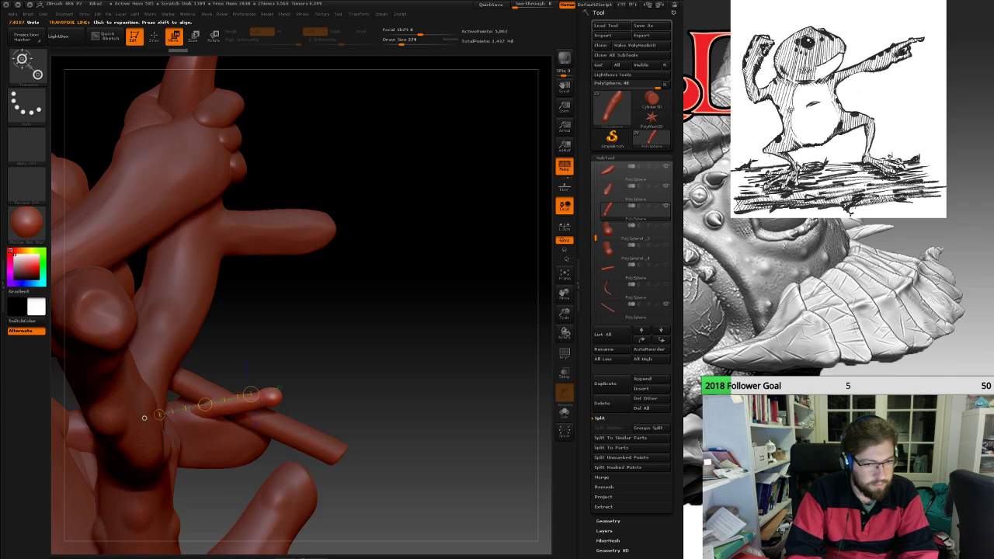
pyautogui.moveTo(145, 417); pyautogui.dragTo(261, 388)
pyautogui.moveTo(261, 389)
pyautogui.mouseDown(button='right')
pyautogui.moveTo(304, 395)
pyautogui.moveTo(272, 388)
pyautogui.mouseUp(button='right')
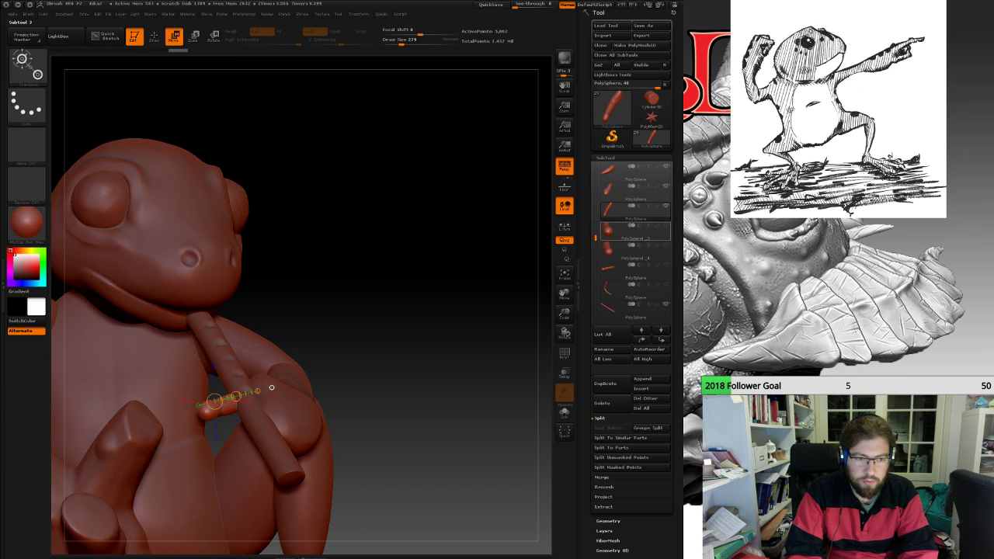
# Make the flute active again and rotate it slightly about its mouth end to refine how it crosses the hand and finger.
pyautogui.click(635, 309)
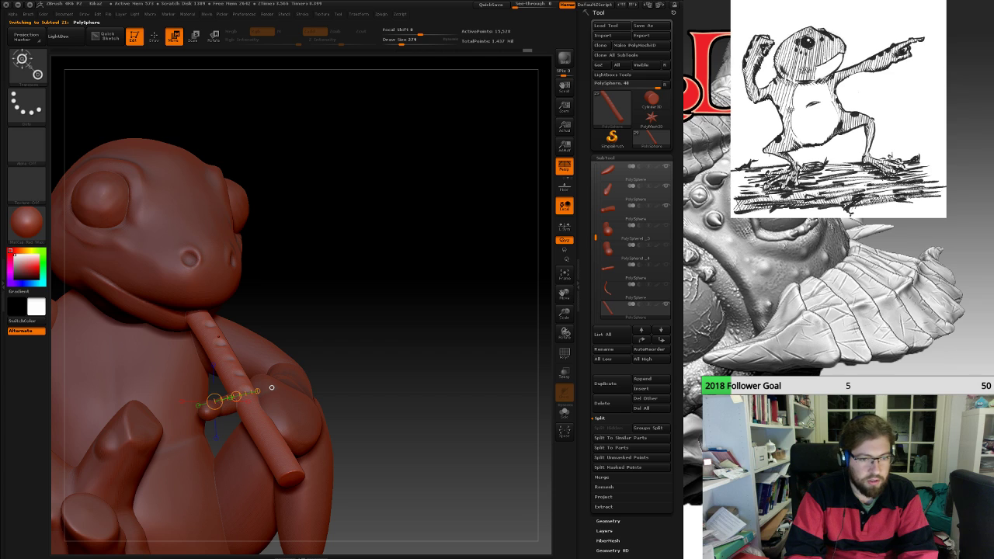
pyautogui.moveTo(272, 388); pyautogui.dragTo(239, 389, button='right')
pyautogui.press('r')
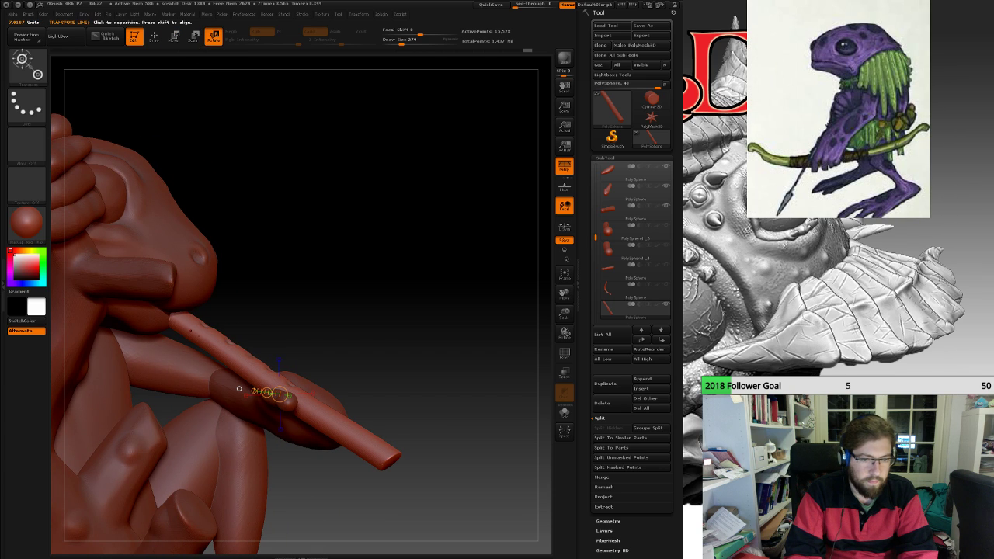
pyautogui.moveTo(390, 457); pyautogui.dragTo(400, 439)
pyautogui.moveTo(403, 465)
pyautogui.mouseDown(button='right')
pyautogui.moveTo(378, 469)
pyautogui.moveTo(388, 471)
pyautogui.mouseUp(button='right')
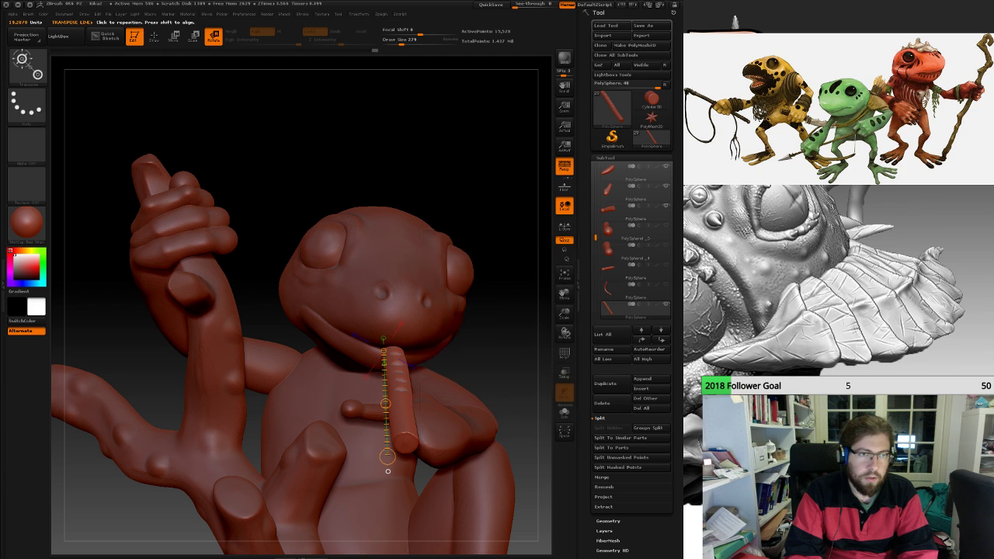
# Switch to the Move brush, make the hand and forearm piece active, and pull the hand up toward the flute.
pyautogui.press('q')
pyautogui.press('b')
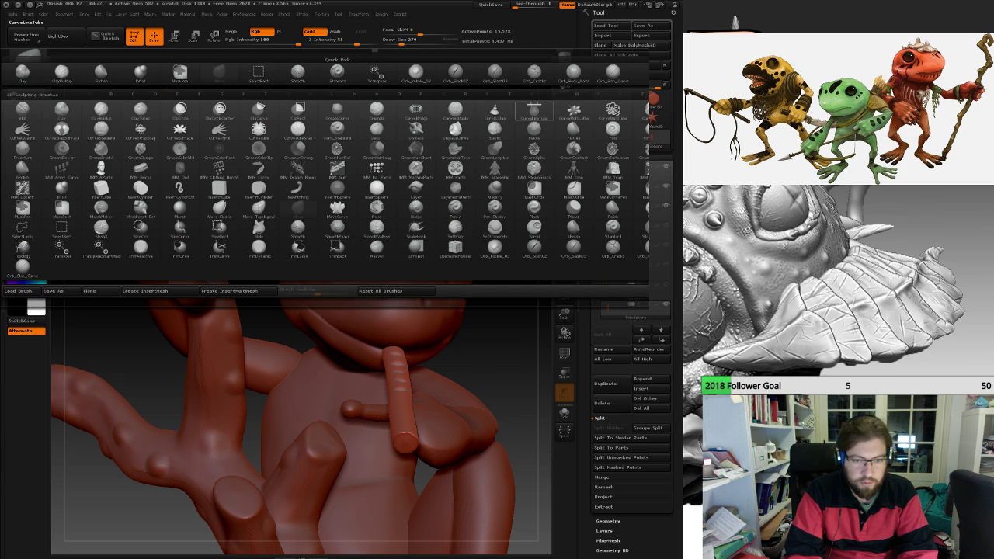
pyautogui.press('m')
pyautogui.press('v')
pyautogui.moveTo(507, 365); pyautogui.dragTo(408, 447)
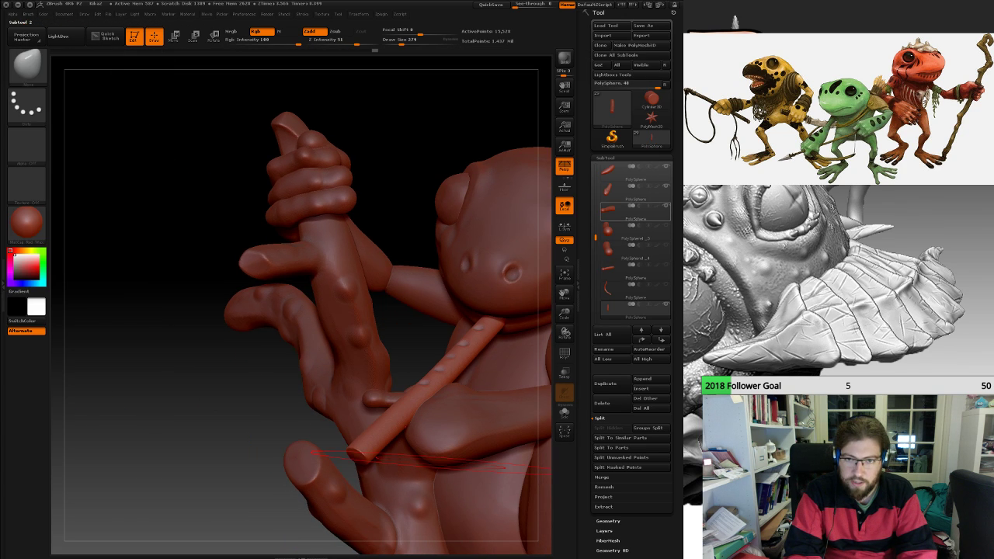
pyautogui.click(629, 173)
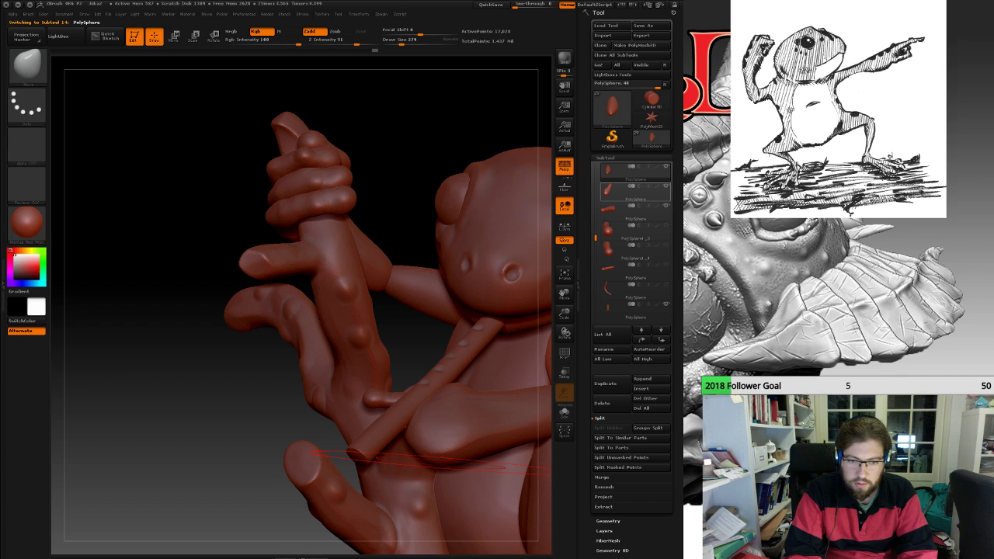
pyautogui.keyDown('alt'); pyautogui.click(486, 400); pyautogui.keyUp('alt')
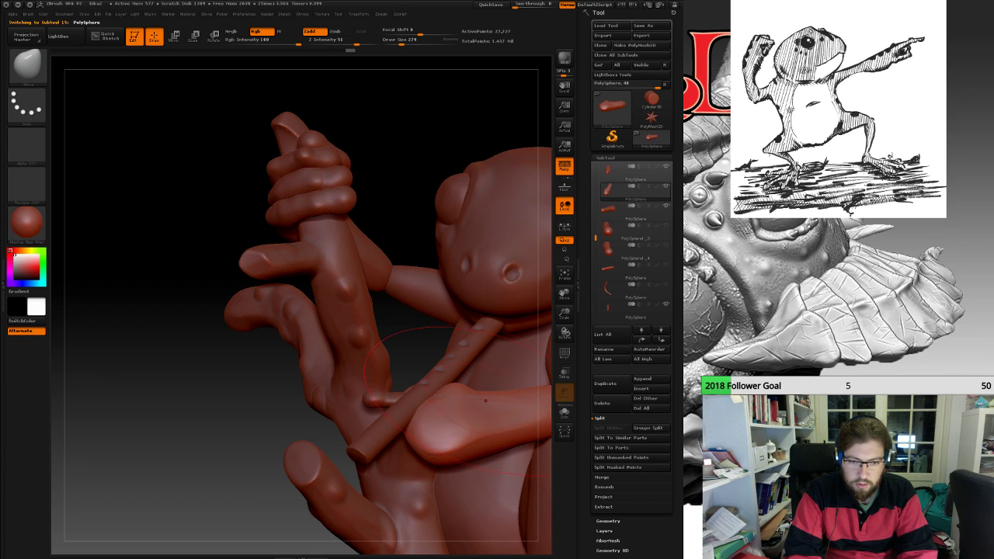
pyautogui.moveTo(445, 432); pyautogui.dragTo(459, 394)
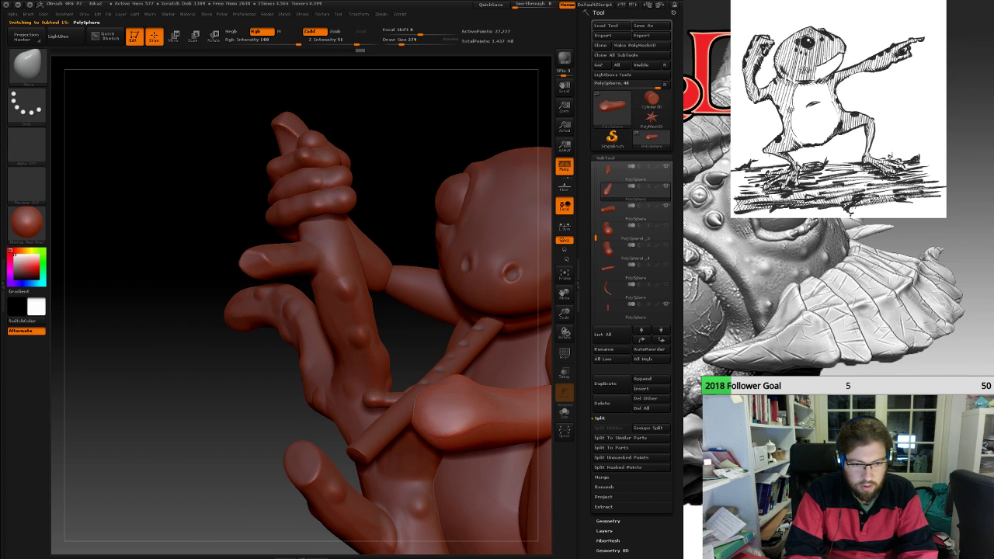
# Reshape the hand beneath the flute with the Move brush at draw size 121, checking its fit from several angles.
pyautogui.moveTo(179, 389)
pyautogui.mouseDown()
pyautogui.moveTo(412, 392)
pyautogui.moveTo(389, 386)
pyautogui.moveTo(388, 439)
pyautogui.mouseUp()
pyautogui.press('space')
pyautogui.moveTo(435, 489); pyautogui.dragTo(504, 419)
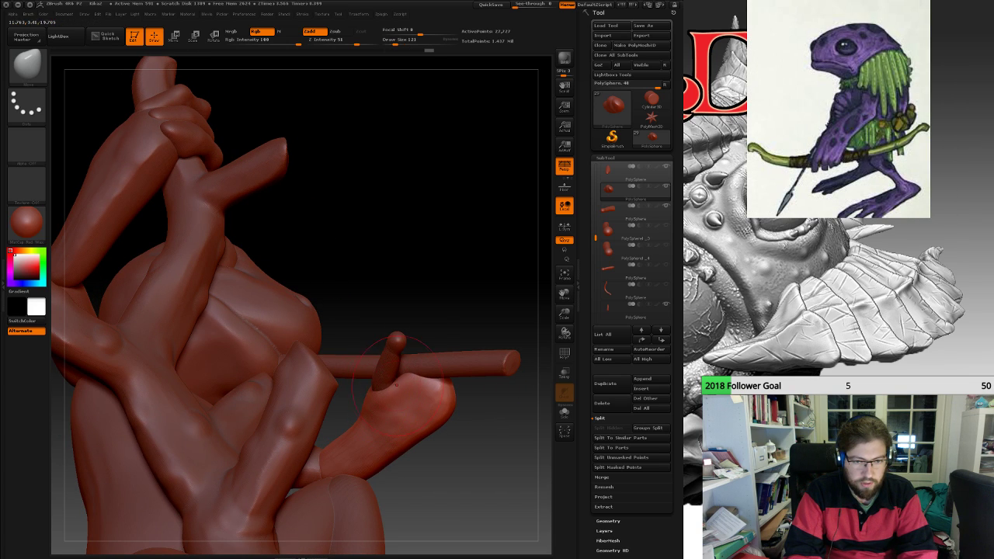
pyautogui.moveTo(455, 462); pyautogui.dragTo(373, 516)
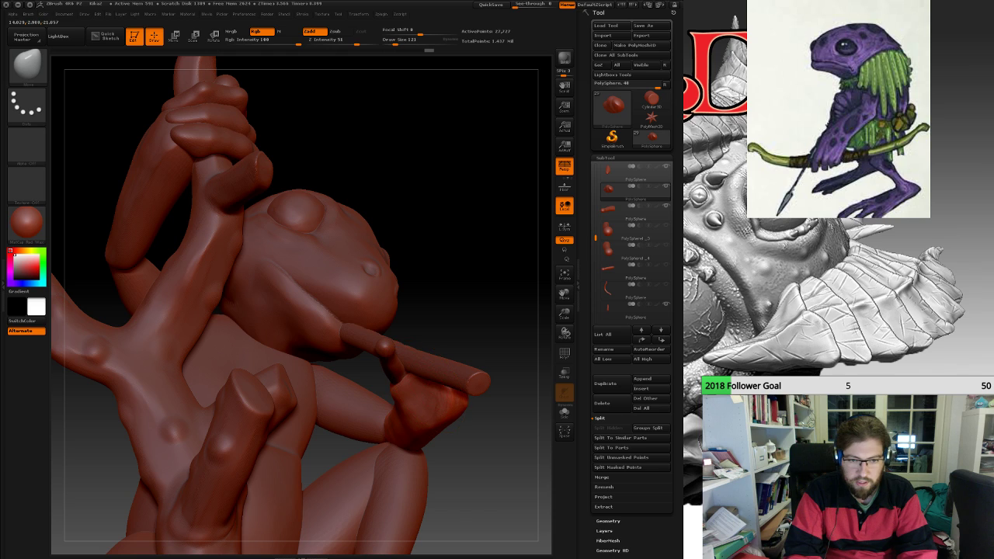
pyautogui.moveTo(482, 435); pyautogui.dragTo(349, 411)
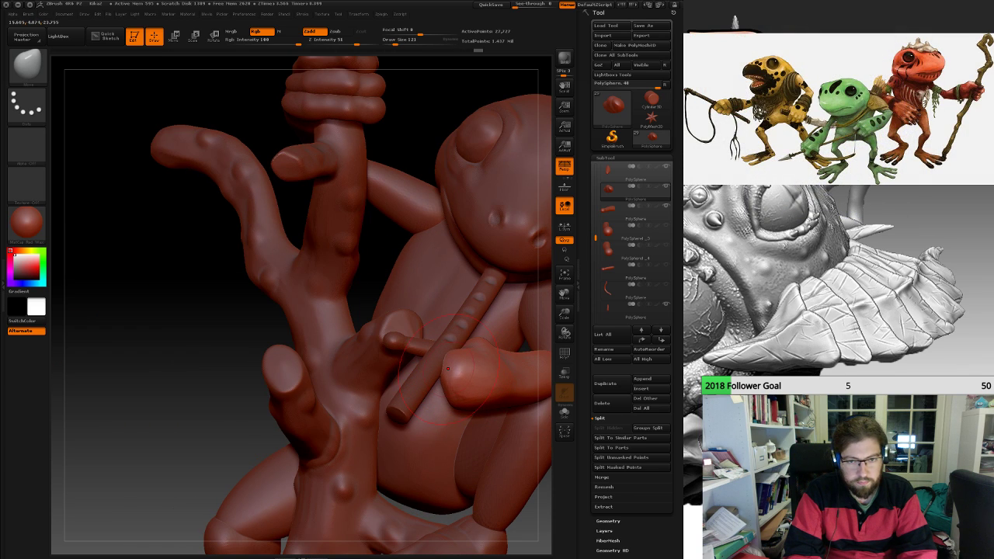
pyautogui.moveTo(460, 328); pyautogui.dragTo(310, 334)
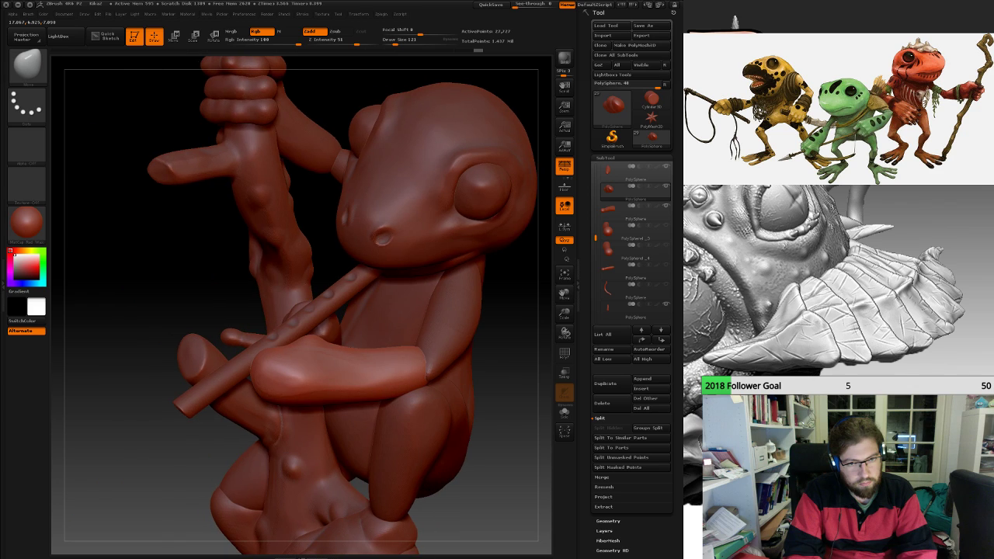
pyautogui.moveTo(388, 383); pyautogui.dragTo(382, 363, button='right')
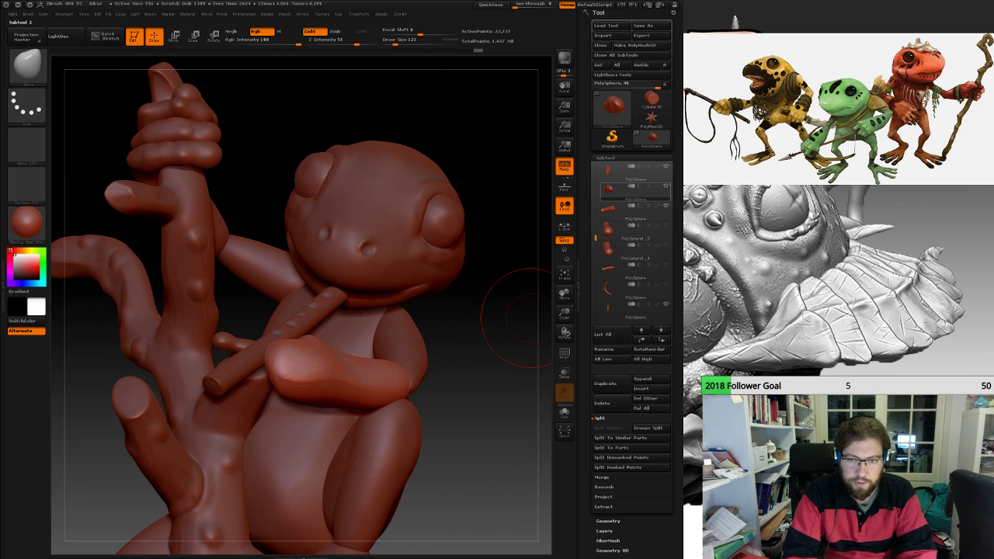
# Unhide the finger subtool PolySphere1_3, make it active and reposition it with a Move transpose line.
pyautogui.click(666, 225)
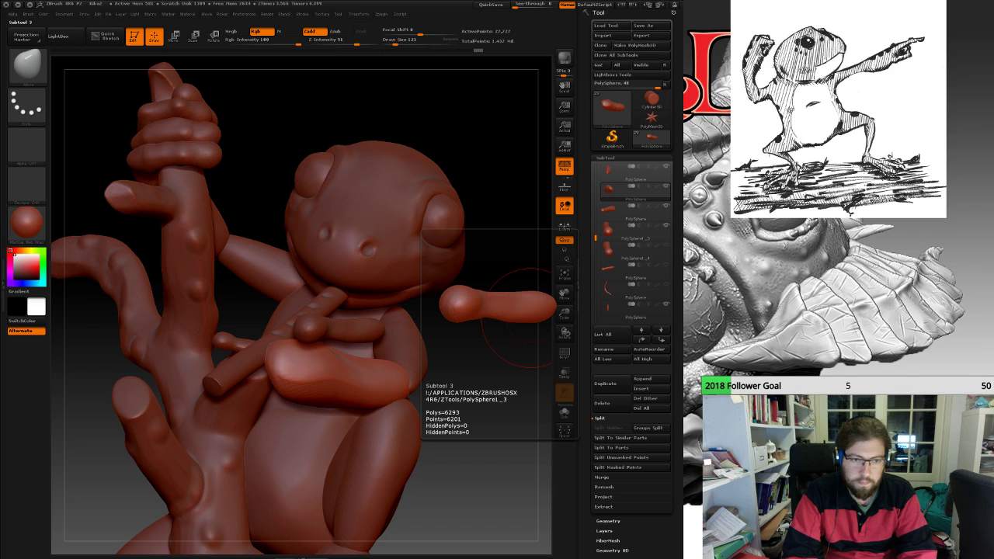
pyautogui.click(633, 231)
pyautogui.moveTo(497, 342); pyautogui.dragTo(372, 344)
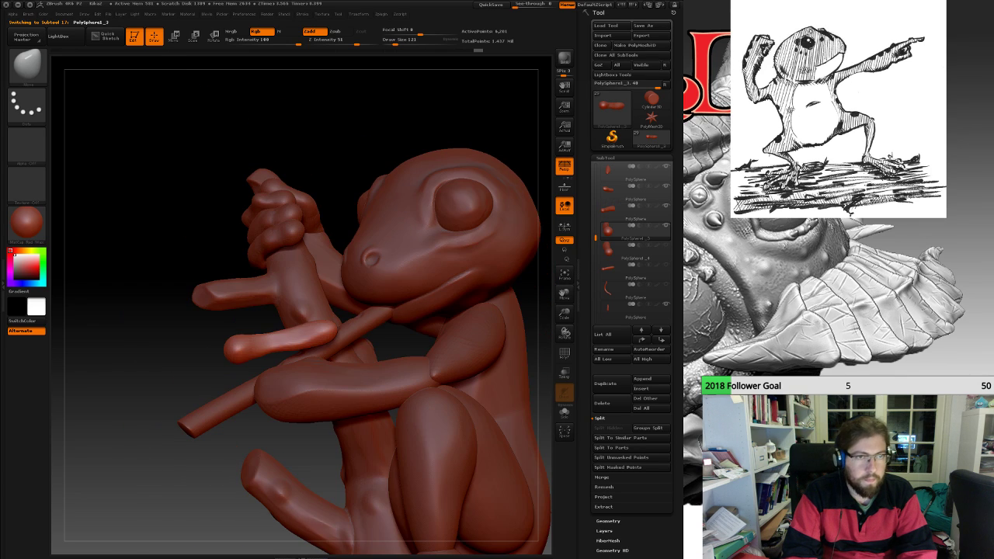
pyautogui.click(174, 36)
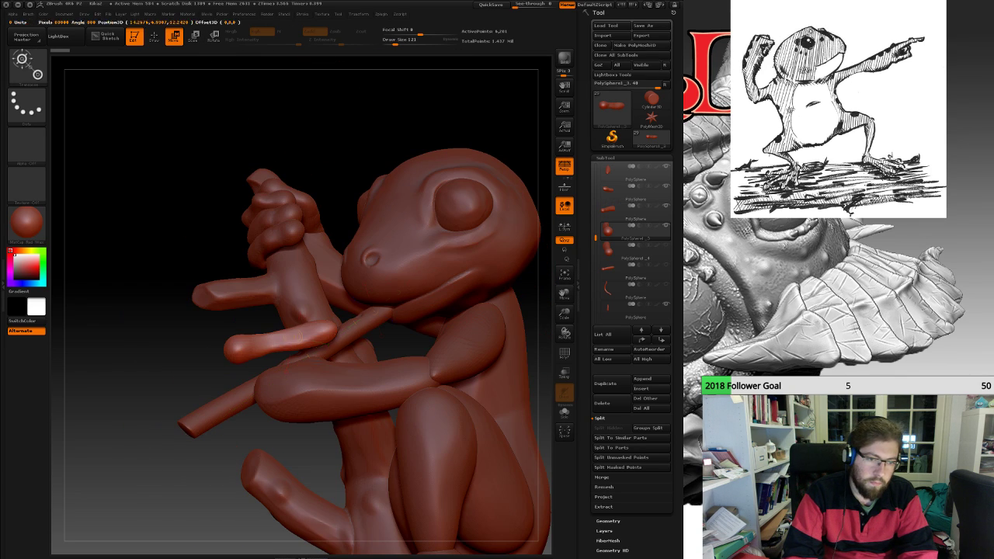
pyautogui.keyDown('shift'); pyautogui.moveTo(294, 337); pyautogui.dragTo(171, 337); pyautogui.keyUp('shift')
pyautogui.moveTo(233, 337)
pyautogui.mouseDown()
pyautogui.moveTo(182, 372)
pyautogui.moveTo(370, 381)
pyautogui.mouseUp()
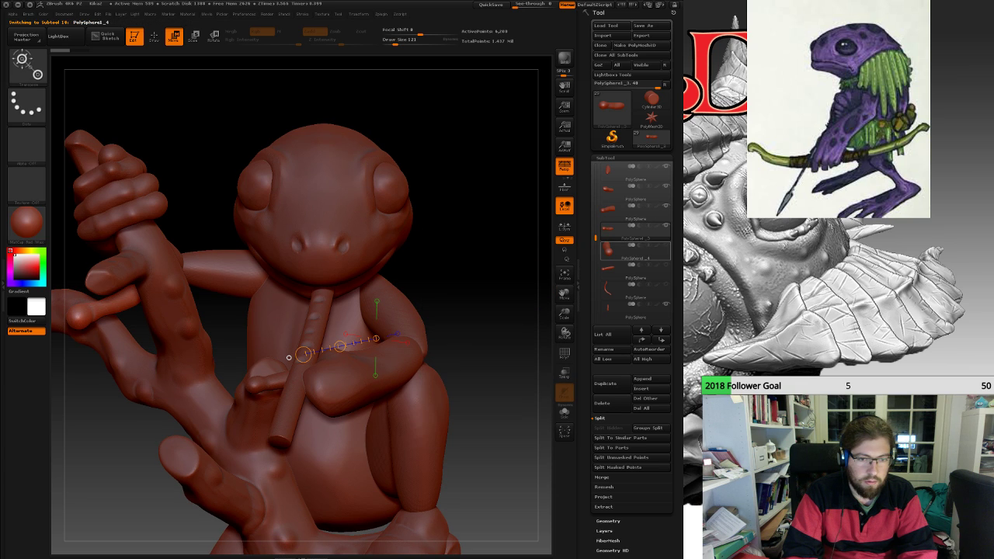
# Make the hidden finger PolySphere1_4 active, move it just beneath the first finger near the branch, and undo its last shift.
pyautogui.click(625, 250)
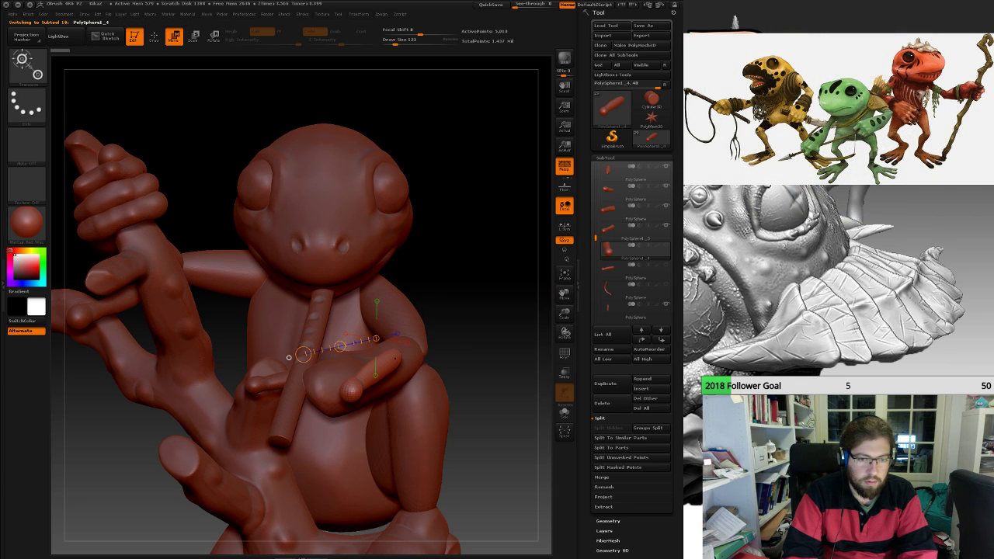
pyautogui.moveTo(396, 358); pyautogui.dragTo(74, 349)
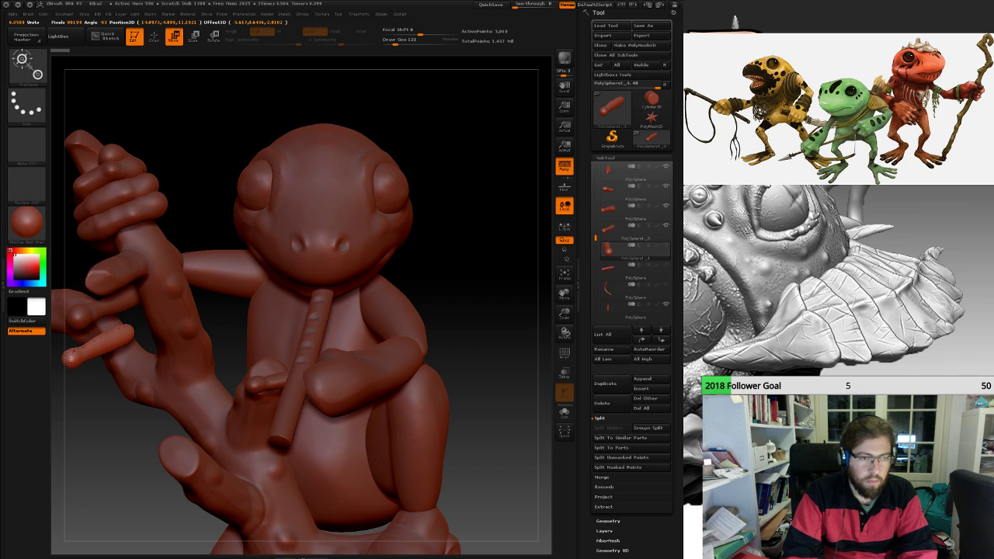
pyautogui.hotkey('ctrl', 'z')
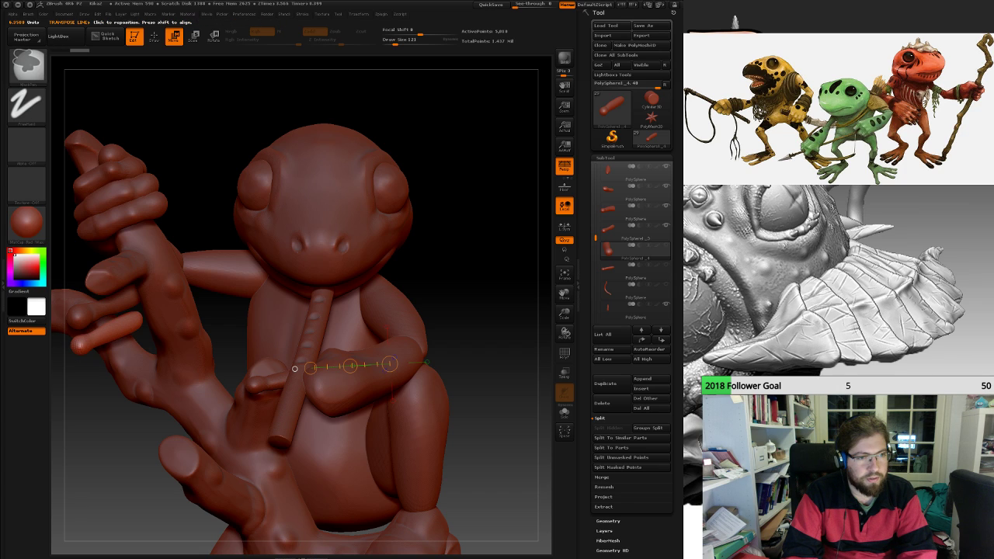
pyautogui.hotkey('ctrl', 'shift', 'z')
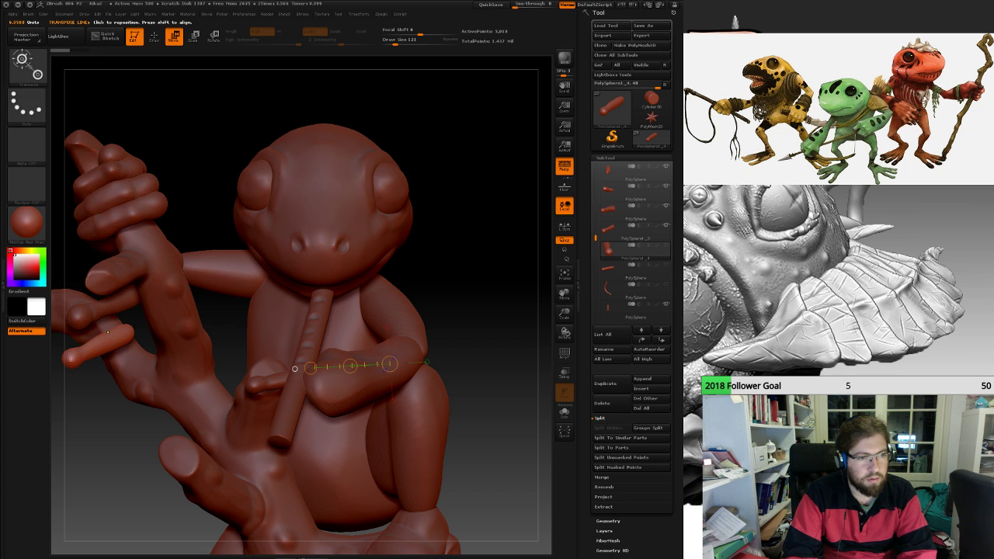
pyautogui.hotkey('ctrl', 'z')
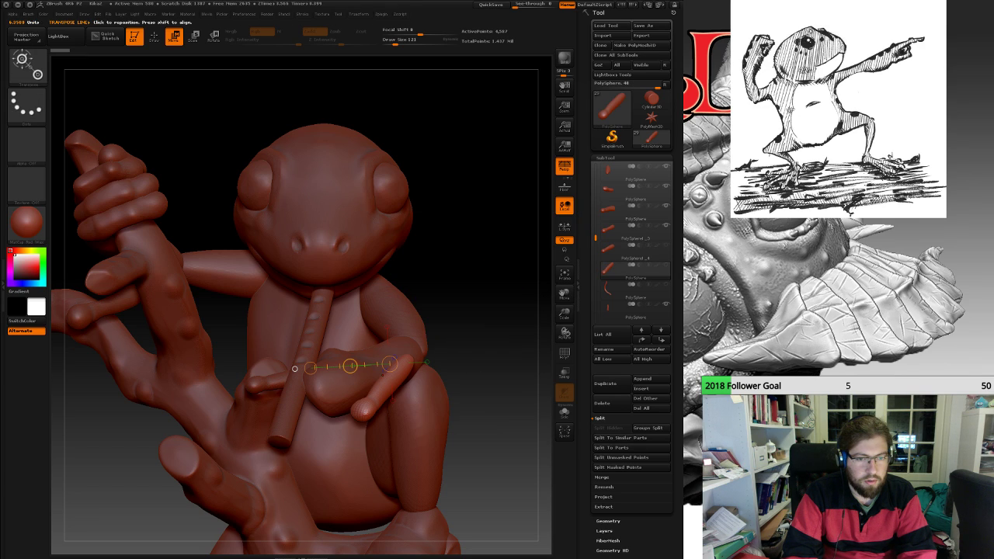
# Move the third finger down beneath the hand, hide it, and make the finger PolySphere1_3 active again.
pyautogui.moveTo(351, 365); pyautogui.dragTo(297, 448)
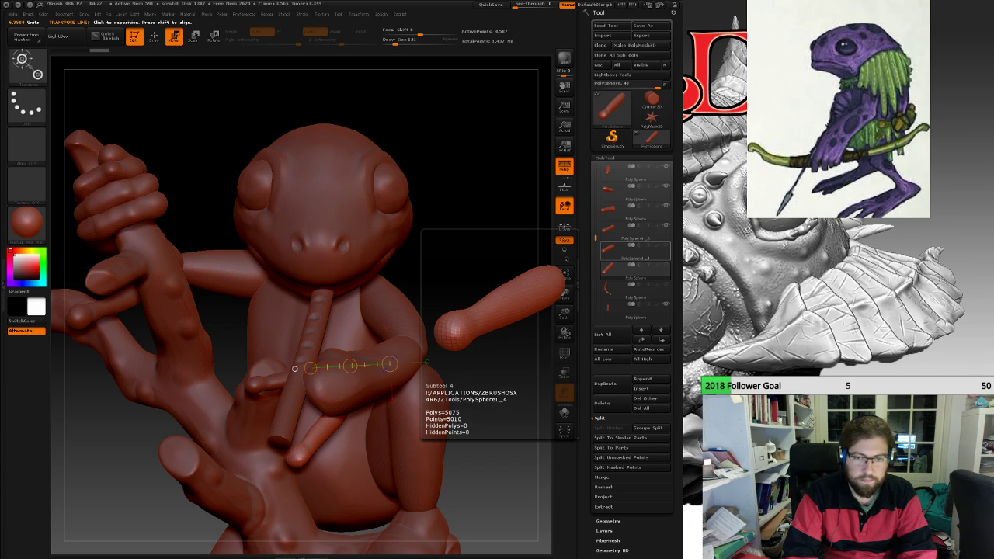
pyautogui.click(634, 251)
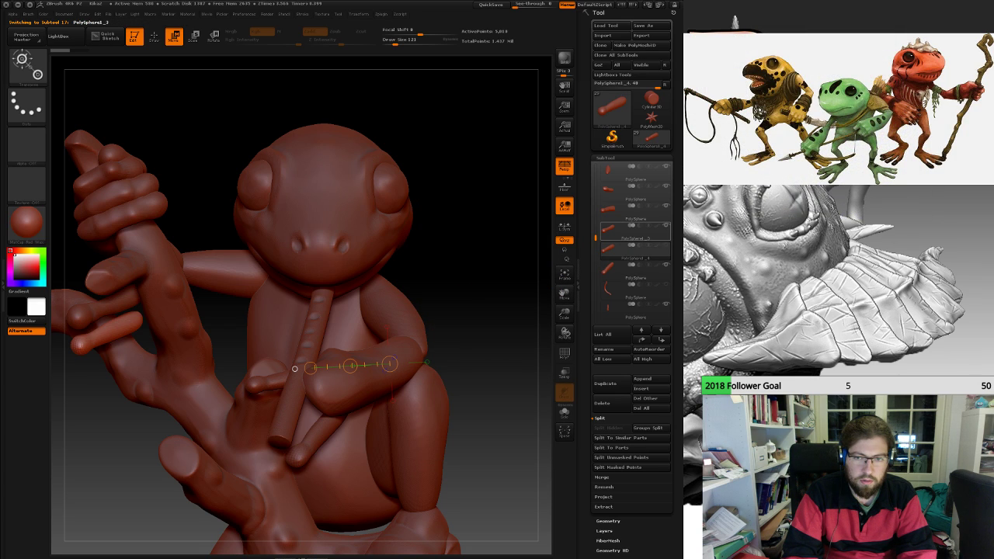
pyautogui.click(635, 251)
pyautogui.click(635, 232)
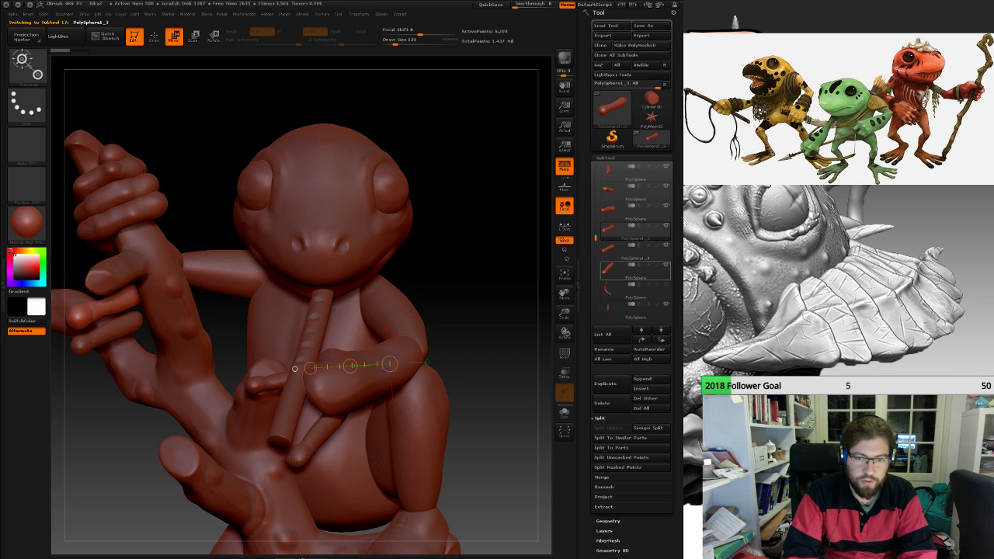
pyautogui.click(666, 266)
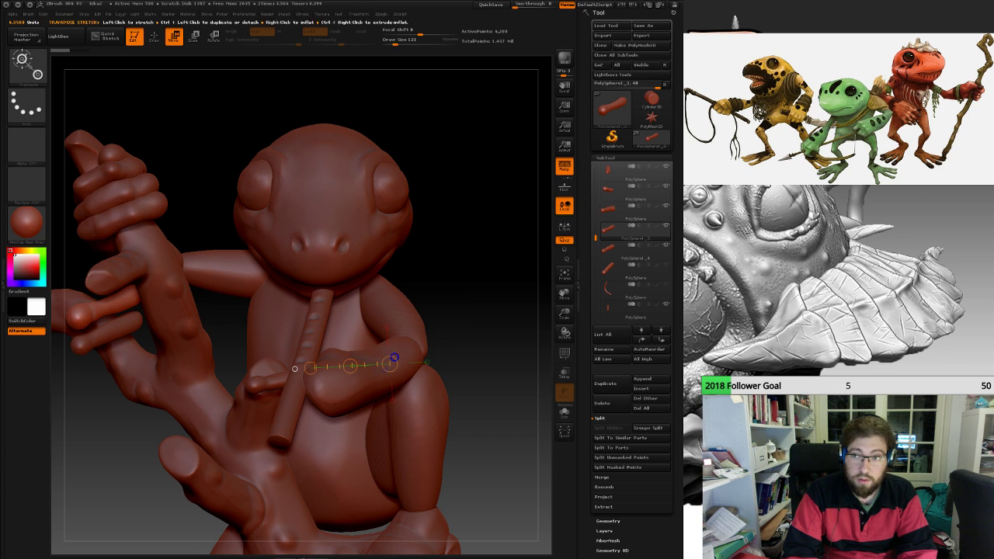
# Move the active finger across from the branch to the flute, and shift it outward in front of the hand.
pyautogui.moveTo(393, 358)
pyautogui.keyDown('ctrl'); pyautogui.mouseDown(button='right')
pyautogui.moveTo(393, 377)
pyautogui.moveTo(394, 317)
pyautogui.moveTo(522, 365)
pyautogui.moveTo(397, 385)
pyautogui.moveTo(458, 366)
pyautogui.moveTo(440, 346)
pyautogui.mouseUp(button='right'); pyautogui.keyUp('ctrl')
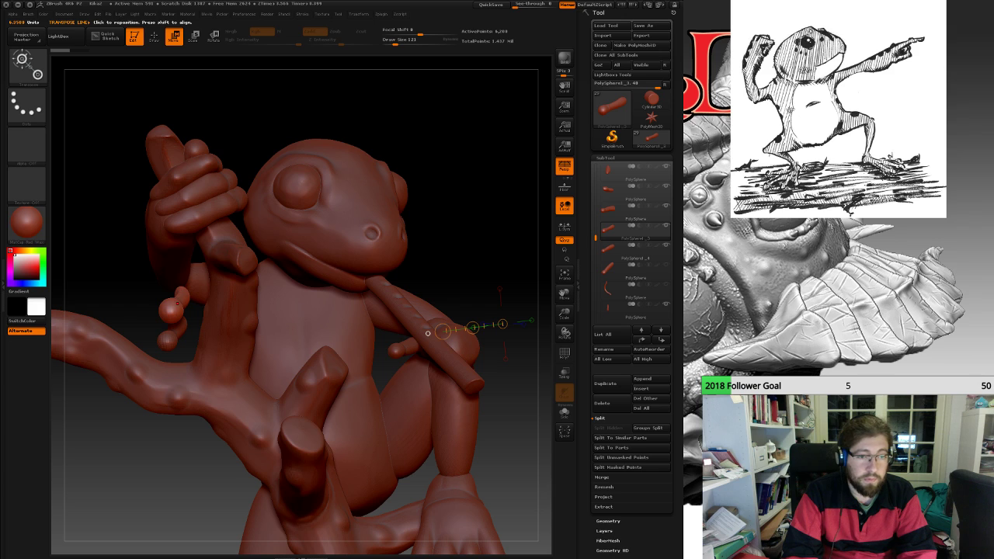
pyautogui.moveTo(177, 302); pyautogui.dragTo(378, 303)
pyautogui.moveTo(273, 302); pyautogui.dragTo(535, 333)
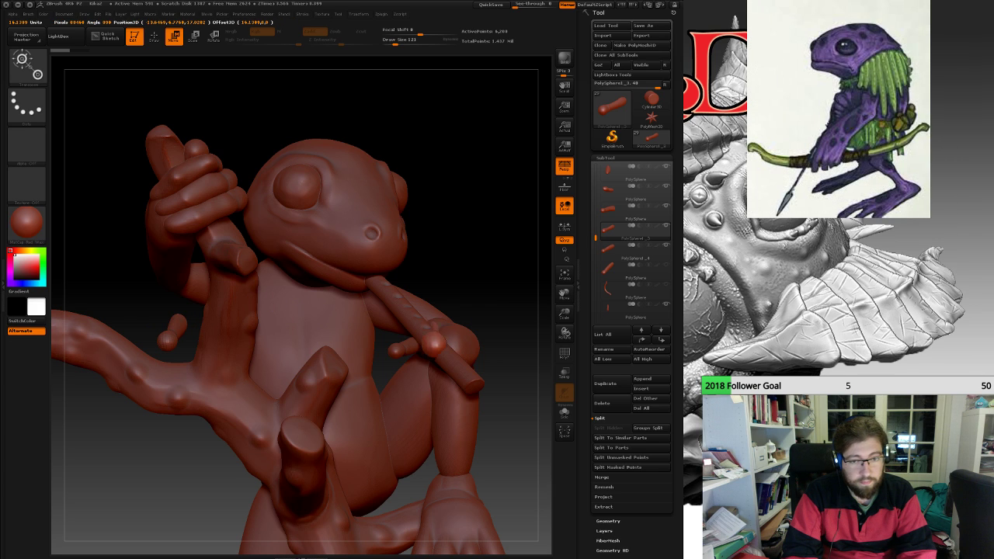
pyautogui.moveTo(342, 363)
pyautogui.mouseDown(button='right')
pyautogui.moveTo(196, 380)
pyautogui.moveTo(187, 509)
pyautogui.moveTo(327, 352)
pyautogui.mouseUp(button='right')
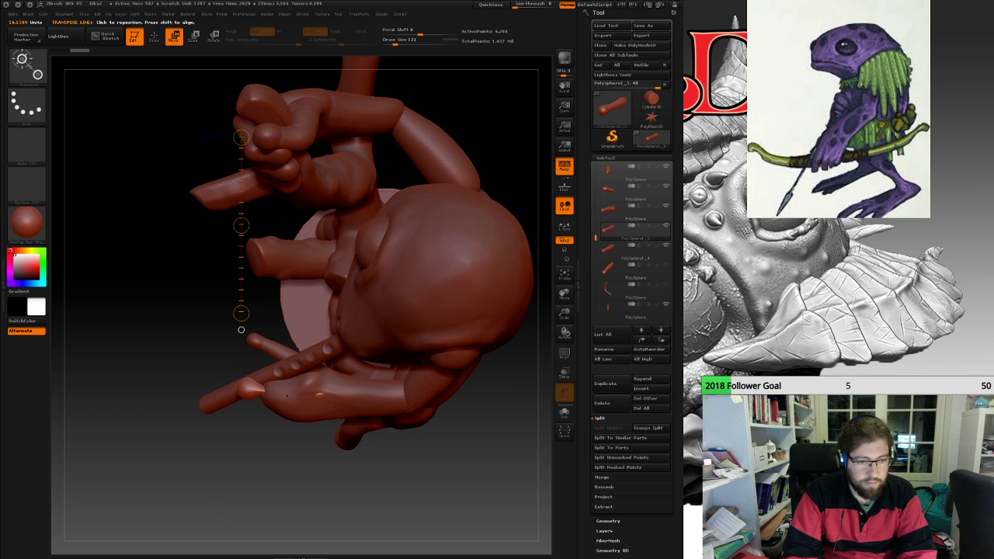
pyautogui.moveTo(292, 393); pyautogui.dragTo(133, 394)
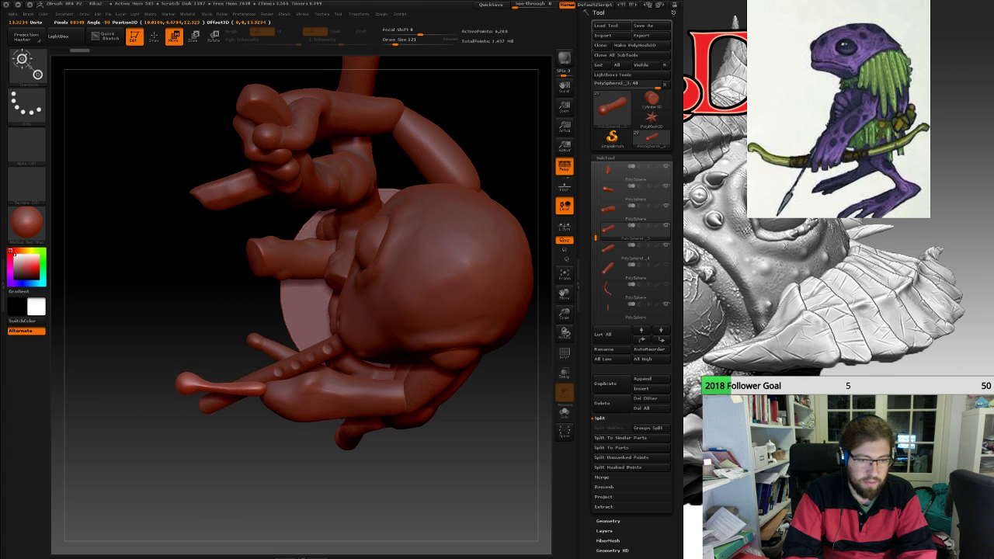
pyautogui.moveTo(224, 389); pyautogui.dragTo(227, 392)
# Rotate the finger and move it so that it lies along the outer side of the flute at the hand.
pyautogui.moveTo(226, 393); pyautogui.dragTo(273, 293, button='right')
pyautogui.moveTo(158, 338); pyautogui.dragTo(262, 362, button='right')
pyautogui.keyDown('ctrl'); pyautogui.moveTo(263, 362); pyautogui.dragTo(385, 378, button='right'); pyautogui.keyUp('ctrl')
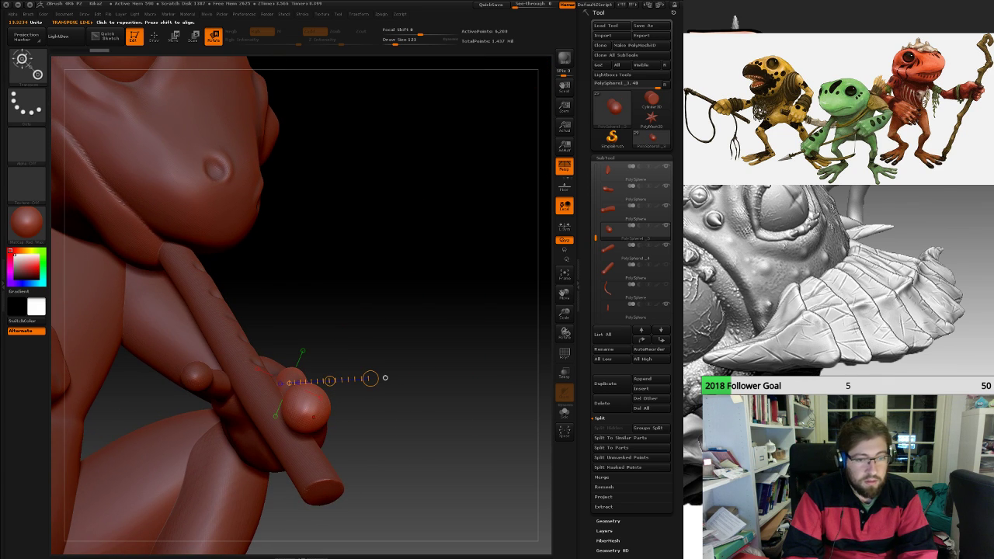
pyautogui.moveTo(314, 417); pyautogui.dragTo(286, 376, button='right')
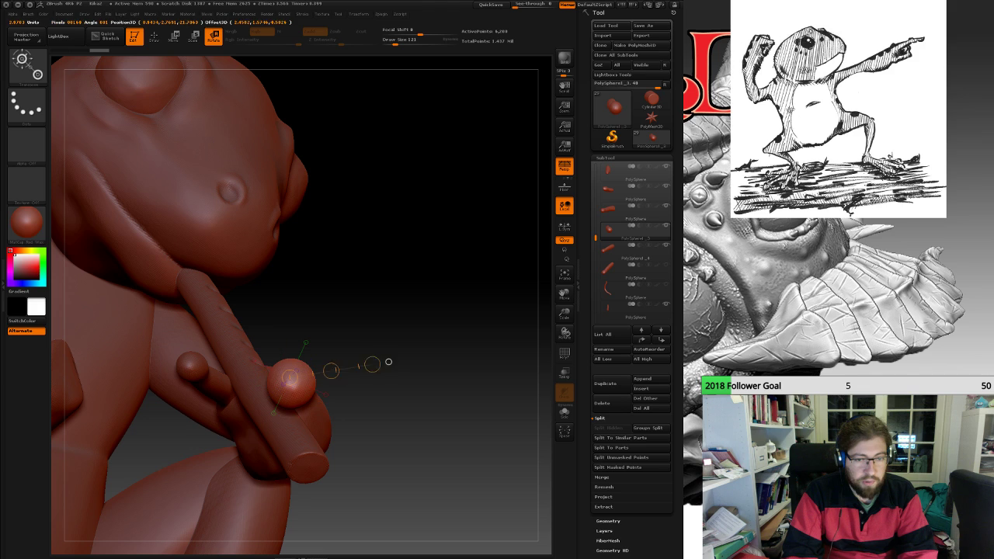
pyautogui.moveTo(388, 361); pyautogui.dragTo(429, 354)
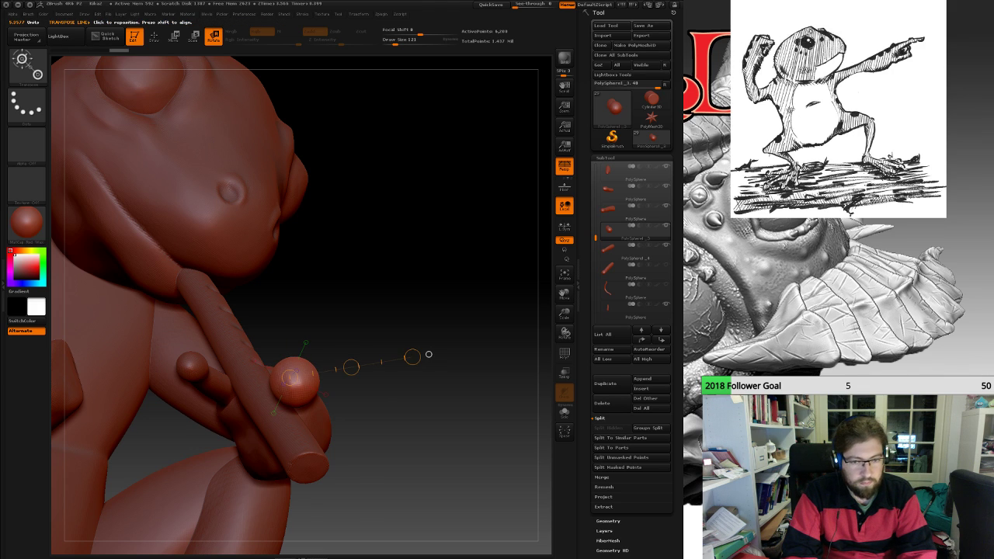
pyautogui.moveTo(428, 352); pyautogui.dragTo(459, 431, button='right')
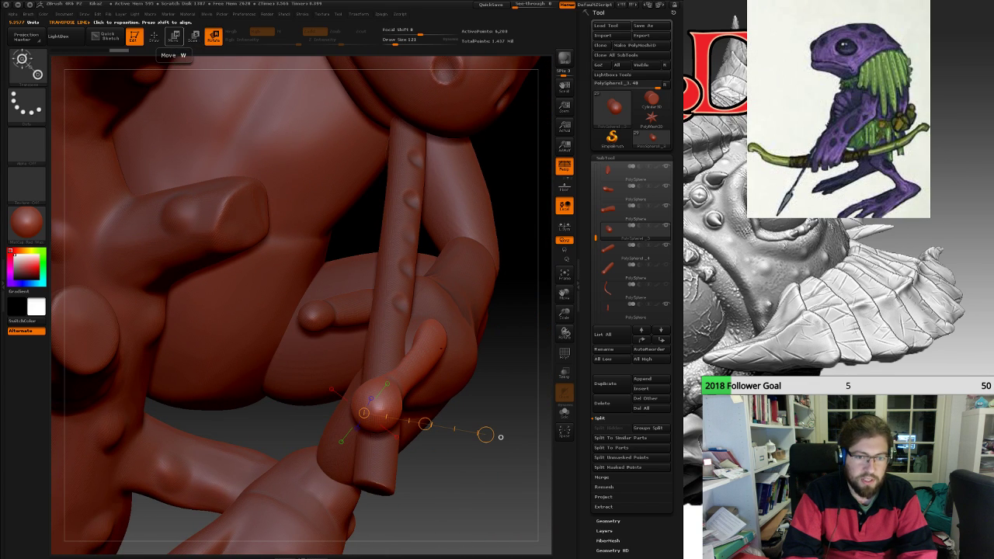
pyautogui.moveTo(418, 362); pyautogui.dragTo(324, 358)
pyautogui.moveTo(341, 411); pyautogui.dragTo(408, 407, button='right')
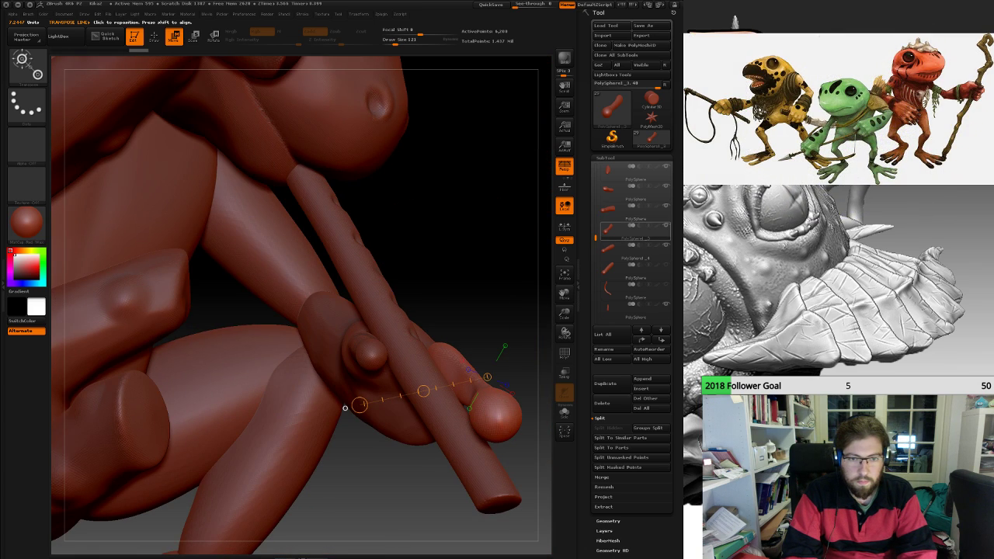
# Make the finger on the inner side of the flute active and mask the part where it meets the hand.
pyautogui.click(635, 211)
pyautogui.moveTo(458, 194); pyautogui.dragTo(497, 283, button='right')
pyautogui.moveTo(377, 530); pyautogui.dragTo(383, 533)
pyautogui.click(154, 36)
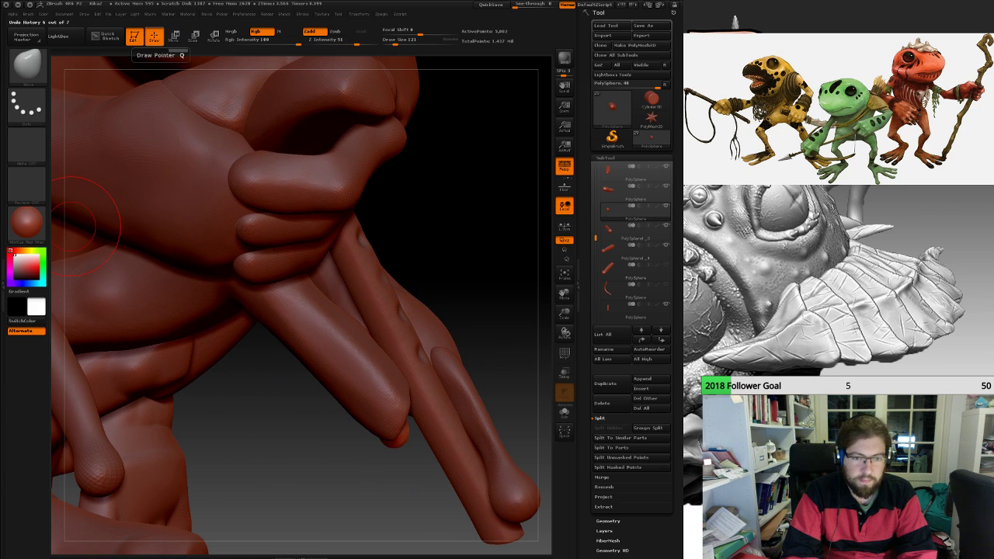
pyautogui.moveTo(408, 346); pyautogui.dragTo(371, 326, button='right')
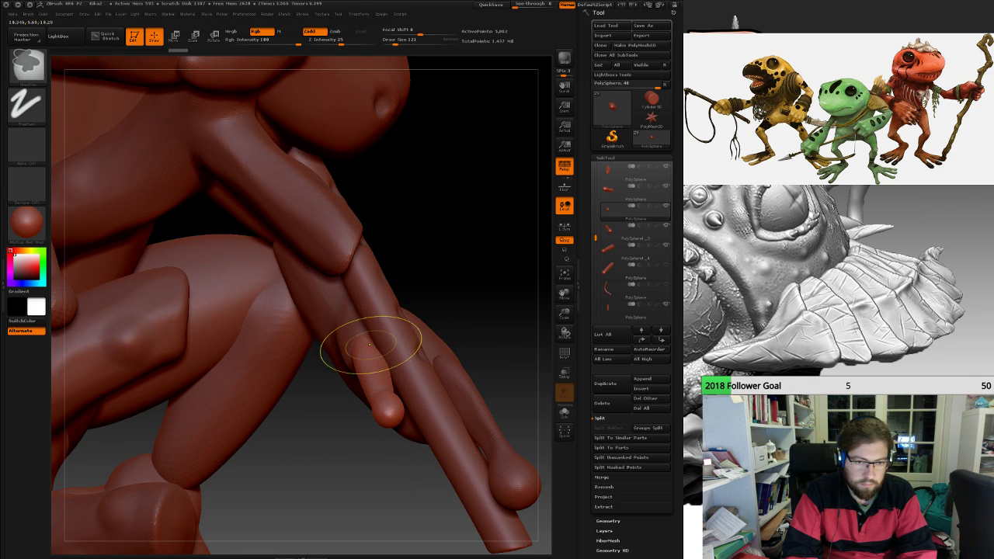
pyautogui.moveTo(370, 346)
pyautogui.keyDown('ctrl'); pyautogui.mouseDown()
pyautogui.moveTo(363, 342)
pyautogui.moveTo(379, 365)
pyautogui.mouseUp(); pyautogui.keyUp('ctrl')
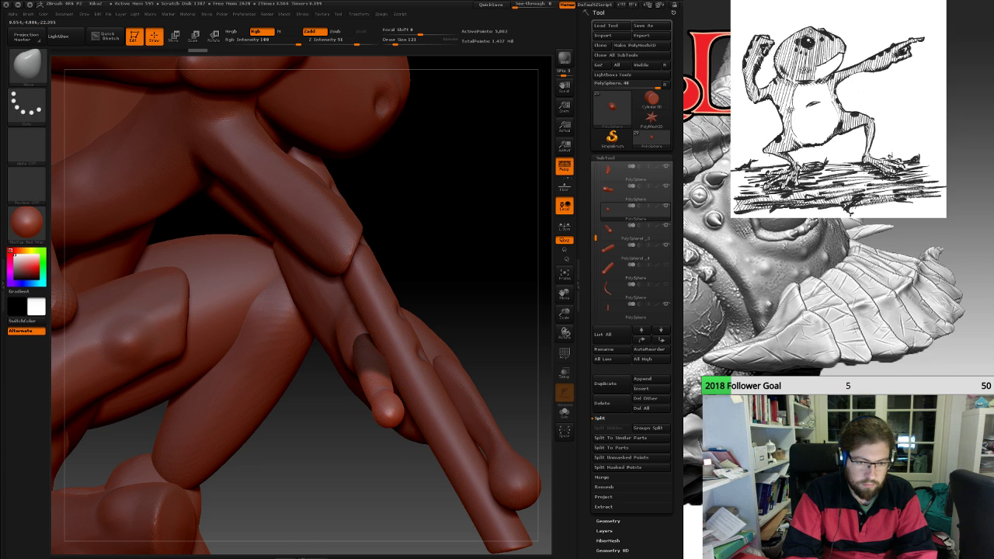
# Turn on ghosted transparency for the surrounding parts and soften the mask on the inner finger.
pyautogui.moveTo(390, 354)
pyautogui.mouseDown(button='right')
pyautogui.moveTo(423, 392)
pyautogui.moveTo(342, 410)
pyautogui.mouseUp(button='right')
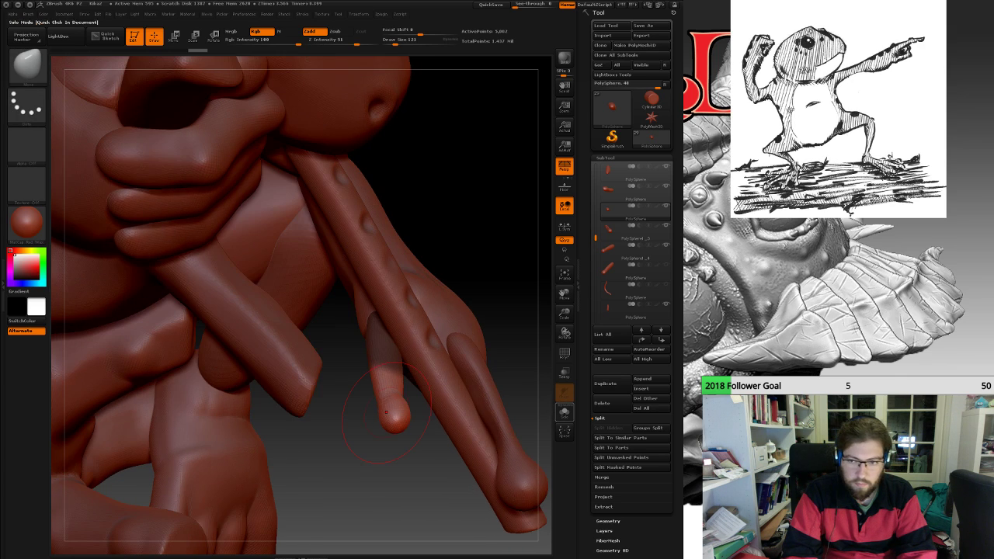
pyautogui.click(564, 374)
pyautogui.press('space')
pyautogui.moveTo(395, 406); pyautogui.dragTo(400, 406)
pyautogui.keyDown('ctrl'); pyautogui.click(385, 331); pyautogui.keyUp('ctrl')
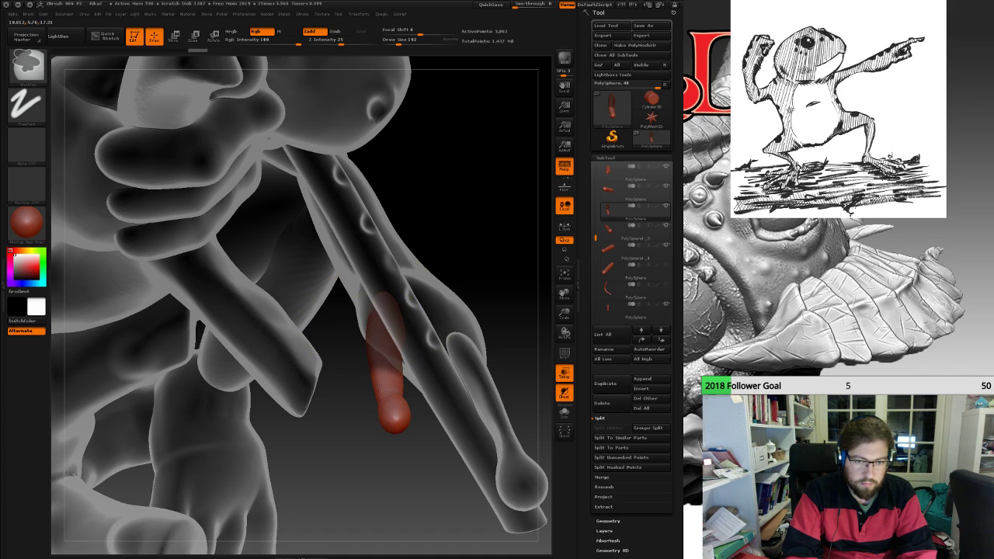
# Set the draw size to 227 and undo the last change to the inner finger.
pyautogui.press('space')
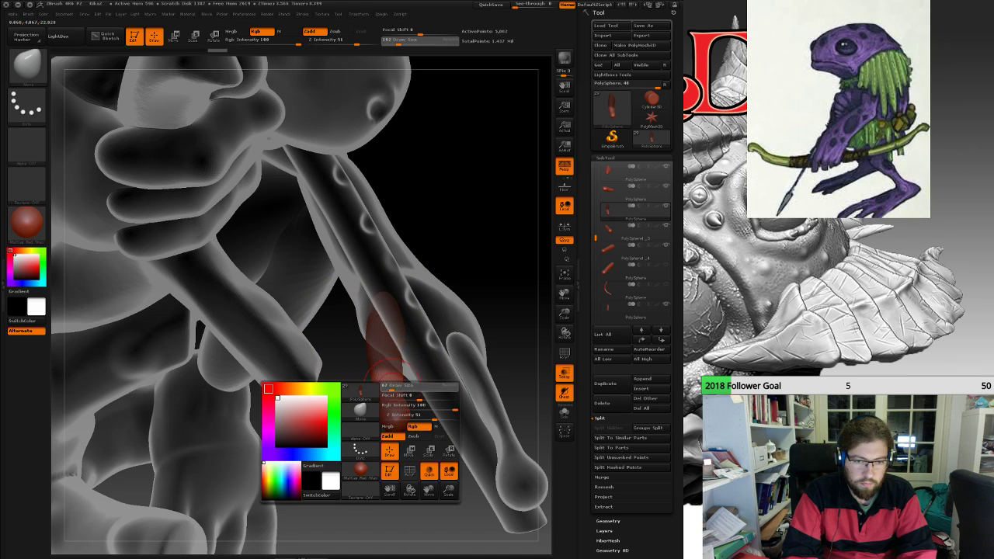
pyautogui.press('shift')
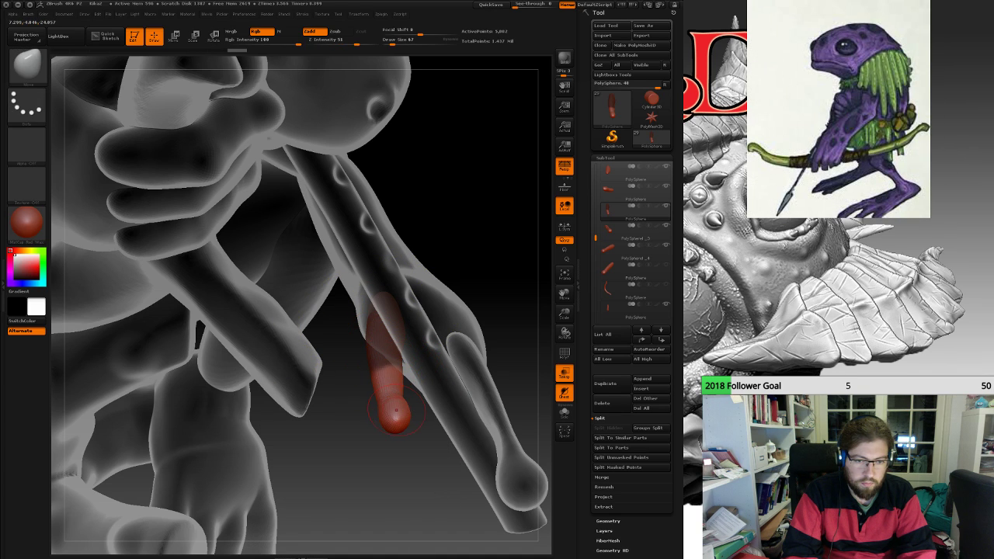
pyautogui.press('space')
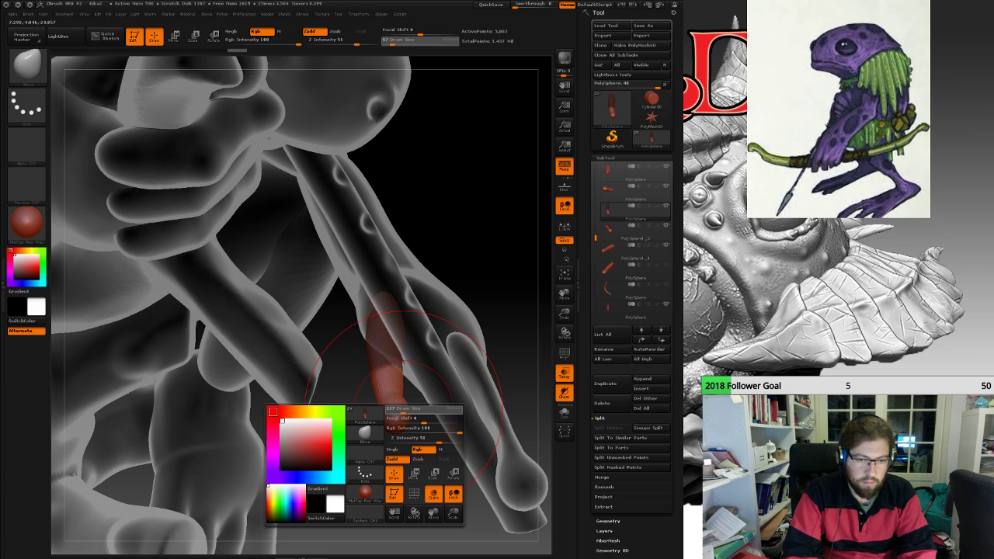
pyautogui.moveTo(404, 410); pyautogui.dragTo(441, 401)
pyautogui.hotkey('ctrl', 'z')
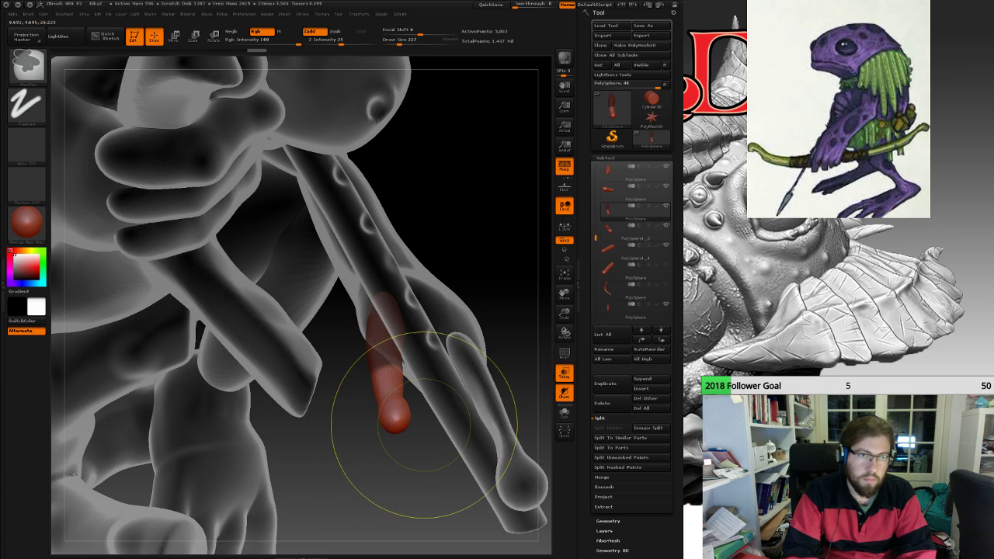
# Bend the unmasked end of the inner finger toward the flute with Rotate and refine its angle around the shaft.
pyautogui.click(214, 37)
pyautogui.moveTo(387, 365)
pyautogui.mouseDown()
pyautogui.moveTo(386, 414)
pyautogui.moveTo(399, 435)
pyautogui.mouseUp()
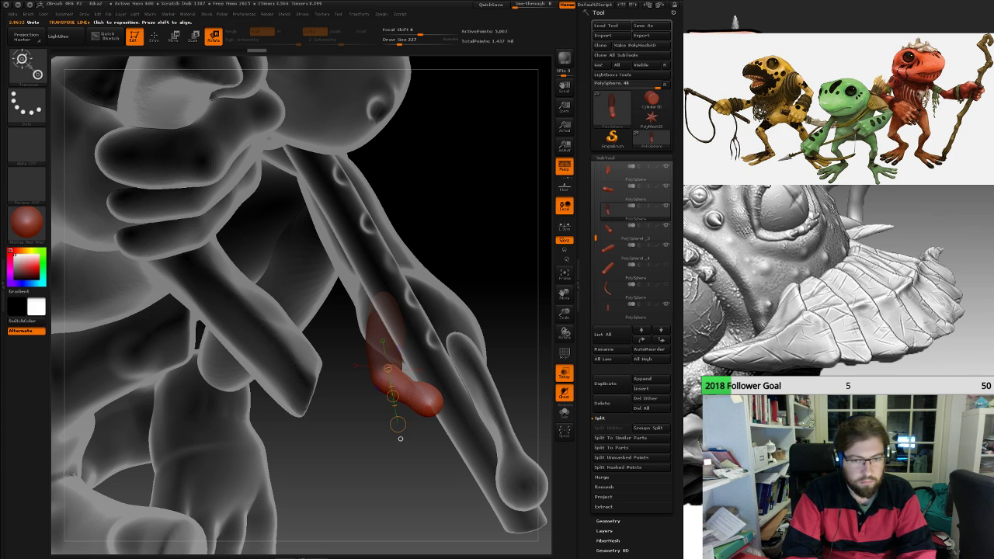
pyautogui.moveTo(399, 438); pyautogui.dragTo(396, 439, button='right')
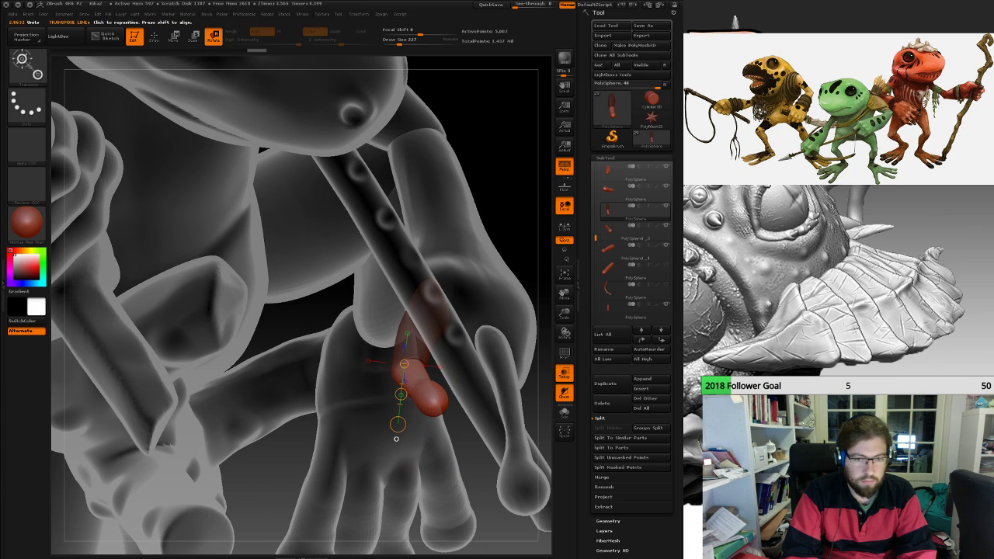
pyautogui.keyDown('ctrl'); pyautogui.moveTo(396, 439); pyautogui.dragTo(428, 413); pyautogui.keyUp('ctrl')
pyautogui.moveTo(428, 412); pyautogui.dragTo(415, 403, button='right')
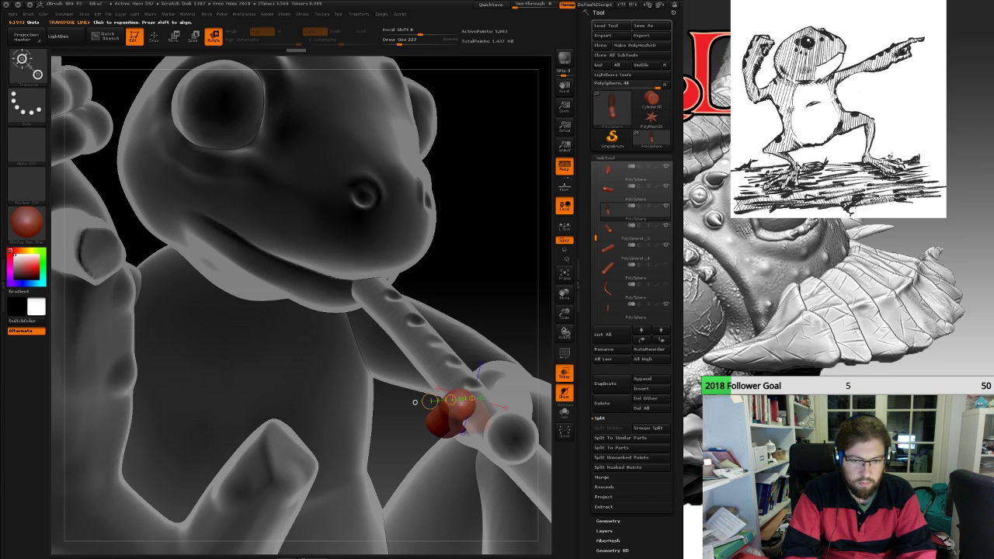
pyautogui.moveTo(414, 401); pyautogui.dragTo(377, 426)
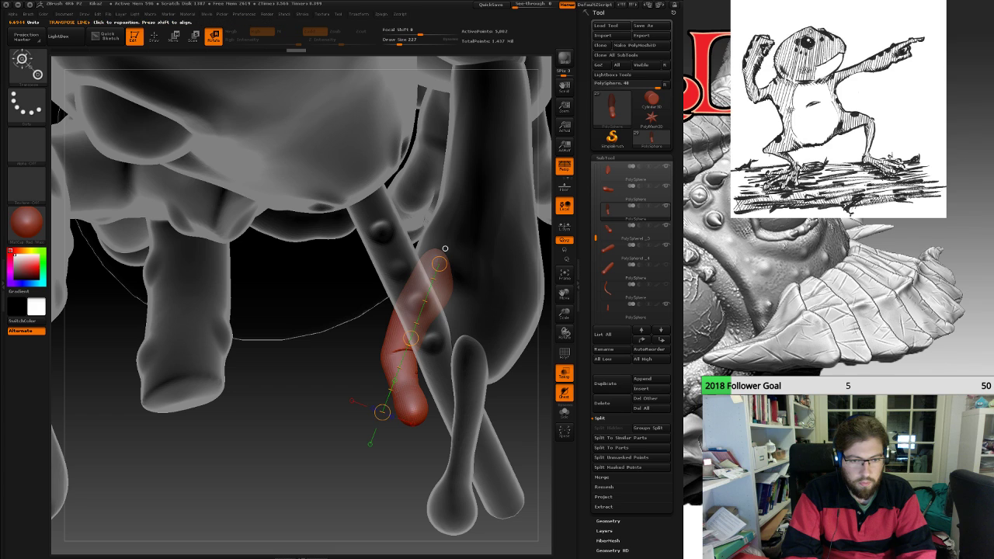
pyautogui.moveTo(382, 412); pyautogui.dragTo(240, 339)
# Make the outer finger PolySphere1_3 active and move it in against the palm beside the flute.
pyautogui.keyDown('alt'); pyautogui.click(307, 345); pyautogui.keyUp('alt')
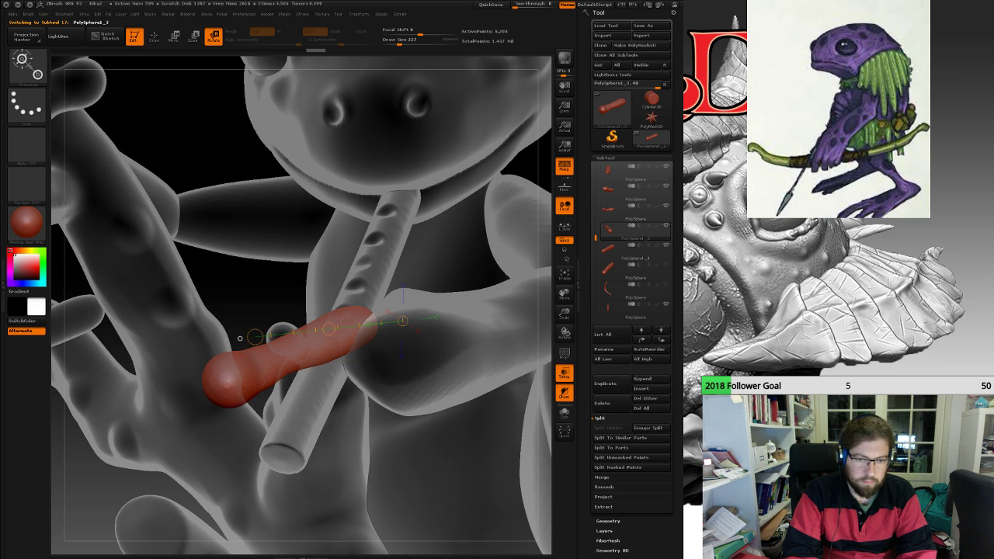
pyautogui.moveTo(264, 303); pyautogui.dragTo(295, 365)
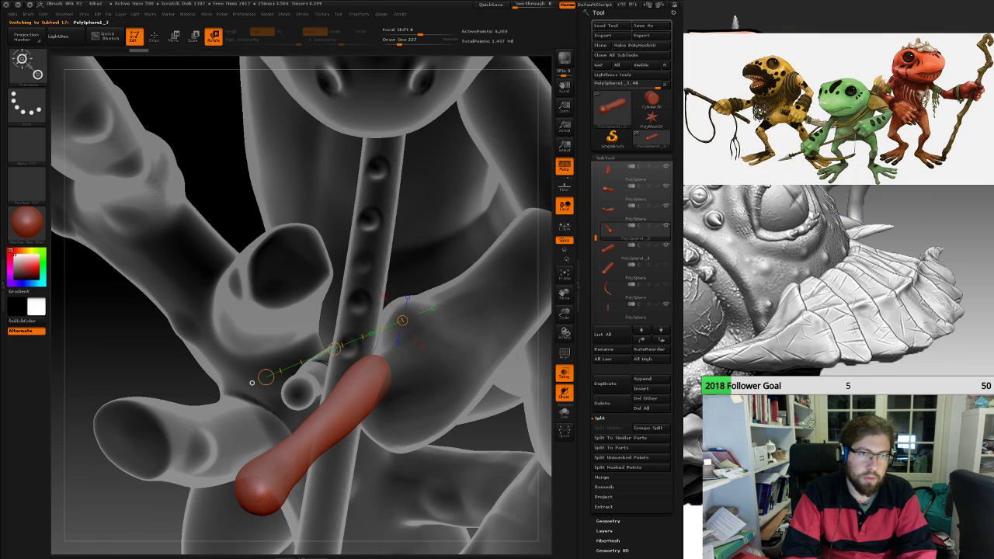
pyautogui.press('w')
pyautogui.moveTo(335, 422); pyautogui.dragTo(417, 339)
pyautogui.moveTo(375, 380); pyautogui.dragTo(396, 352)
pyautogui.moveTo(256, 415); pyautogui.dragTo(346, 416)
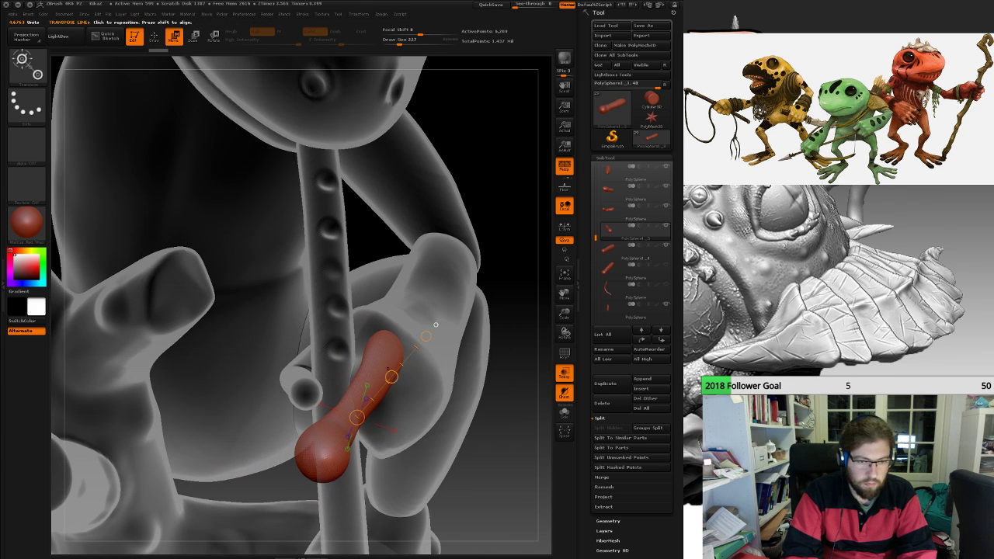
pyautogui.moveTo(435, 325); pyautogui.dragTo(520, 324)
pyautogui.moveTo(416, 373); pyautogui.dragTo(406, 384)
pyautogui.moveTo(442, 327); pyautogui.dragTo(470, 210)
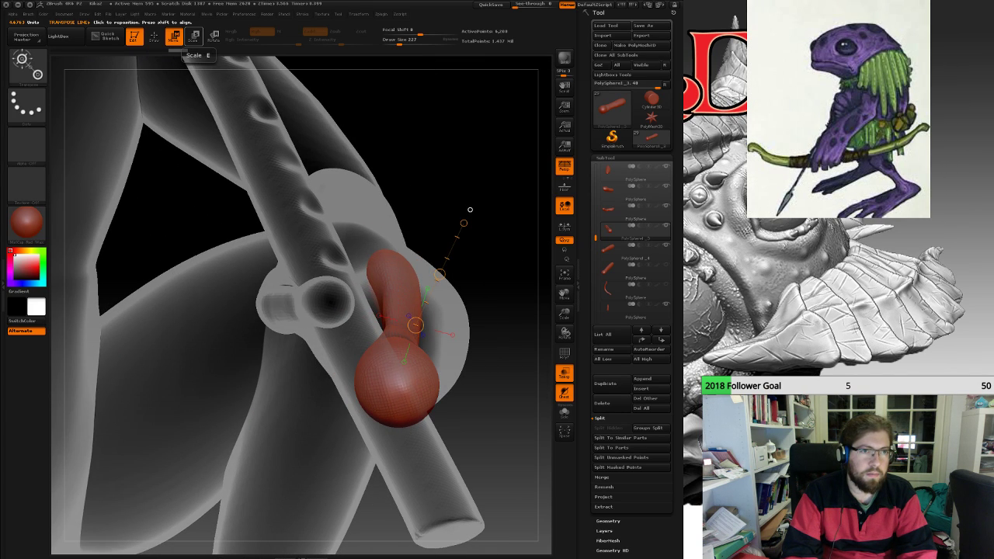
# Rotate the outer finger so that it extends from the palm across the front of the flute.
pyautogui.click(154, 36)
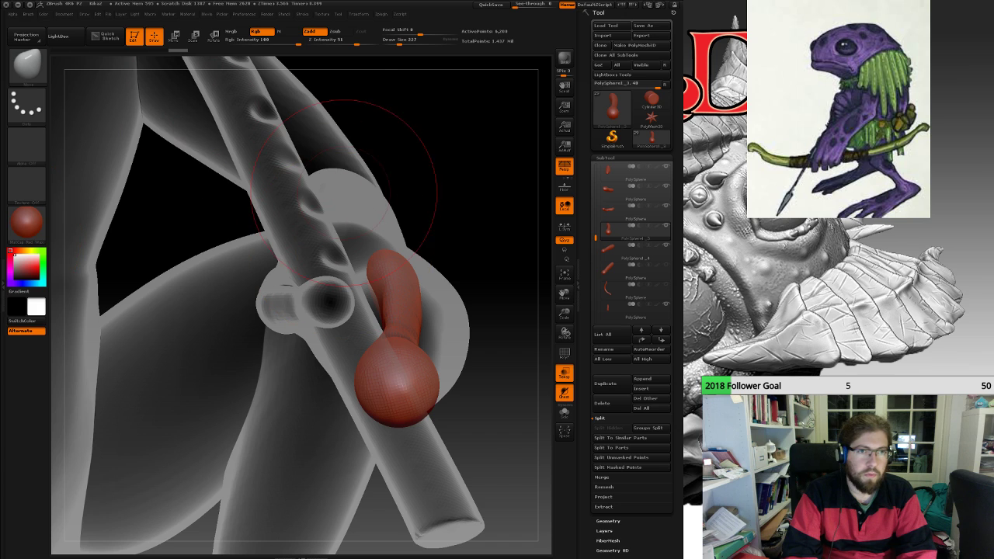
pyautogui.click(214, 36)
pyautogui.moveTo(501, 202); pyautogui.dragTo(494, 314)
pyautogui.moveTo(401, 242)
pyautogui.mouseDown()
pyautogui.moveTo(361, 498)
pyautogui.moveTo(312, 488)
pyautogui.mouseUp()
pyautogui.moveTo(308, 536); pyautogui.dragTo(326, 447)
# Mask the base half of the outer finger, leaving its round tip free.
pyautogui.press('q')
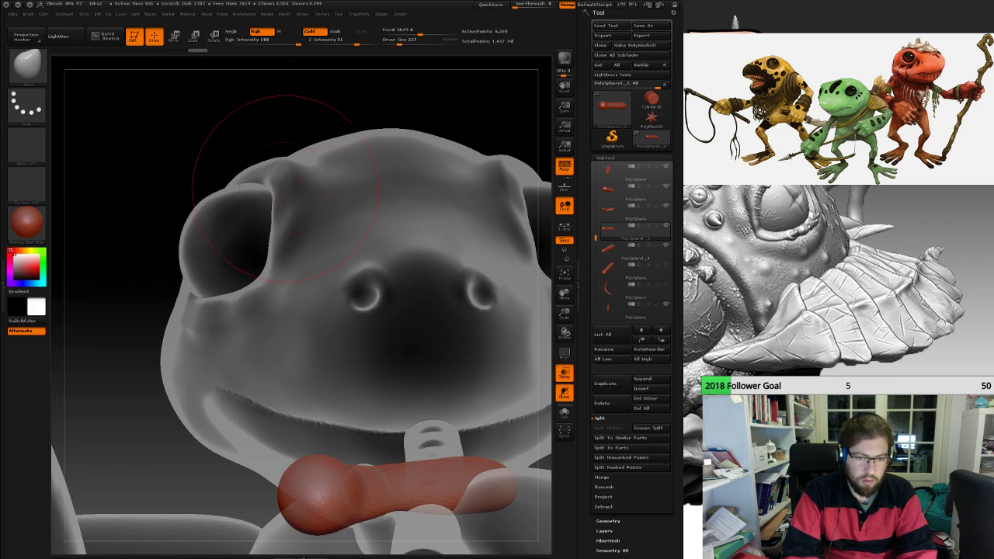
pyautogui.moveTo(273, 177); pyautogui.dragTo(293, 267)
pyautogui.keyDown('ctrl'); pyautogui.moveTo(433, 317); pyautogui.dragTo(432, 324); pyautogui.keyUp('ctrl')
pyautogui.keyDown('ctrl'); pyautogui.moveTo(400, 373); pyautogui.dragTo(379, 394); pyautogui.keyUp('ctrl')
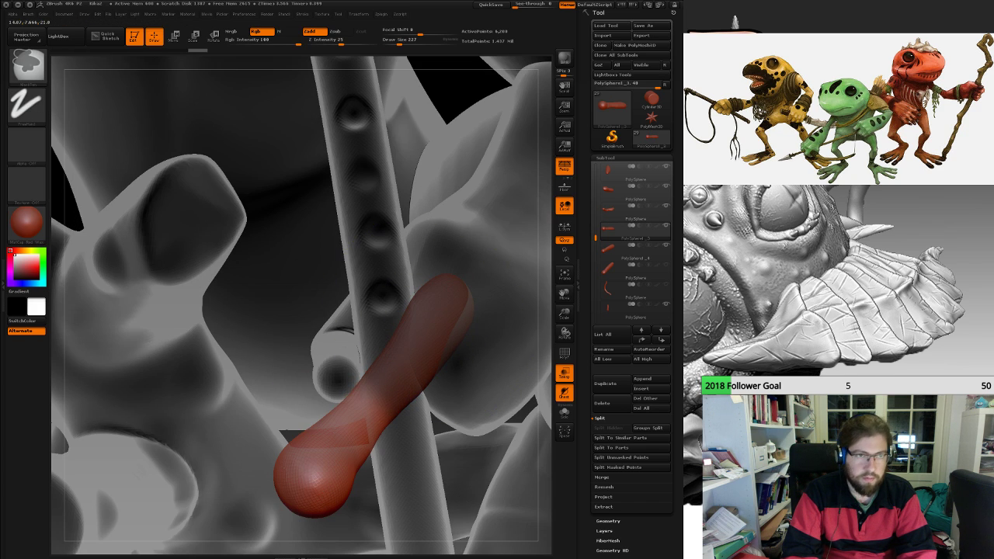
# Bend the free tip of the outer finger down around the flute and shift it closer to the shaft.
pyautogui.moveTo(260, 404)
pyautogui.mouseDown()
pyautogui.moveTo(268, 287)
pyautogui.moveTo(342, 233)
pyautogui.moveTo(394, 213)
pyautogui.mouseUp()
pyautogui.click(213, 37)
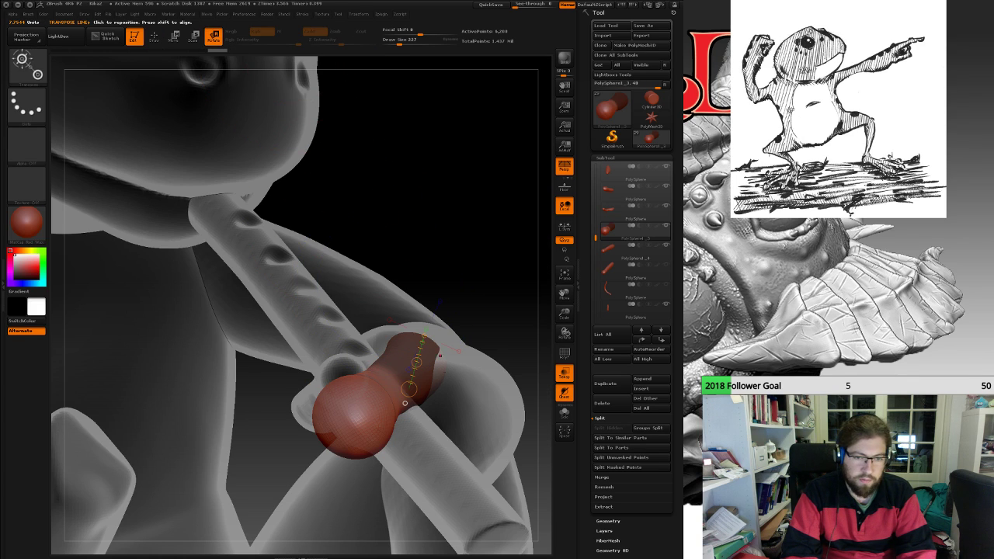
pyautogui.moveTo(434, 179); pyautogui.dragTo(206, 152)
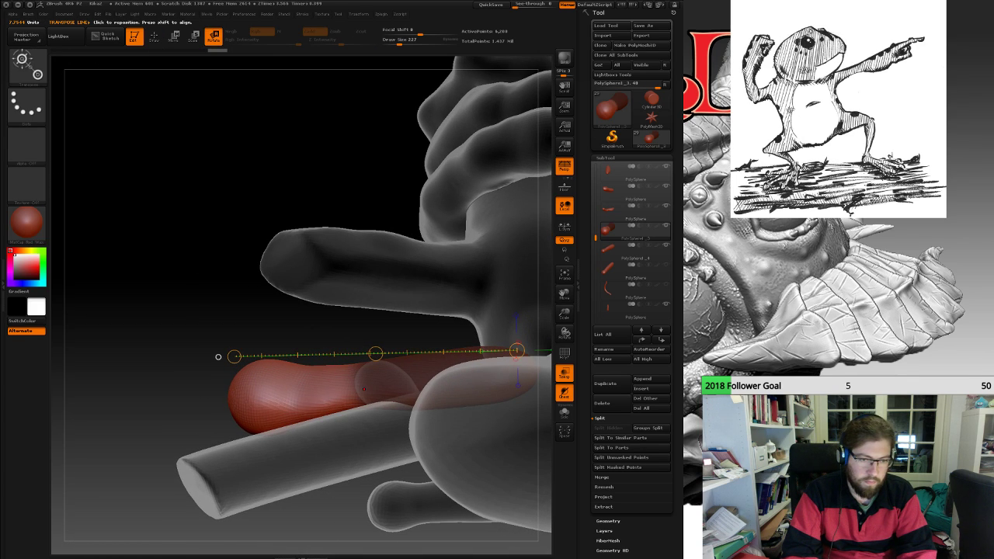
pyautogui.moveTo(364, 389)
pyautogui.mouseDown()
pyautogui.moveTo(250, 390)
pyautogui.moveTo(294, 497)
pyautogui.moveTo(307, 505)
pyautogui.moveTo(295, 498)
pyautogui.mouseUp()
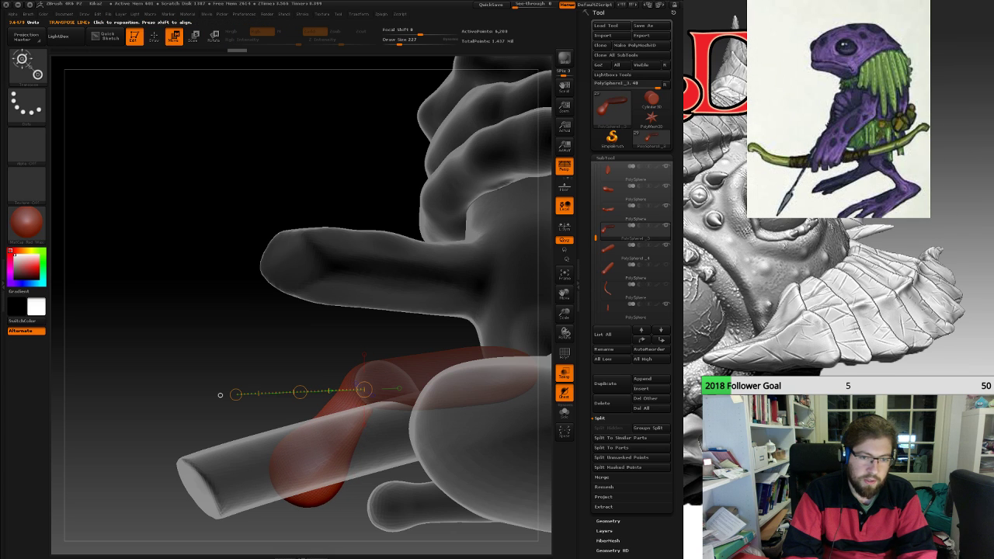
pyautogui.moveTo(309, 475); pyautogui.dragTo(300, 472)
pyautogui.moveTo(220, 395); pyautogui.dragTo(357, 303)
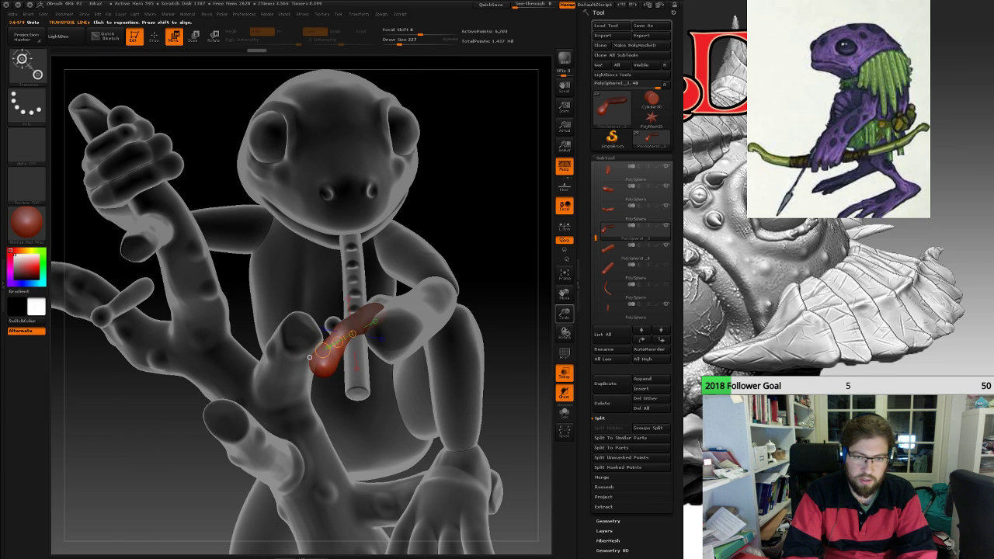
# Make the spare finger PolySphere1_4 at the branch active and move it across to the hand on the flute.
pyautogui.keyDown('alt'); pyautogui.click(134, 291); pyautogui.keyUp('alt')
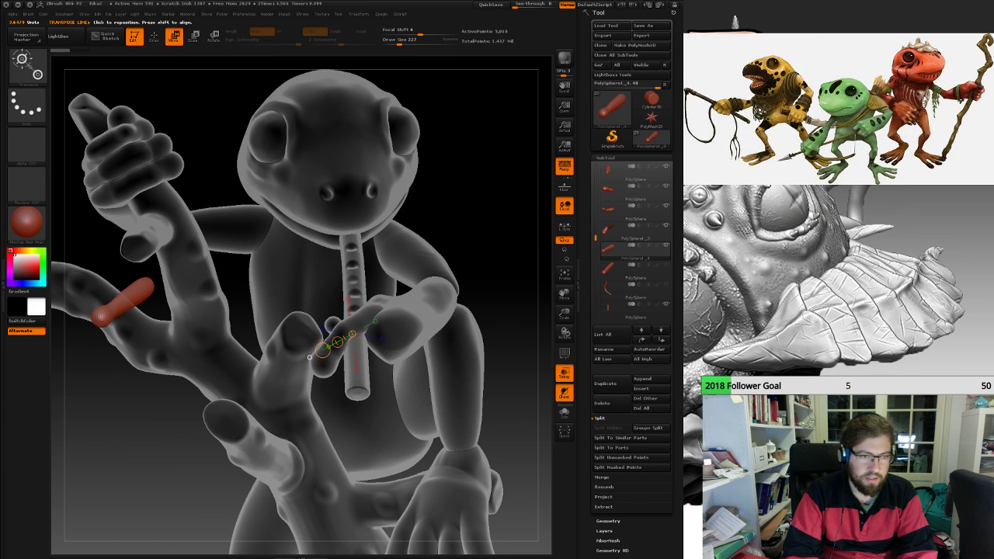
pyautogui.moveTo(497, 272); pyautogui.dragTo(532, 272)
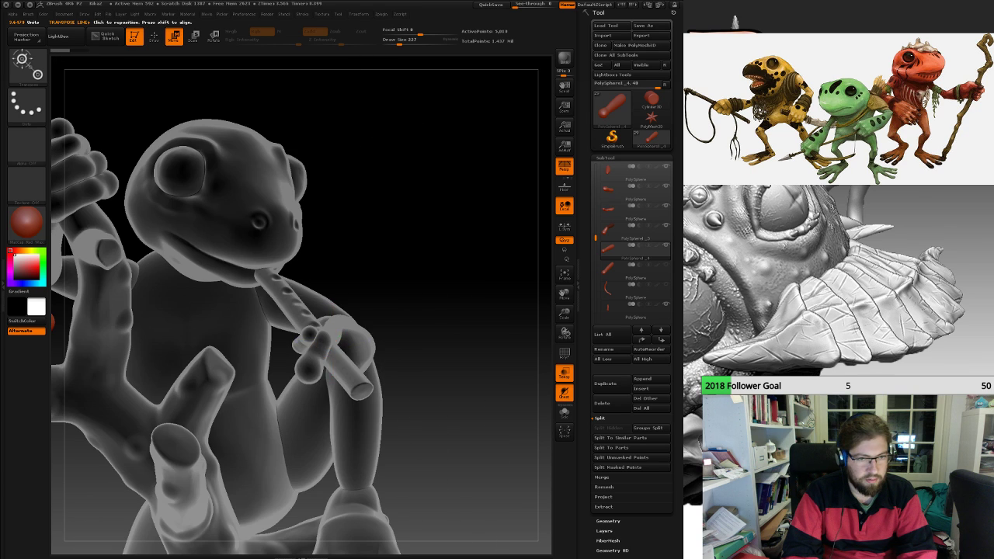
pyautogui.keyDown('alt'); pyautogui.moveTo(404, 271); pyautogui.dragTo(512, 233); pyautogui.keyUp('alt')
pyautogui.moveTo(466, 355); pyautogui.dragTo(464, 419)
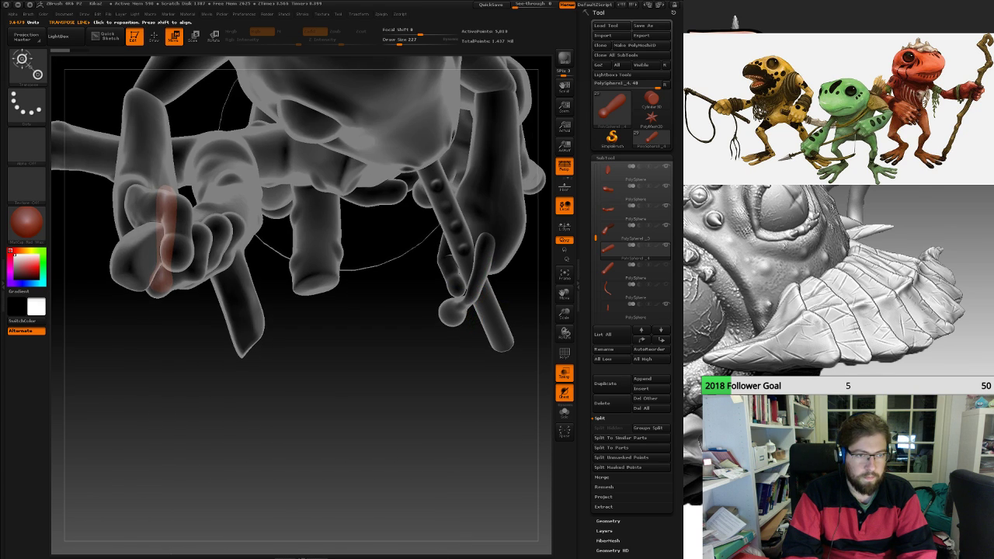
pyautogui.keyDown('alt'); pyautogui.moveTo(465, 355); pyautogui.dragTo(446, 339); pyautogui.keyUp('alt')
pyautogui.moveTo(147, 212)
pyautogui.mouseDown()
pyautogui.moveTo(361, 224)
pyautogui.moveTo(375, 212)
pyautogui.mouseUp()
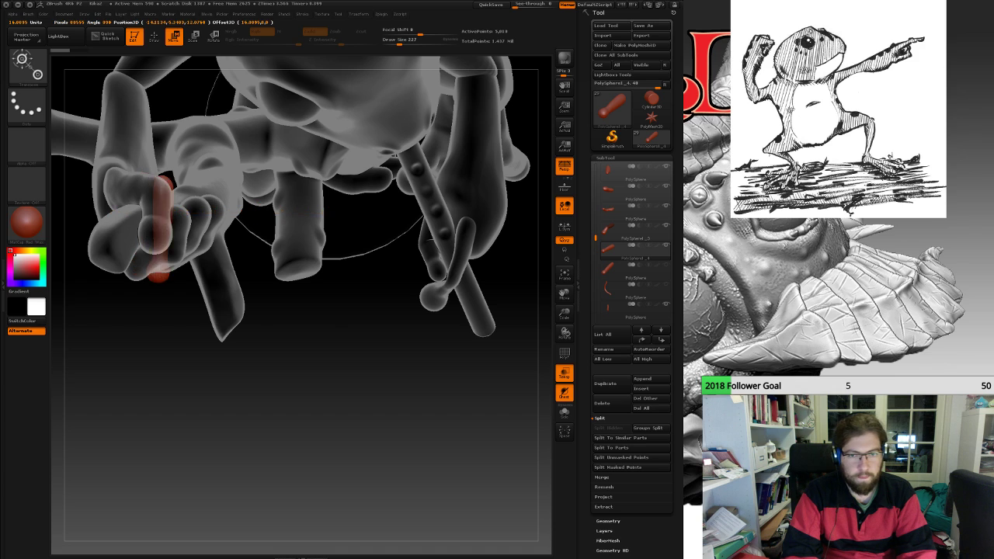
pyautogui.moveTo(323, 161); pyautogui.dragTo(345, 151)
pyautogui.moveTo(373, 434); pyautogui.dragTo(241, 330)
pyautogui.keyDown('alt'); pyautogui.moveTo(155, 311); pyautogui.dragTo(497, 350); pyautogui.keyUp('alt')
pyautogui.moveTo(519, 239); pyautogui.dragTo(357, 276)
pyautogui.moveTo(427, 281); pyautogui.dragTo(525, 256)
# Rotate and move the added finger so that it lies across the flute next to the outer finger.
pyautogui.moveTo(254, 316); pyautogui.dragTo(258, 324)
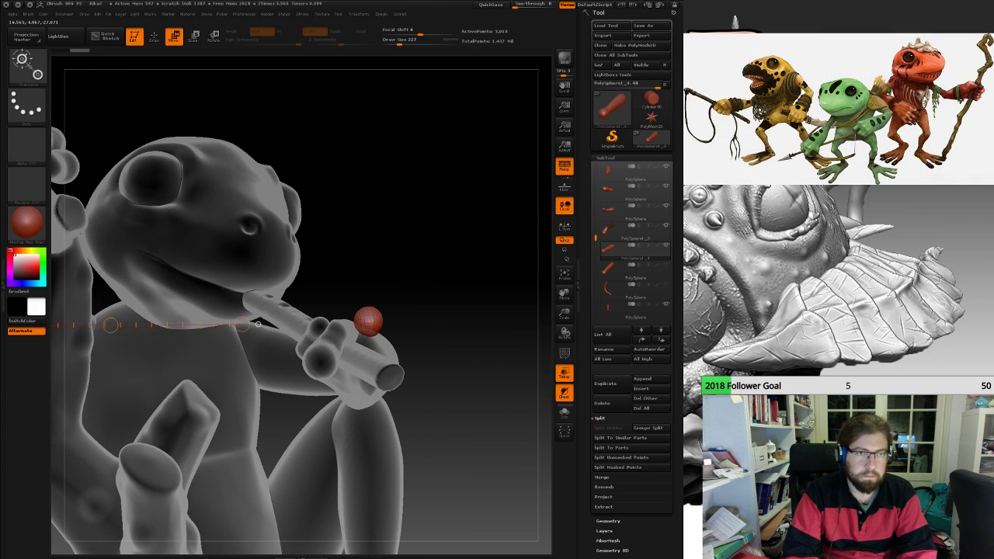
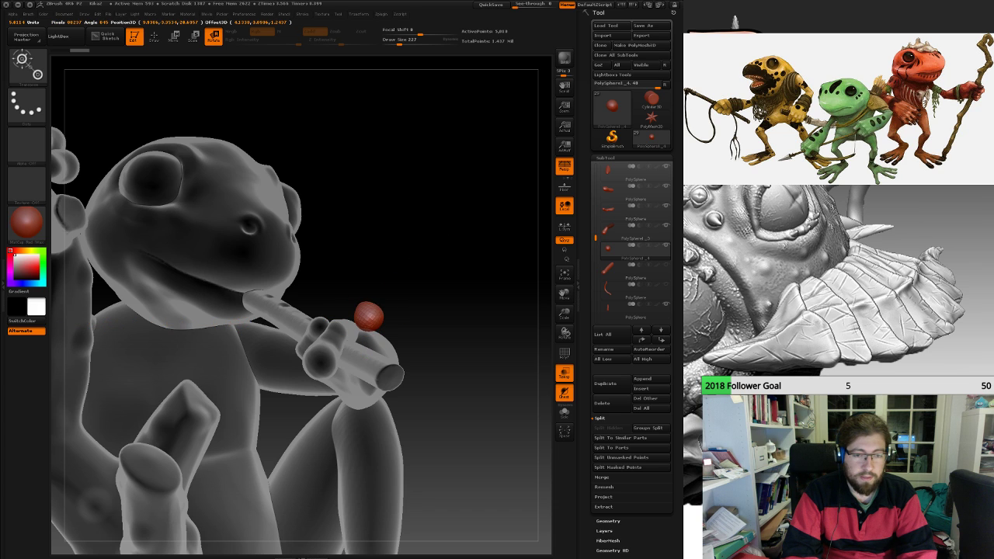
pyautogui.moveTo(525, 256); pyautogui.dragTo(370, 249)
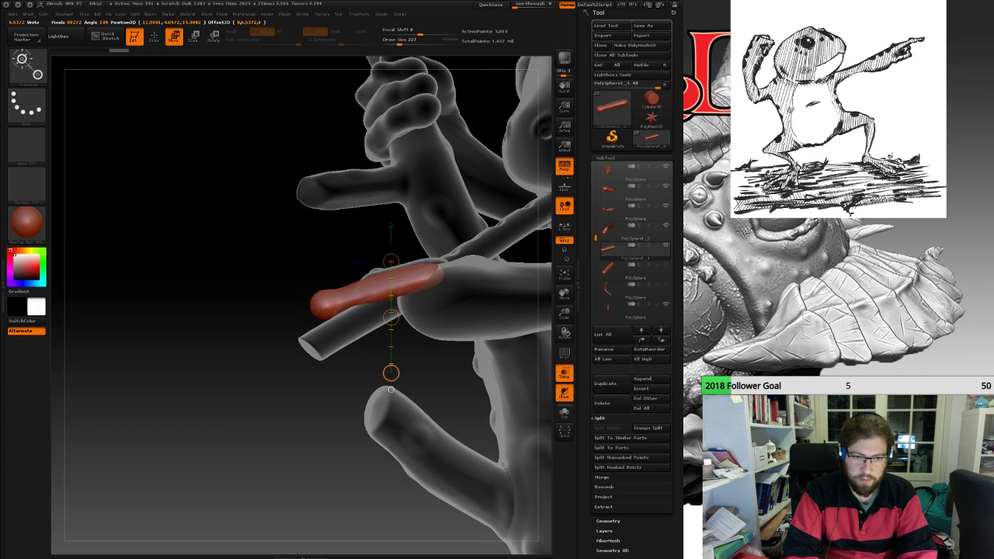
pyautogui.moveTo(225, 311); pyautogui.dragTo(388, 310)
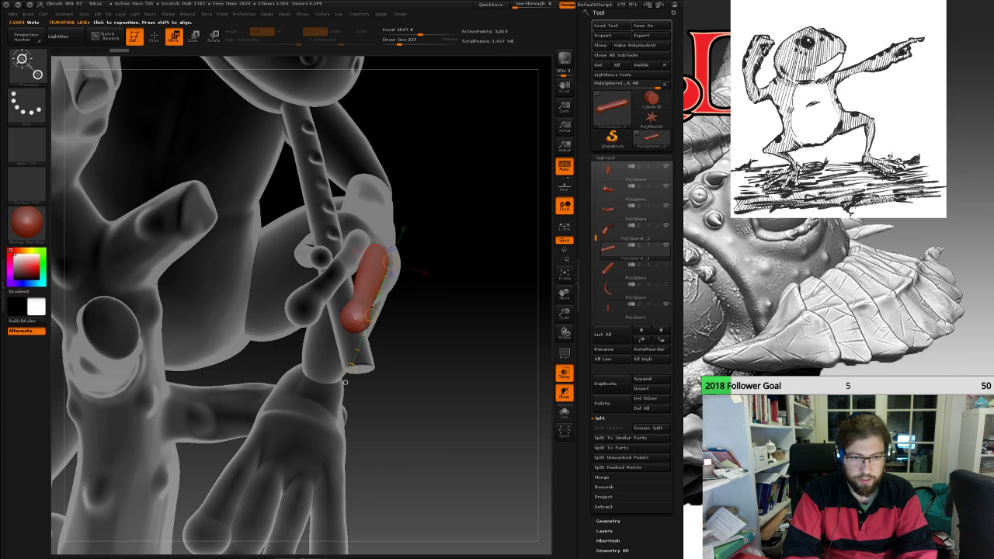
pyautogui.moveTo(466, 334); pyautogui.dragTo(466, 304)
pyautogui.moveTo(343, 393); pyautogui.dragTo(372, 271)
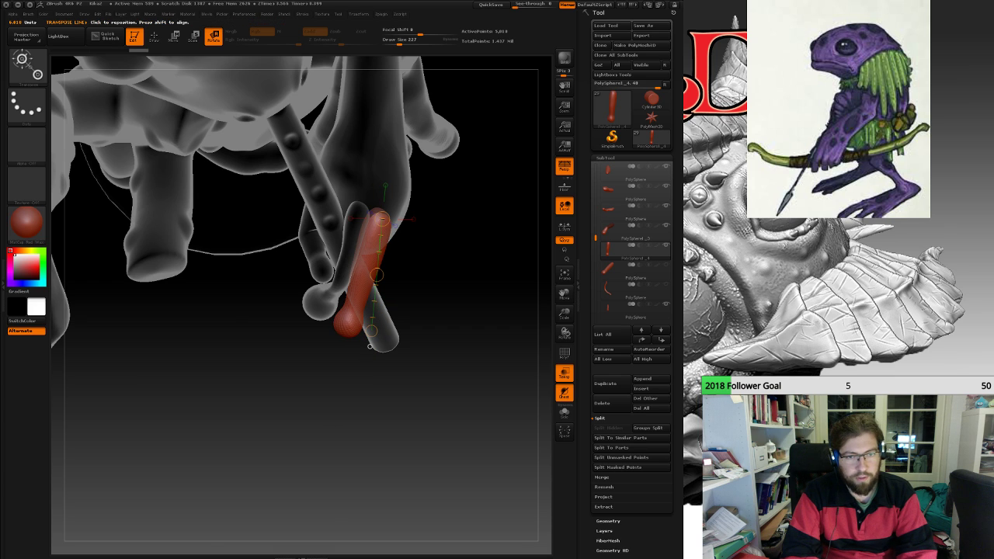
pyautogui.moveTo(370, 346)
pyautogui.mouseDown()
pyautogui.moveTo(368, 452)
pyautogui.moveTo(367, 345)
pyautogui.moveTo(385, 338)
pyautogui.moveTo(363, 343)
pyautogui.mouseUp()
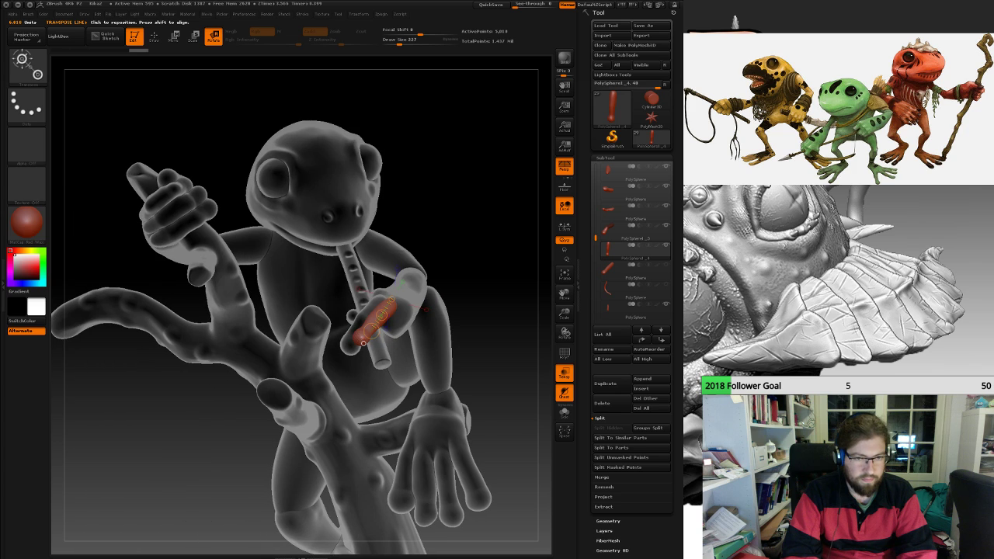
# Mask the base part of the added finger, leaving its round tip free.
pyautogui.moveTo(466, 233)
pyautogui.mouseDown()
pyautogui.moveTo(514, 222)
pyautogui.moveTo(497, 288)
pyautogui.moveTo(415, 286)
pyautogui.moveTo(427, 287)
pyautogui.moveTo(427, 334)
pyautogui.moveTo(466, 335)
pyautogui.mouseUp()
pyautogui.click(153, 36)
pyautogui.moveTo(427, 316)
pyautogui.mouseDown(button='right')
pyautogui.moveTo(458, 371)
pyautogui.moveTo(411, 296)
pyautogui.mouseUp(button='right')
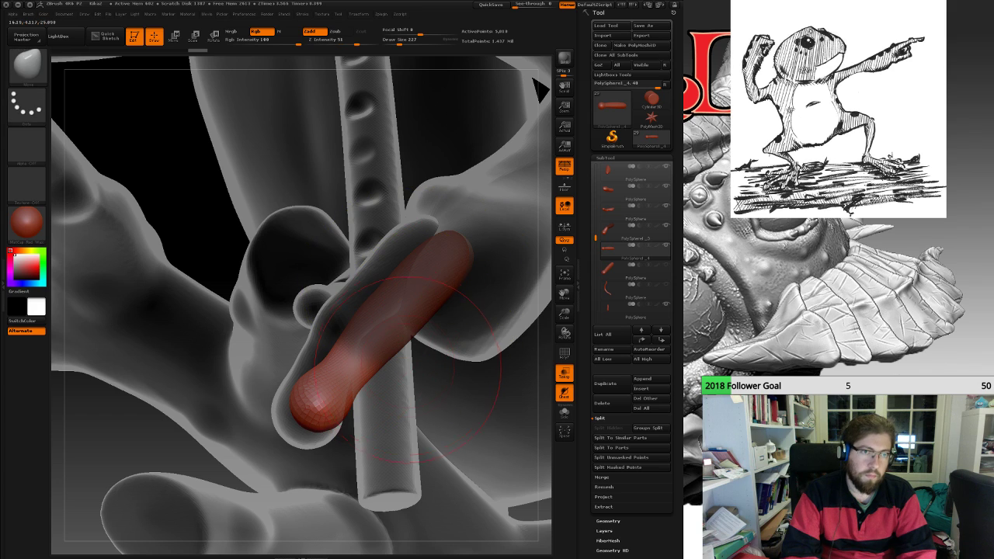
# Bend the free tip of the added finger around the flute with Rotate.
pyautogui.press('r')
pyautogui.moveTo(424, 415); pyautogui.dragTo(350, 327, button='right')
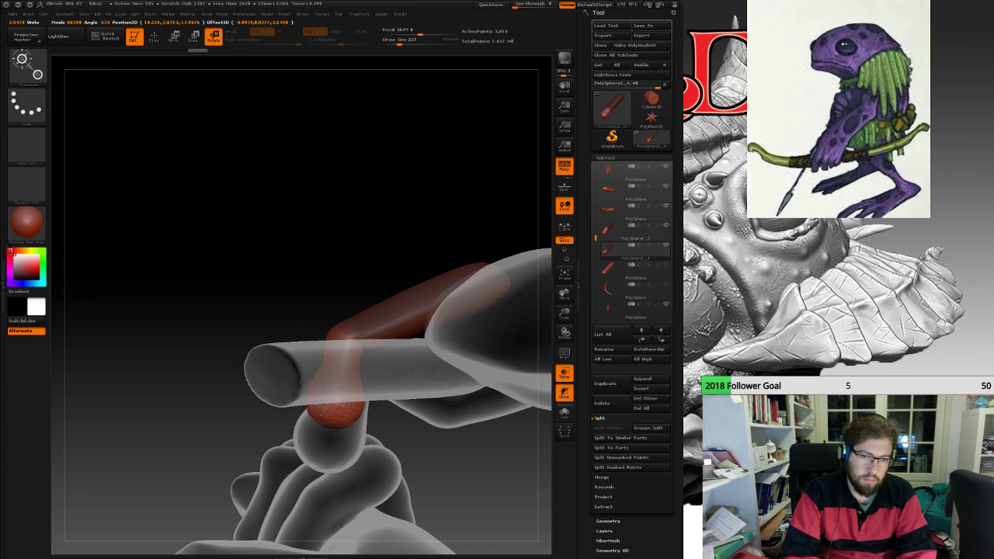
pyautogui.moveTo(261, 392); pyautogui.dragTo(373, 381, button='right')
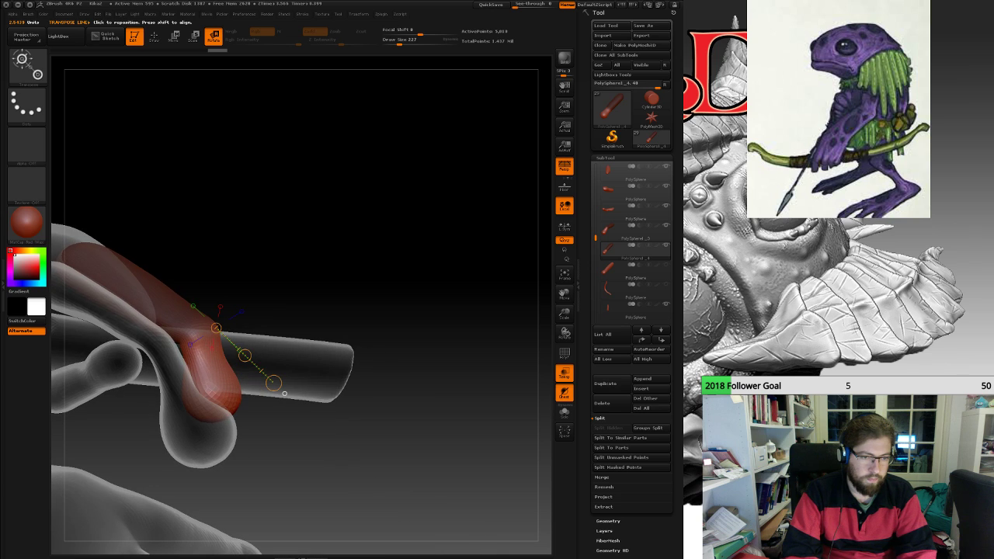
pyautogui.moveTo(285, 394); pyautogui.dragTo(286, 390, button='right')
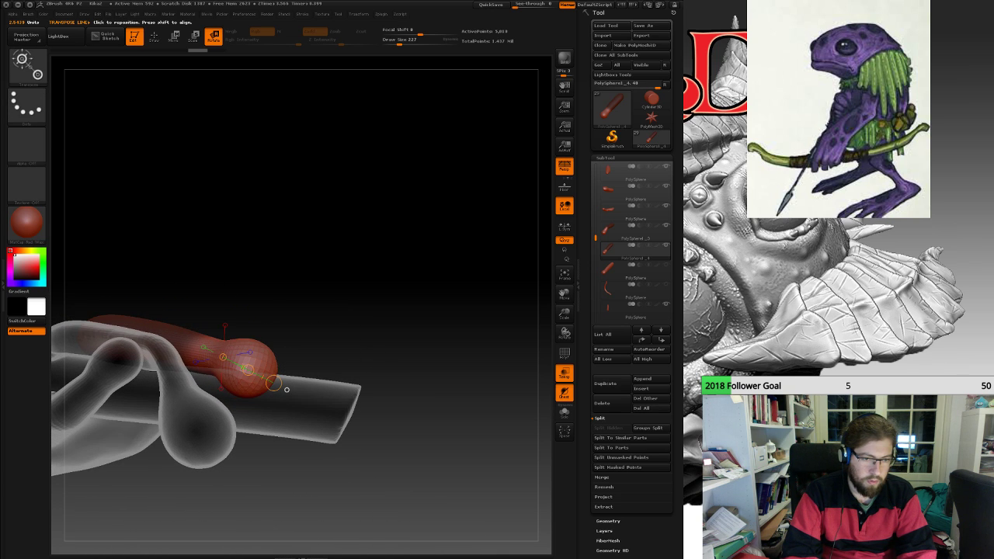
# Rotate the free tip of finger PolySphere1_4 slightly further down around the flute.
pyautogui.moveTo(272, 382); pyautogui.dragTo(269, 390)
pyautogui.moveTo(268, 389)
pyautogui.mouseDown(button='right')
pyautogui.moveTo(278, 380)
pyautogui.moveTo(260, 424)
pyautogui.moveTo(194, 415)
pyautogui.moveTo(198, 365)
pyautogui.moveTo(287, 397)
pyautogui.moveTo(260, 392)
pyautogui.moveTo(283, 394)
pyautogui.moveTo(280, 353)
pyautogui.moveTo(268, 397)
pyautogui.moveTo(285, 392)
pyautogui.moveTo(264, 394)
pyautogui.mouseUp(button='right')
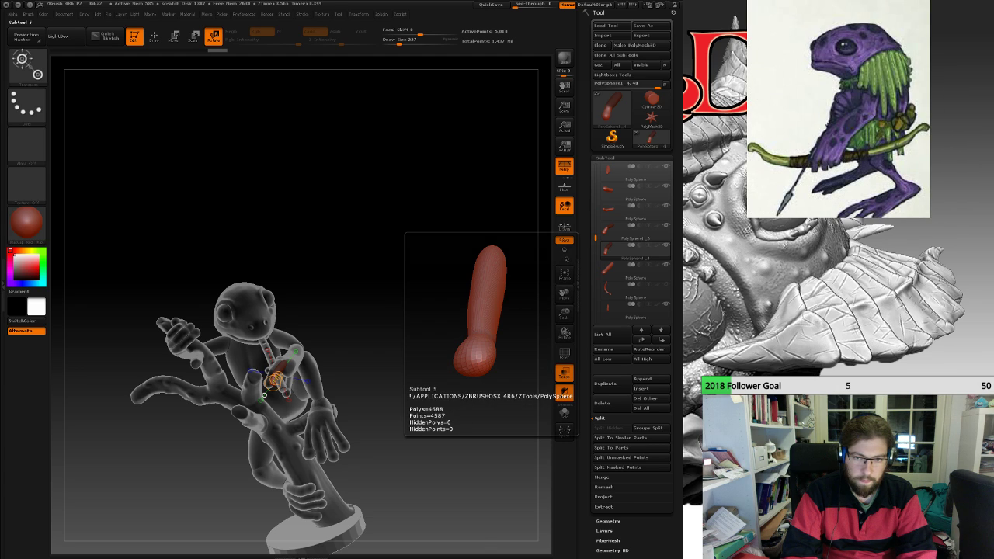
# Make the next spare finger, PolySphere, active and move it onto the flute beside the other fingers.
pyautogui.click(608, 267)
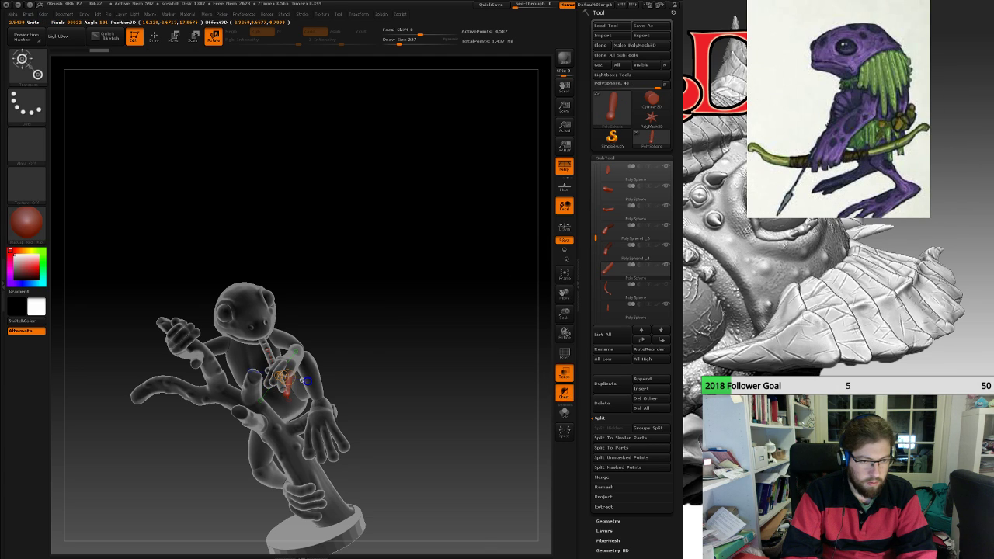
pyautogui.keyDown('ctrl'); pyautogui.moveTo(293, 342); pyautogui.dragTo(209, 389, button='right'); pyautogui.keyUp('ctrl')
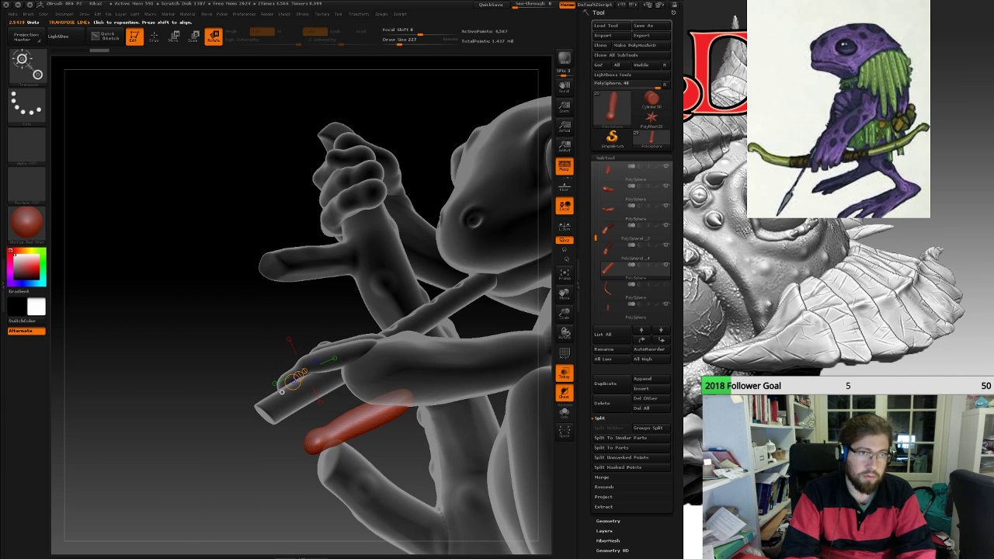
pyautogui.press('w')
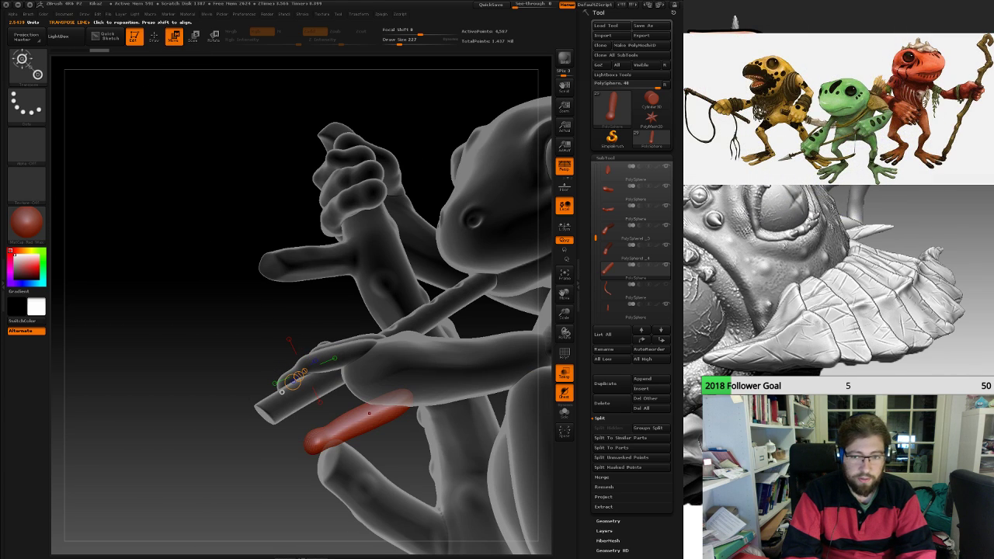
pyautogui.moveTo(370, 364); pyautogui.dragTo(333, 325)
pyautogui.moveTo(334, 324); pyautogui.dragTo(458, 330, button='right')
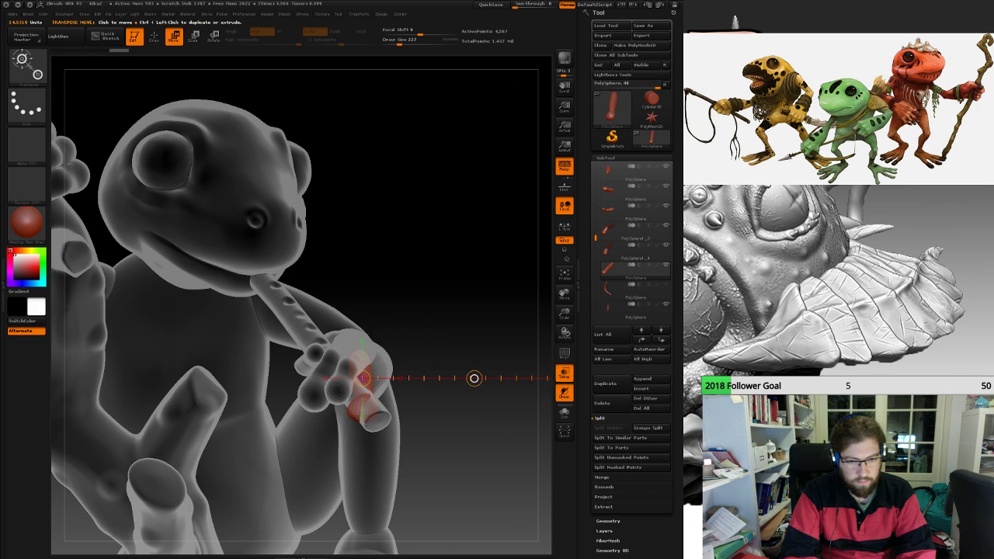
pyautogui.moveTo(474, 378); pyautogui.dragTo(493, 386)
# Rotate the newly placed finger so that it lies across the flute, in line with its neighbours.
pyautogui.moveTo(493, 386); pyautogui.dragTo(349, 365, button='right')
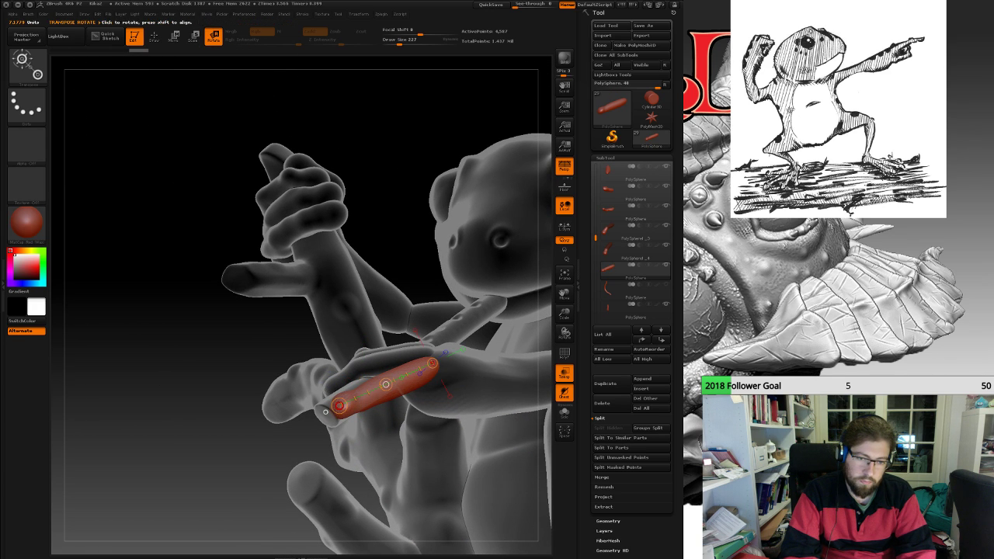
pyautogui.moveTo(339, 405); pyautogui.dragTo(330, 371)
pyautogui.moveTo(331, 371); pyautogui.dragTo(341, 447, button='right')
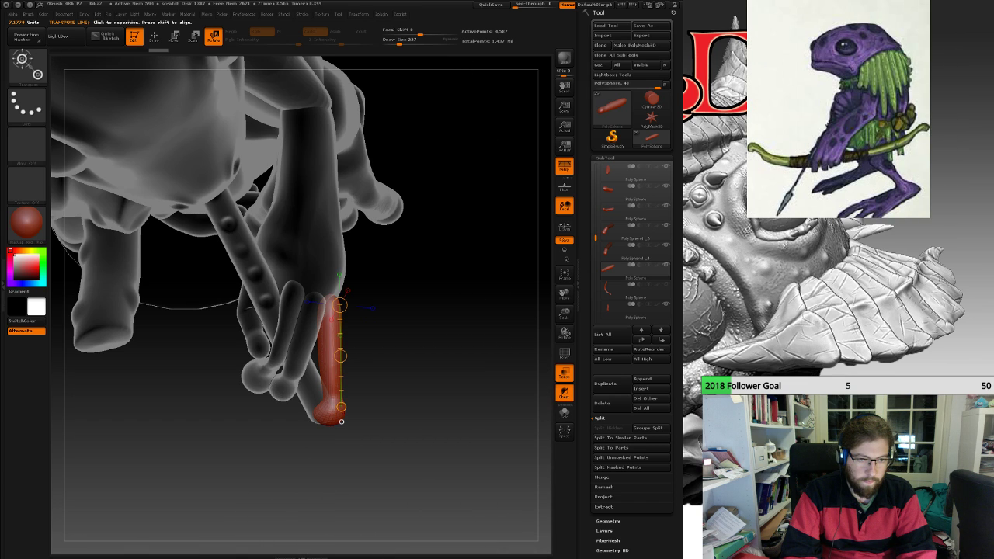
pyautogui.moveTo(341, 422); pyautogui.dragTo(311, 417)
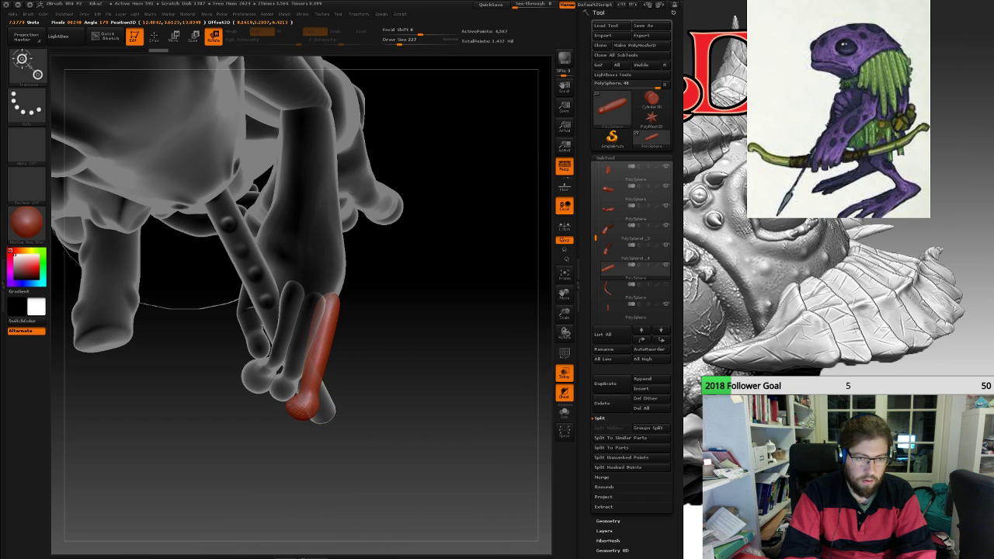
pyautogui.moveTo(342, 421); pyautogui.dragTo(233, 338, button='right')
pyautogui.moveTo(302, 449); pyautogui.dragTo(325, 465, button='right')
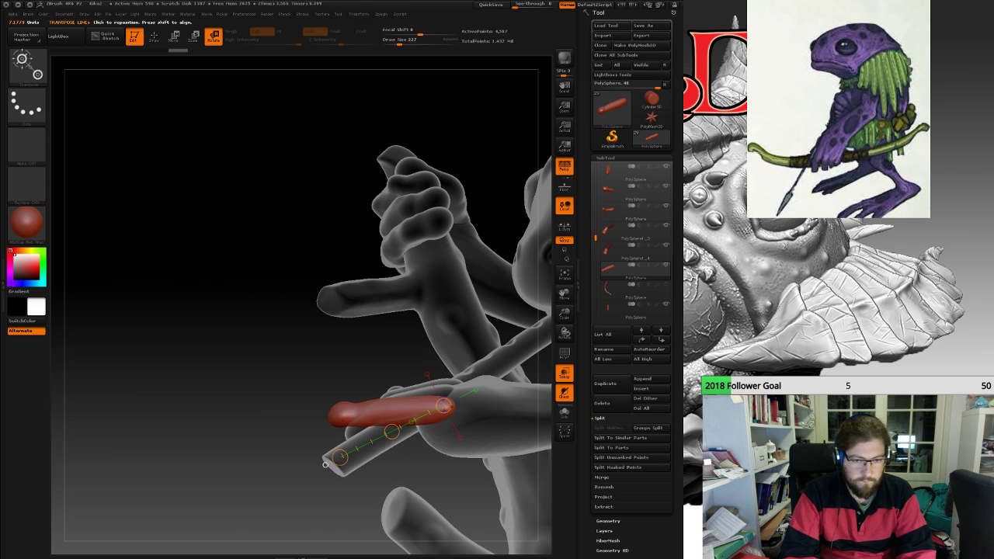
pyautogui.moveTo(407, 395); pyautogui.dragTo(462, 396)
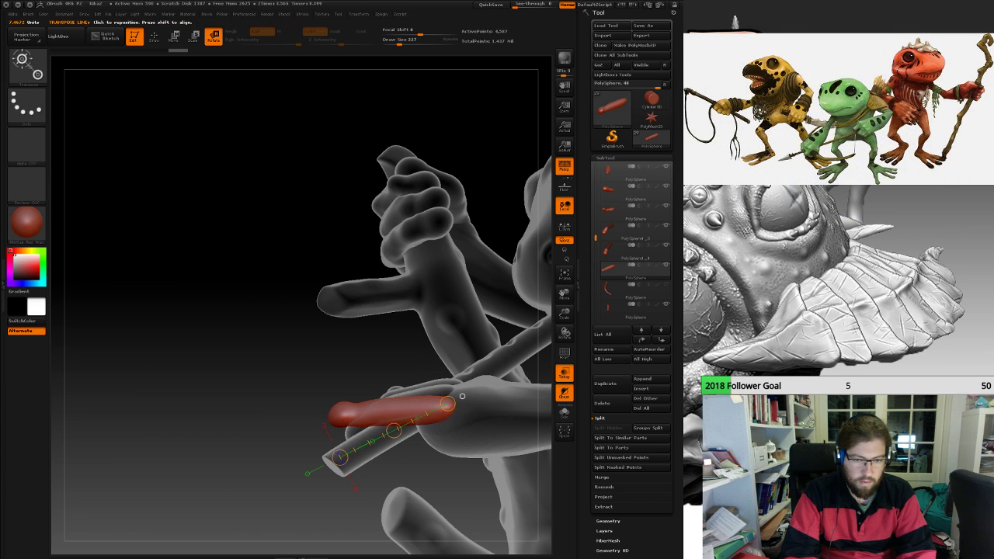
pyautogui.moveTo(339, 415); pyautogui.dragTo(342, 434)
pyautogui.moveTo(323, 416); pyautogui.dragTo(272, 387, button='right')
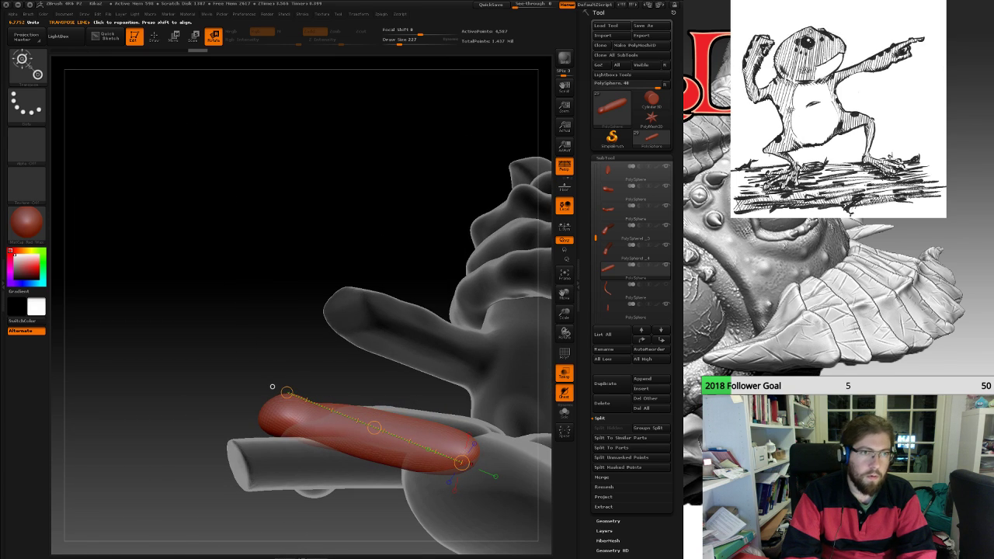
# Arch the middle of the new finger upward with the Move brush, so that it curves over the flute.
pyautogui.press('q')
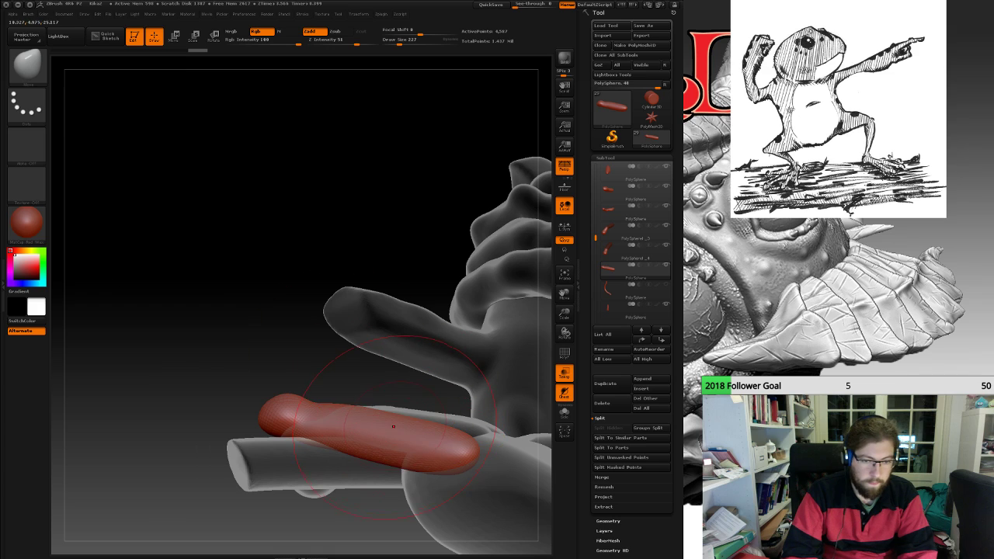
pyautogui.moveTo(382, 429); pyautogui.dragTo(379, 407)
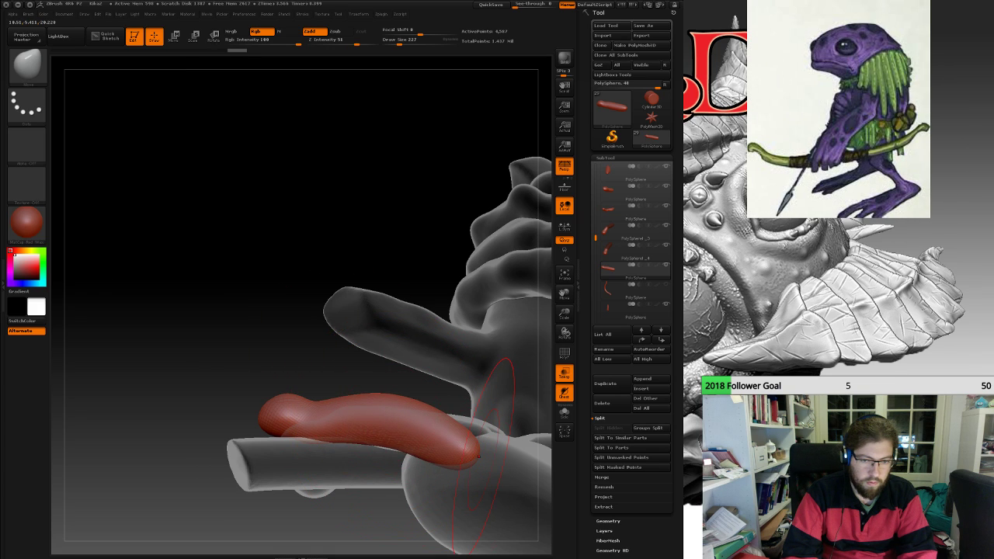
pyautogui.moveTo(496, 470); pyautogui.dragTo(527, 489, button='right')
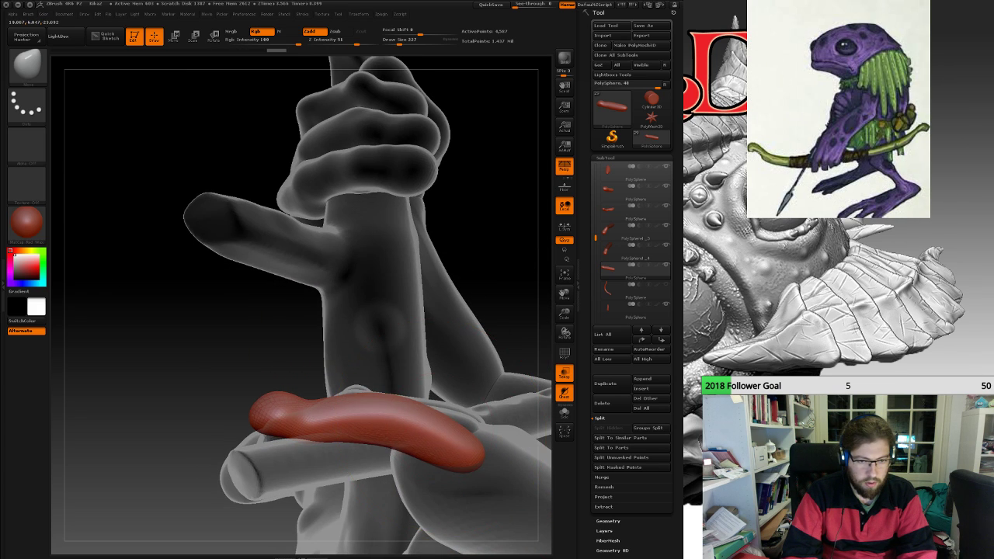
pyautogui.keyDown('ctrl'); pyautogui.moveTo(409, 433); pyautogui.dragTo(544, 336, button='right'); pyautogui.keyUp('ctrl')
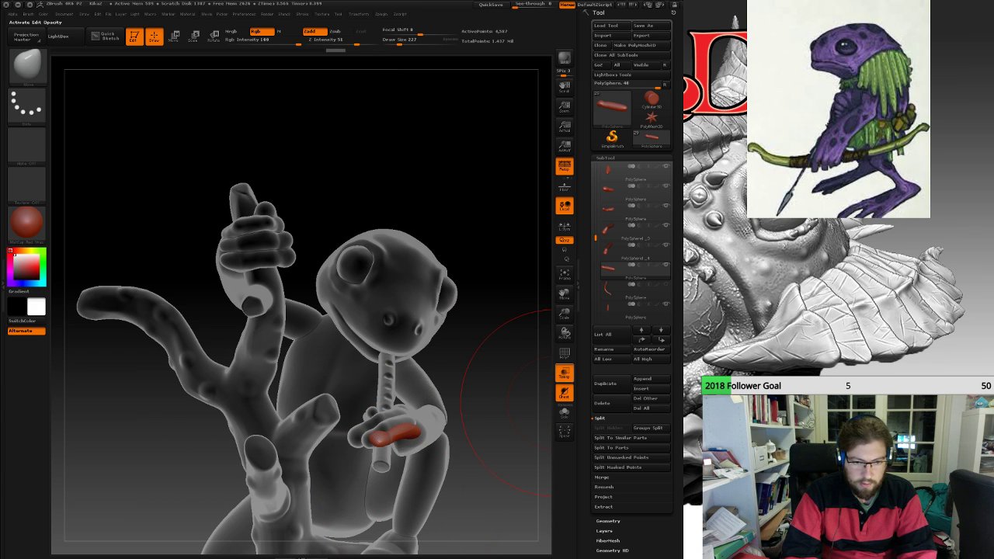
# Turn off the transparent display of the other subtools and update the DynaMesh of the arched finger.
pyautogui.click(564, 373)
pyautogui.moveTo(499, 430); pyautogui.dragTo(476, 519, button='right')
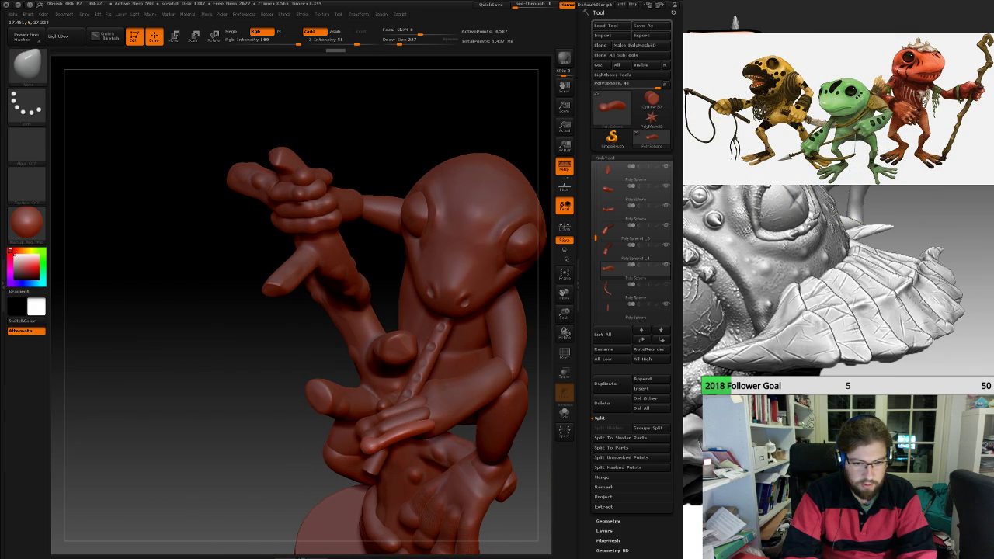
pyautogui.moveTo(172, 334)
pyautogui.keyDown('ctrl'); pyautogui.mouseDown(button='right')
pyautogui.moveTo(172, 424)
pyautogui.moveTo(169, 387)
pyautogui.mouseUp(button='right'); pyautogui.keyUp('ctrl')
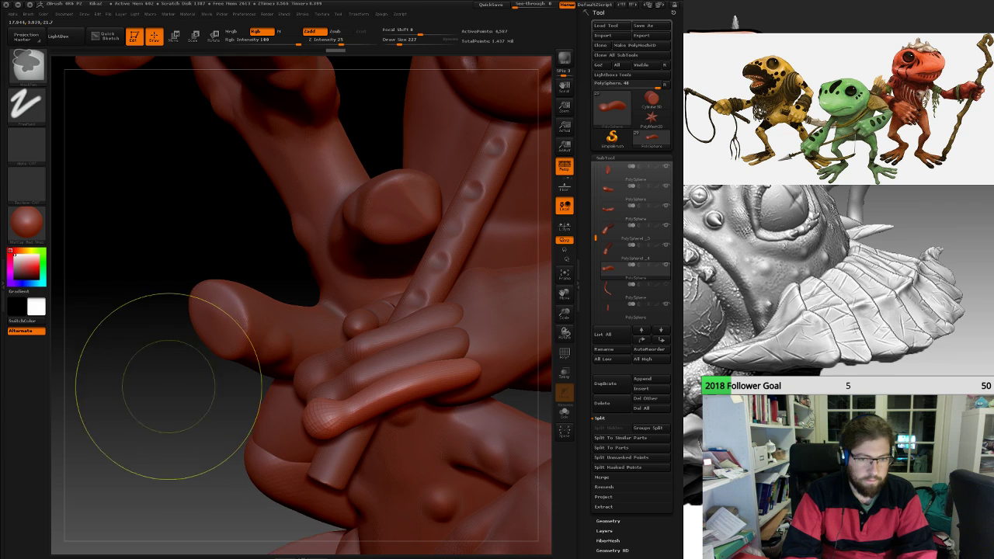
pyautogui.keyDown('ctrl'); pyautogui.moveTo(171, 391); pyautogui.dragTo(190, 411); pyautogui.keyUp('ctrl')
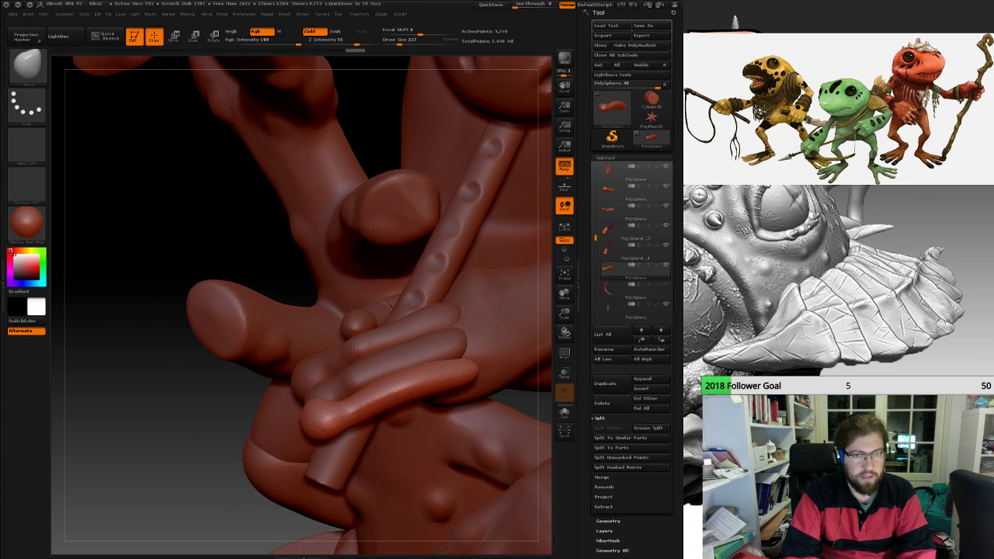
# Thicken the arched finger behind its round tip with the Standard brush.
pyautogui.moveTo(241, 417)
pyautogui.keyDown('ctrl'); pyautogui.mouseDown(button='right')
pyautogui.moveTo(230, 428)
pyautogui.moveTo(289, 382)
pyautogui.moveTo(233, 371)
pyautogui.moveTo(233, 417)
pyautogui.moveTo(155, 416)
pyautogui.moveTo(155, 439)
pyautogui.mouseUp(button='right'); pyautogui.keyUp('ctrl')
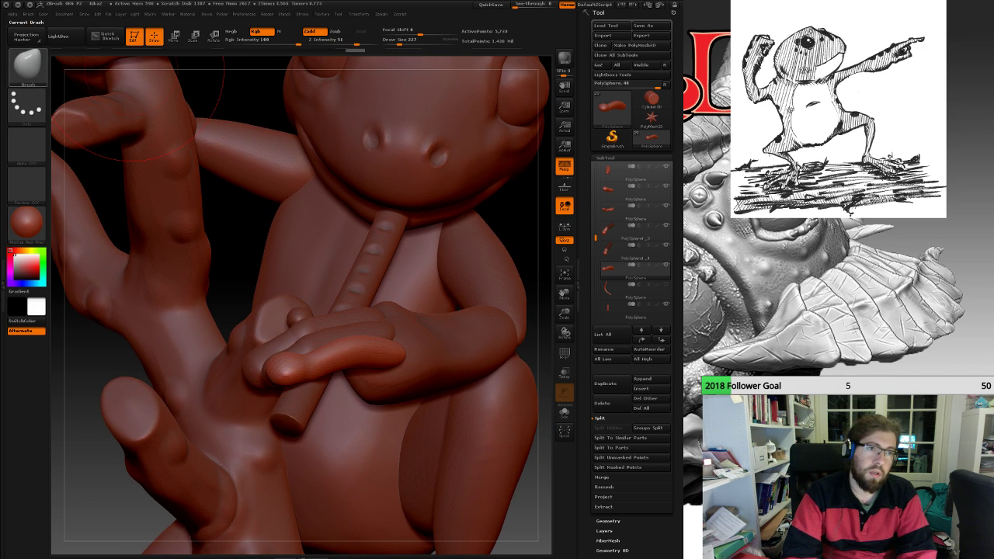
pyautogui.click(28, 68)
pyautogui.click(141, 73)
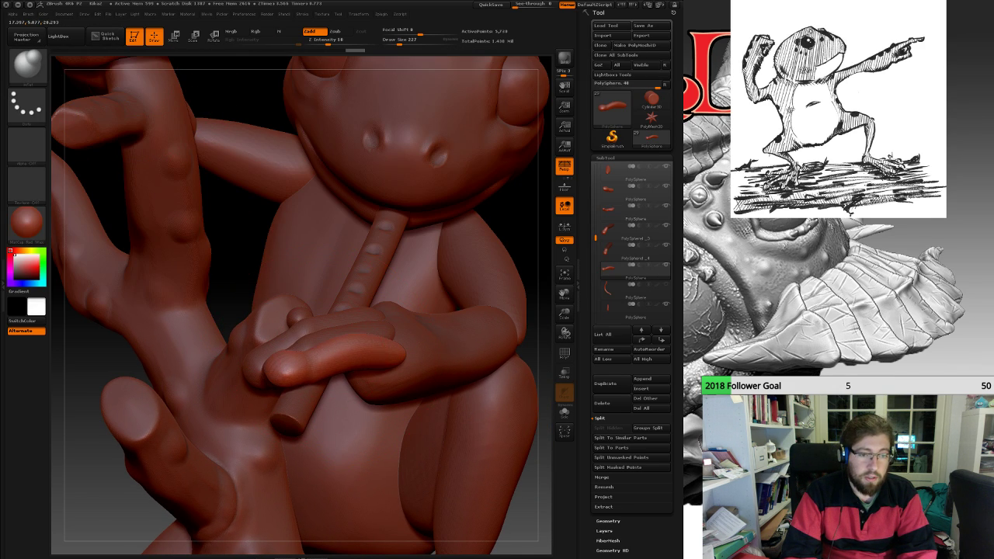
pyautogui.moveTo(324, 365); pyautogui.dragTo(324, 268, button='right')
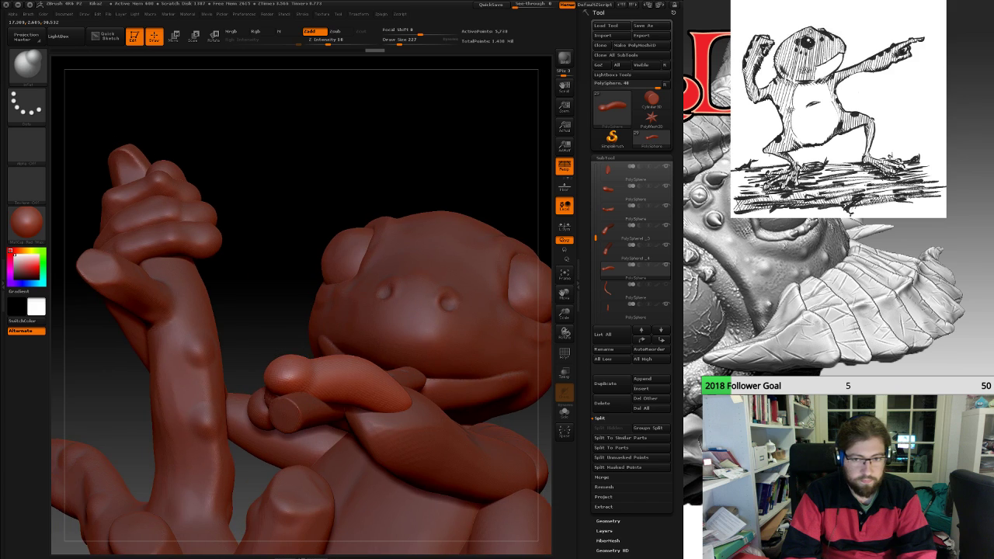
# Make the middle finger PolySphere1_4 active, refresh its DynaMesh and choose the Standard brush for it.
pyautogui.click(619, 250)
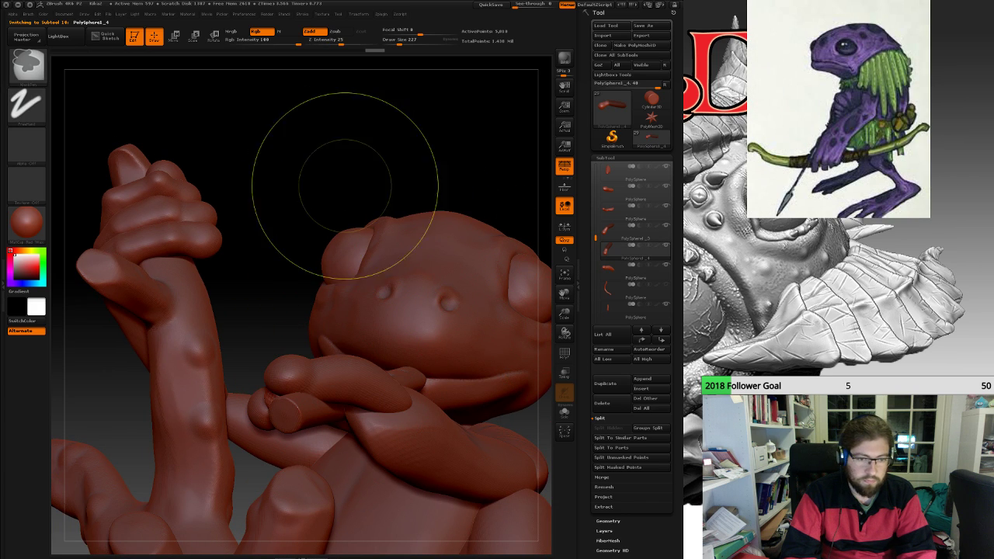
pyautogui.moveTo(289, 307)
pyautogui.mouseDown(button='right')
pyautogui.moveTo(311, 342)
pyautogui.moveTo(318, 435)
pyautogui.mouseUp(button='right')
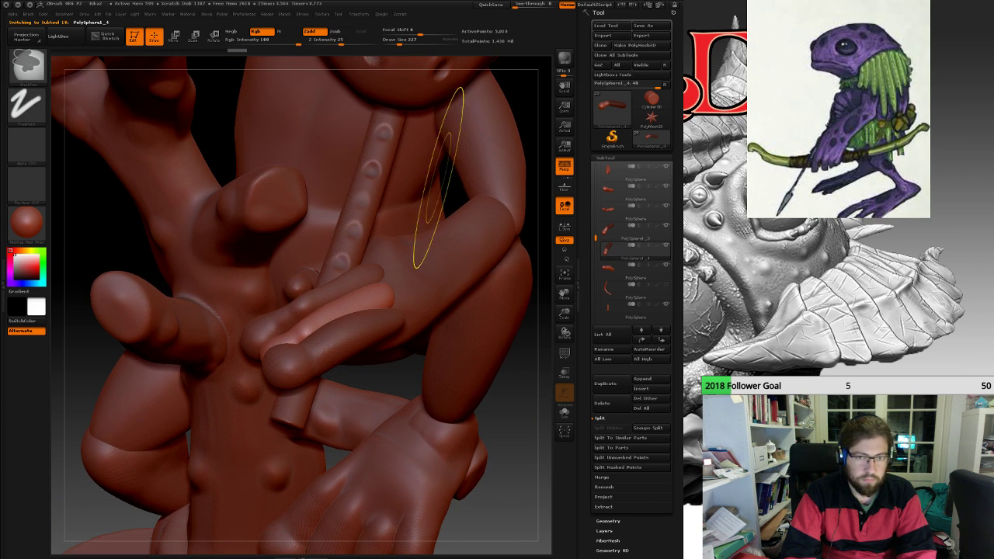
pyautogui.press('b')
pyautogui.press('s')
pyautogui.press('t')
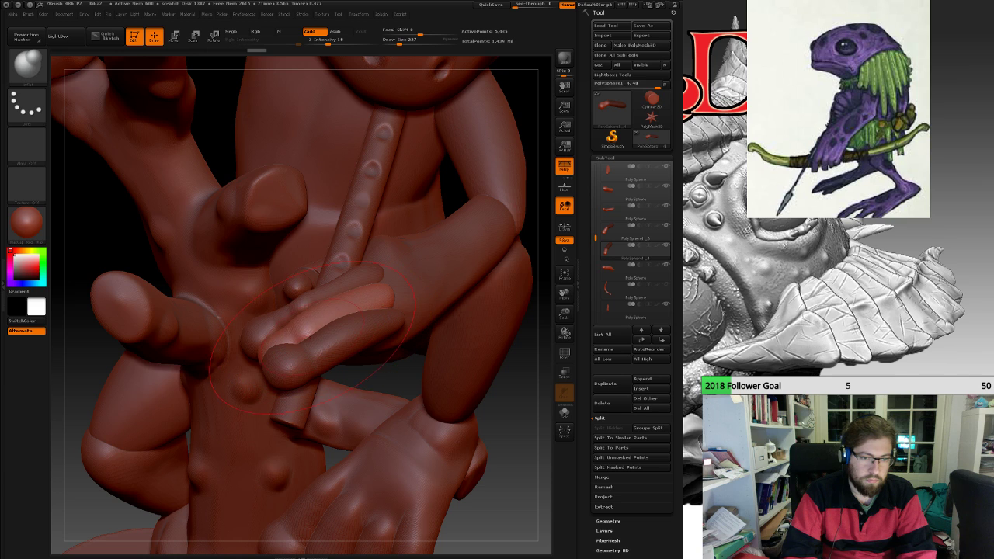
pyautogui.moveTo(206, 357); pyautogui.dragTo(265, 362, button='right')
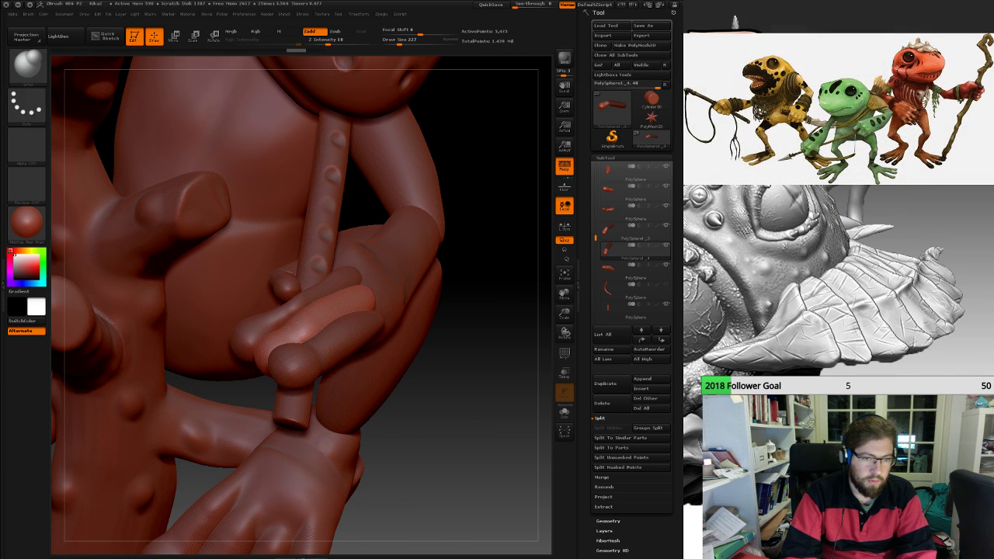
# Set the draw size to 160 and build up the thin section behind the middle finger's tip.
pyautogui.press('space')
pyautogui.moveTo(294, 331); pyautogui.dragTo(290, 331)
pyautogui.moveTo(290, 332)
pyautogui.mouseDown(button='right')
pyautogui.moveTo(326, 339)
pyautogui.moveTo(325, 388)
pyautogui.mouseUp(button='right')
pyautogui.moveTo(248, 348); pyautogui.dragTo(253, 350, button='right')
pyautogui.press('space')
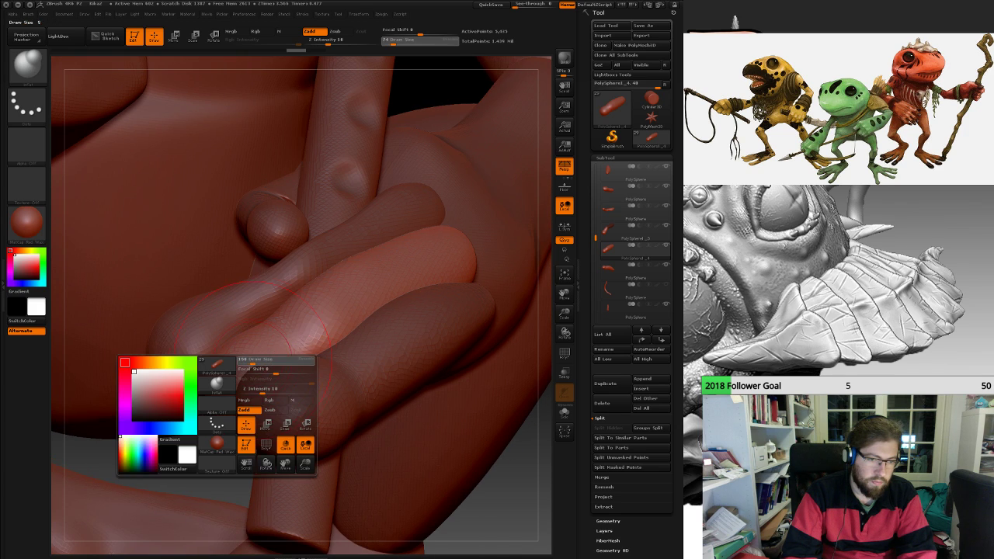
pyautogui.moveTo(250, 361); pyautogui.dragTo(253, 359)
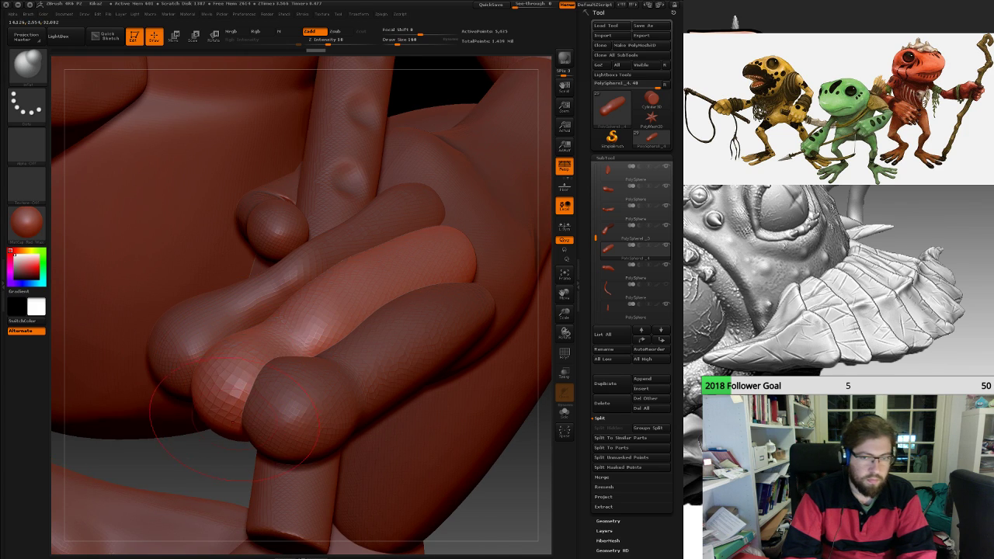
pyautogui.moveTo(454, 232); pyautogui.dragTo(382, 214, button='right')
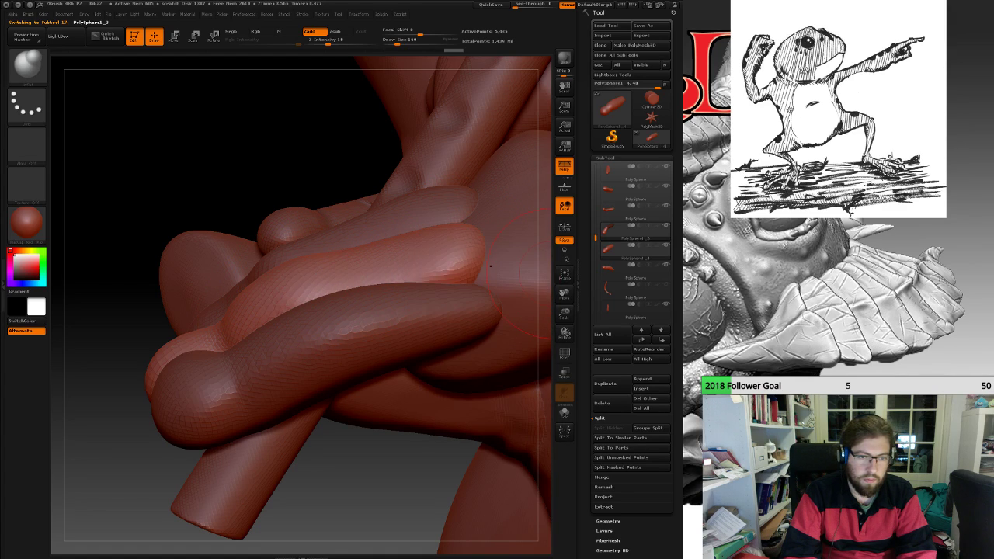
# Make finger PolySphere1_3 active, clear its mask, update its DynaMesh and choose the Standard brush.
pyautogui.click(621, 231)
pyautogui.moveTo(466, 252); pyautogui.dragTo(592, 270, button='right')
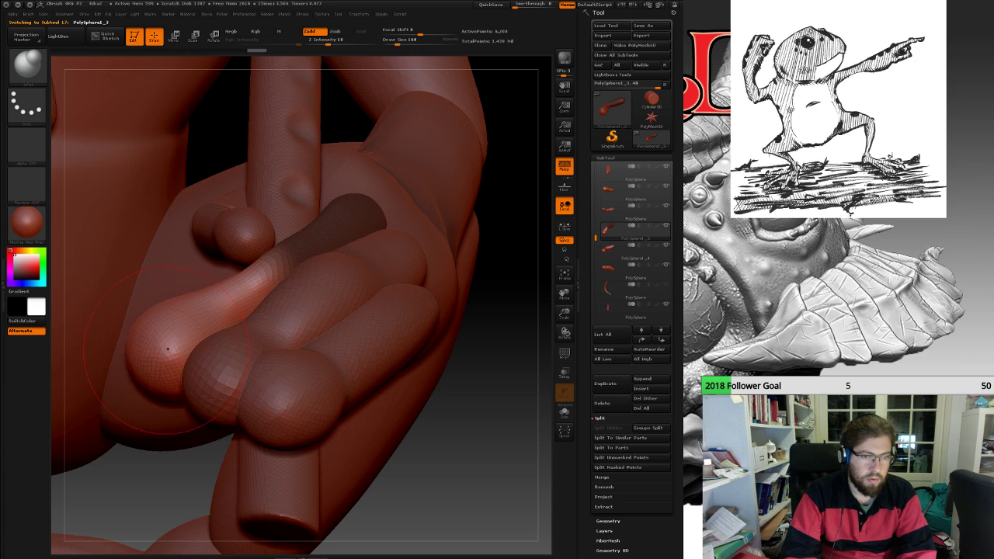
pyautogui.keyDown('ctrl'); pyautogui.moveTo(440, 416); pyautogui.dragTo(473, 449); pyautogui.keyUp('ctrl')
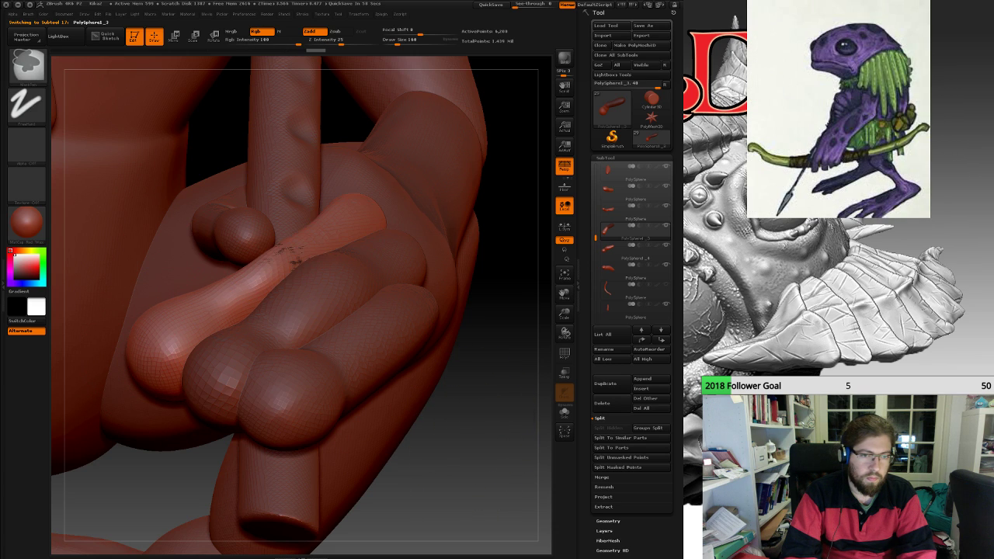
pyautogui.press('b')
pyautogui.press('s')
pyautogui.press('t')
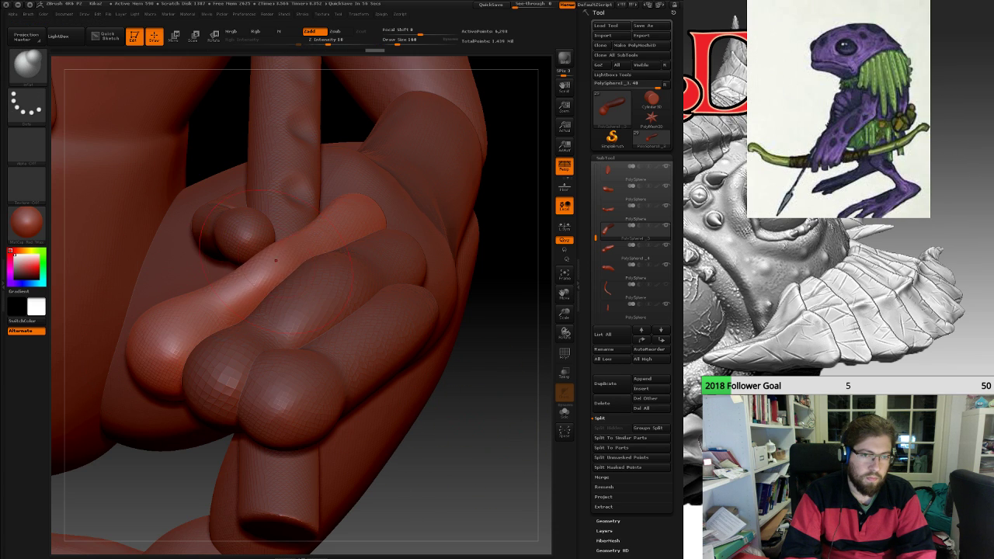
# Inflate the thin section behind the round tip of finger PolySphere1_3, checking it from several sides of the hand.
pyautogui.moveTo(466, 333); pyautogui.dragTo(338, 178, button='right')
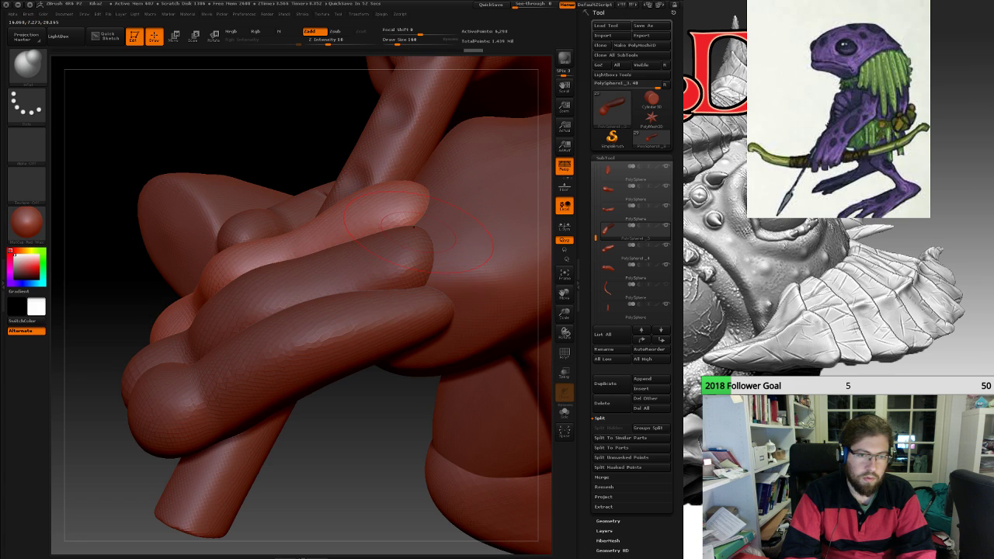
pyautogui.moveTo(311, 257); pyautogui.dragTo(443, 241, button='right')
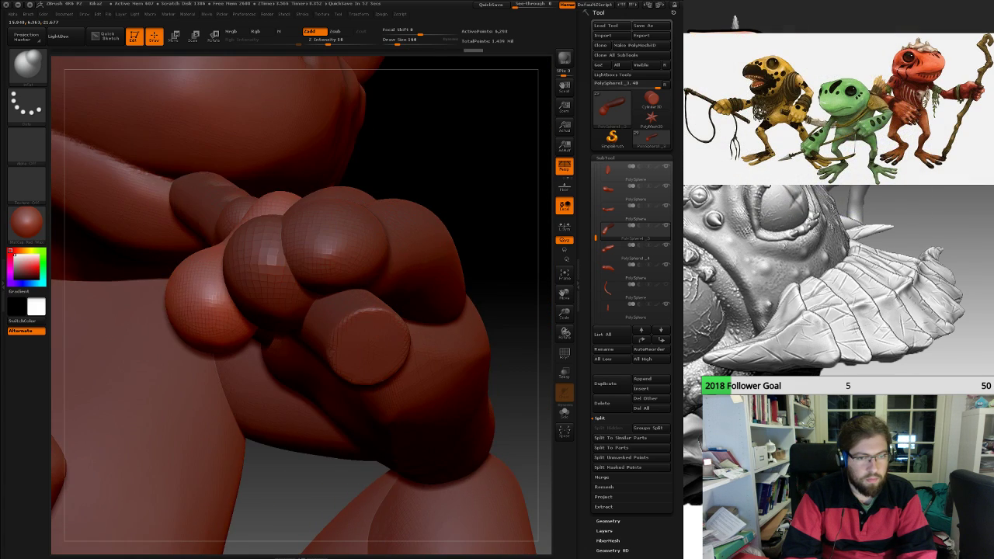
pyautogui.moveTo(497, 256); pyautogui.dragTo(123, 242)
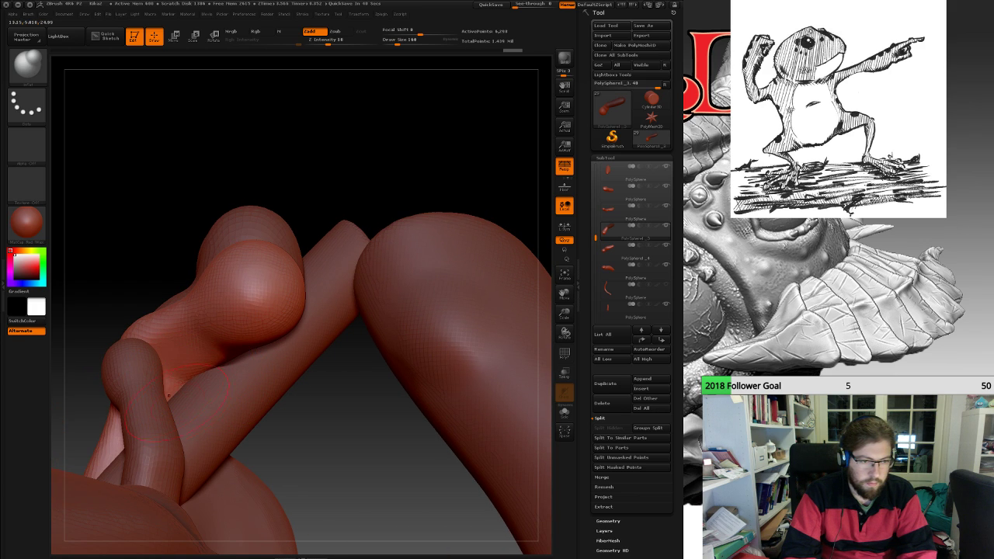
pyautogui.moveTo(168, 396)
pyautogui.mouseDown()
pyautogui.moveTo(125, 380)
pyautogui.moveTo(184, 405)
pyautogui.mouseUp()
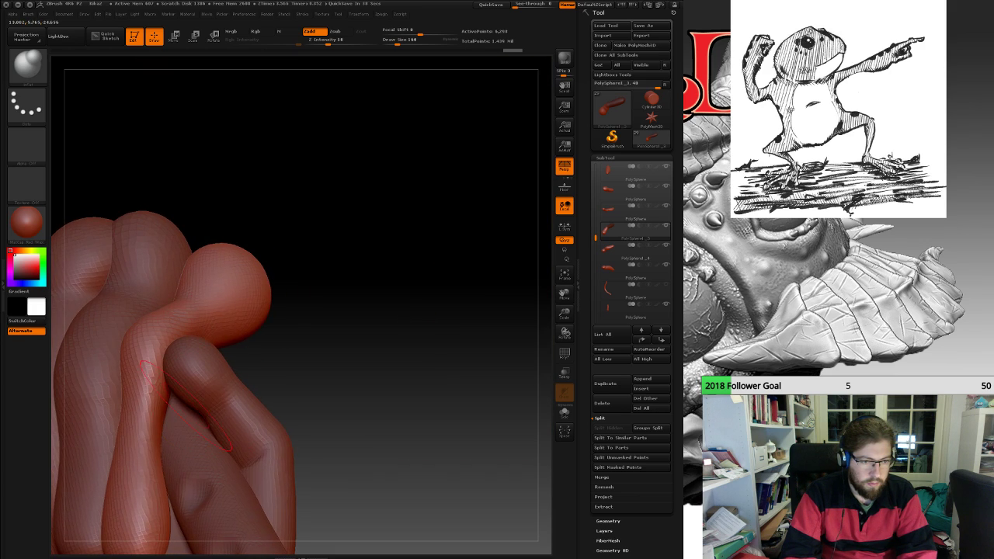
pyautogui.keyDown('alt'); pyautogui.moveTo(168, 476); pyautogui.dragTo(249, 344, button='right'); pyautogui.keyUp('alt')
pyautogui.moveTo(242, 345)
pyautogui.mouseDown()
pyautogui.moveTo(236, 381)
pyautogui.moveTo(242, 283)
pyautogui.mouseUp()
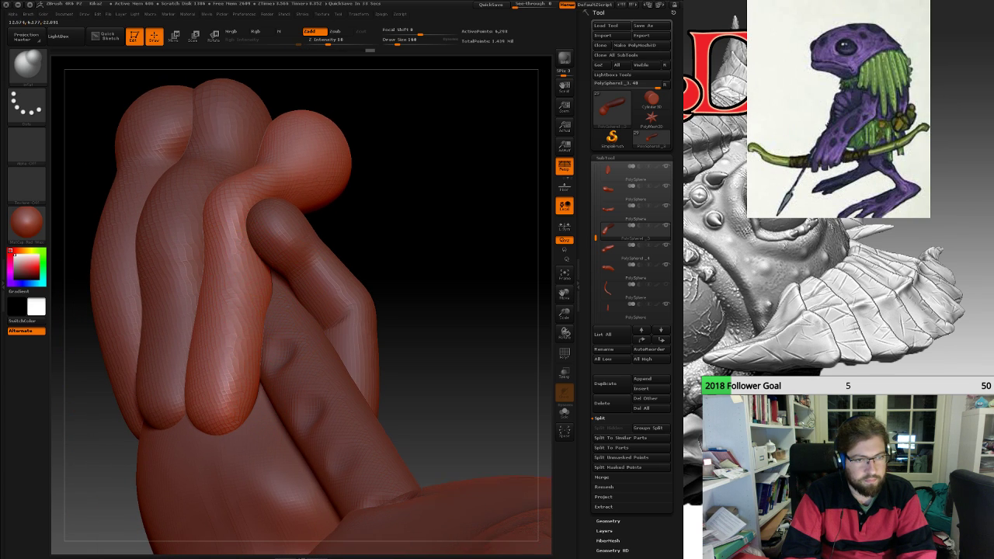
pyautogui.moveTo(256, 365); pyautogui.dragTo(261, 296, button='right')
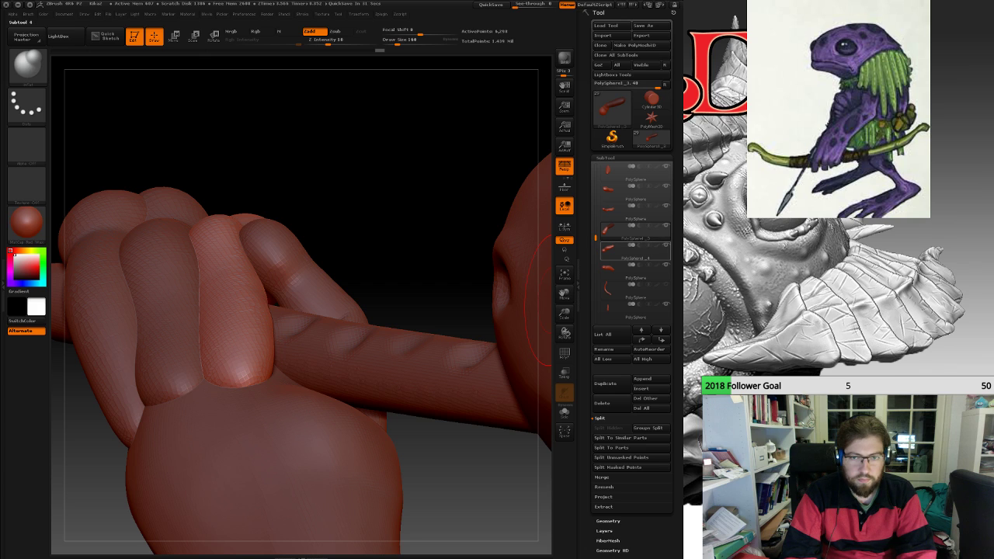
# Make the thumb beside the flute active, inflate its middle joint and base, and update its DynaMesh.
pyautogui.click(635, 172)
pyautogui.click(635, 192)
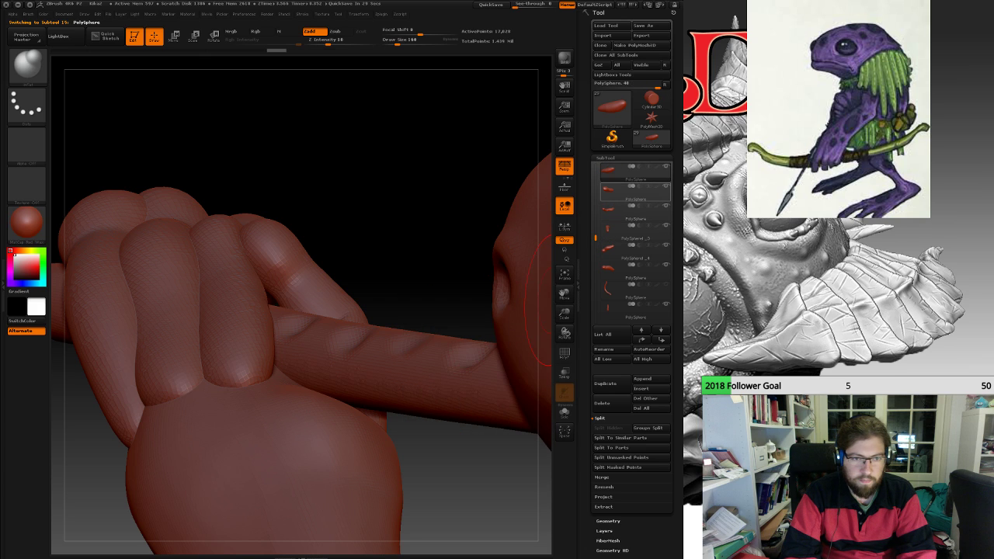
pyautogui.click(635, 211)
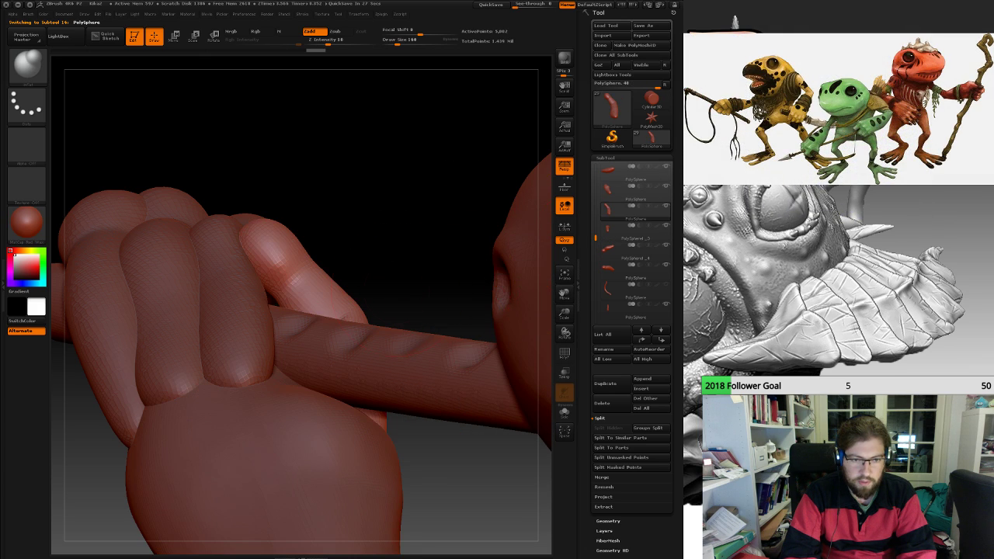
pyautogui.moveTo(452, 386); pyautogui.dragTo(299, 380, button='right')
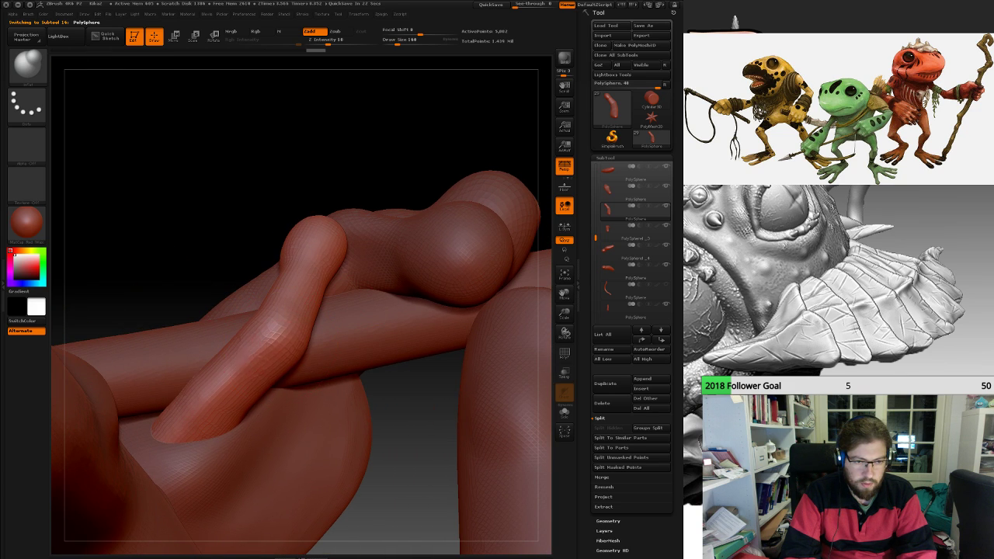
pyautogui.moveTo(275, 332); pyautogui.dragTo(264, 346)
pyautogui.moveTo(213, 398); pyautogui.dragTo(199, 415)
pyautogui.keyDown('ctrl'); pyautogui.moveTo(205, 119); pyautogui.dragTo(225, 145); pyautogui.keyUp('ctrl')
pyautogui.moveTo(220, 396); pyautogui.dragTo(188, 425)
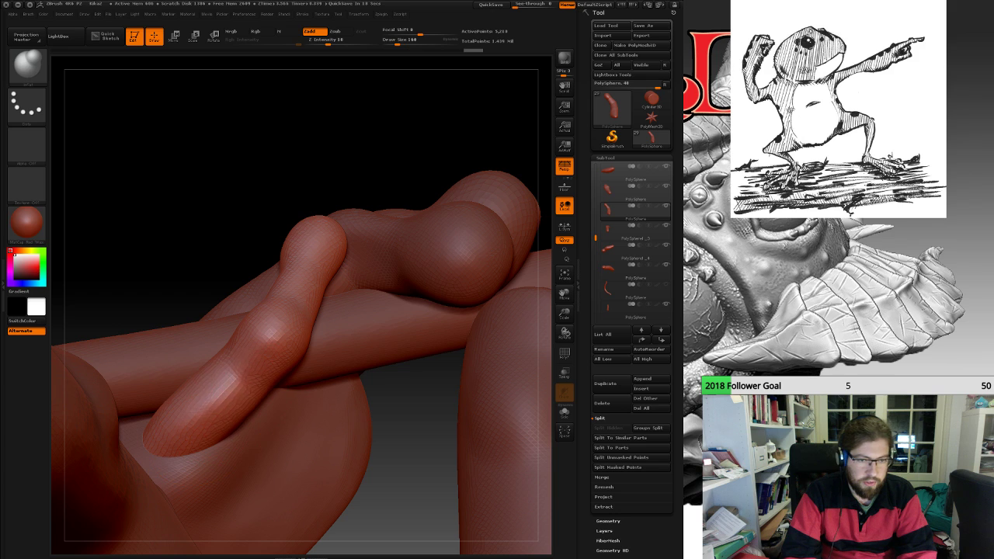
pyautogui.moveTo(230, 383); pyautogui.dragTo(244, 368)
pyautogui.moveTo(296, 265); pyautogui.dragTo(307, 223)
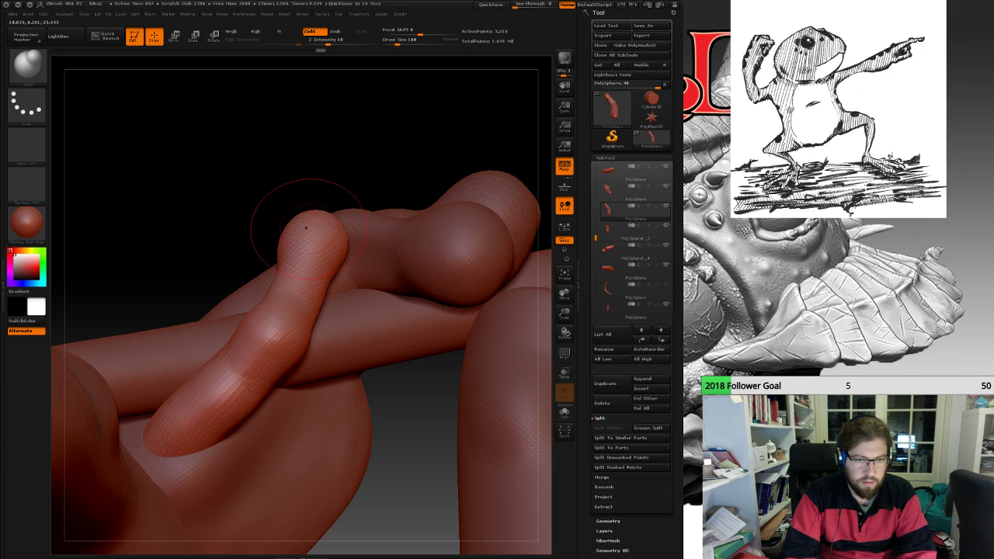
# Build up the thumb's round tip and the section below it with the Inflat brush.
pyautogui.moveTo(307, 223)
pyautogui.mouseDown(button='right')
pyautogui.moveTo(458, 241)
pyautogui.moveTo(474, 264)
pyautogui.moveTo(319, 236)
pyautogui.moveTo(301, 207)
pyautogui.mouseUp(button='right')
pyautogui.moveTo(301, 207); pyautogui.dragTo(292, 214)
pyautogui.moveTo(292, 215)
pyautogui.mouseDown(button='right')
pyautogui.moveTo(419, 233)
pyautogui.moveTo(329, 247)
pyautogui.mouseUp(button='right')
pyautogui.moveTo(329, 247); pyautogui.dragTo(355, 287)
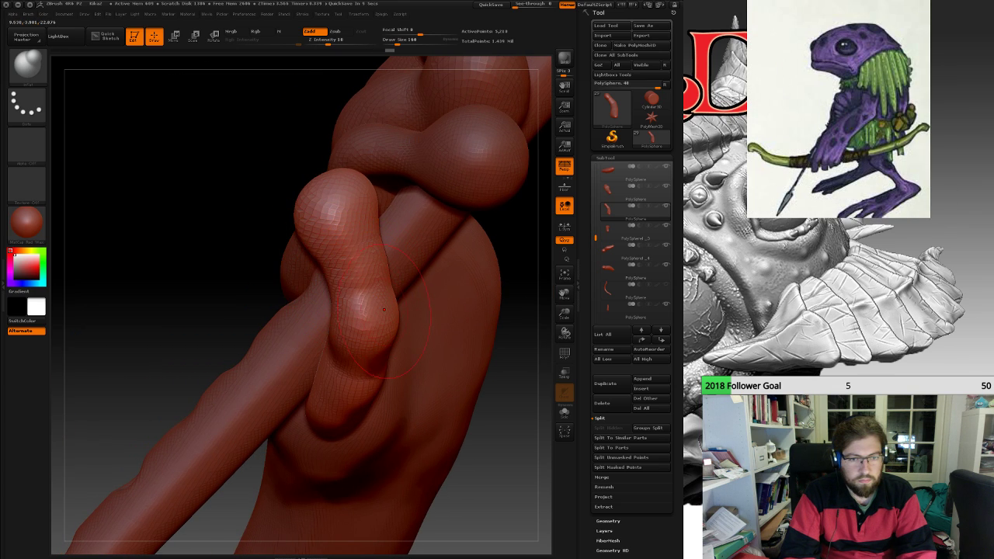
pyautogui.moveTo(384, 309); pyautogui.dragTo(381, 278, button='right')
pyautogui.moveTo(381, 331); pyautogui.dragTo(439, 329, button='right')
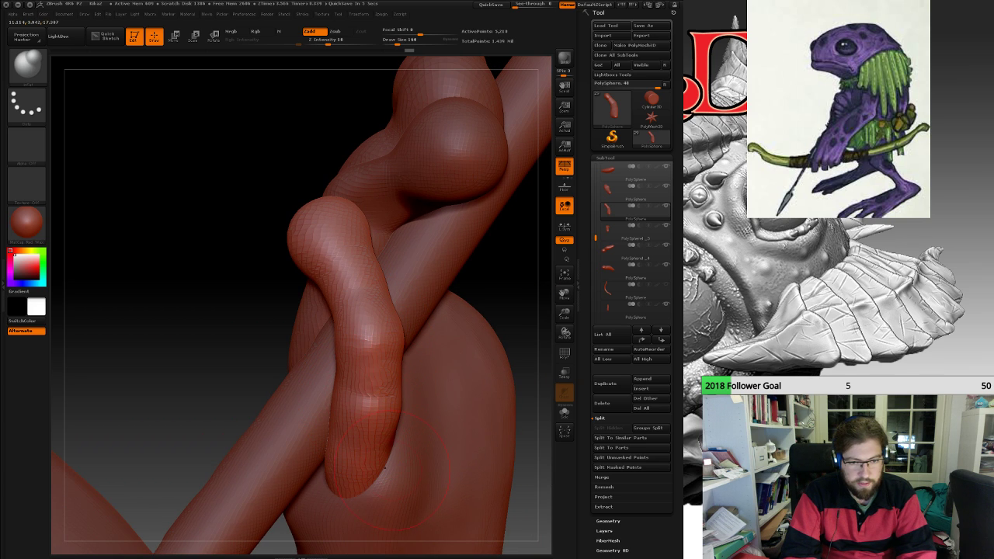
pyautogui.moveTo(311, 349); pyautogui.dragTo(341, 310, button='right')
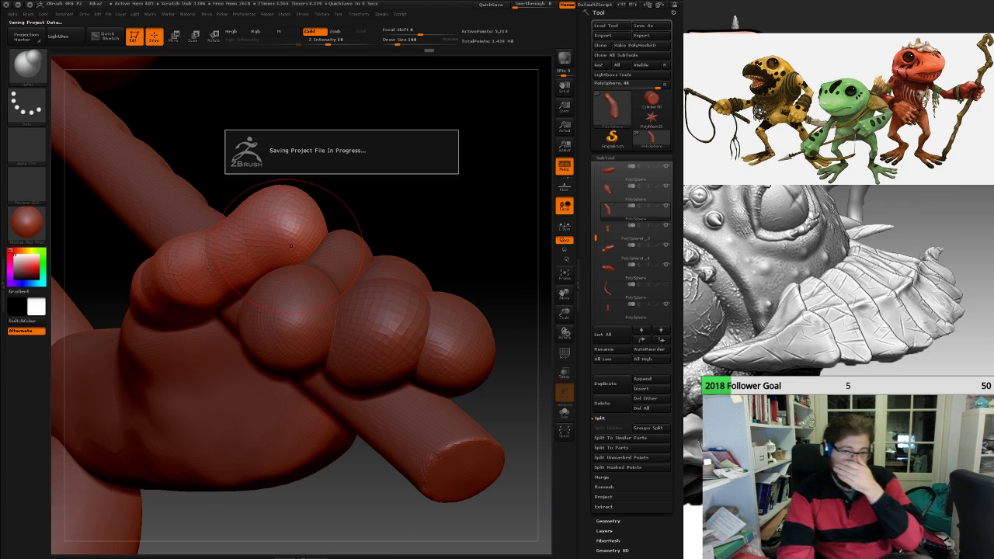
# Make the forearm and palm subtool of the flute hand active and choose the Move brush.
pyautogui.moveTo(291, 246)
pyautogui.mouseDown(button='right')
pyautogui.moveTo(372, 257)
pyautogui.moveTo(303, 244)
pyautogui.mouseUp(button='right')
pyautogui.moveTo(350, 310)
pyautogui.keyDown('ctrl'); pyautogui.mouseDown(button='right')
pyautogui.moveTo(373, 253)
pyautogui.moveTo(331, 266)
pyautogui.moveTo(474, 264)
pyautogui.mouseUp(button='right'); pyautogui.keyUp('ctrl')
pyautogui.keyDown('ctrl'); pyautogui.moveTo(349, 233); pyautogui.dragTo(365, 252, button='right'); pyautogui.keyUp('ctrl')
pyautogui.keyDown('alt'); pyautogui.moveTo(365, 253); pyautogui.dragTo(522, 306, button='right'); pyautogui.keyUp('alt')
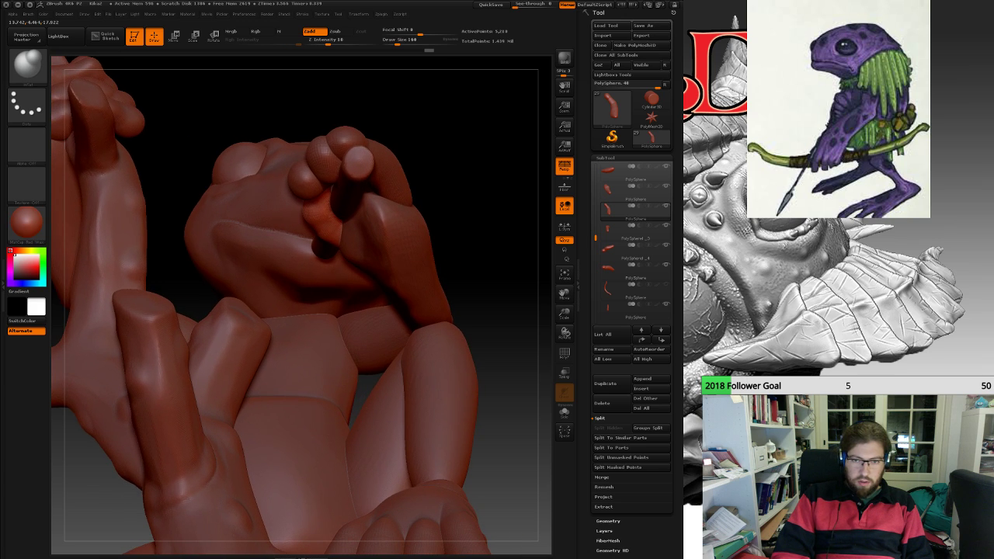
pyautogui.click(622, 171)
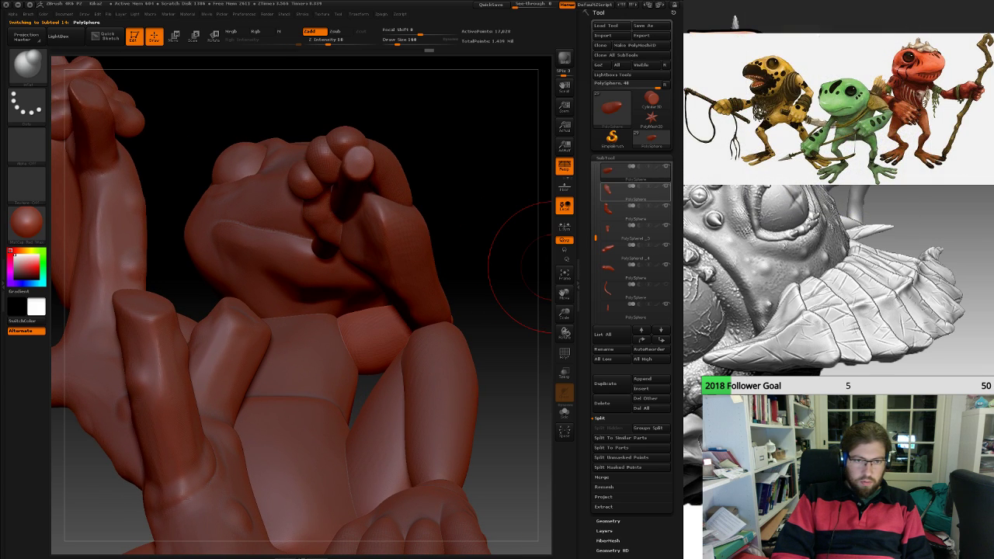
pyautogui.click(622, 192)
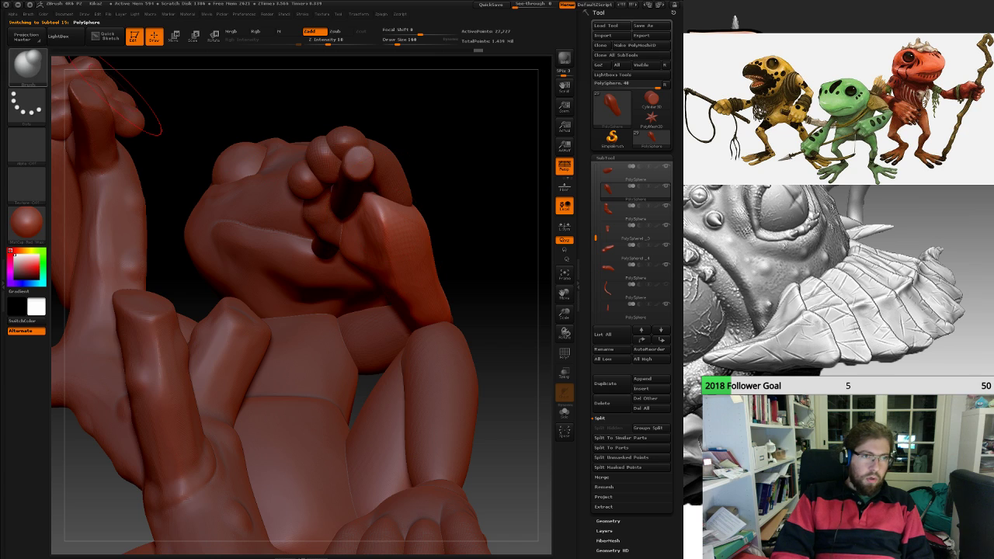
pyautogui.click(28, 68)
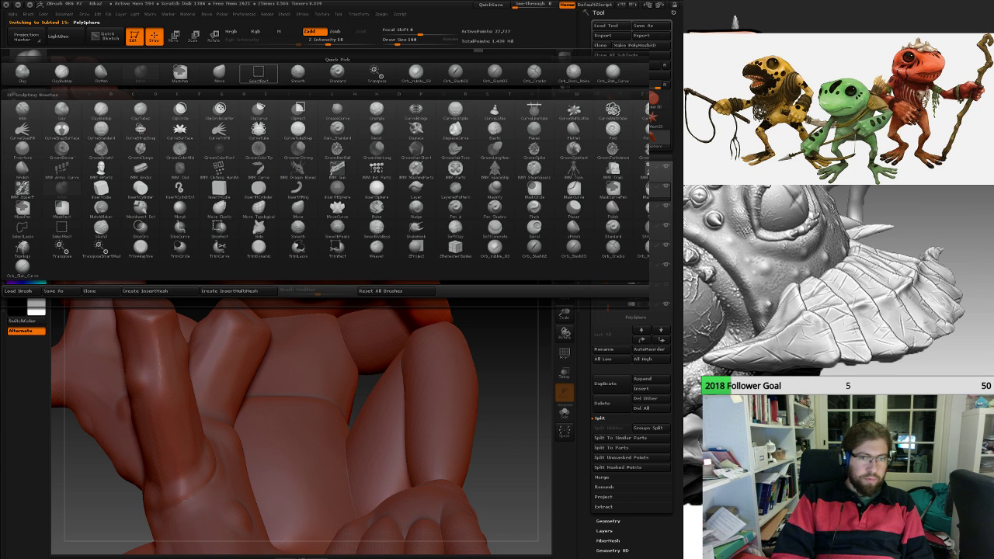
pyautogui.click(219, 73)
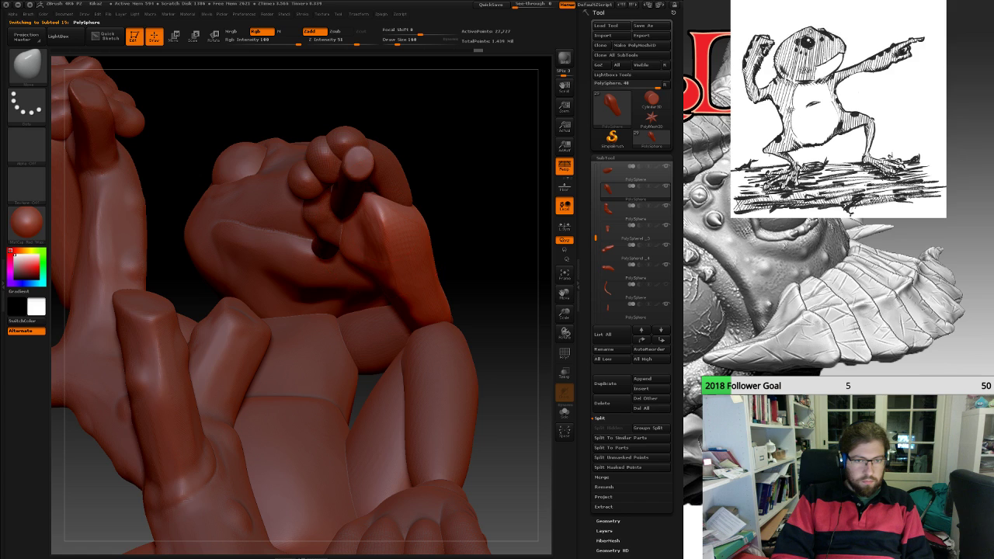
# Set the draw size to 265 and nudge the flute hand's palm and wrist into shape with the Move brush.
pyautogui.press('space')
pyautogui.moveTo(385, 227); pyautogui.dragTo(391, 226)
pyautogui.moveTo(491, 208)
pyautogui.mouseDown()
pyautogui.moveTo(517, 256)
pyautogui.moveTo(512, 273)
pyautogui.mouseUp()
pyautogui.moveTo(413, 216); pyautogui.dragTo(411, 227)
pyautogui.moveTo(515, 249); pyautogui.dragTo(672, 250)
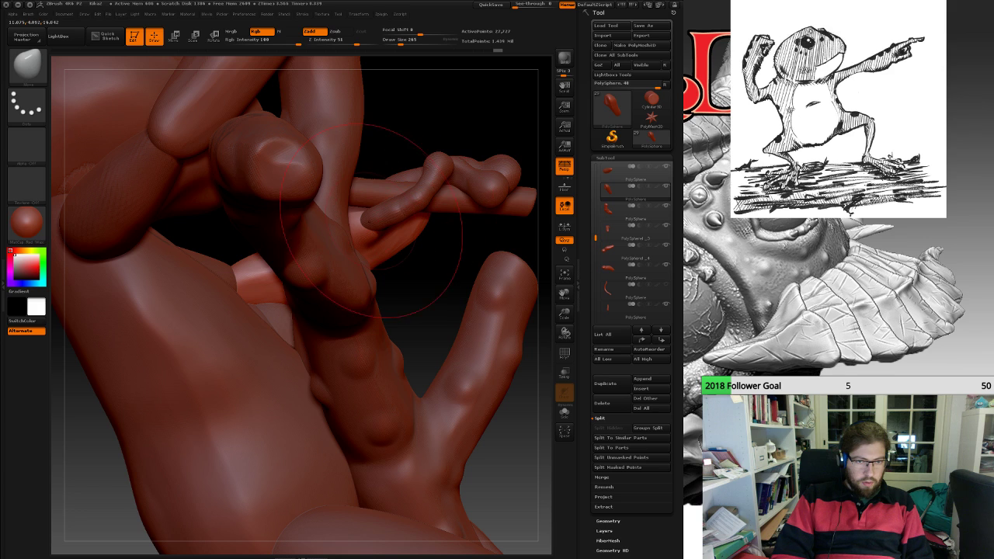
pyautogui.moveTo(379, 229); pyautogui.dragTo(374, 226)
pyautogui.moveTo(475, 254); pyautogui.dragTo(342, 254)
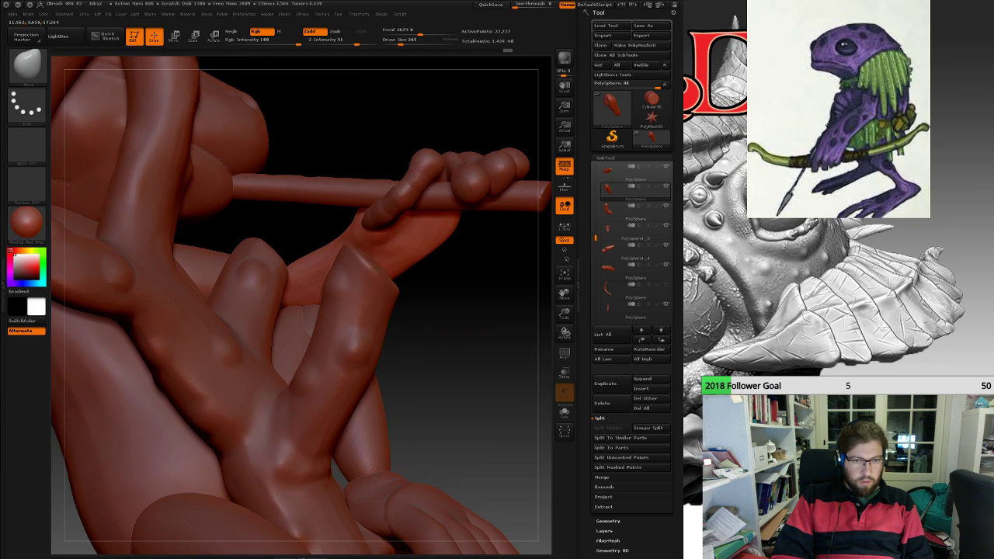
pyautogui.moveTo(482, 279); pyautogui.dragTo(493, 194)
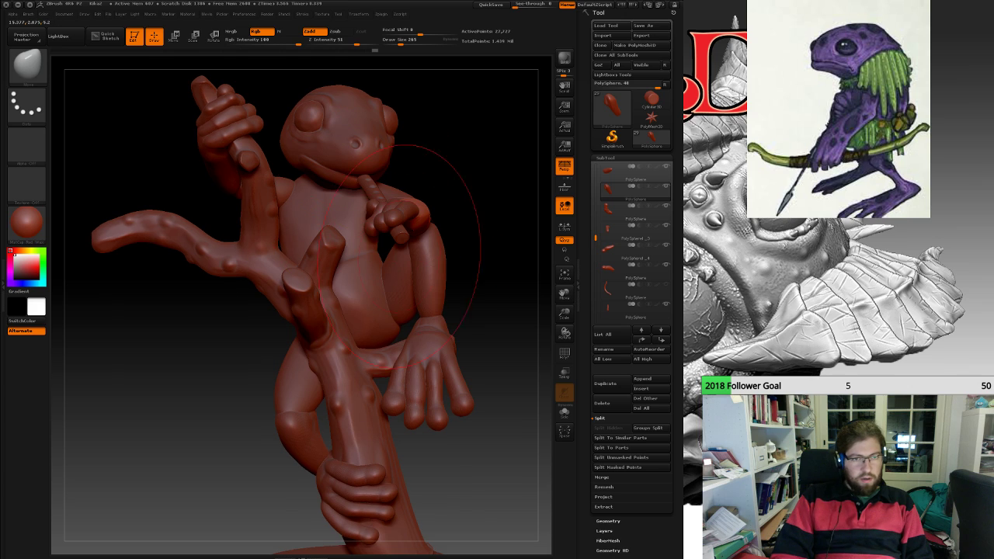
# Make the flute subtool active and choose the Inflat brush for it.
pyautogui.keyDown('alt'); pyautogui.moveTo(392, 214); pyautogui.dragTo(319, 183, button='right'); pyautogui.keyUp('alt')
pyautogui.moveTo(387, 103); pyautogui.dragTo(428, 155, button='right')
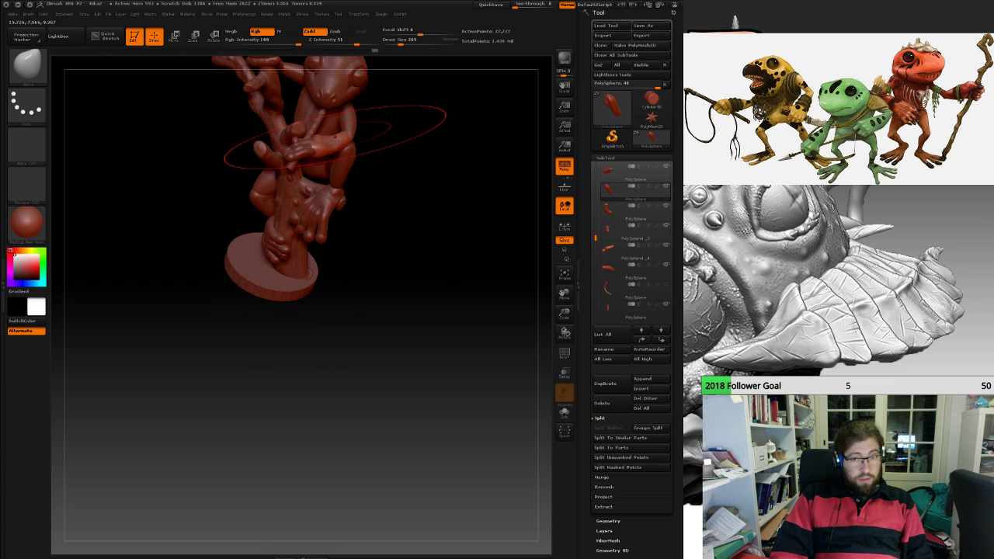
pyautogui.keyDown('ctrl'); pyautogui.moveTo(369, 131); pyautogui.dragTo(412, 210, button='right'); pyautogui.keyUp('ctrl')
pyautogui.keyDown('alt'); pyautogui.moveTo(362, 178); pyautogui.dragTo(366, 180, button='right'); pyautogui.keyUp('alt')
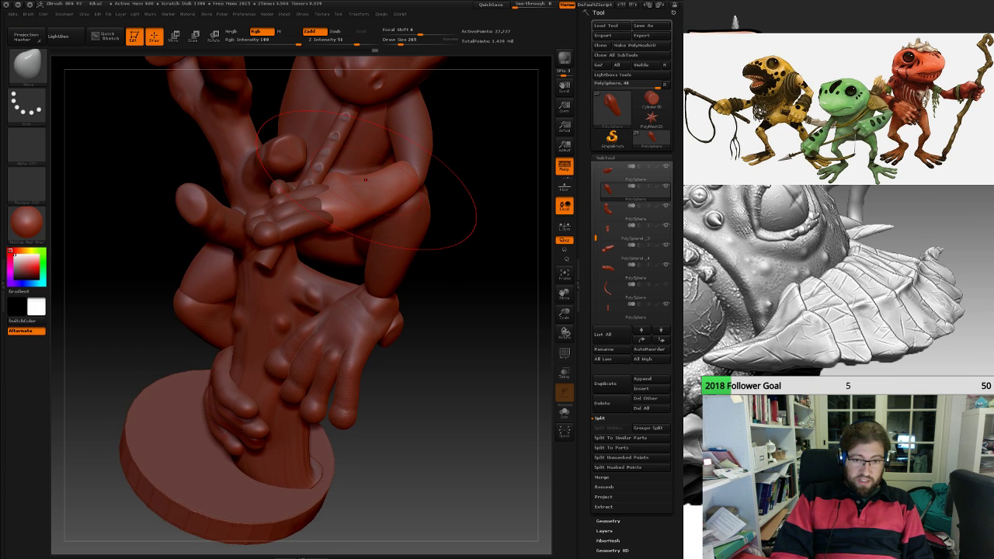
pyautogui.click(635, 309)
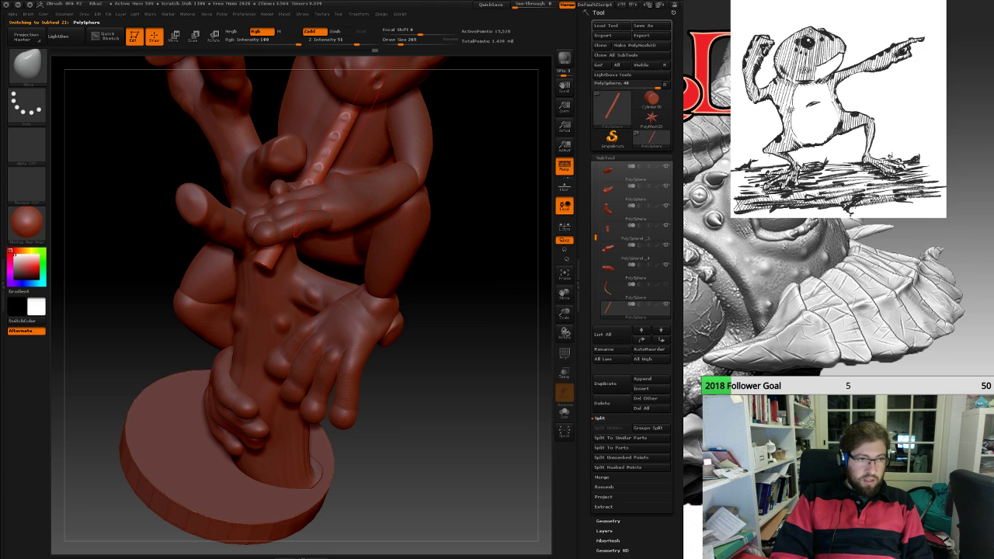
pyautogui.click(28, 67)
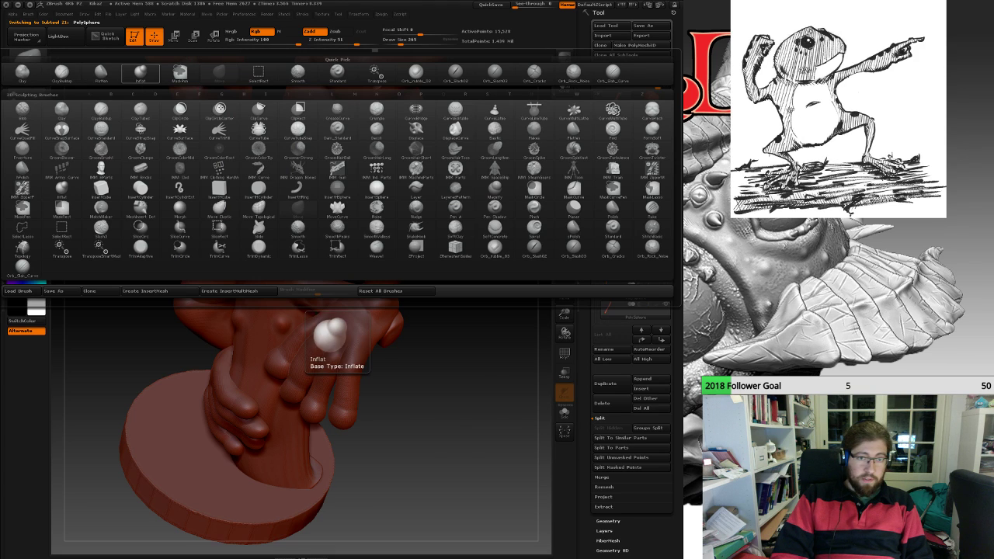
pyautogui.click(129, 72)
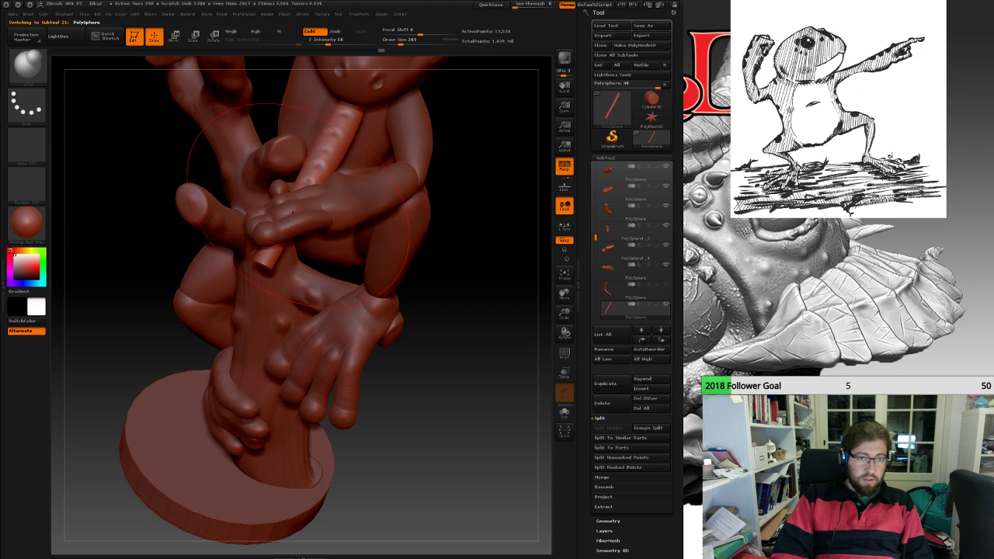
# Undo the first inflating stroke on the flute and thicken it along its length again.
pyautogui.hotkey('ctrl', 'z')
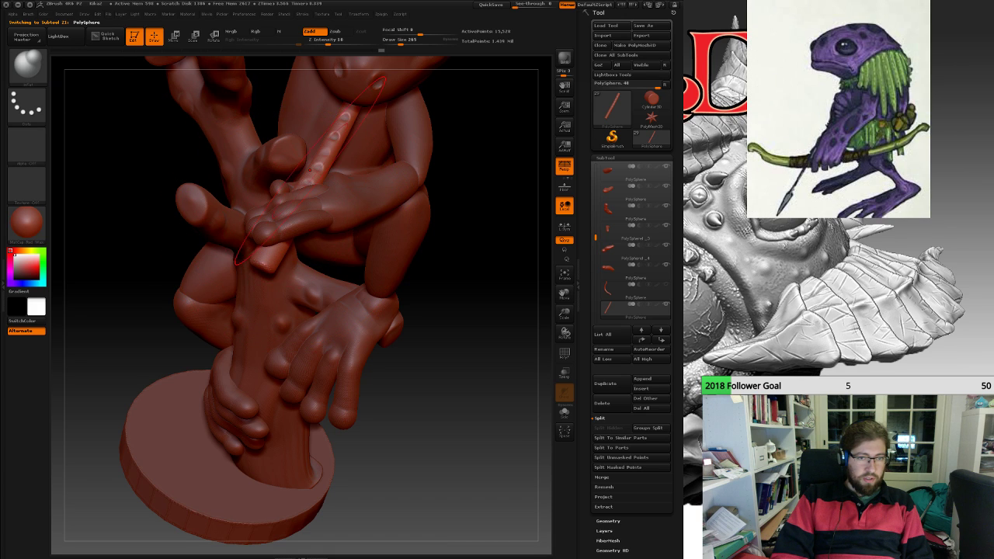
pyautogui.moveTo(353, 248); pyautogui.dragTo(331, 105, button='right')
pyautogui.moveTo(320, 161)
pyautogui.mouseDown(button='right')
pyautogui.moveTo(392, 167)
pyautogui.moveTo(245, 160)
pyautogui.moveTo(303, 159)
pyautogui.moveTo(353, 162)
pyautogui.moveTo(182, 173)
pyautogui.moveTo(287, 168)
pyautogui.moveTo(342, 194)
pyautogui.moveTo(198, 196)
pyautogui.moveTo(343, 199)
pyautogui.moveTo(328, 219)
pyautogui.moveTo(411, 177)
pyautogui.mouseUp(button='right')
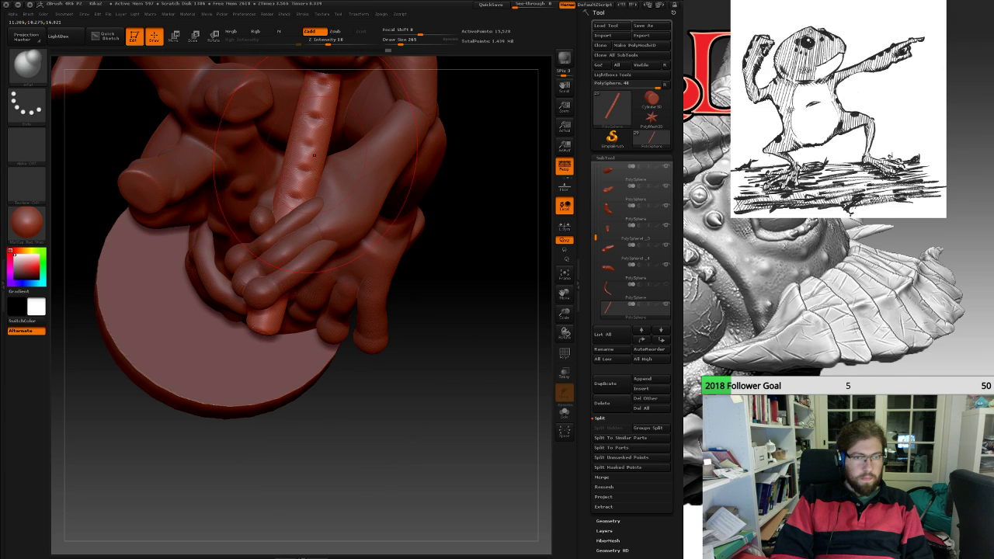
# Smooth the thickened flute's surface and update its DynaMesh.
pyautogui.click(28, 69)
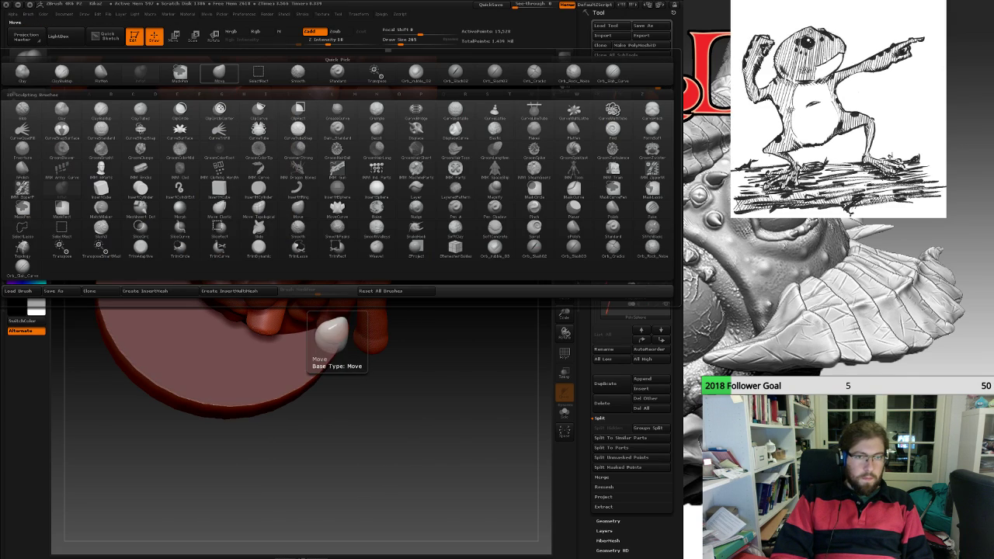
pyautogui.click(318, 188)
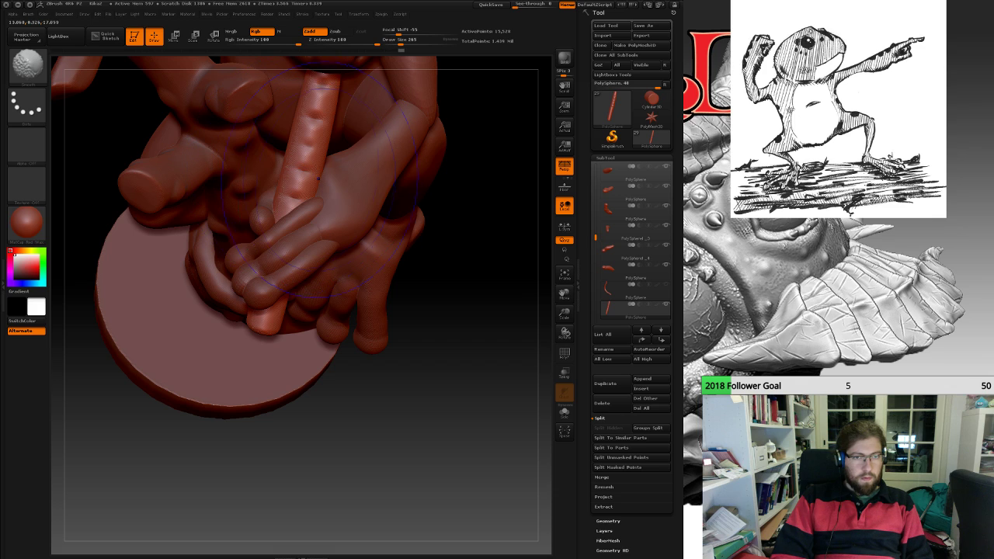
pyautogui.keyDown('ctrl'); pyautogui.moveTo(457, 218); pyautogui.dragTo(476, 253); pyautogui.keyUp('ctrl')
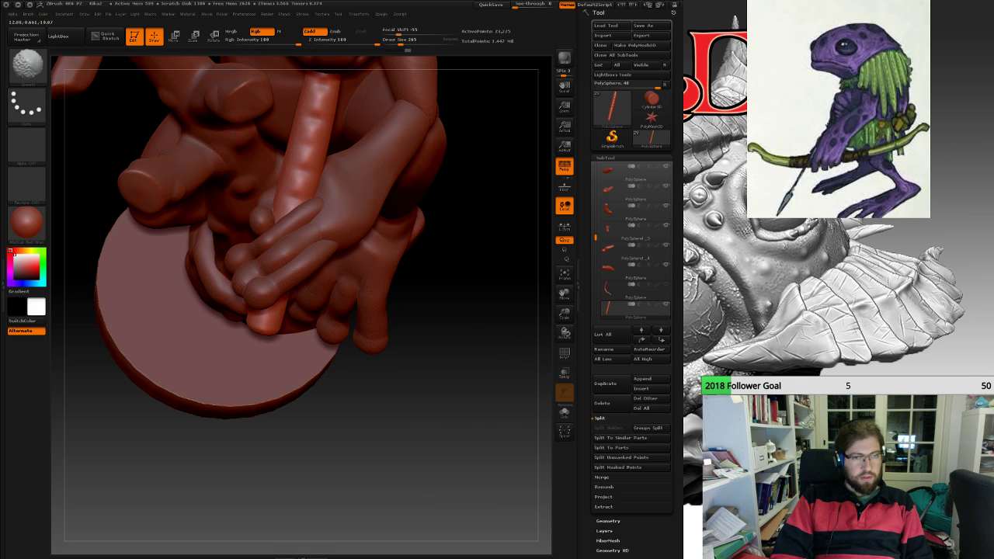
# Choose the Standard brush for working on the flute above the hand.
pyautogui.moveTo(319, 178)
pyautogui.mouseDown(button='right')
pyautogui.moveTo(317, 149)
pyautogui.moveTo(337, 122)
pyautogui.moveTo(415, 123)
pyautogui.moveTo(336, 148)
pyautogui.moveTo(340, 242)
pyautogui.mouseUp(button='right')
pyautogui.click(26, 70)
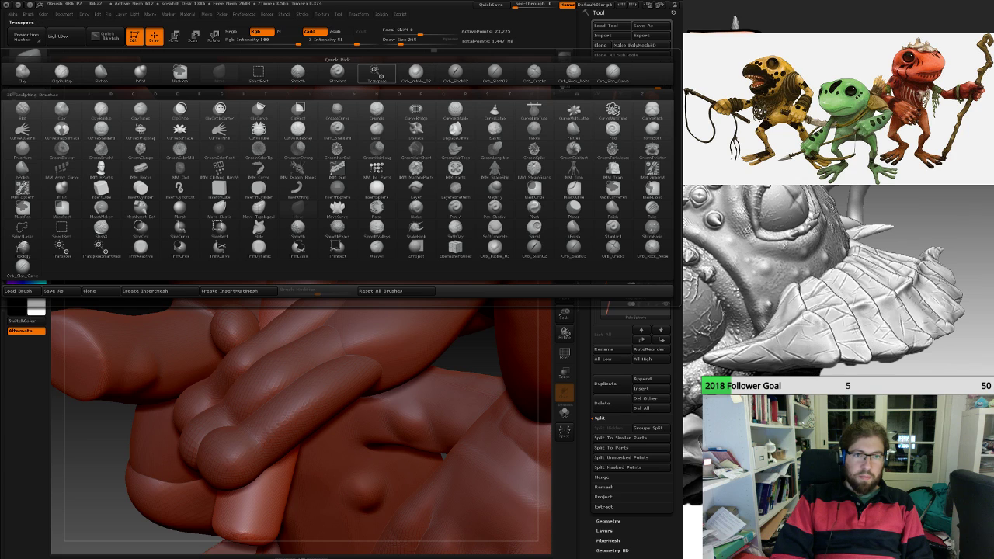
pyautogui.click(337, 72)
pyautogui.click(28, 71)
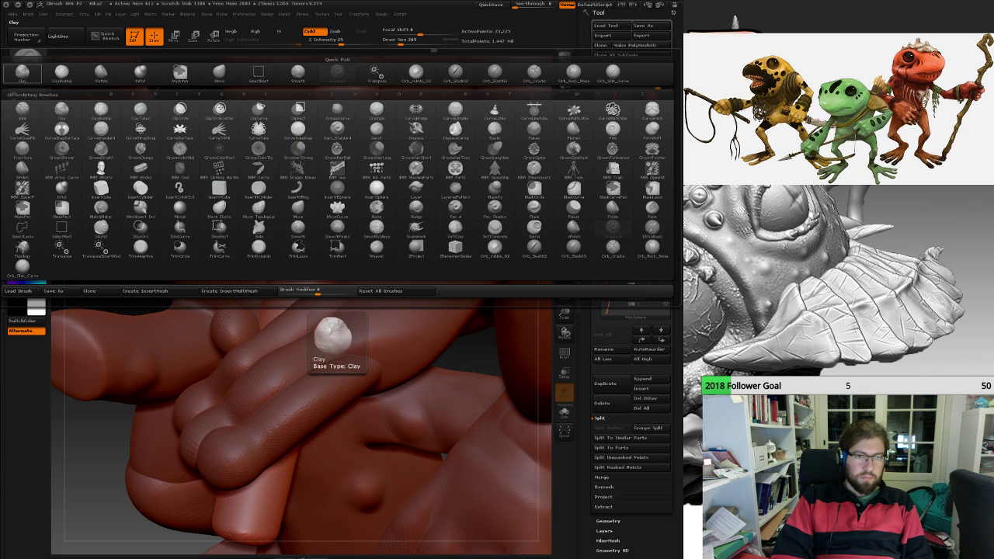
pyautogui.rightClick(308, 316)
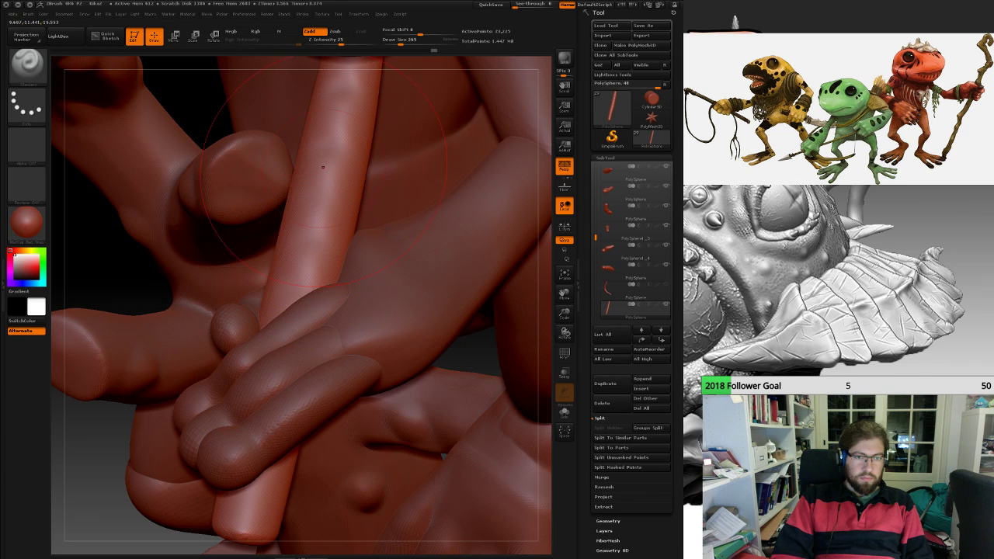
# Carve a row of round finger holes into the flute between the frog's mouth and hand with a small Standard brush.
pyautogui.moveTo(321, 166); pyautogui.dragTo(328, 164, button='right')
pyautogui.rightClick(329, 165)
pyautogui.moveTo(328, 164); pyautogui.dragTo(318, 163)
pyautogui.keyDown('alt'); pyautogui.moveTo(345, 94); pyautogui.dragTo(343, 149, button='right'); pyautogui.keyUp('alt')
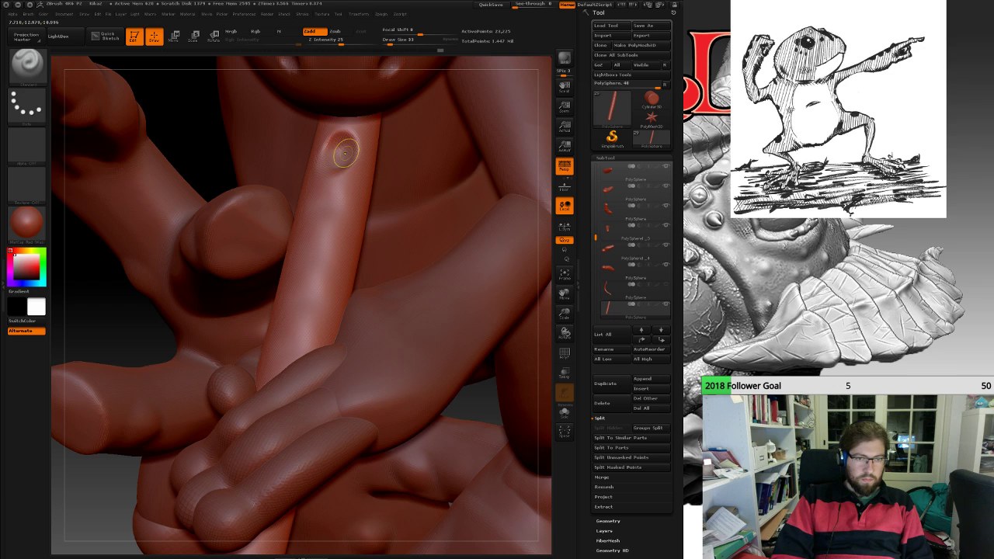
pyautogui.hotkey('ctrl', 'z')
pyautogui.moveTo(345, 142); pyautogui.dragTo(340, 145)
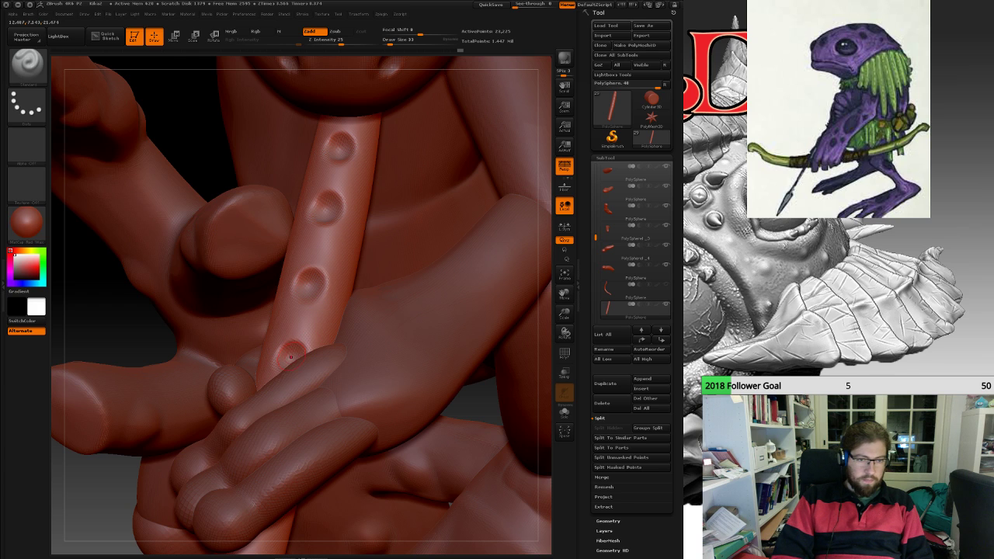
# Make the frog's head the active subtool.
pyautogui.moveTo(291, 358); pyautogui.dragTo(320, 159, button='right')
pyautogui.moveTo(417, 268); pyautogui.dragTo(505, 196, button='right')
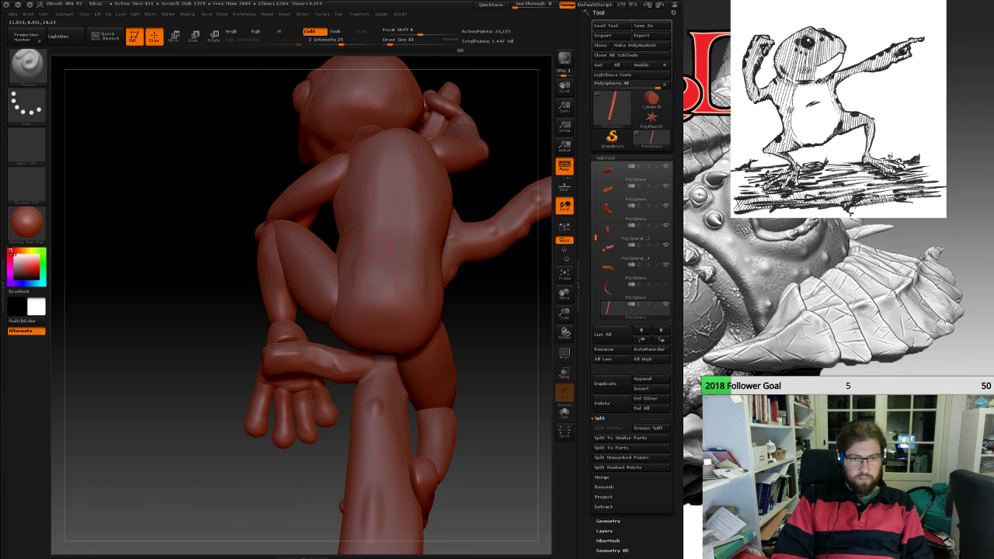
pyautogui.keyDown('ctrl'); pyautogui.moveTo(379, 247); pyautogui.dragTo(513, 224, button='right'); pyautogui.keyUp('ctrl')
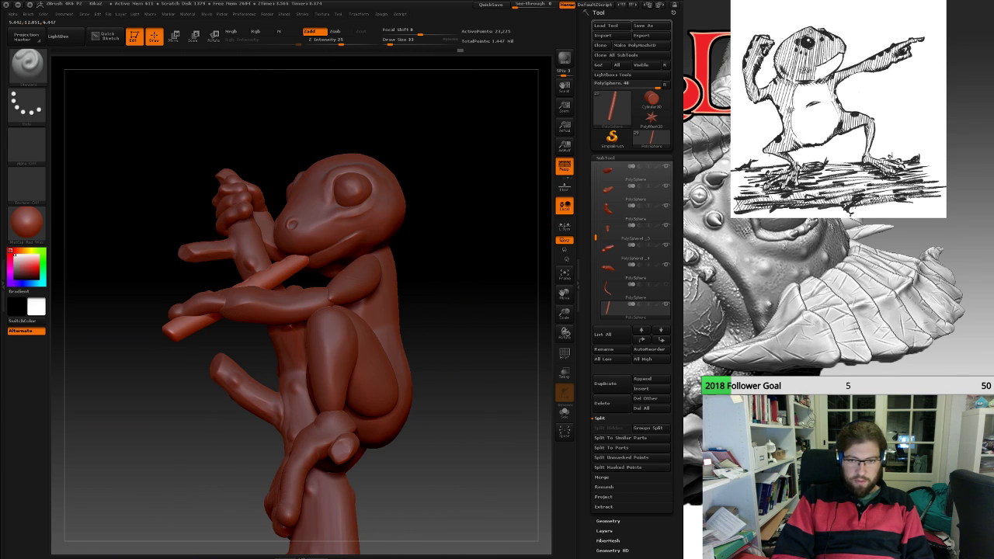
pyautogui.moveTo(596, 237); pyautogui.dragTo(596, 203)
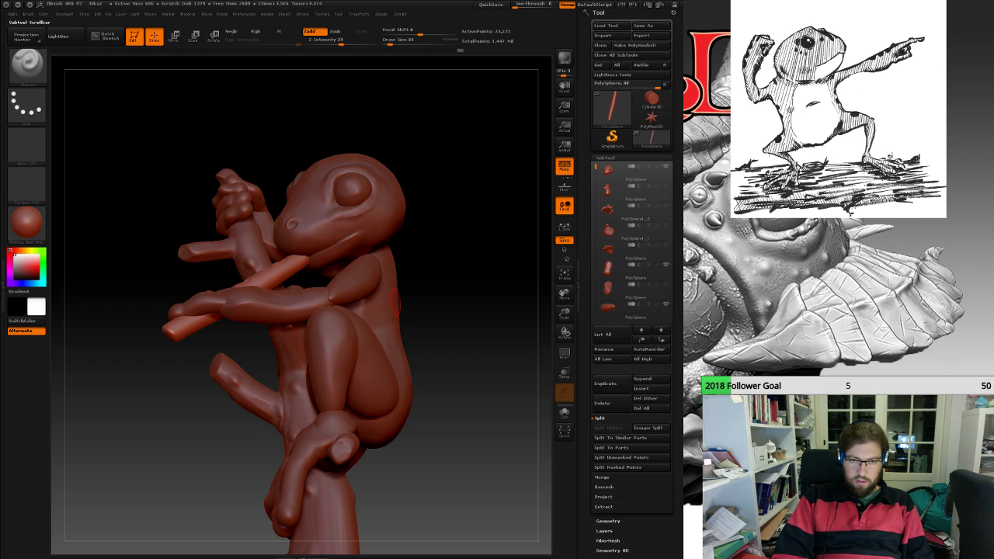
pyautogui.click(613, 172)
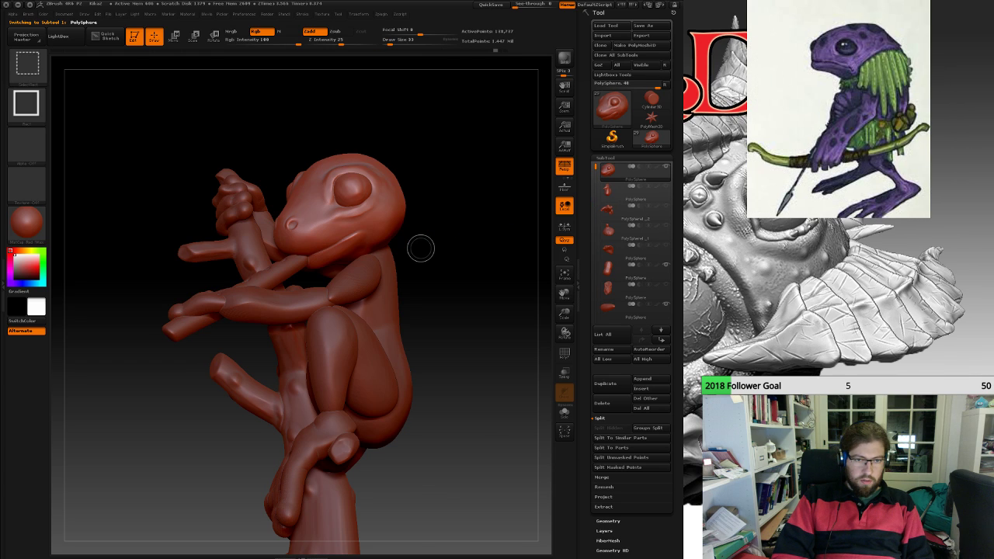
# Step back and forth through the head's undo history to compare its earlier and latest shapes, ending on the latest.
pyautogui.hotkey('ctrl', 'z')
pyautogui.hotkey('ctrl', 'z')
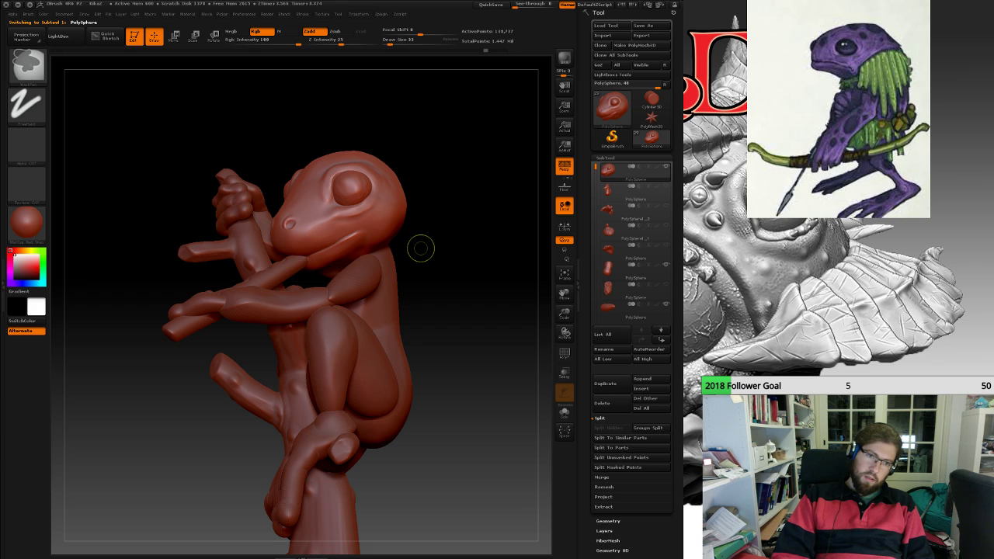
pyautogui.moveTo(420, 249)
pyautogui.mouseDown()
pyautogui.moveTo(509, 251)
pyautogui.moveTo(495, 254)
pyautogui.mouseUp()
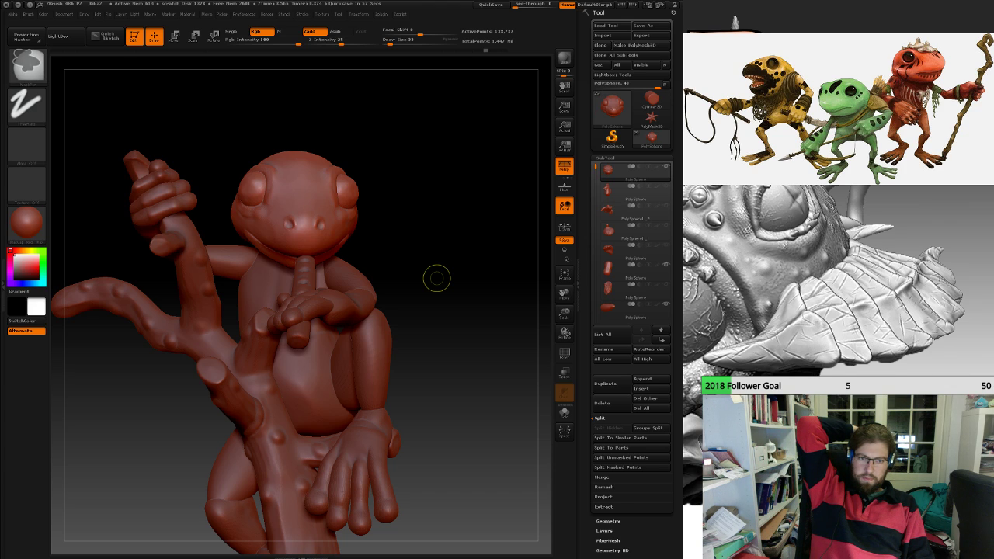
pyautogui.hotkey('ctrl', 'shift', 'z')
pyautogui.hotkey('ctrl', 'shift', 'z')
pyautogui.hotkey('ctrl', 'shift', 'z')
pyautogui.hotkey('ctrl', 'shift', 'z')
pyautogui.hotkey('ctrl', 'shift', 'z')
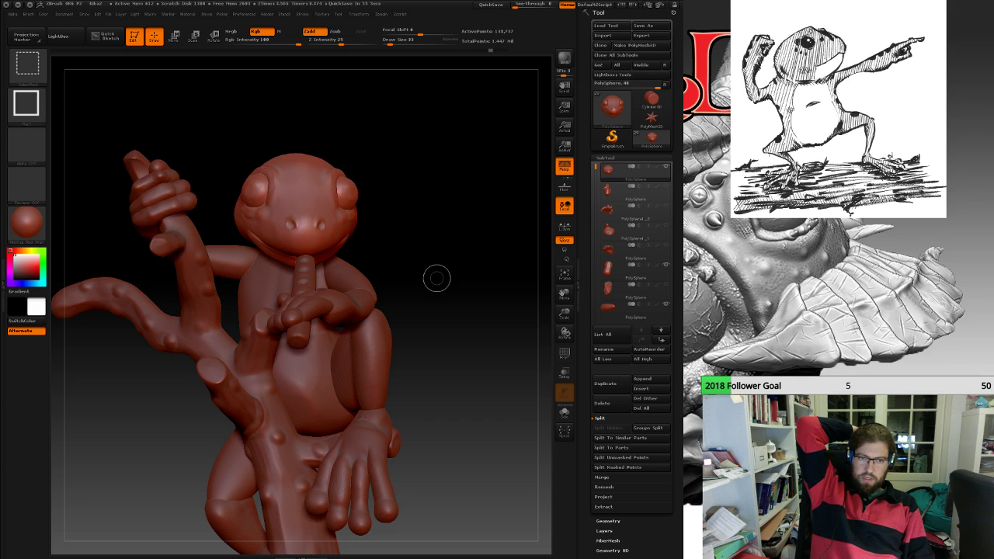
pyautogui.hotkey('ctrl', 'z')
pyautogui.hotkey('ctrl', 'z')
pyautogui.hotkey('ctrl', 'z')
pyautogui.hotkey('ctrl', 'z')
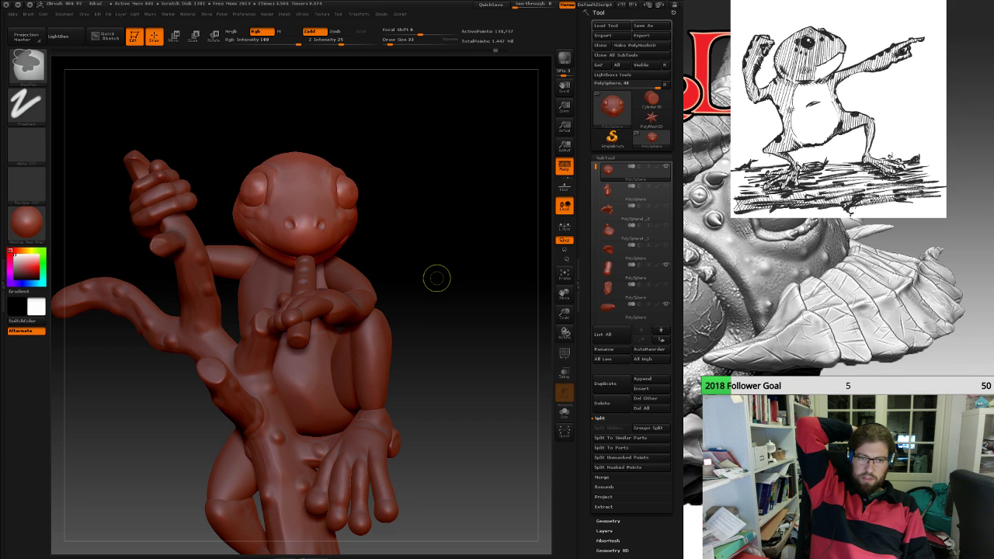
pyautogui.hotkey('ctrl', 'shift', 'z')
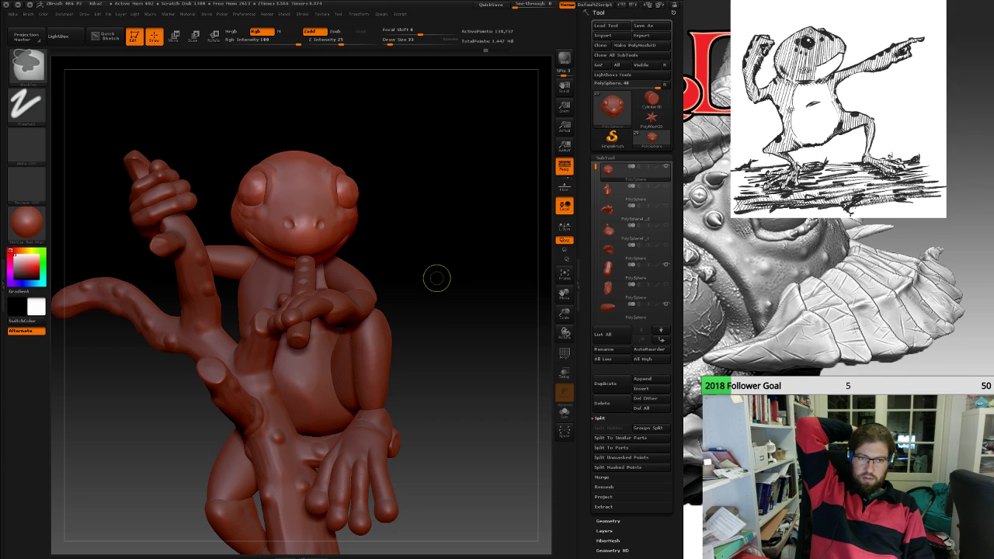
pyautogui.hotkey('ctrl', 'shift', 'z')
pyautogui.hotkey('ctrl', 'shift', 'z')
pyautogui.hotkey('ctrl', 'shift', 'z')
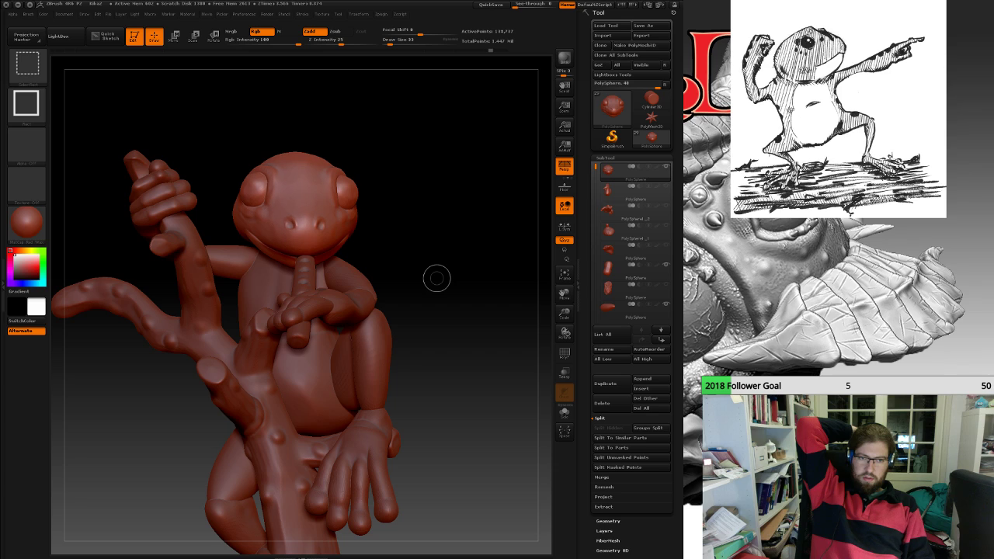
pyautogui.hotkey('ctrl', 'z')
pyautogui.hotkey('ctrl', 'z')
pyautogui.hotkey('ctrl', 'z')
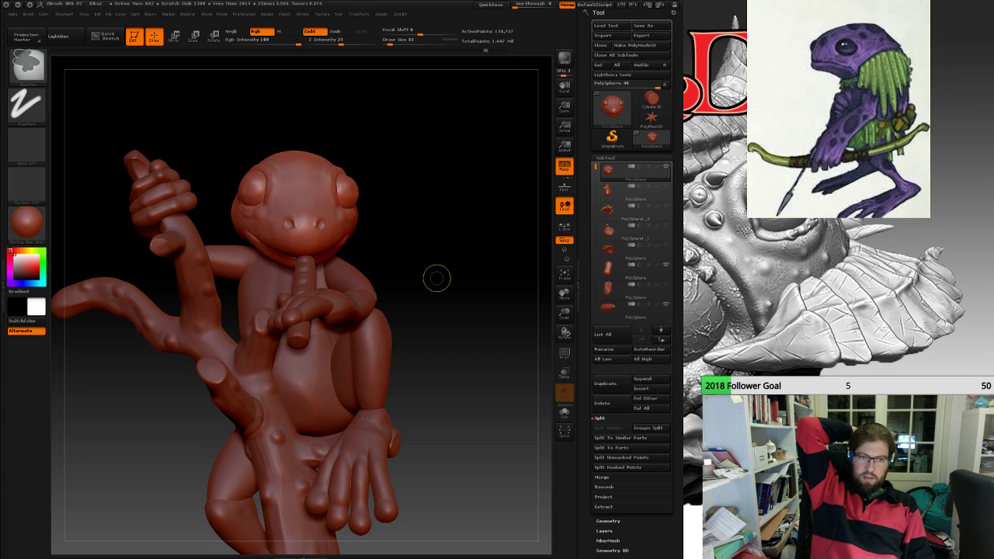
pyautogui.hotkey('ctrl', 'shift')
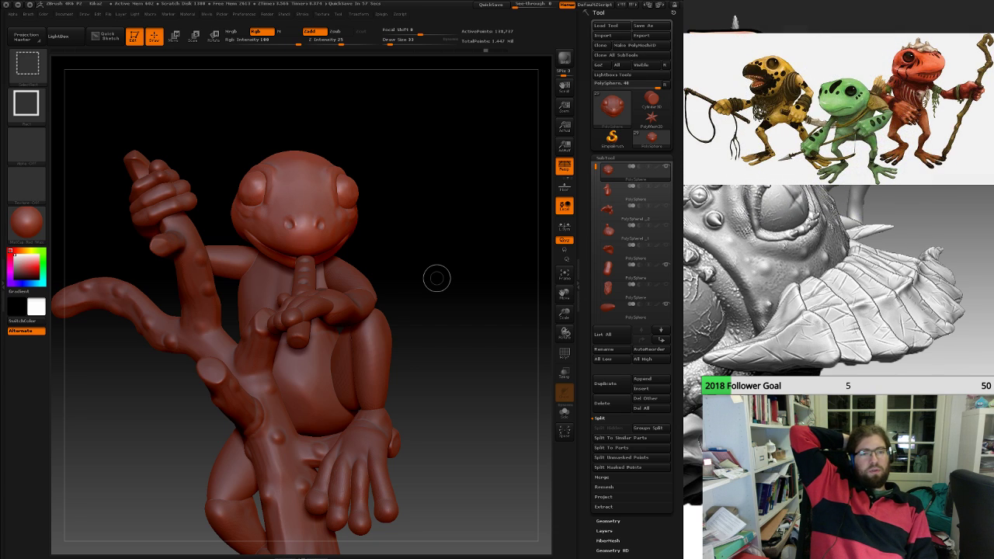
pyautogui.hotkey('ctrl', 'shift', 'z')
pyautogui.hotkey('ctrl', 'shift', 'z')
pyautogui.hotkey('ctrl', 'shift', 'z')
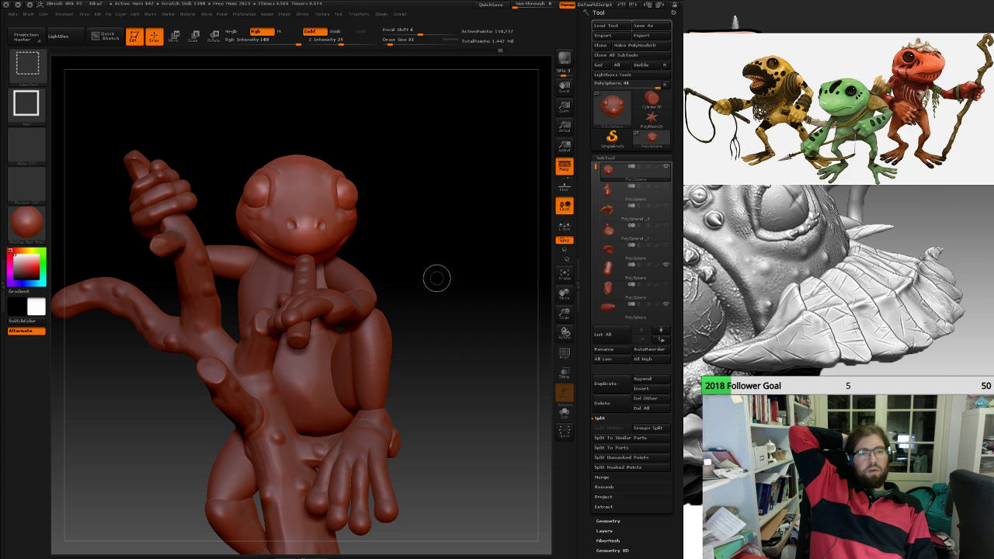
pyautogui.hotkey('ctrl', 'z')
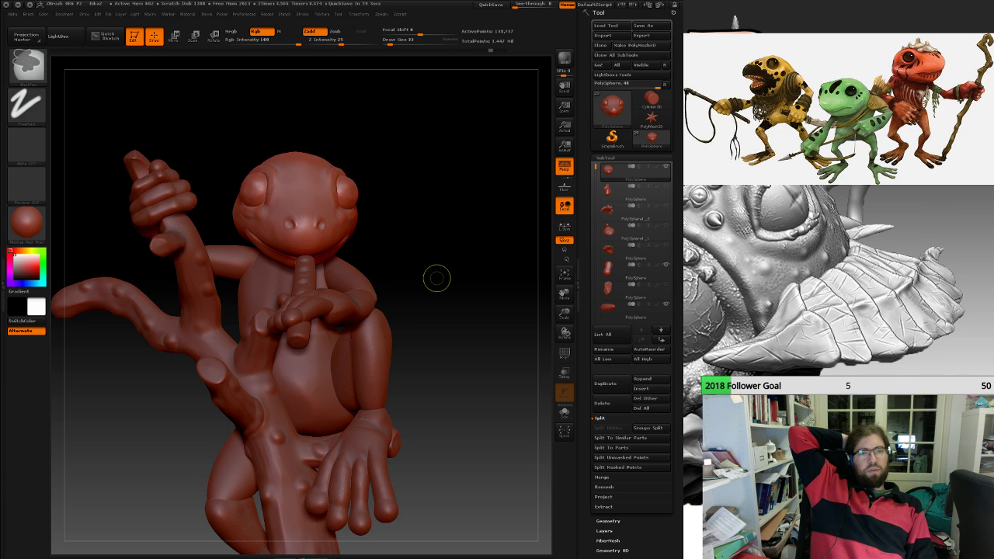
pyautogui.hotkey('ctrl', 'z')
pyautogui.hotkey('ctrl', 'shift', 'z')
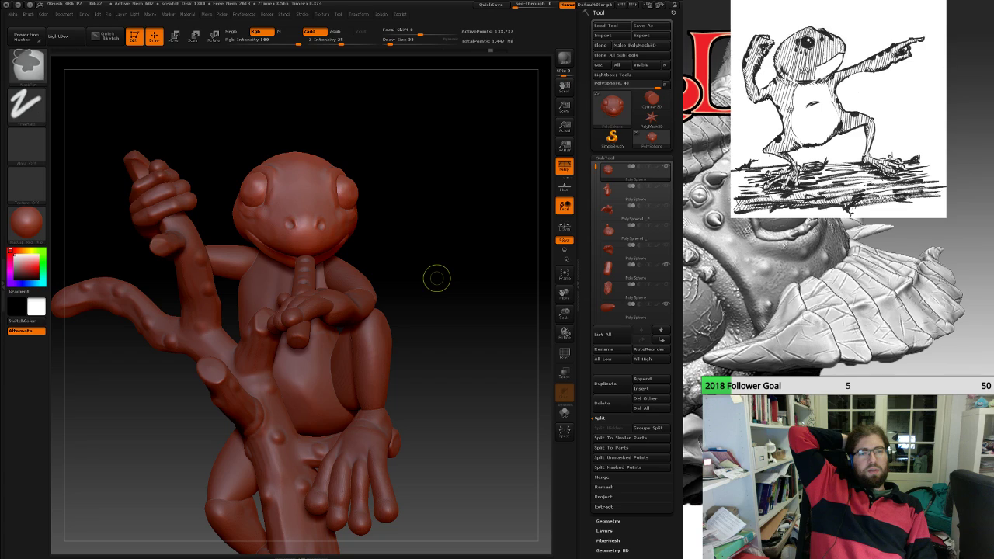
pyautogui.hotkey('ctrl', 'z')
pyautogui.hotkey('ctrl', 'z')
pyautogui.hotkey('ctrl', 'shift', 'z')
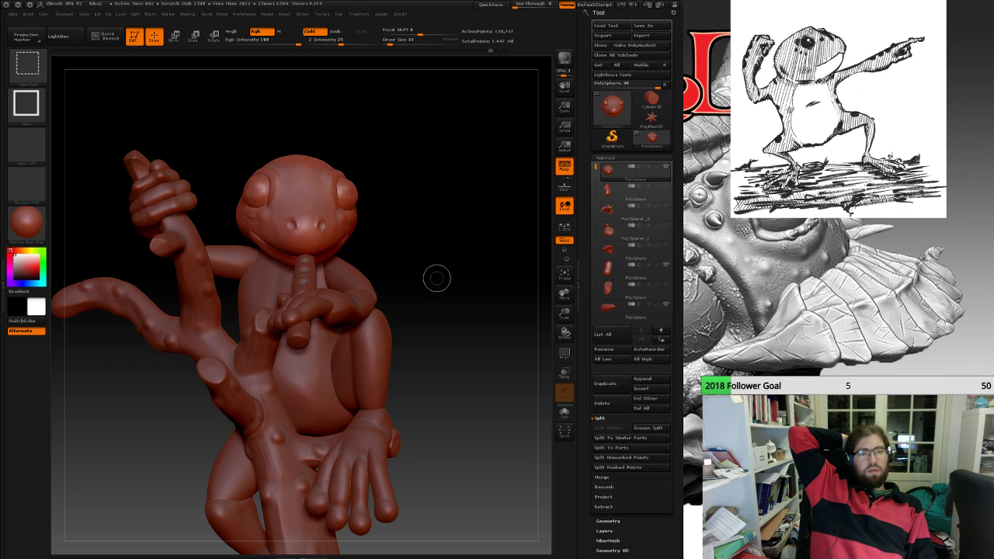
pyautogui.hotkey('ctrl', 'shift', 'z')
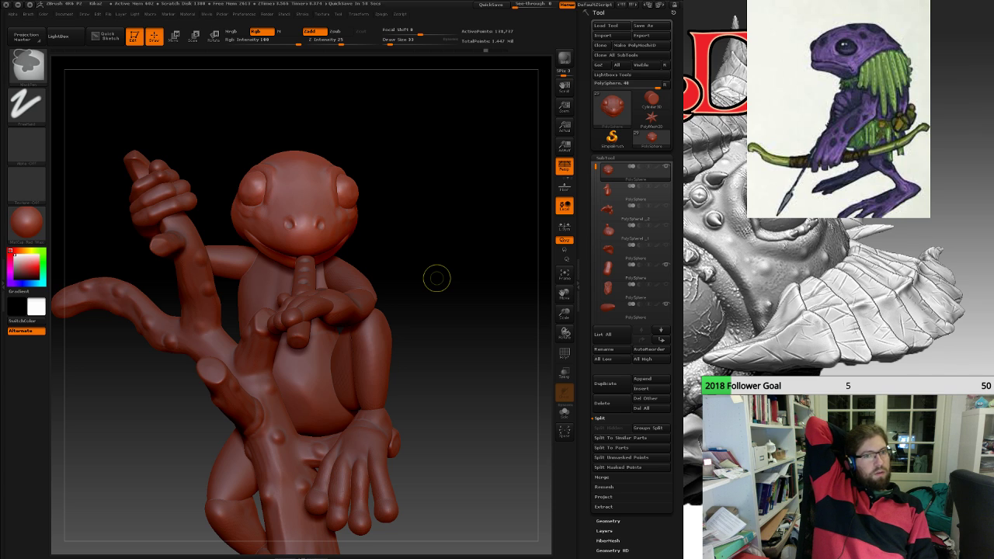
pyautogui.hotkey('ctrl', 'shift', 'z')
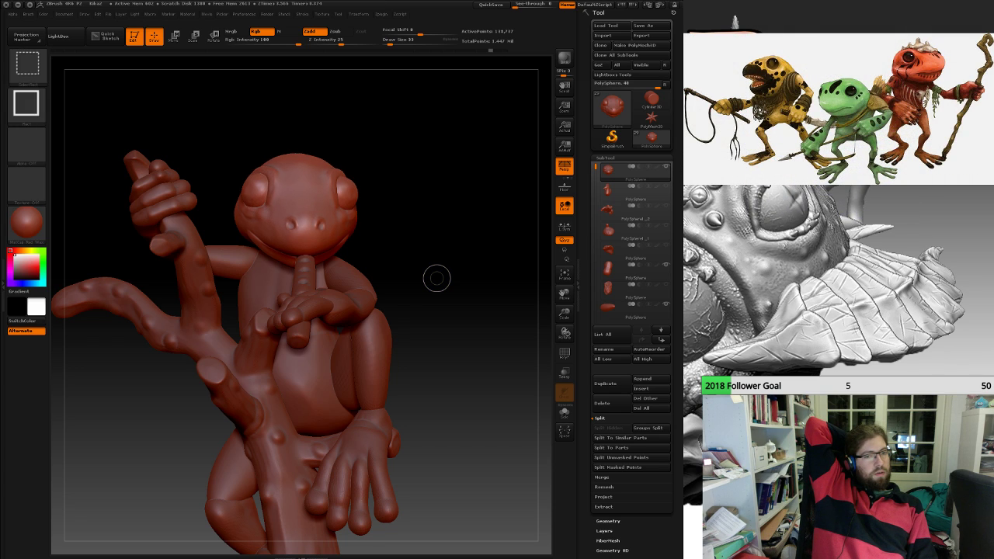
pyautogui.hotkey('ctrl', 'shift', 'z')
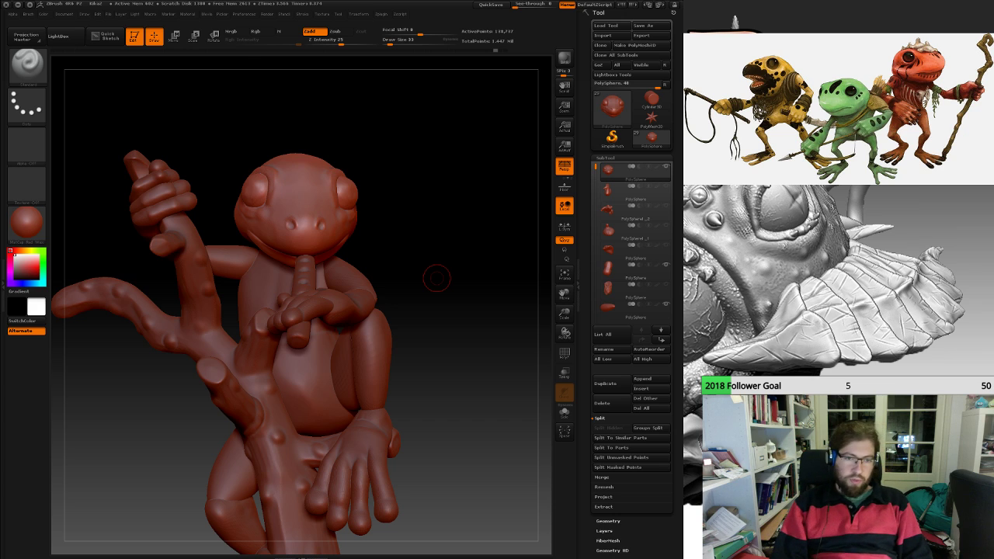
# Choose the Flatten brush, enlarge it, and even out the head's lower edge and jaw ridge above the shoulder.
pyautogui.moveTo(436, 278)
pyautogui.mouseDown()
pyautogui.moveTo(302, 278)
pyautogui.moveTo(398, 292)
pyautogui.moveTo(280, 282)
pyautogui.mouseUp()
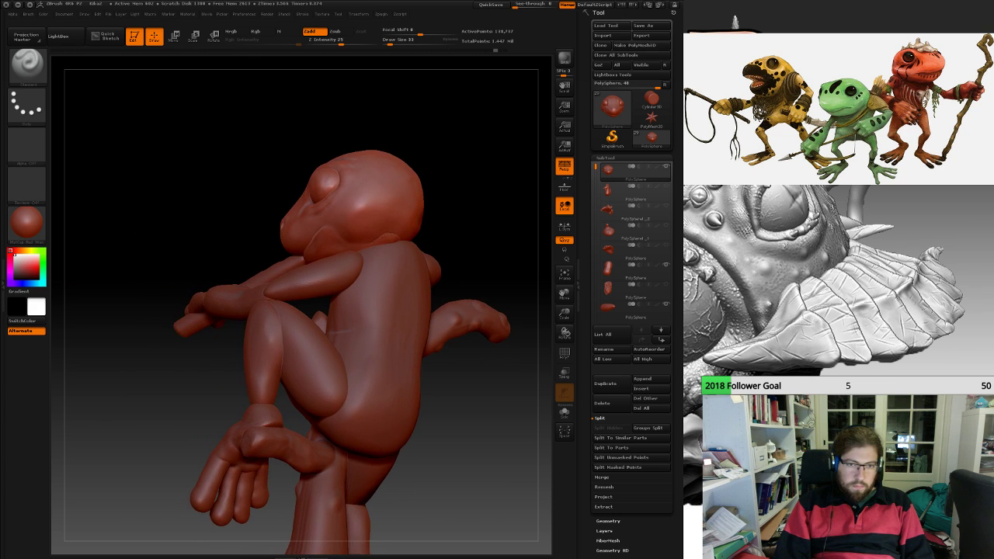
pyautogui.keyDown('alt'); pyautogui.moveTo(140, 132); pyautogui.dragTo(124, 233); pyautogui.keyUp('alt')
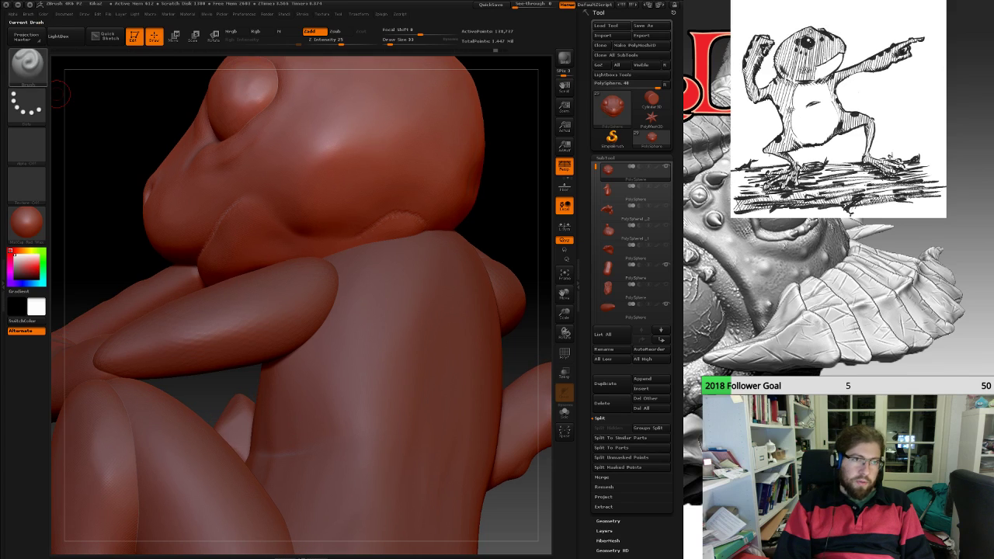
pyautogui.click(26, 64)
pyautogui.click(219, 74)
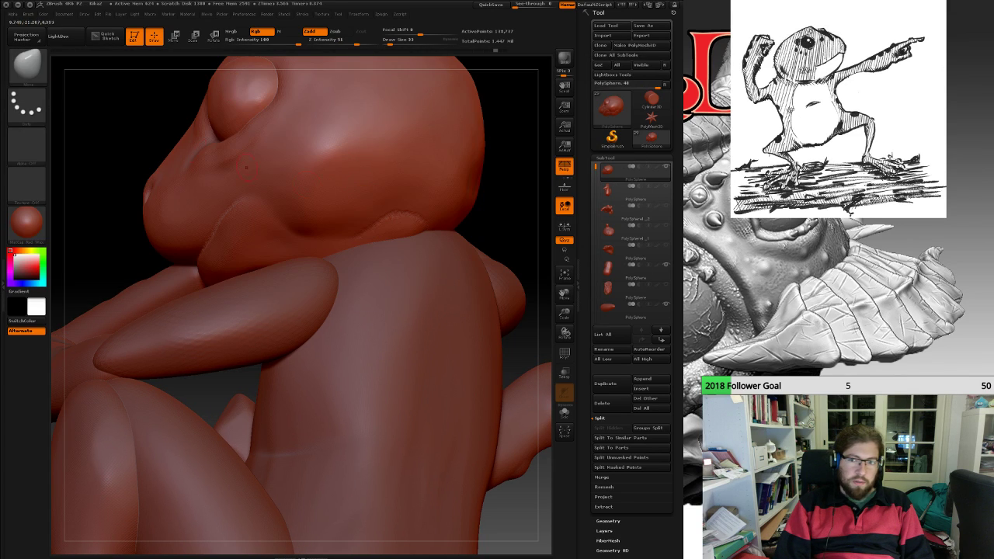
pyautogui.click(30, 67)
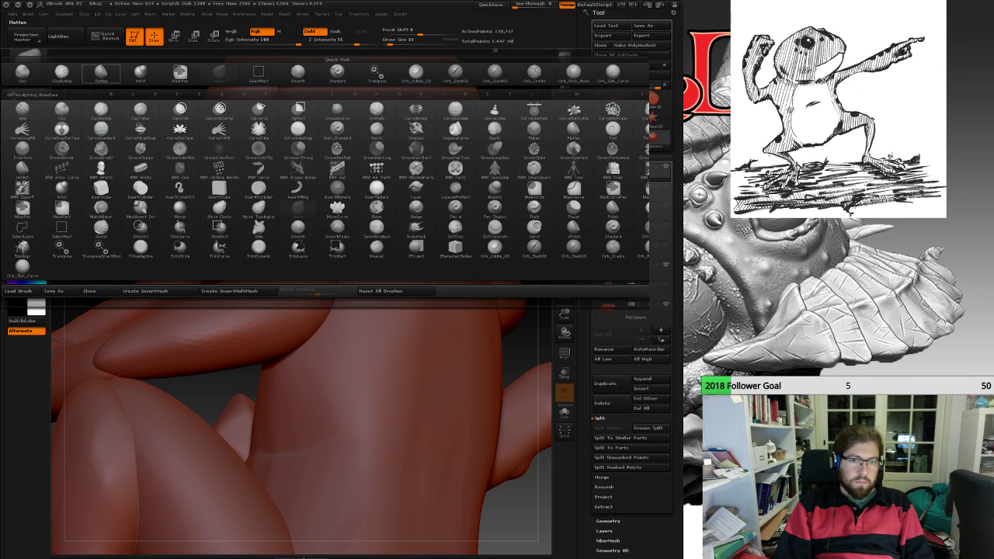
pyautogui.click(101, 74)
pyautogui.press('space')
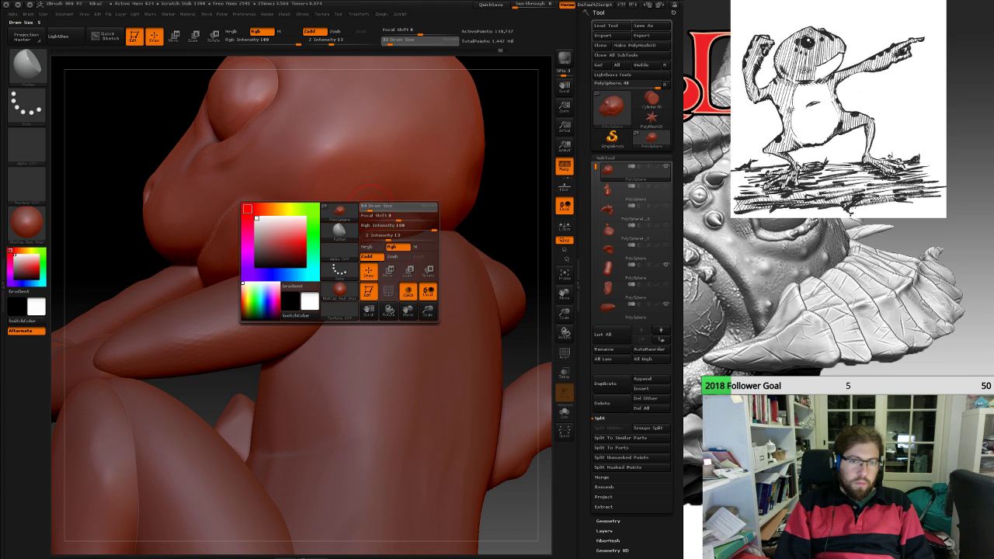
pyautogui.press('shift')
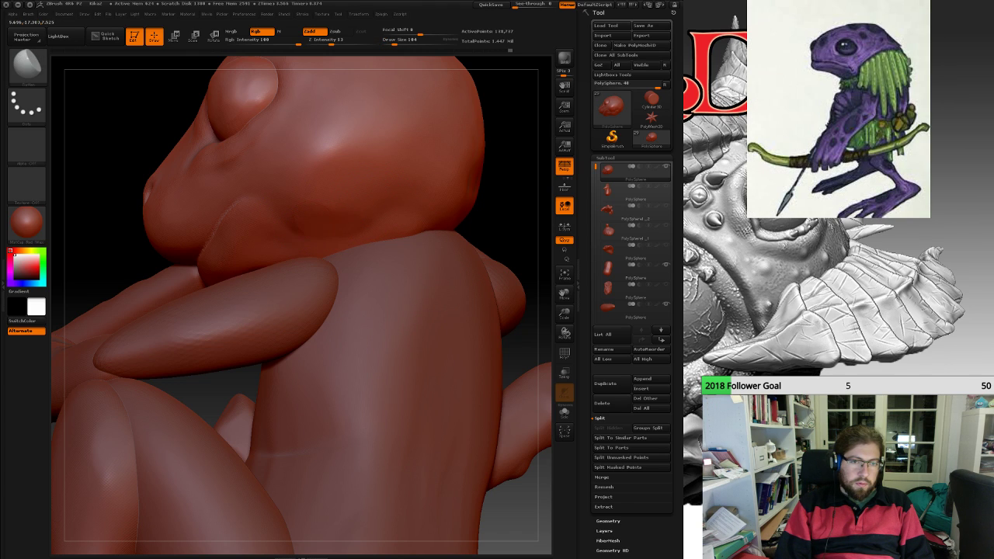
# Turn on ghost transparency and smooth the underside and back of the head where it meets the body.
pyautogui.moveTo(521, 163); pyautogui.dragTo(349, 167)
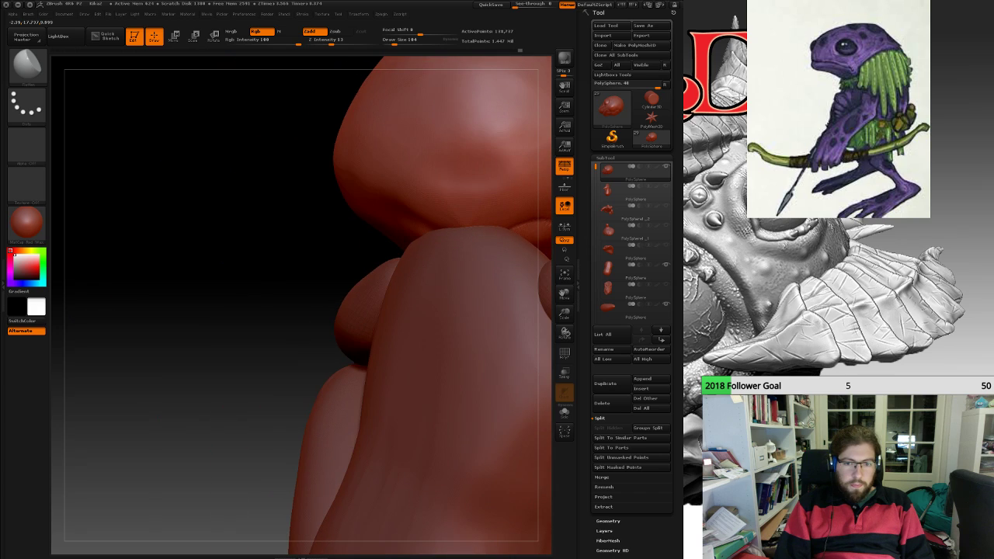
pyautogui.click(565, 373)
pyautogui.keyDown('alt'); pyautogui.moveTo(545, 310); pyautogui.dragTo(451, 337); pyautogui.keyUp('alt')
pyautogui.press('shift')
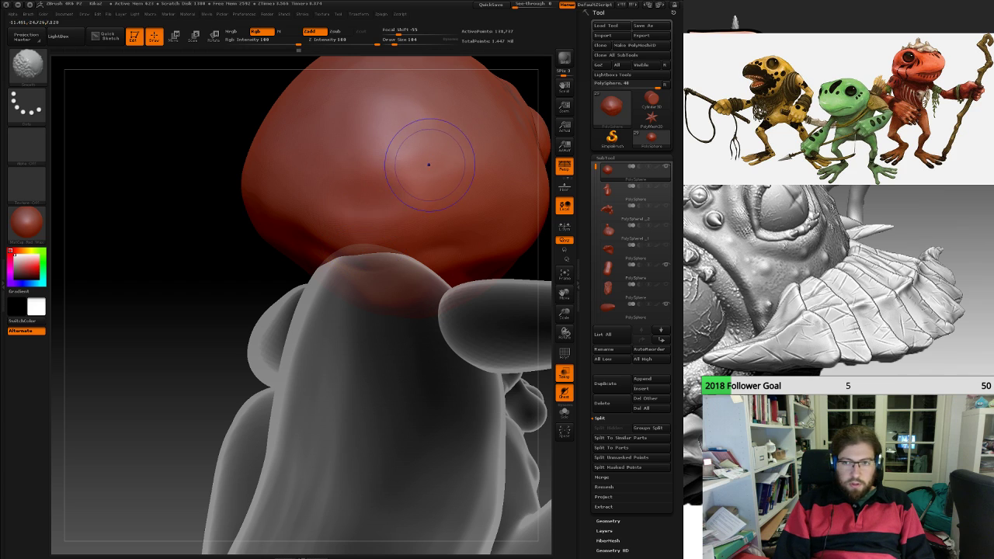
pyautogui.keyDown('alt'); pyautogui.moveTo(390, 334); pyautogui.dragTo(381, 257); pyautogui.keyUp('alt')
pyautogui.moveTo(179, 264); pyautogui.dragTo(432, 264)
pyautogui.press('shift')
pyautogui.moveTo(521, 354)
pyautogui.keyDown('alt'); pyautogui.mouseDown()
pyautogui.moveTo(450, 355)
pyautogui.moveTo(377, 323)
pyautogui.mouseUp(); pyautogui.keyUp('alt')
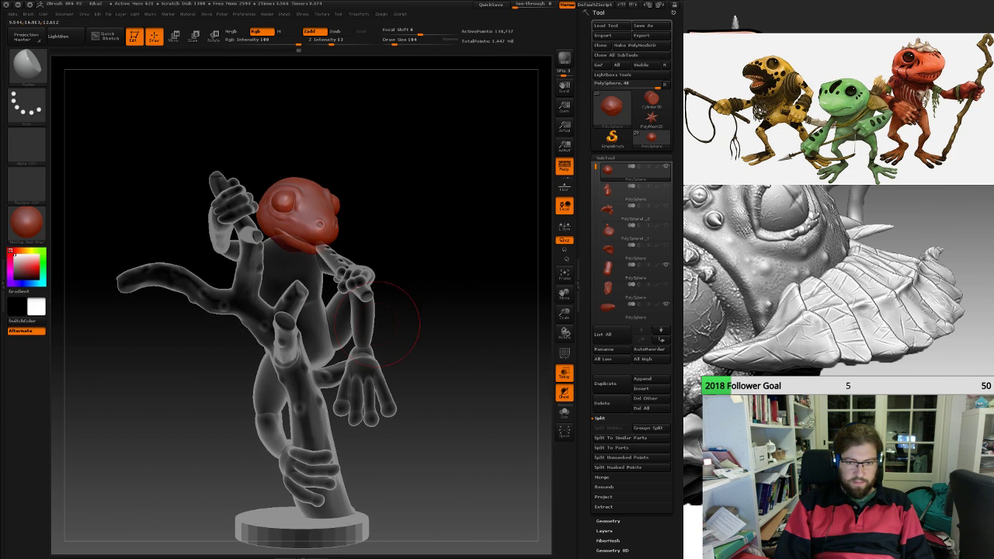
# Turn off transparency and make the hidden stringy hair cape on the frog's back the active subtool.
pyautogui.click(564, 372)
pyautogui.moveTo(513, 334); pyautogui.dragTo(396, 330)
pyautogui.moveTo(596, 167); pyautogui.dragTo(595, 243)
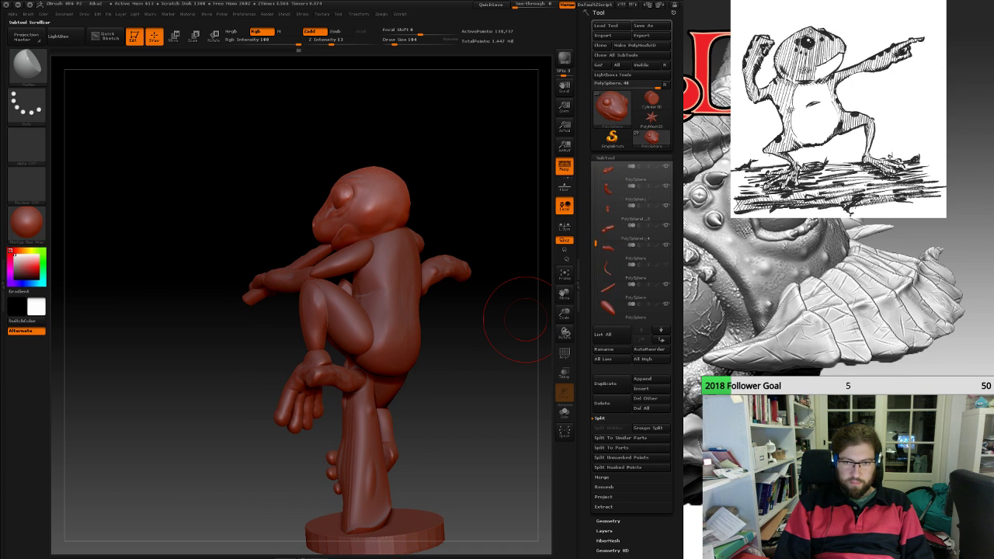
pyautogui.scroll(2, 630, 241)
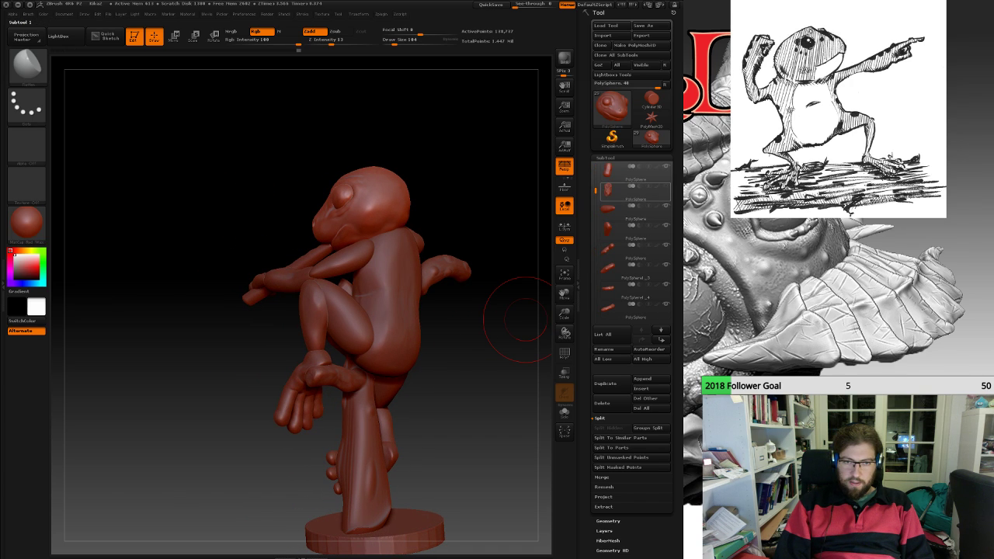
pyautogui.moveTo(510, 252); pyautogui.dragTo(656, 256)
pyautogui.click(621, 190)
# Show the stringy hair cape, check its fit around the figure, and choose the Move brush for reshaping it.
pyautogui.moveTo(470, 260); pyautogui.dragTo(330, 243)
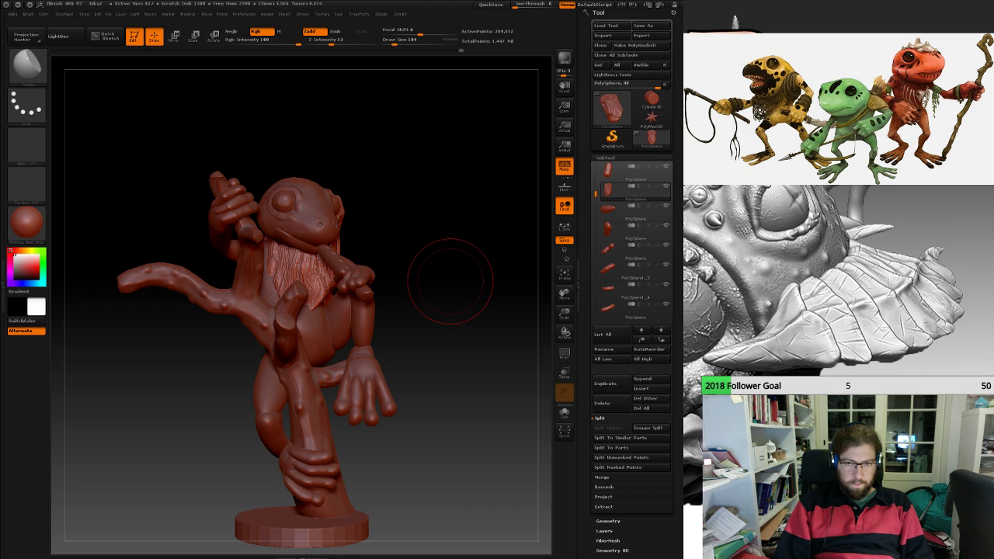
pyautogui.moveTo(489, 210); pyautogui.dragTo(365, 229)
pyautogui.press('w')
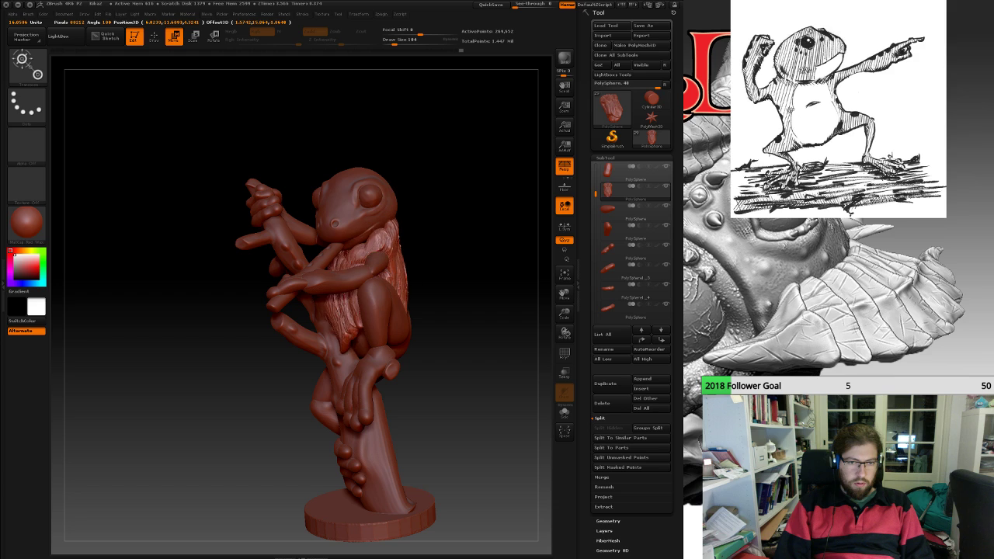
pyautogui.moveTo(264, 326); pyautogui.dragTo(513, 321)
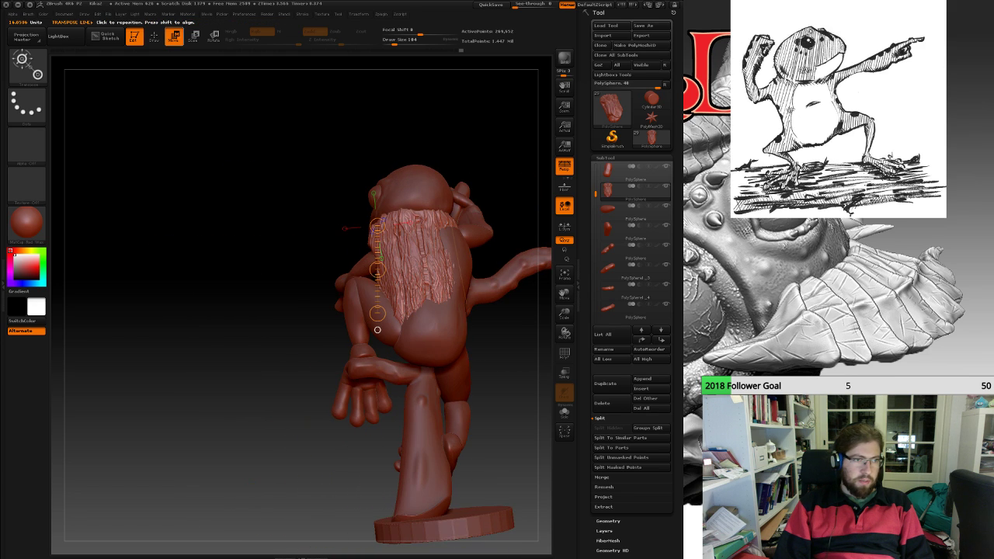
pyautogui.click(154, 37)
pyautogui.click(30, 67)
pyautogui.click(219, 73)
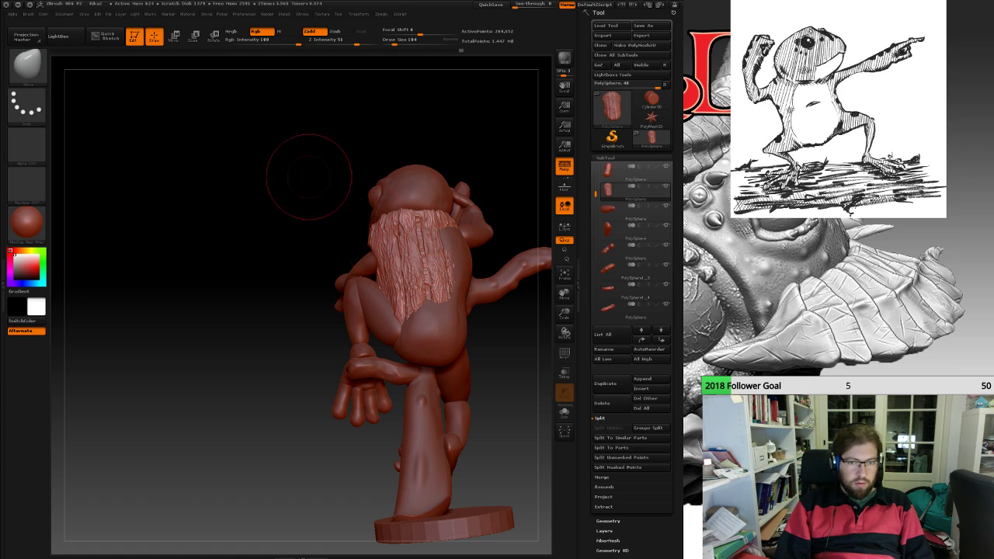
# Enlarge the Move brush and pull the hair cape's side outward so it covers the bare strip of the frog's back.
pyautogui.press('space')
pyautogui.moveTo(440, 272); pyautogui.dragTo(476, 249)
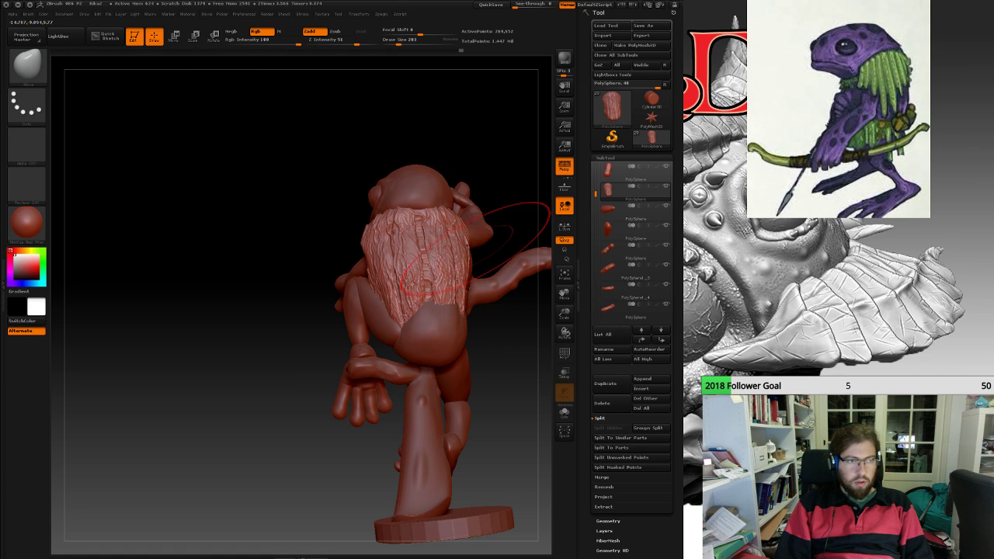
pyautogui.hotkey('ctrl', 'z')
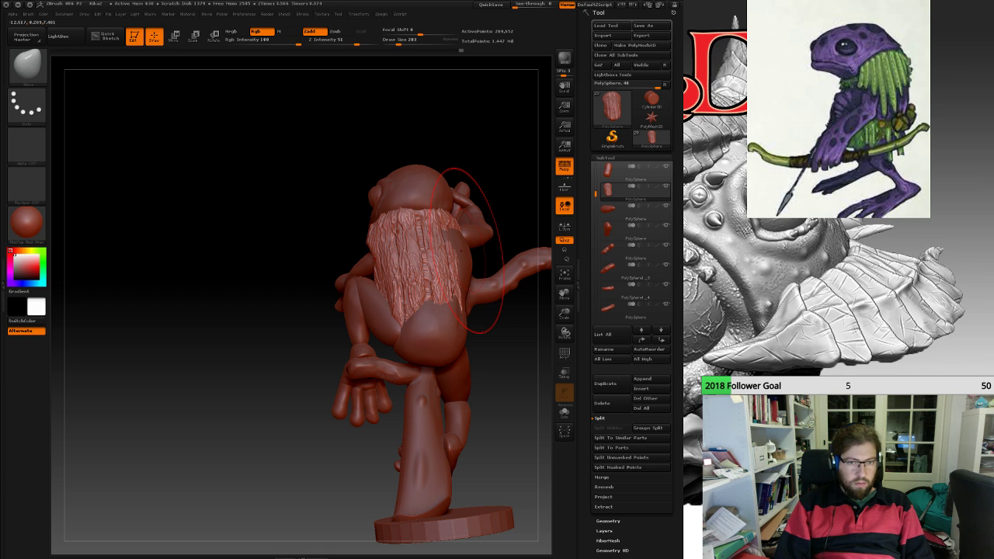
pyautogui.hotkey('ctrl', 'z')
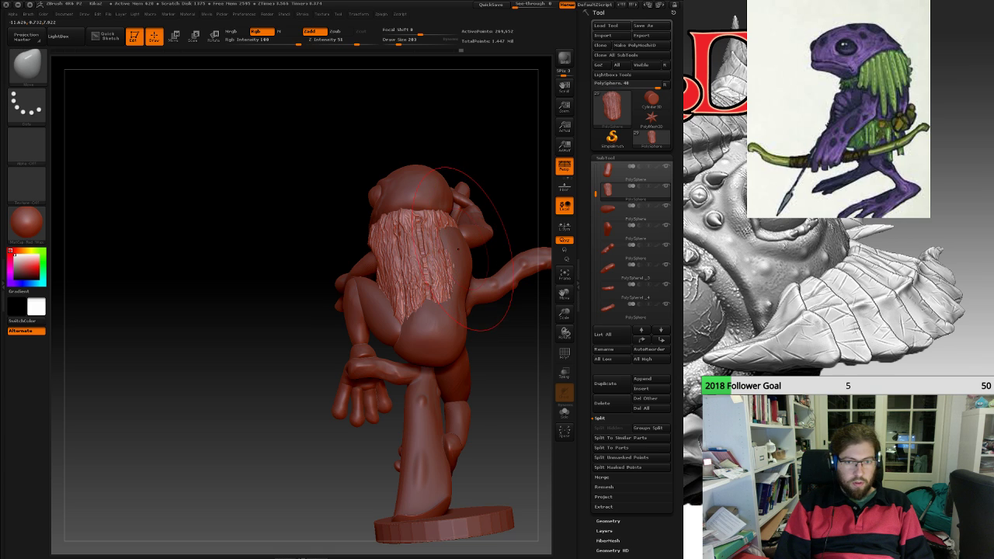
pyautogui.moveTo(459, 248)
pyautogui.mouseDown()
pyautogui.moveTo(545, 223)
pyautogui.moveTo(499, 237)
pyautogui.mouseUp()
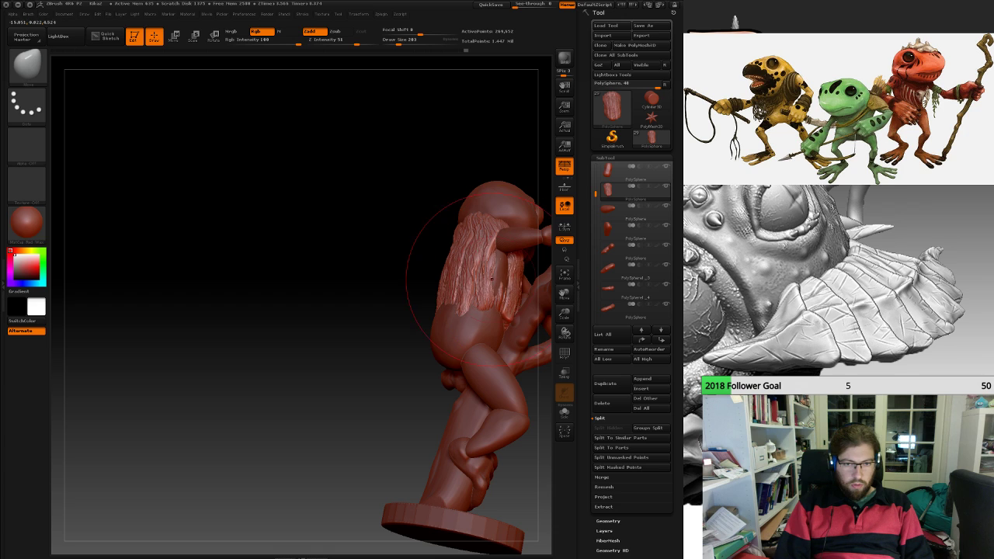
pyautogui.moveTo(512, 275); pyautogui.dragTo(486, 284)
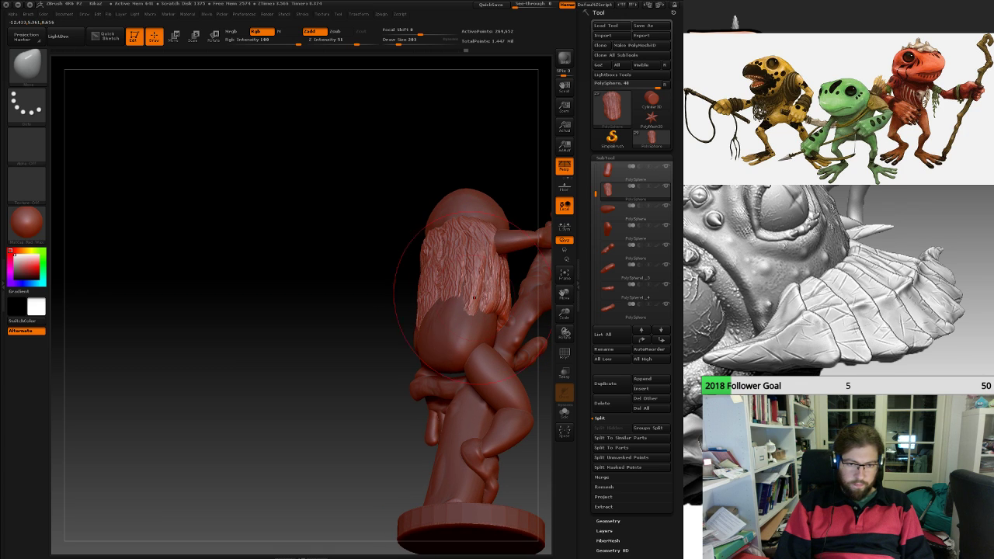
# Reshape the underside of the hair cape and the part hanging over the frog's chest.
pyautogui.moveTo(389, 303)
pyautogui.mouseDown()
pyautogui.moveTo(453, 319)
pyautogui.moveTo(397, 313)
pyautogui.moveTo(470, 378)
pyautogui.mouseUp()
pyautogui.moveTo(469, 378)
pyautogui.mouseDown(button='right')
pyautogui.moveTo(444, 382)
pyautogui.moveTo(487, 379)
pyautogui.moveTo(483, 341)
pyautogui.moveTo(516, 303)
pyautogui.moveTo(464, 383)
pyautogui.mouseUp(button='right')
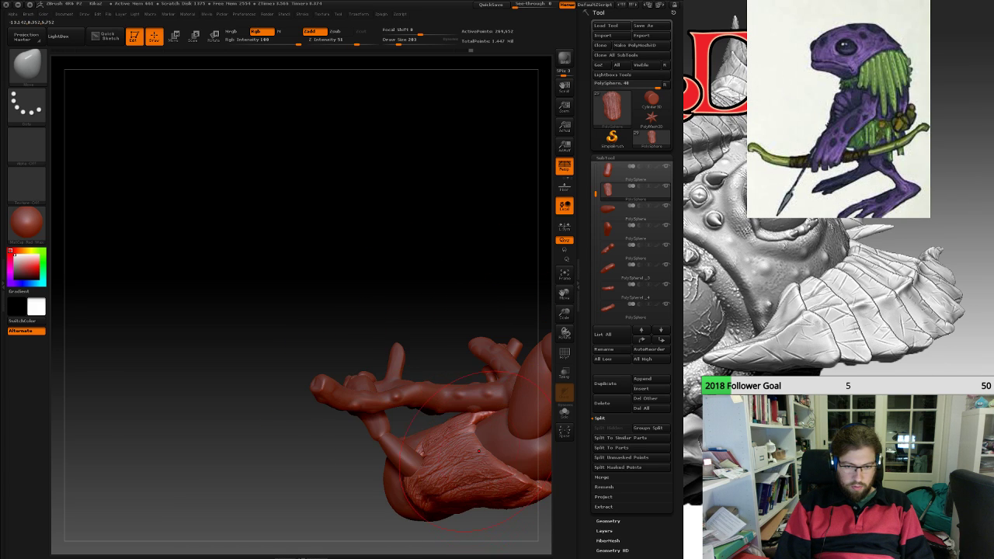
pyautogui.moveTo(479, 450)
pyautogui.mouseDown()
pyautogui.moveTo(488, 448)
pyautogui.moveTo(465, 473)
pyautogui.mouseUp()
pyautogui.moveTo(497, 373)
pyautogui.mouseDown(button='right')
pyautogui.moveTo(457, 442)
pyautogui.moveTo(416, 198)
pyautogui.moveTo(473, 214)
pyautogui.moveTo(399, 210)
pyautogui.mouseUp(button='right')
pyautogui.moveTo(326, 299)
pyautogui.mouseDown(button='right')
pyautogui.moveTo(422, 320)
pyautogui.moveTo(452, 309)
pyautogui.moveTo(446, 322)
pyautogui.moveTo(504, 318)
pyautogui.mouseUp(button='right')
pyautogui.moveTo(316, 326)
pyautogui.mouseDown(button='right')
pyautogui.moveTo(327, 326)
pyautogui.moveTo(268, 323)
pyautogui.moveTo(296, 322)
pyautogui.mouseUp(button='right')
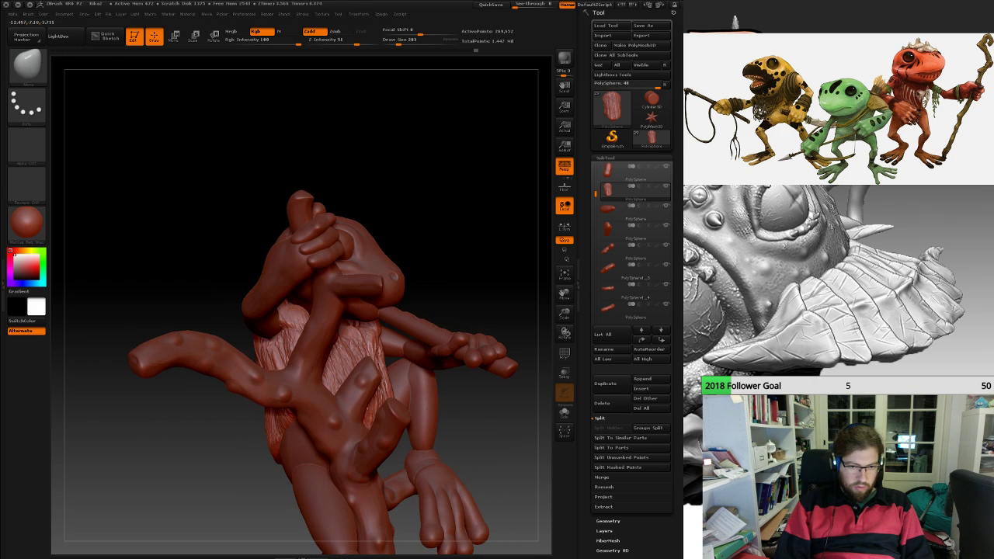
pyautogui.moveTo(379, 404); pyautogui.dragTo(319, 361, button='right')
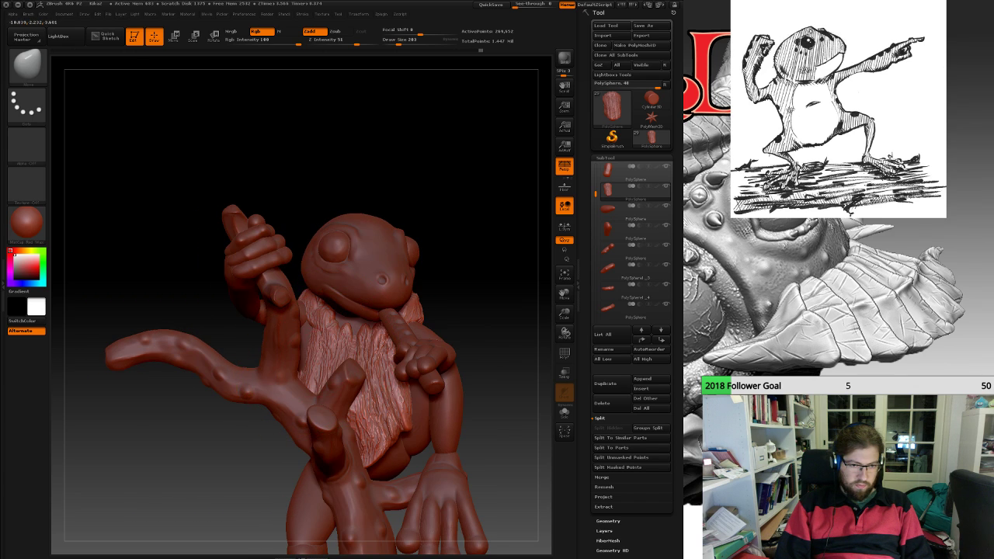
# Adjust the hair cape's lower edge over the frog's rump and its side beneath the raised arm.
pyautogui.moveTo(221, 385); pyautogui.dragTo(290, 409, button='right')
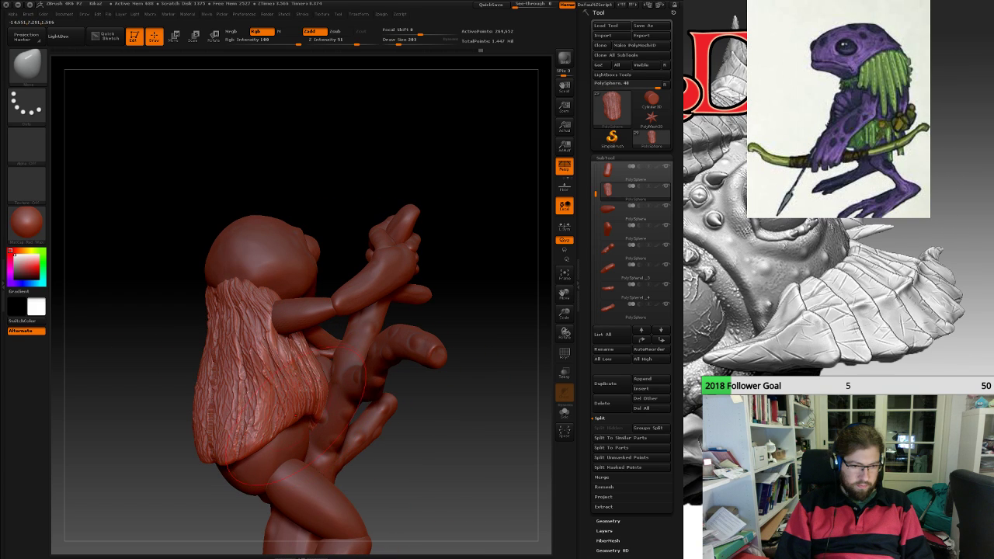
pyautogui.moveTo(305, 480); pyautogui.dragTo(309, 410, button='right')
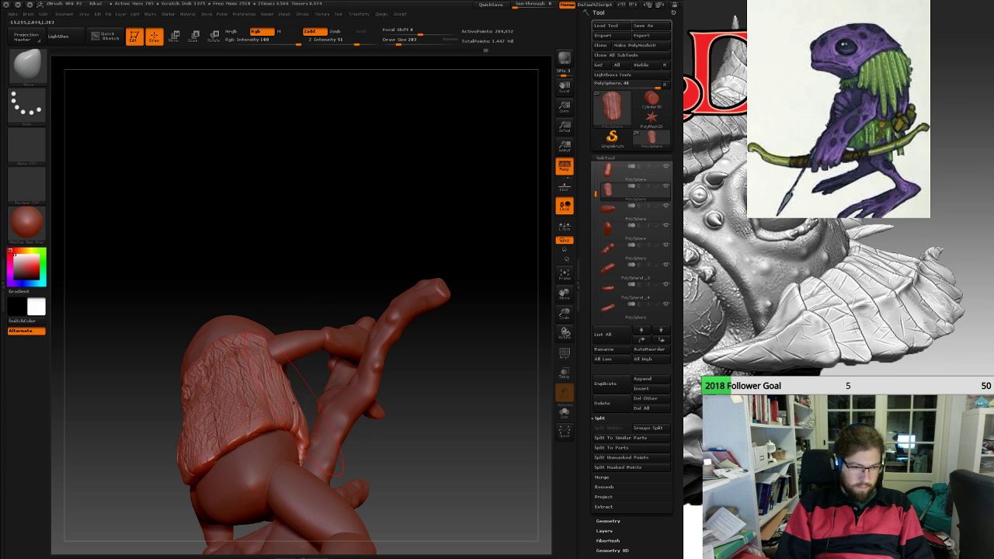
pyautogui.moveTo(293, 403); pyautogui.dragTo(351, 431, button='right')
pyautogui.moveTo(253, 461); pyautogui.dragTo(244, 477)
pyautogui.moveTo(362, 466); pyautogui.dragTo(314, 418, button='right')
pyautogui.moveTo(314, 418); pyautogui.dragTo(311, 429)
pyautogui.moveTo(310, 428); pyautogui.dragTo(374, 443, button='right')
pyautogui.moveTo(295, 444); pyautogui.dragTo(318, 256, button='right')
pyautogui.moveTo(400, 395); pyautogui.dragTo(357, 396, button='right')
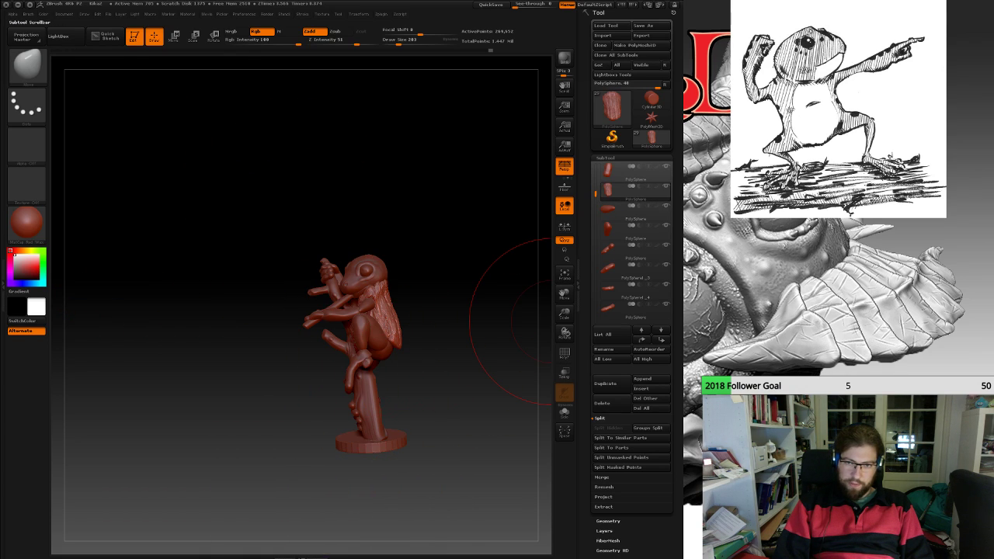
# Find the round base at the end of the subtool list and make it the active subtool.
pyautogui.moveTo(595, 194); pyautogui.dragTo(596, 166)
pyautogui.click(613, 171)
pyautogui.moveTo(451, 265); pyautogui.dragTo(478, 266, button='right')
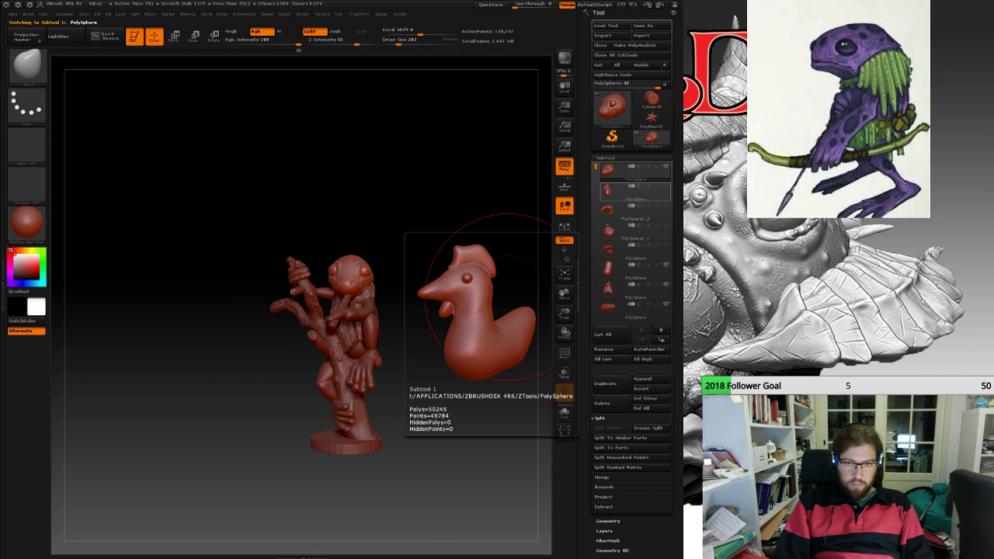
pyautogui.moveTo(497, 296)
pyautogui.mouseDown()
pyautogui.moveTo(528, 297)
pyautogui.moveTo(515, 297)
pyautogui.mouseUp()
pyautogui.moveTo(596, 167); pyautogui.dragTo(595, 283)
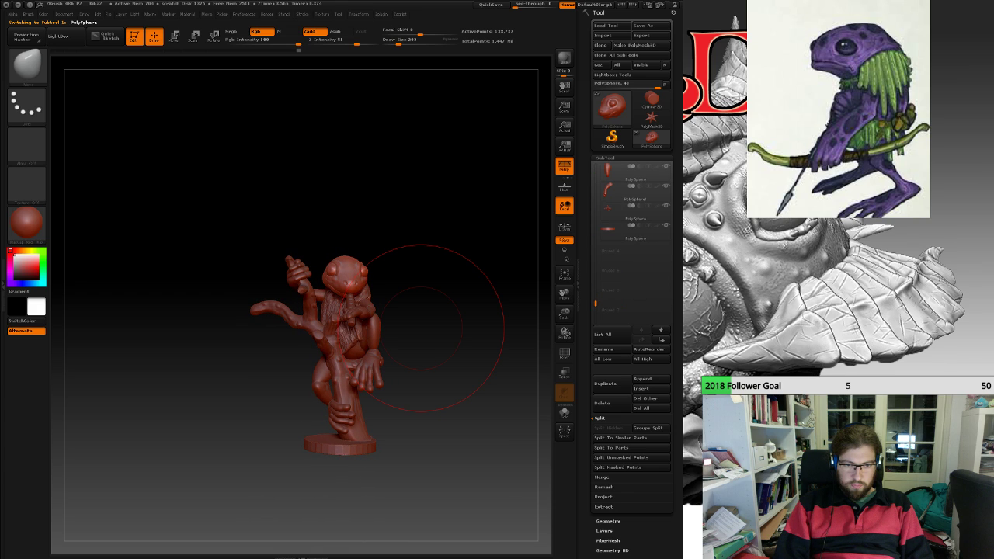
pyautogui.click(635, 232)
pyautogui.moveTo(482, 328)
pyautogui.mouseDown()
pyautogui.moveTo(522, 329)
pyautogui.moveTo(464, 326)
pyautogui.mouseUp()
pyautogui.moveTo(458, 249)
pyautogui.keyDown('alt'); pyautogui.mouseDown()
pyautogui.moveTo(432, 290)
pyautogui.moveTo(432, 254)
pyautogui.mouseUp(); pyautogui.keyUp('alt')
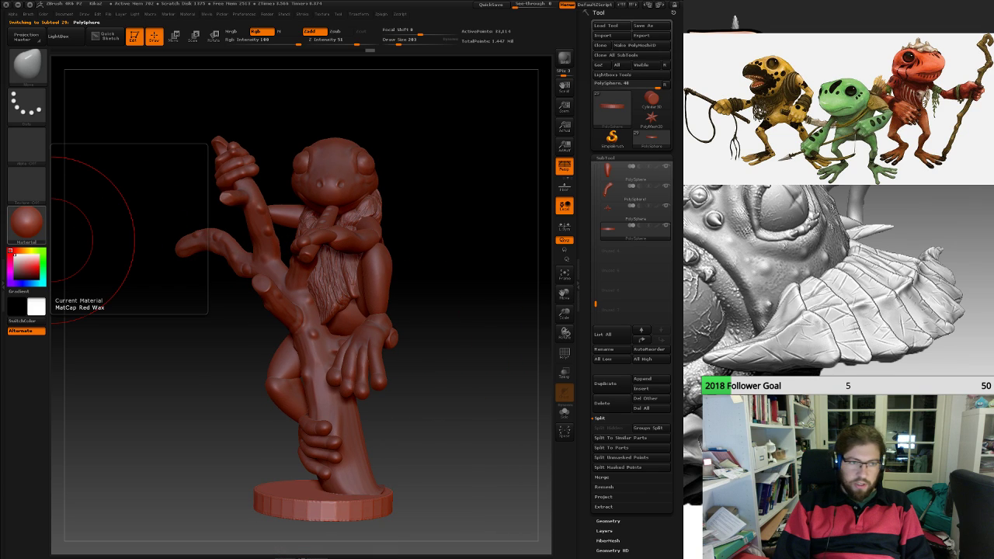
# Try a plain white MatCap material on the figure and check it.
pyautogui.click(26, 222)
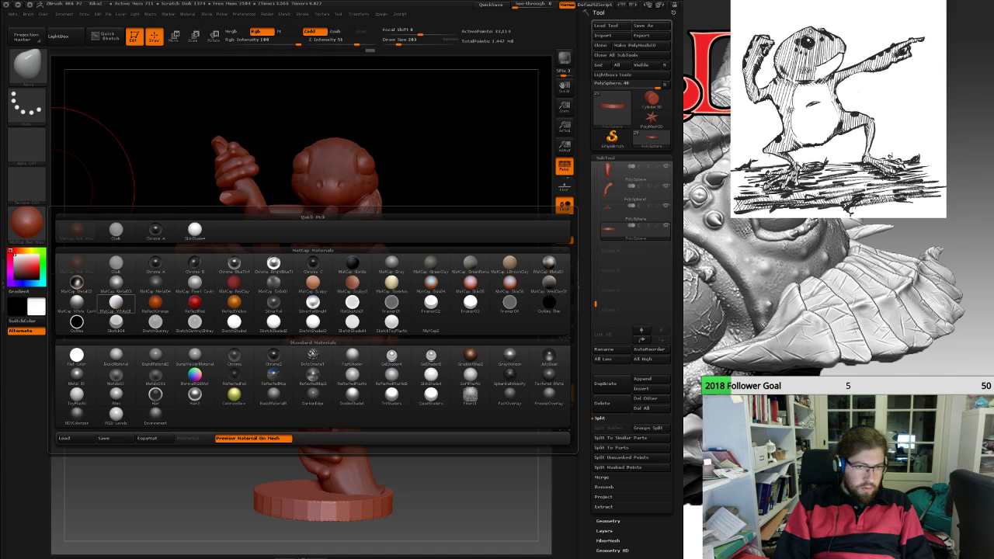
pyautogui.click(117, 303)
pyautogui.moveTo(332, 301)
pyautogui.mouseDown()
pyautogui.moveTo(396, 305)
pyautogui.moveTo(202, 314)
pyautogui.moveTo(485, 310)
pyautogui.moveTo(268, 314)
pyautogui.moveTo(330, 314)
pyautogui.mouseUp()
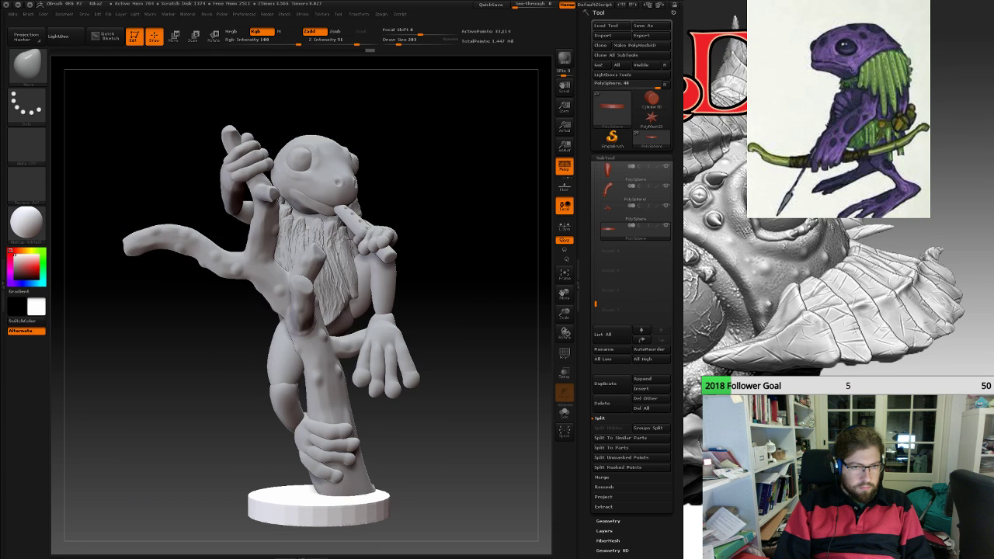
pyautogui.moveTo(458, 327)
pyautogui.mouseDown()
pyautogui.moveTo(497, 322)
pyautogui.moveTo(466, 288)
pyautogui.moveTo(451, 326)
pyautogui.mouseUp()
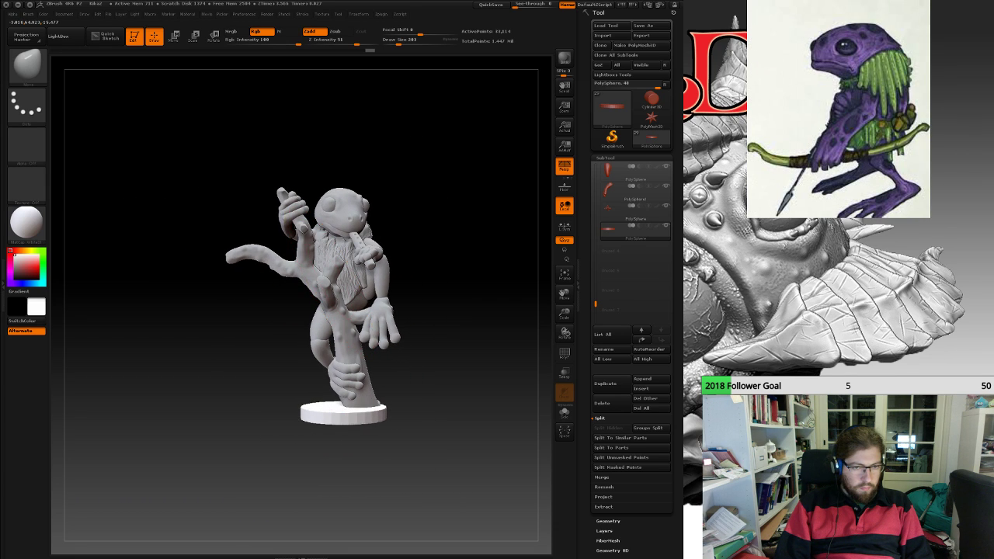
pyautogui.moveTo(179, 202)
pyautogui.keyDown('alt'); pyautogui.mouseDown()
pyautogui.moveTo(182, 268)
pyautogui.moveTo(190, 232)
pyautogui.moveTo(119, 243)
pyautogui.mouseUp(); pyautogui.keyUp('alt')
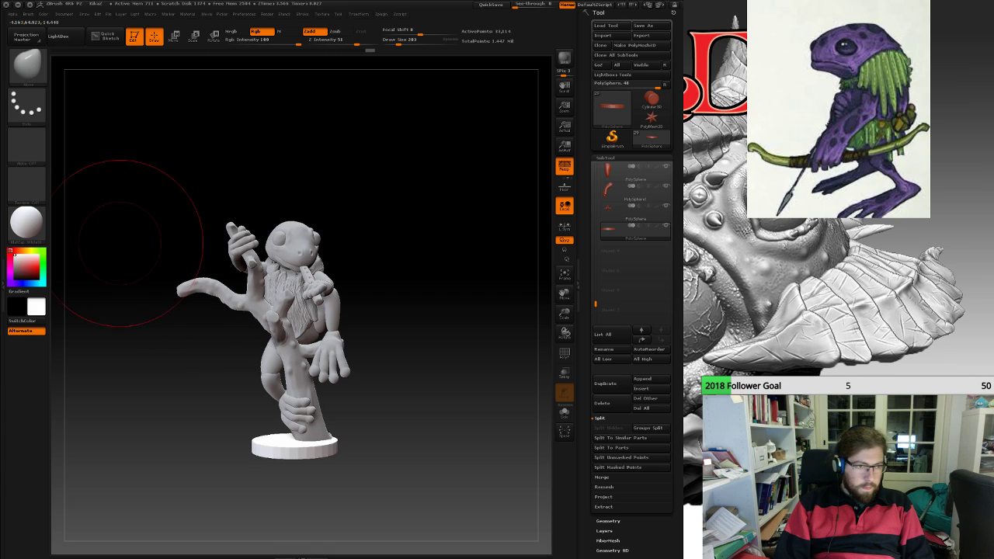
# Apply the MatCap White Cavity material to the model and check the figure from the back.
pyautogui.click(36, 224)
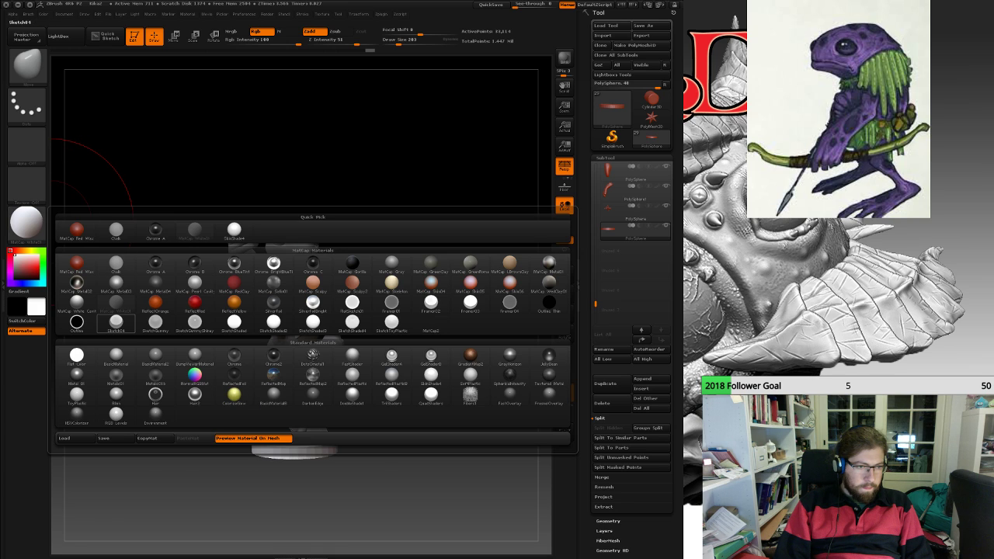
pyautogui.click(77, 302)
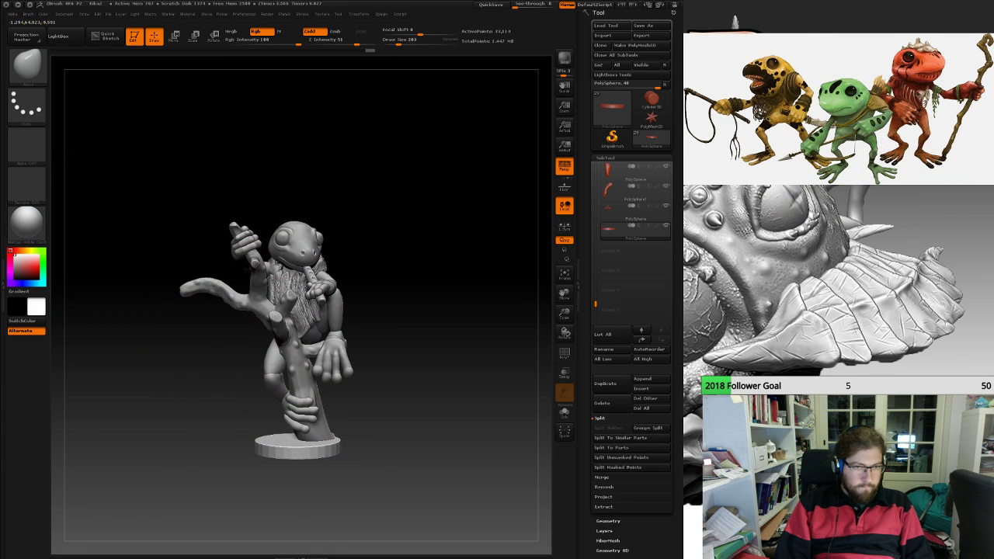
pyautogui.moveTo(401, 171)
pyautogui.keyDown('alt'); pyautogui.mouseDown()
pyautogui.moveTo(397, 281)
pyautogui.moveTo(317, 281)
pyautogui.moveTo(521, 283)
pyautogui.moveTo(525, 330)
pyautogui.mouseUp(); pyautogui.keyUp('alt')
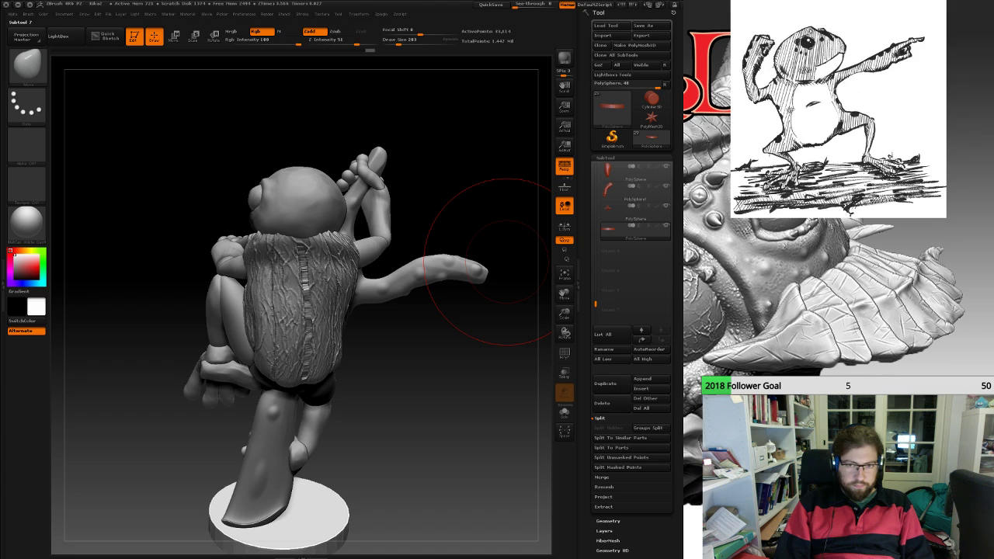
# Make the hair cape the active subtool and get a close view of the seam down its back.
pyautogui.moveTo(595, 304); pyautogui.dragTo(596, 166)
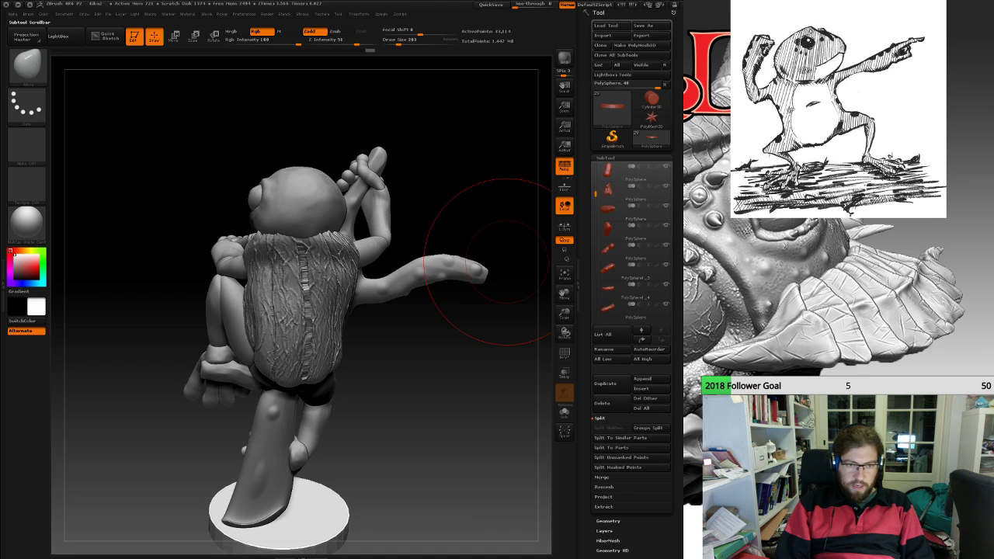
pyautogui.moveTo(331, 243); pyautogui.dragTo(339, 242)
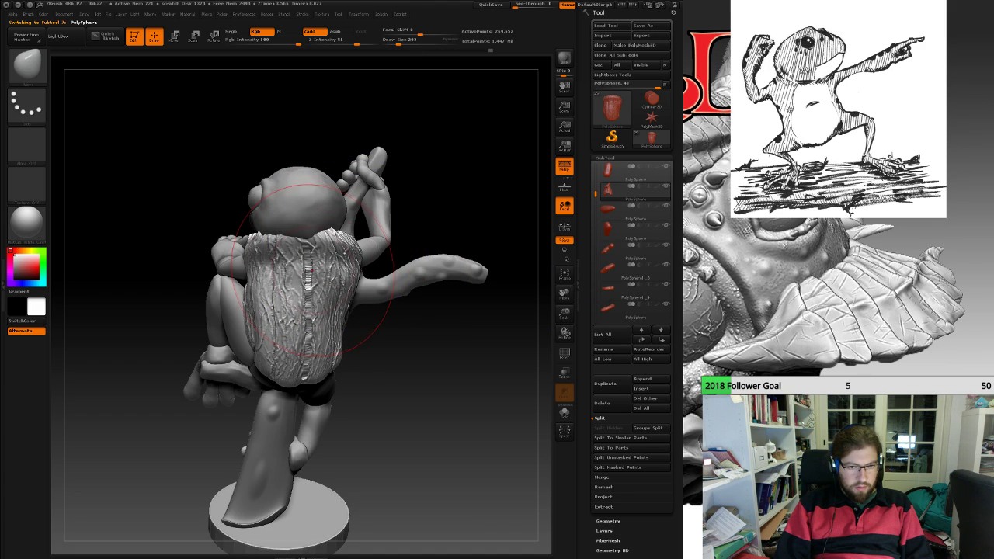
pyautogui.moveTo(473, 373); pyautogui.dragTo(465, 423)
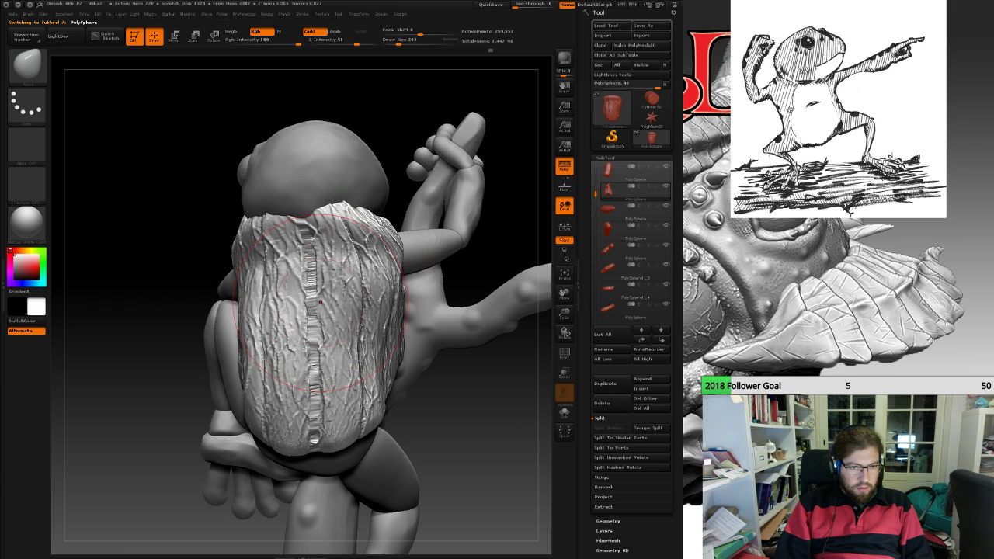
pyautogui.moveTo(348, 303); pyautogui.dragTo(354, 304)
pyautogui.moveTo(148, 373); pyautogui.dragTo(174, 376)
# Try smoothing the ridged seam down the middle of the hair cape with a smaller brush.
pyautogui.press('space')
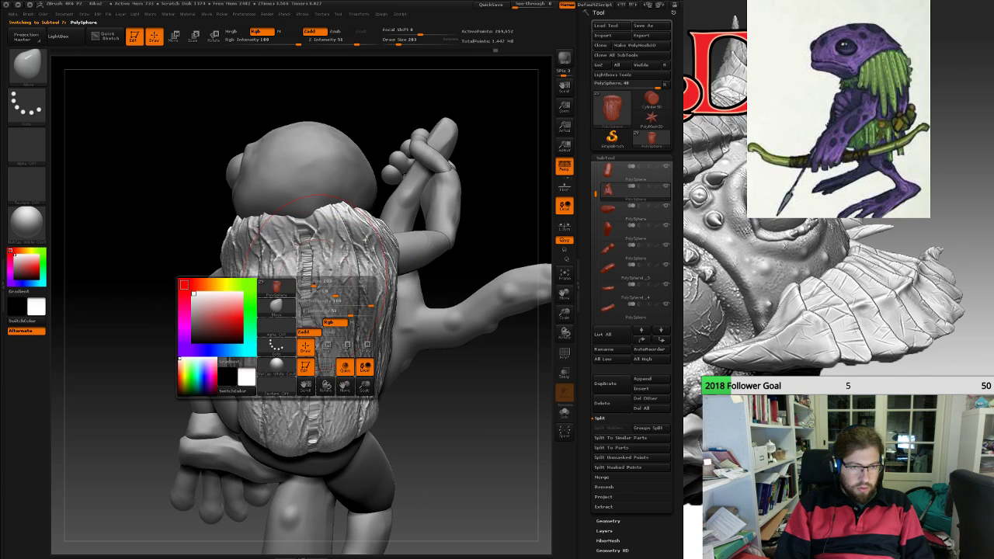
pyautogui.press('shift')
pyautogui.press('ctrl')
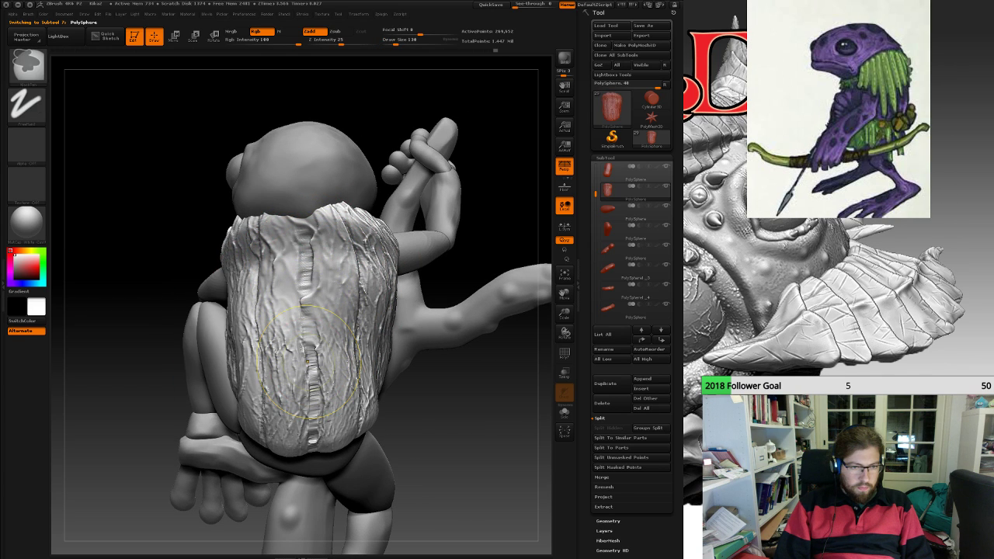
pyautogui.press('3')
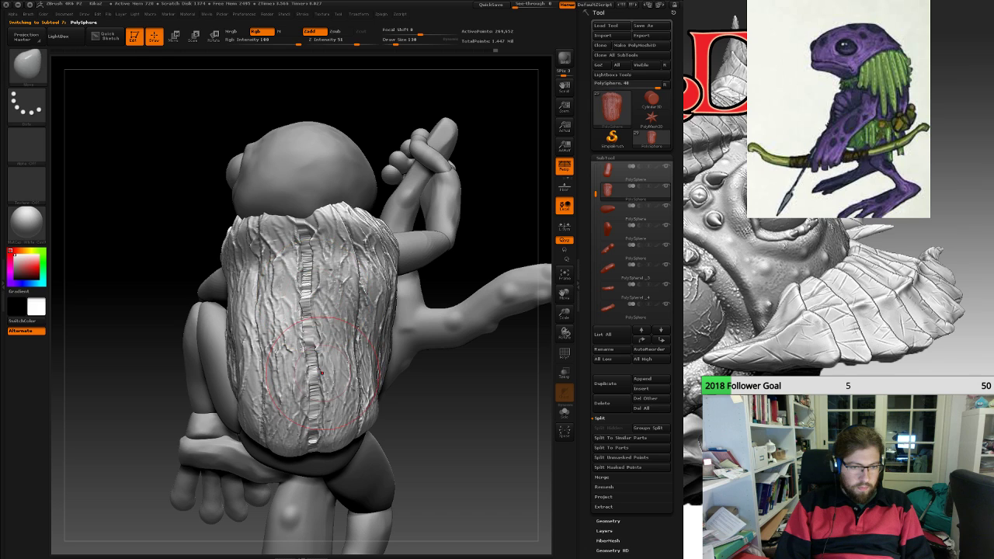
# Set the Move brush size to 170 and reshape the hair cape's upper edge around the frog's neck and shoulders.
pyautogui.moveTo(489, 240); pyautogui.dragTo(247, 227)
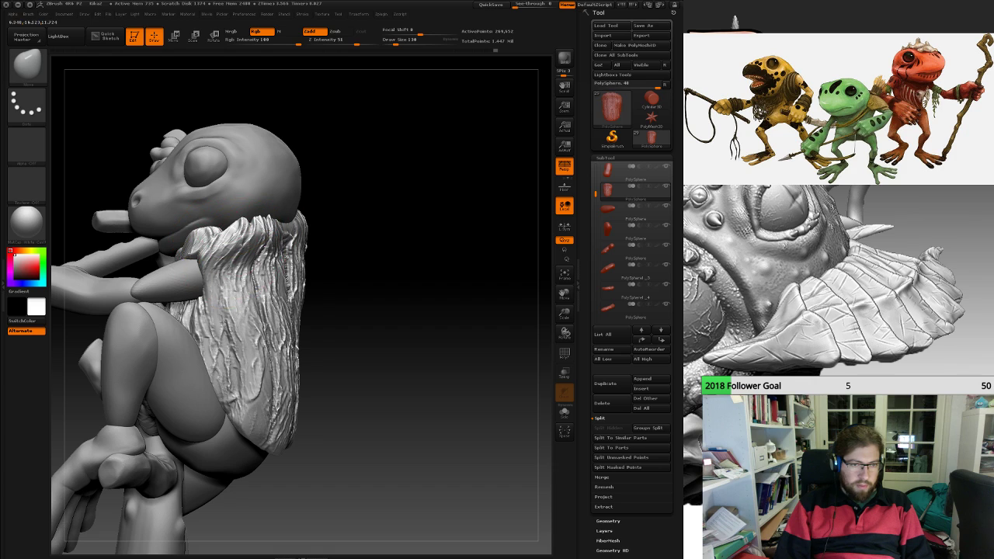
pyautogui.press('space')
pyautogui.moveTo(250, 244); pyautogui.dragTo(254, 243)
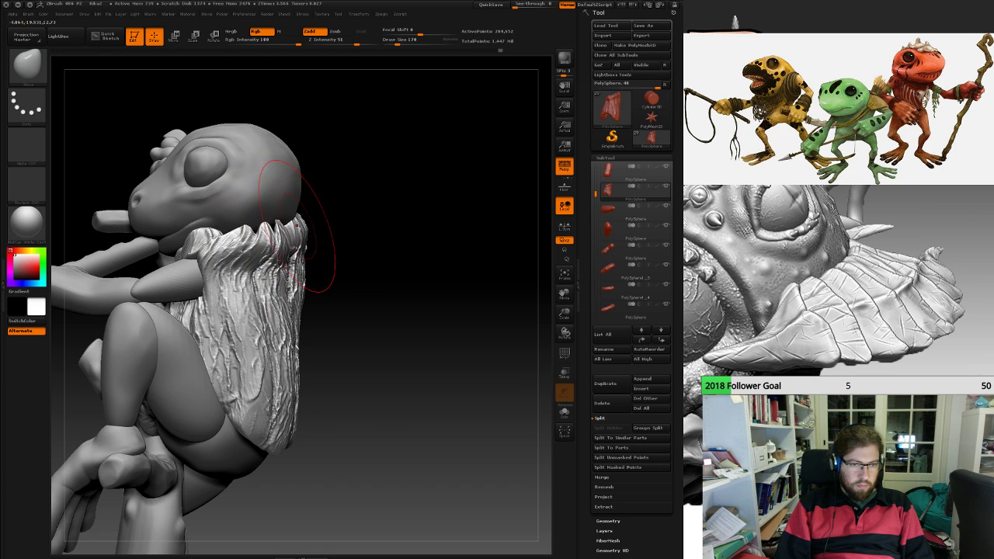
pyautogui.moveTo(301, 228); pyautogui.dragTo(295, 231)
pyautogui.moveTo(314, 268); pyautogui.dragTo(226, 259)
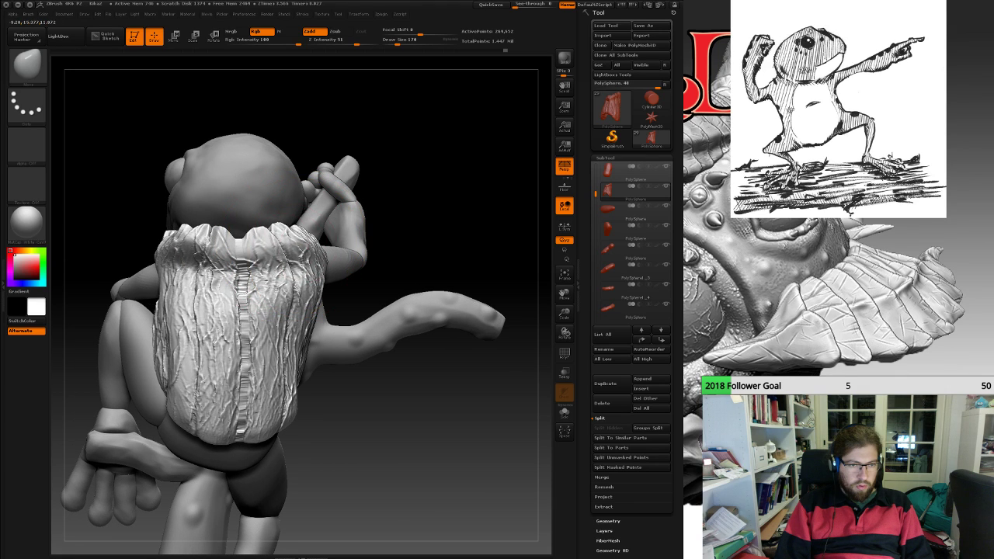
pyautogui.moveTo(272, 275)
pyautogui.mouseDown(button='right')
pyautogui.moveTo(324, 276)
pyautogui.moveTo(334, 311)
pyautogui.mouseUp(button='right')
pyautogui.moveTo(167, 269); pyautogui.dragTo(177, 266)
pyautogui.moveTo(225, 369)
pyautogui.mouseDown(button='right')
pyautogui.moveTo(234, 393)
pyautogui.moveTo(196, 315)
pyautogui.mouseUp(button='right')
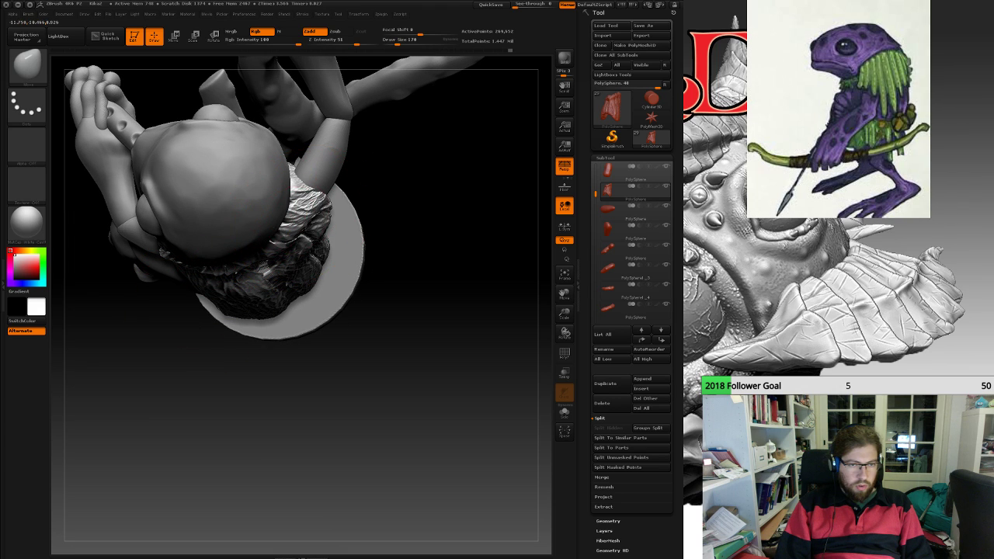
# Reshape the hair cape's collar, shoulders and lower back edge around the frog's body with the Move brush.
pyautogui.moveTo(298, 243); pyautogui.dragTo(292, 163, button='right')
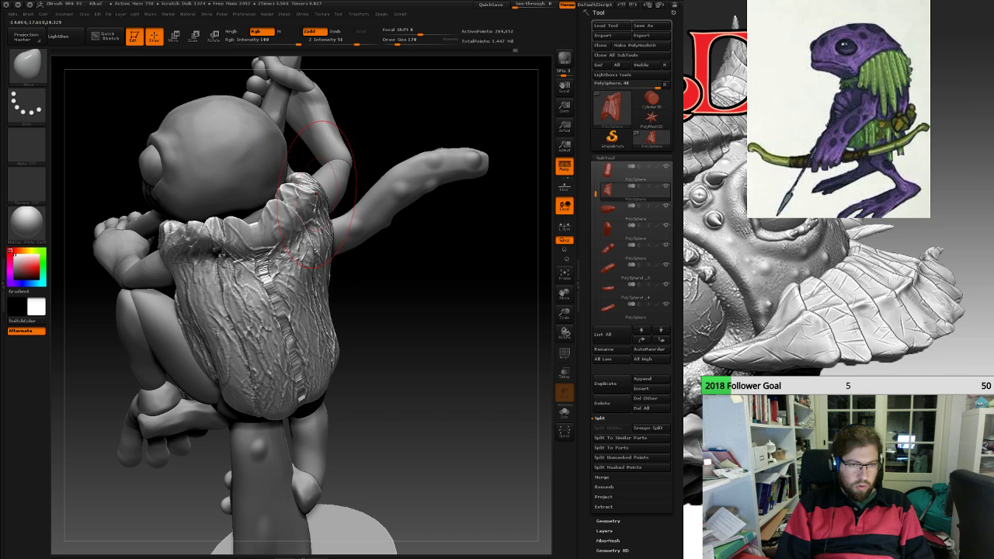
pyautogui.moveTo(281, 239); pyautogui.dragTo(306, 223, button='right')
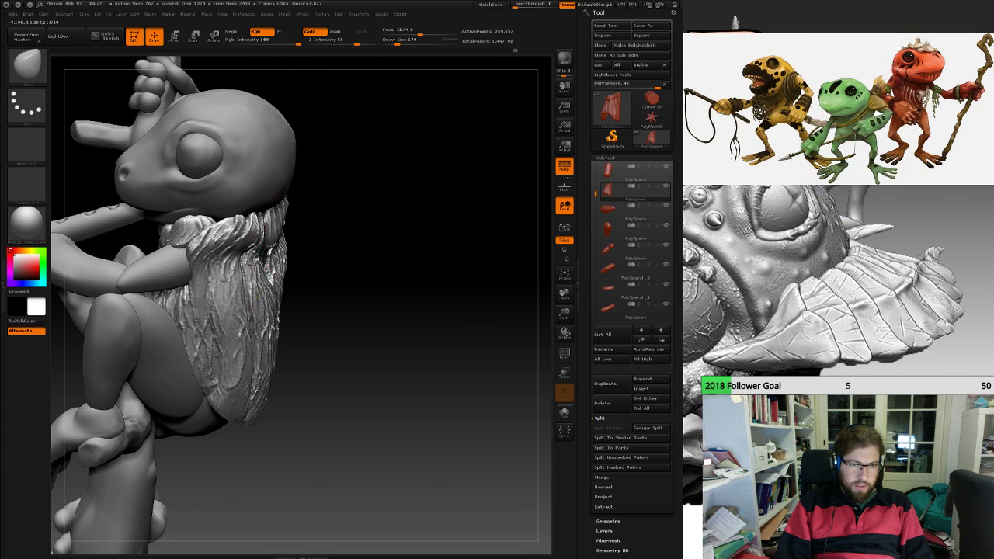
pyautogui.moveTo(253, 234); pyautogui.dragTo(288, 239)
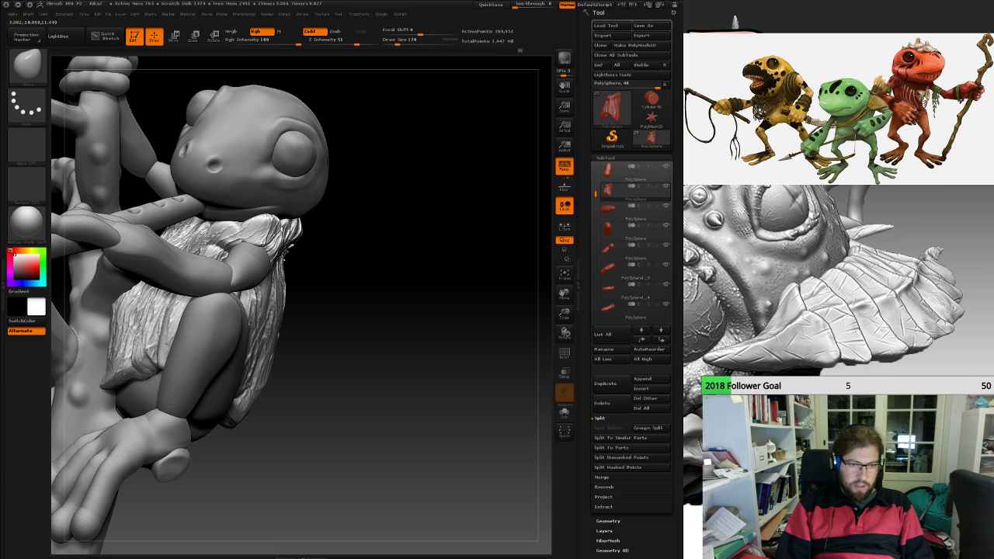
pyautogui.moveTo(288, 302); pyautogui.dragTo(277, 303)
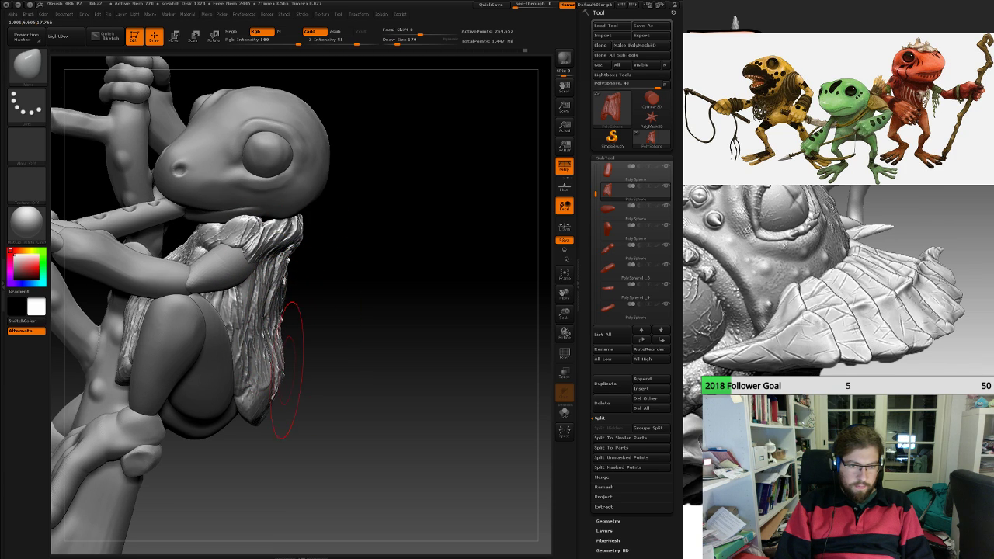
pyautogui.moveTo(264, 361); pyautogui.dragTo(225, 349, button='right')
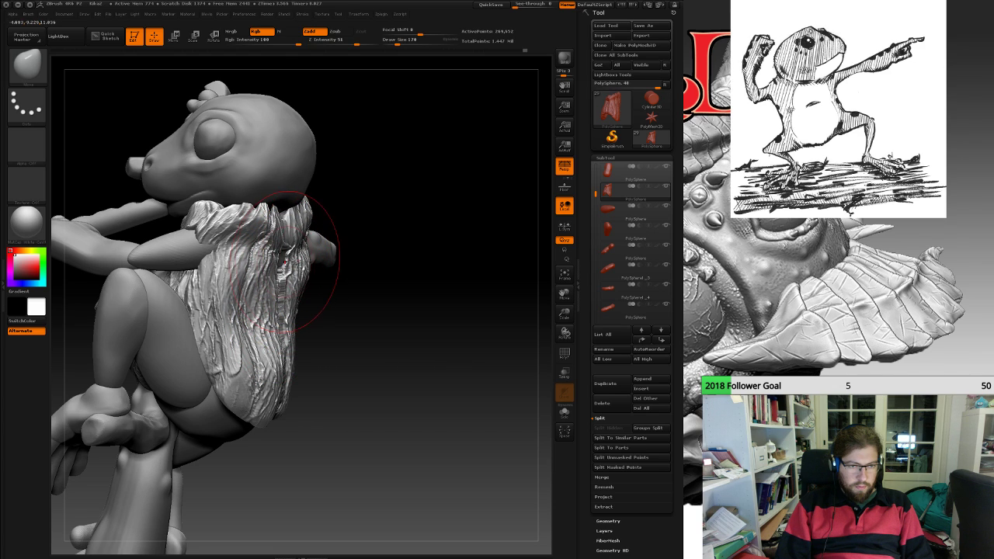
pyautogui.moveTo(505, 335); pyautogui.dragTo(440, 339)
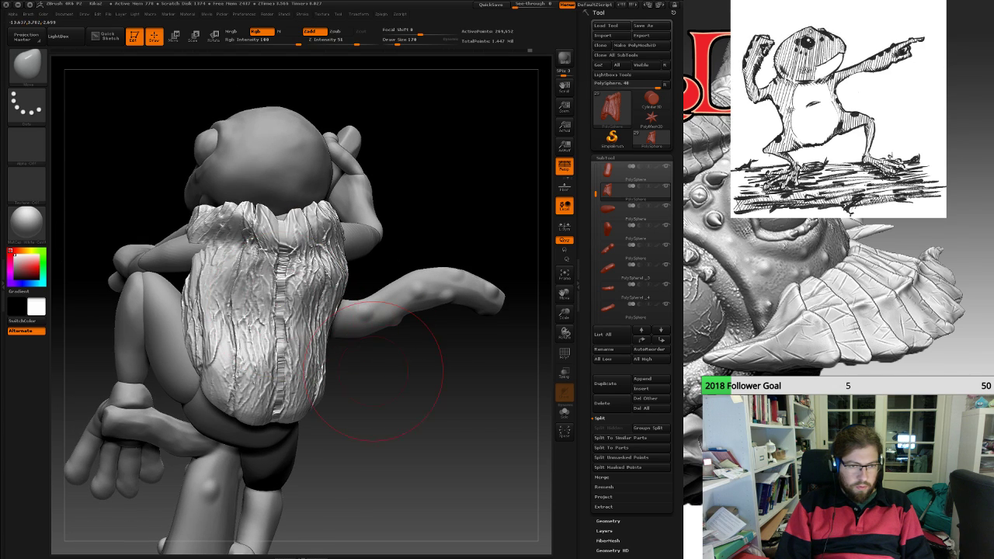
# Remesh the hair cape with DynaMesh and check the whole figure from the side and front.
pyautogui.keyDown('ctrl'); pyautogui.moveTo(387, 411); pyautogui.dragTo(395, 425); pyautogui.keyUp('ctrl')
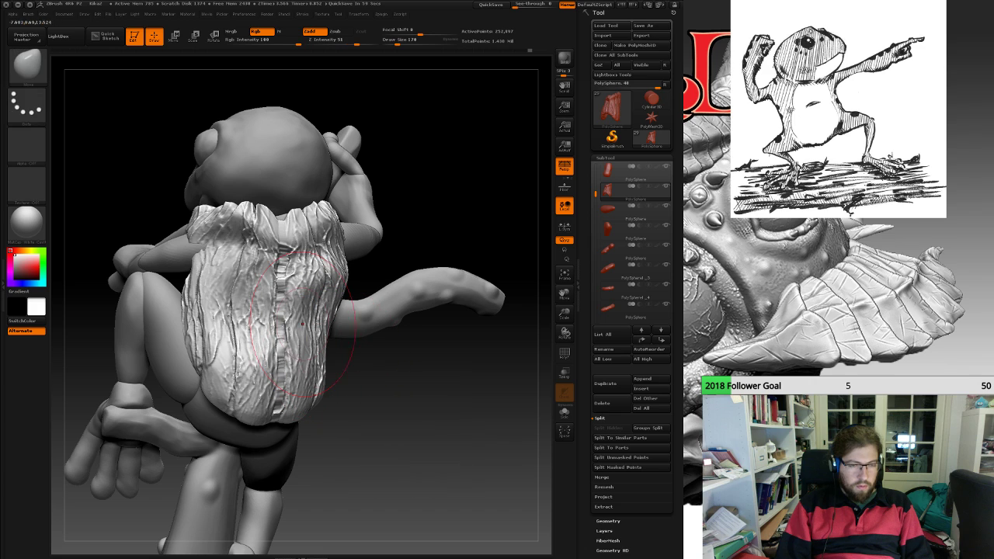
pyautogui.moveTo(458, 358)
pyautogui.mouseDown()
pyautogui.moveTo(204, 345)
pyautogui.moveTo(251, 358)
pyautogui.mouseUp()
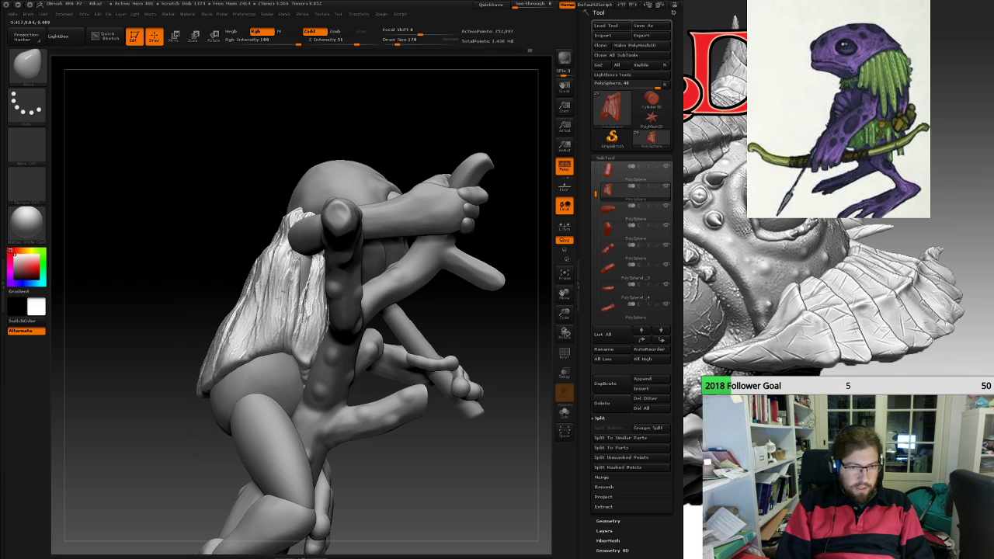
pyautogui.moveTo(517, 357); pyautogui.dragTo(419, 356)
pyautogui.moveTo(536, 320); pyautogui.dragTo(478, 307)
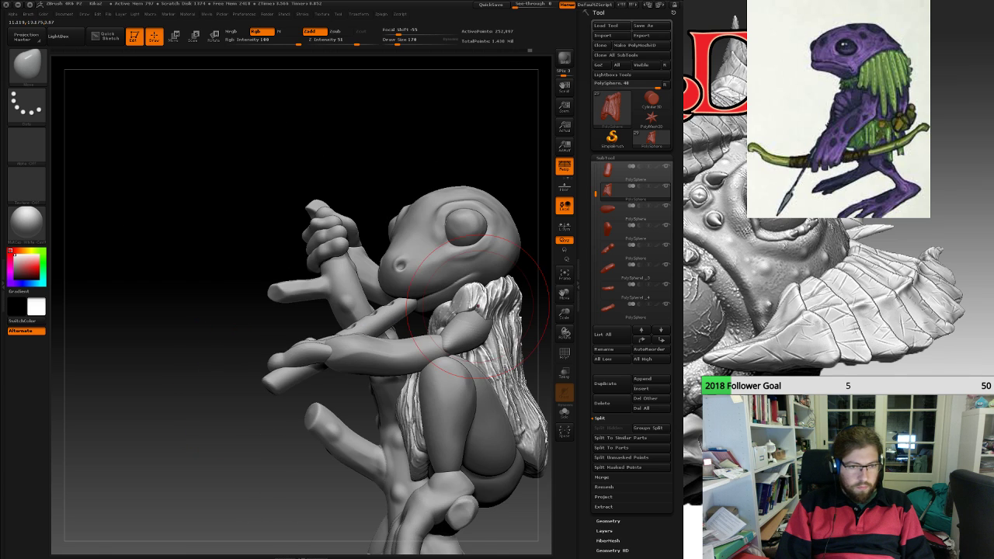
pyautogui.moveTo(478, 306)
pyautogui.keyDown('alt'); pyautogui.mouseDown(button='right')
pyautogui.moveTo(319, 295)
pyautogui.moveTo(317, 233)
pyautogui.mouseUp(button='right'); pyautogui.keyUp('alt')
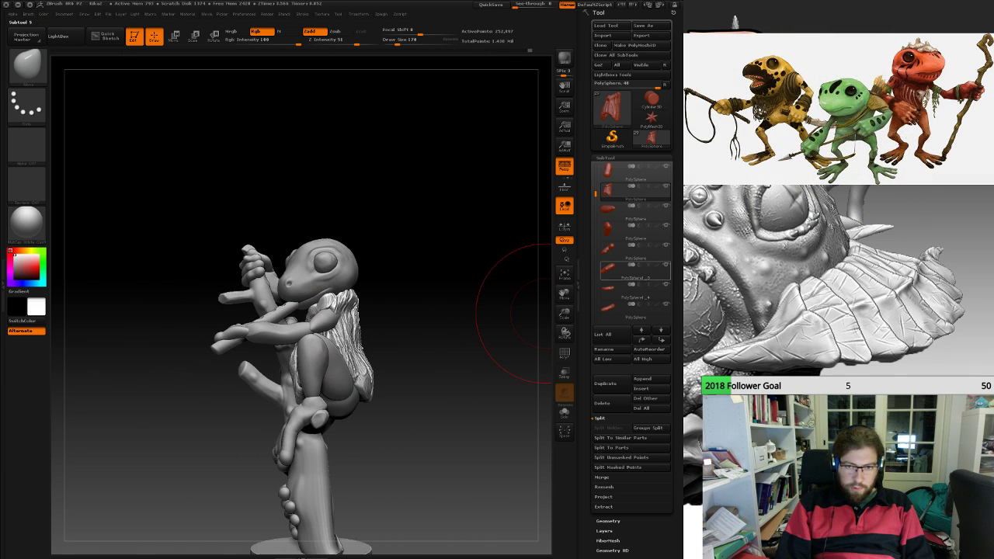
# Turn on the visibility of the acorn cap subtool above the frog's head.
pyautogui.moveTo(596, 195); pyautogui.dragTo(595, 168)
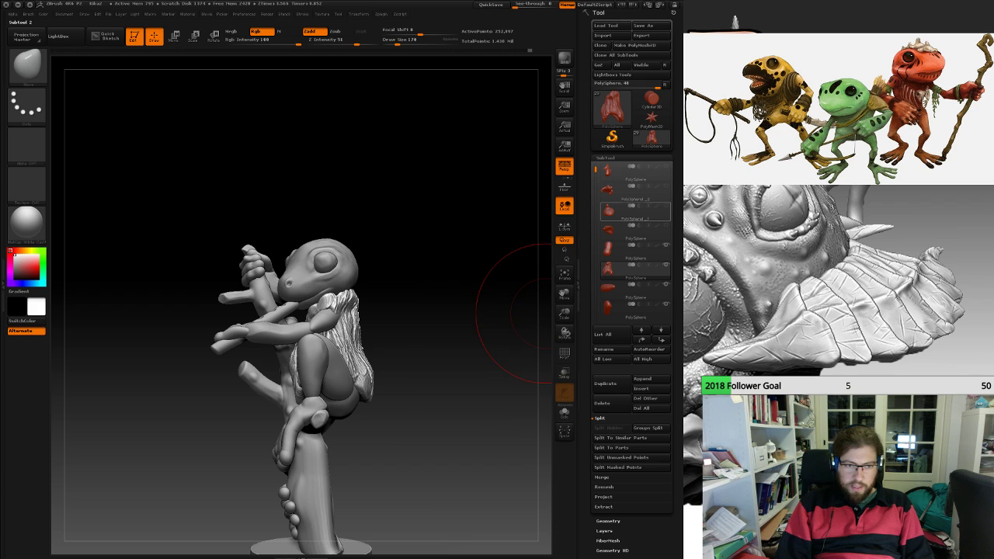
pyautogui.click(665, 206)
pyautogui.moveTo(464, 220)
pyautogui.mouseDown()
pyautogui.moveTo(426, 225)
pyautogui.moveTo(519, 221)
pyautogui.mouseUp()
pyautogui.press('w')
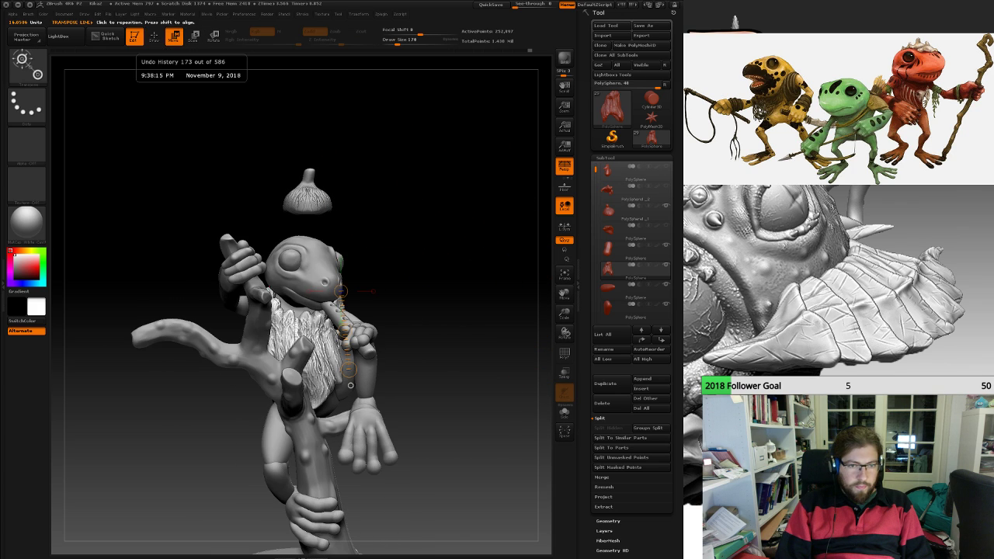
pyautogui.moveTo(311, 227); pyautogui.dragTo(308, 285)
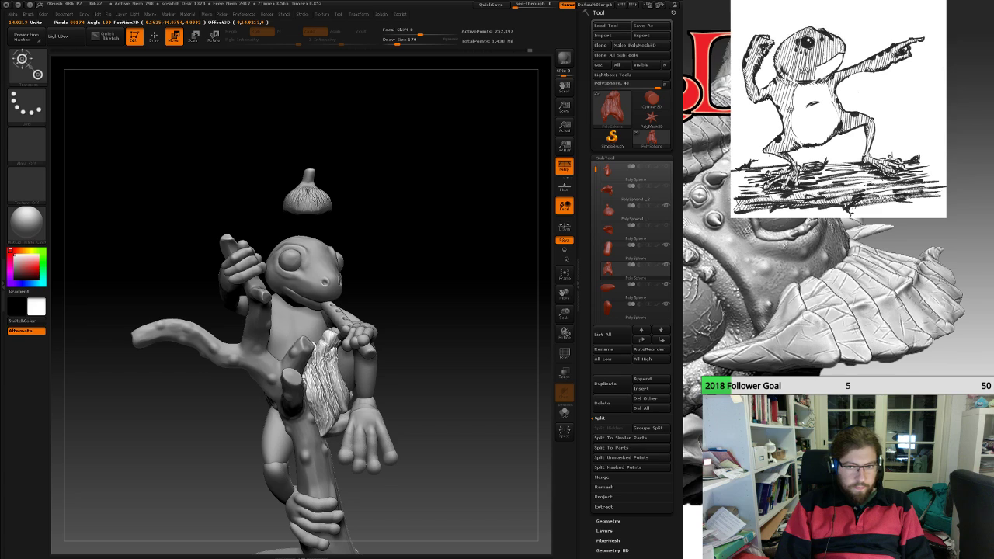
pyautogui.hotkey('ctrl', 'z')
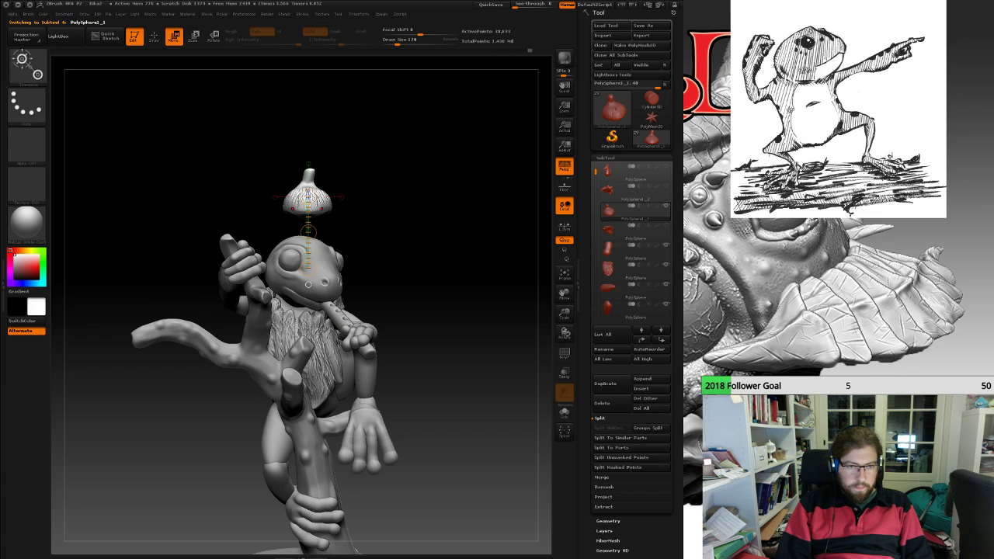
pyautogui.moveTo(308, 232); pyautogui.dragTo(308, 265)
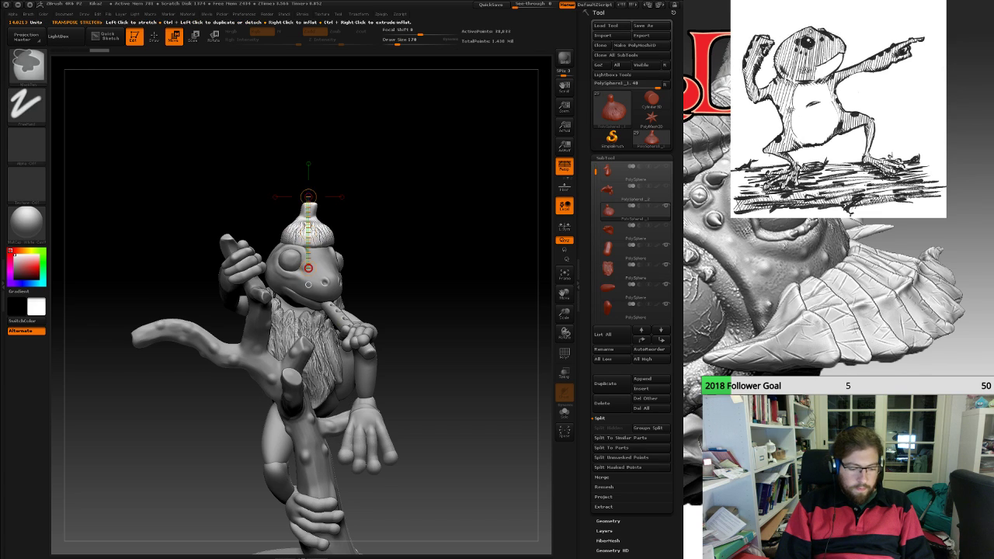
pyautogui.hotkey('ctrl', 'z')
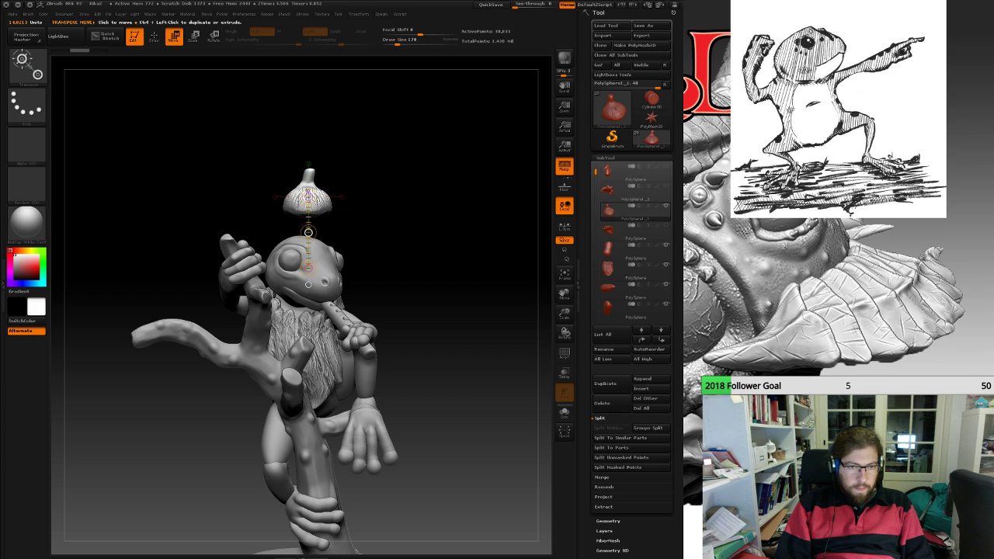
# Move the acorn cap straight down until it sits on top of the frog's head.
pyautogui.moveTo(308, 233); pyautogui.dragTo(308, 266)
pyautogui.moveTo(308, 195); pyautogui.dragTo(253, 199, button='right')
pyautogui.keyDown('alt'); pyautogui.moveTo(252, 198); pyautogui.dragTo(250, 163, button='right'); pyautogui.keyUp('alt')
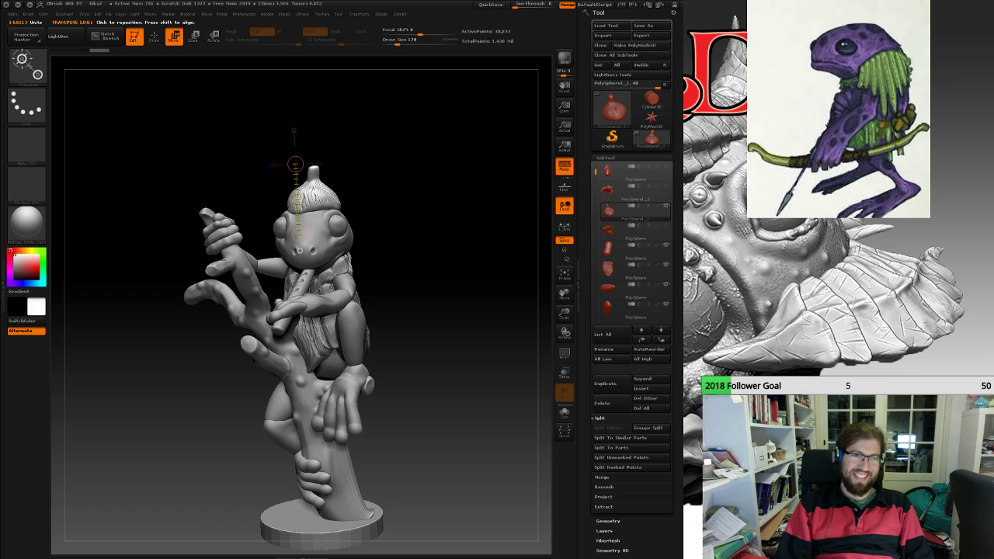
# Return to Draw mode and apply the MatCap Red Wax material to the model.
pyautogui.press('q')
pyautogui.click(27, 224)
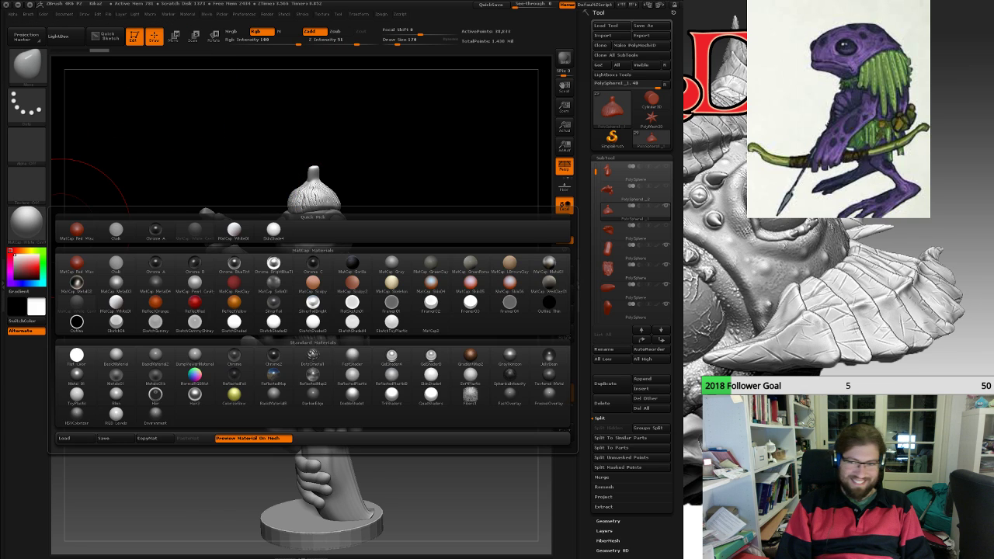
pyautogui.click(65, 229)
# Rotate the acorn cap from the side and from above to align it with the frog's head.
pyautogui.moveTo(381, 280)
pyautogui.mouseDown(button='right')
pyautogui.moveTo(513, 279)
pyautogui.moveTo(334, 280)
pyautogui.moveTo(404, 279)
pyautogui.moveTo(404, 365)
pyautogui.moveTo(369, 252)
pyautogui.moveTo(497, 260)
pyautogui.moveTo(493, 444)
pyautogui.mouseUp(button='right')
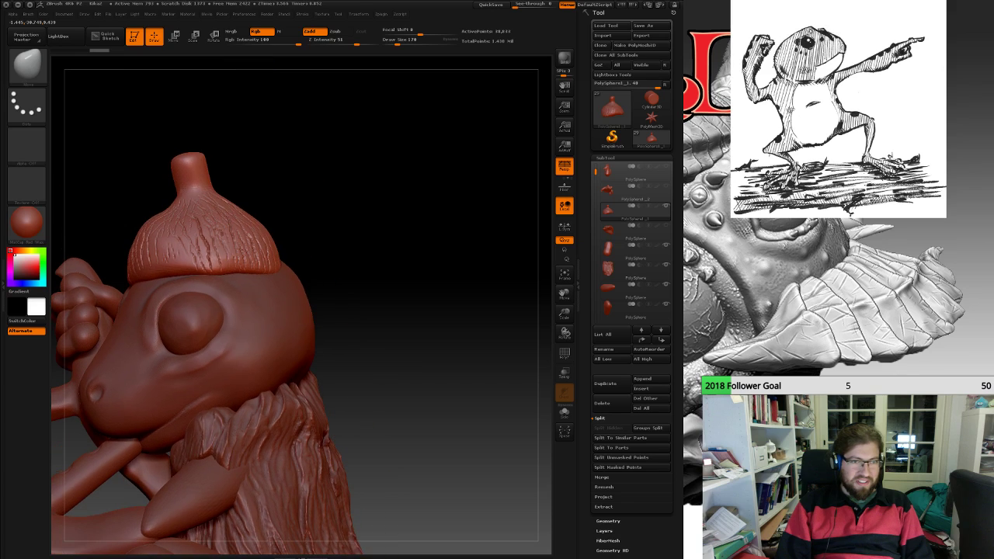
pyautogui.click(214, 36)
pyautogui.moveTo(130, 279); pyautogui.dragTo(282, 264)
pyautogui.moveTo(282, 264); pyautogui.dragTo(113, 281, button='right')
pyautogui.keyDown('shift'); pyautogui.moveTo(325, 238); pyautogui.dragTo(338, 236); pyautogui.keyUp('shift')
pyautogui.moveTo(315, 240); pyautogui.dragTo(330, 353, button='right')
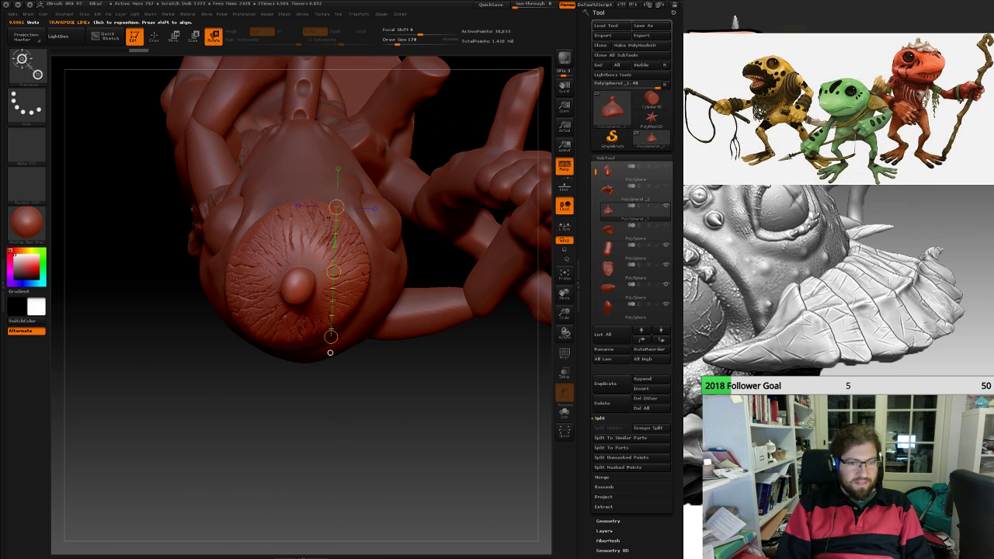
pyautogui.moveTo(330, 353); pyautogui.dragTo(300, 364)
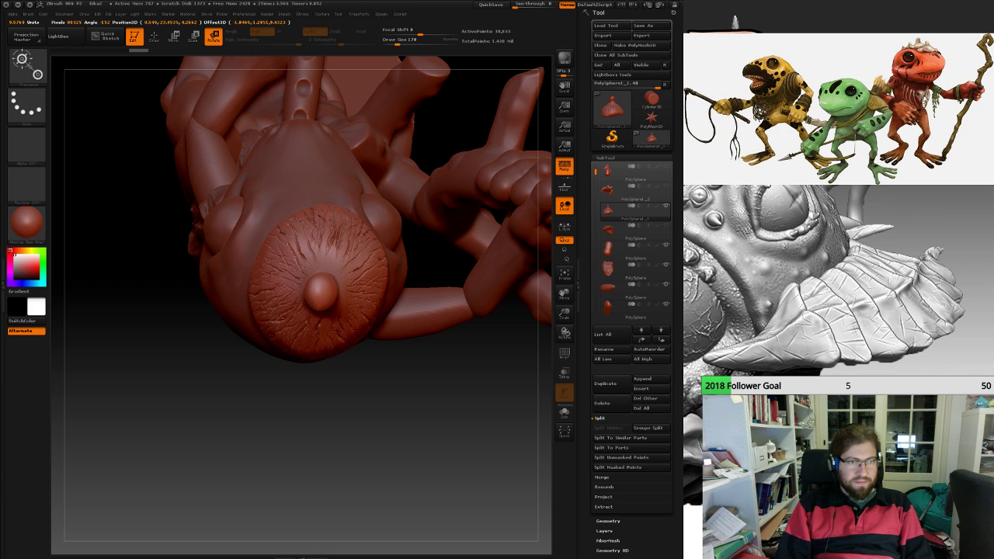
# Shift the acorn cap with the Move transpose line to centre it on the frog's head.
pyautogui.hotkey('ctrl', 'shift', 'z')
pyautogui.press('w')
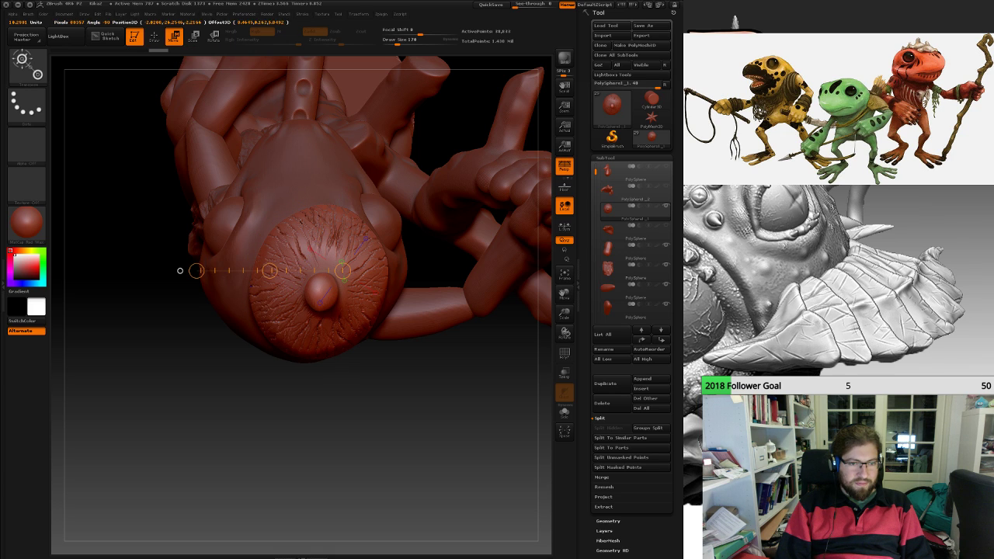
pyautogui.moveTo(270, 271); pyautogui.dragTo(252, 270)
pyautogui.moveTo(165, 365); pyautogui.dragTo(169, 226)
pyautogui.moveTo(163, 318); pyautogui.dragTo(340, 323)
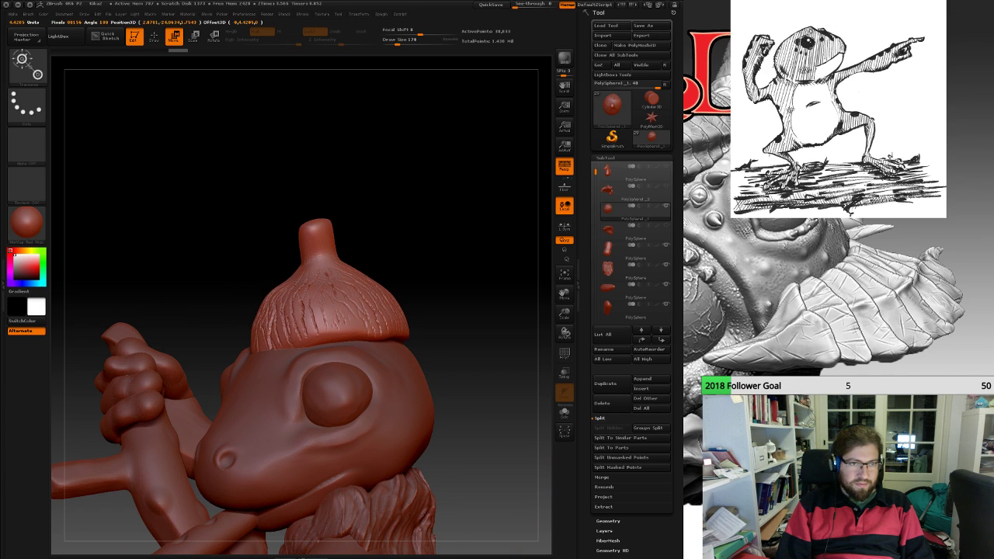
# Rotate the acorn cap slightly along its rim so it follows the tilt of the head, and check the whole figure.
pyautogui.press('r')
pyautogui.moveTo(210, 272); pyautogui.dragTo(160, 272)
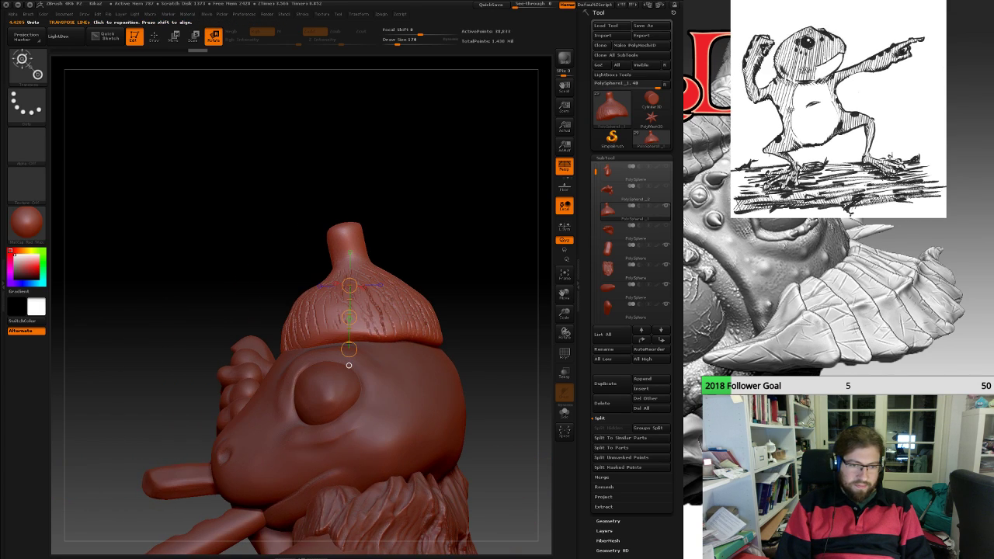
pyautogui.moveTo(398, 340); pyautogui.dragTo(251, 345)
pyautogui.moveTo(250, 345); pyautogui.dragTo(251, 336)
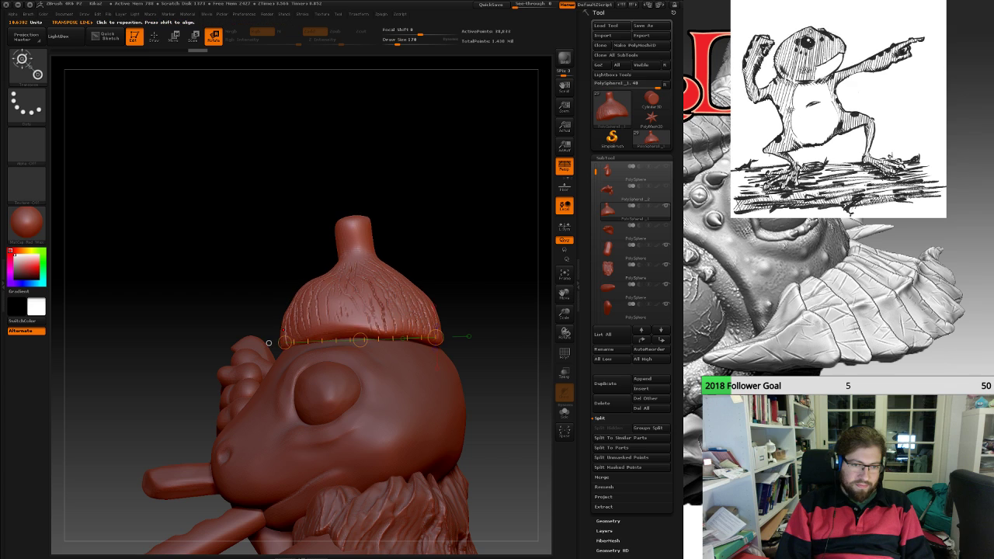
pyautogui.moveTo(269, 344); pyautogui.dragTo(299, 341, button='right')
pyautogui.moveTo(392, 339)
pyautogui.mouseDown(button='right')
pyautogui.moveTo(368, 334)
pyautogui.moveTo(369, 320)
pyautogui.moveTo(389, 336)
pyautogui.mouseUp(button='right')
pyautogui.keyDown('ctrl'); pyautogui.moveTo(357, 372); pyautogui.dragTo(324, 210, button='right'); pyautogui.keyUp('ctrl')
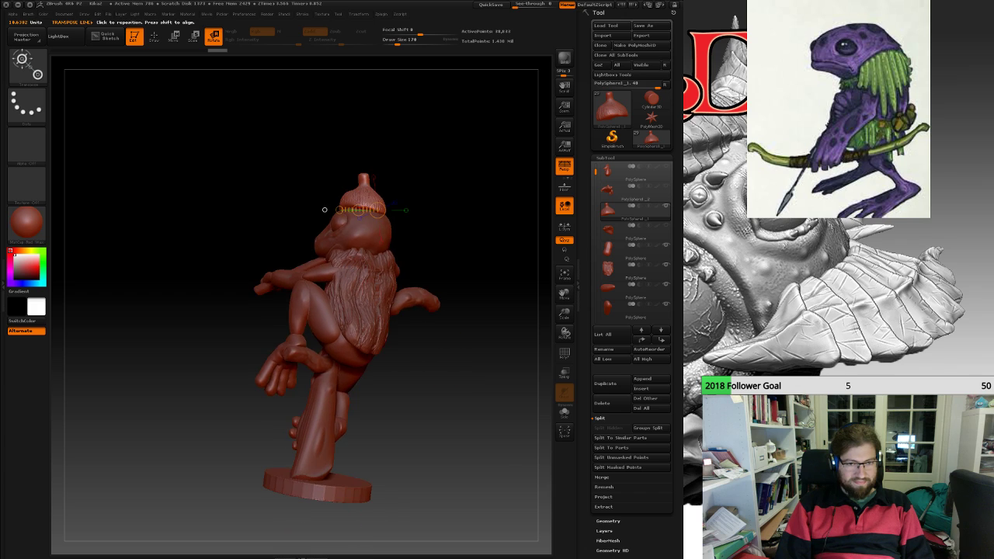
pyautogui.moveTo(325, 209); pyautogui.dragTo(408, 207)
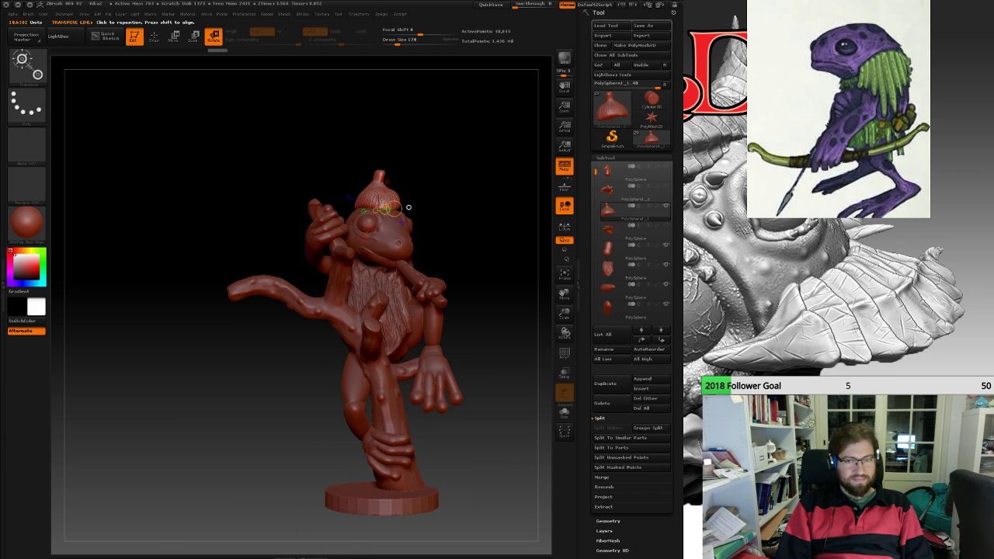
# Reshape the acorn cap's front and side rim with the Move brush to fit the frog's forehead and eyes.
pyautogui.press('q')
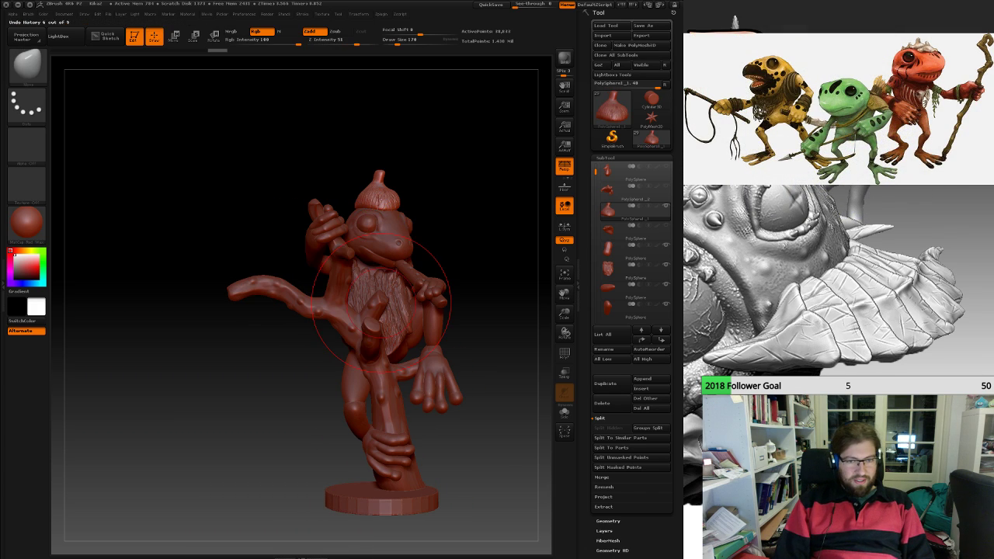
pyautogui.keyDown('alt'); pyautogui.moveTo(412, 299); pyautogui.dragTo(302, 247, button='right'); pyautogui.keyUp('alt')
pyautogui.keyDown('alt'); pyautogui.moveTo(423, 277); pyautogui.dragTo(407, 289); pyautogui.keyUp('alt')
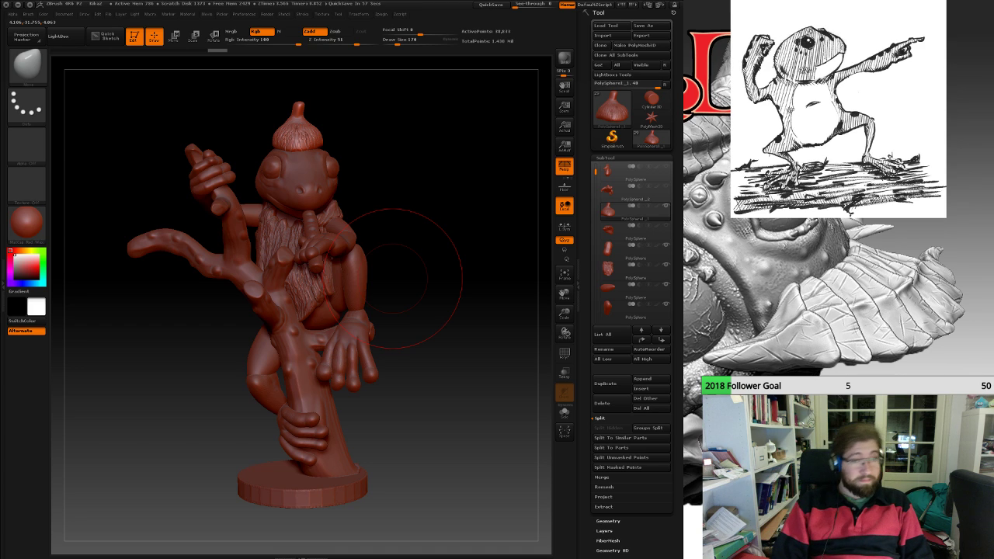
pyautogui.moveTo(385, 180)
pyautogui.mouseDown()
pyautogui.moveTo(314, 160)
pyautogui.moveTo(372, 146)
pyautogui.moveTo(329, 150)
pyautogui.mouseUp()
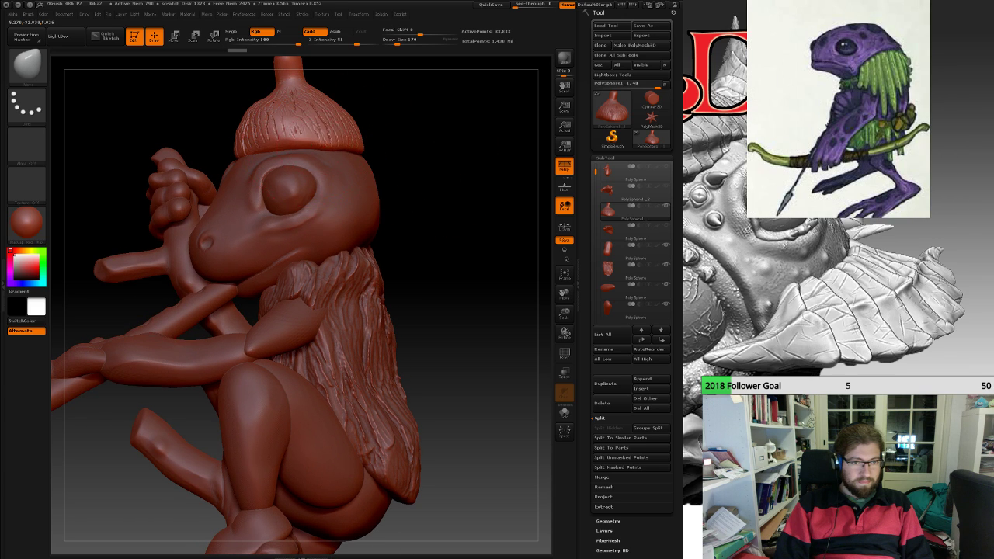
pyautogui.moveTo(396, 159); pyautogui.dragTo(455, 166)
pyautogui.moveTo(320, 154); pyautogui.dragTo(320, 150)
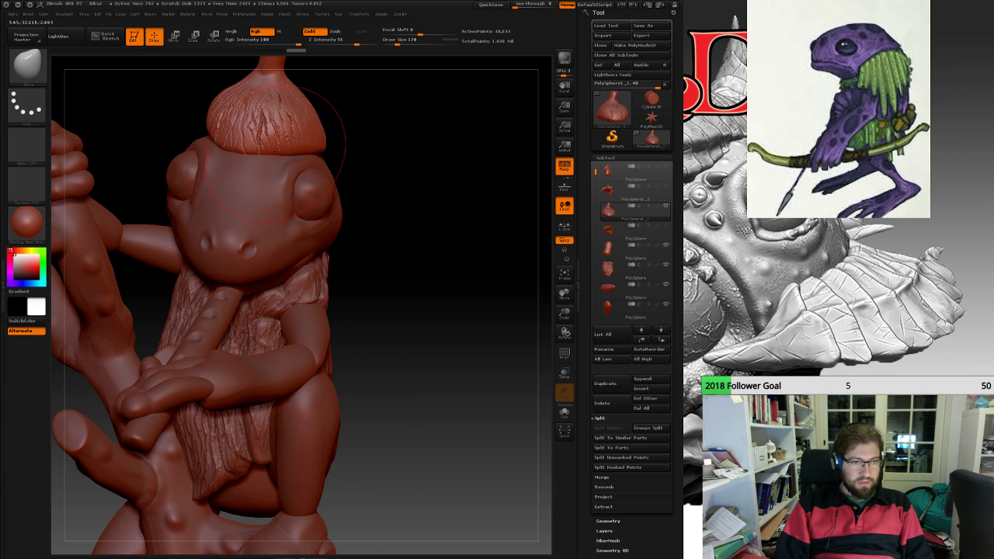
pyautogui.moveTo(388, 159); pyautogui.dragTo(386, 203)
pyautogui.moveTo(217, 110); pyautogui.dragTo(209, 107)
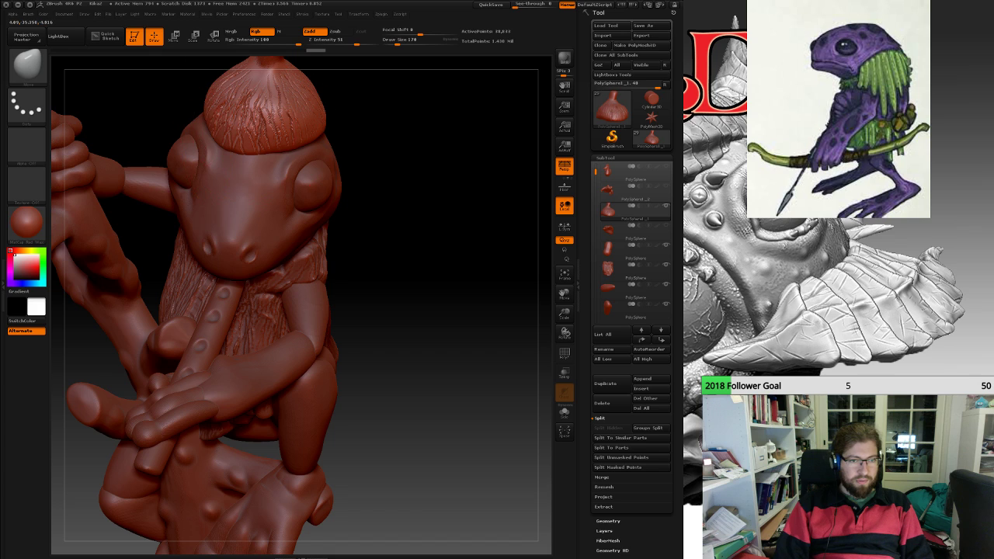
pyautogui.moveTo(388, 198); pyautogui.dragTo(393, 154)
pyautogui.moveTo(311, 135); pyautogui.dragTo(314, 140)
# Adjust the acorn cap's rear rim with the Move brush to fit the back of the frog's head.
pyautogui.moveTo(497, 158); pyautogui.dragTo(425, 131)
pyautogui.moveTo(307, 127); pyautogui.dragTo(314, 130)
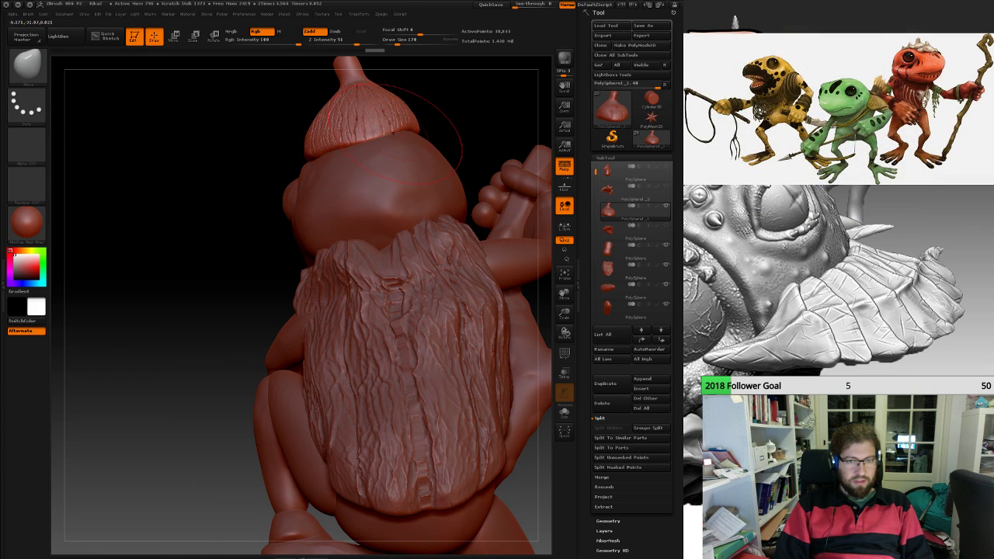
pyautogui.moveTo(474, 116); pyautogui.dragTo(398, 138)
pyautogui.moveTo(424, 138); pyautogui.dragTo(444, 118, button='right')
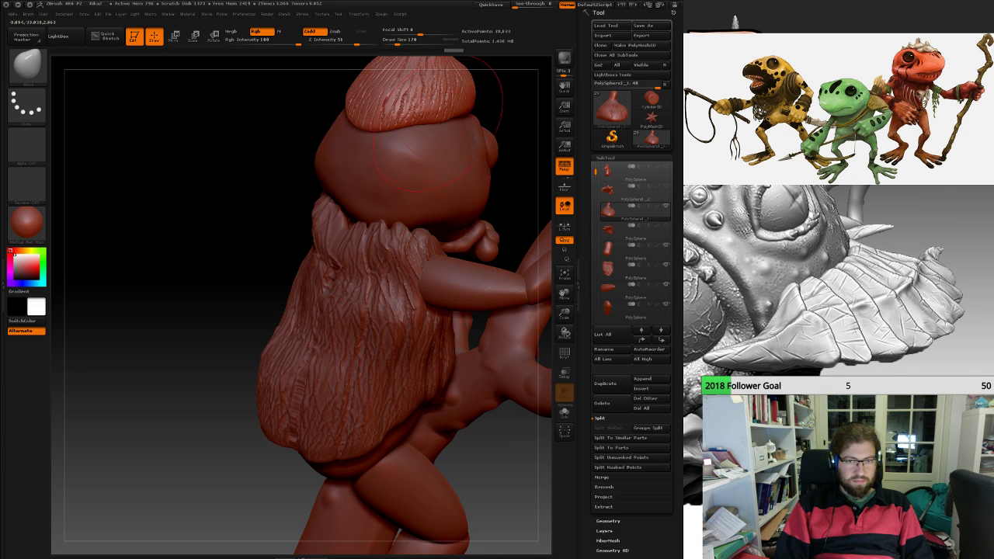
pyautogui.moveTo(437, 113)
pyautogui.mouseDown()
pyautogui.moveTo(440, 135)
pyautogui.moveTo(423, 135)
pyautogui.mouseUp()
pyautogui.moveTo(509, 117); pyautogui.dragTo(120, 174)
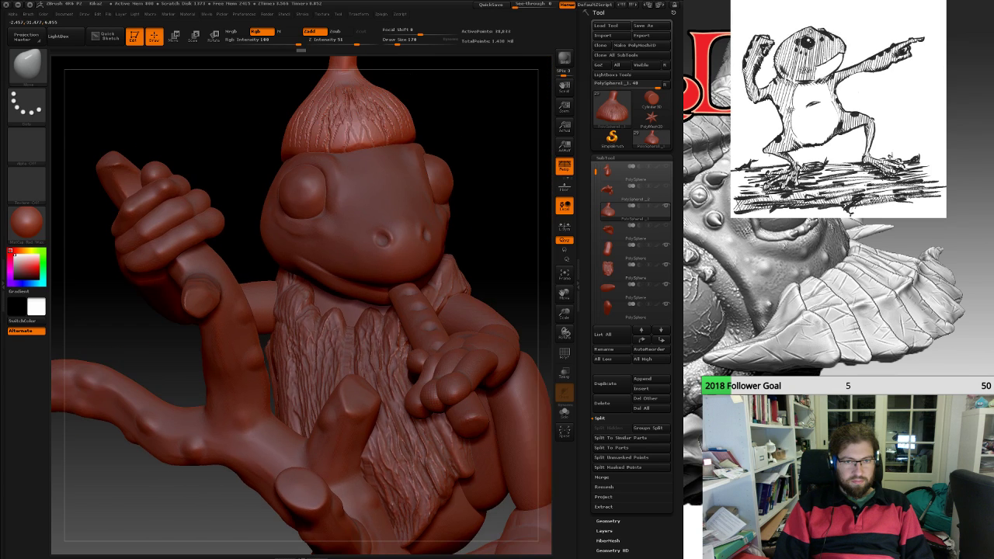
# Examine the acorn cap's fit on the frog's head from both sides, and its look on the whole figure.
pyautogui.keyDown('alt'); pyautogui.moveTo(121, 175); pyautogui.dragTo(97, 181, button='right'); pyautogui.keyUp('alt')
pyautogui.moveTo(365, 140); pyautogui.dragTo(240, 138, button='right')
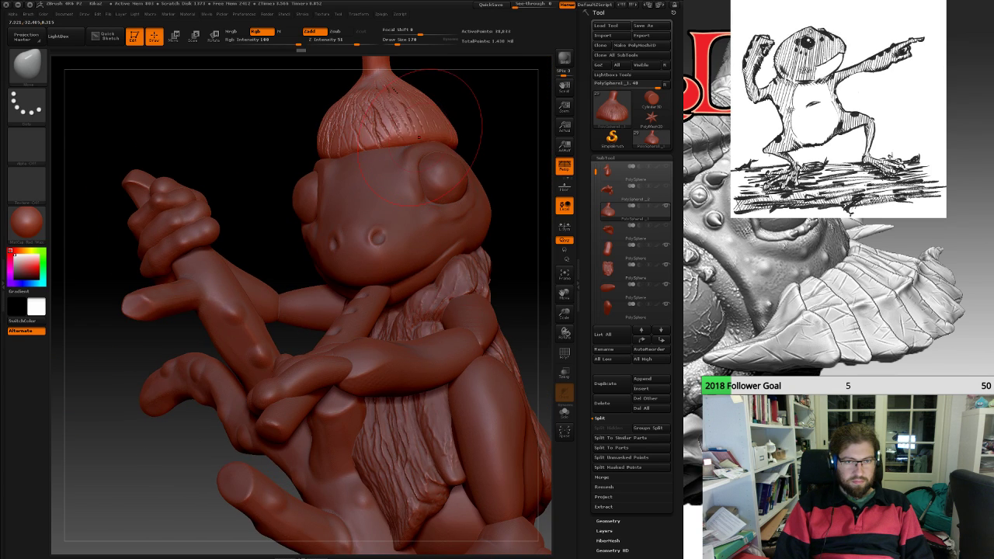
pyautogui.keyDown('ctrl'); pyautogui.moveTo(240, 233); pyautogui.dragTo(326, 115, button='right'); pyautogui.keyUp('ctrl')
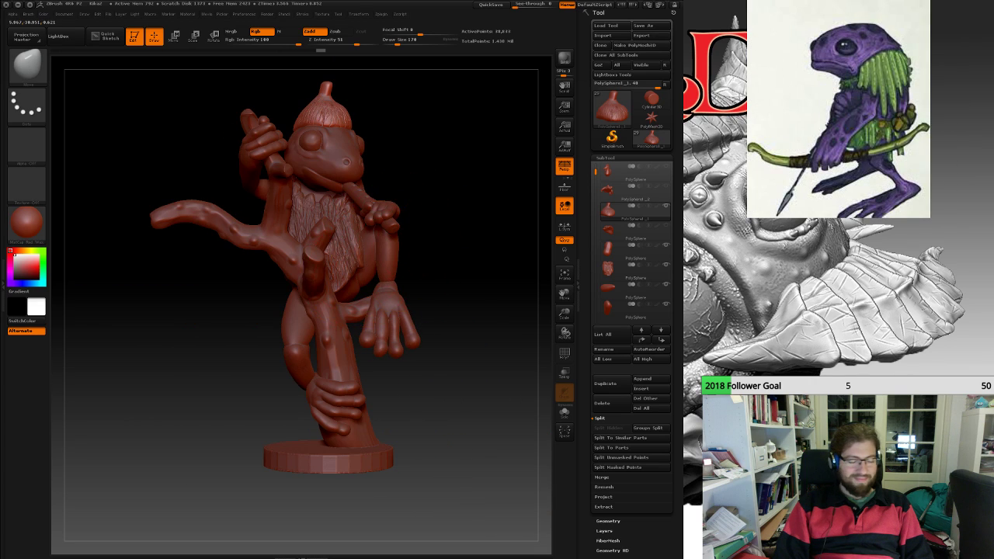
pyautogui.keyDown('alt'); pyautogui.moveTo(381, 237); pyautogui.dragTo(378, 270, button='right'); pyautogui.keyUp('alt')
pyautogui.moveTo(444, 276)
pyautogui.mouseDown(button='right')
pyautogui.moveTo(318, 269)
pyautogui.moveTo(423, 272)
pyautogui.mouseUp(button='right')
pyautogui.moveTo(399, 339)
pyautogui.keyDown('alt'); pyautogui.mouseDown(button='right')
pyautogui.moveTo(399, 313)
pyautogui.moveTo(407, 353)
pyautogui.mouseUp(button='right'); pyautogui.keyUp('alt')
pyautogui.moveTo(452, 271); pyautogui.dragTo(241, 271, button='right')
pyautogui.moveTo(450, 349)
pyautogui.mouseDown()
pyautogui.moveTo(520, 350)
pyautogui.moveTo(396, 350)
pyautogui.moveTo(431, 350)
pyautogui.mouseUp()
pyautogui.moveTo(353, 334)
pyautogui.mouseDown()
pyautogui.moveTo(445, 276)
pyautogui.moveTo(422, 261)
pyautogui.mouseUp()
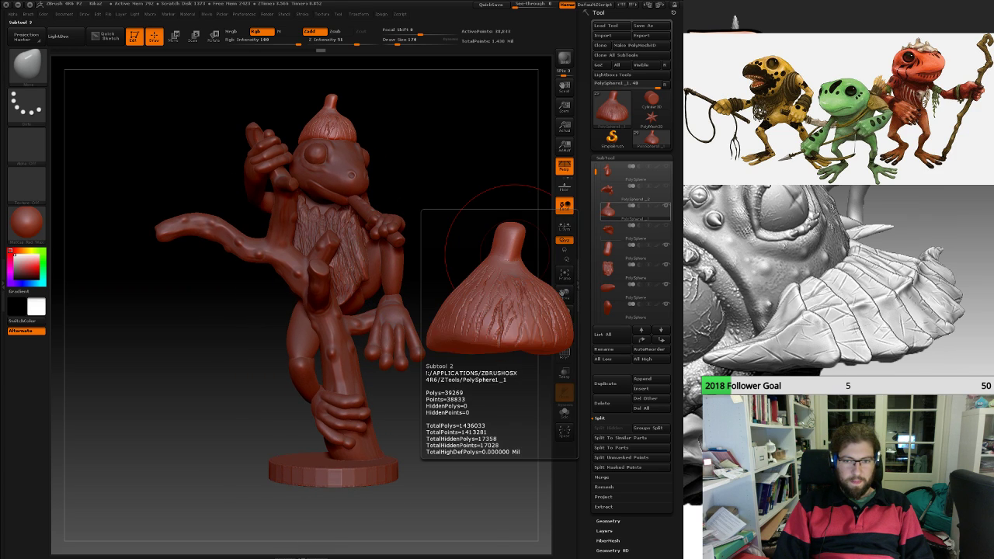
# Hide the acorn cap and make the stringy hair cape the active subtool after checking the body beneath it.
pyautogui.click(614, 249)
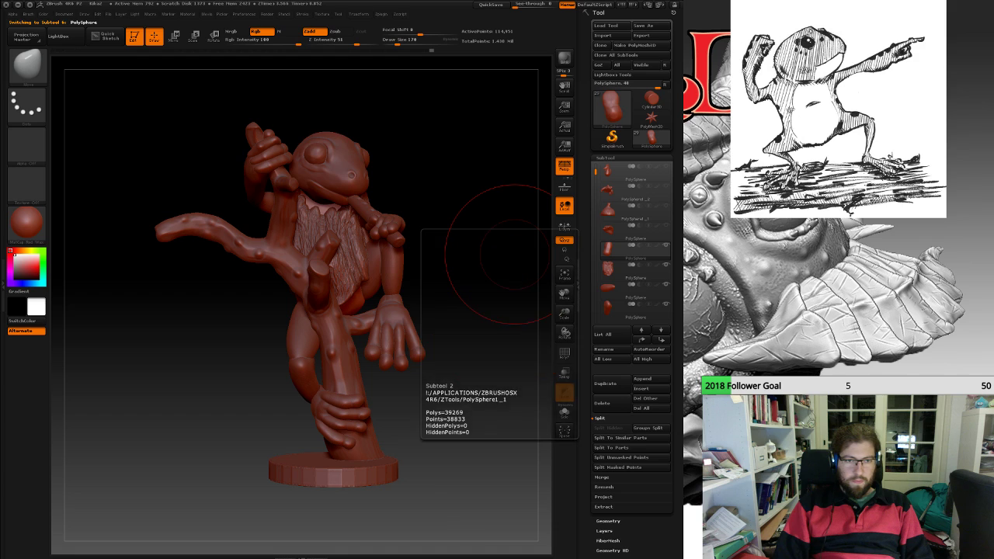
pyautogui.moveTo(465, 241)
pyautogui.mouseDown()
pyautogui.moveTo(373, 247)
pyautogui.moveTo(464, 246)
pyautogui.moveTo(492, 255)
pyautogui.moveTo(427, 275)
pyautogui.mouseUp()
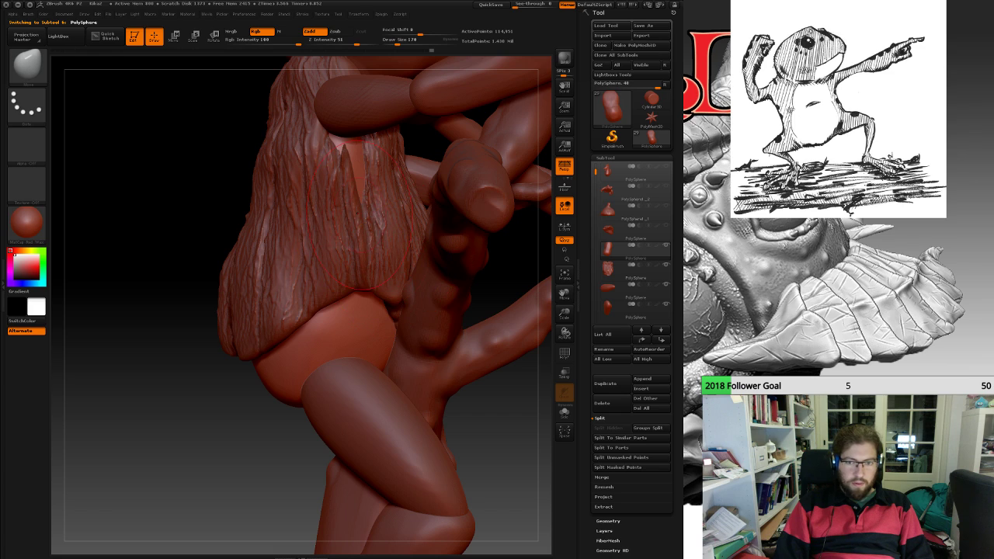
pyautogui.click(635, 270)
pyautogui.moveTo(489, 268); pyautogui.dragTo(541, 265)
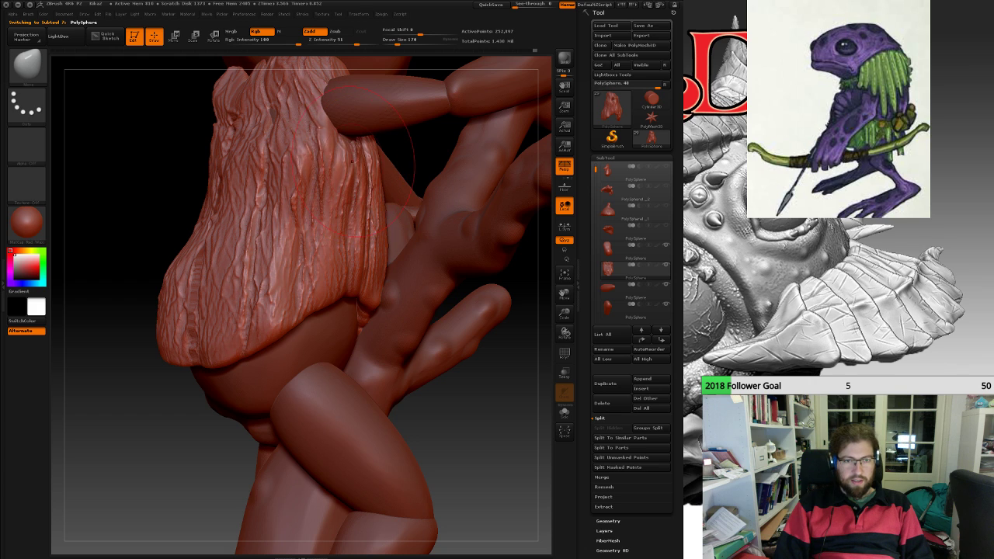
pyautogui.moveTo(482, 365)
pyautogui.mouseDown()
pyautogui.moveTo(311, 357)
pyautogui.moveTo(434, 361)
pyautogui.moveTo(397, 241)
pyautogui.mouseUp()
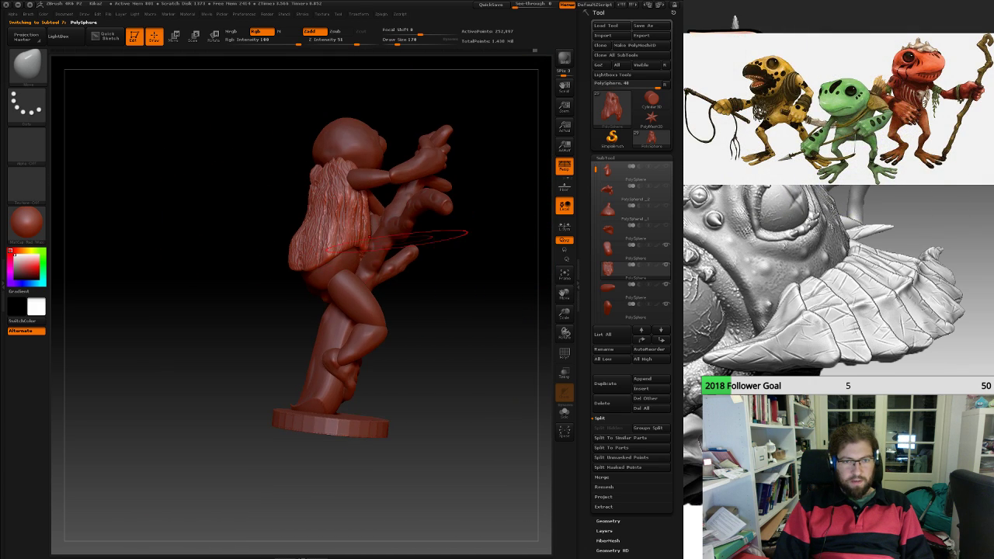
# Examine the hatless frog figure from the front, sides and back to judge the hair cape and overall silhouette.
pyautogui.moveTo(474, 295)
pyautogui.mouseDown()
pyautogui.moveTo(272, 298)
pyautogui.moveTo(419, 257)
pyautogui.moveTo(350, 281)
pyautogui.moveTo(260, 284)
pyautogui.moveTo(435, 294)
pyautogui.moveTo(415, 272)
pyautogui.moveTo(381, 282)
pyautogui.moveTo(423, 280)
pyautogui.moveTo(411, 237)
pyautogui.moveTo(361, 272)
pyautogui.moveTo(411, 293)
pyautogui.moveTo(489, 283)
pyautogui.moveTo(408, 295)
pyautogui.mouseUp()
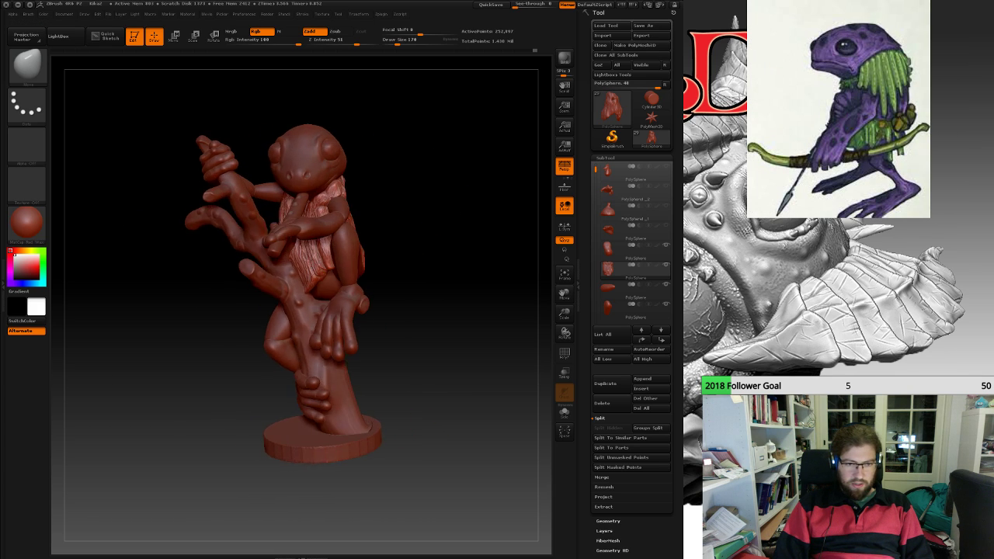
pyautogui.moveTo(287, 260); pyautogui.dragTo(427, 257)
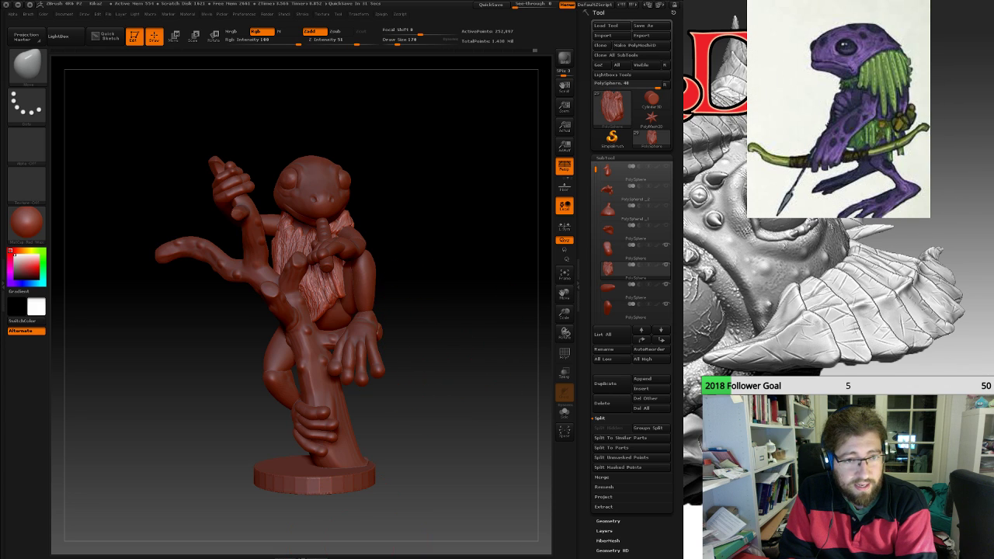
pyautogui.moveTo(446, 315)
pyautogui.mouseDown()
pyautogui.moveTo(280, 314)
pyautogui.moveTo(446, 315)
pyautogui.mouseUp()
pyautogui.moveTo(505, 338); pyautogui.dragTo(454, 341)
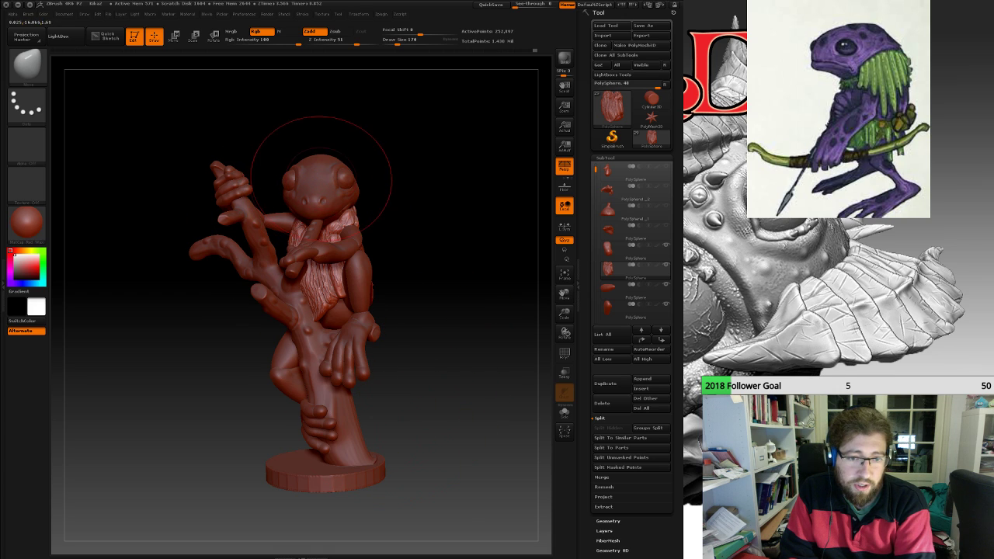
pyautogui.moveTo(429, 326); pyautogui.dragTo(326, 315)
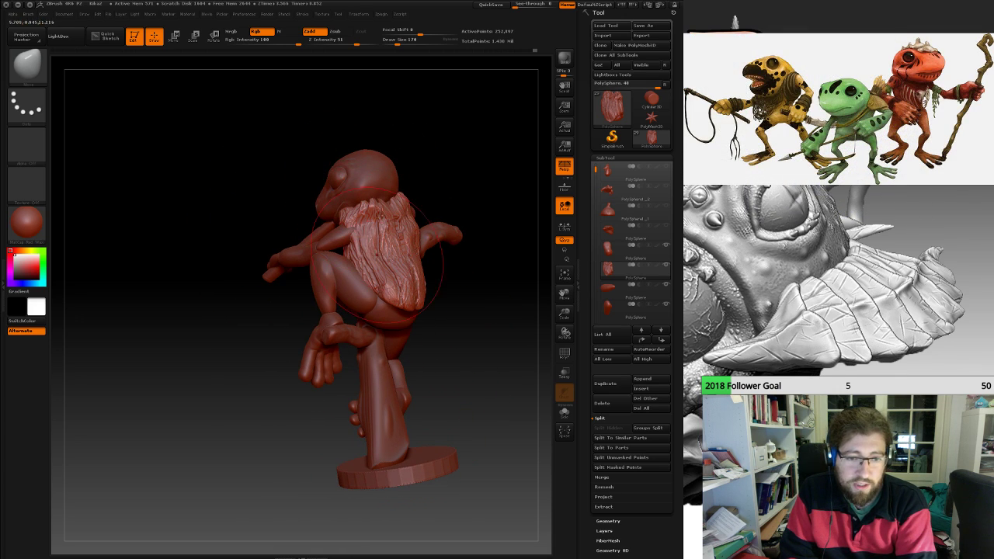
pyautogui.moveTo(113, 231); pyautogui.dragTo(208, 217)
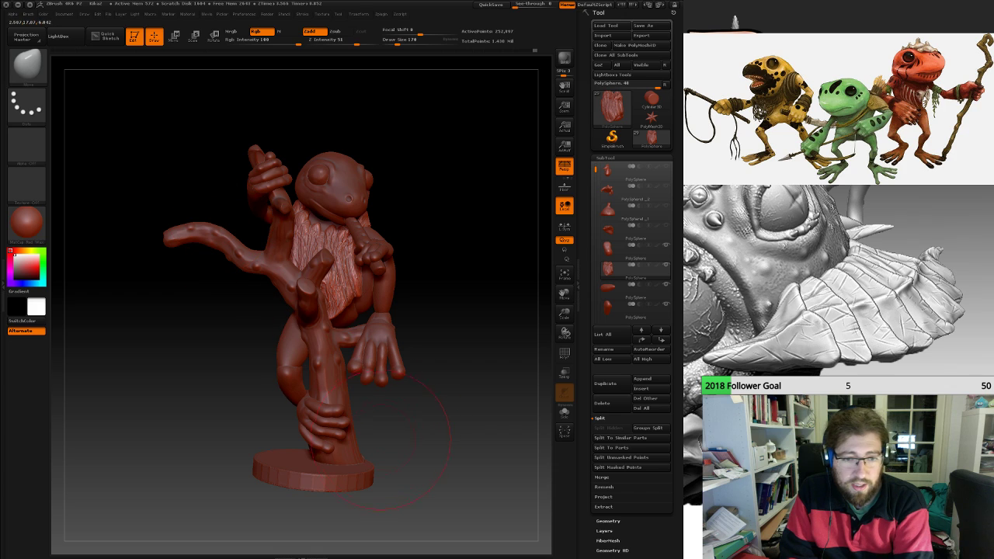
pyautogui.moveTo(423, 309); pyautogui.dragTo(322, 325)
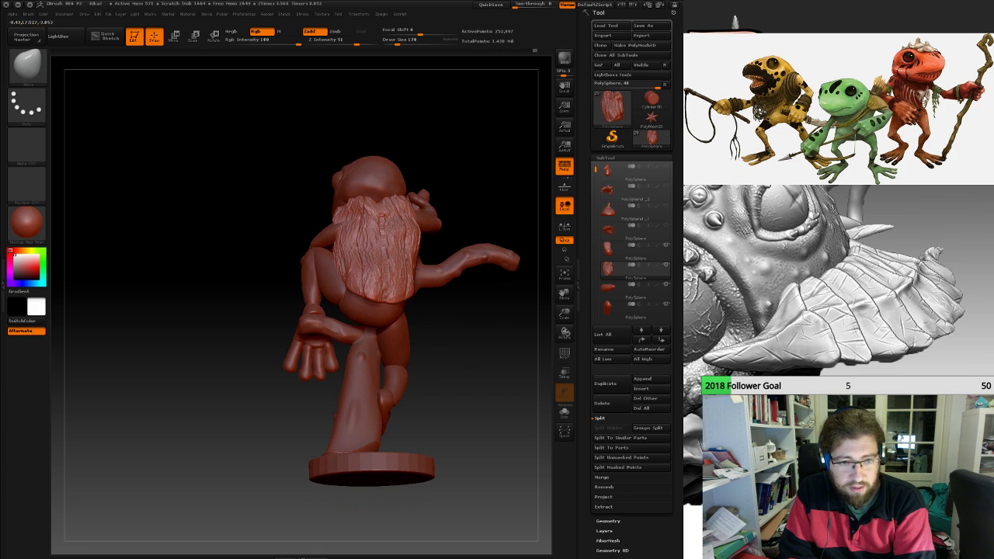
pyautogui.moveTo(404, 357)
pyautogui.mouseDown()
pyautogui.moveTo(444, 334)
pyautogui.moveTo(458, 260)
pyautogui.mouseUp()
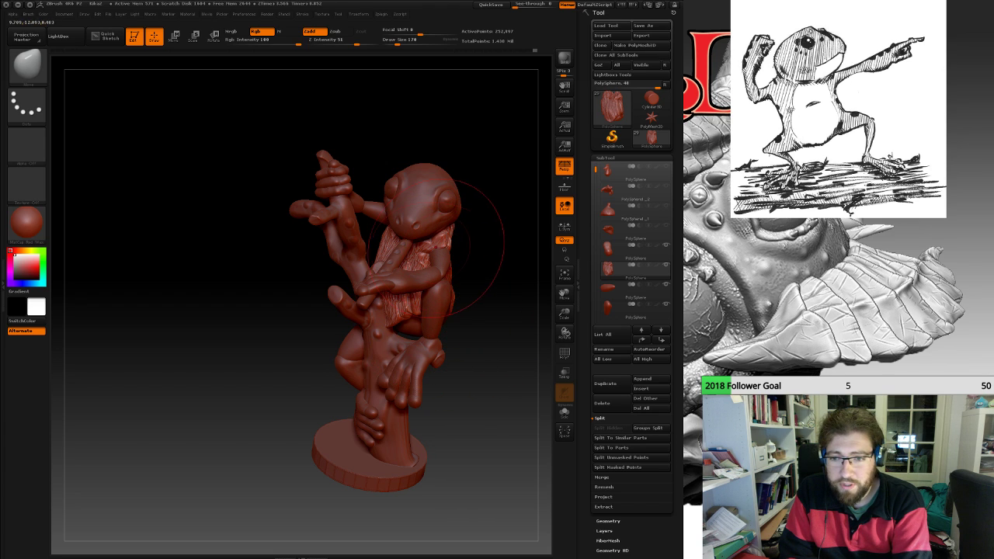
pyautogui.moveTo(315, 342); pyautogui.dragTo(427, 287)
pyautogui.moveTo(475, 326); pyautogui.dragTo(501, 320)
pyautogui.moveTo(435, 349); pyautogui.dragTo(260, 361)
pyautogui.moveTo(457, 306); pyautogui.dragTo(459, 314)
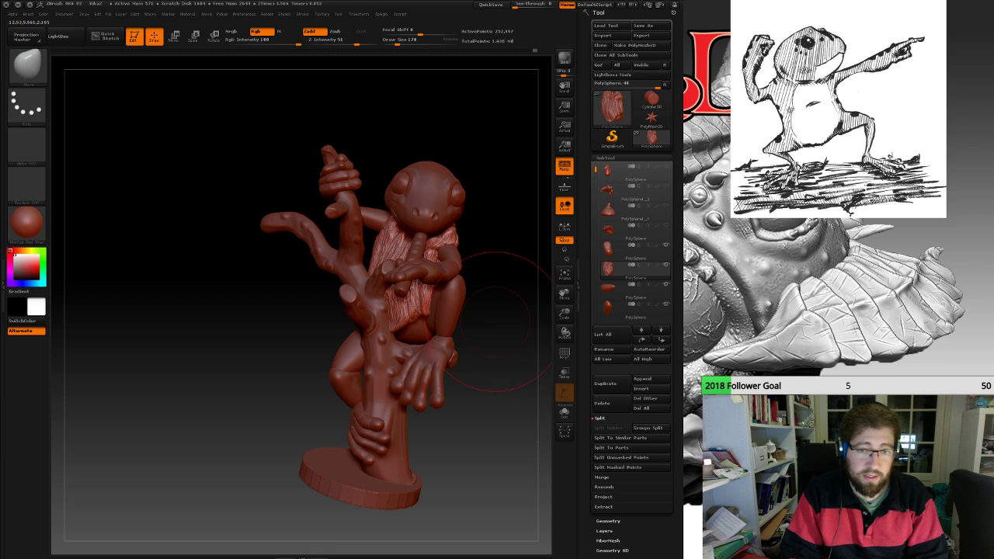
pyautogui.moveTo(496, 298); pyautogui.dragTo(410, 265)
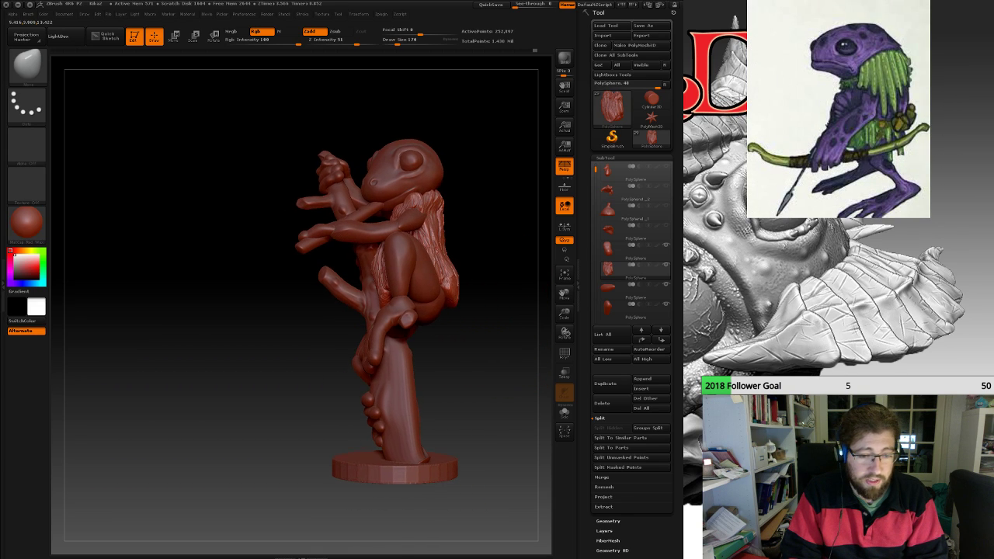